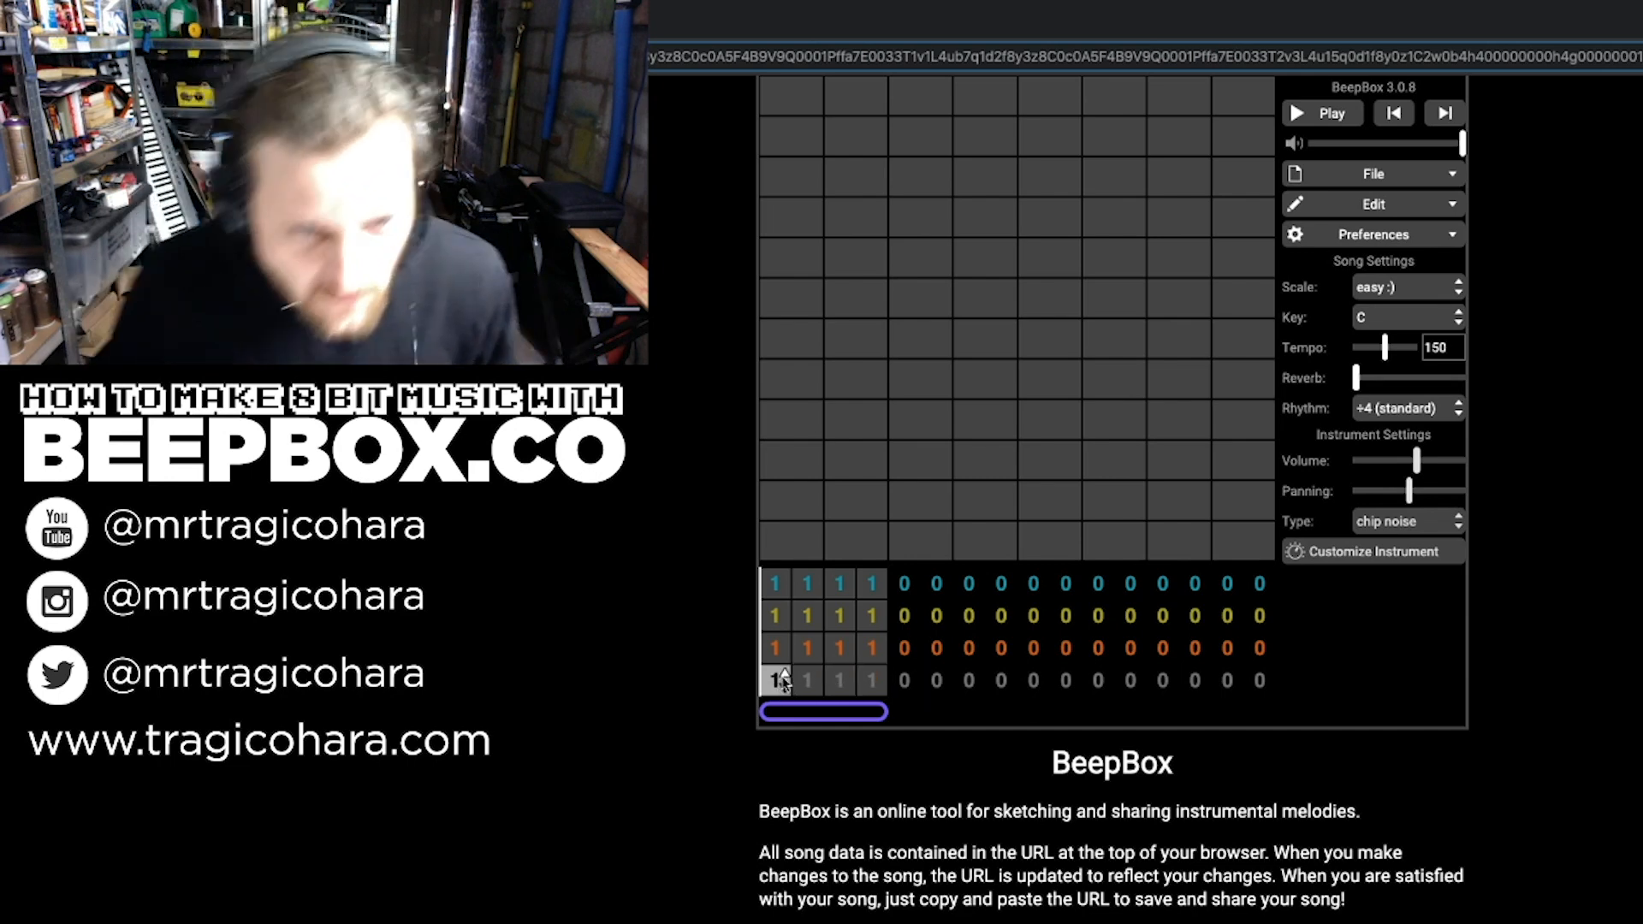
Step: Play back the four-bar loop containing the single low noise hit
key(3)
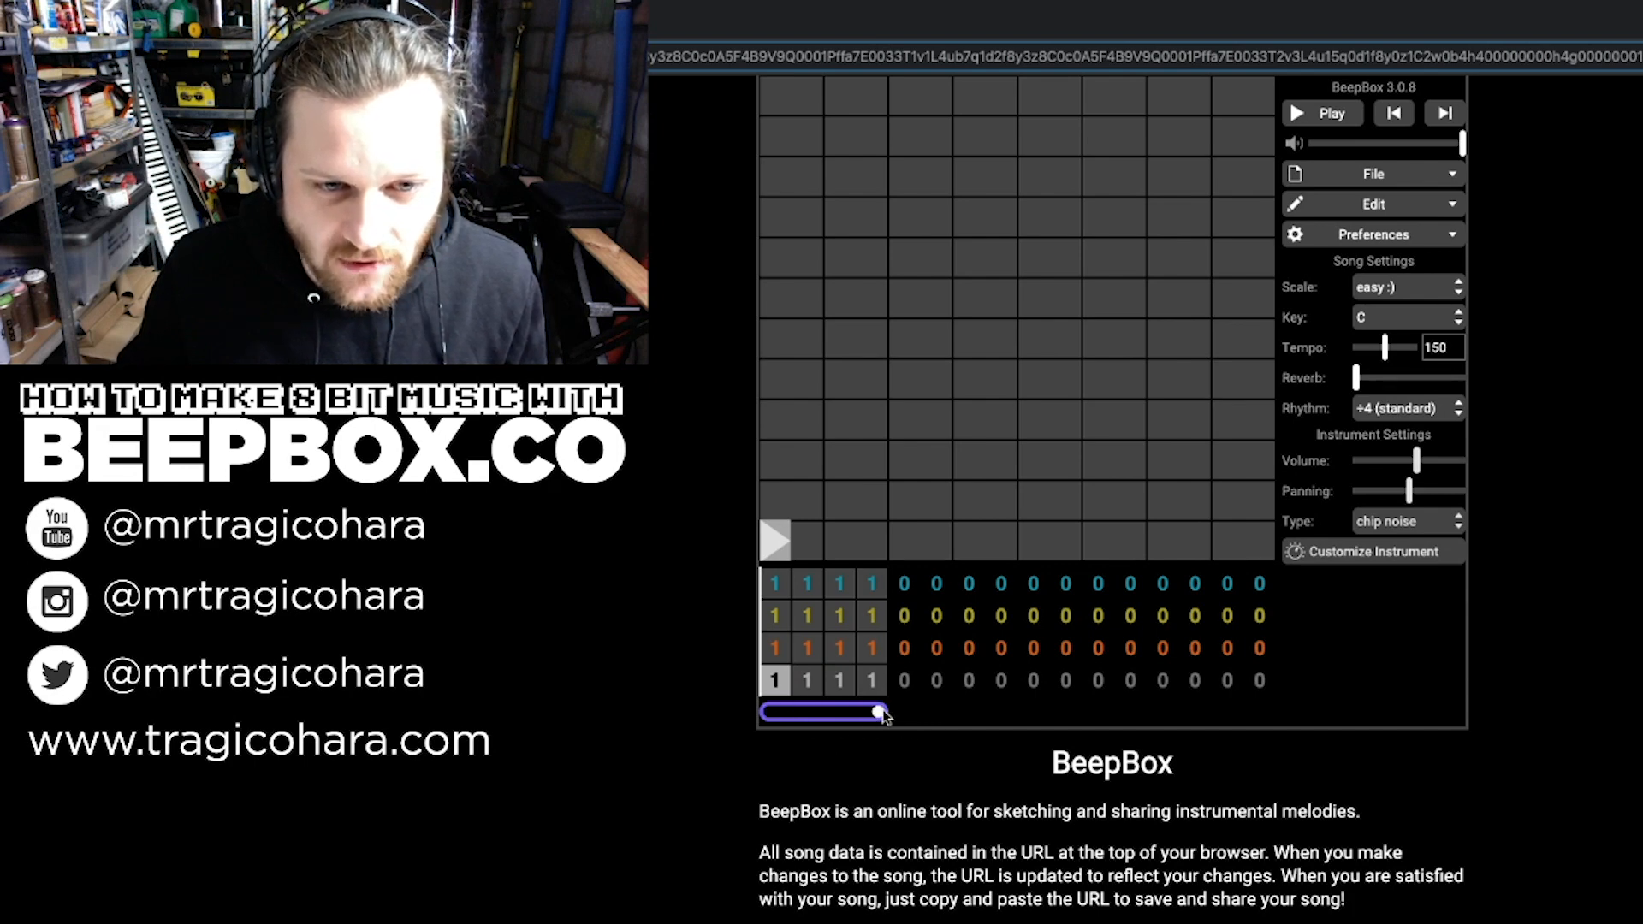
mouse_move(883, 717)
mouse_down()
mouse_move(1228, 715)
mouse_move(903, 712)
mouse_up()
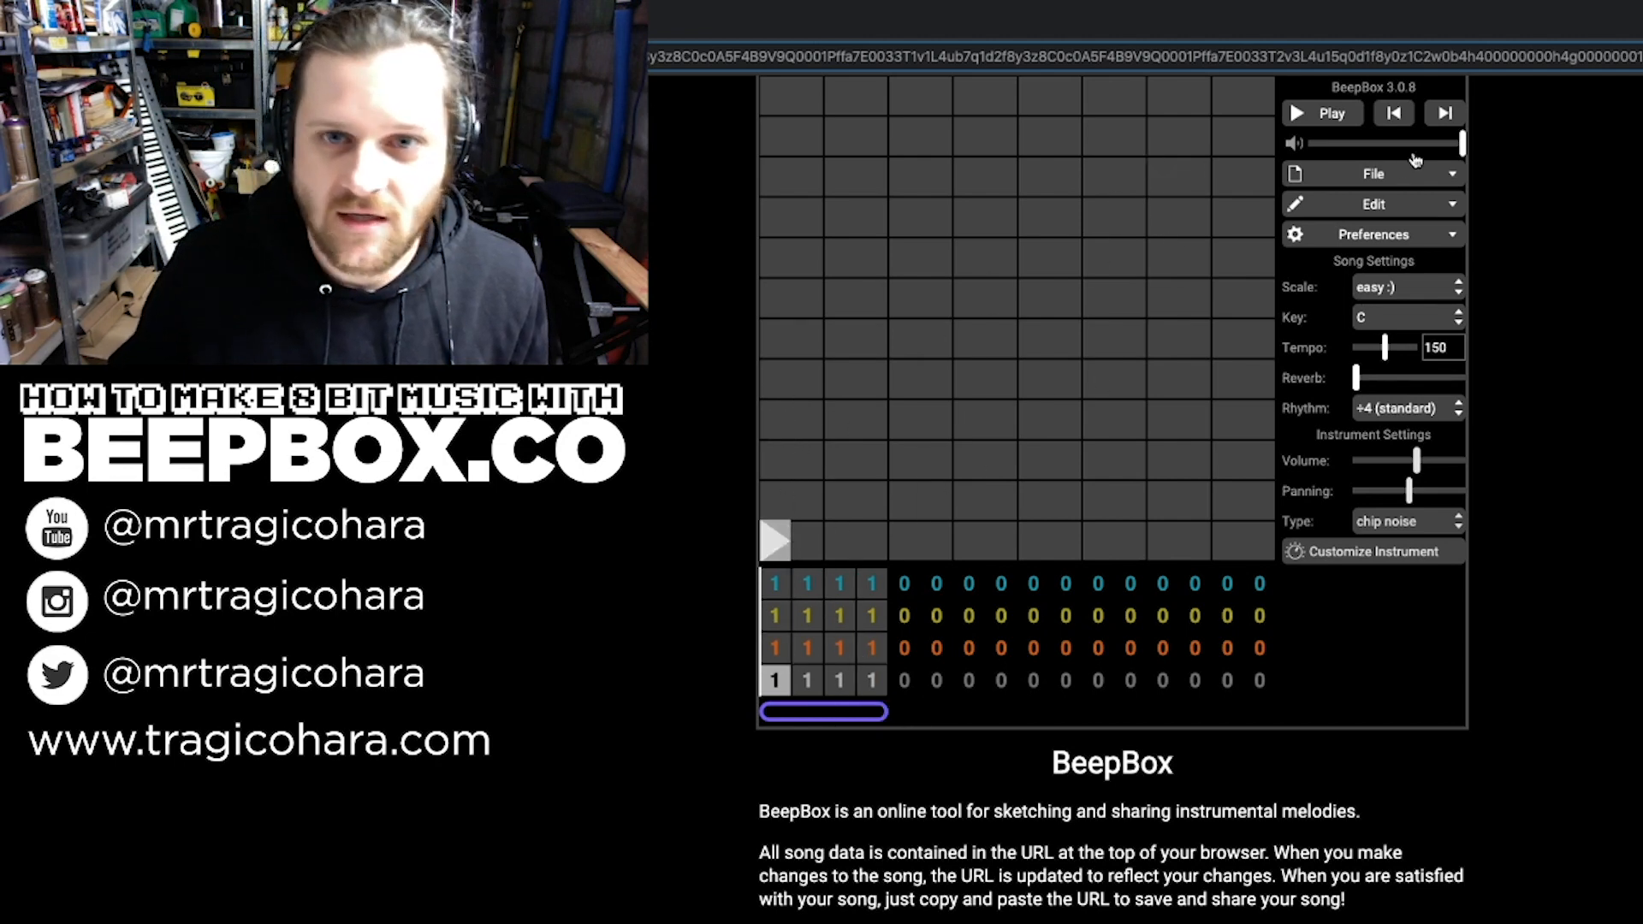
click(1314, 118)
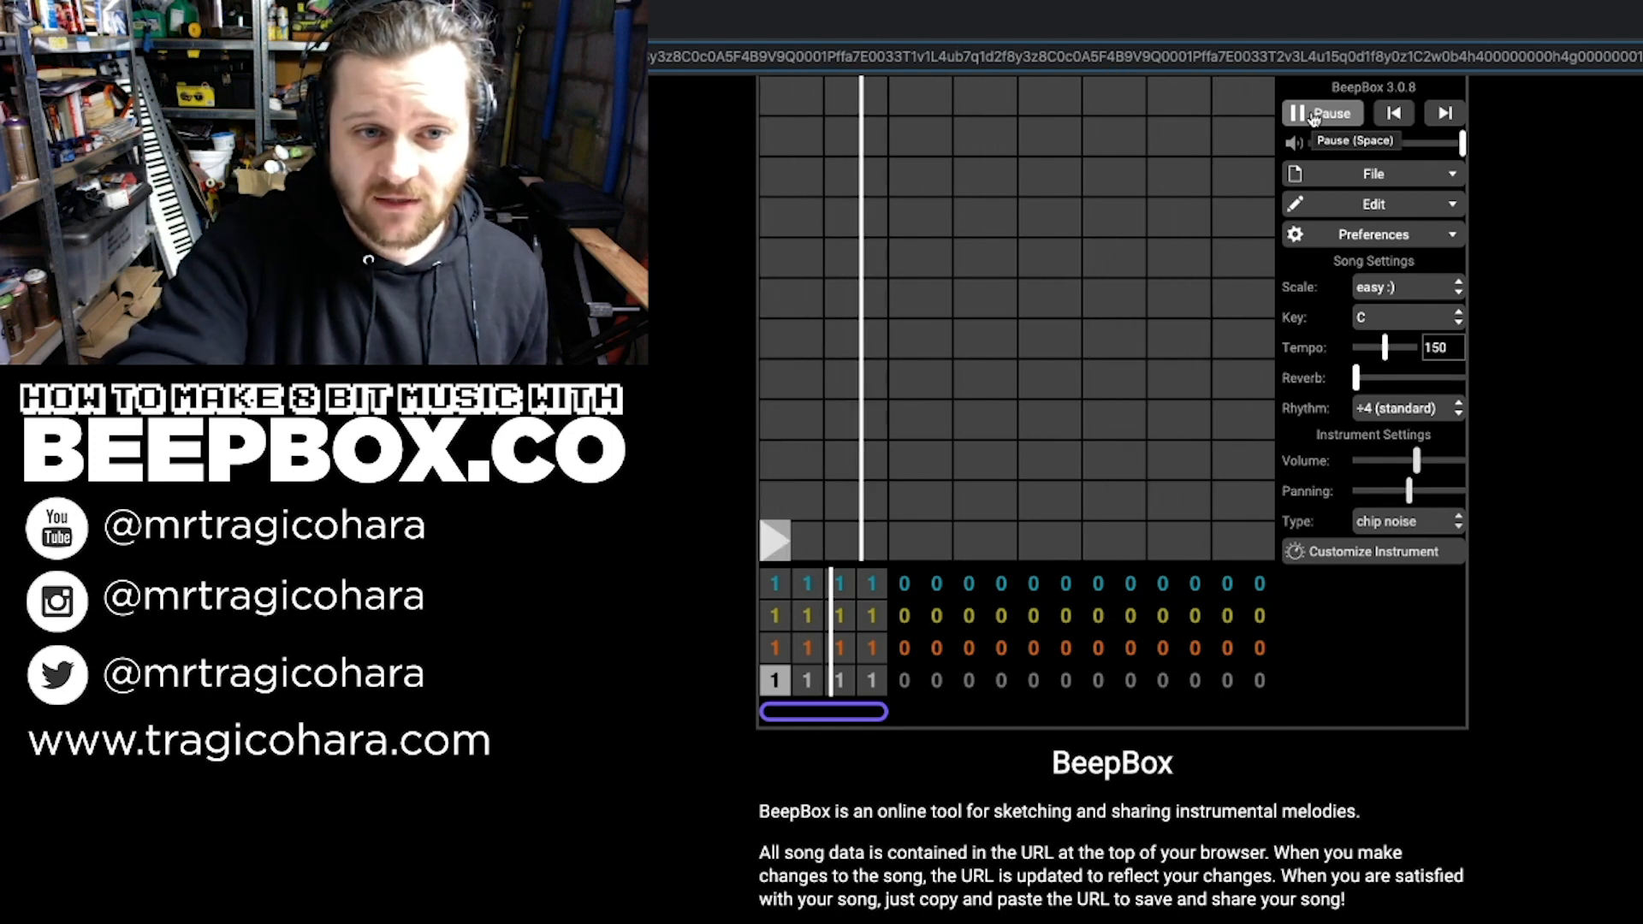
Step: Try pattern 2 in the noise channel's second bar, return that bar to pattern 1 and stop playback
click(811, 680)
click(811, 680)
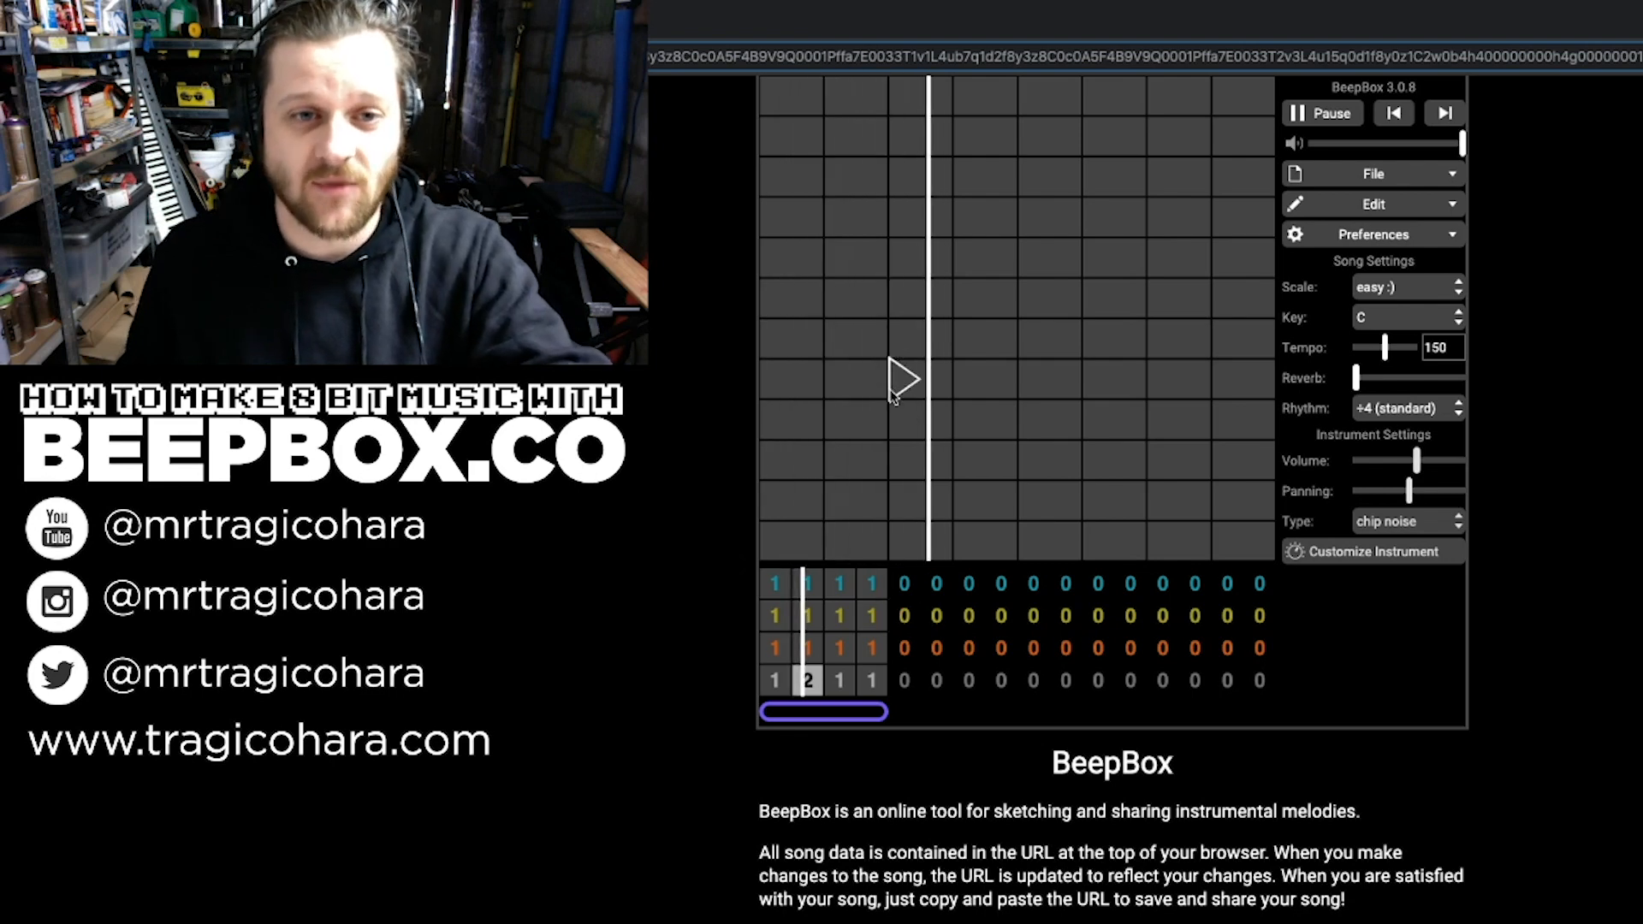
click(809, 686)
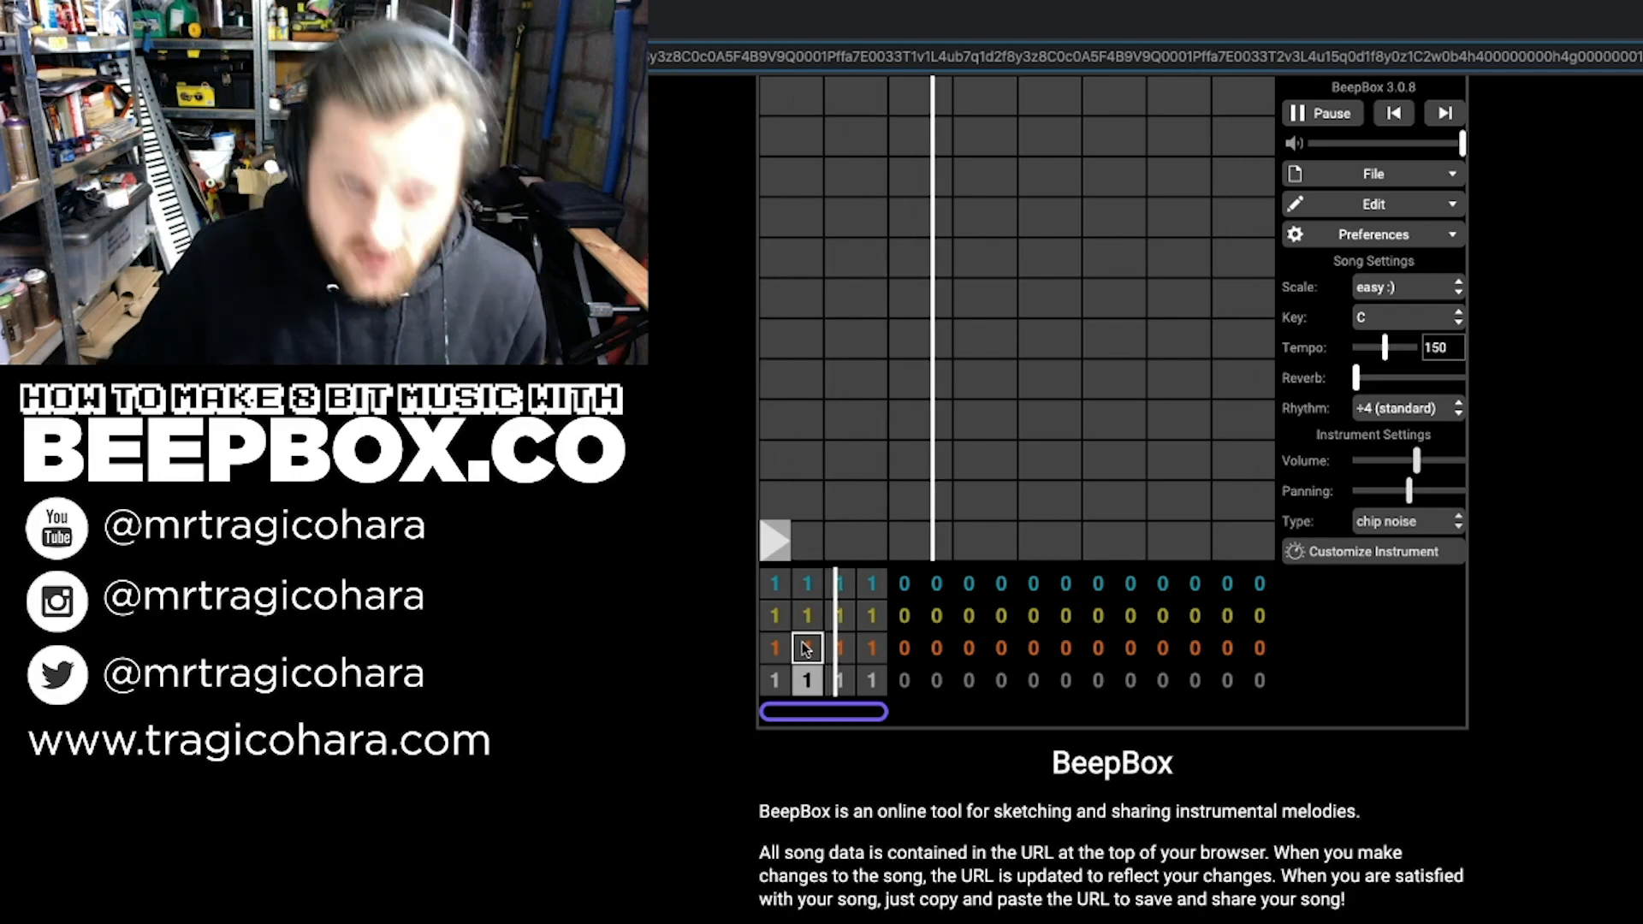
click(1326, 113)
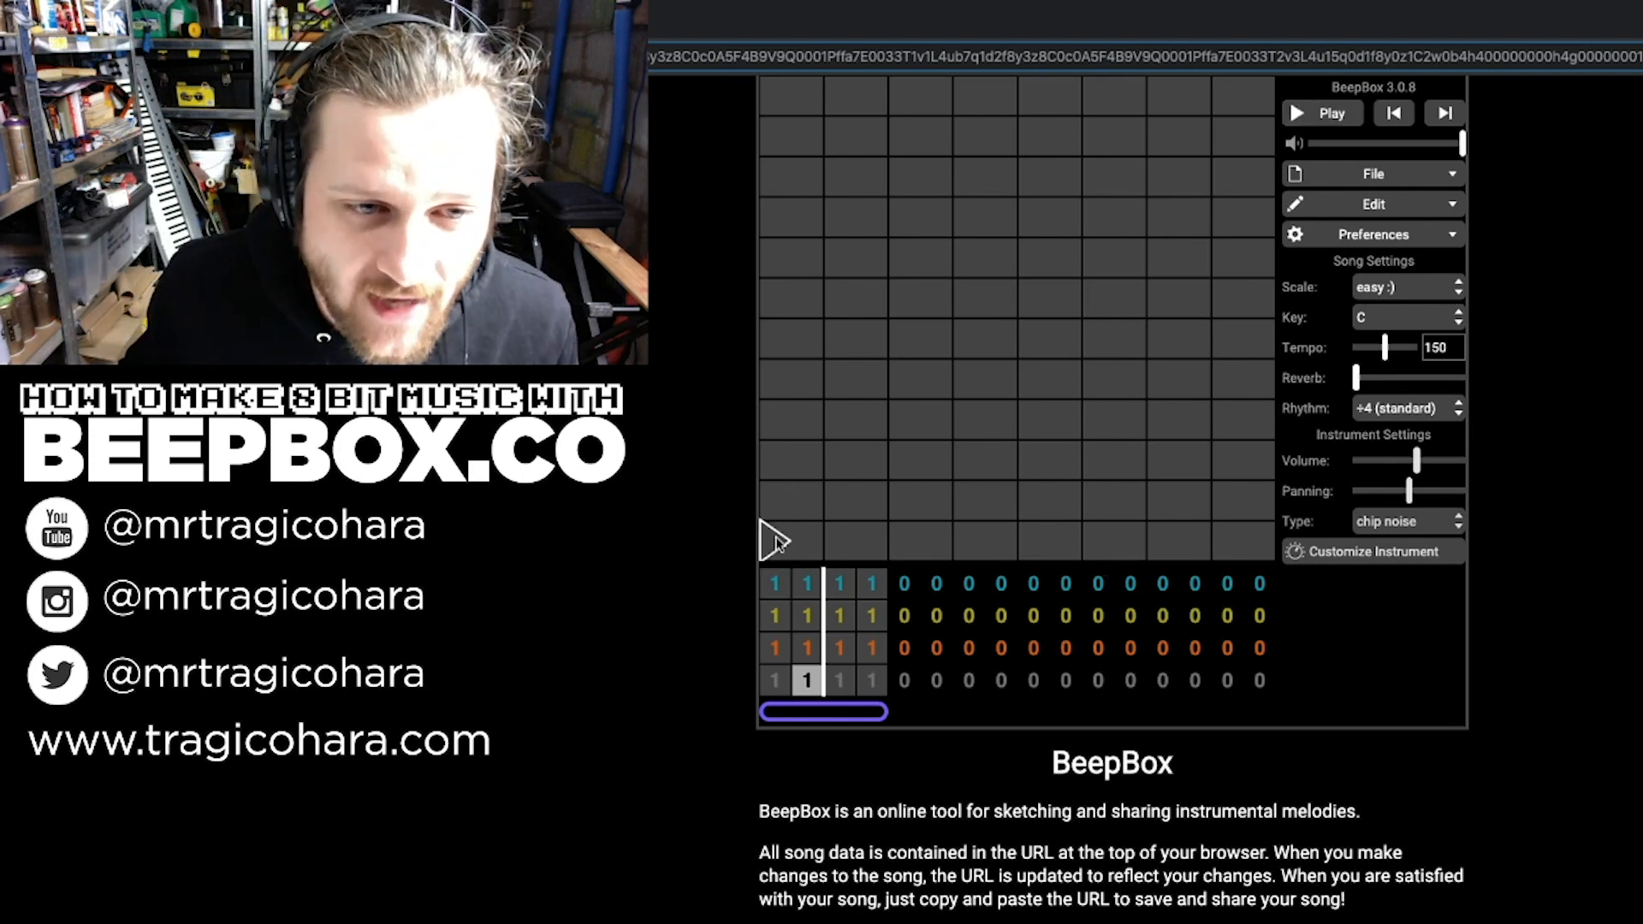
Step: Place a noise hit in the lowest row on beat 1 and resize it to fill the whole beat
click(776, 541)
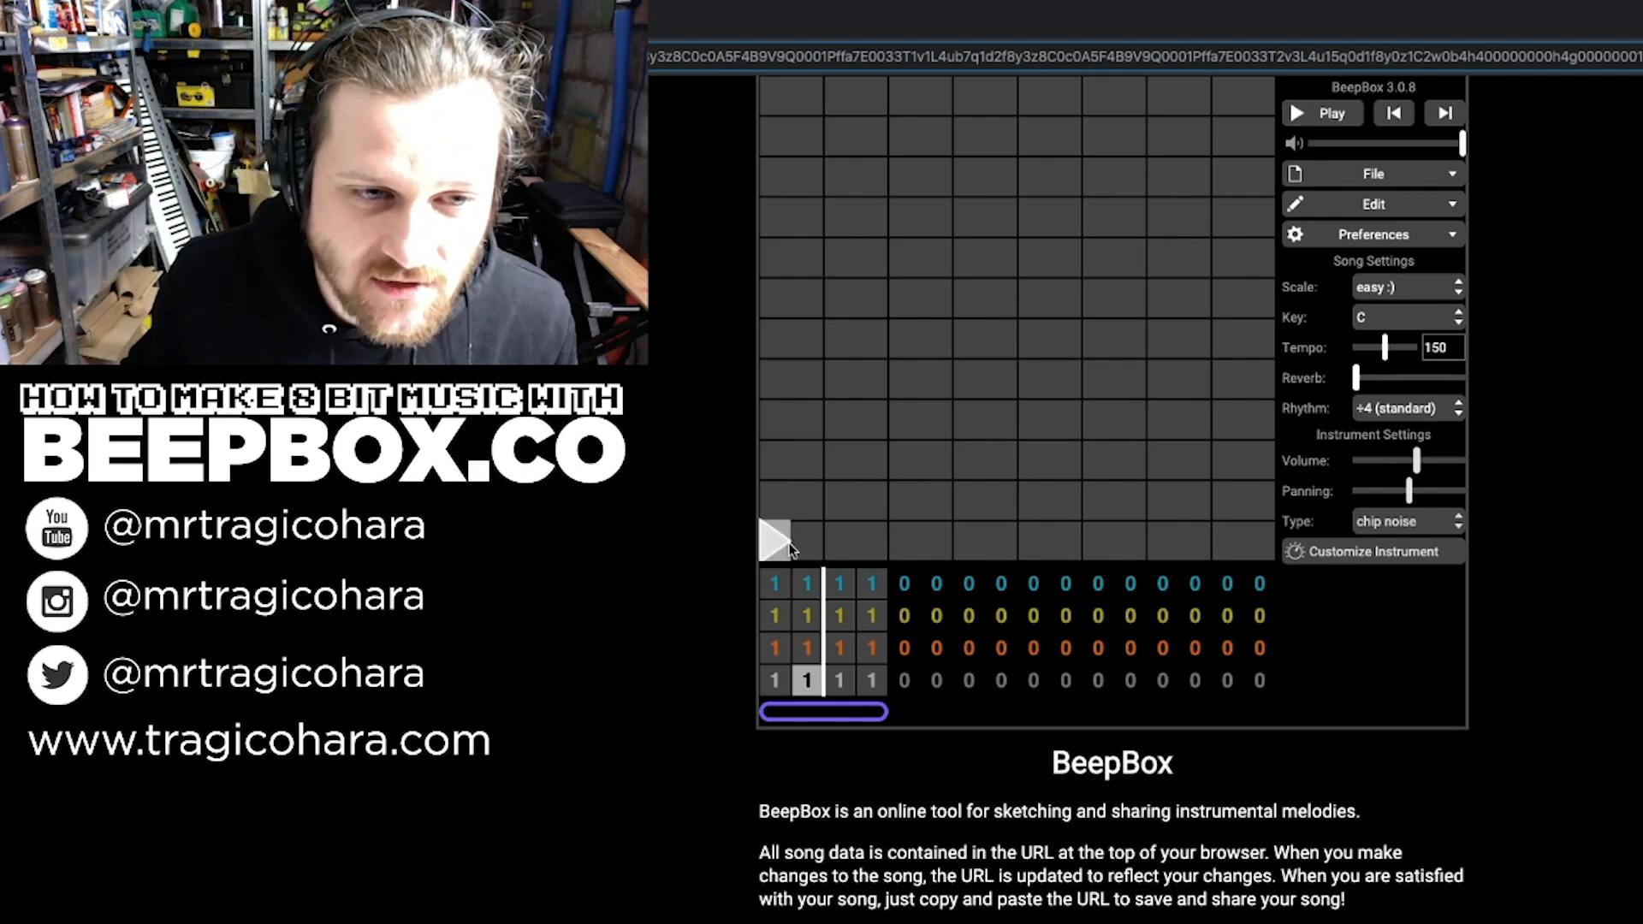
drag(818, 543, 766, 547)
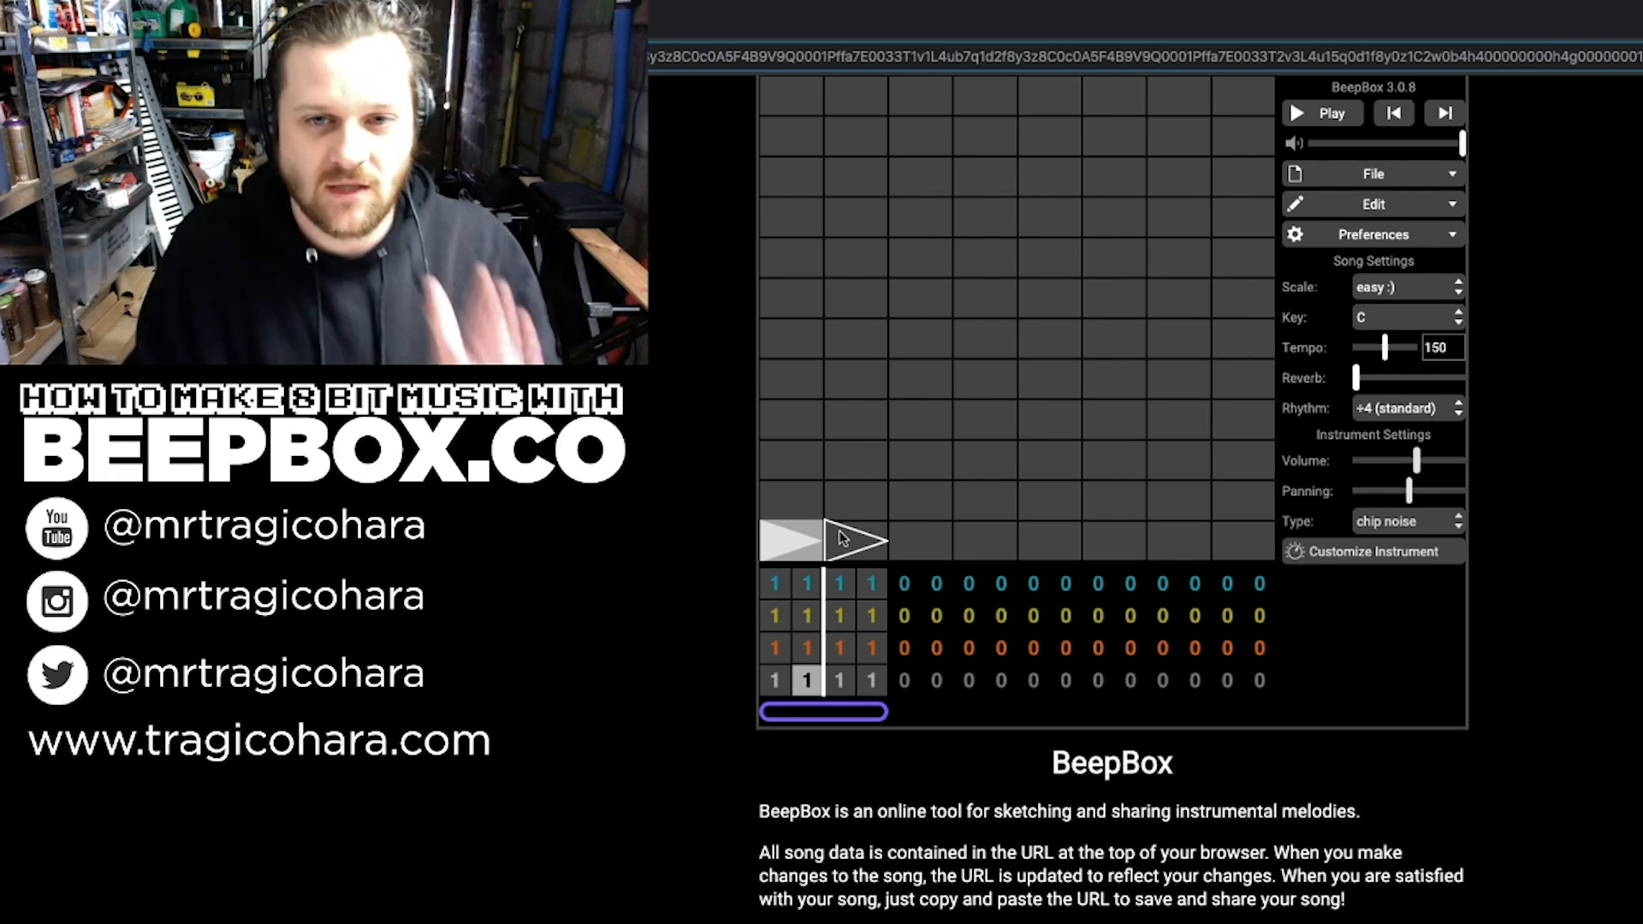
drag(839, 537, 794, 552)
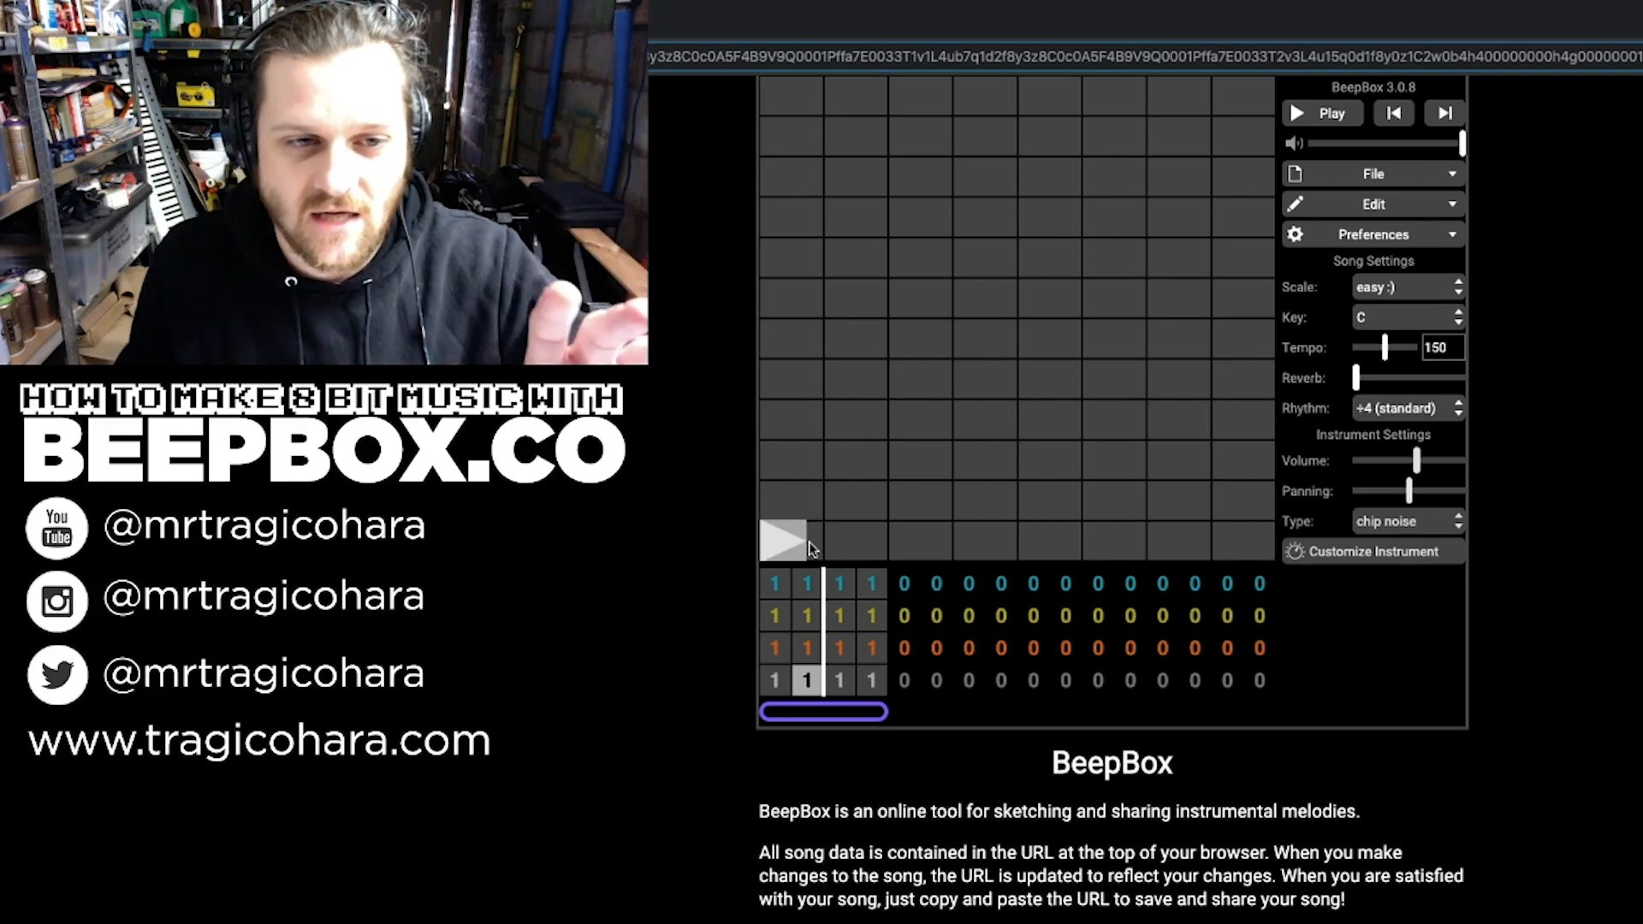
drag(811, 548, 792, 554)
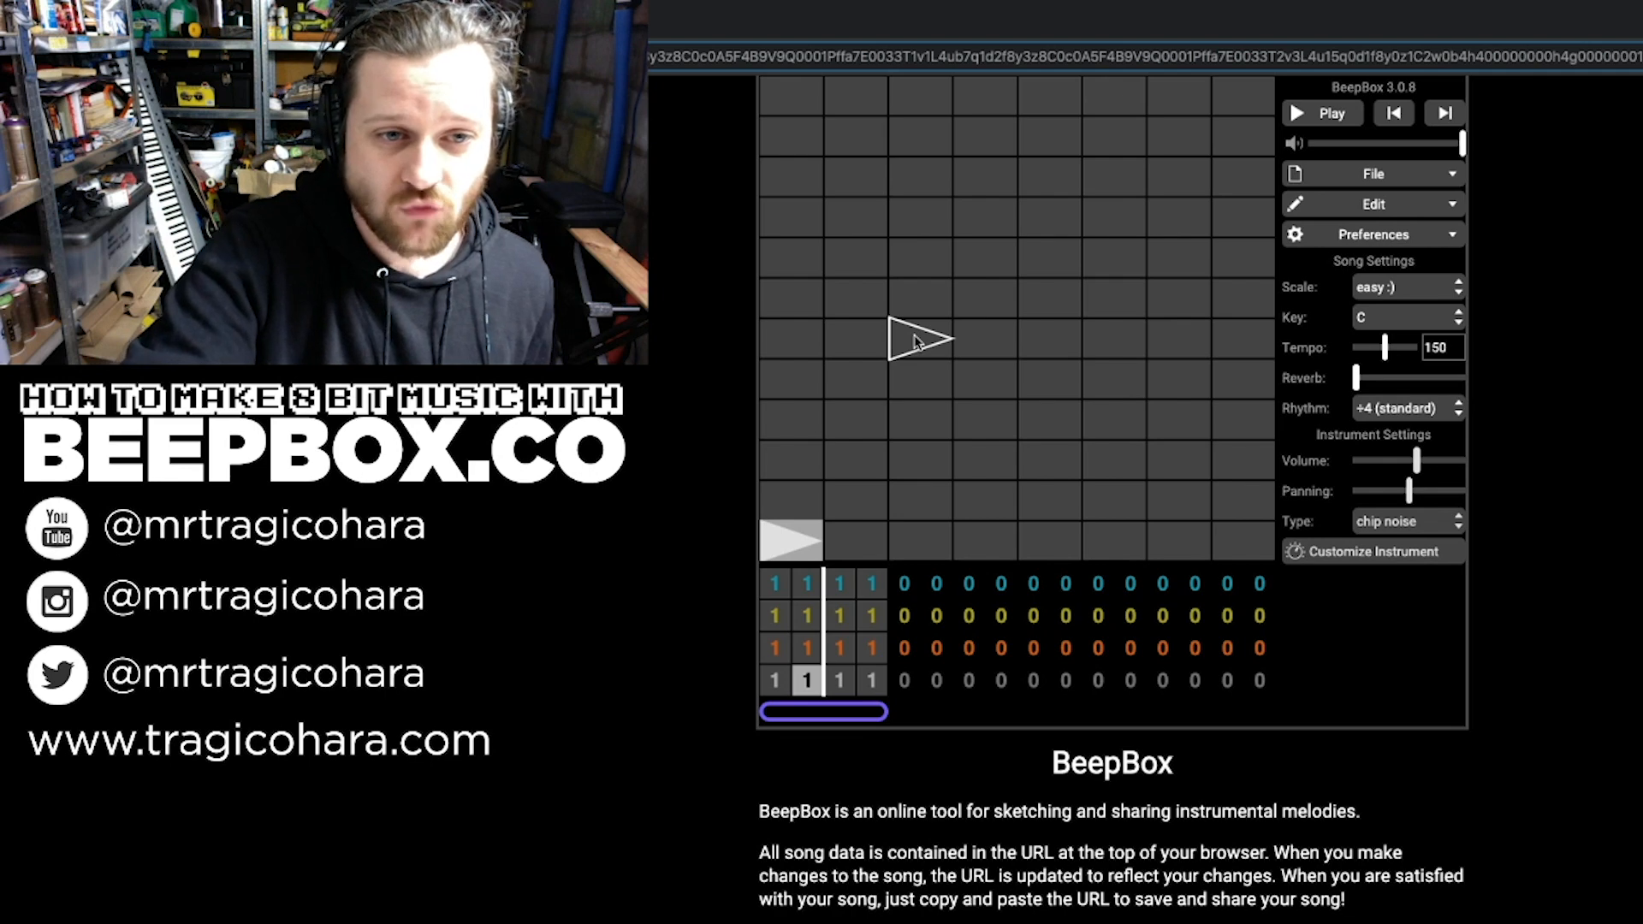
Step: Add half-beat noise hits in the sixth row up on beats 3 and 7, and a full-beat lowest-row hit on beat 5
click(915, 340)
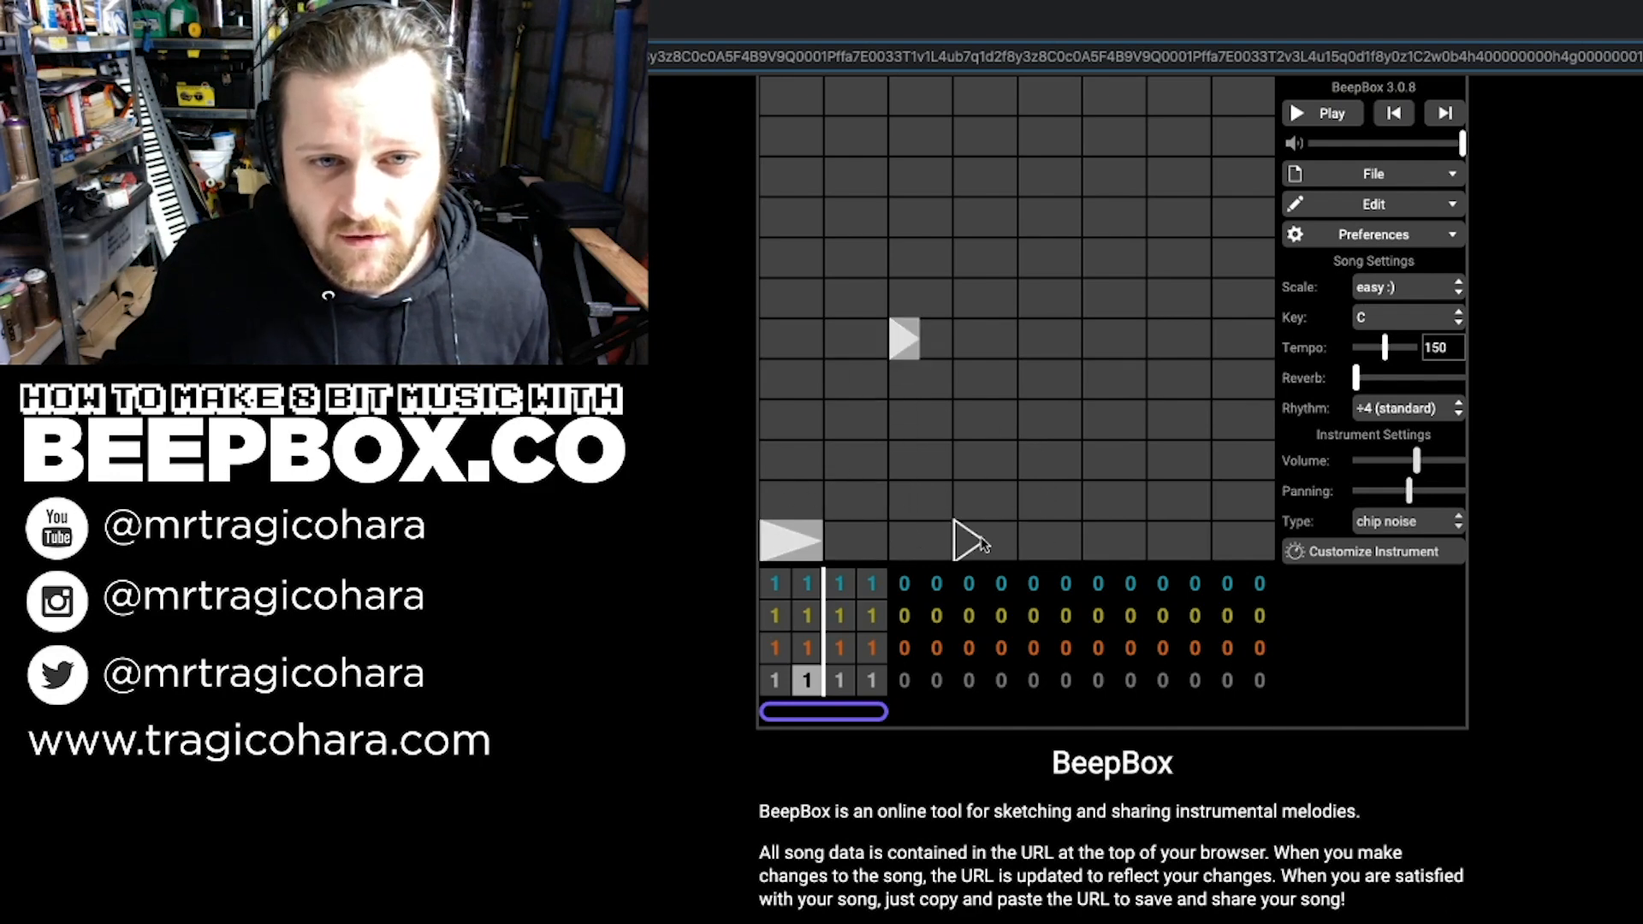
click(1044, 537)
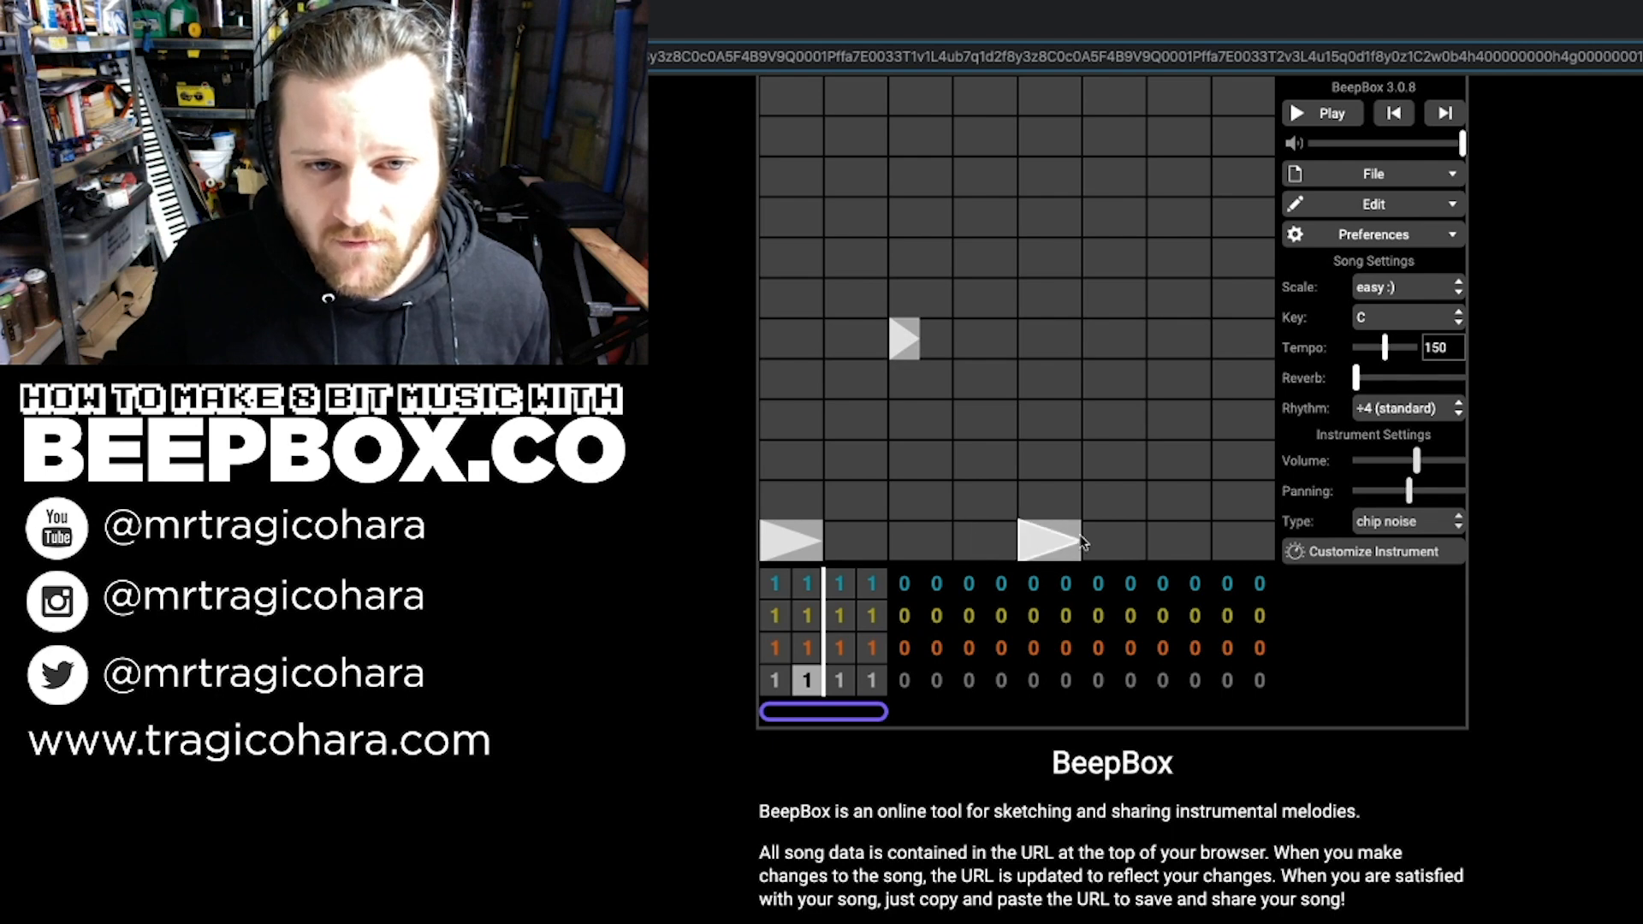
click(1206, 343)
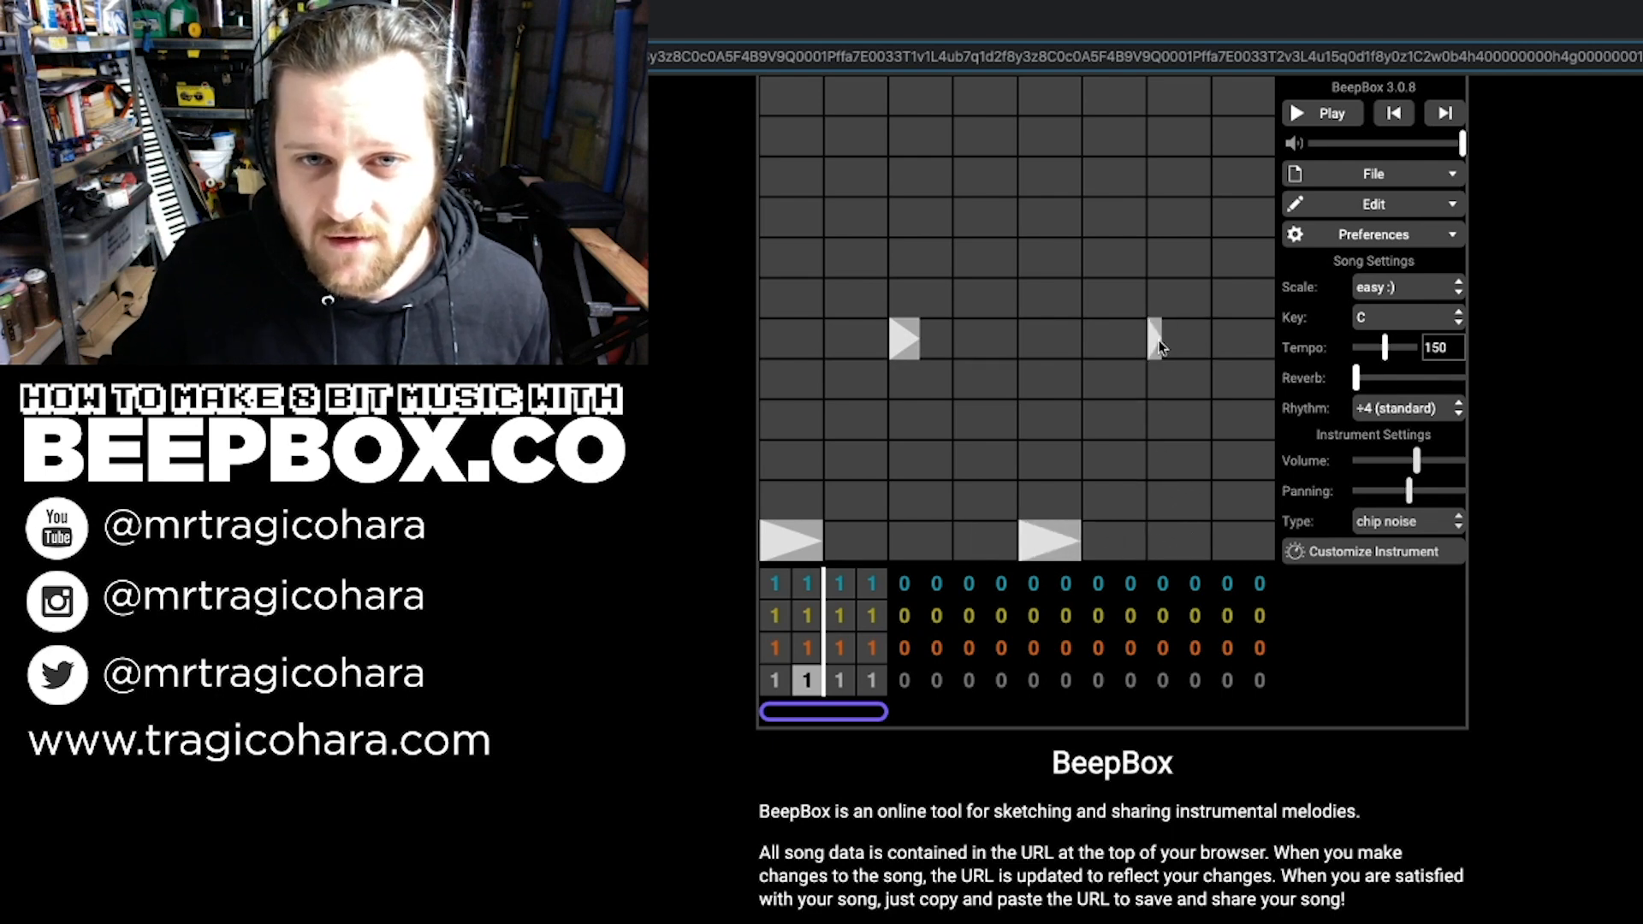
Step: Play back the noise pattern, restarting playback once
click(1307, 116)
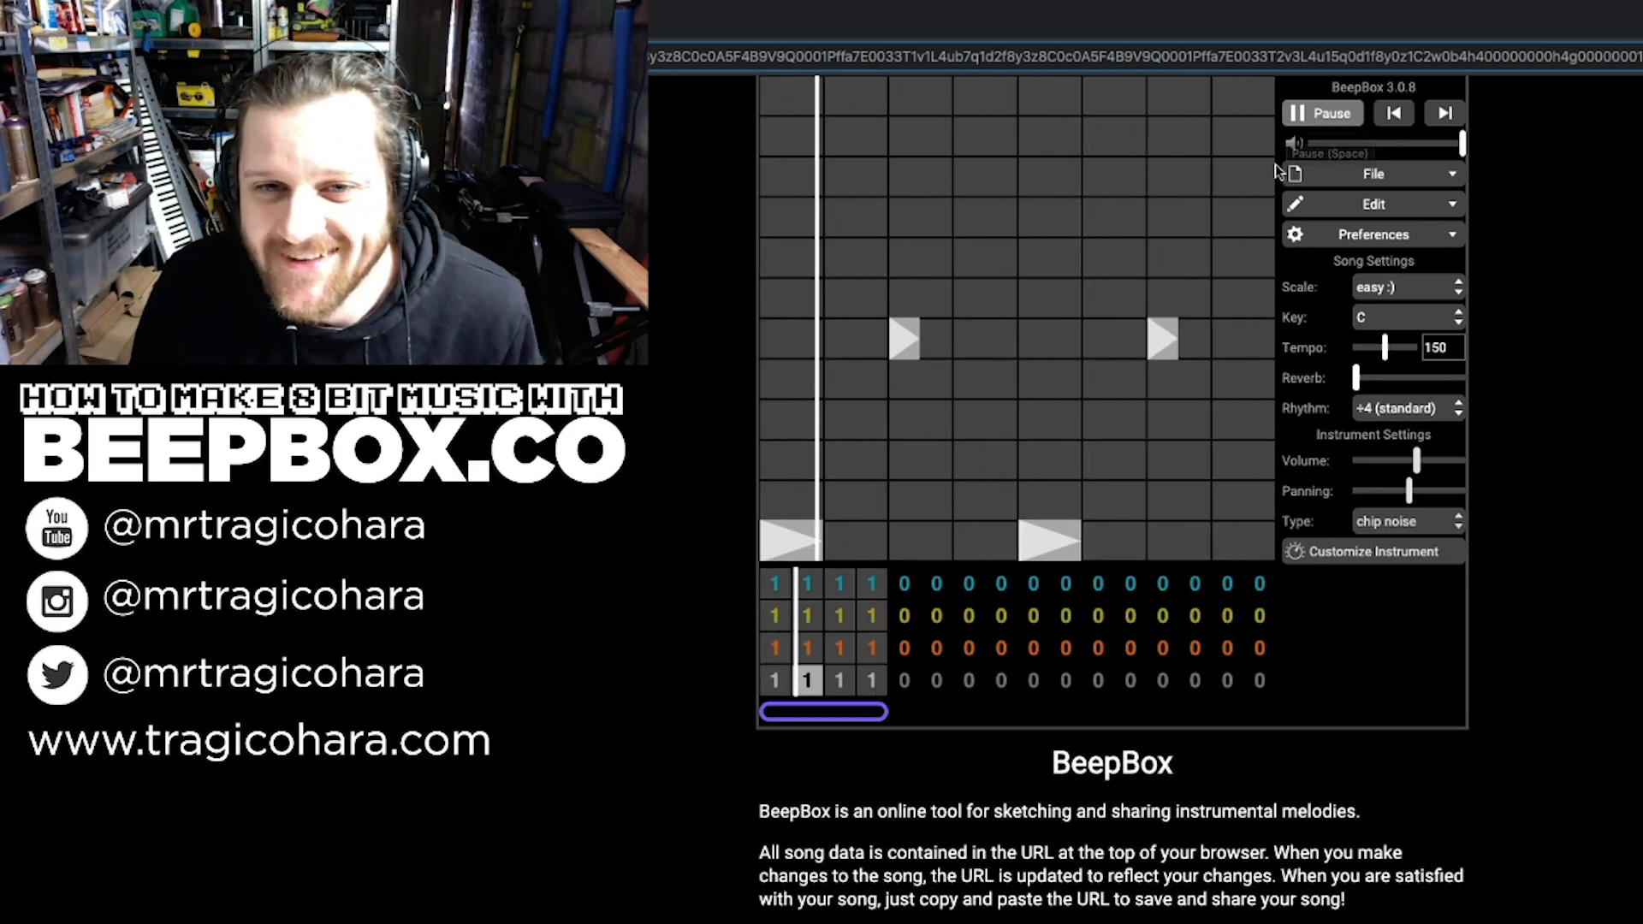
click(1326, 127)
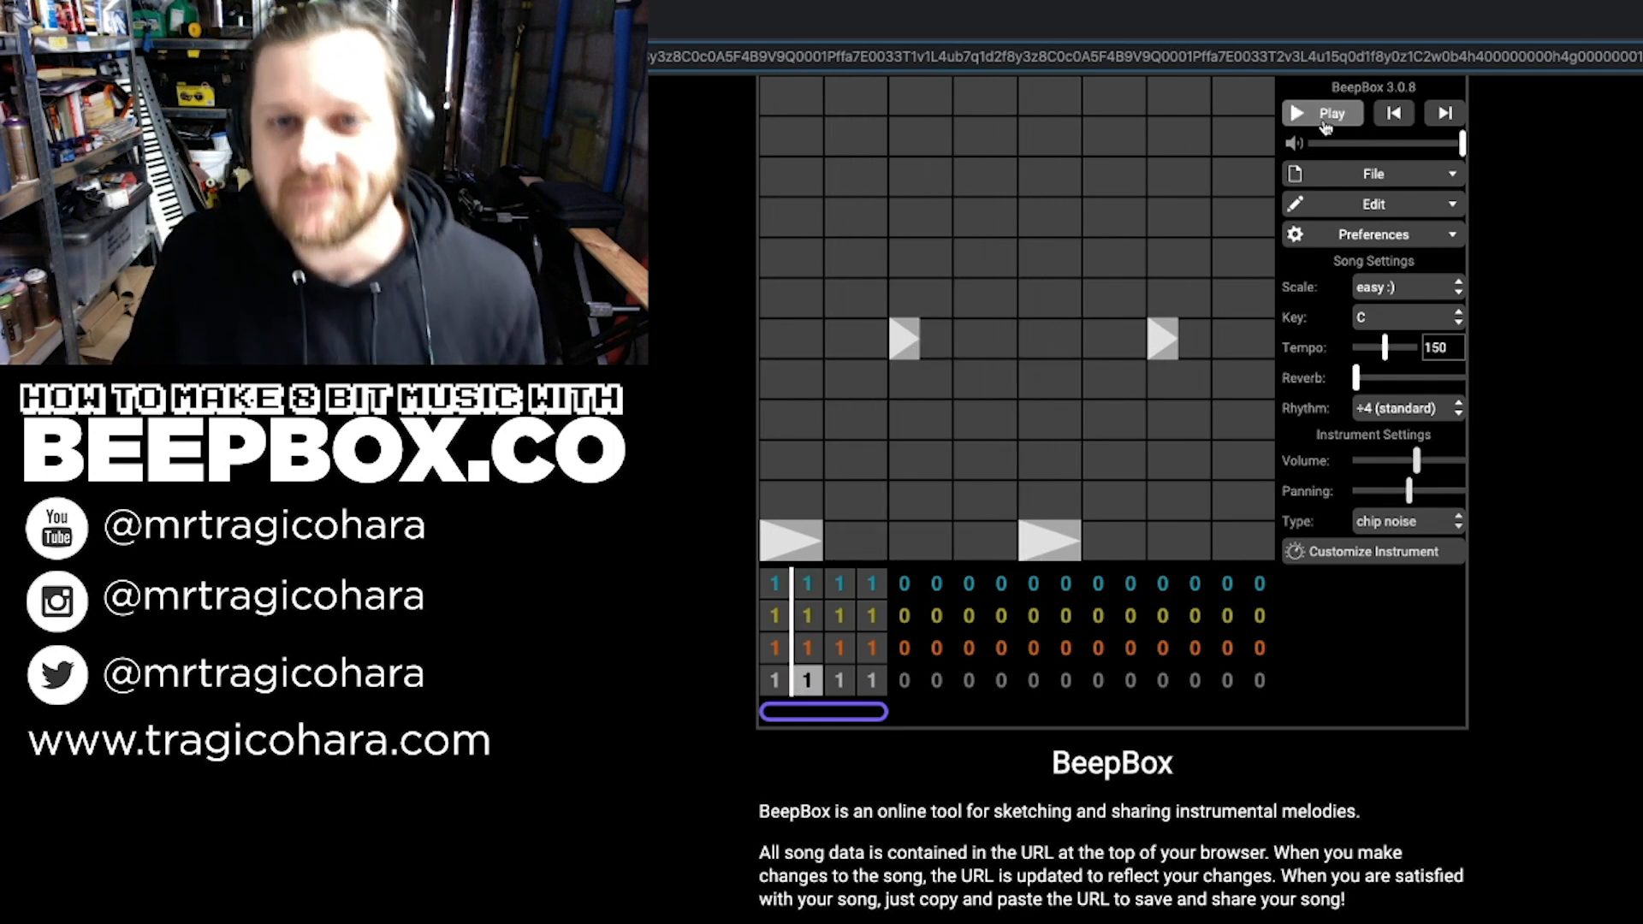
click(1322, 121)
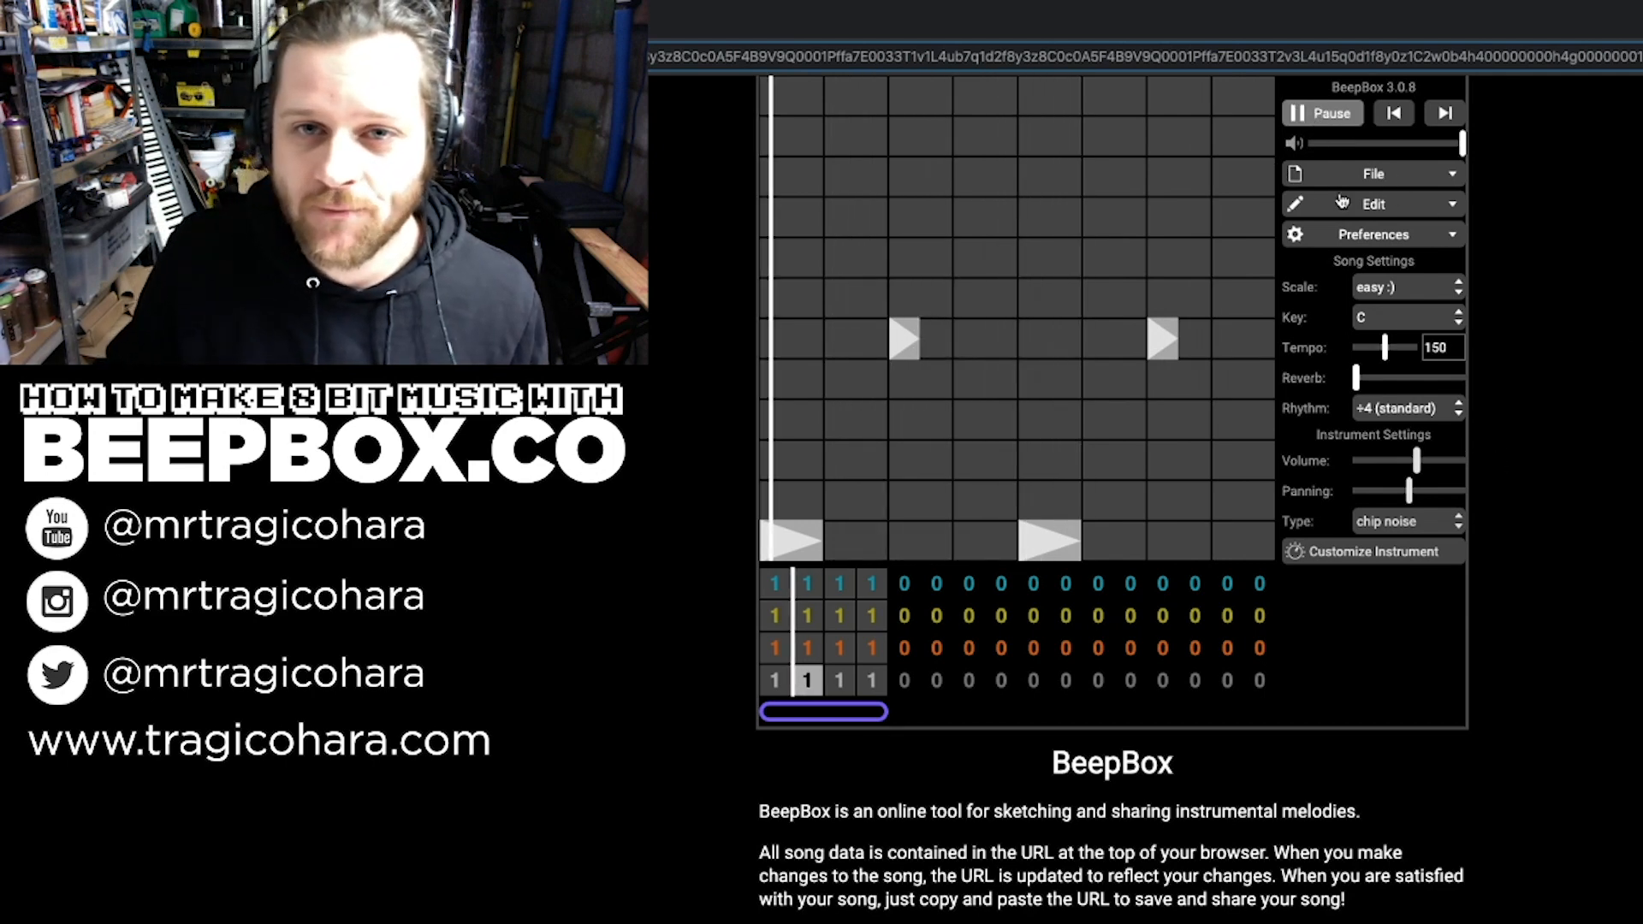
Step: Adjust the sound during playback: tempo 151, reverb at about two-thirds, and slightly lower volume for the noise instrument
drag(1385, 347, 1387, 354)
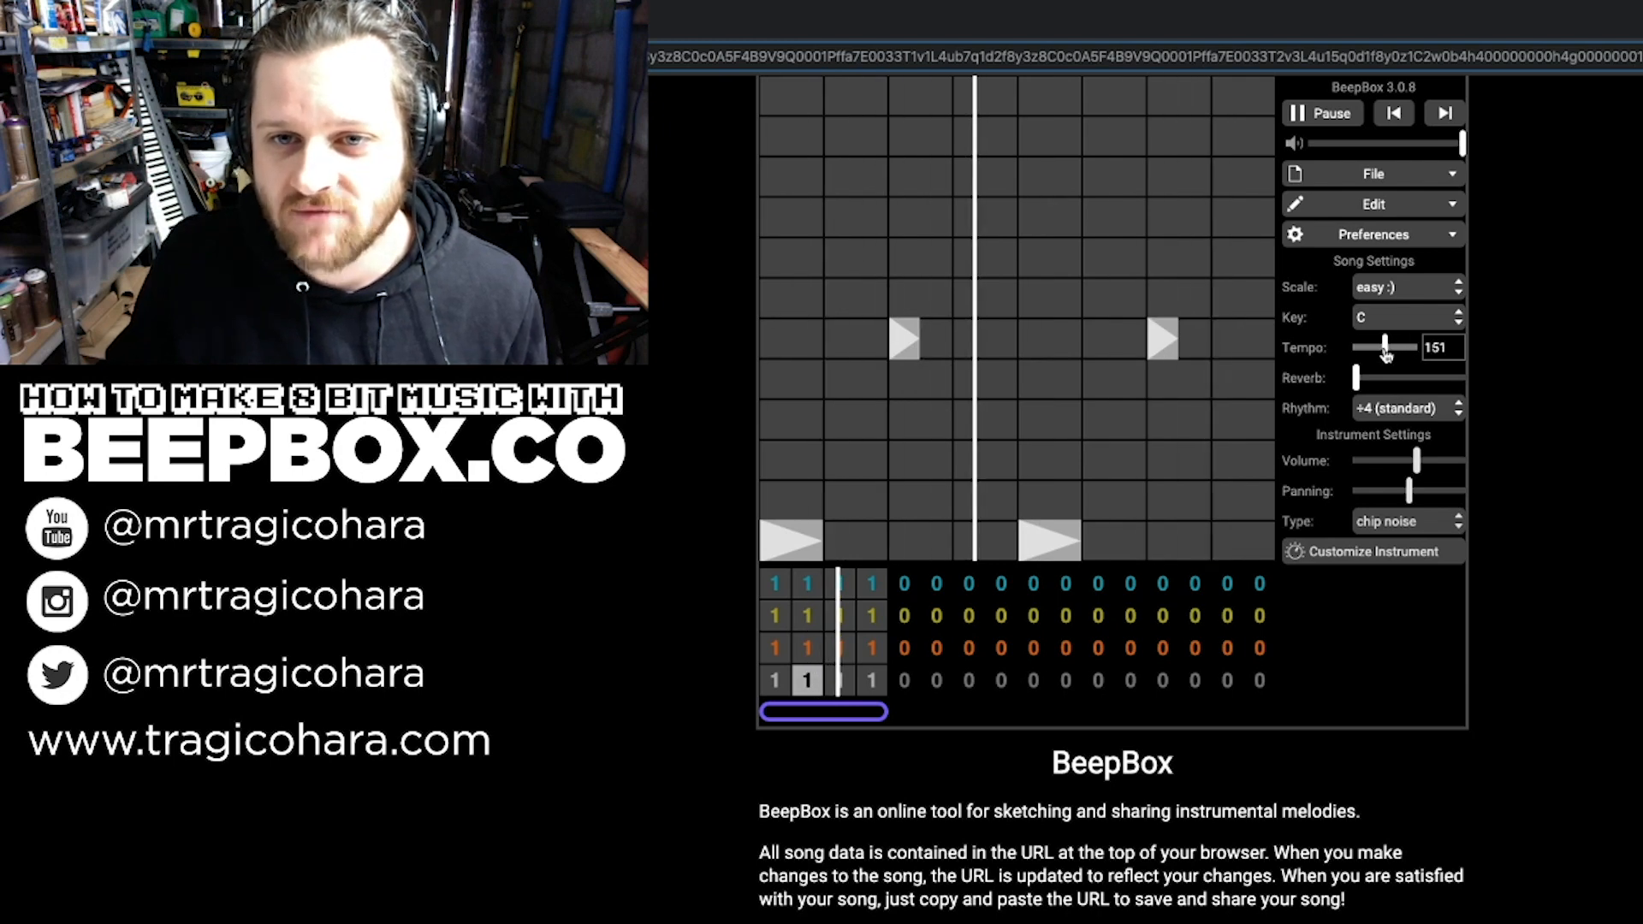
drag(1358, 380, 1431, 383)
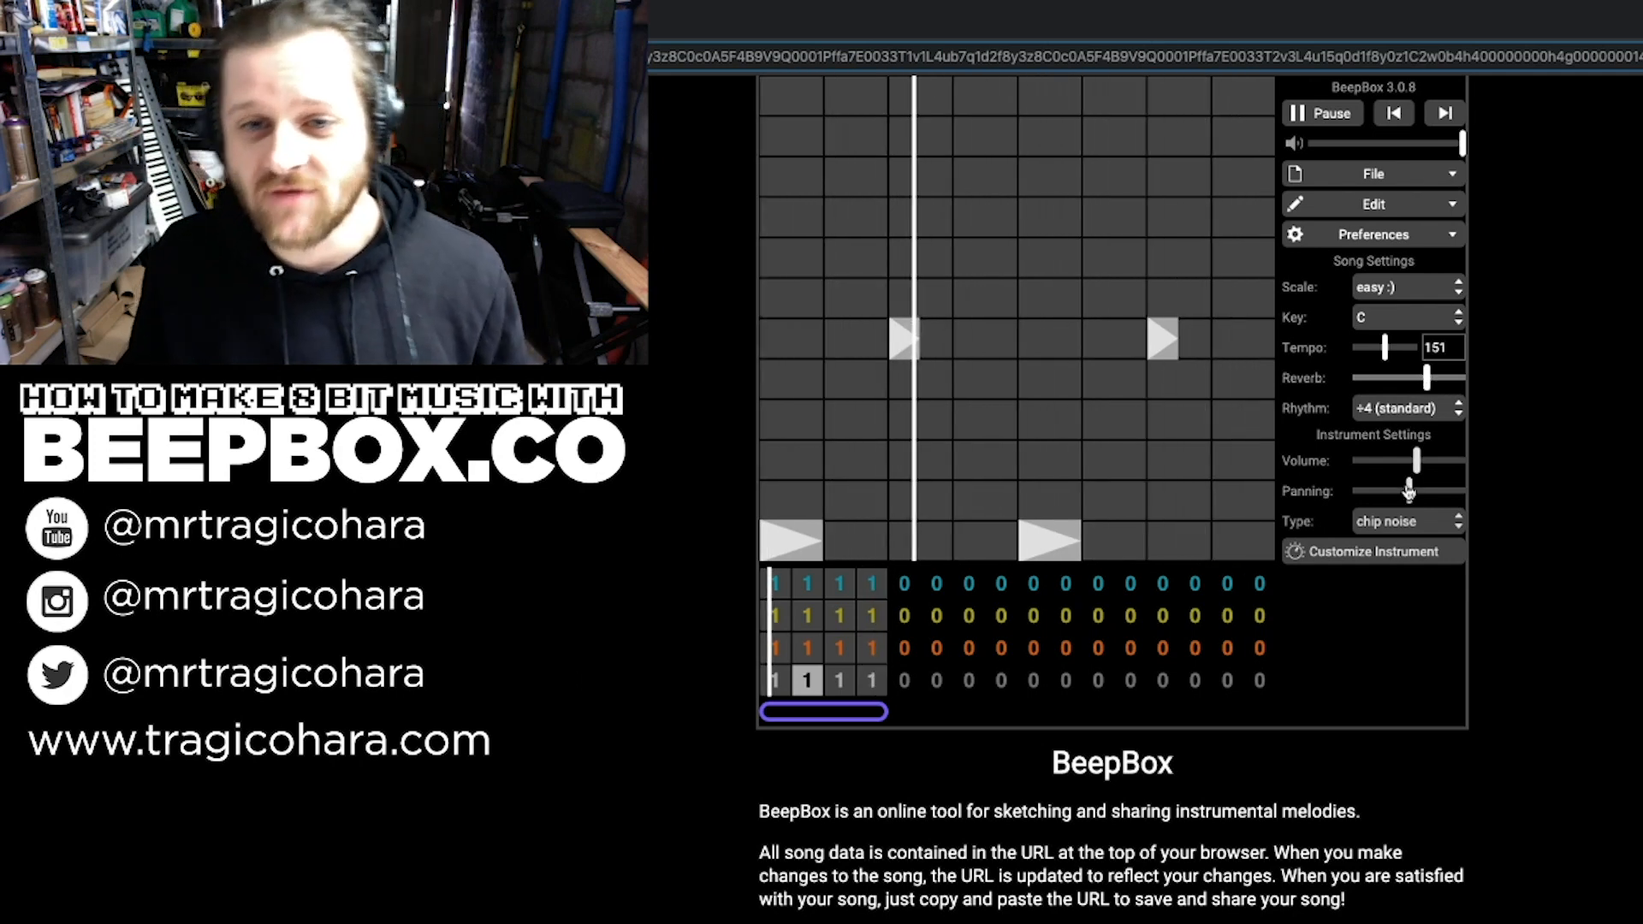
mouse_move(1416, 461)
mouse_down()
mouse_move(1478, 467)
mouse_move(1397, 467)
mouse_move(1359, 494)
mouse_move(1410, 490)
mouse_up()
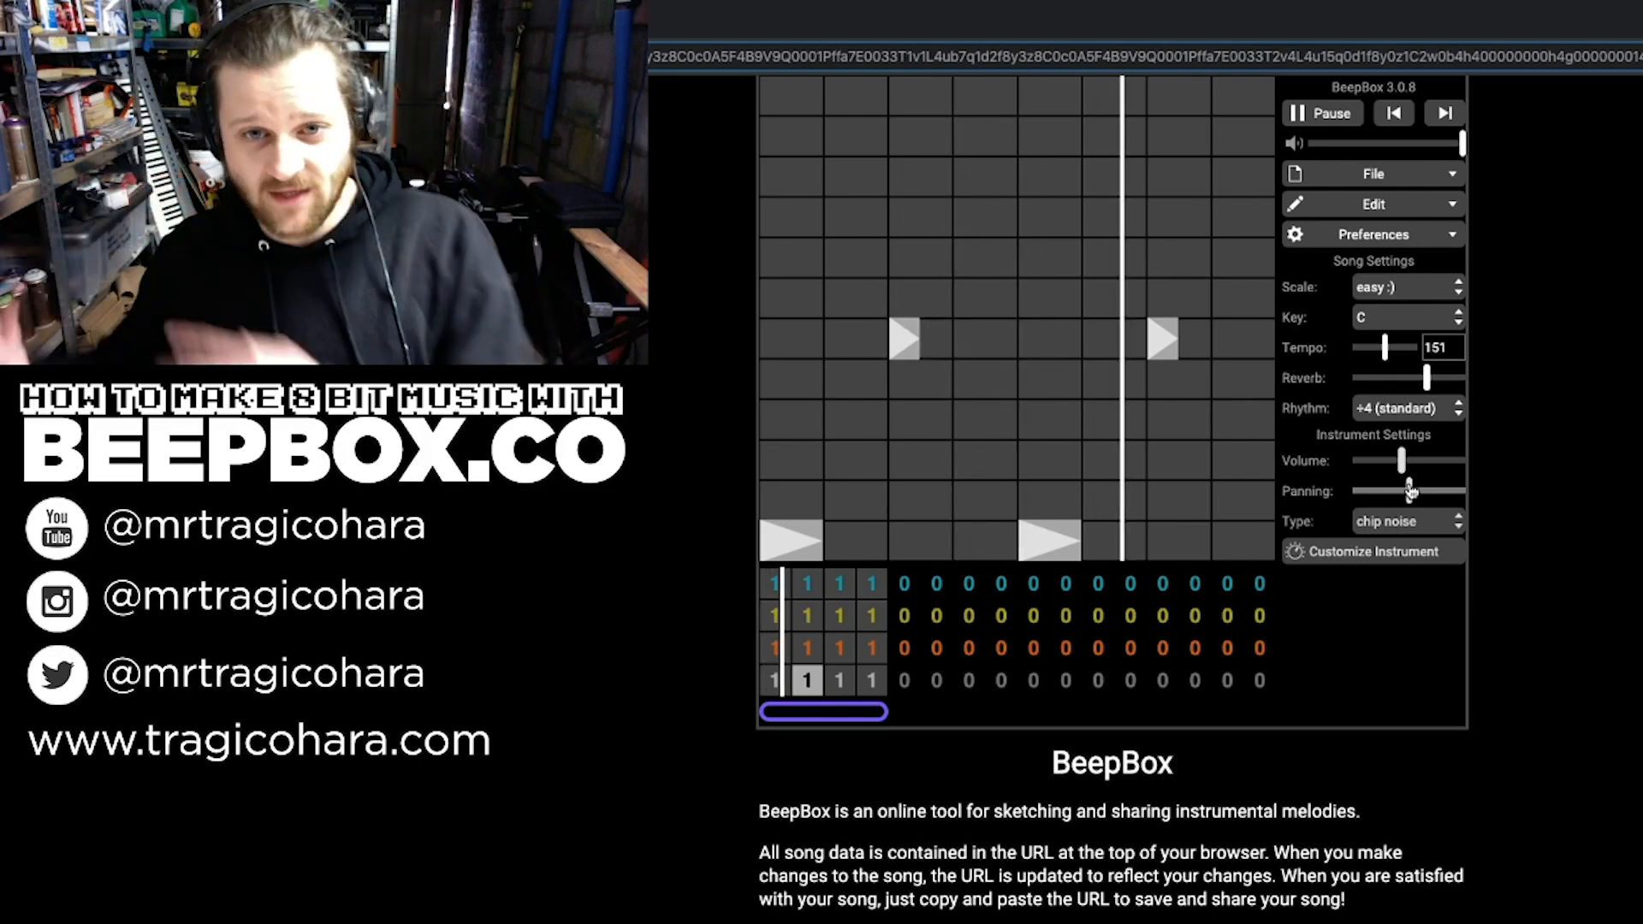
Step: Try the standard drumset preset for the noise channel, then return the instrument type to chip noise
click(1433, 528)
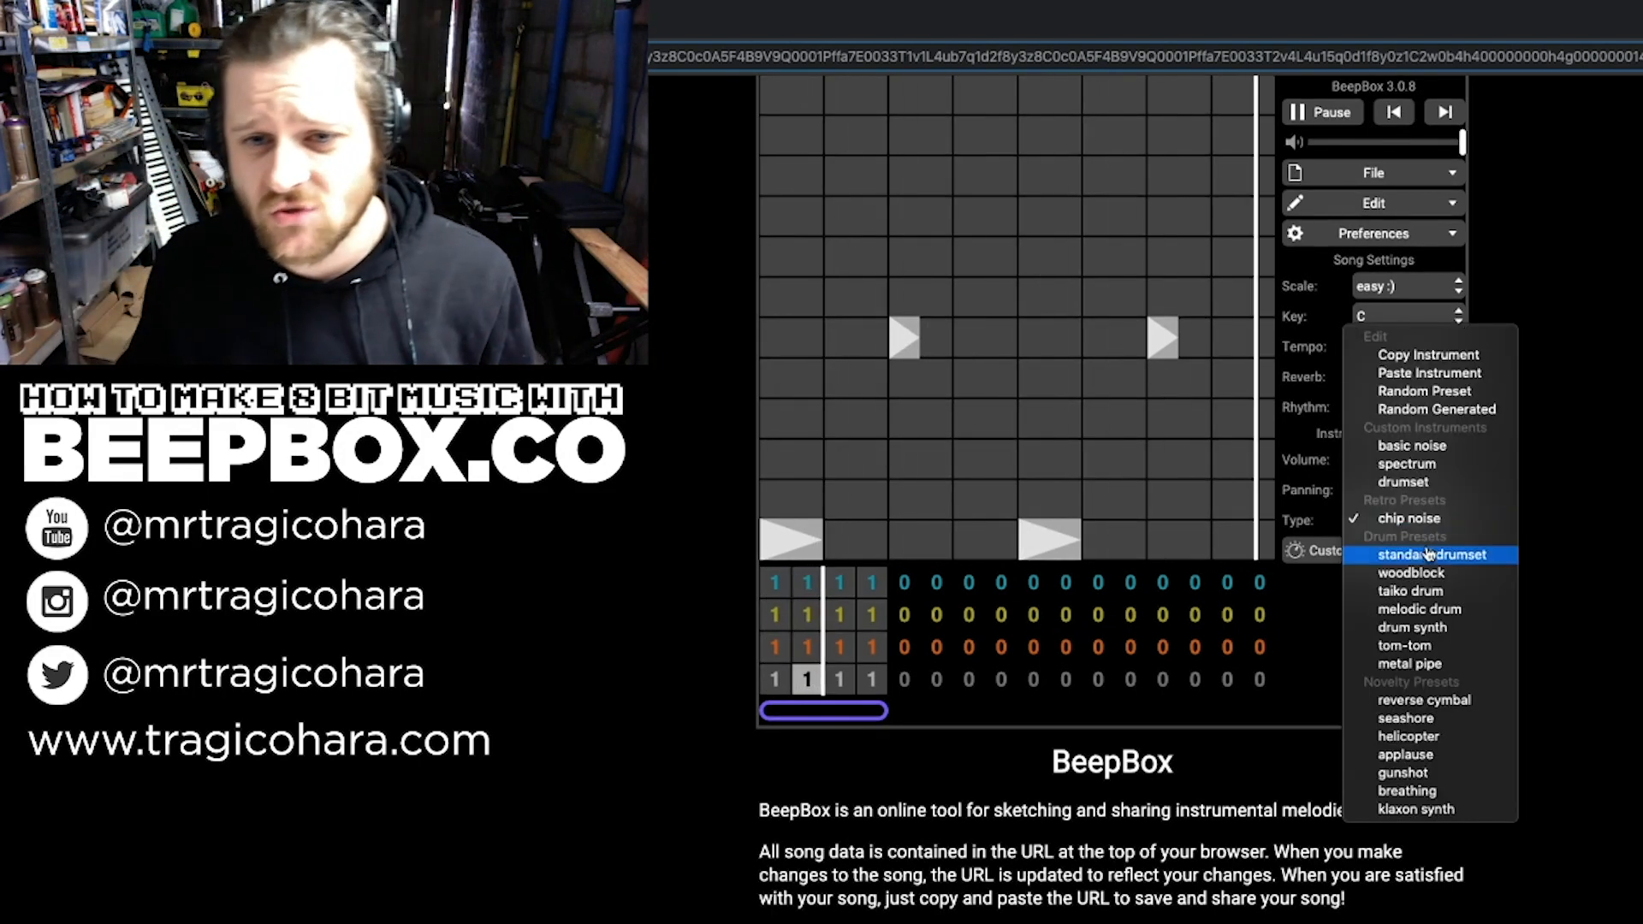
click(1426, 554)
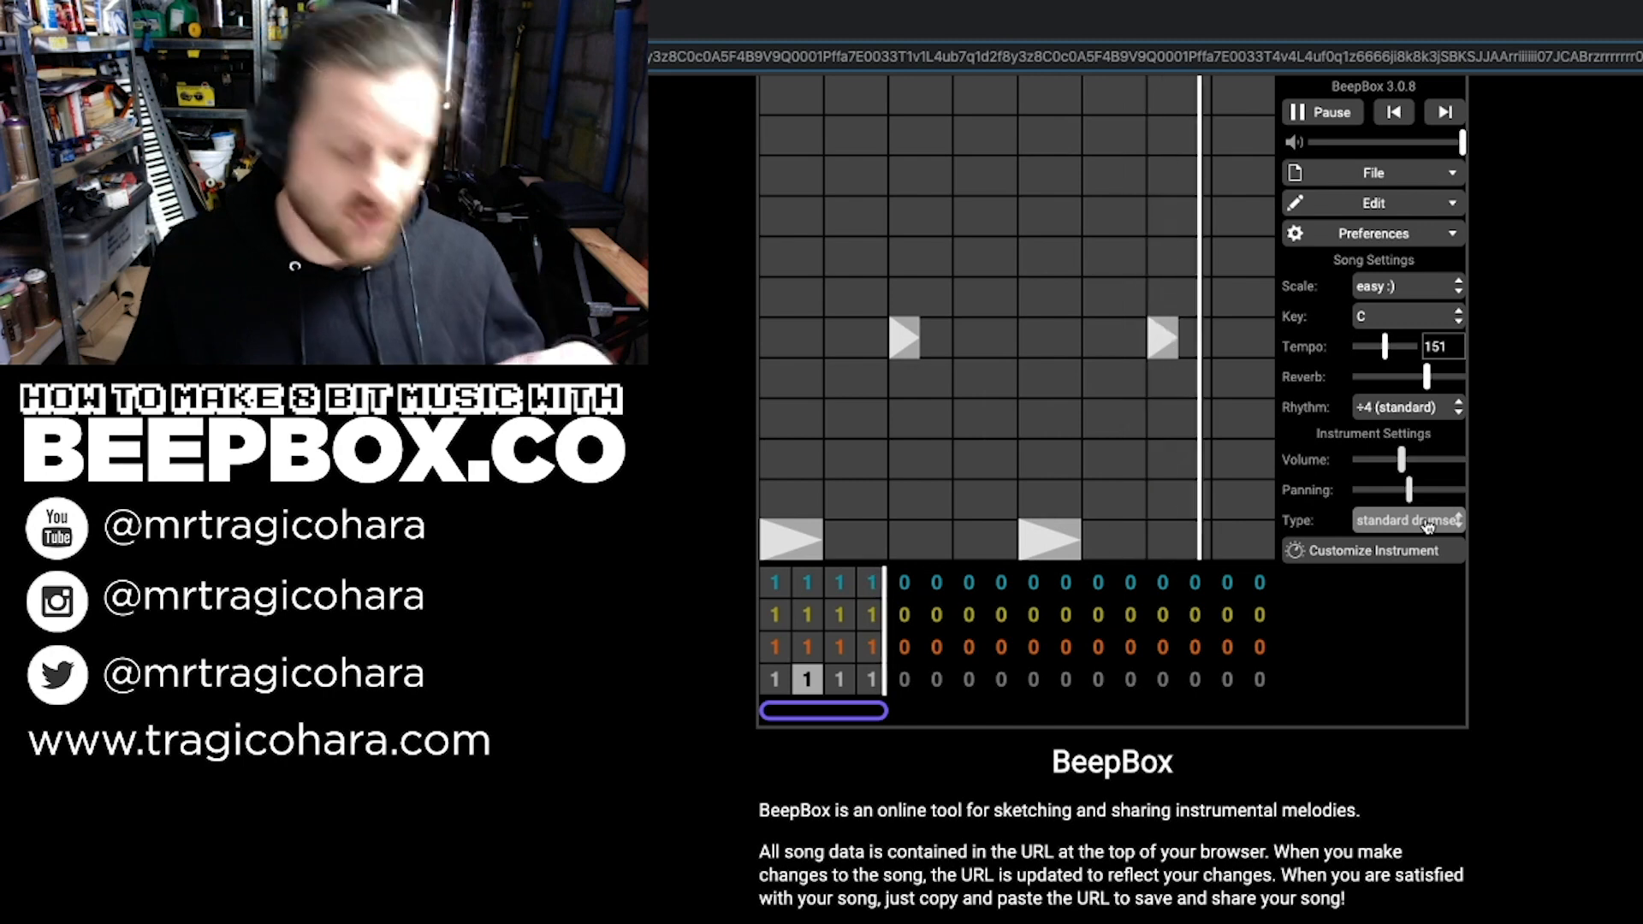
click(1427, 523)
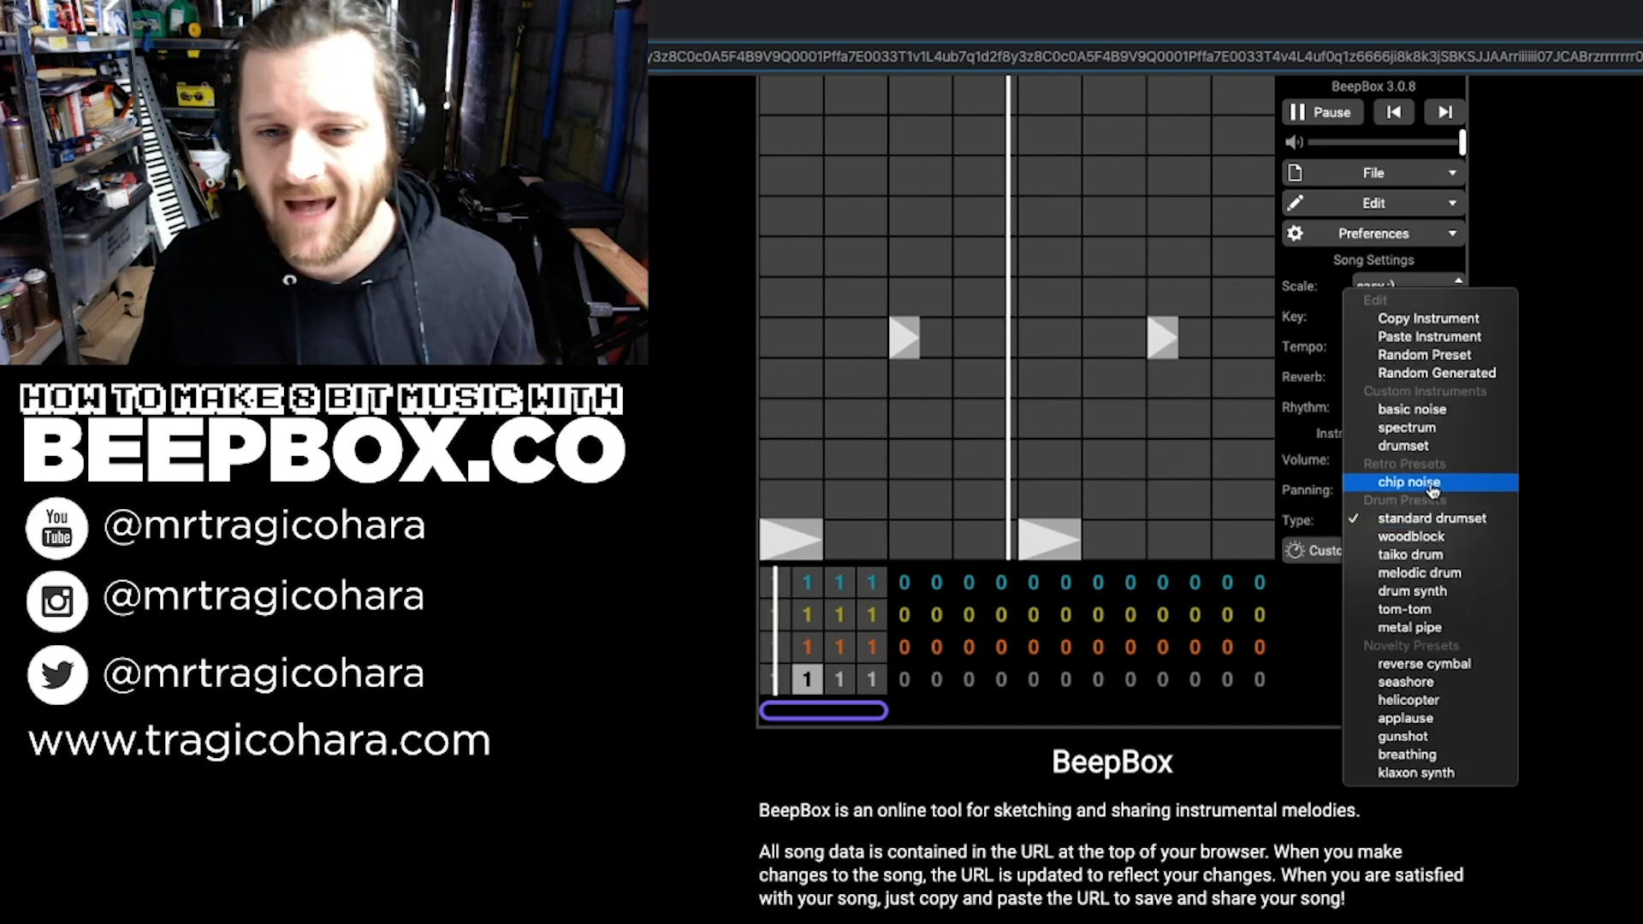
click(1433, 483)
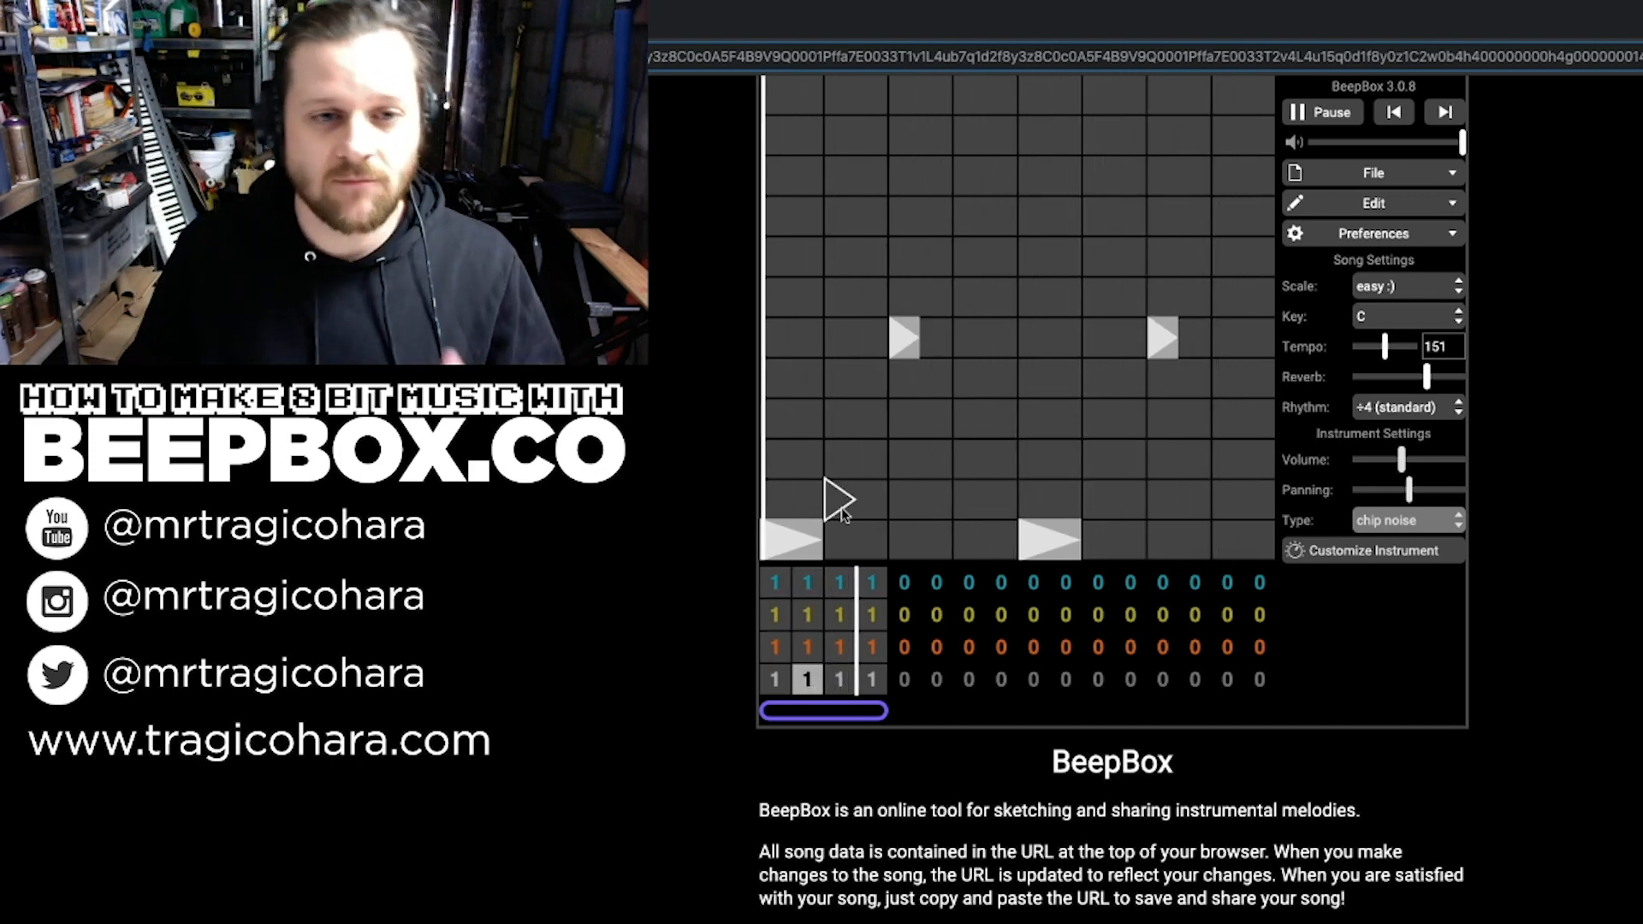
Step: Add half-beat hits in the lowest row on the second halves of beats 2 and 6 and at the start of beat 8
click(871, 538)
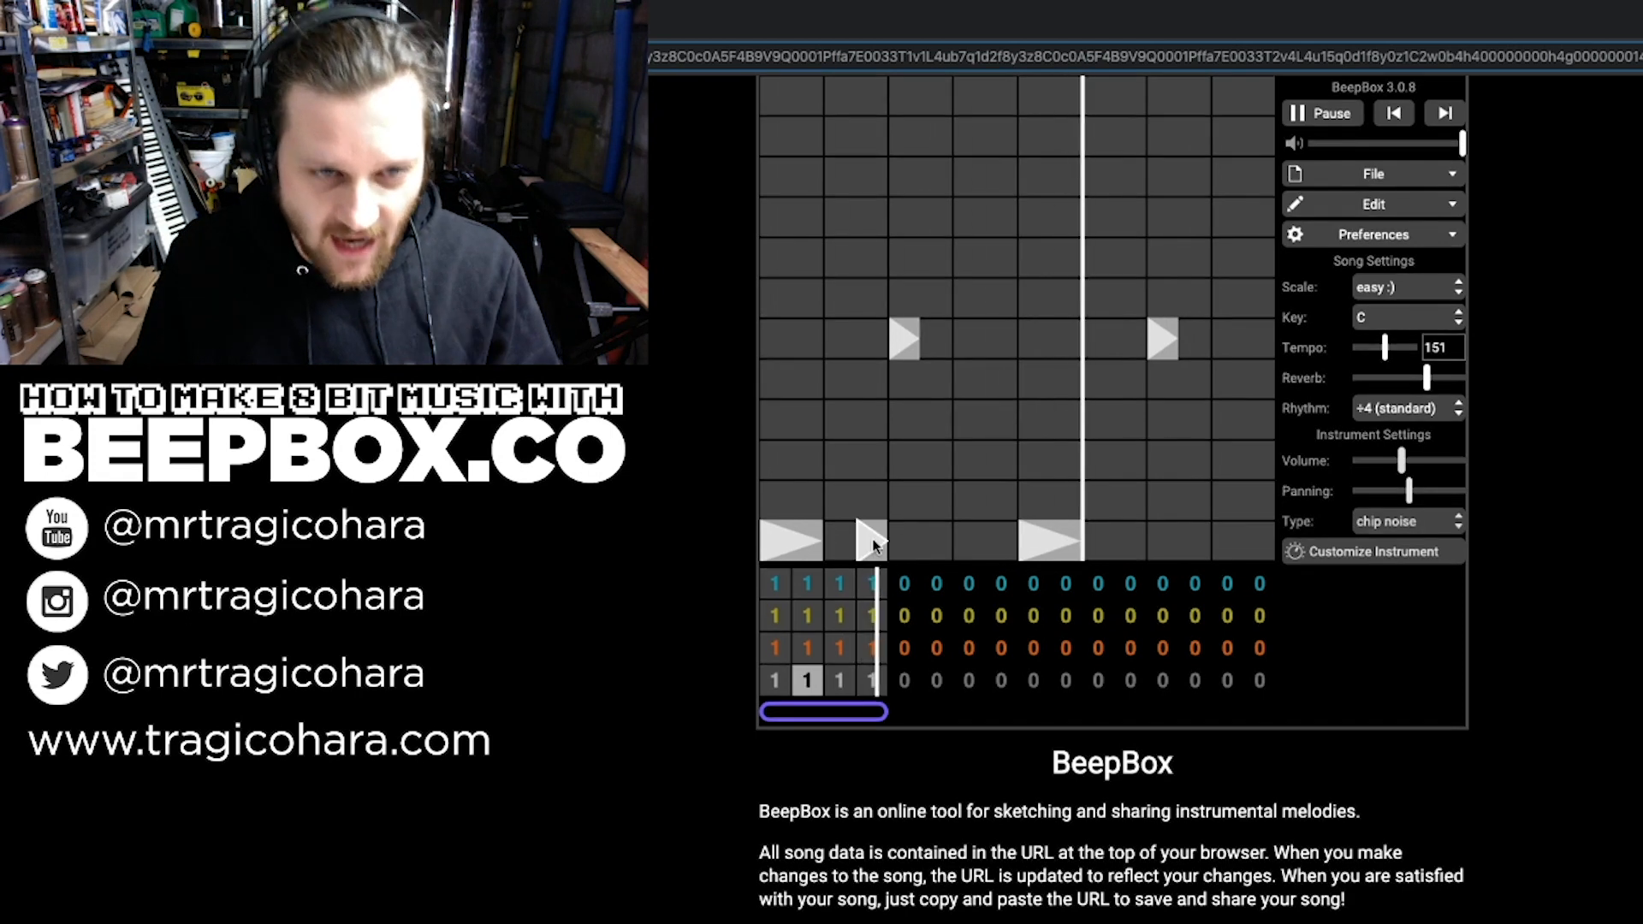
click(1133, 536)
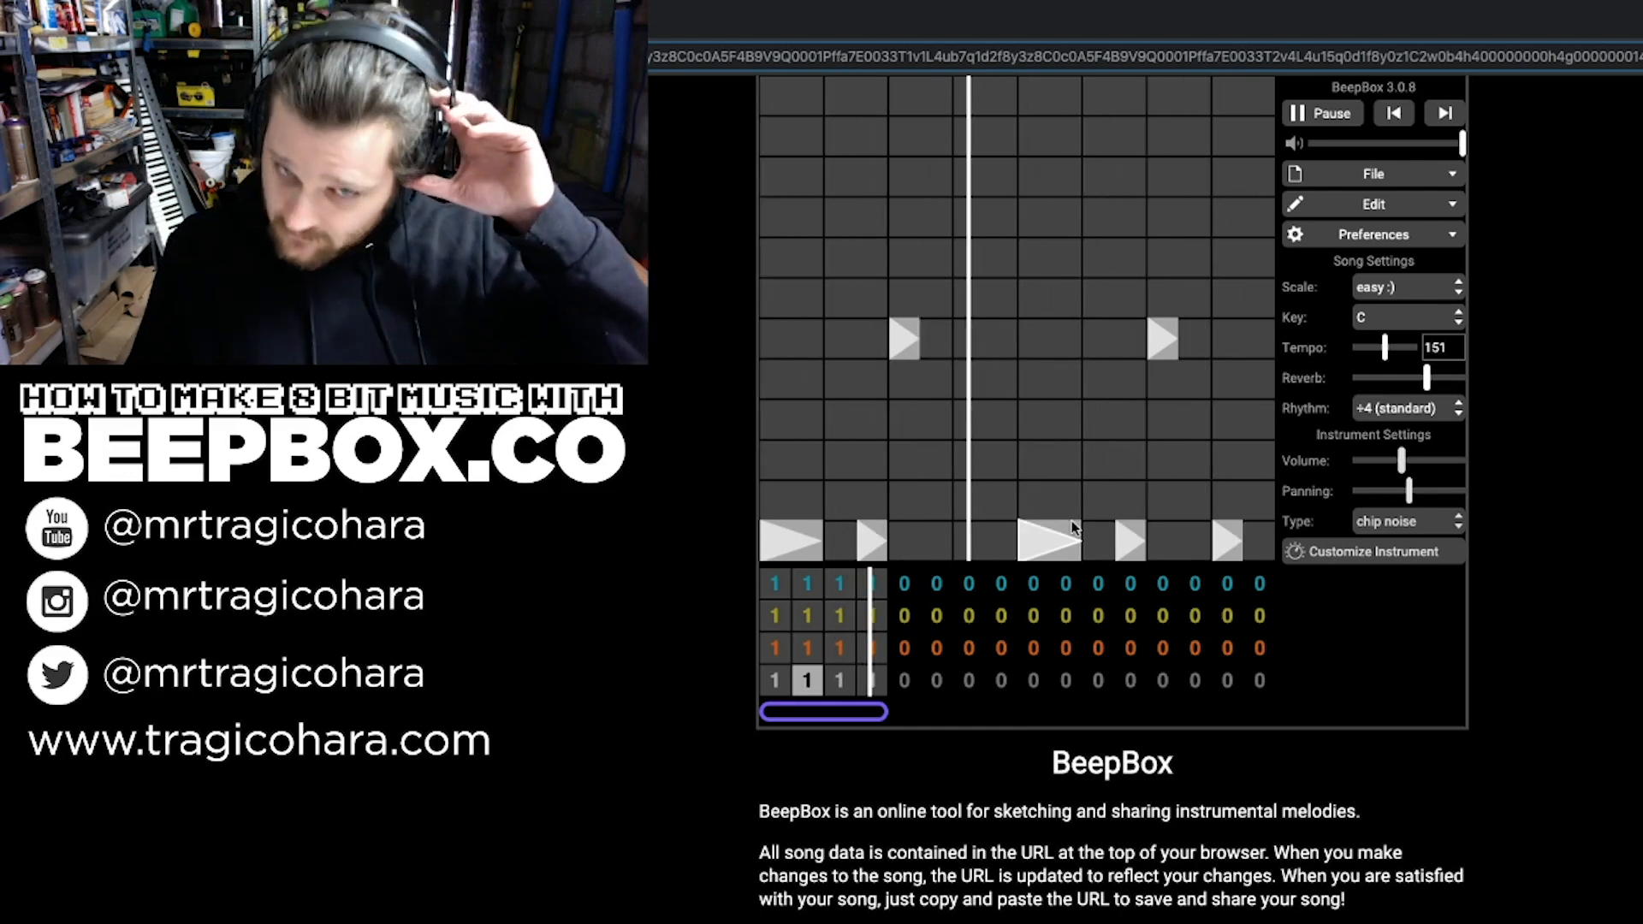
click(1128, 544)
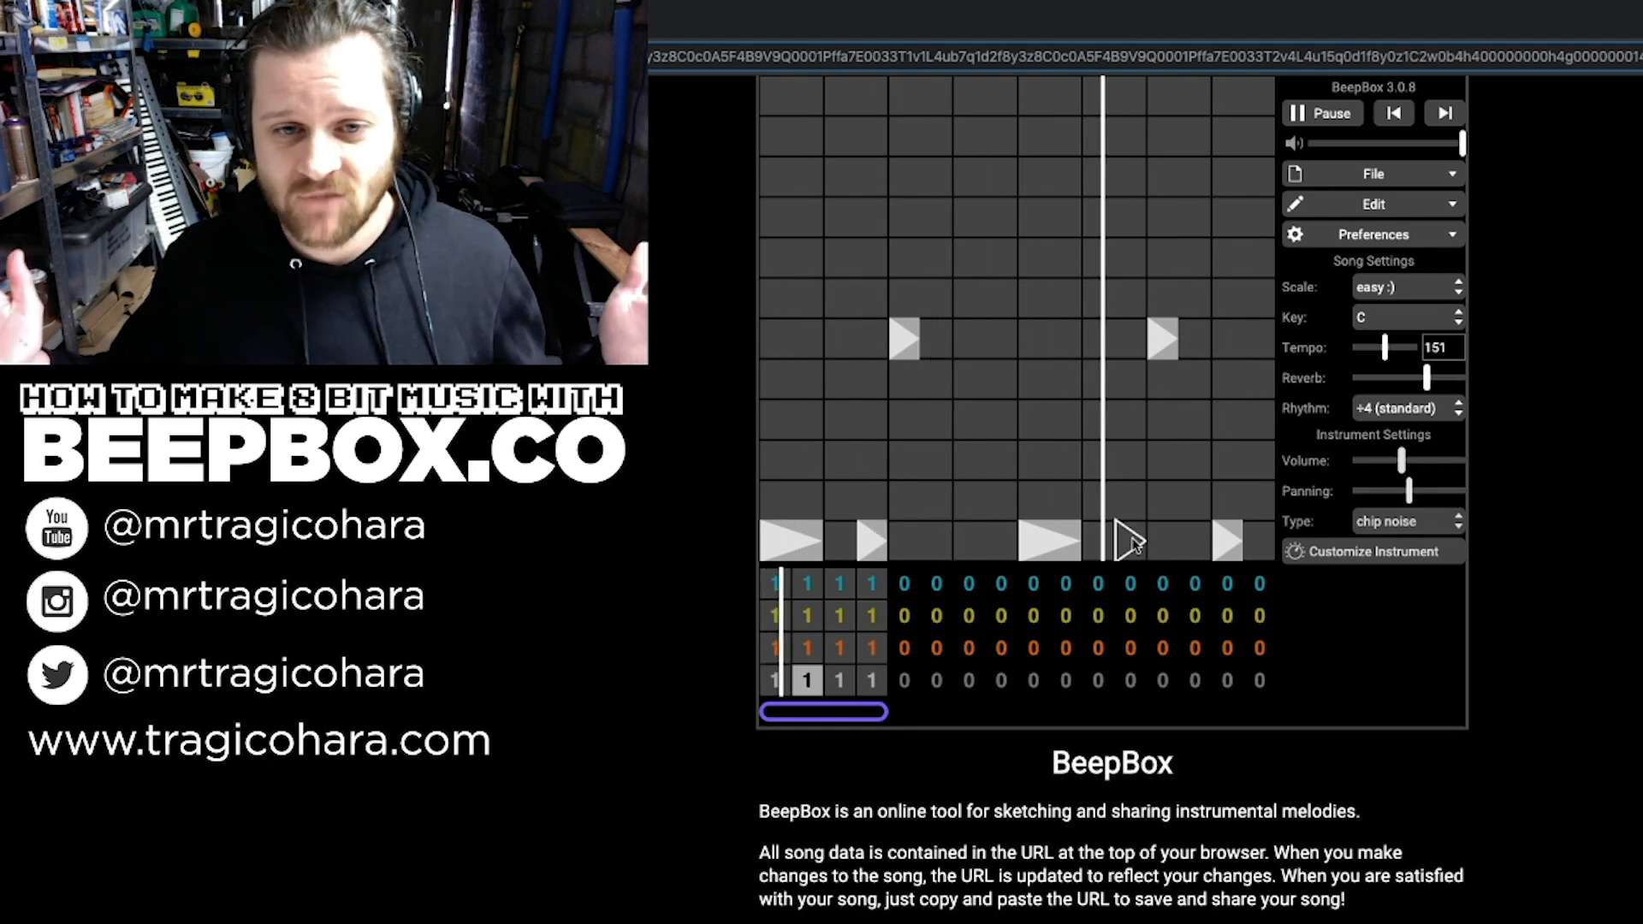
click(1128, 544)
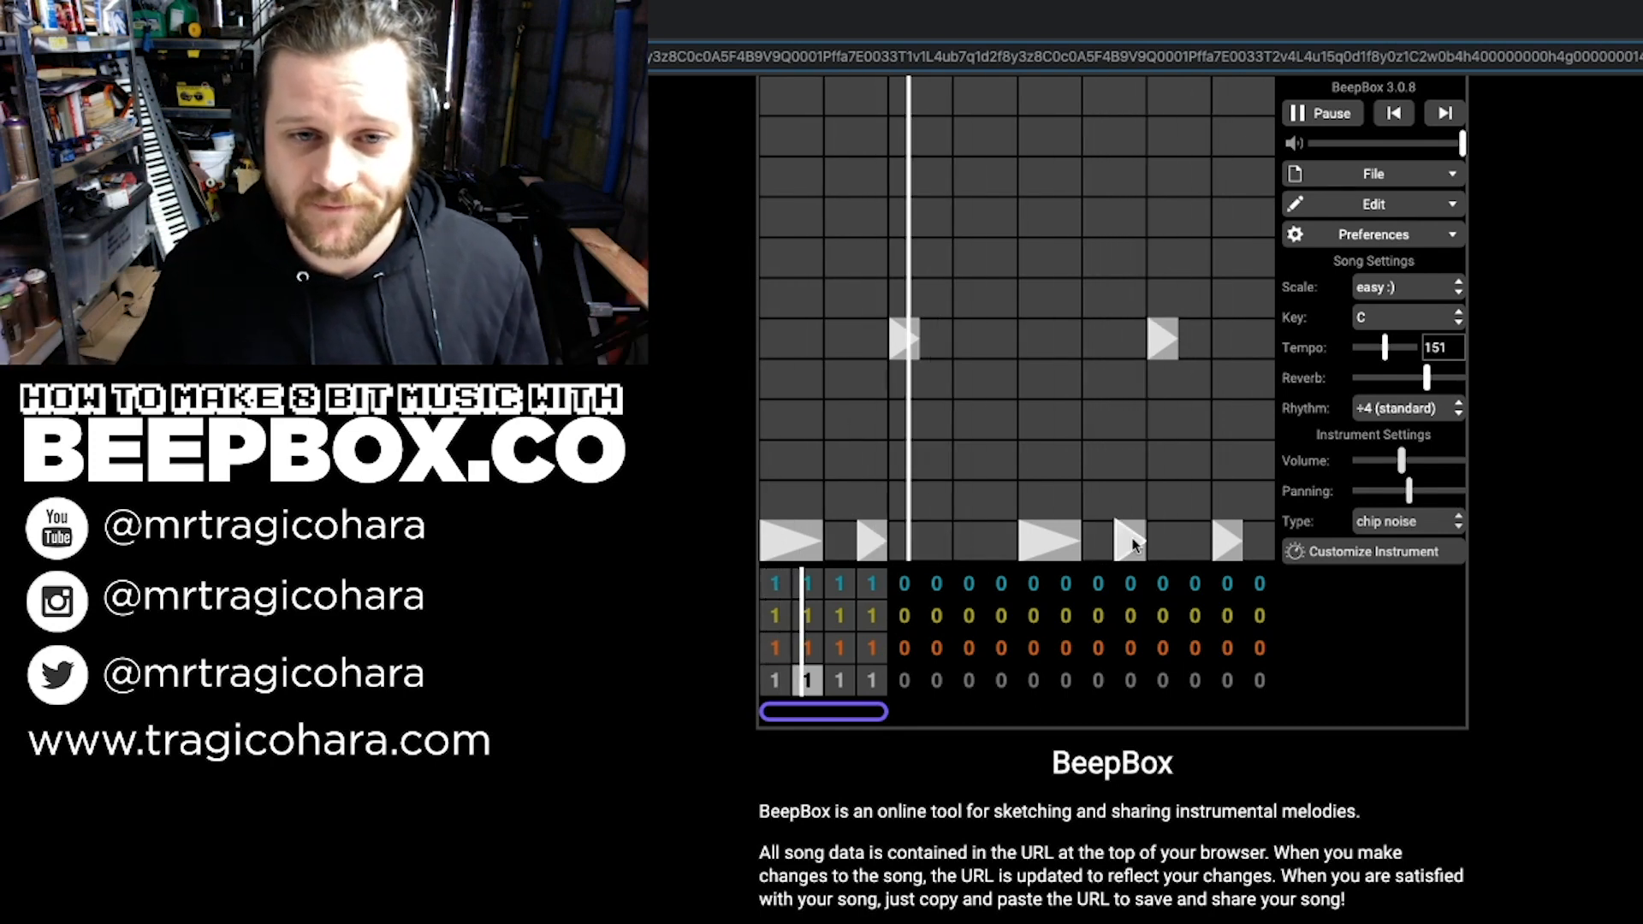
Step: Try top-row noise hits on beats 1 and 2, remove them, restore the beat 3 hit and stop playback
click(795, 97)
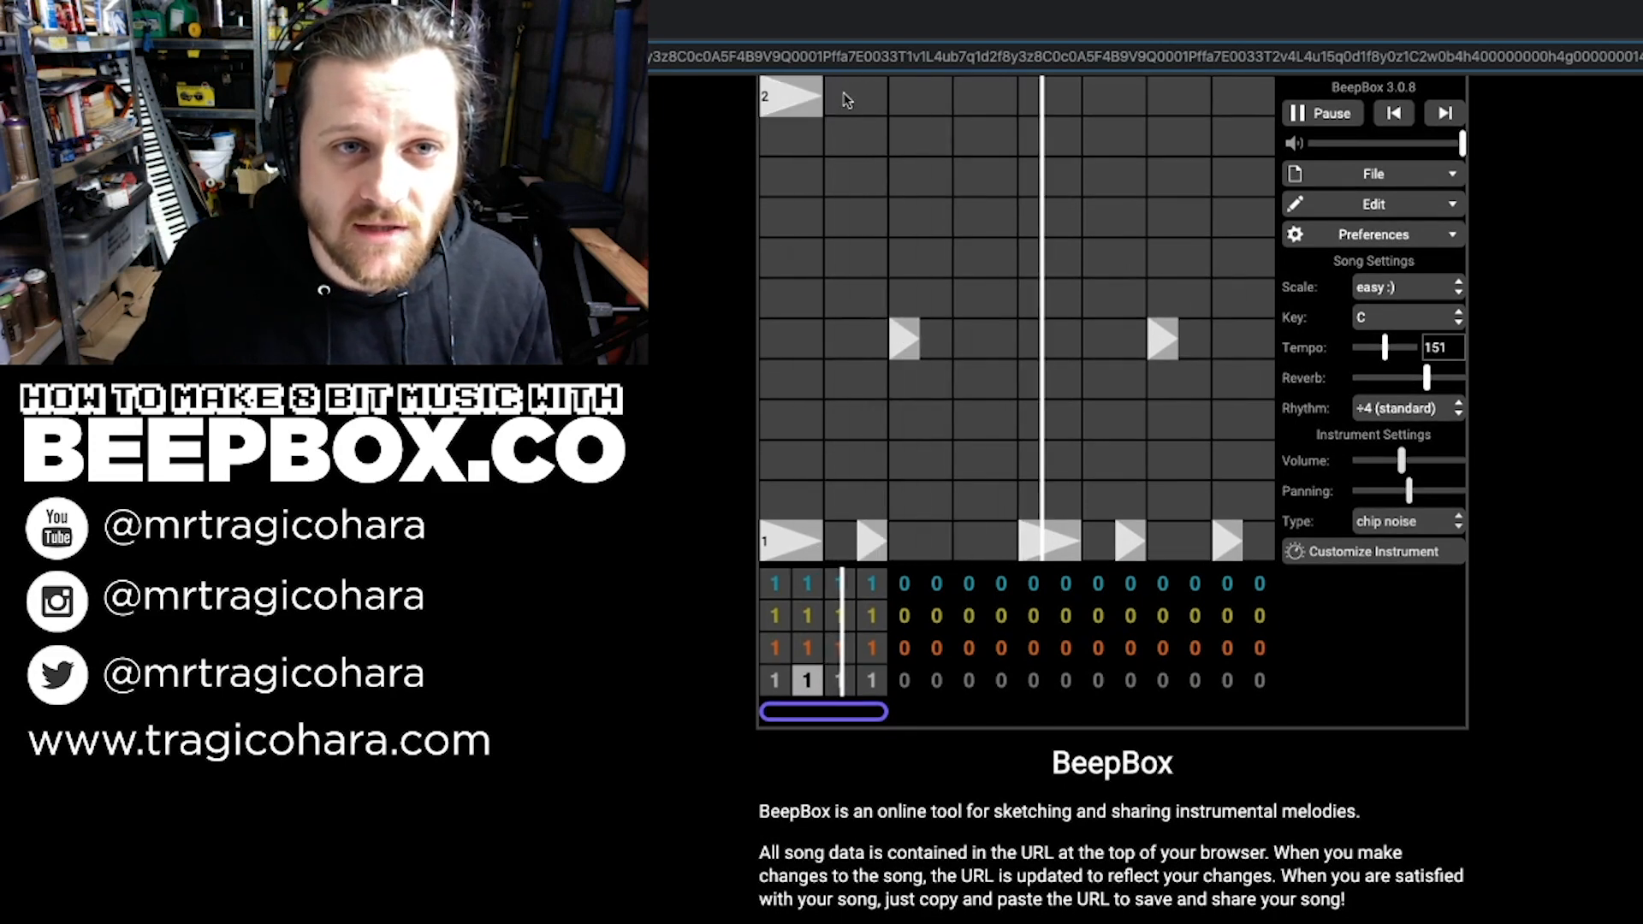
click(845, 98)
drag(856, 100, 926, 99)
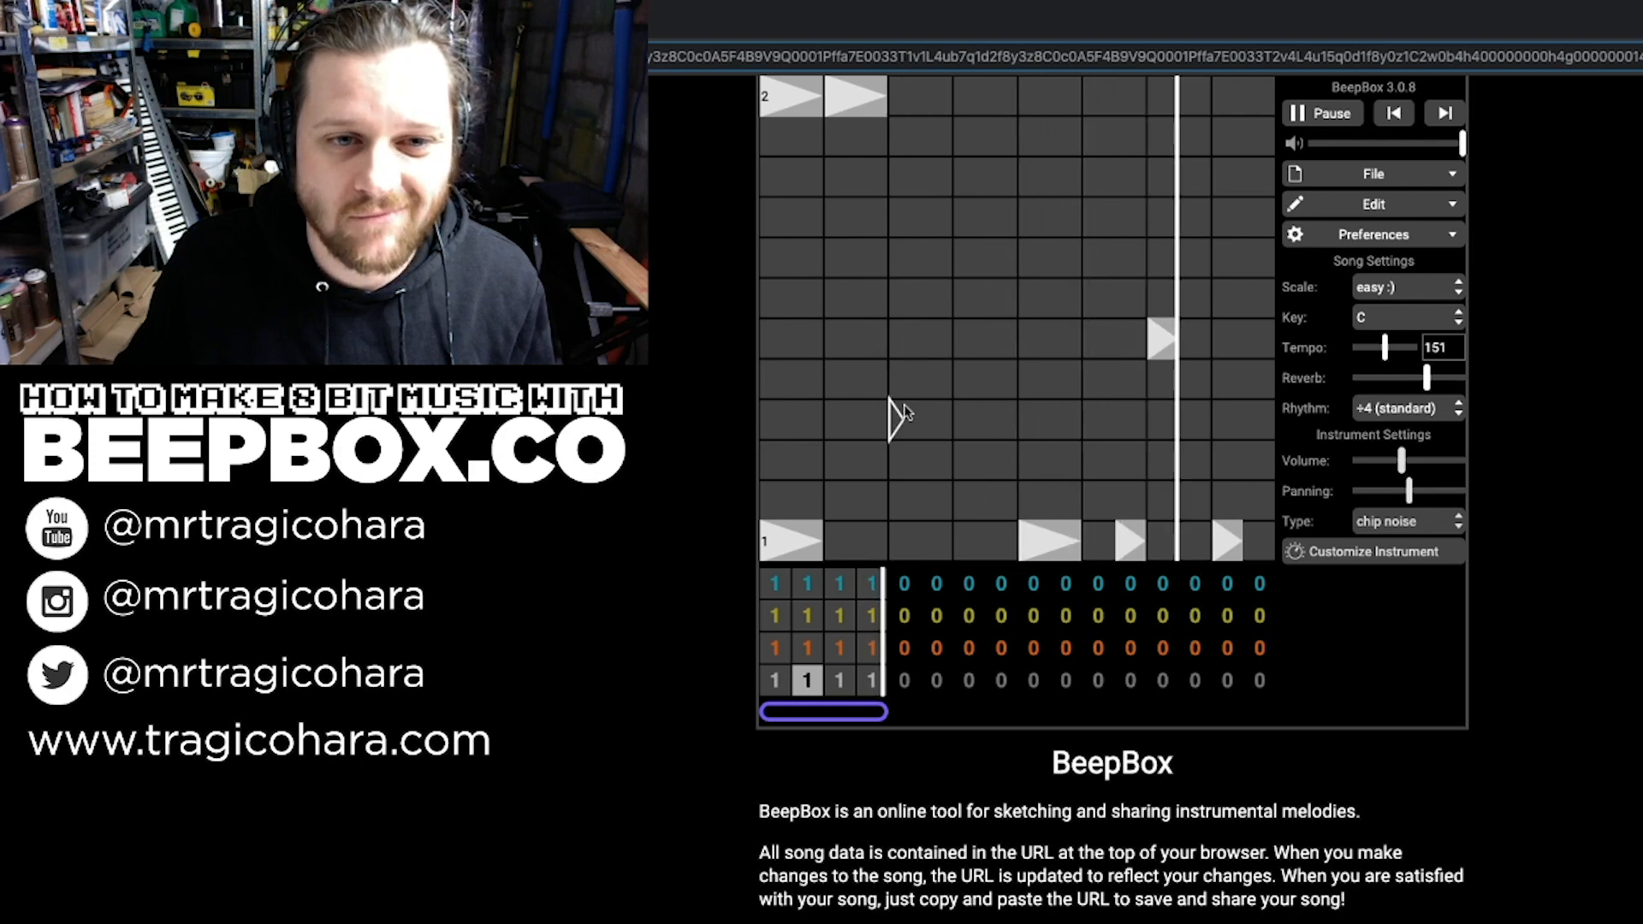
click(899, 336)
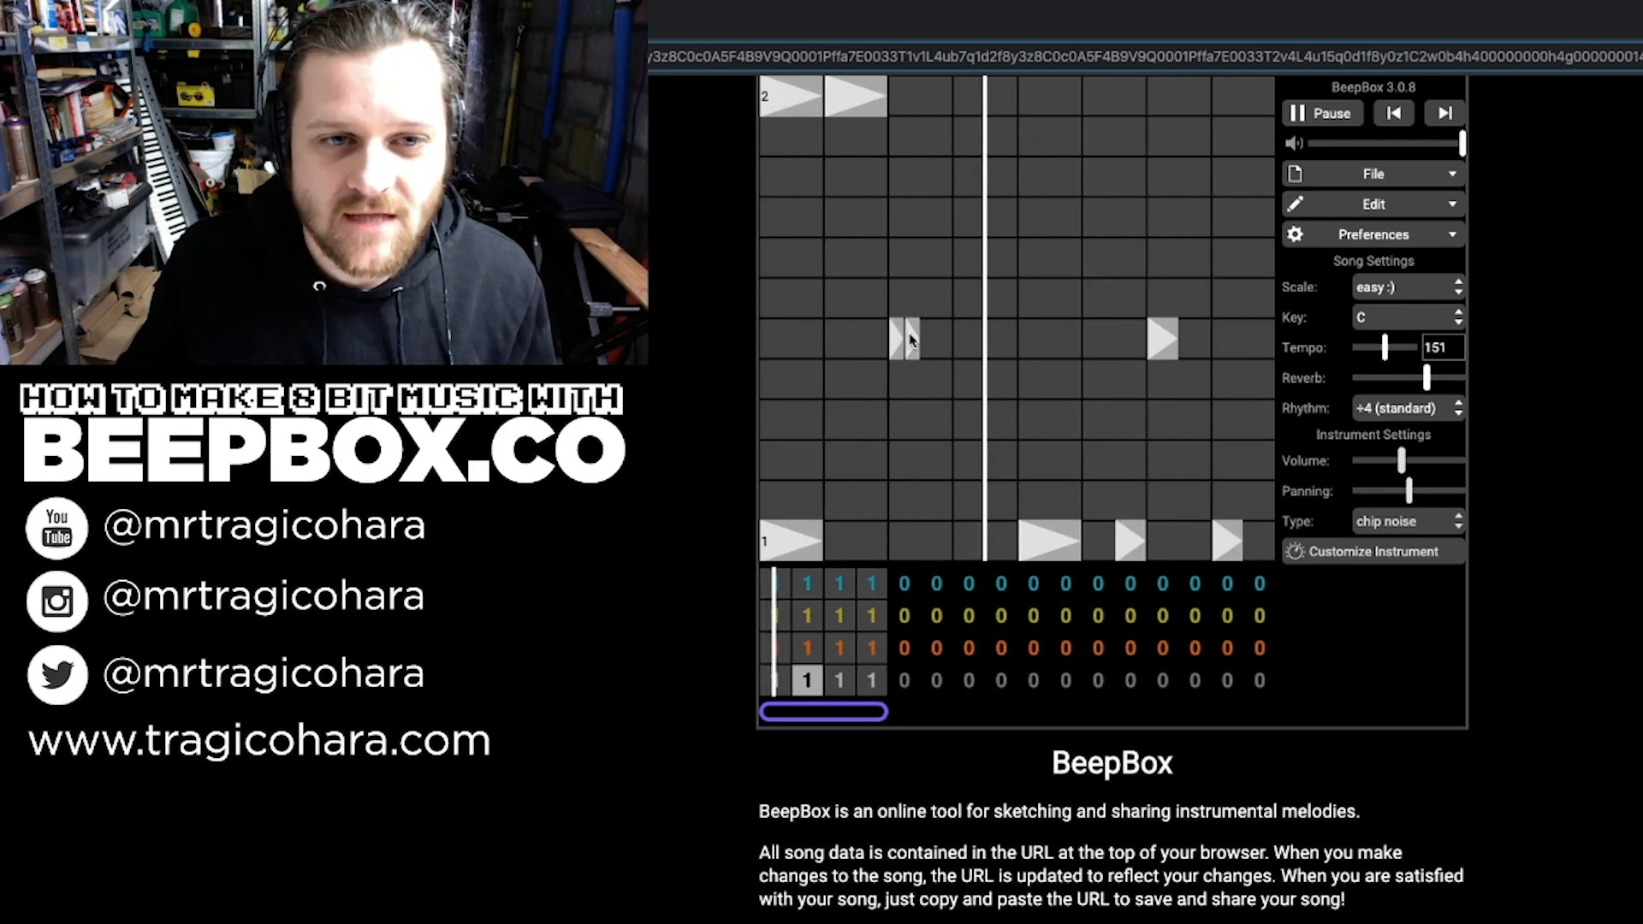
click(843, 96)
click(798, 101)
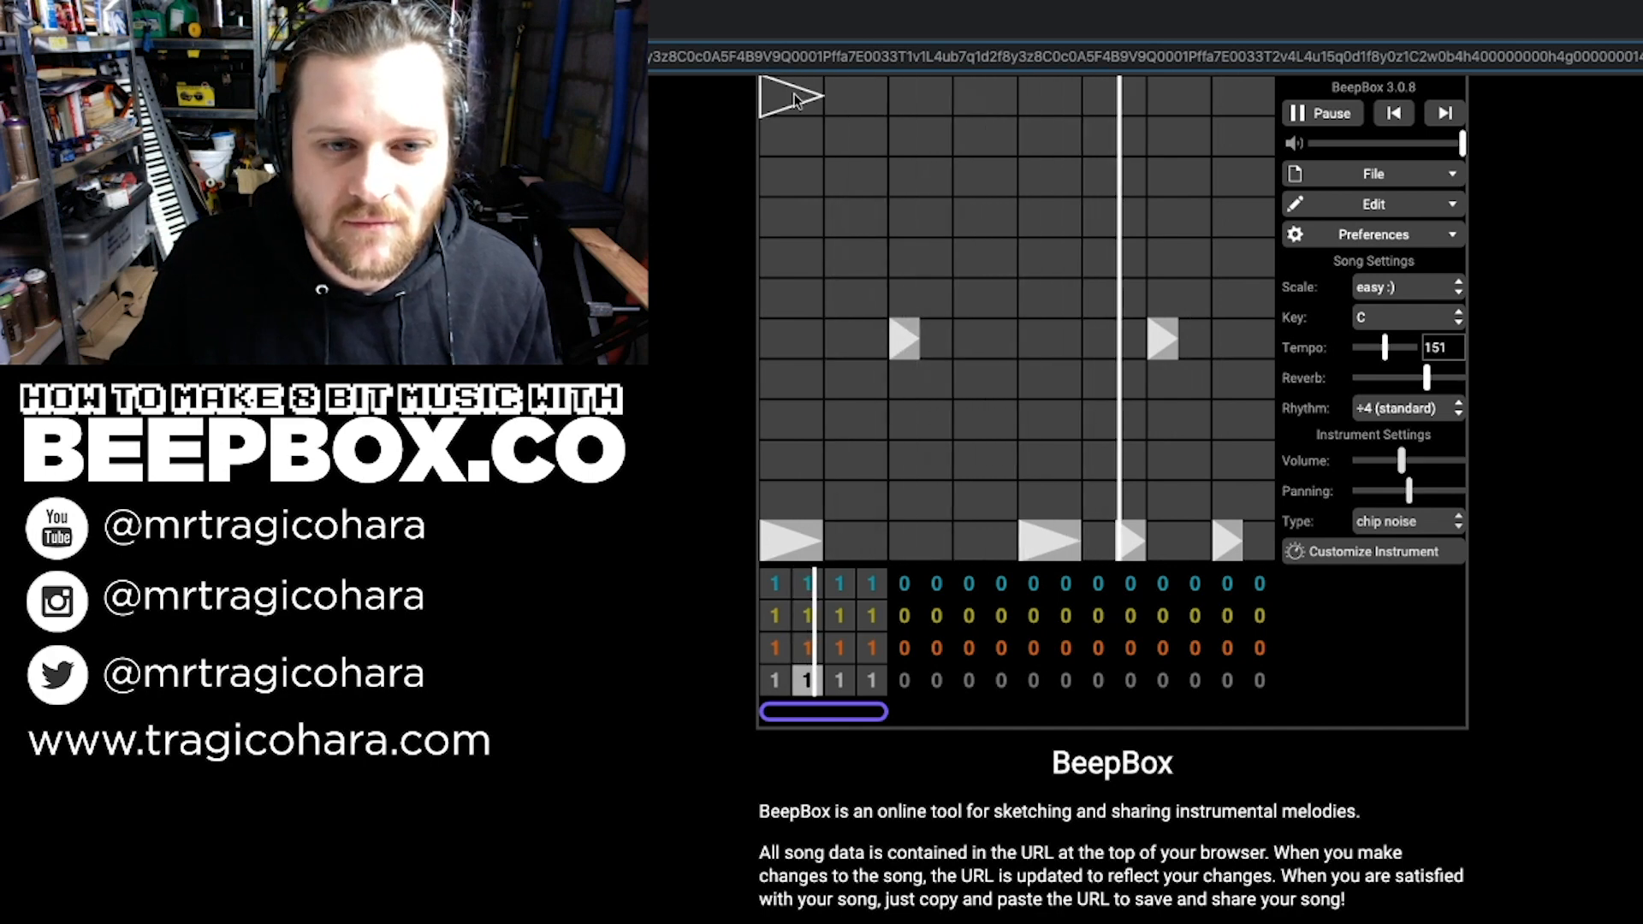
click(1327, 121)
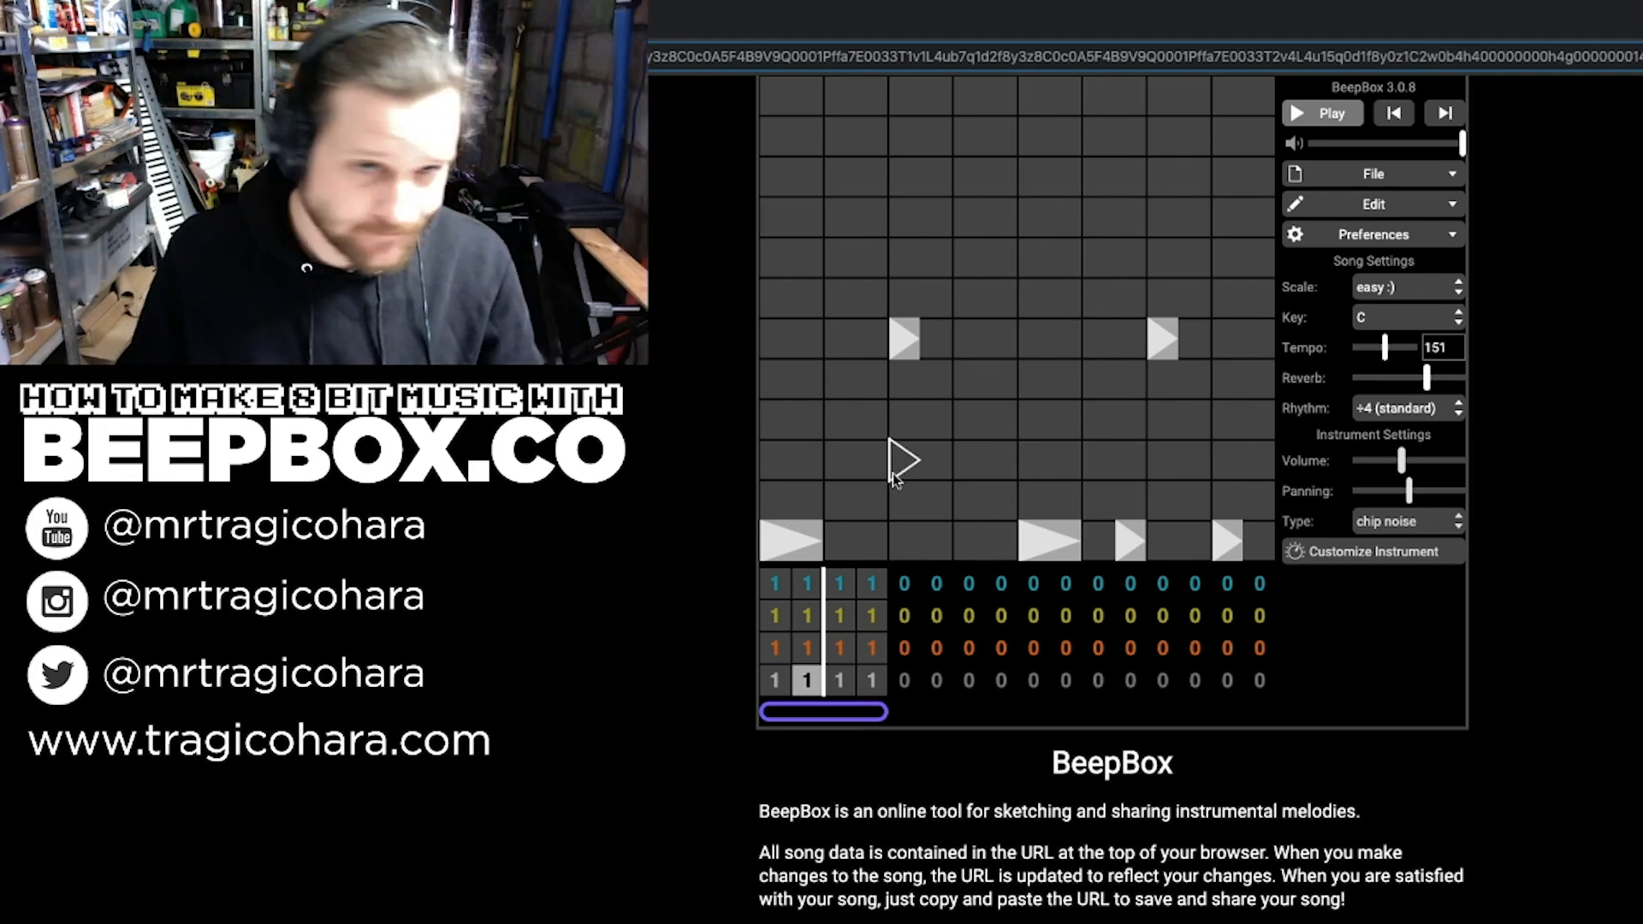
Step: Select the first bar of the orange pitch channel and set the song scale to expert
click(786, 652)
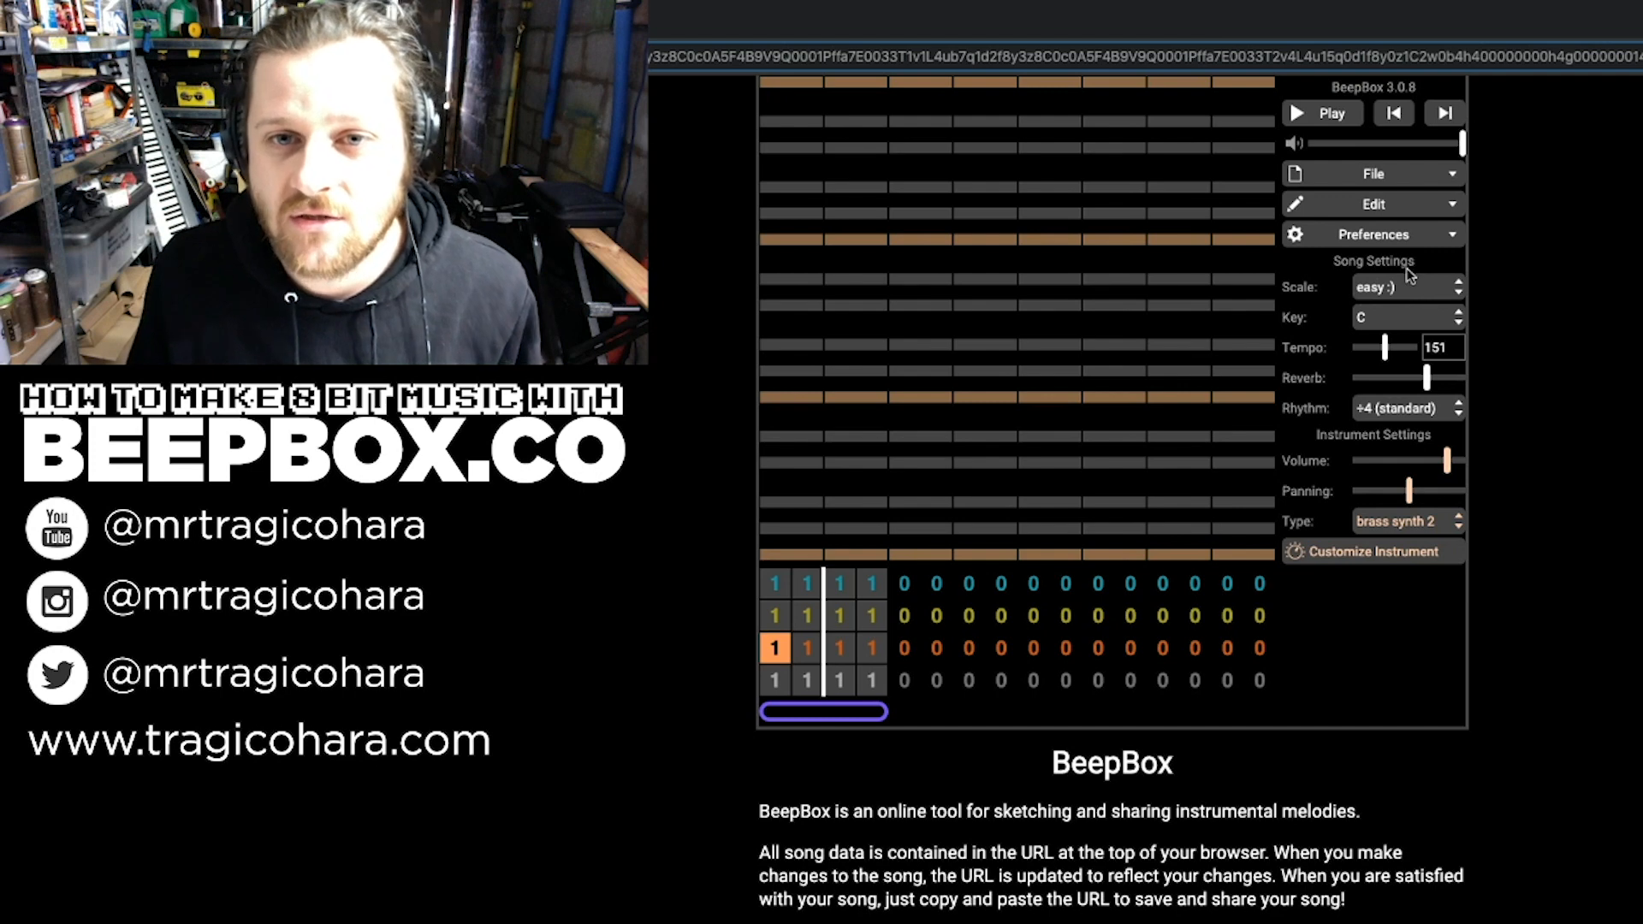
click(1400, 289)
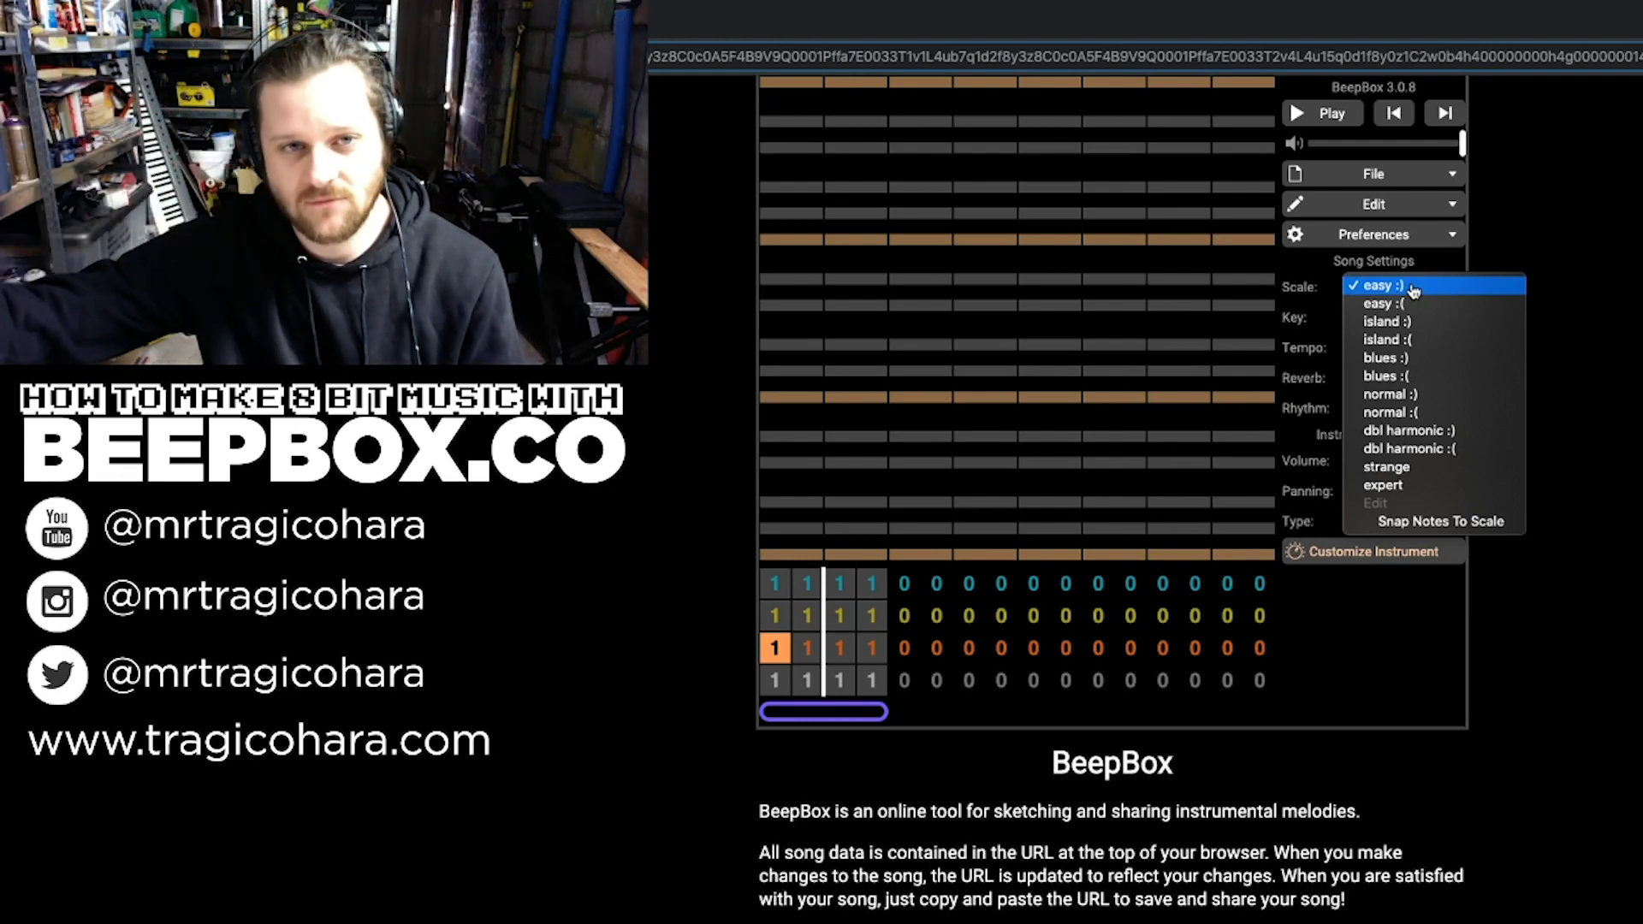
click(1431, 494)
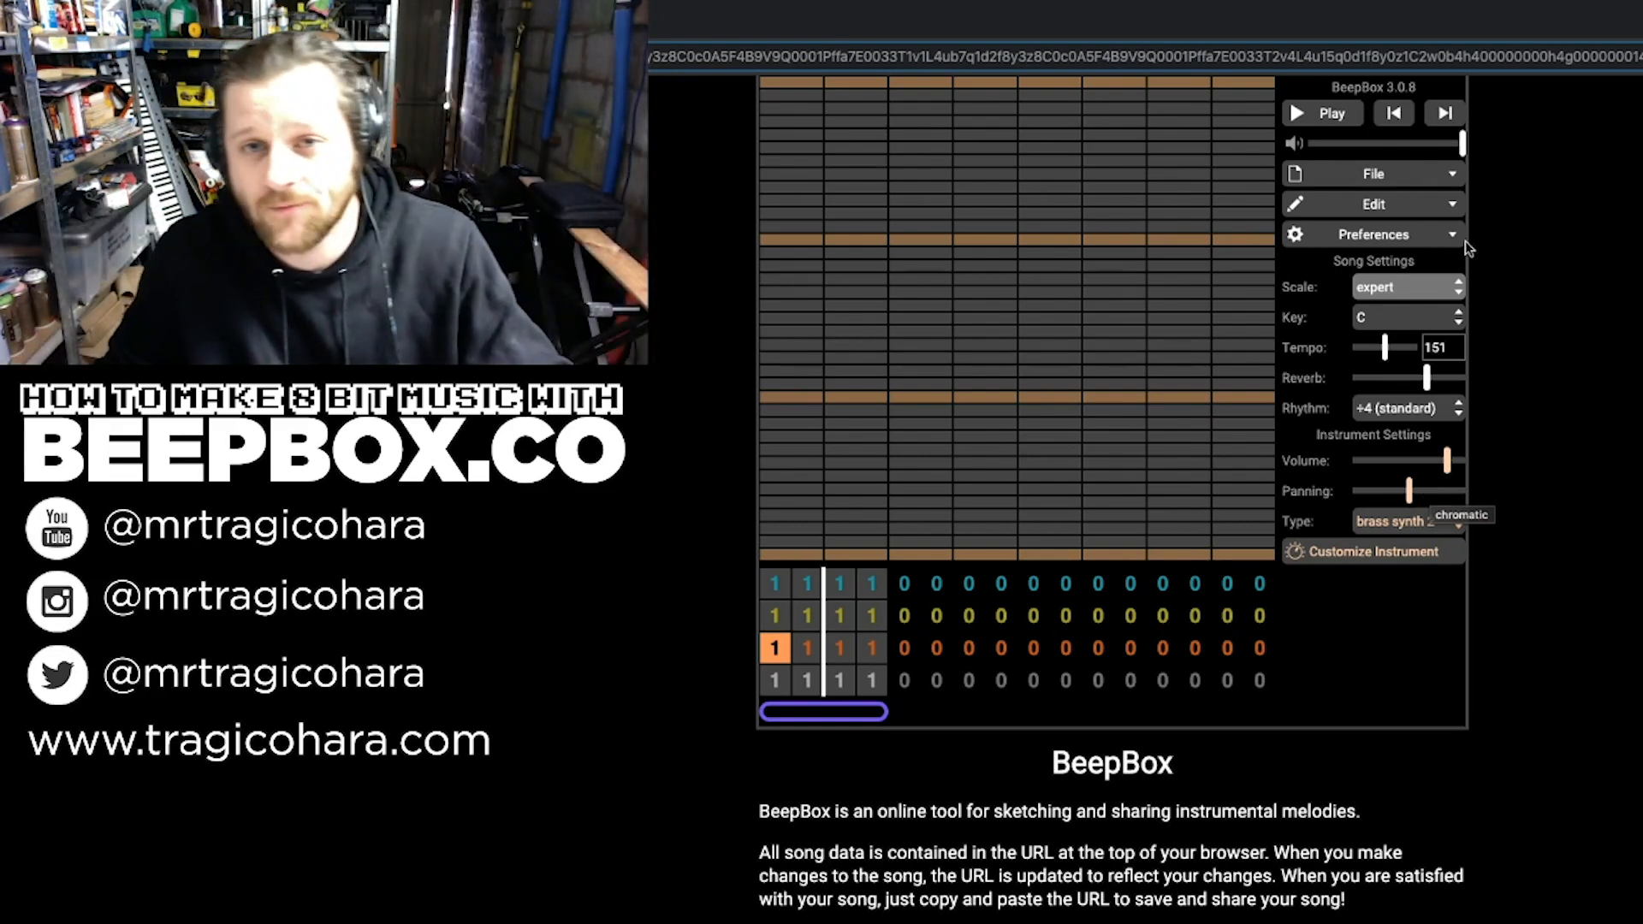
Step: Try the easy :) scale, then set the song scale to dbl harmonic :(
click(1428, 288)
click(1417, 89)
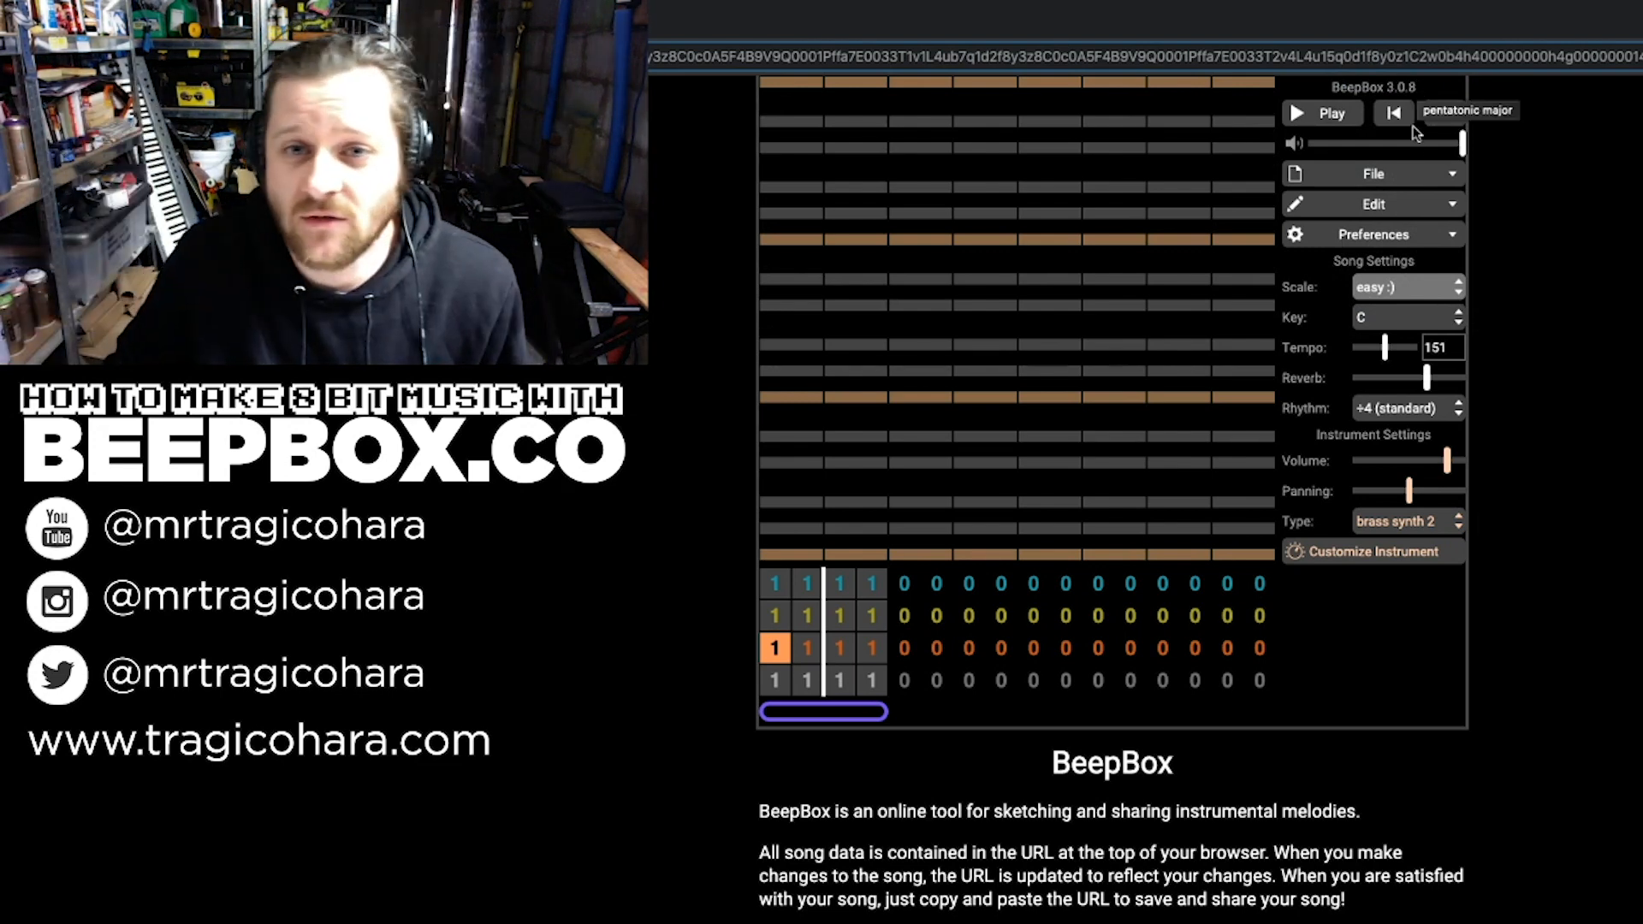
click(1428, 278)
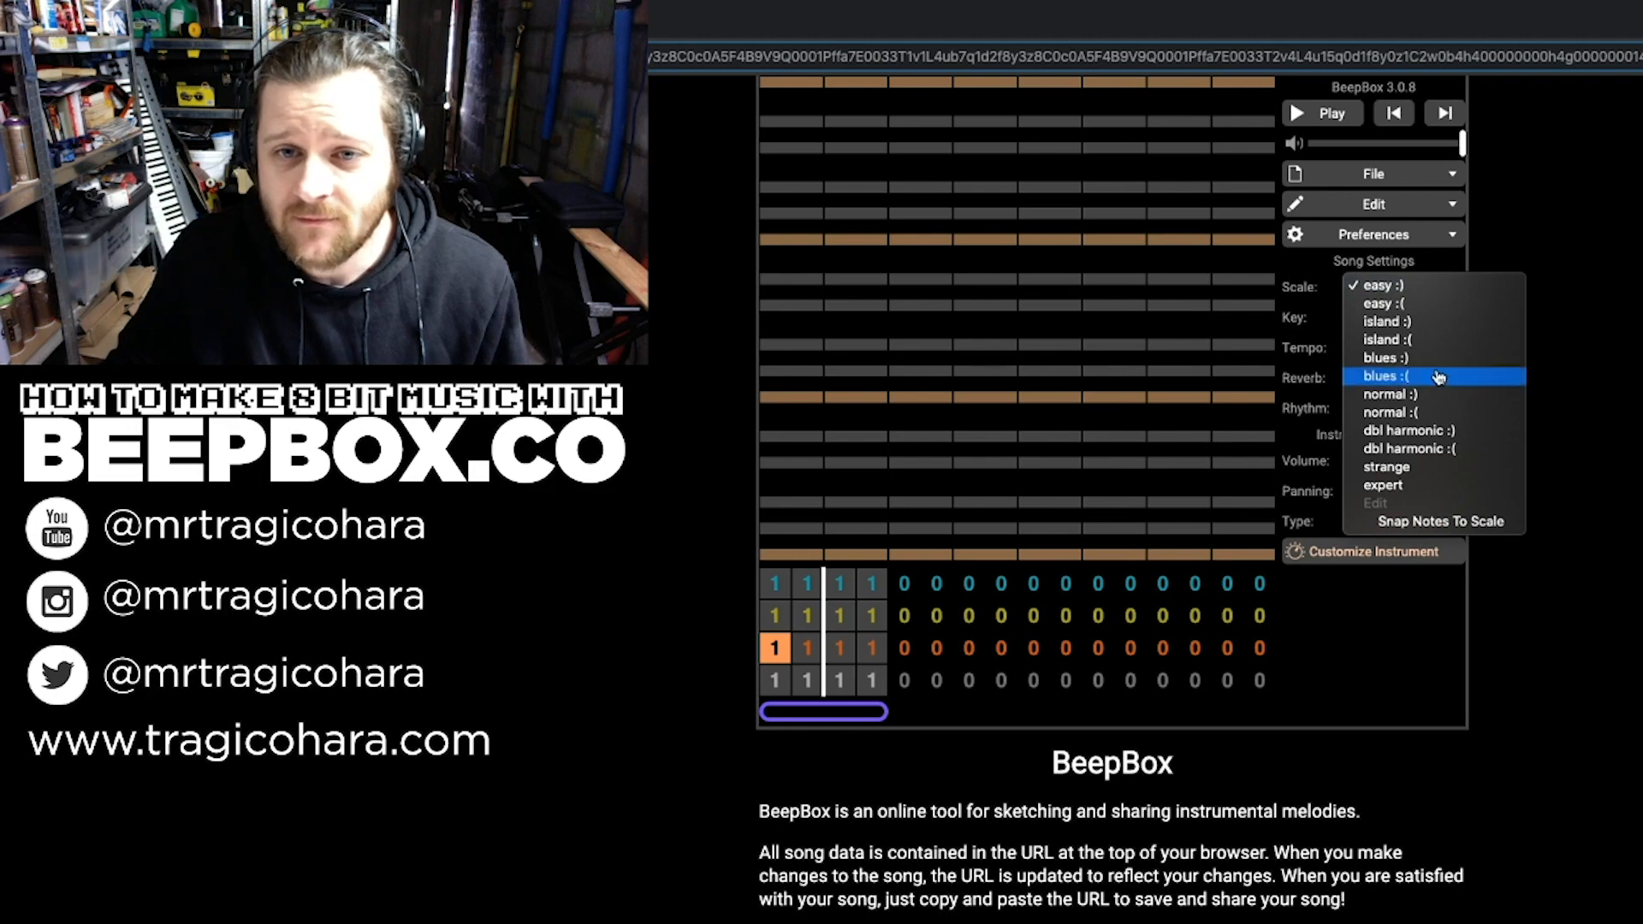
click(1453, 453)
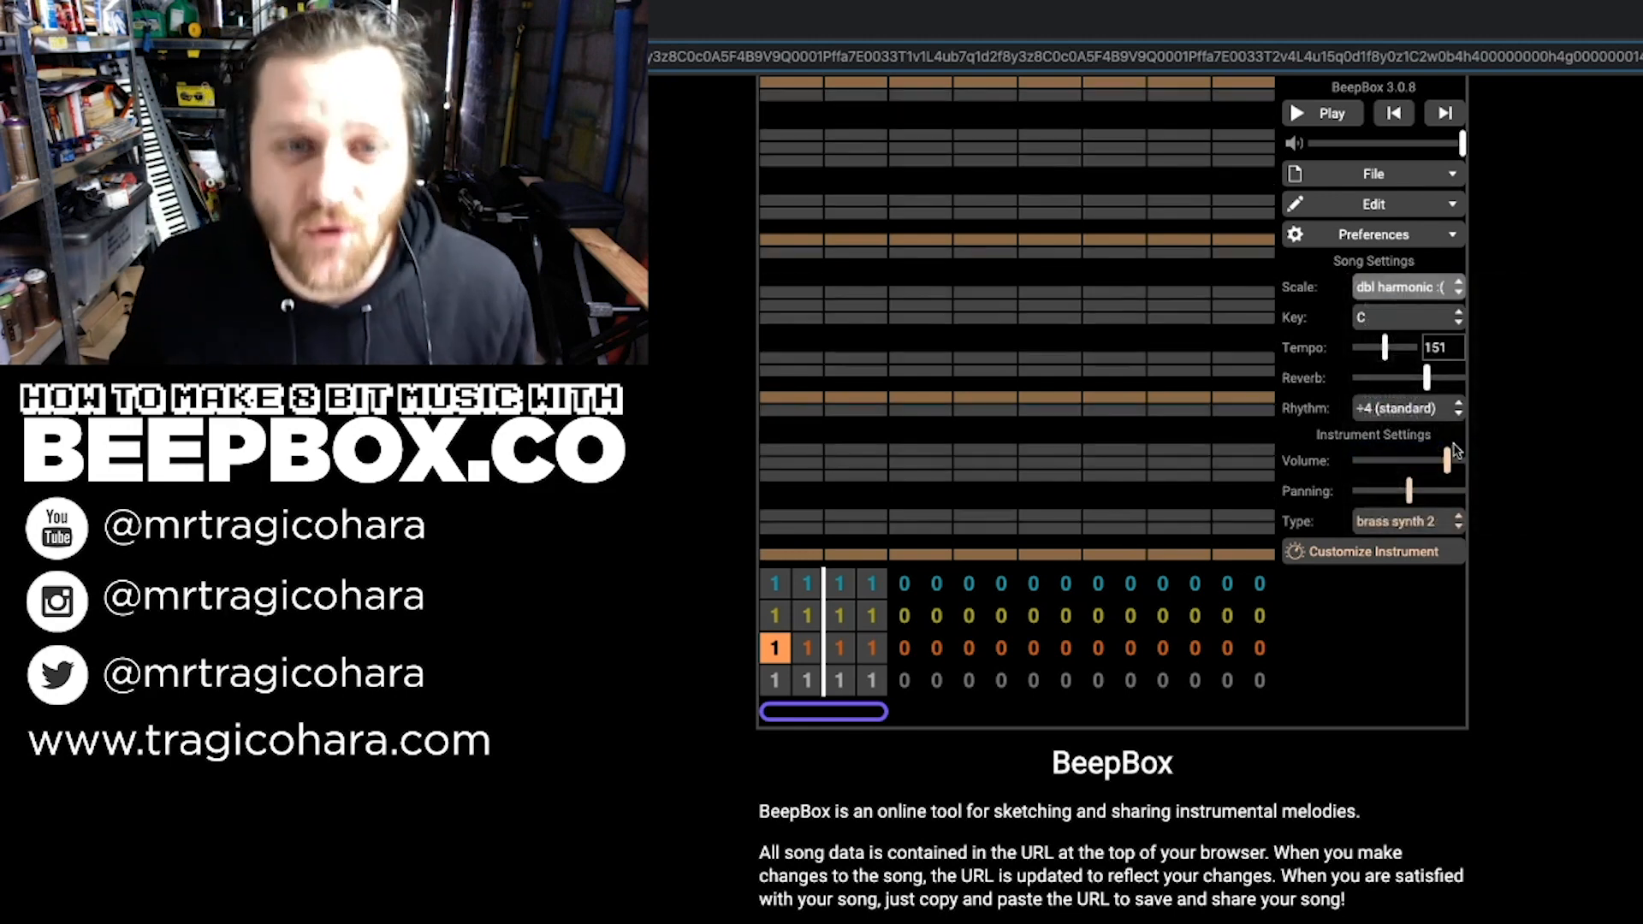
Step: Enter eight ascending one-beat notes through the scale from the lowest row in the orange channel and play them
click(788, 555)
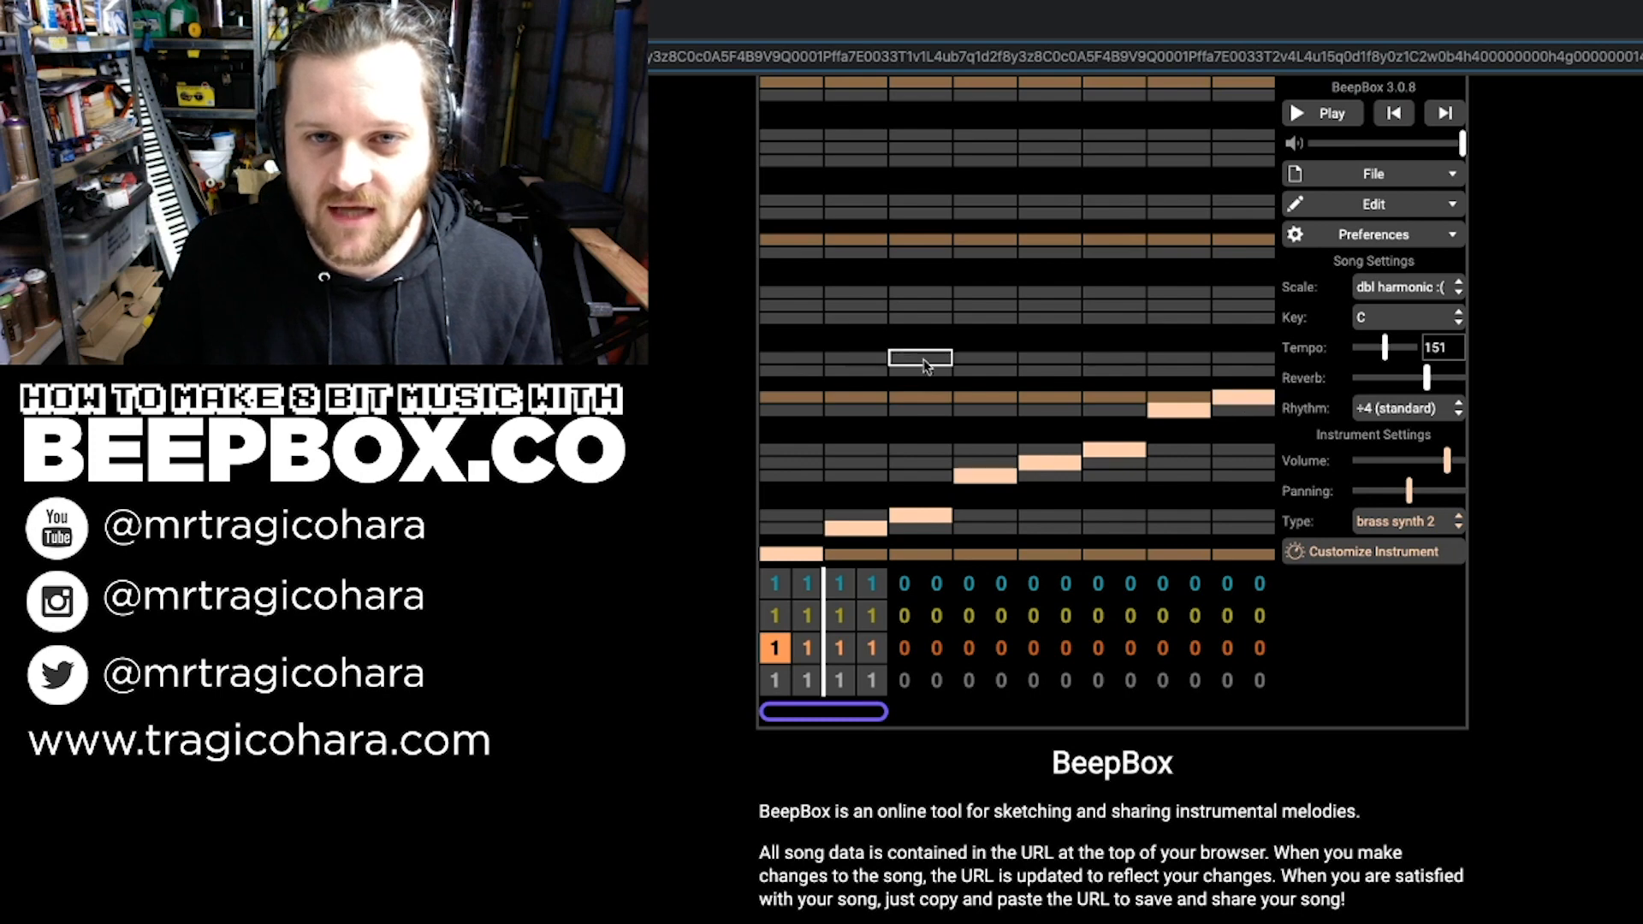
click(1332, 113)
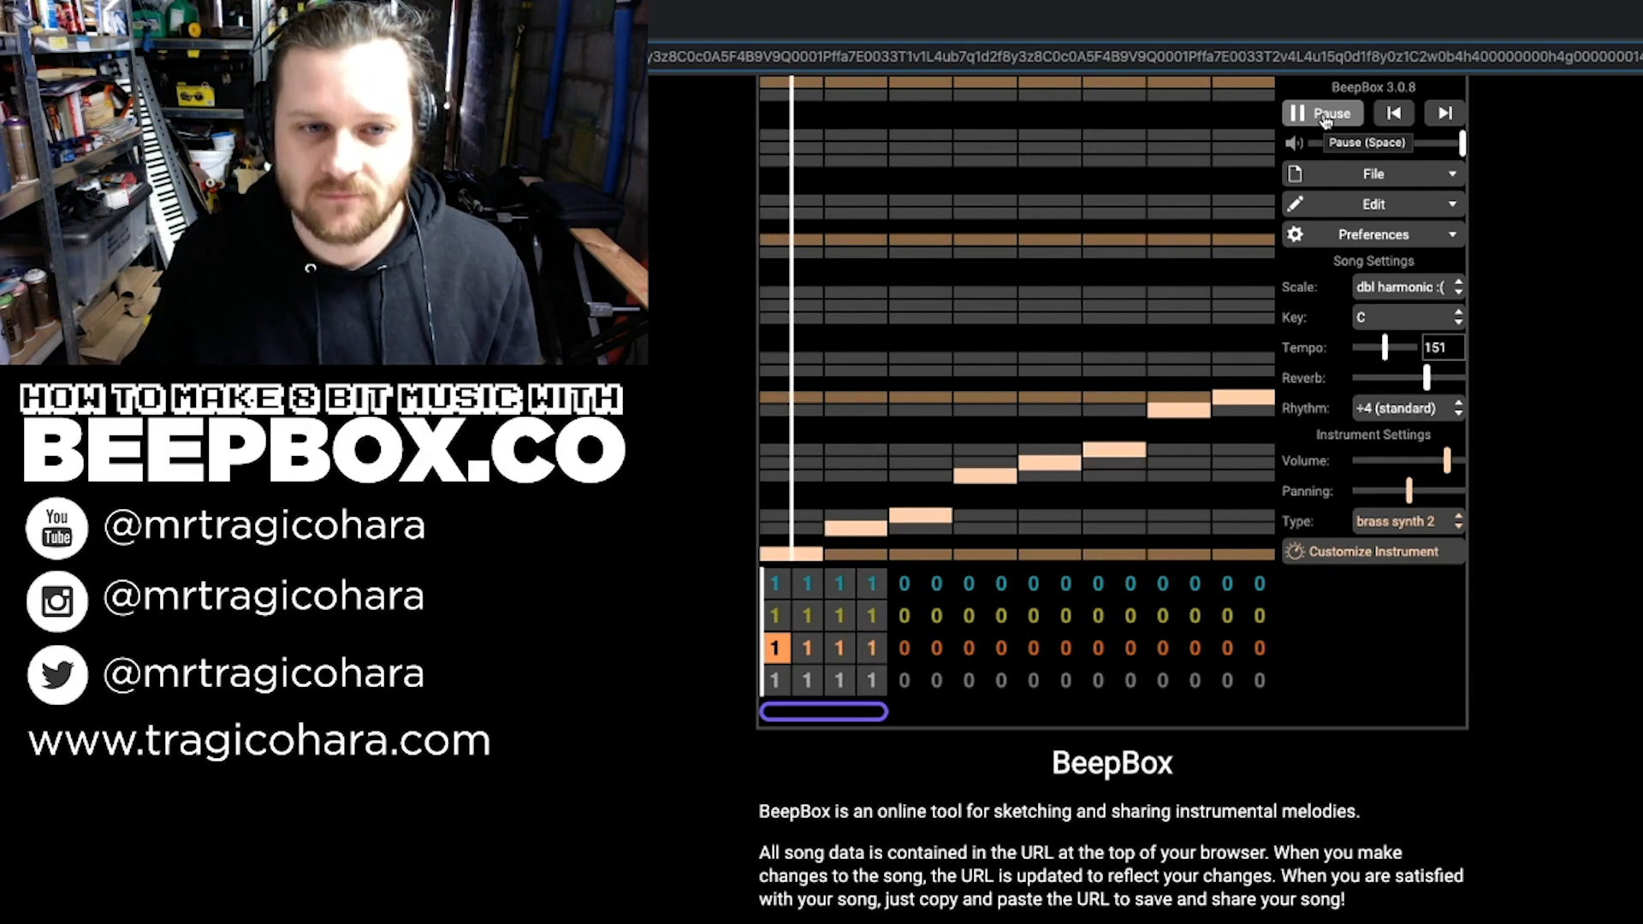
click(1325, 117)
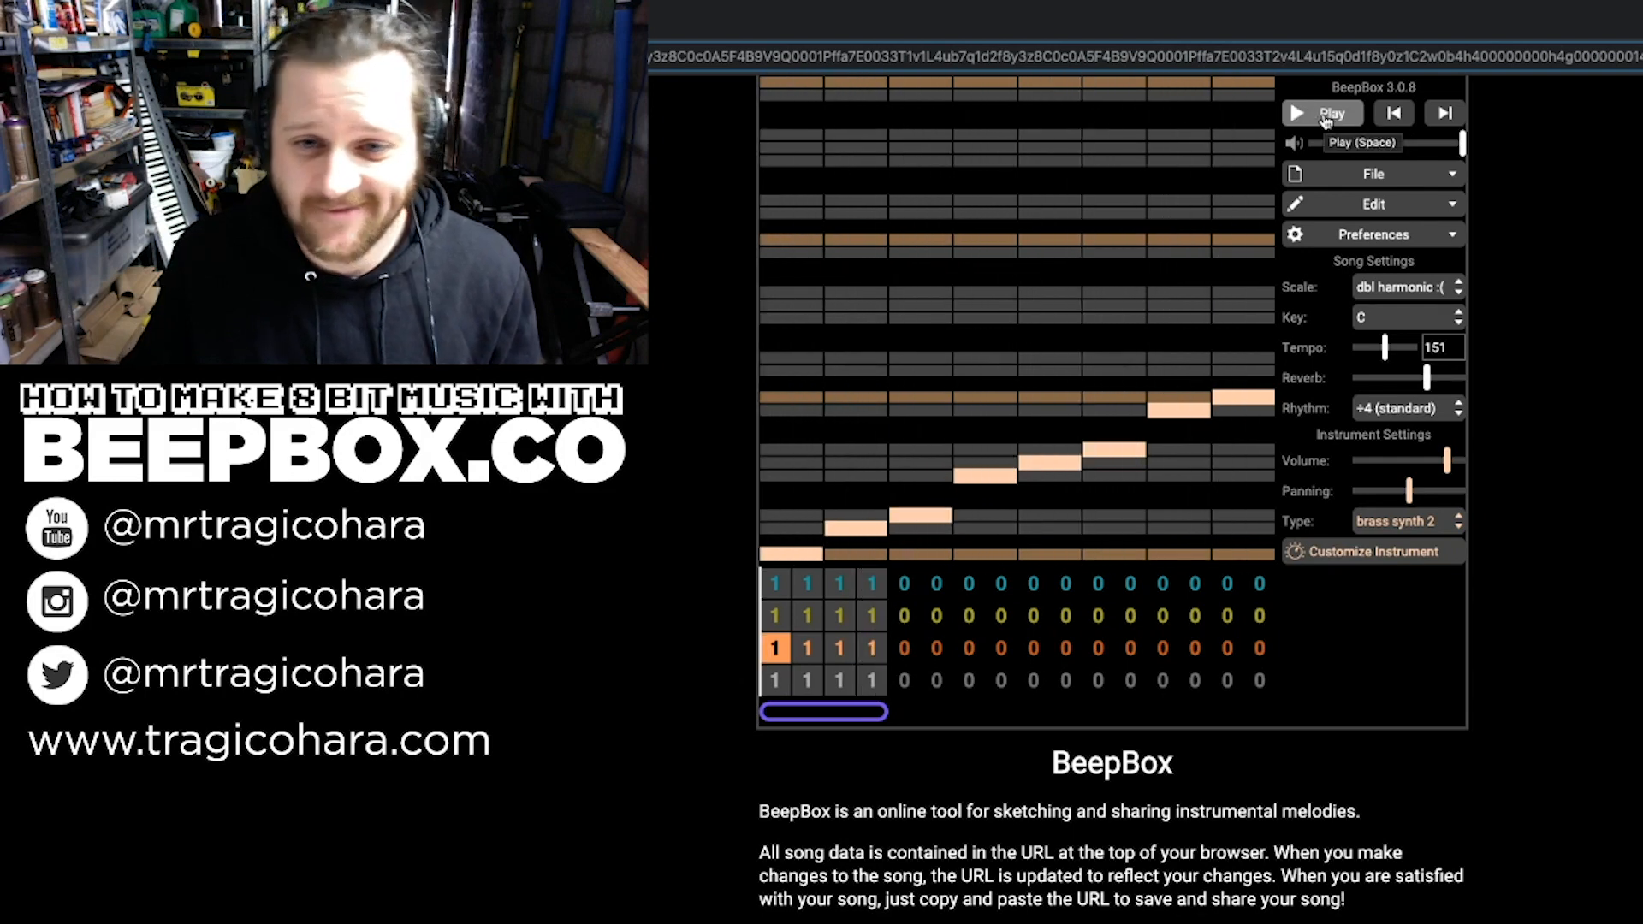
Step: Change the orange channel's instrument type to the square wave retro preset and play it back
click(1429, 534)
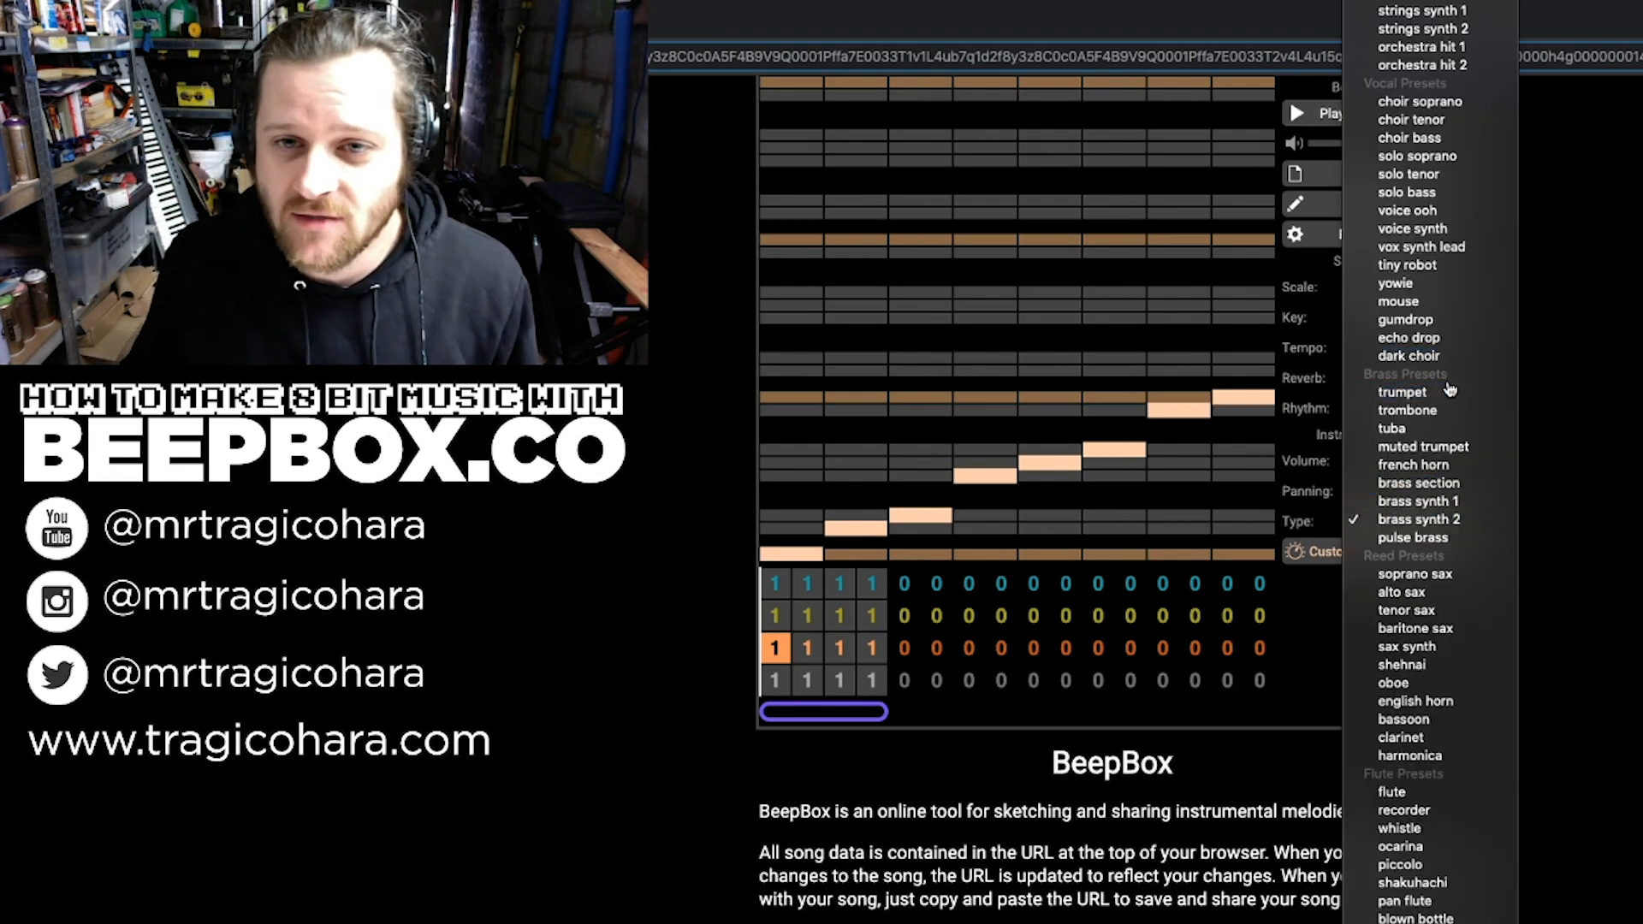
scroll(1437, 855, up, 10)
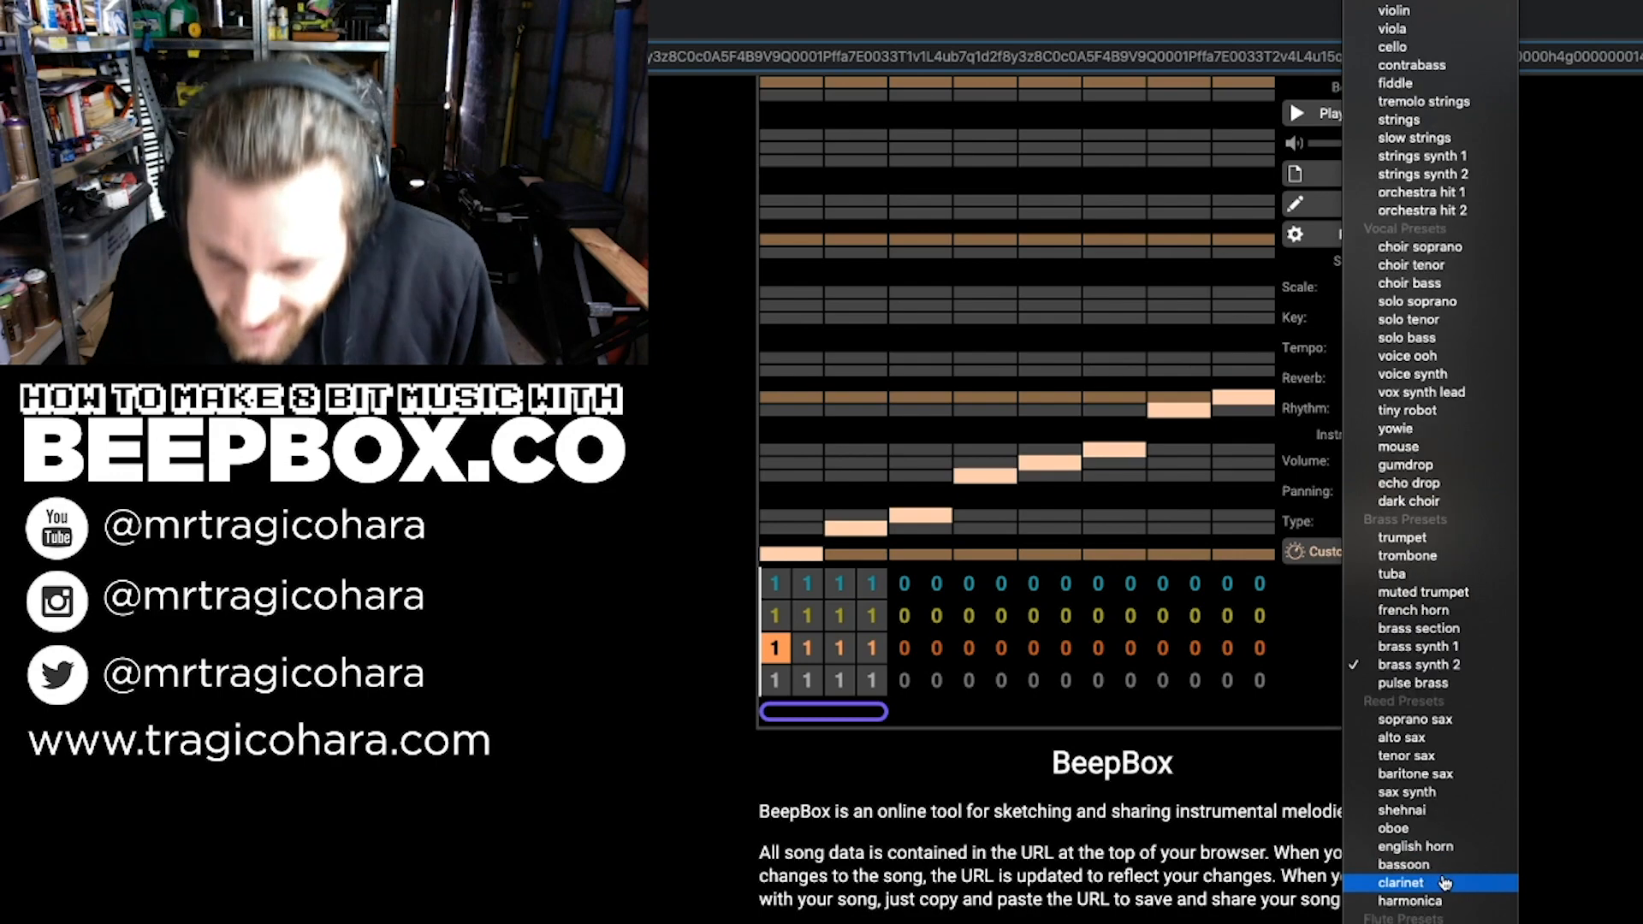
scroll(1445, 883, up, 10)
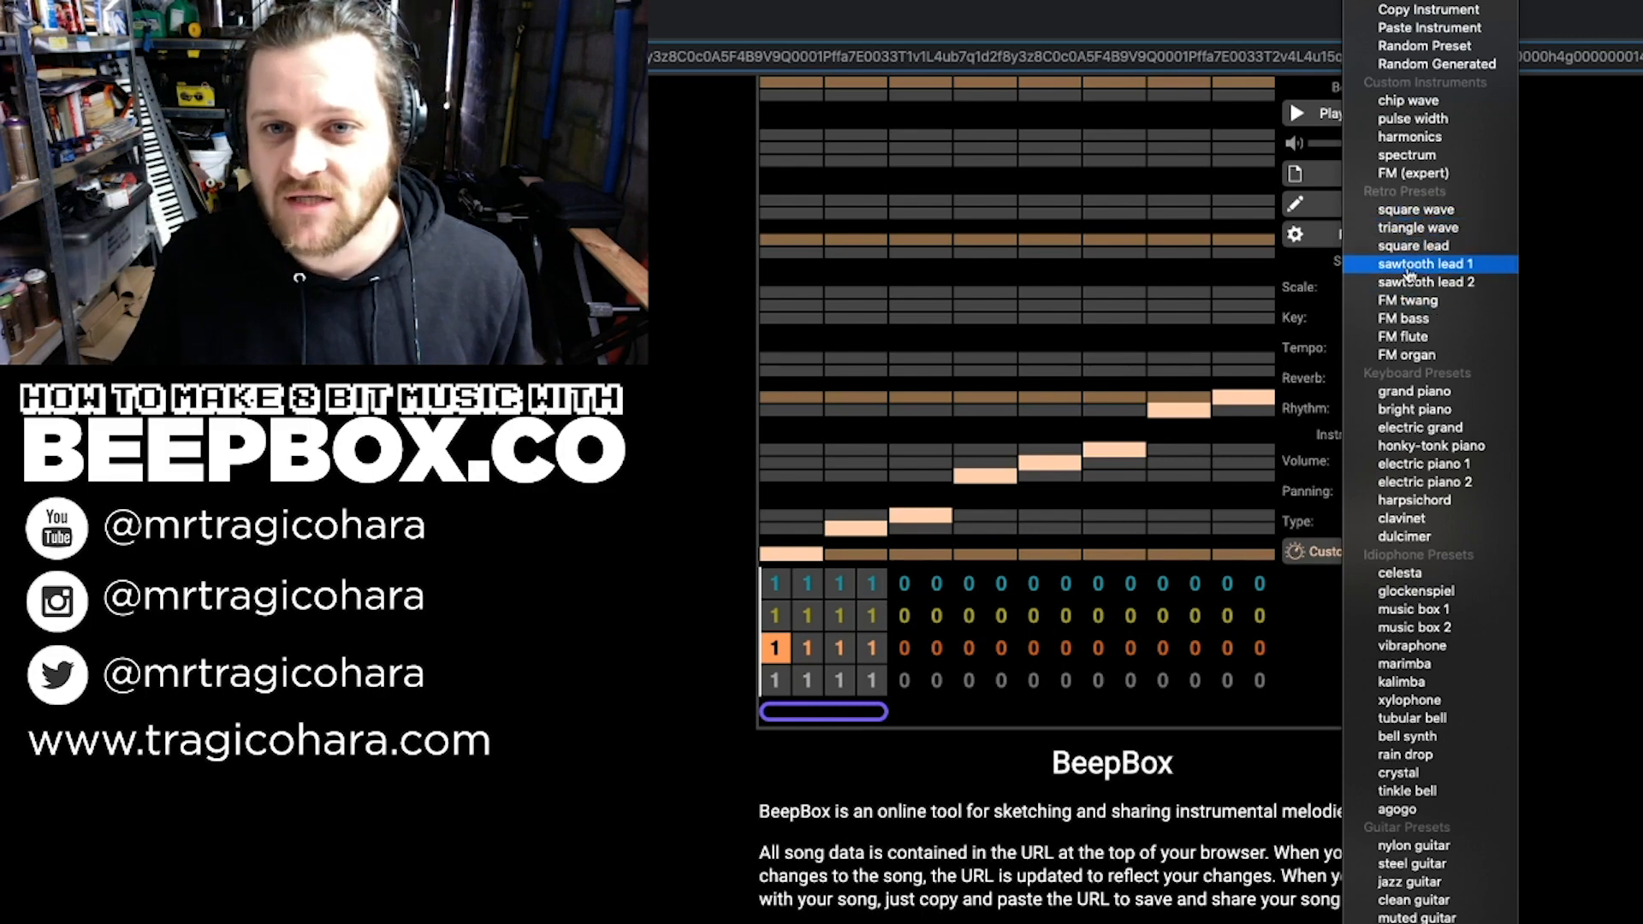
click(1422, 218)
click(1293, 112)
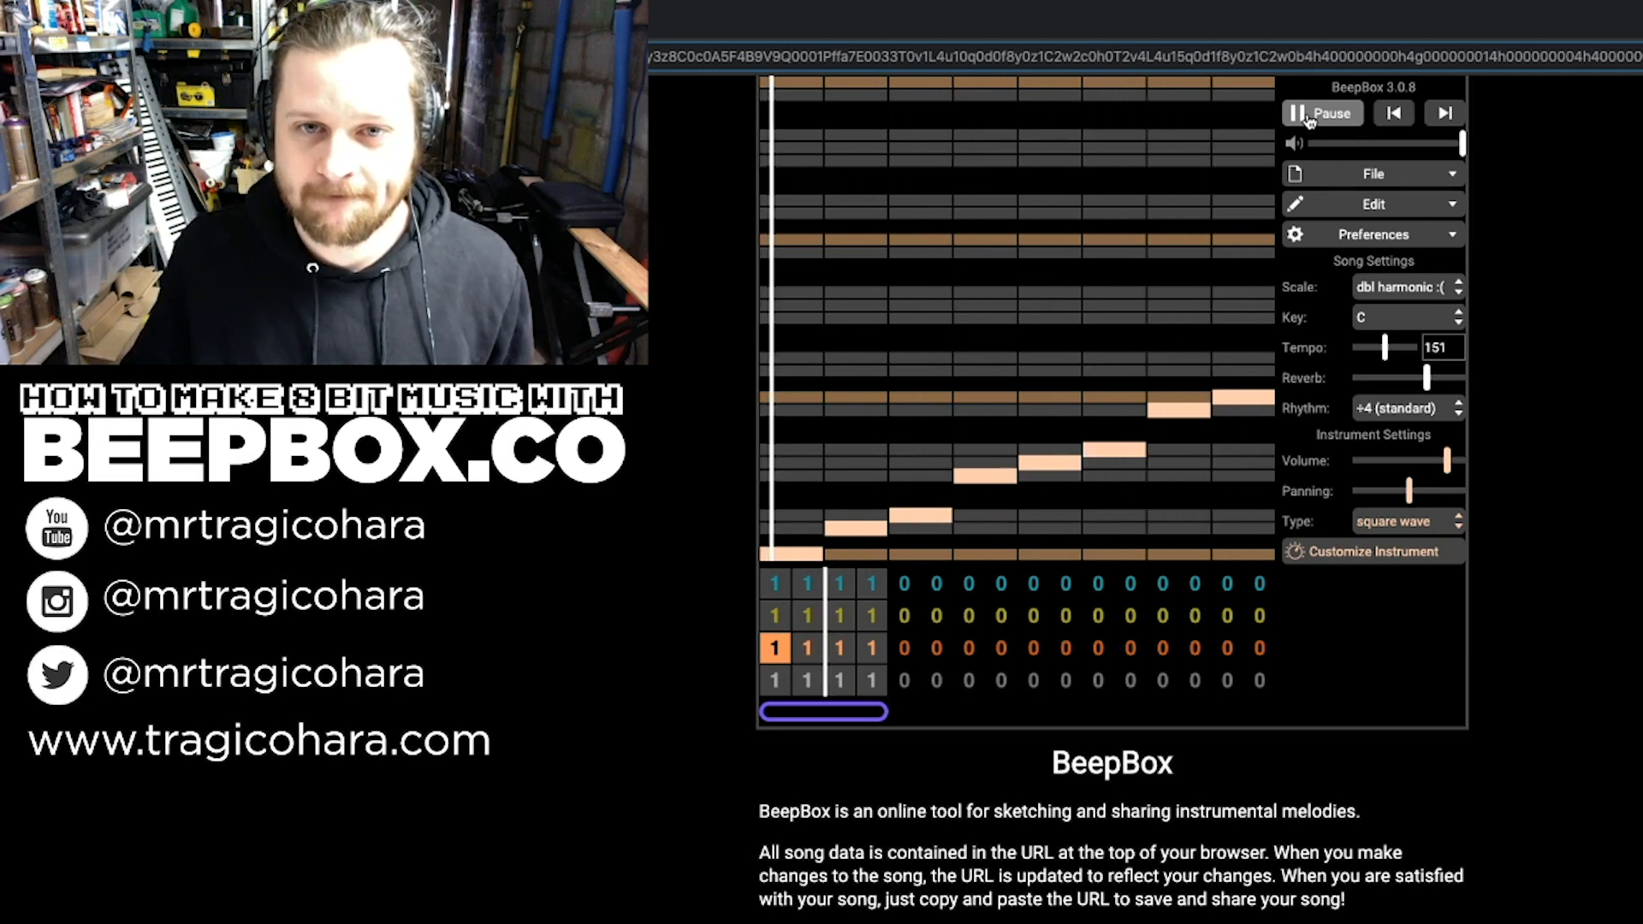
click(1308, 118)
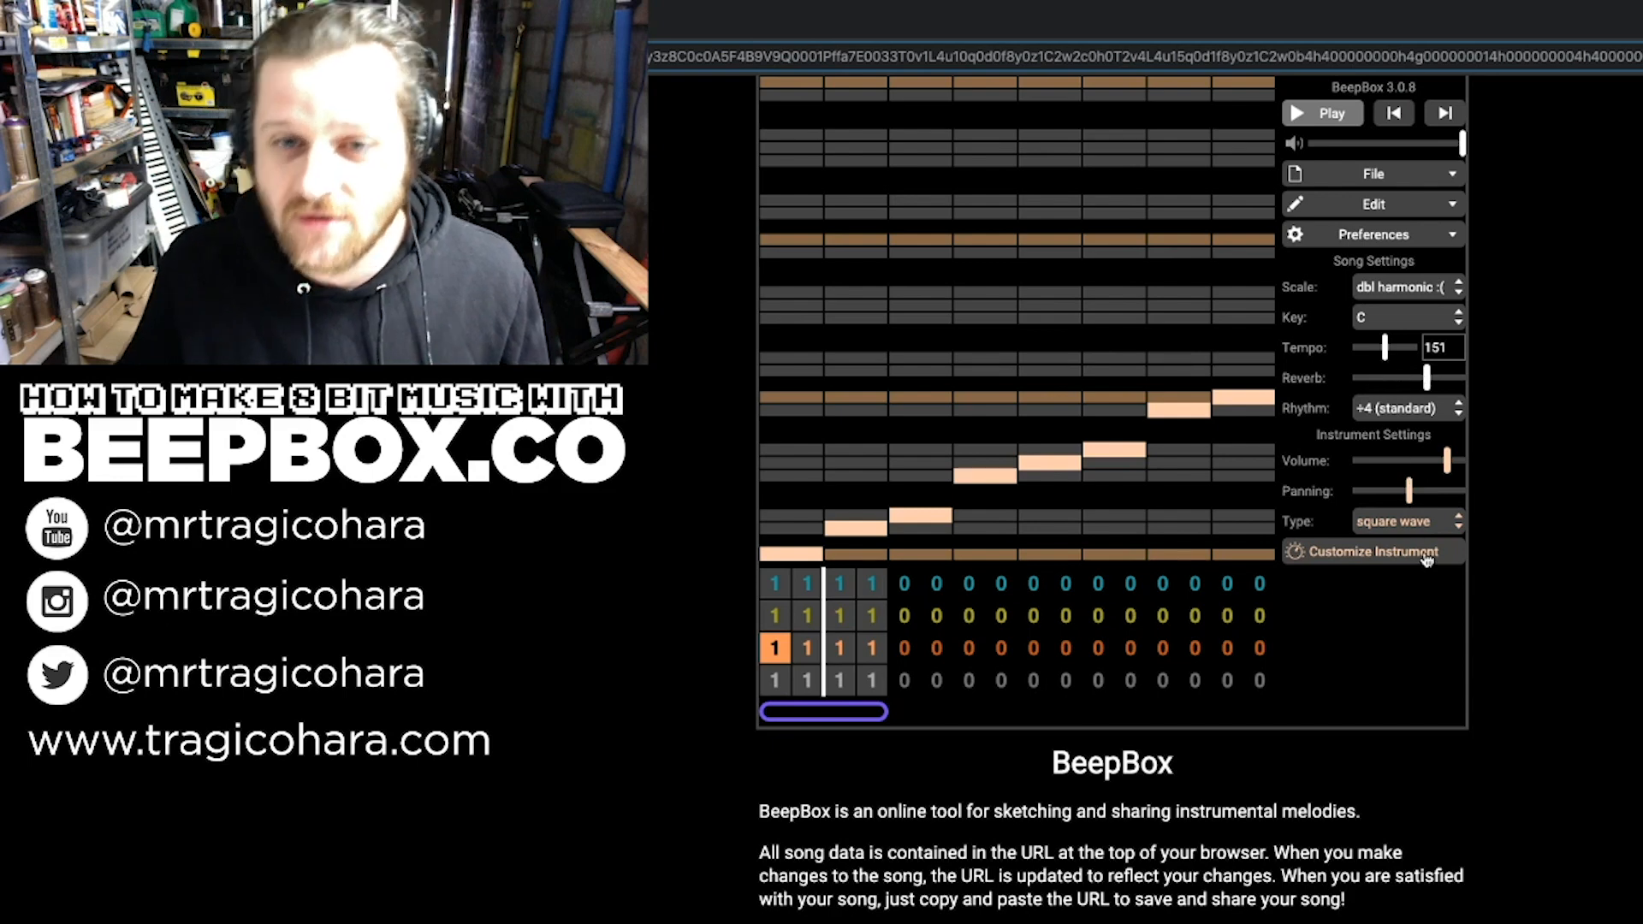
Step: Open the square wave instrument for customizing, set its filter envelope to tremolo1 and play it back
click(1379, 554)
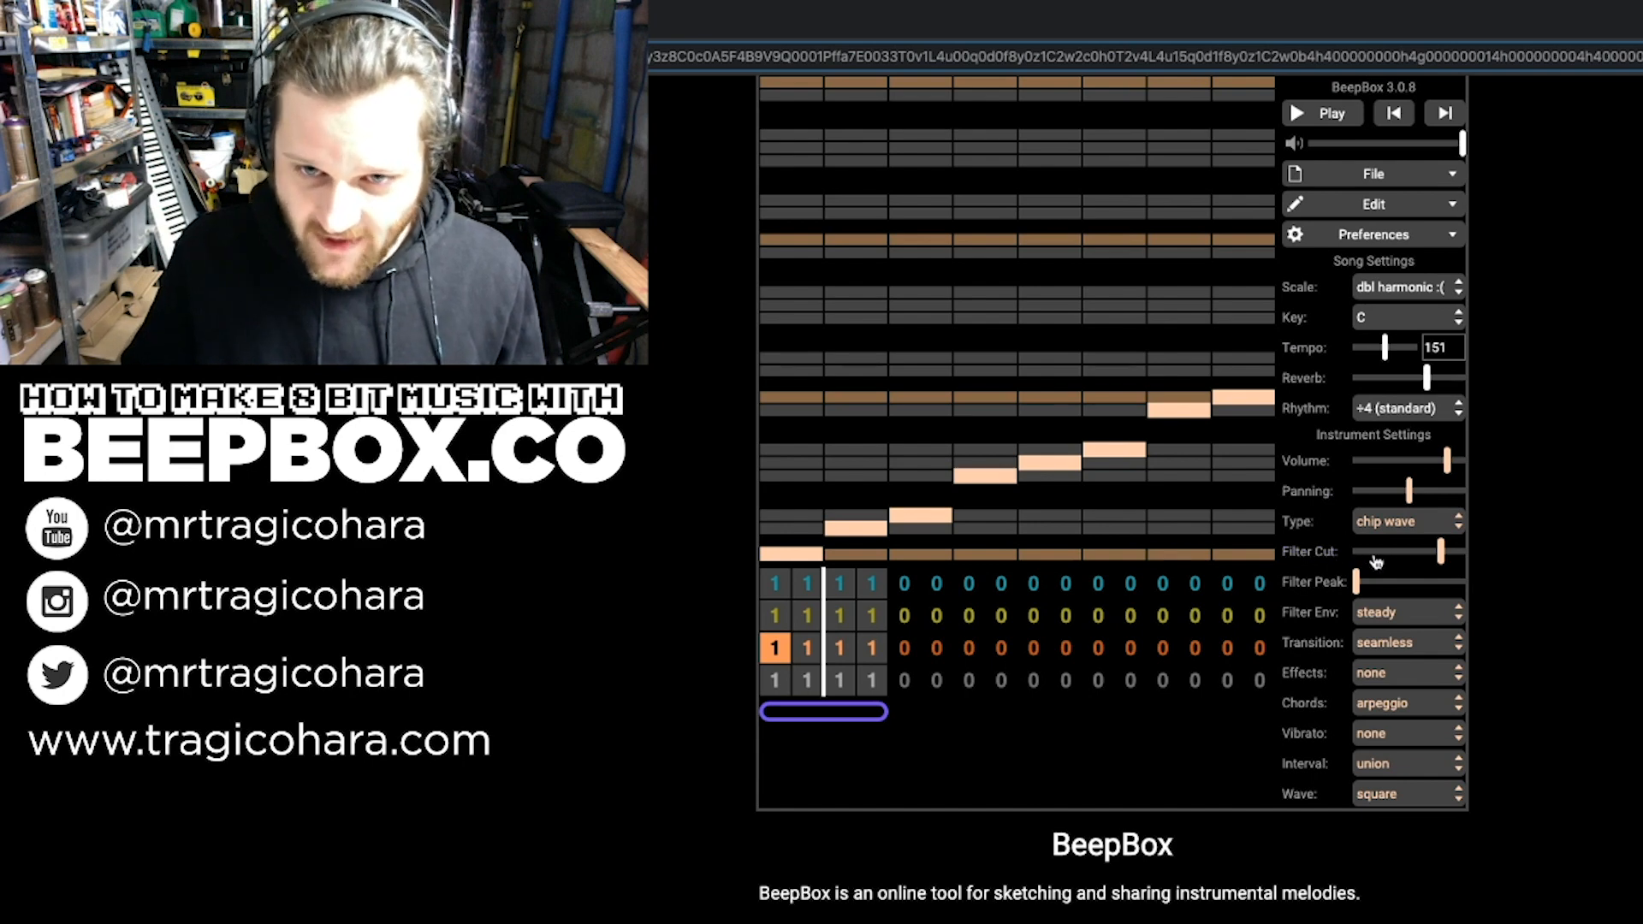
click(1393, 614)
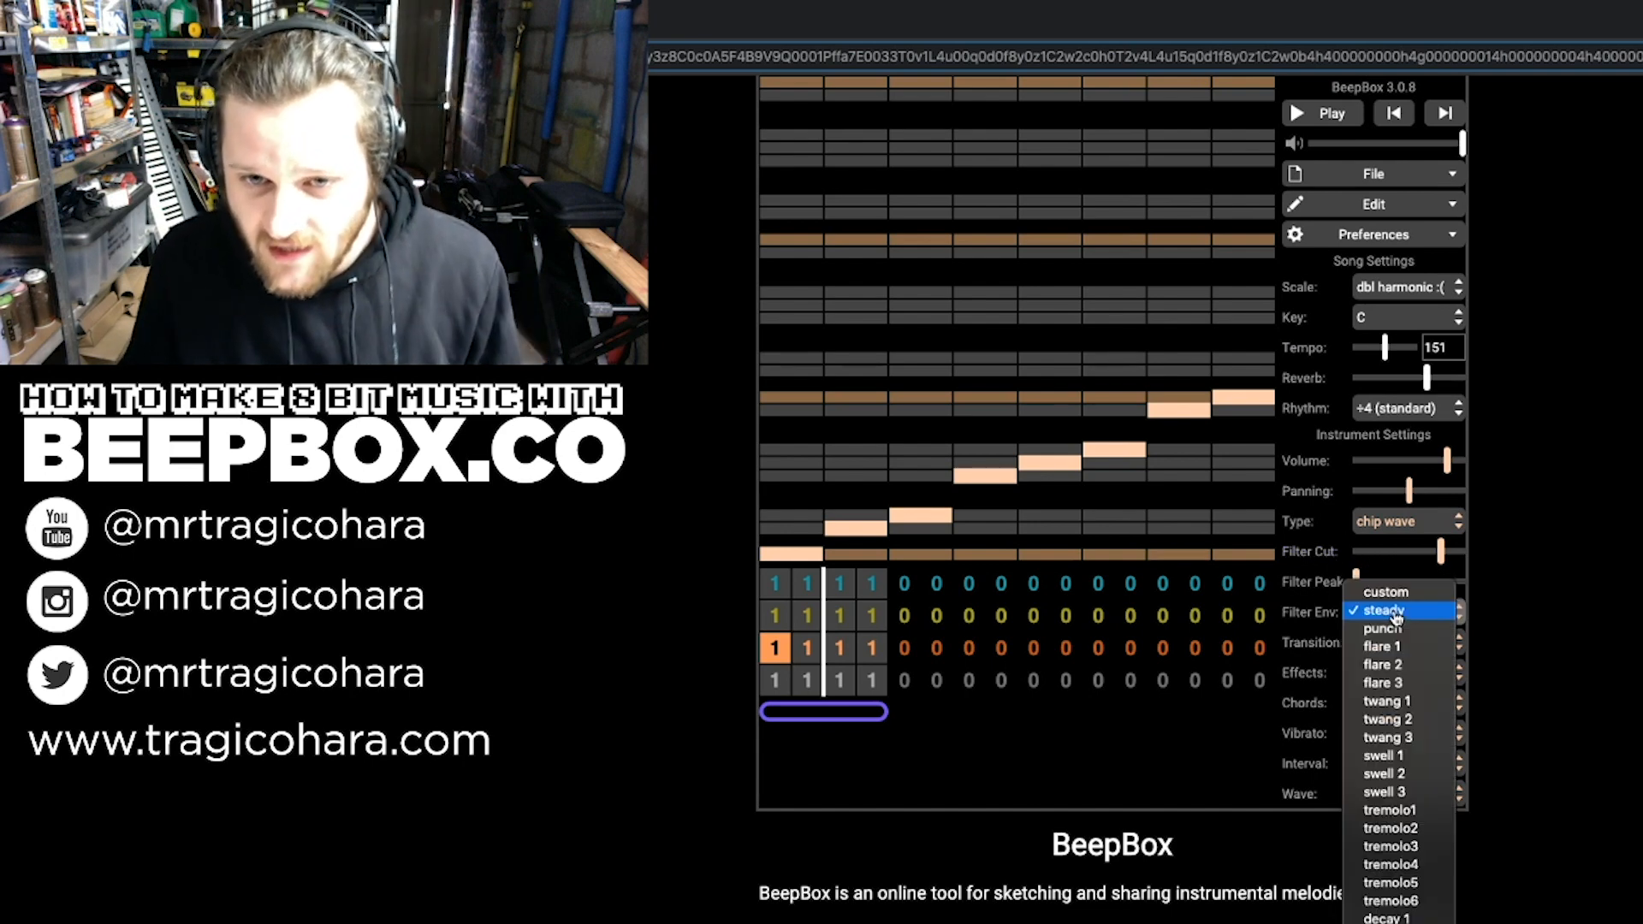
click(1393, 811)
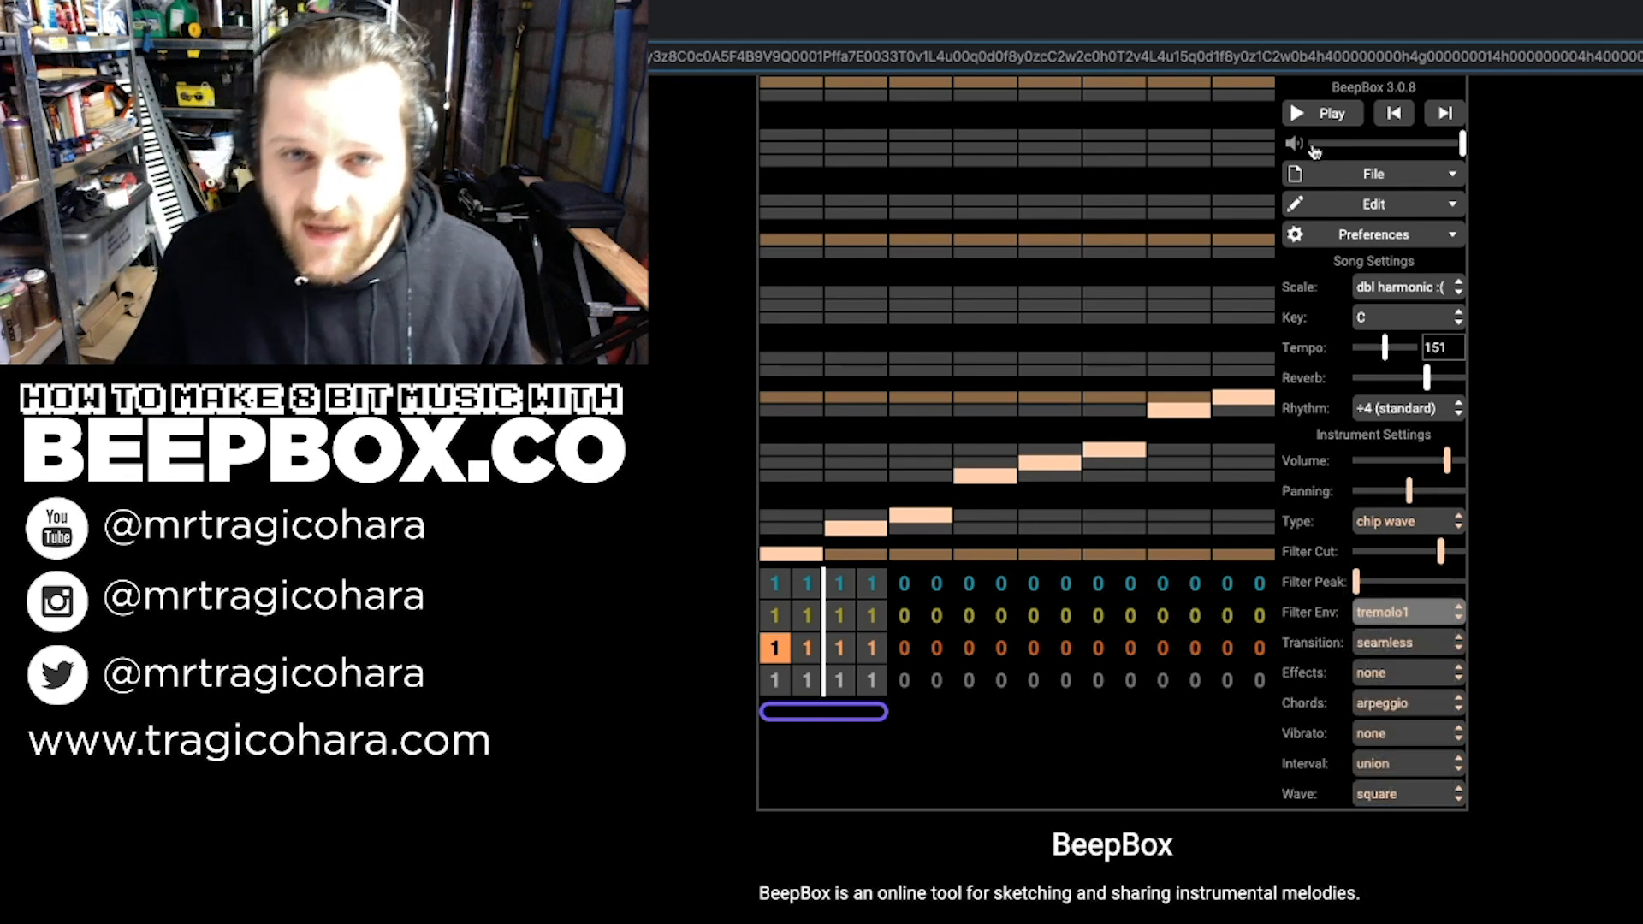
click(1324, 114)
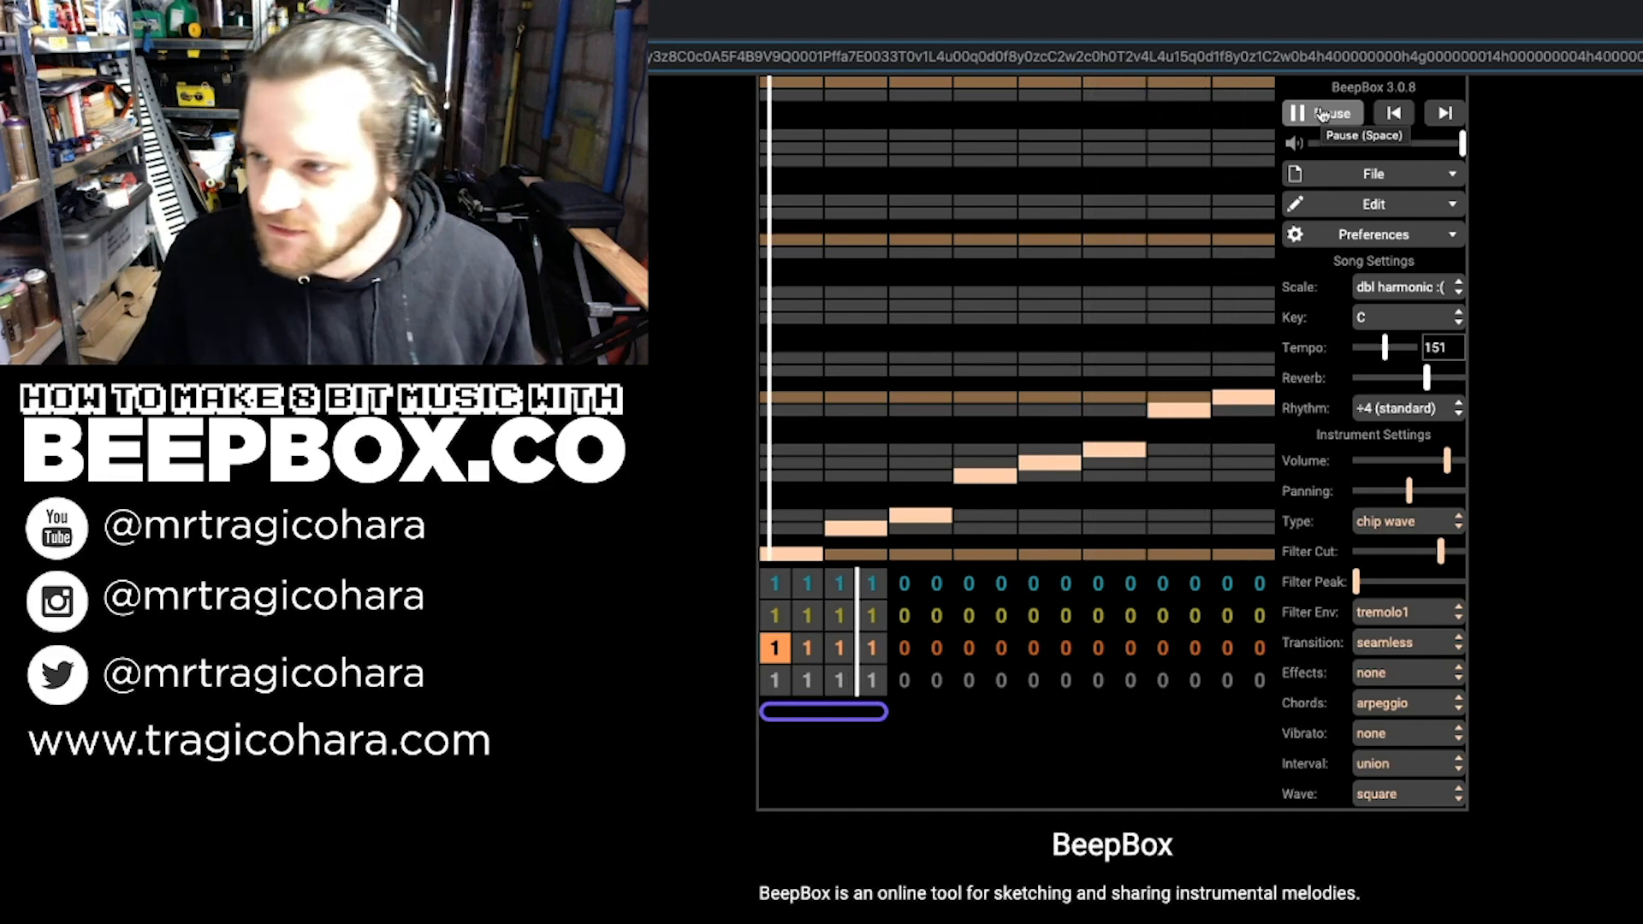
click(1335, 115)
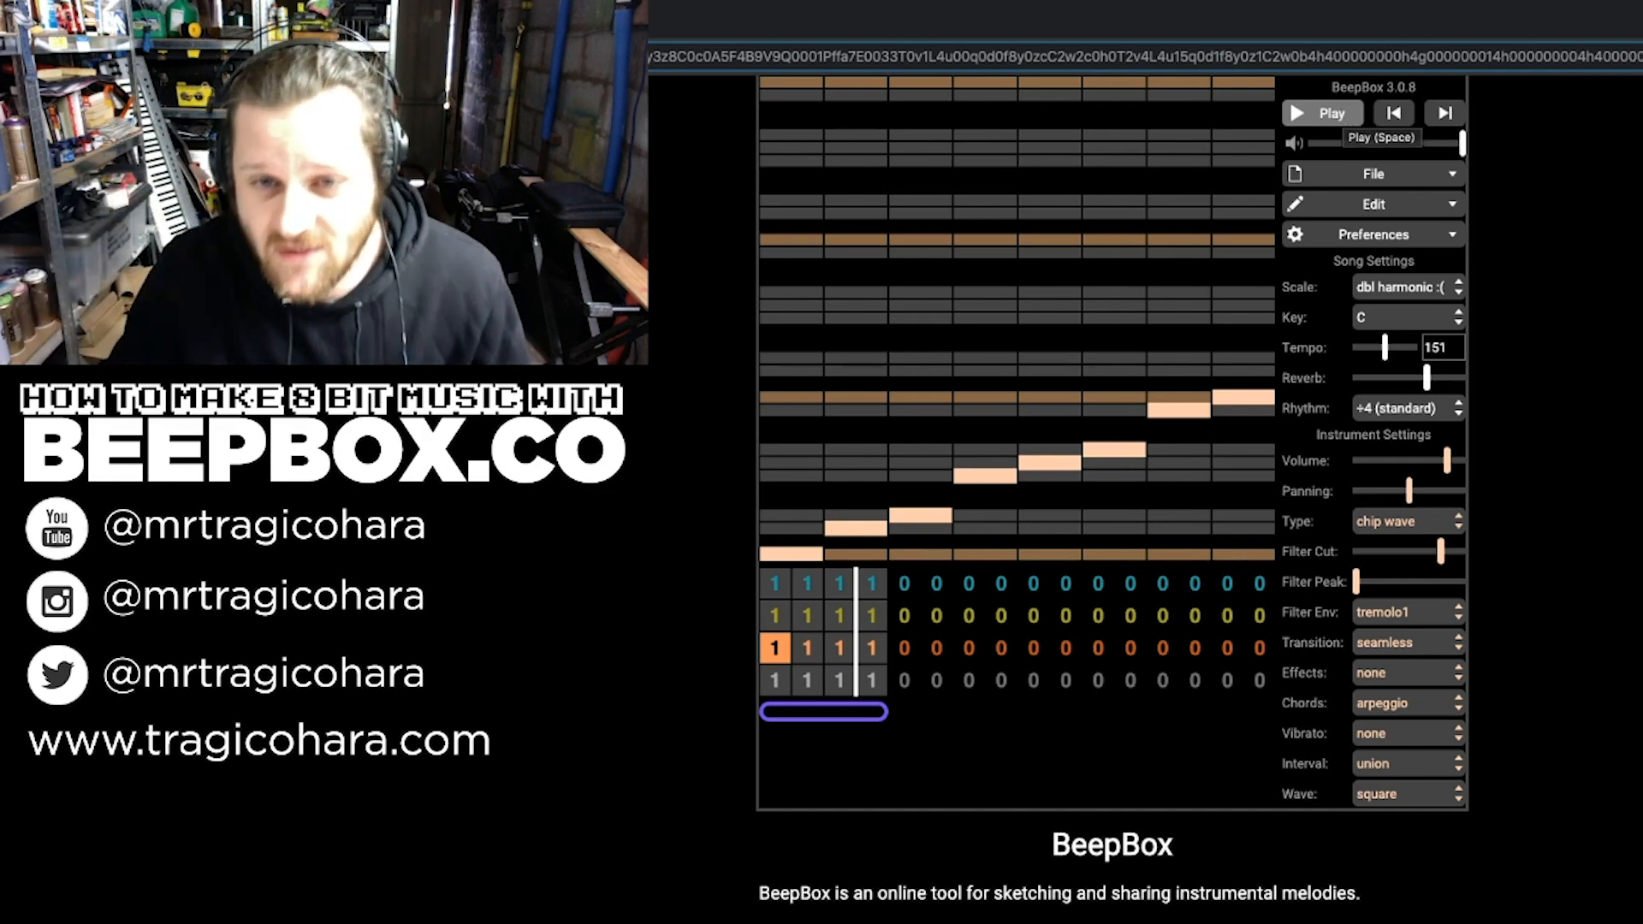
Step: Try the decay 1 filter envelope with playback, then return it to tremolo1 and play the loop again
click(1404, 610)
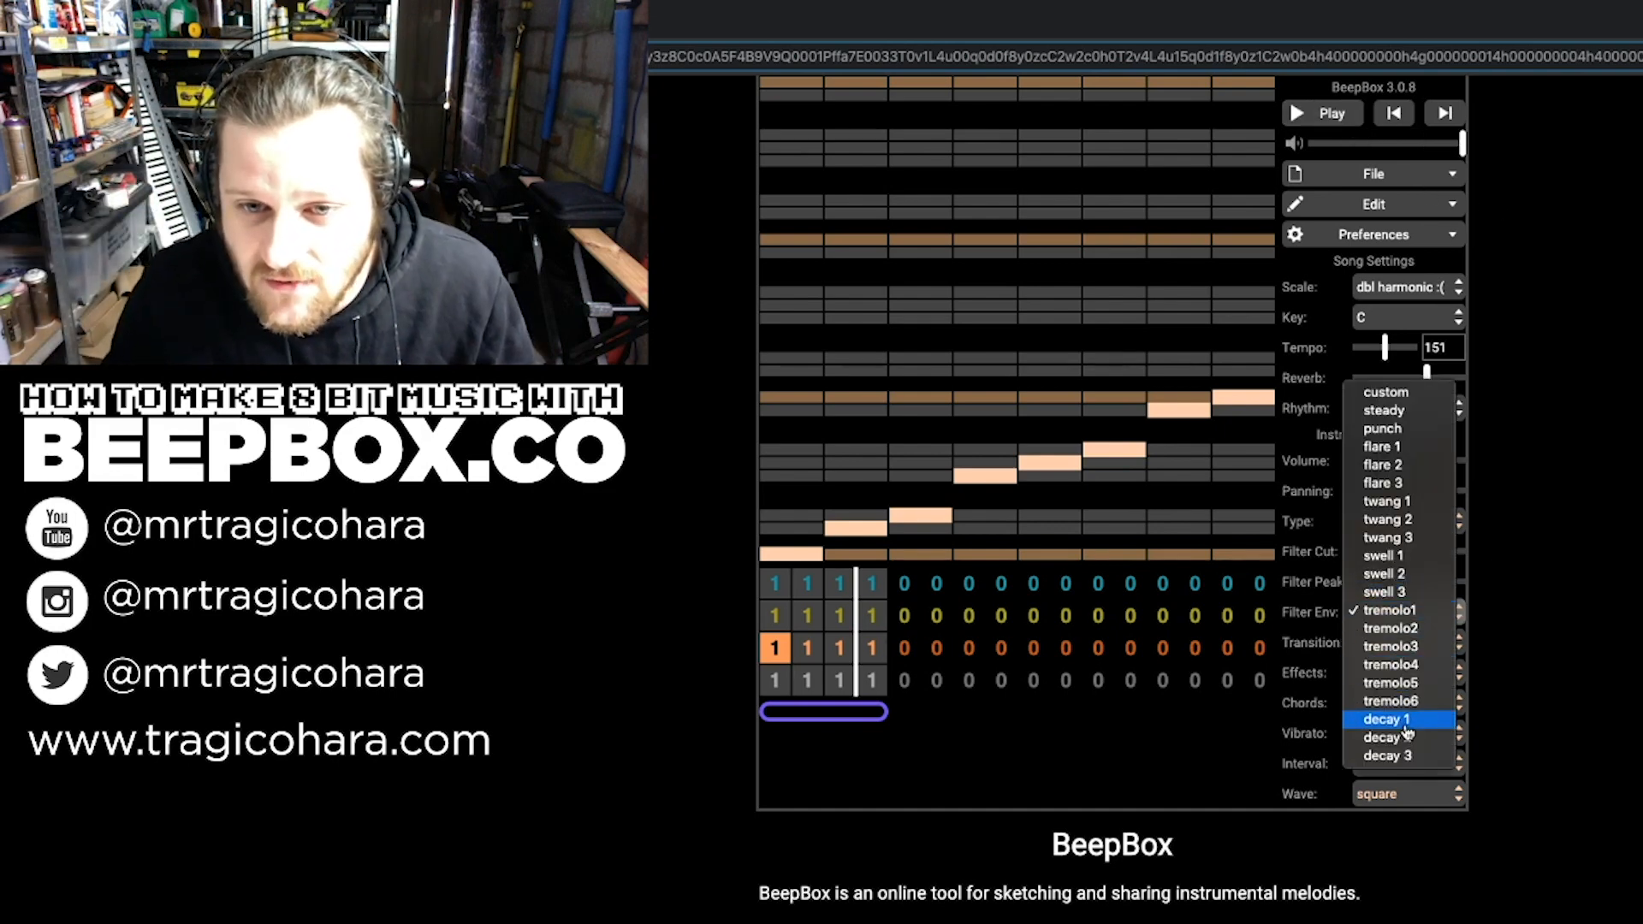
click(1407, 721)
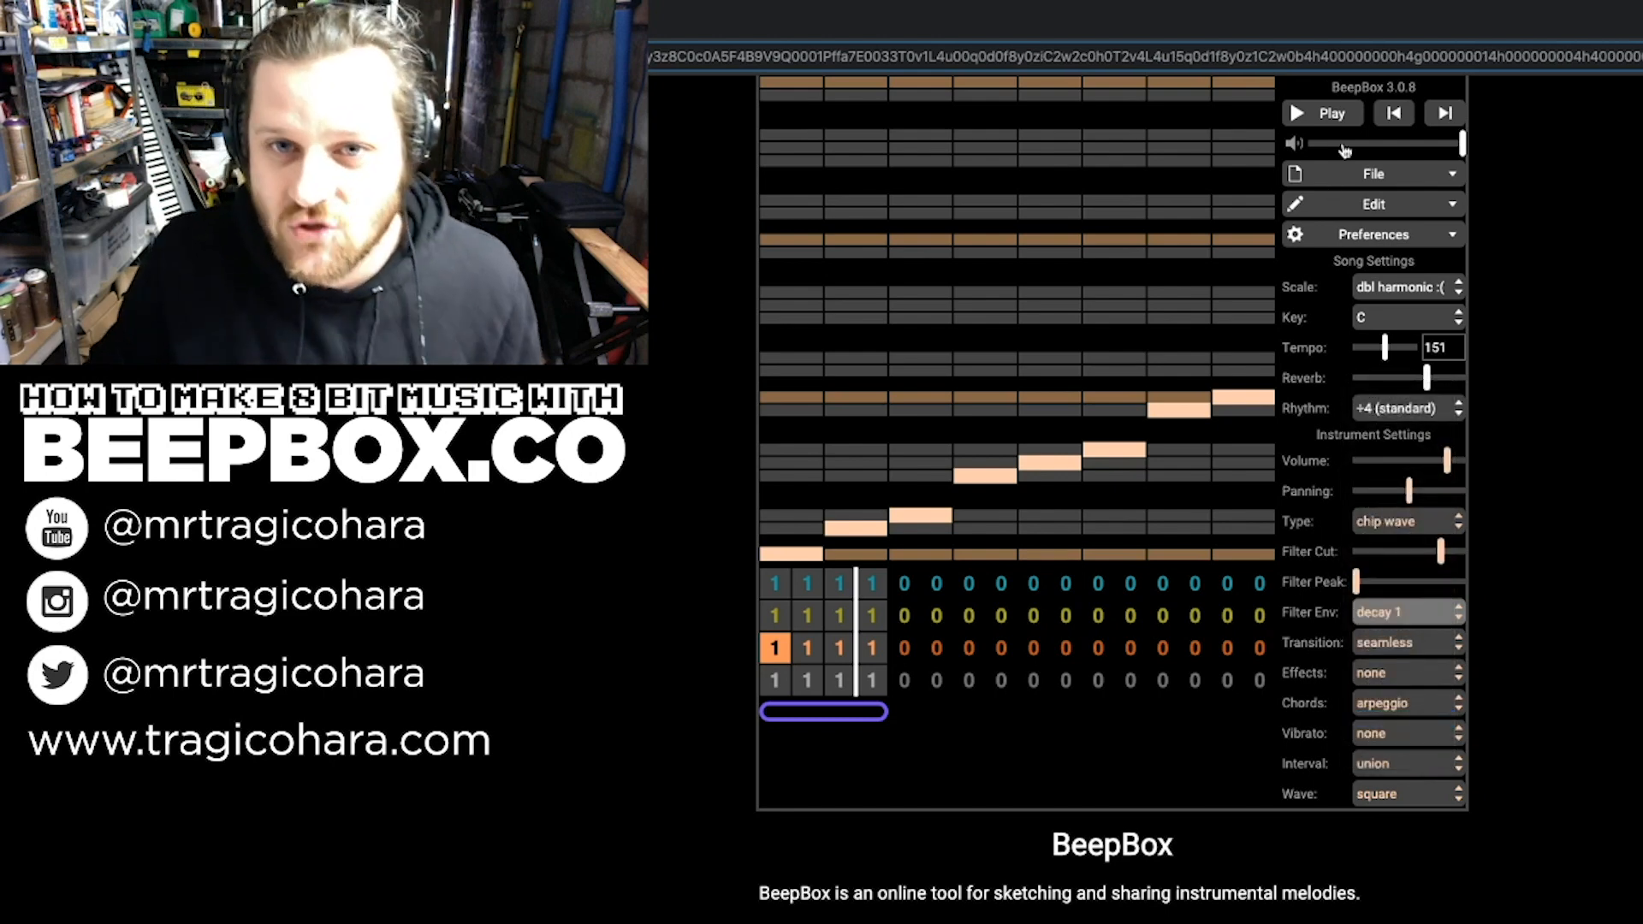
click(1335, 115)
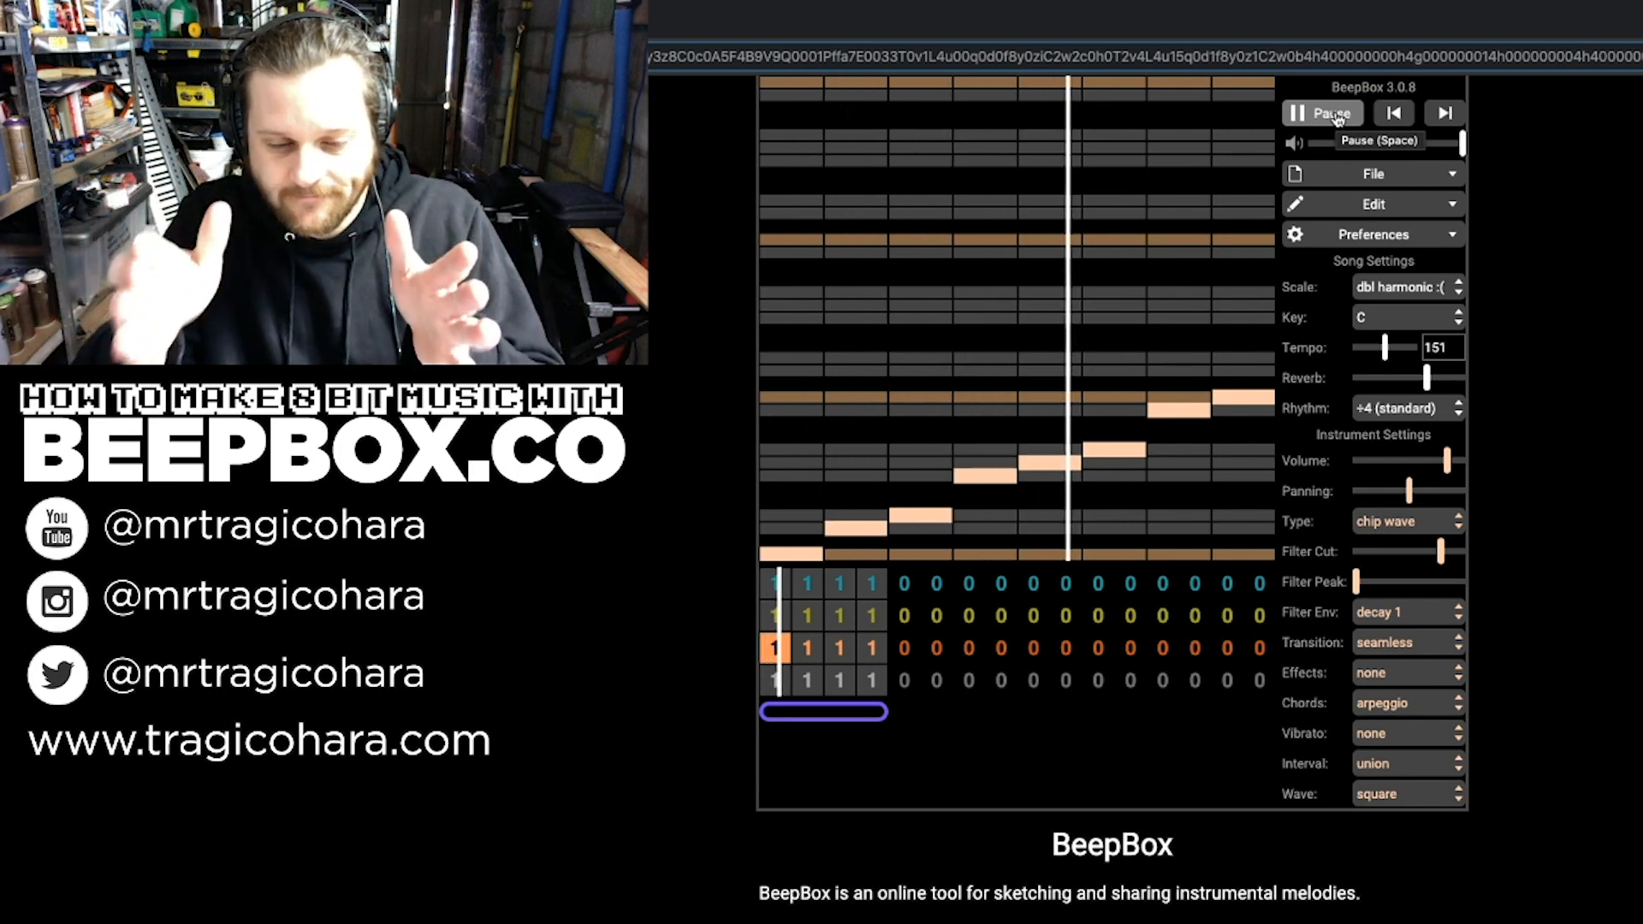
click(1338, 117)
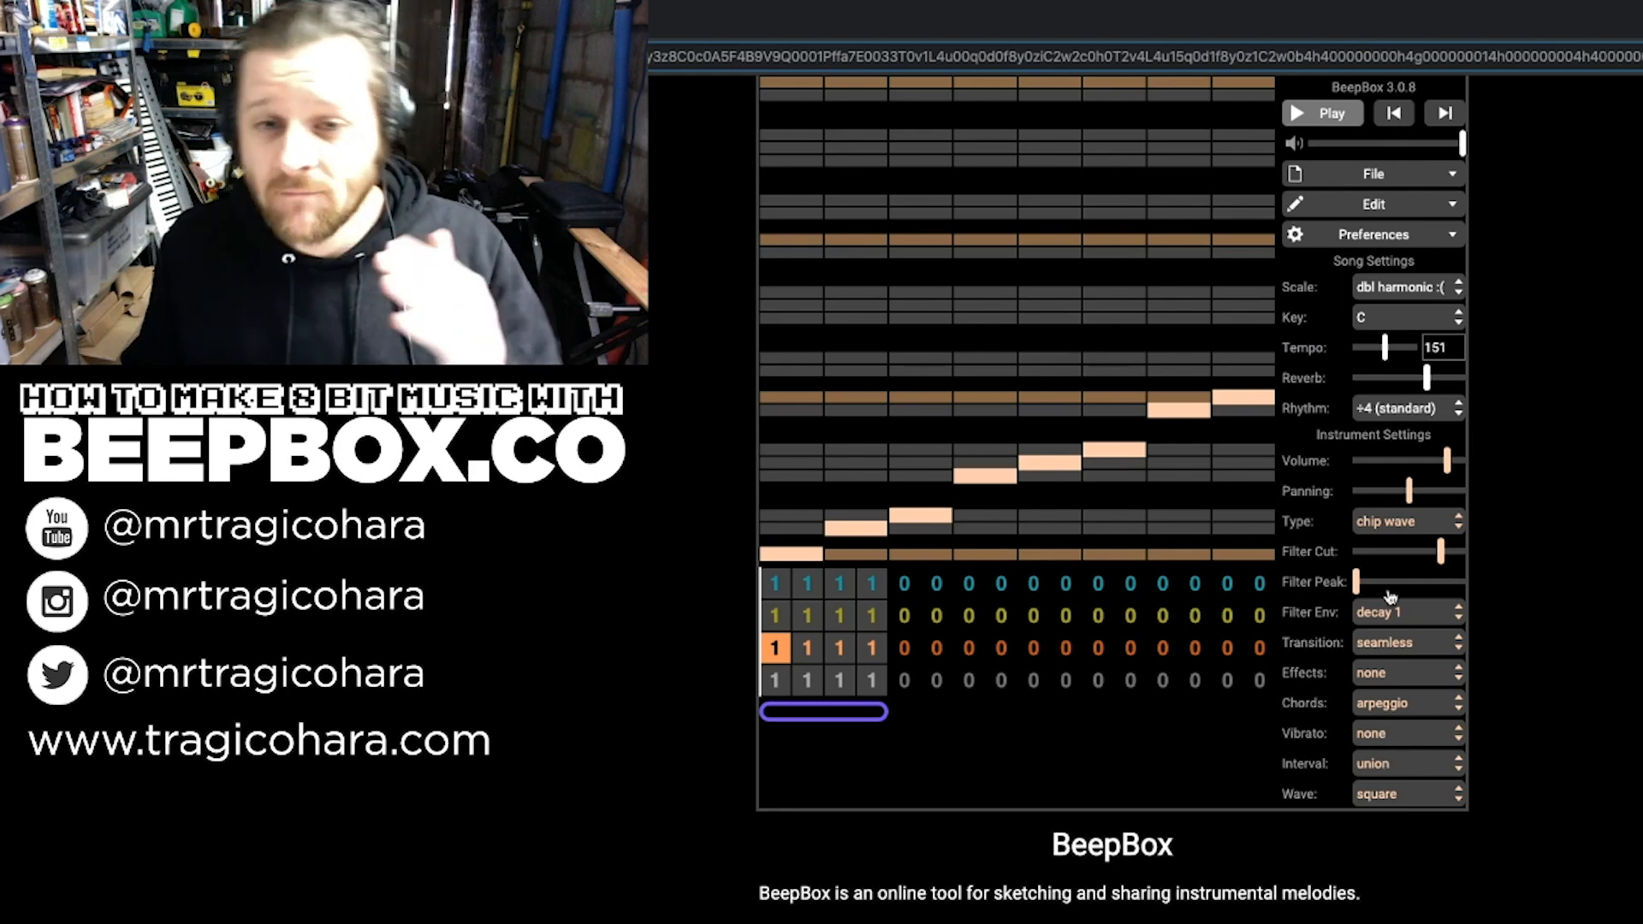
click(1433, 621)
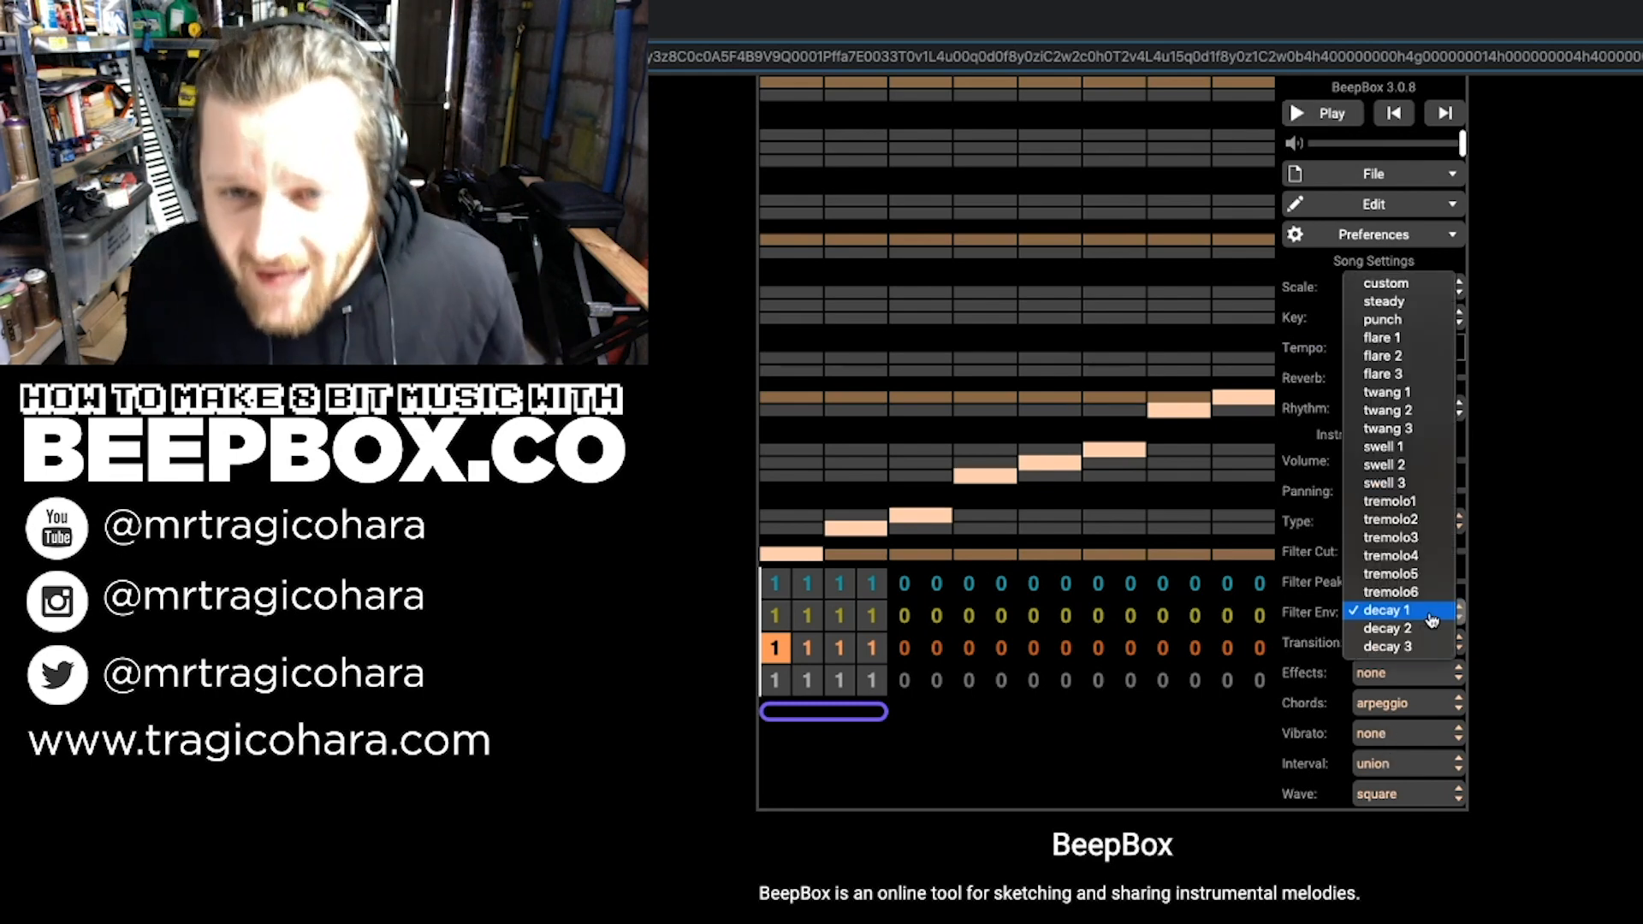
click(1418, 514)
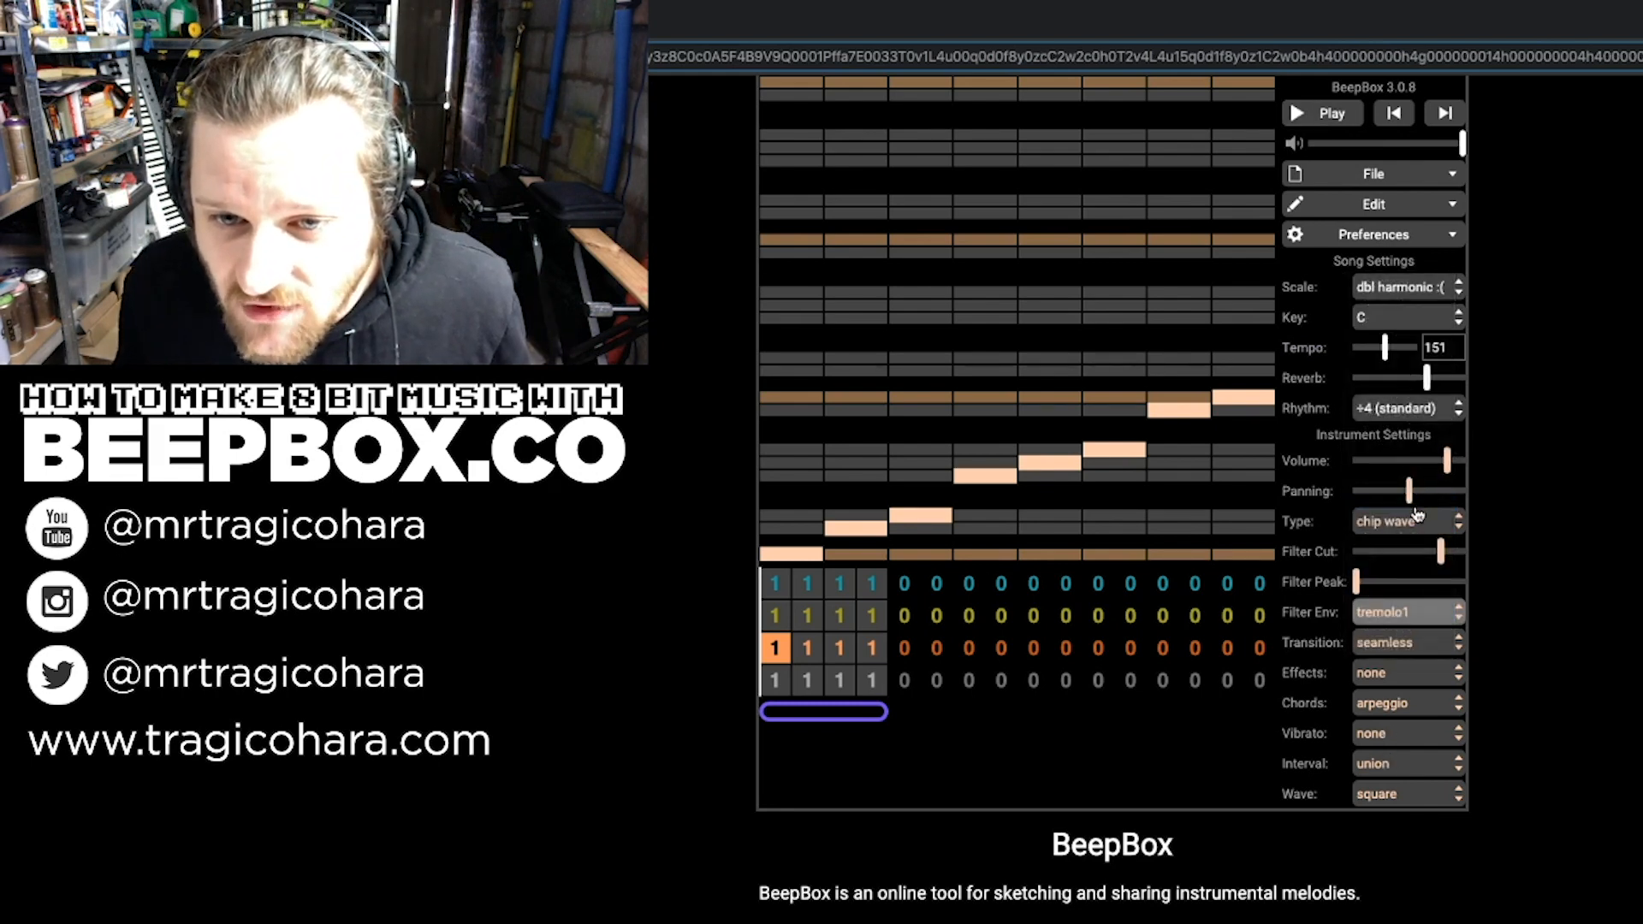
click(1331, 114)
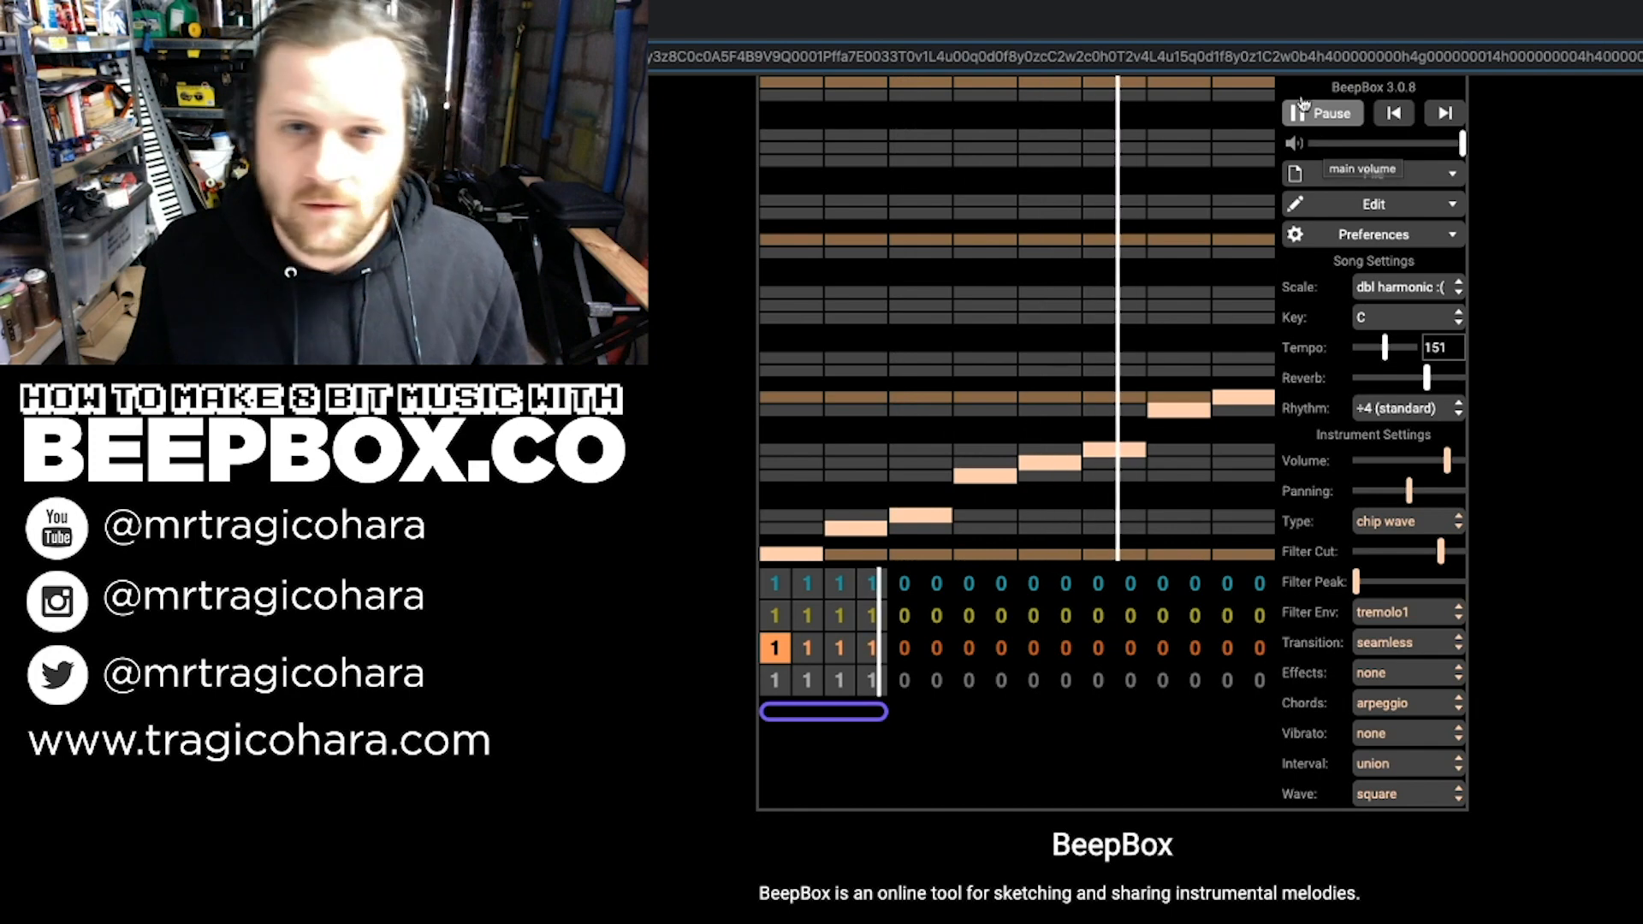
click(1307, 112)
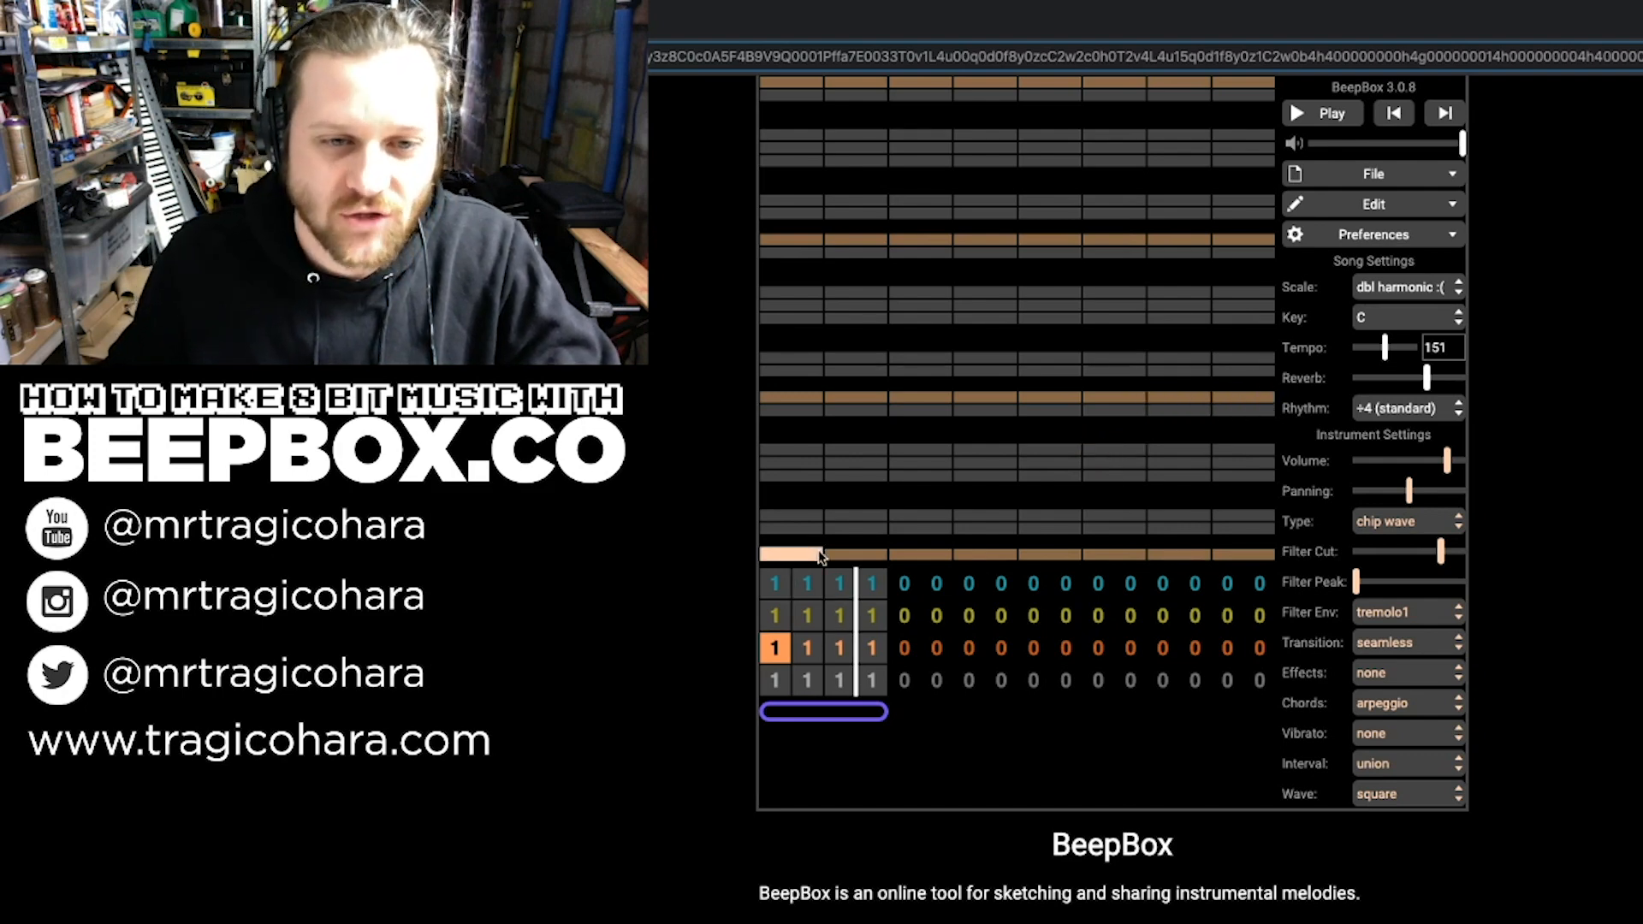
Step: Replace the ascending notes with one lowest-row note spanning the first four beats and start playback
scroll(819, 552, down, 1)
drag(819, 552, 833, 550)
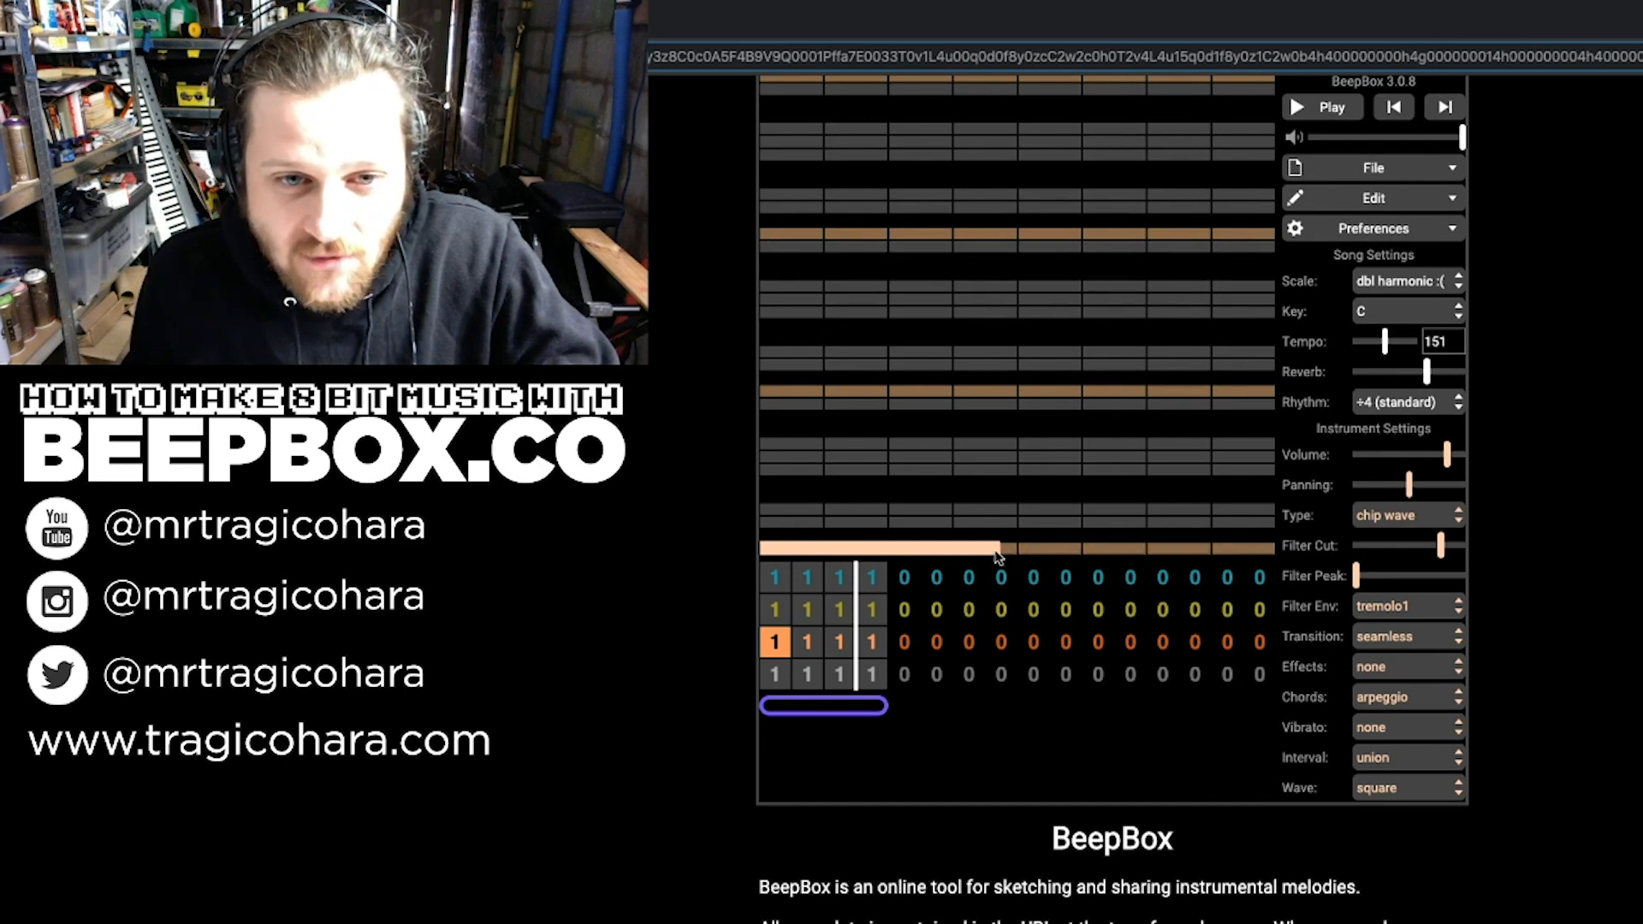
click(1327, 111)
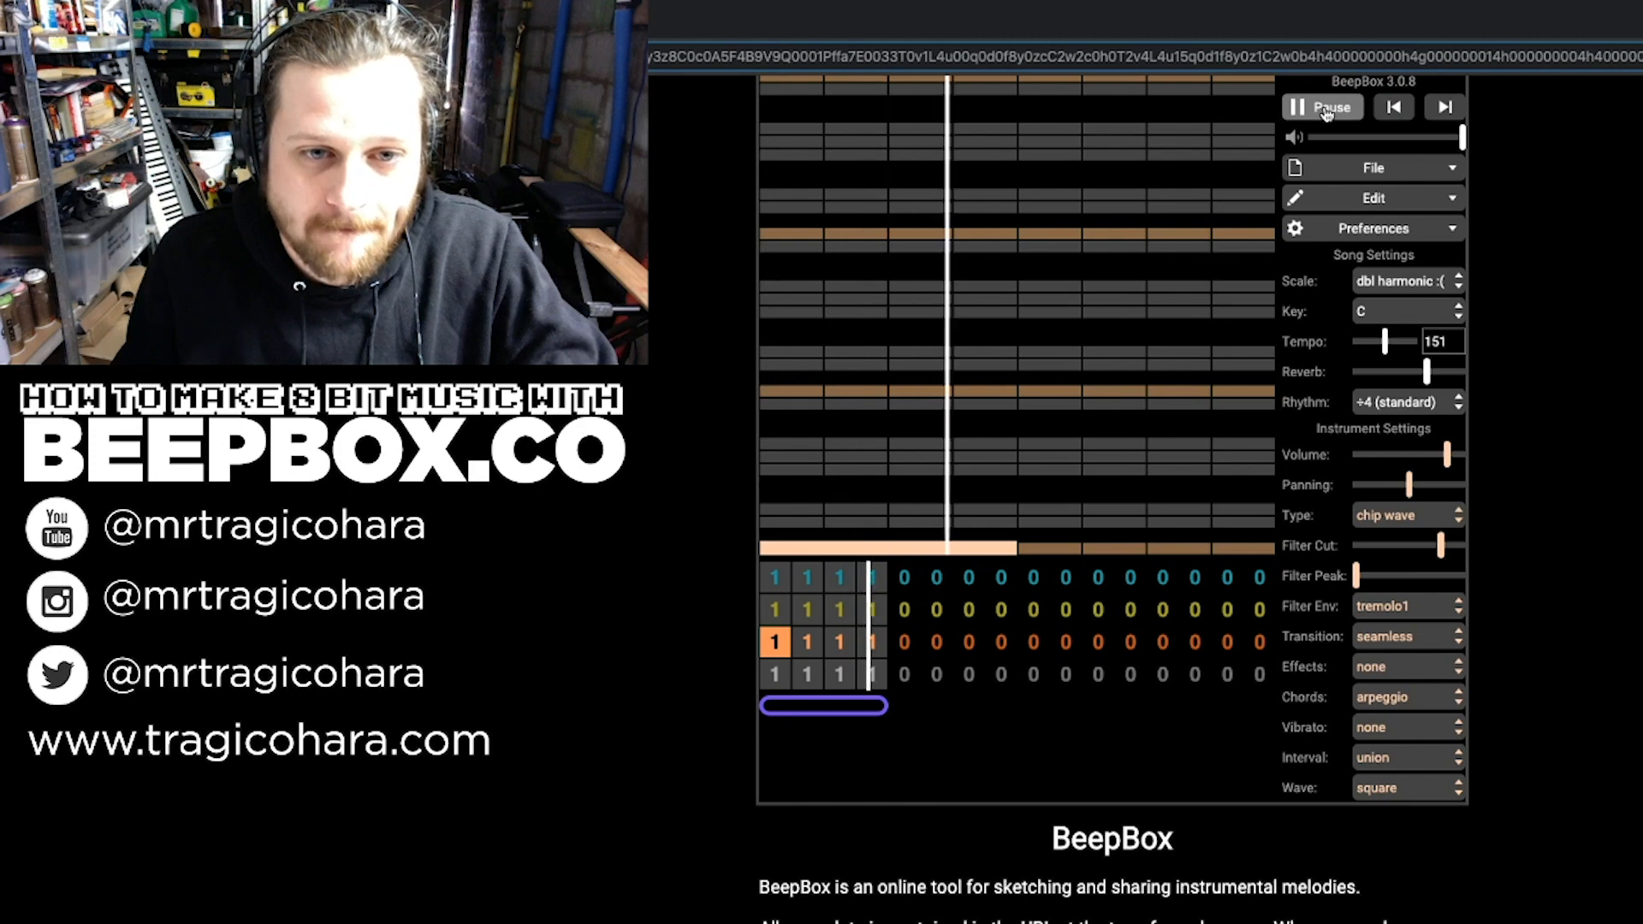
Step: Add a four-beat note on beats 5 to 8 in the sixth scale row from the bottom, then stop playback
scroll(1059, 440, up, 1)
click(1048, 443)
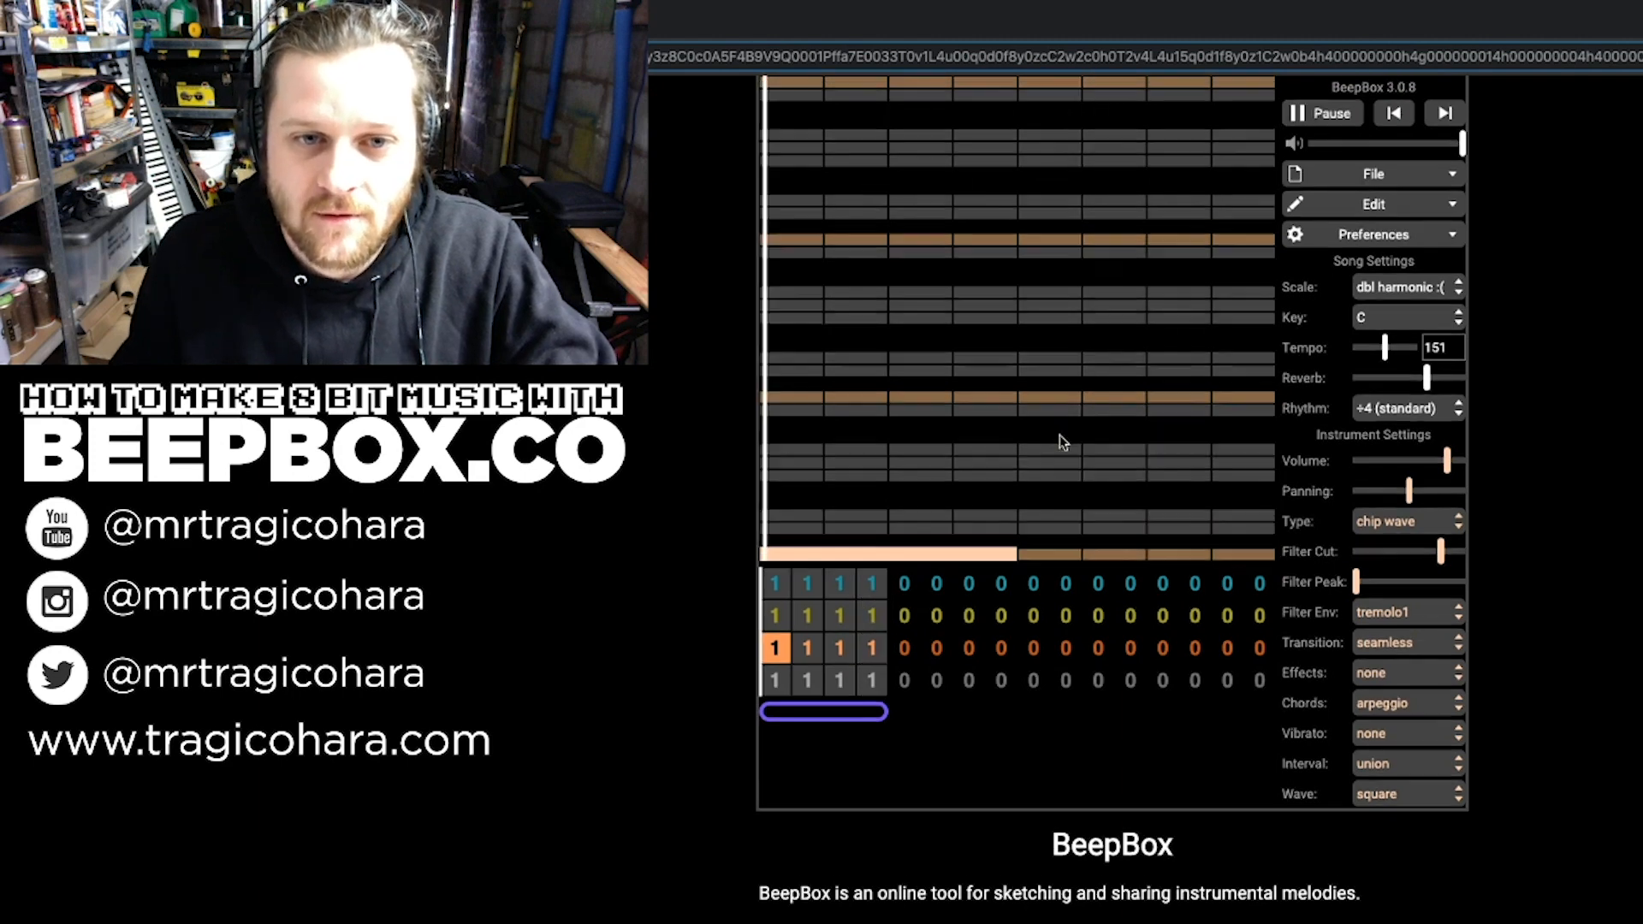
mouse_move(1065, 449)
mouse_down()
mouse_move(1255, 463)
mouse_move(1190, 483)
mouse_move(1192, 507)
mouse_move(1199, 458)
mouse_move(1132, 490)
mouse_move(1140, 459)
mouse_move(1092, 487)
mouse_move(1110, 451)
mouse_up()
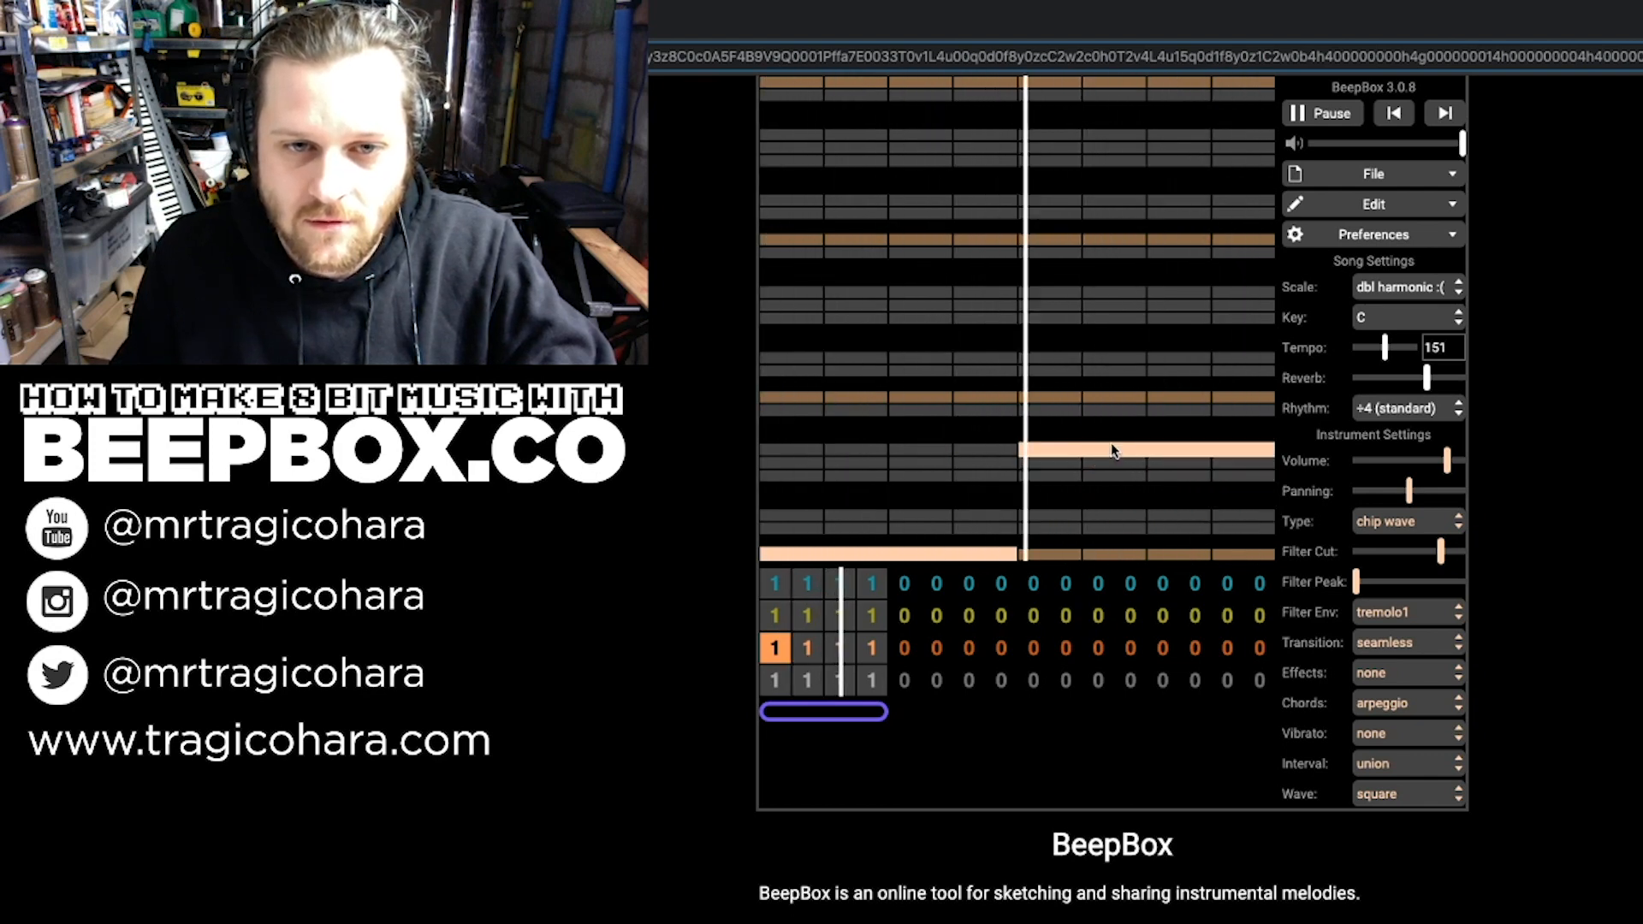
key(space)
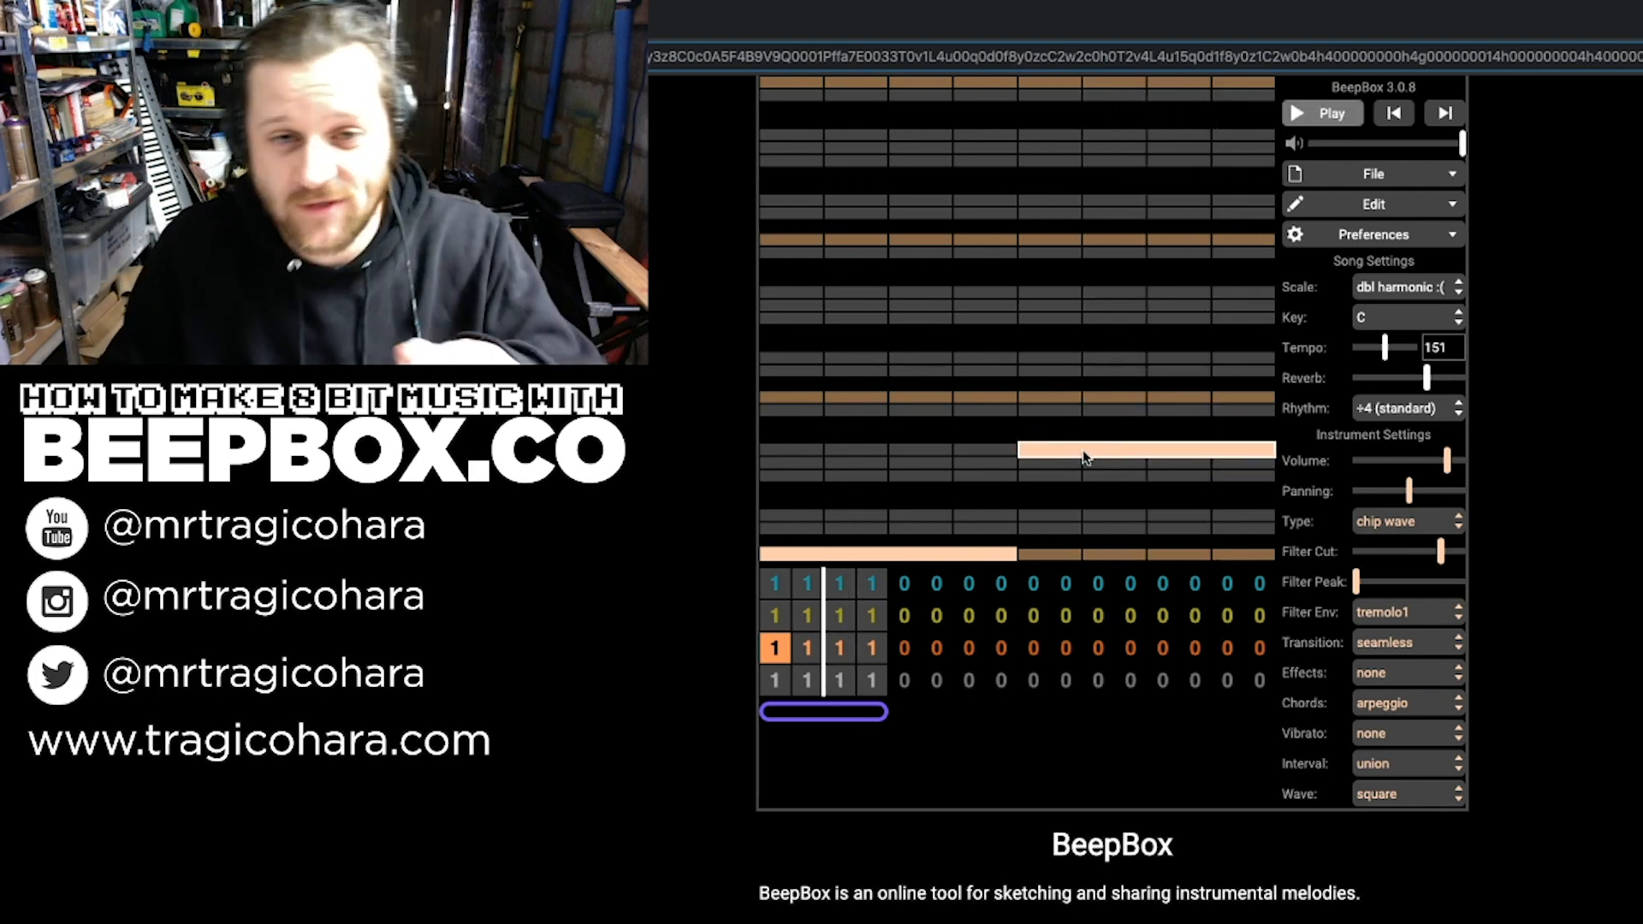
Step: Bend the second note to hold the second-lowest row on beat 5, slide up until mid-beat 7, and play it back
drag(1083, 458, 1080, 481)
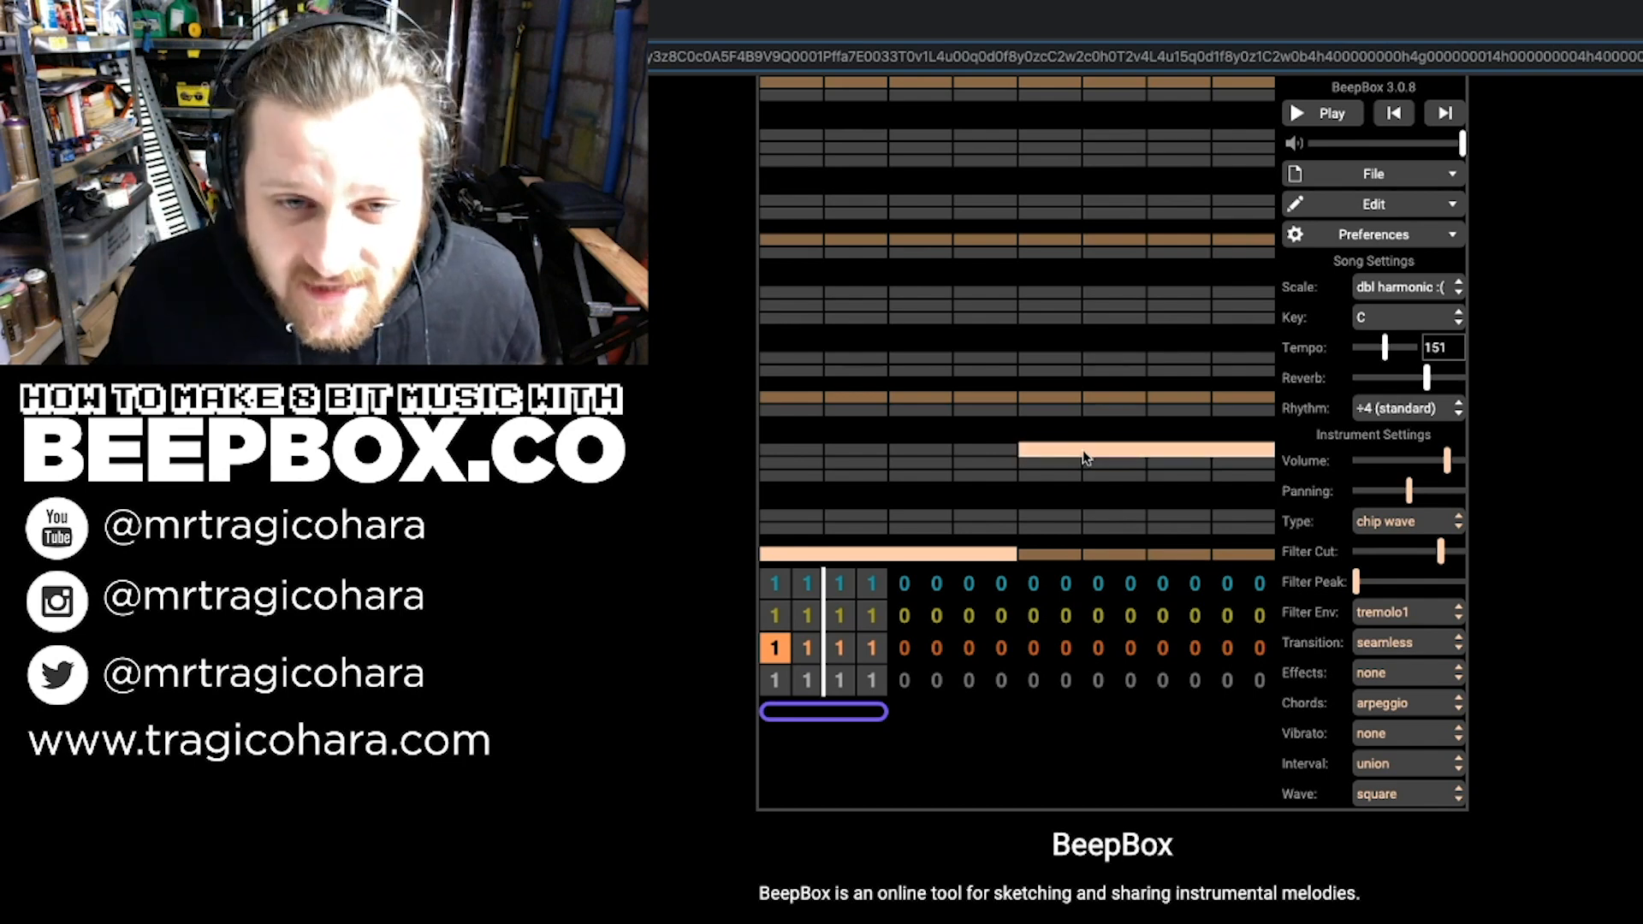
click(1082, 452)
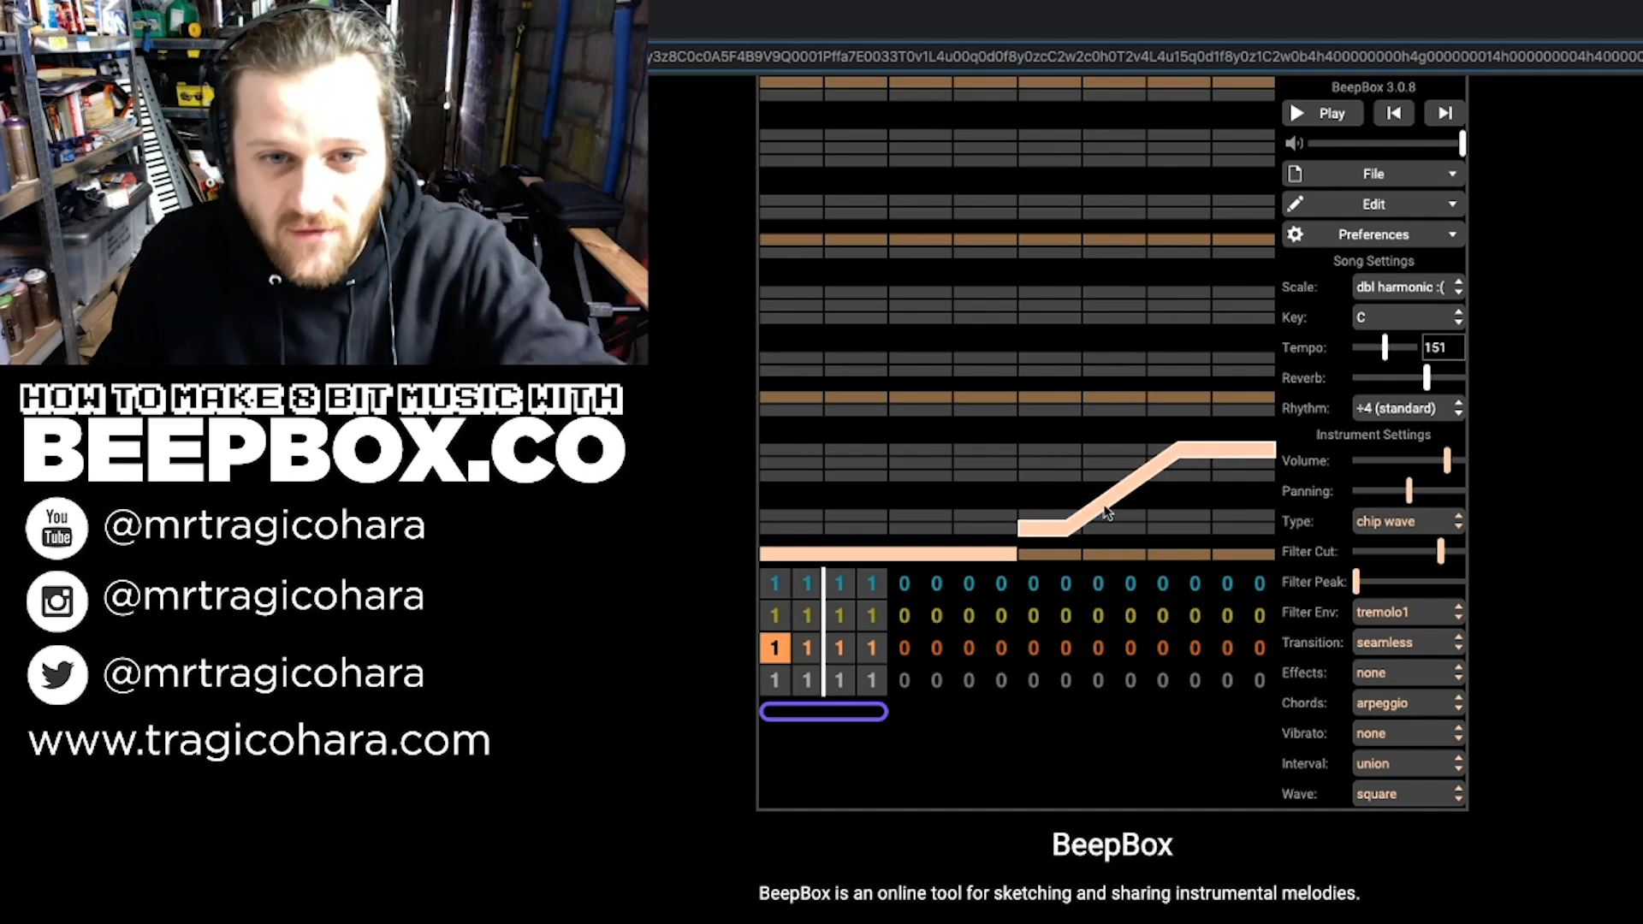
drag(1111, 507, 1122, 510)
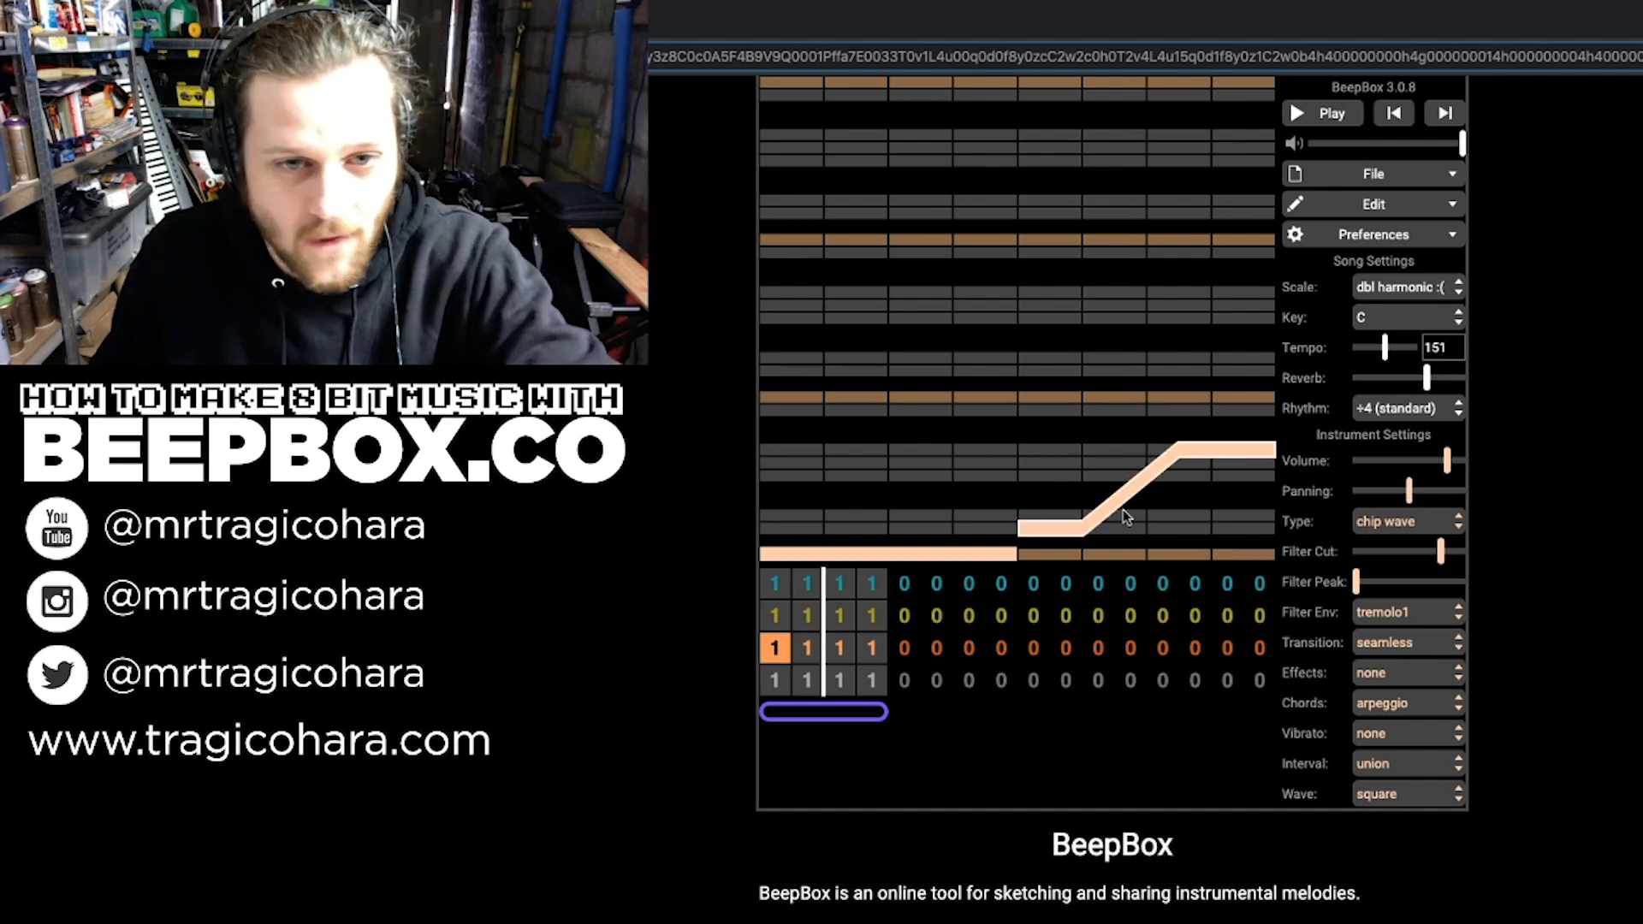
click(1332, 121)
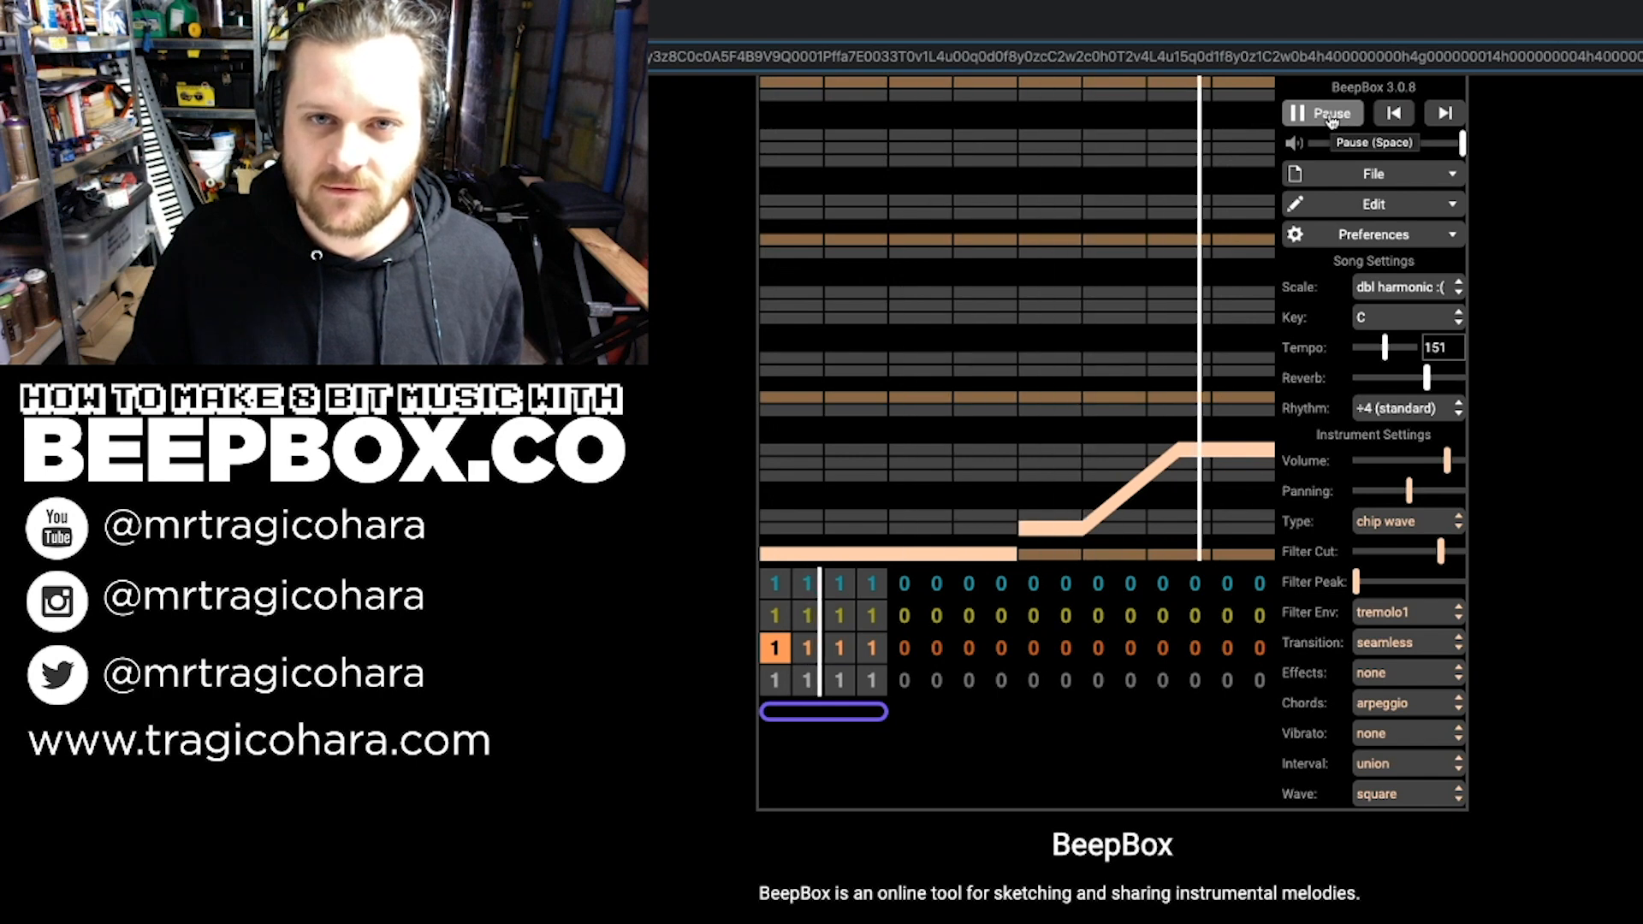
click(1329, 116)
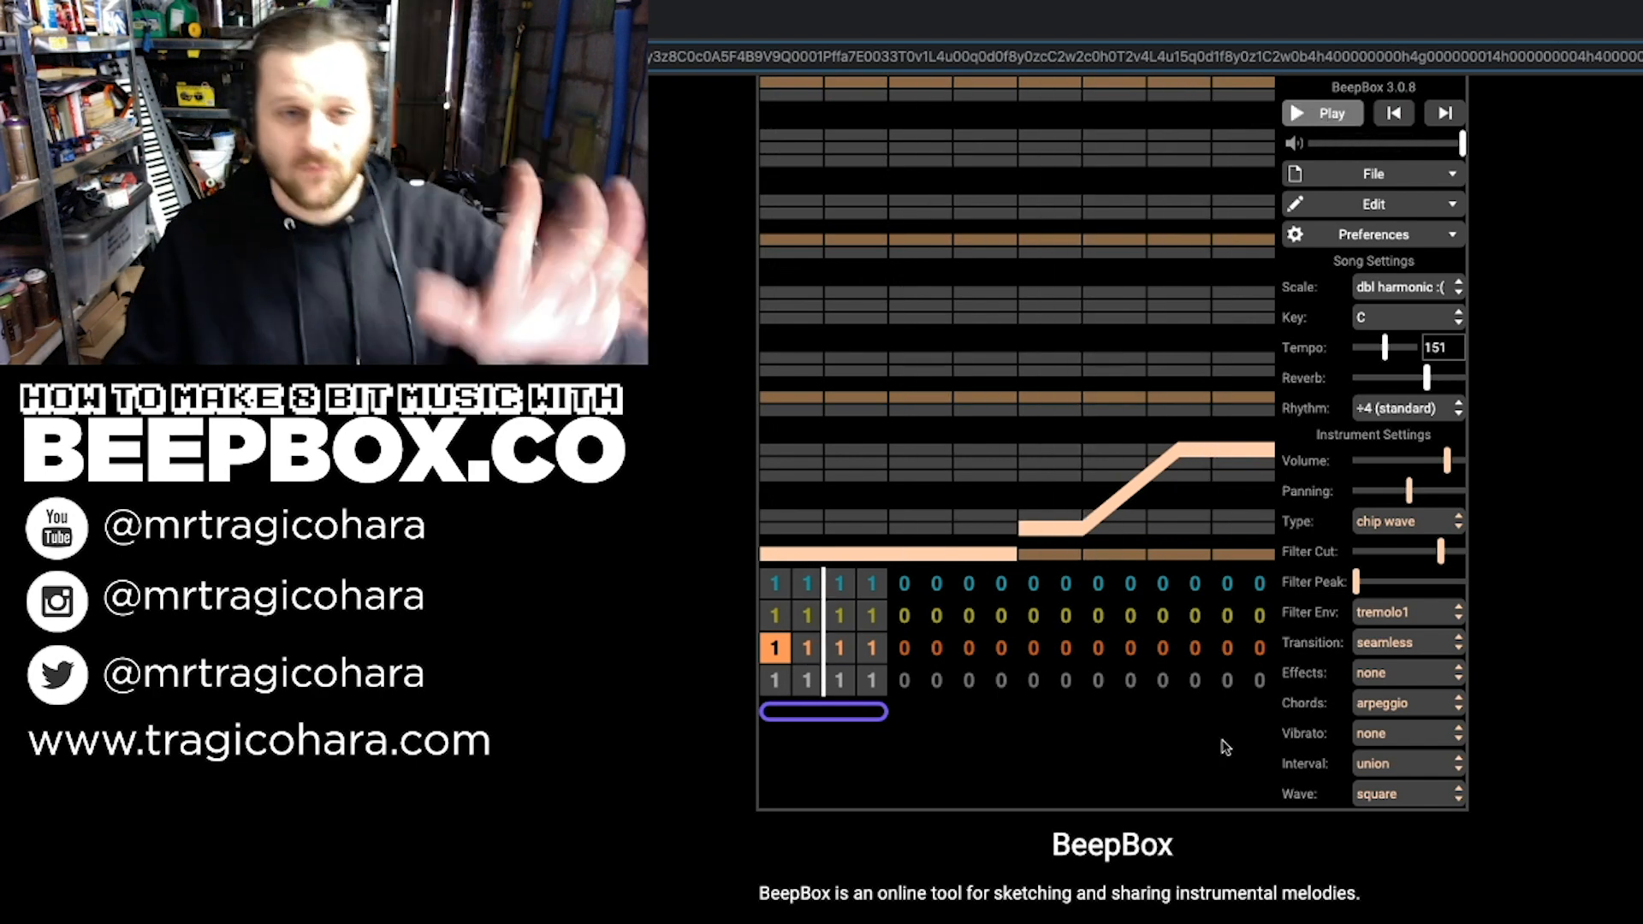
Step: Switch to the yellow channel in bar 1, set its instrument type to square lead, and start playback
click(775, 616)
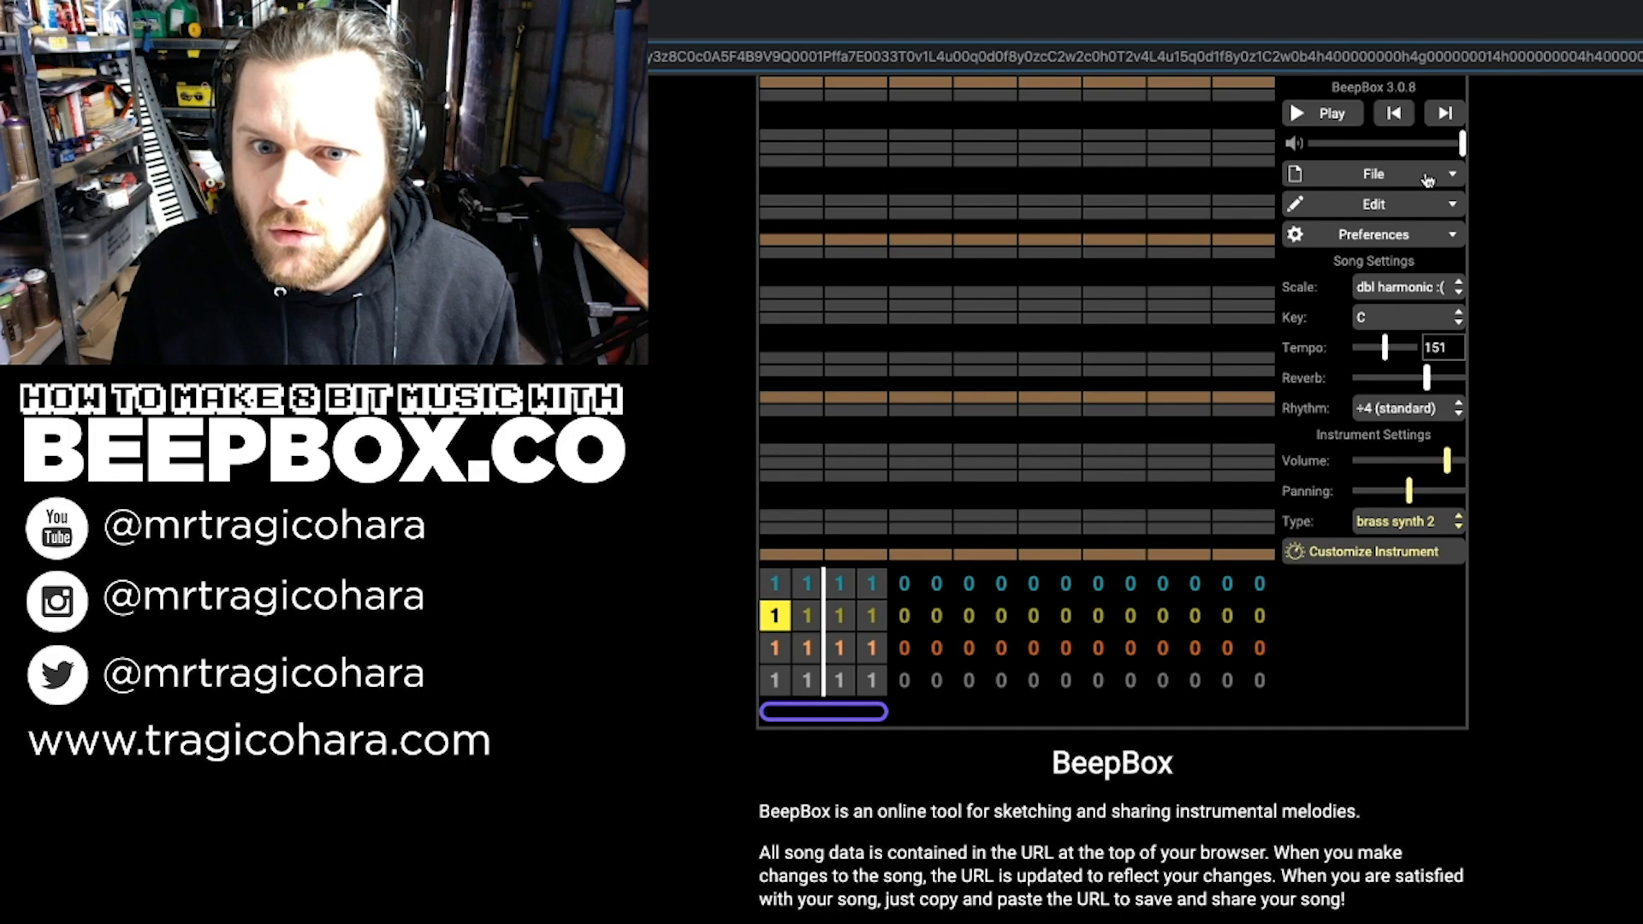
click(1432, 523)
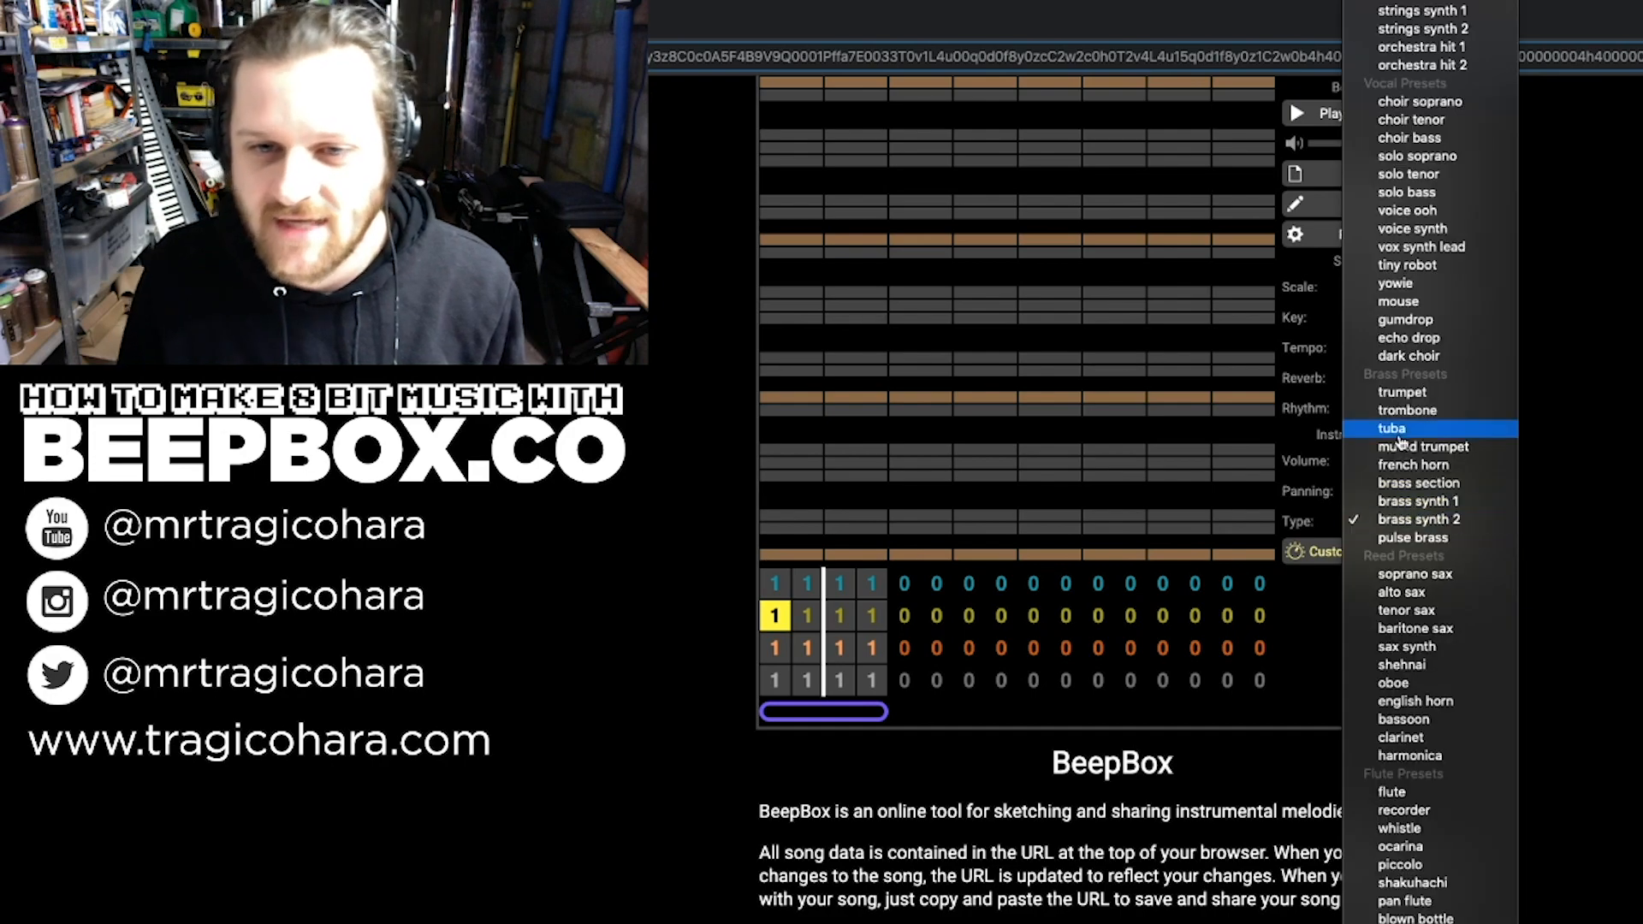
scroll(1433, 152, up, 3)
scroll(1433, 152, up, 15)
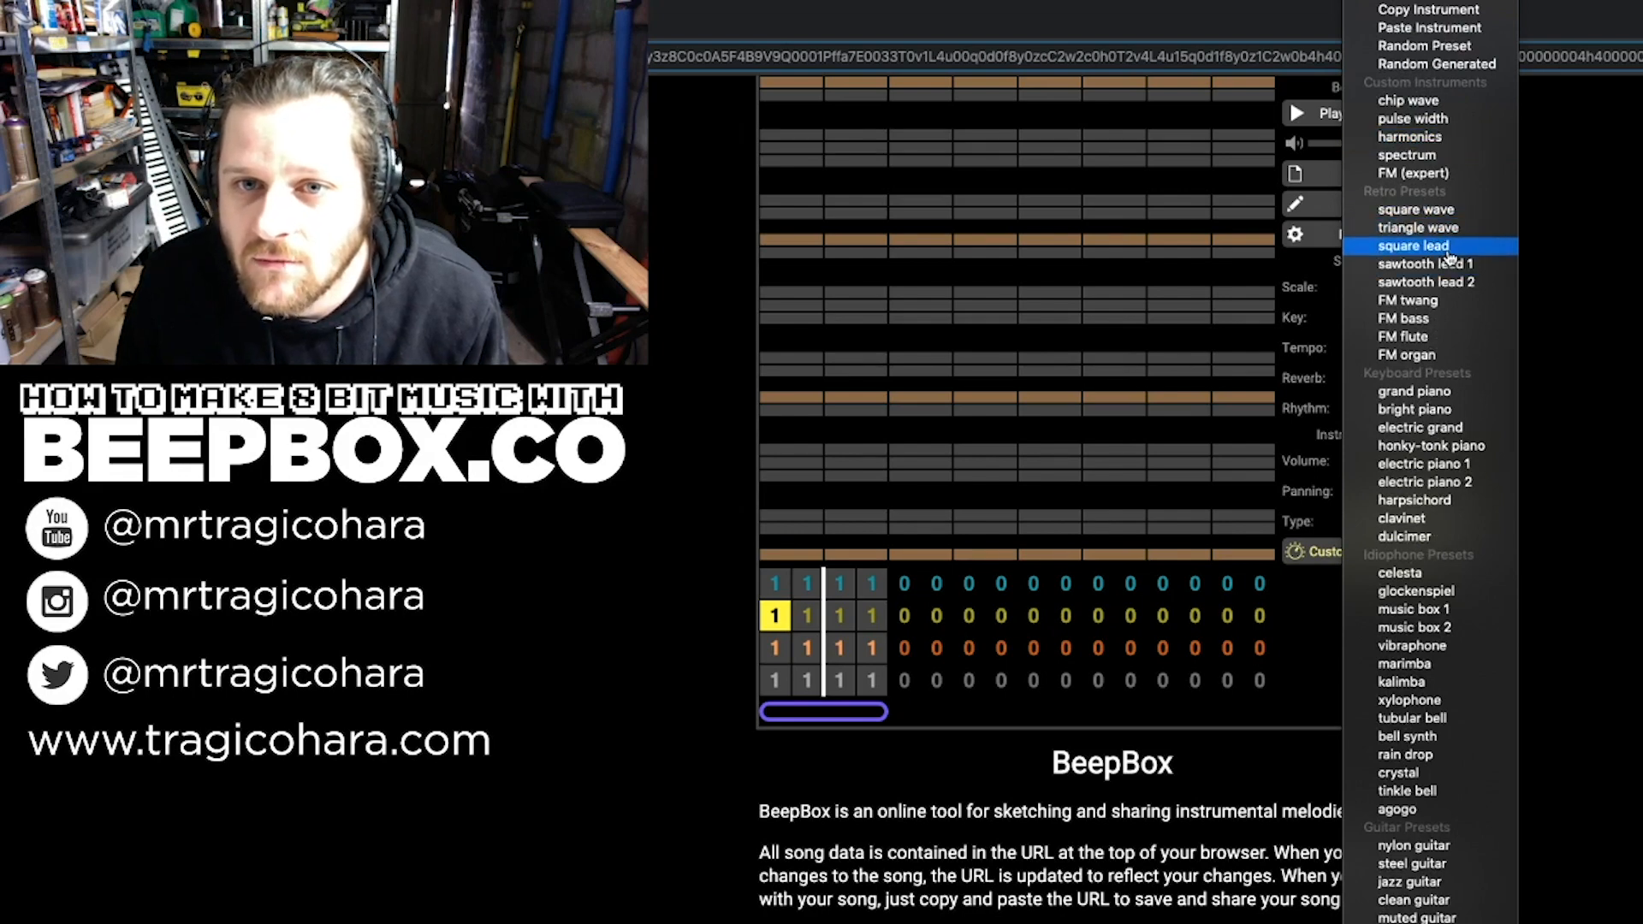
click(1449, 248)
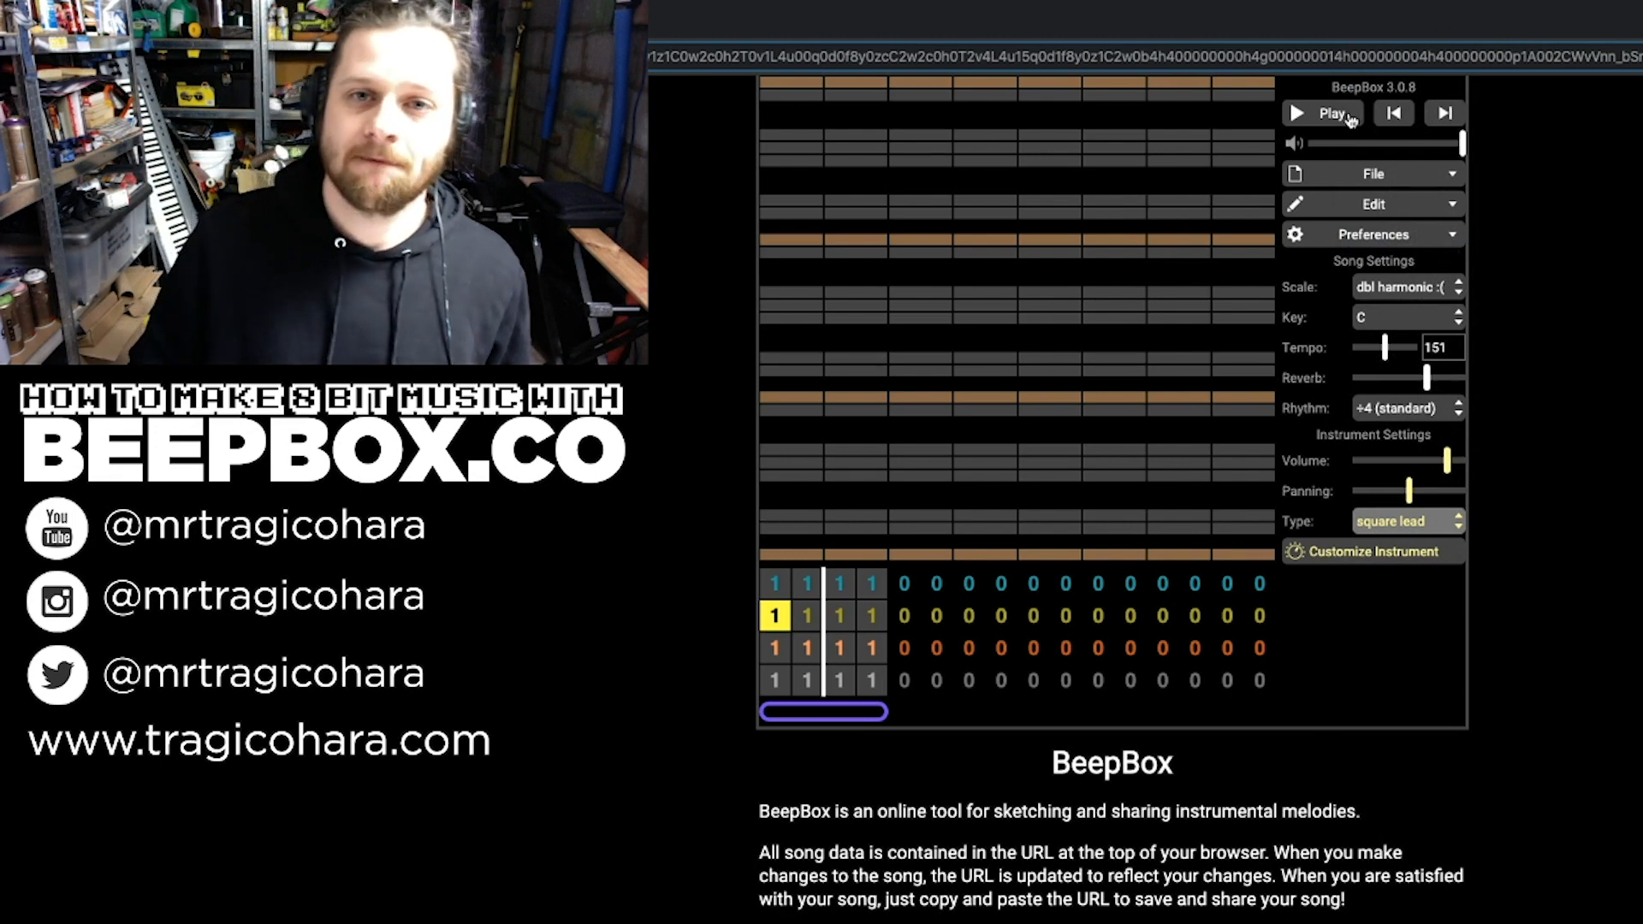
click(1323, 118)
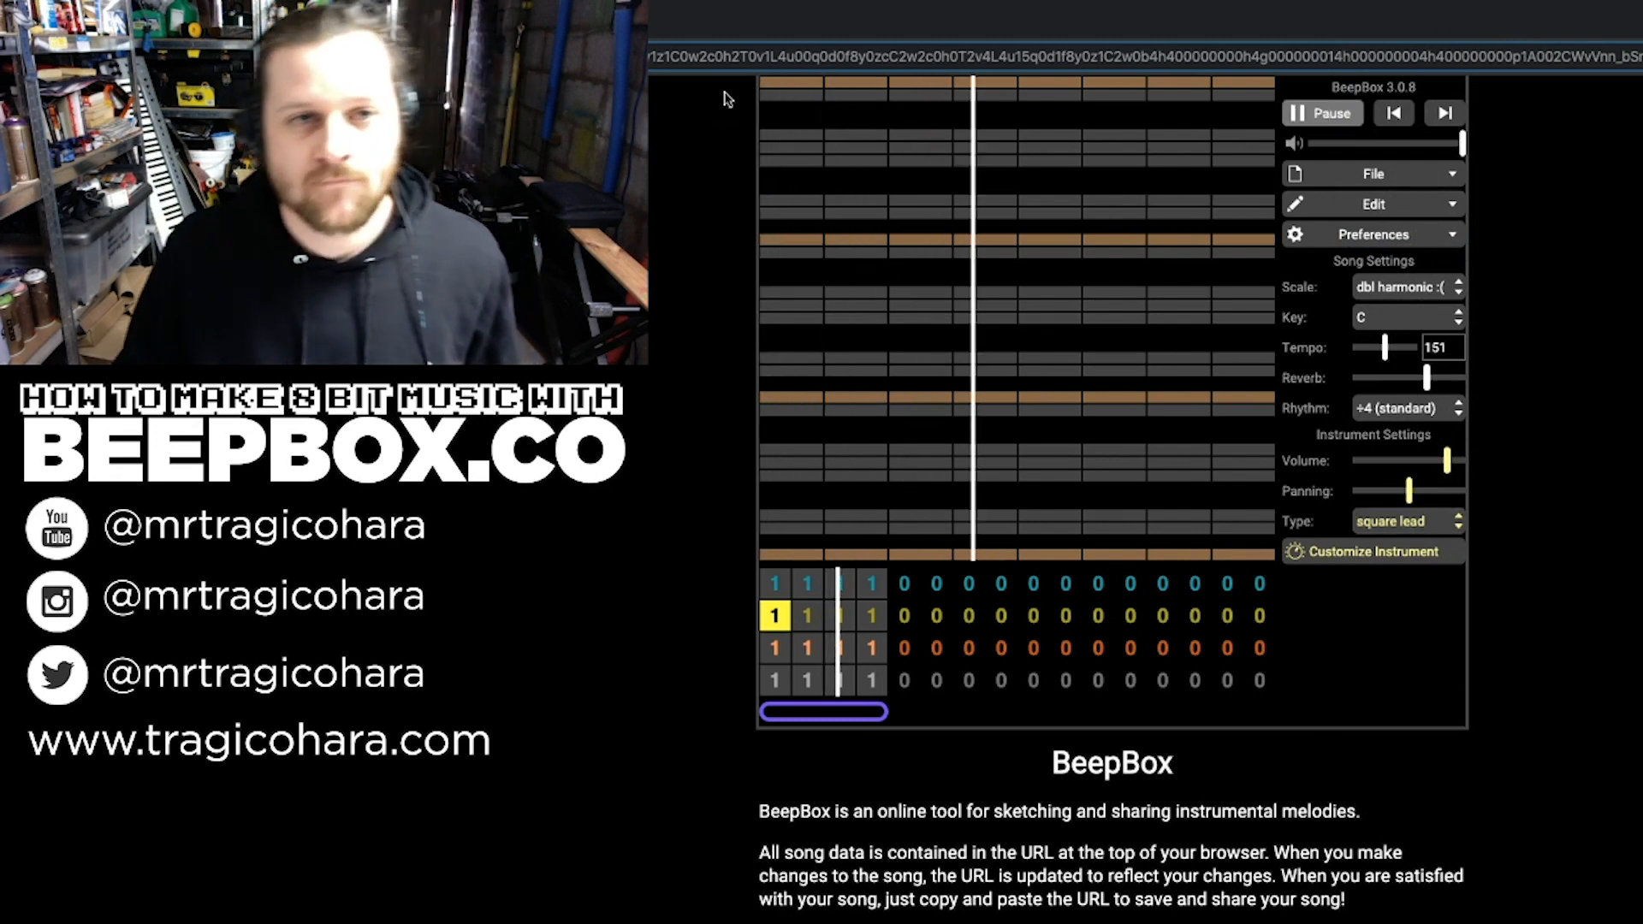
Step: Try short half-beat notes on beat 1 in the top two scale rows, then remove them all
click(779, 84)
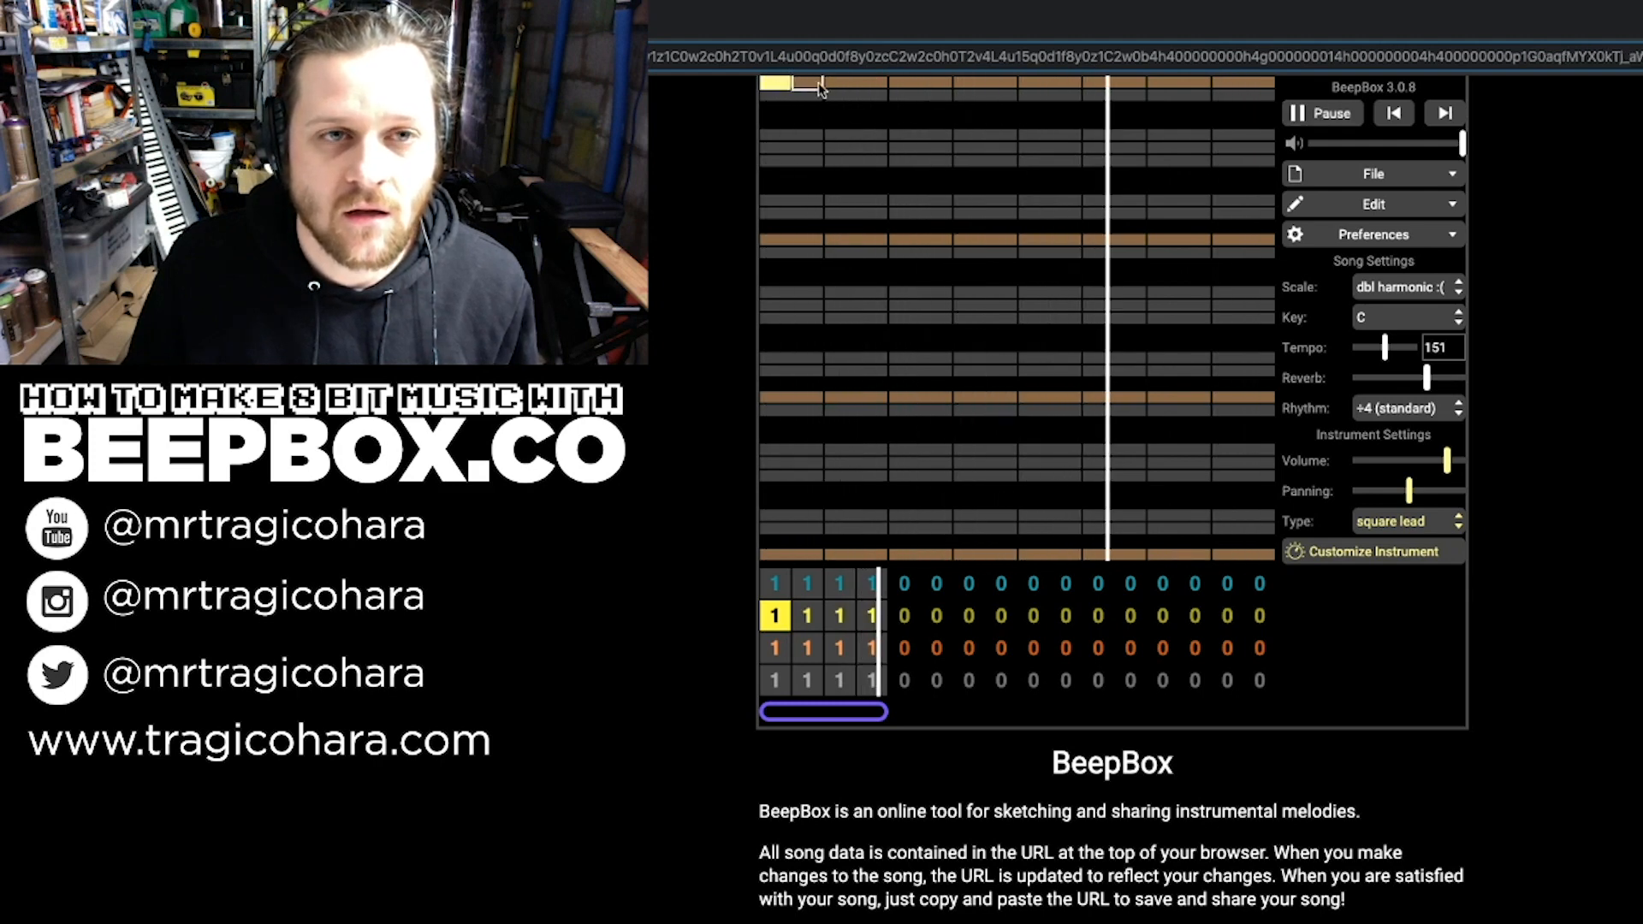
click(810, 86)
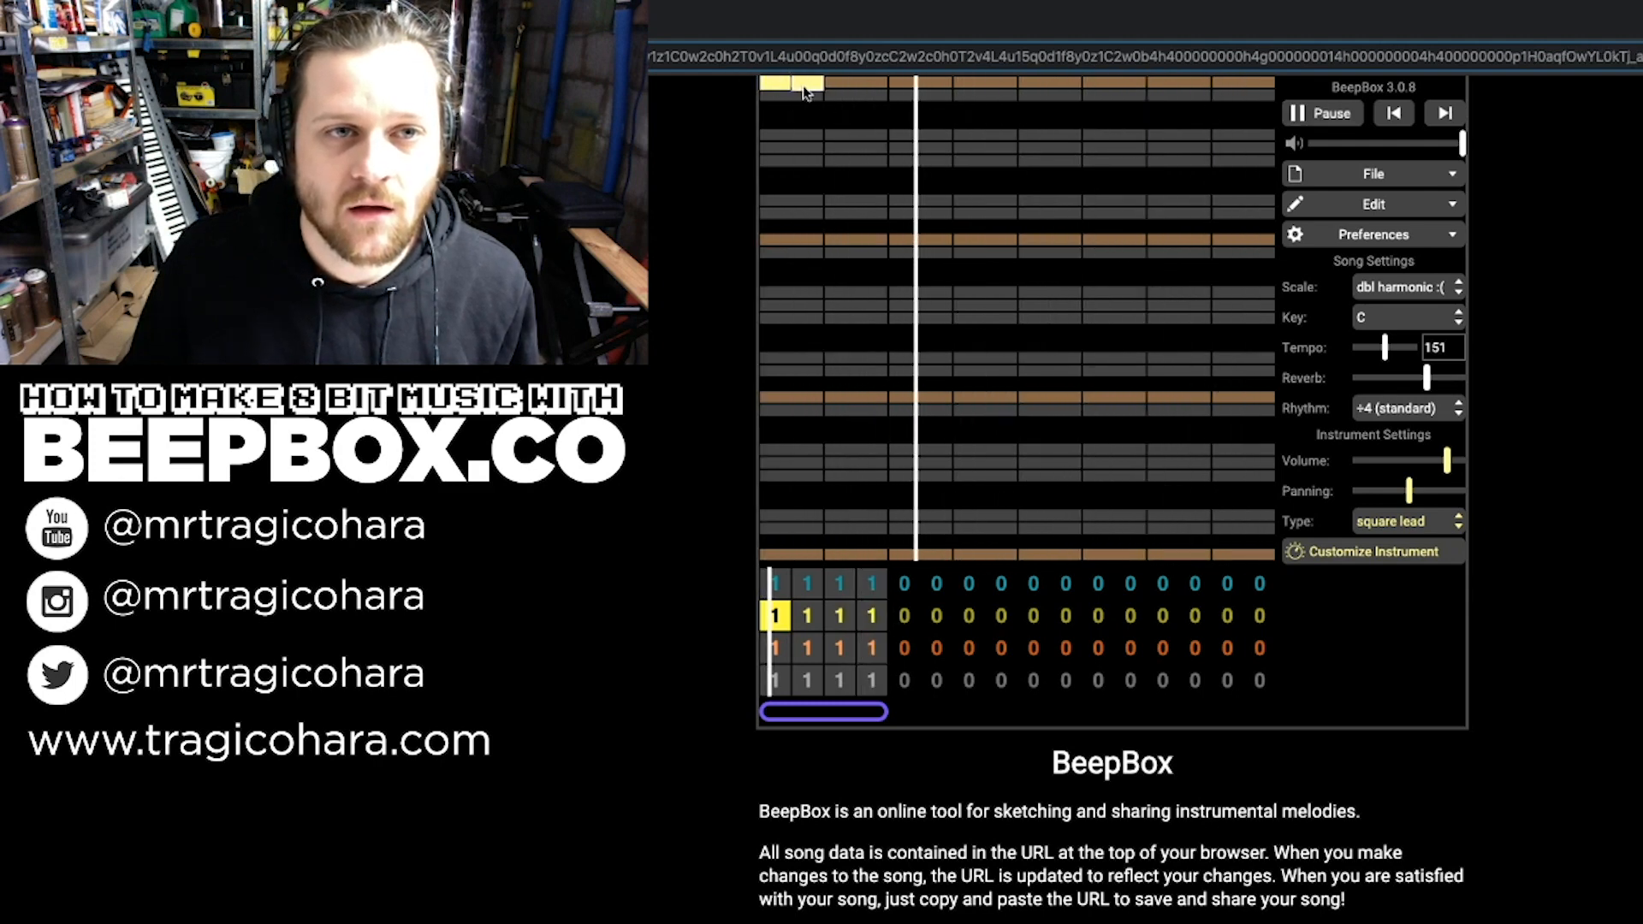
click(773, 85)
click(806, 85)
click(776, 95)
click(808, 95)
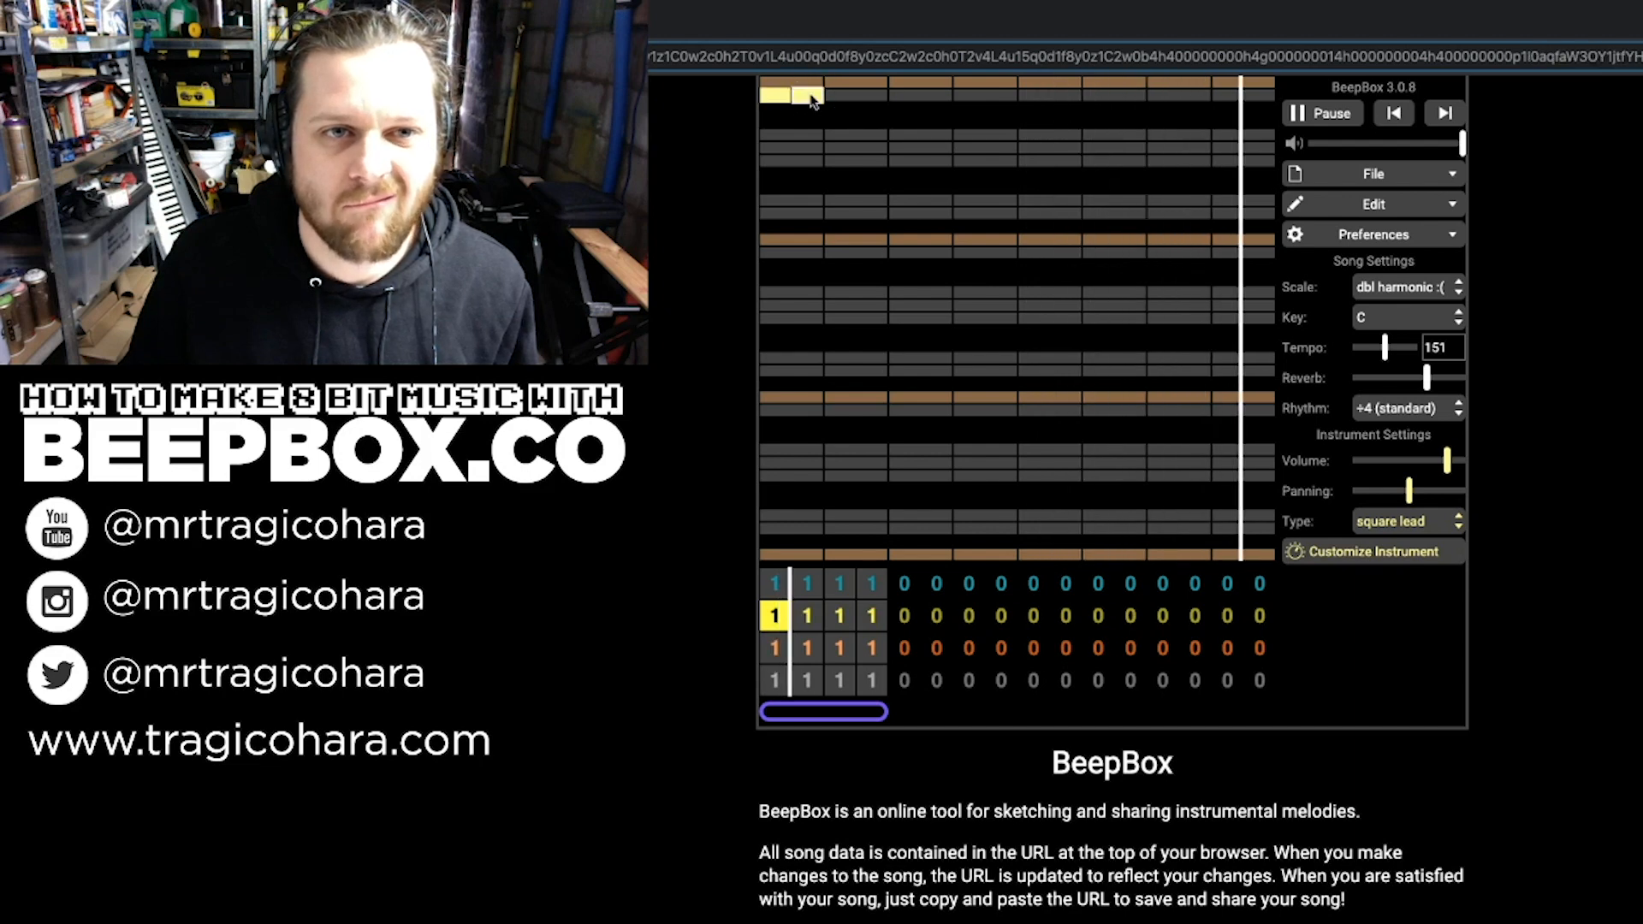
click(807, 96)
click(773, 96)
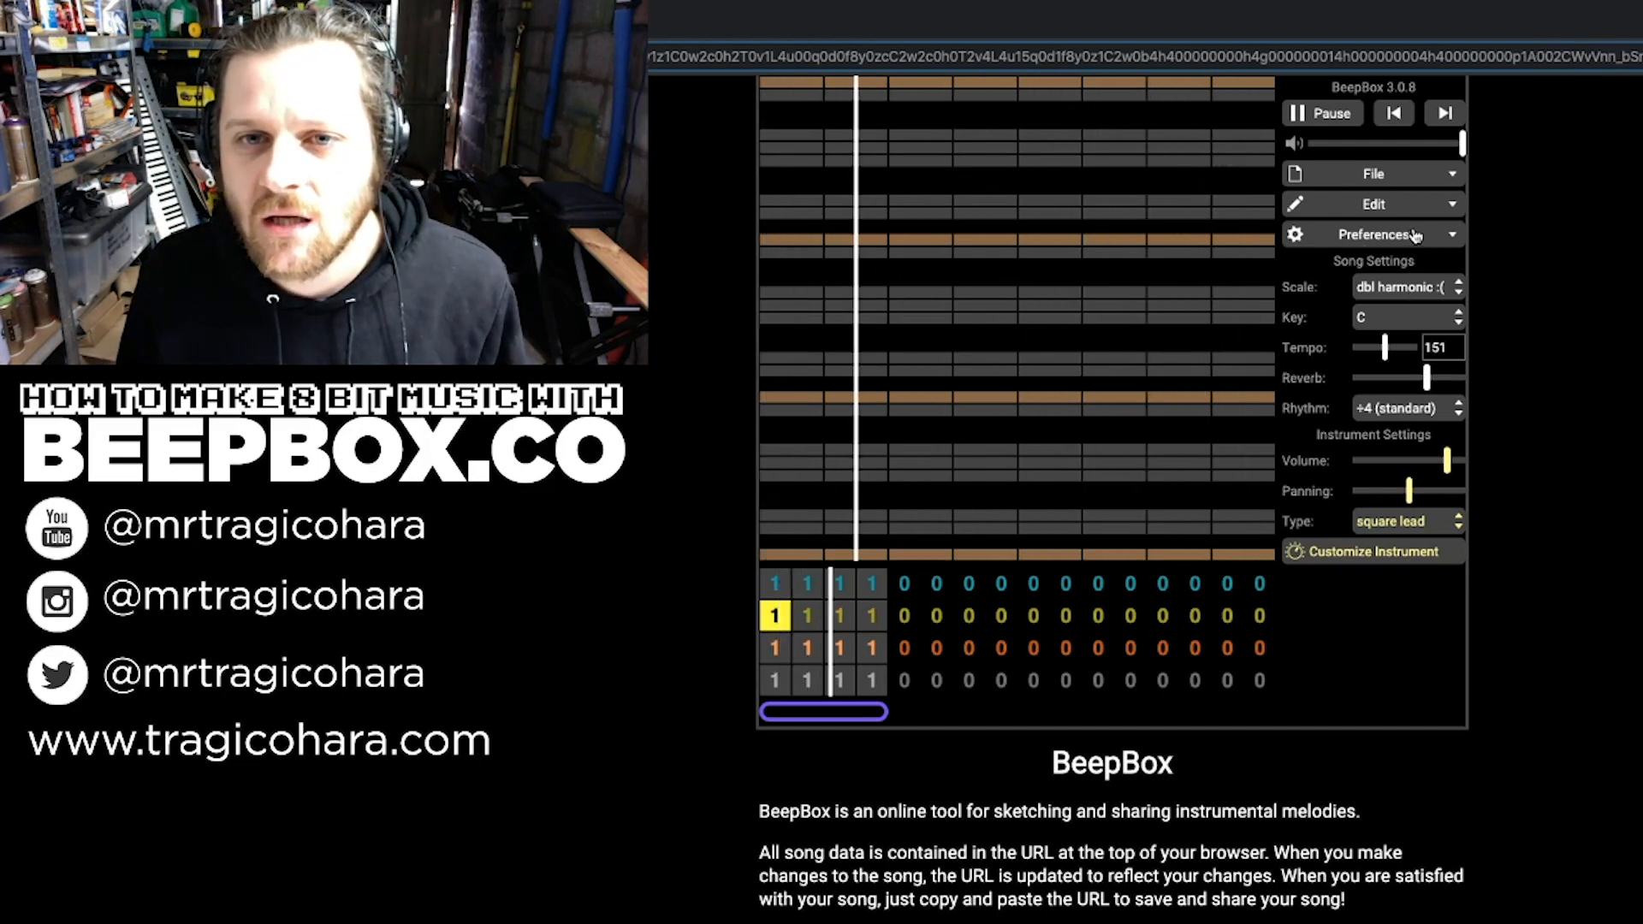
Step: Set the instrument type to triangle wave and place half-beat notes at the start of beats 1 to 4, descending through the top four scale rows
click(1425, 521)
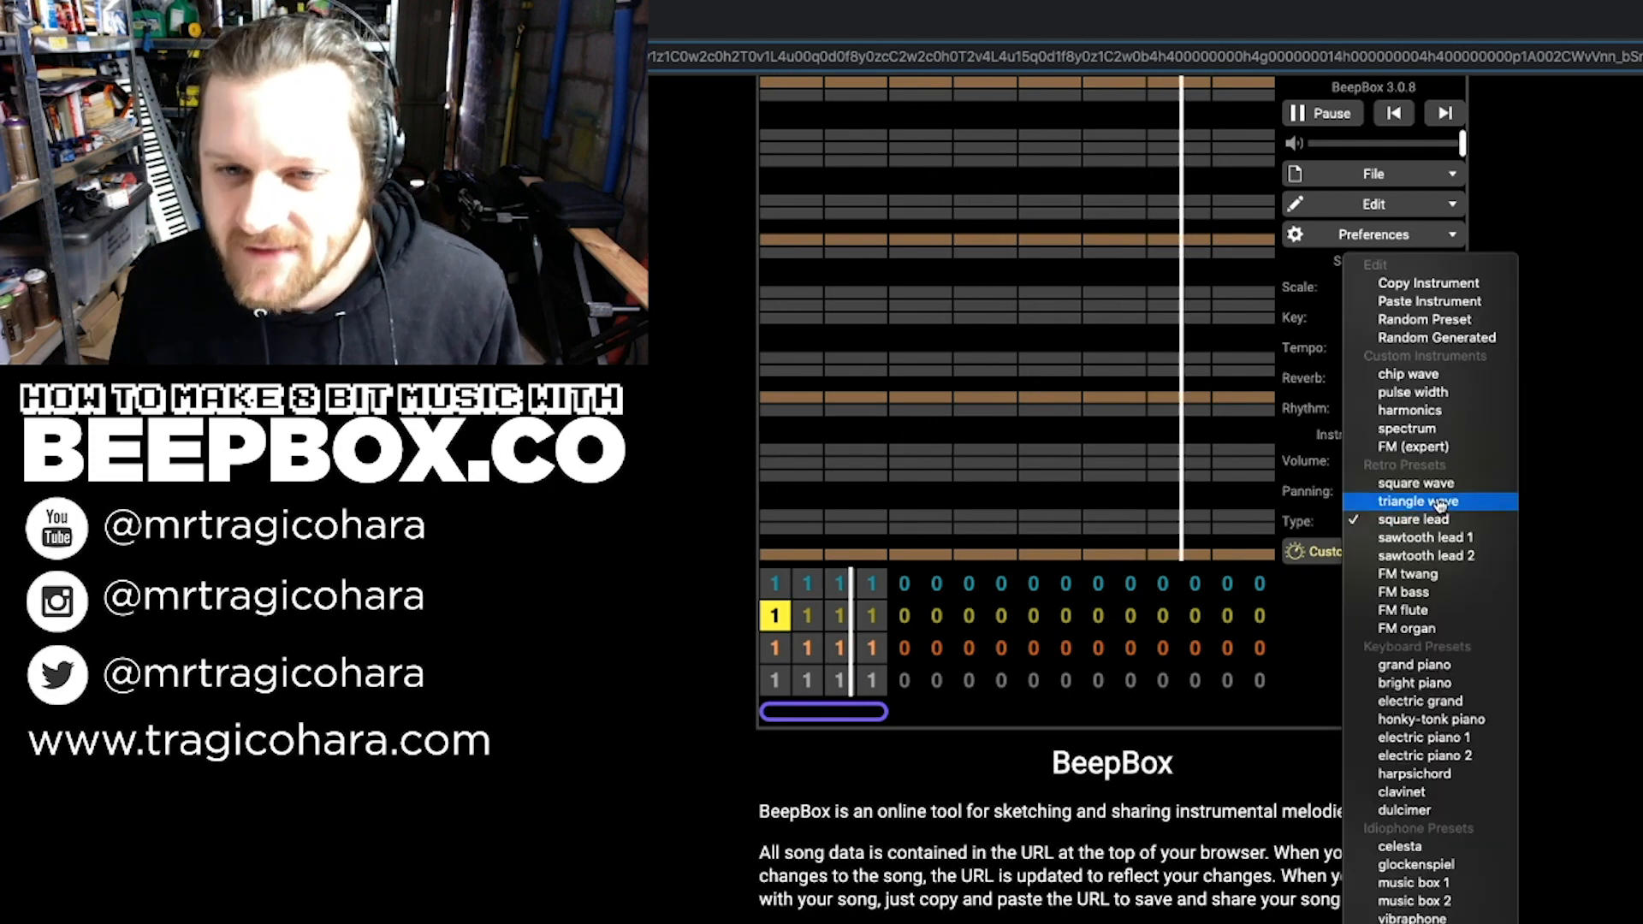
click(1437, 501)
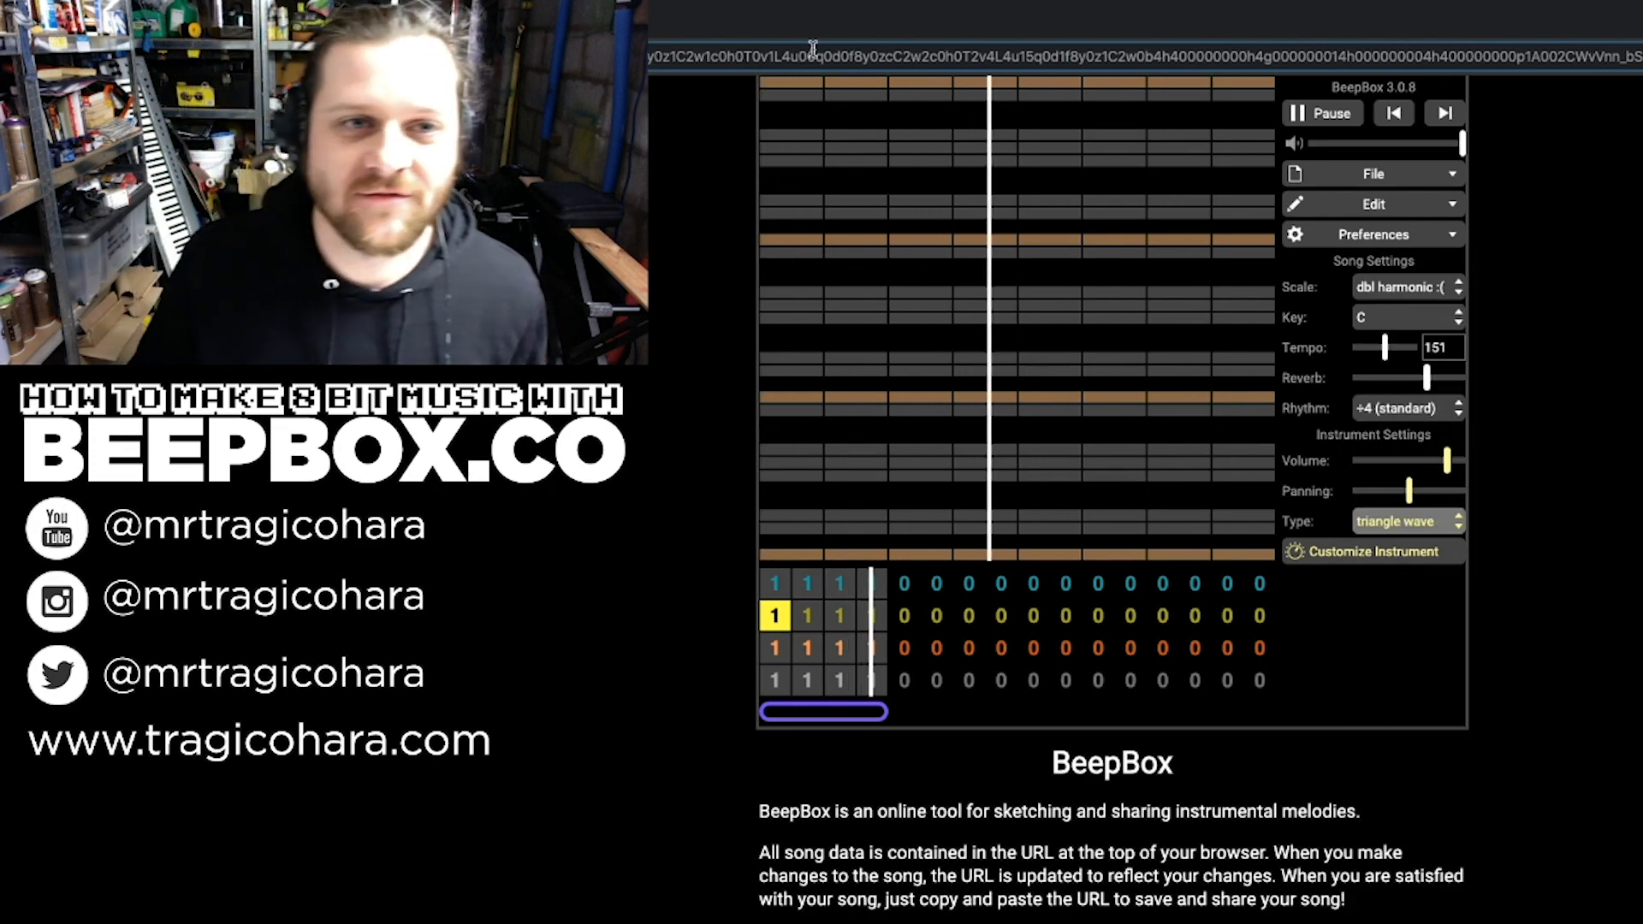
click(785, 86)
click(839, 94)
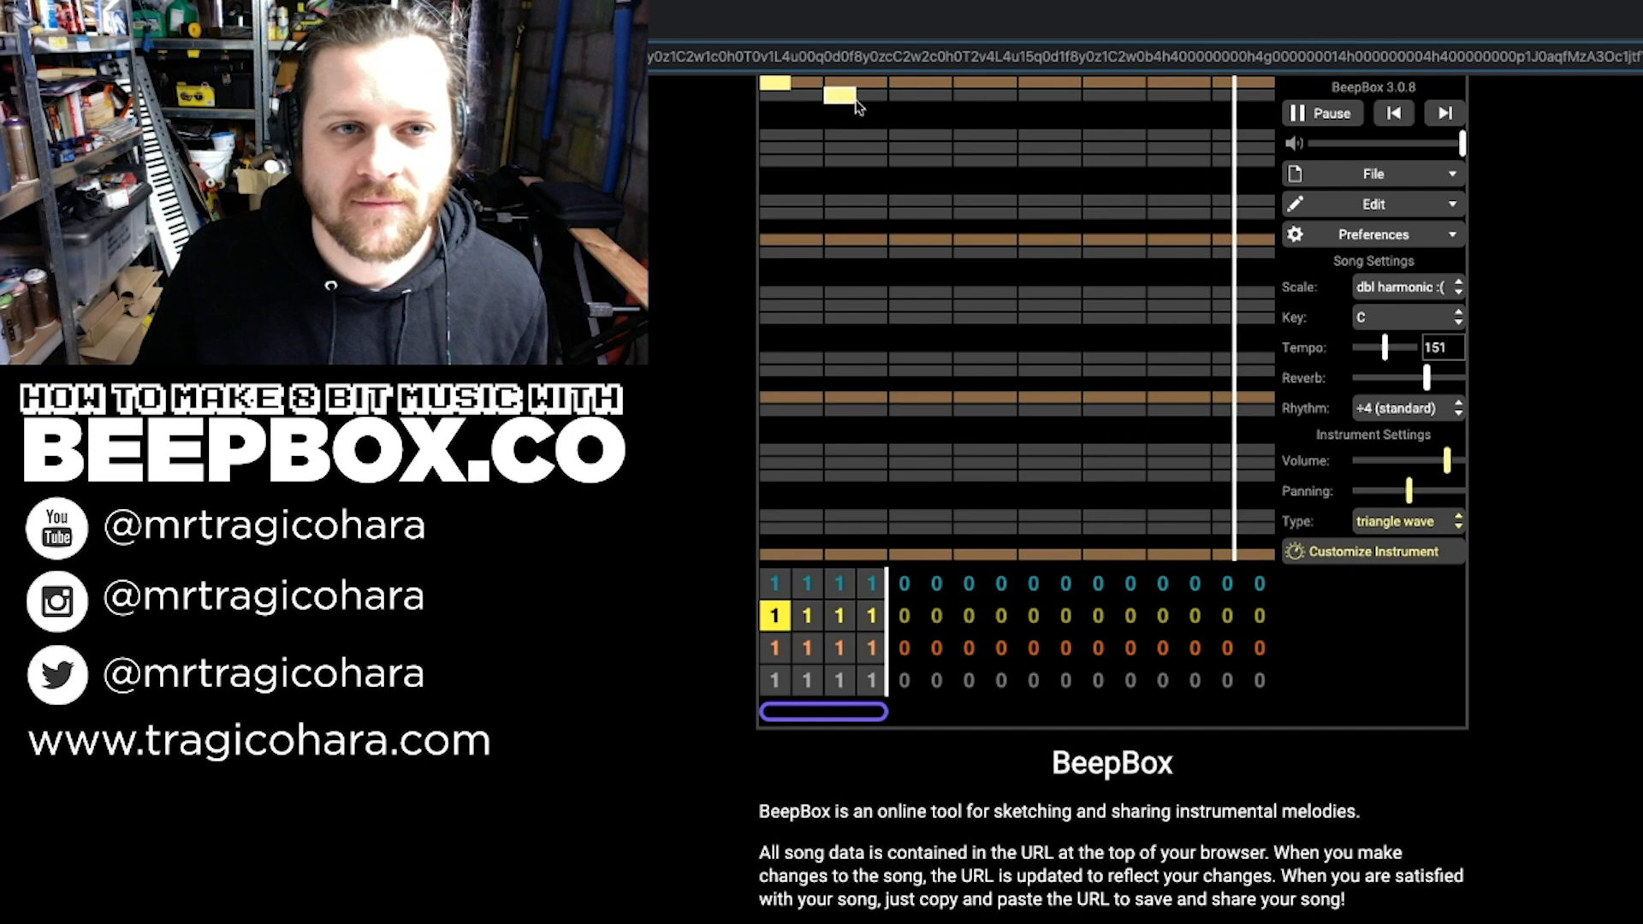
click(899, 135)
click(967, 148)
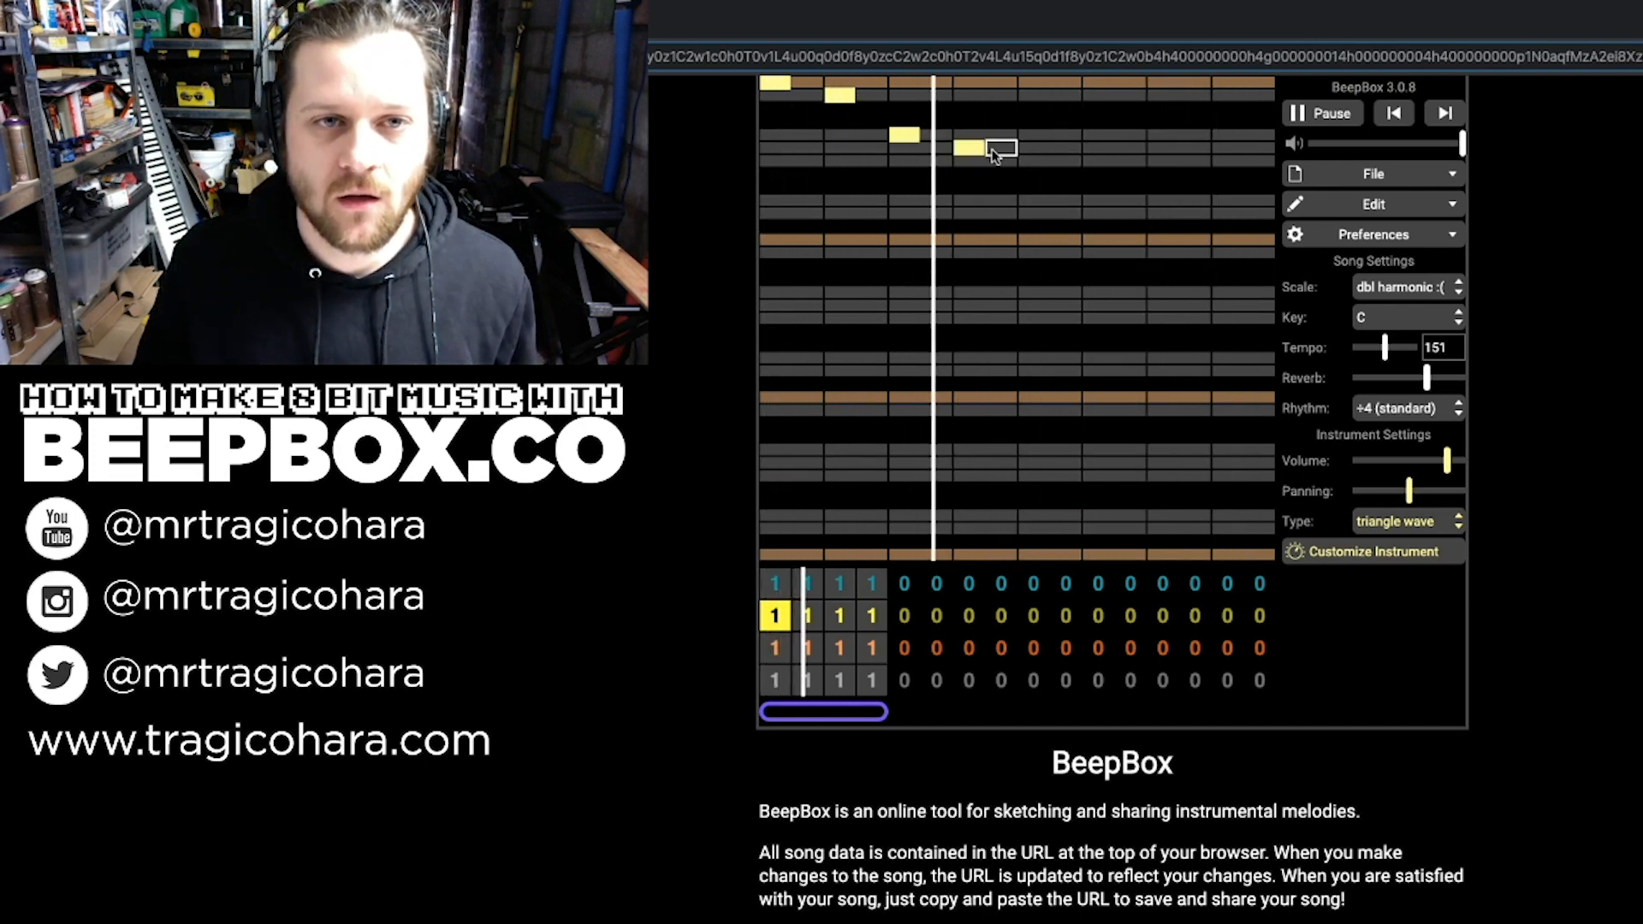
Step: Add five consecutive half-beat notes from beat 5 to mid-beat 7, alternating between the fifth and fourth scale rows from the top
click(1034, 160)
click(1065, 147)
click(1098, 160)
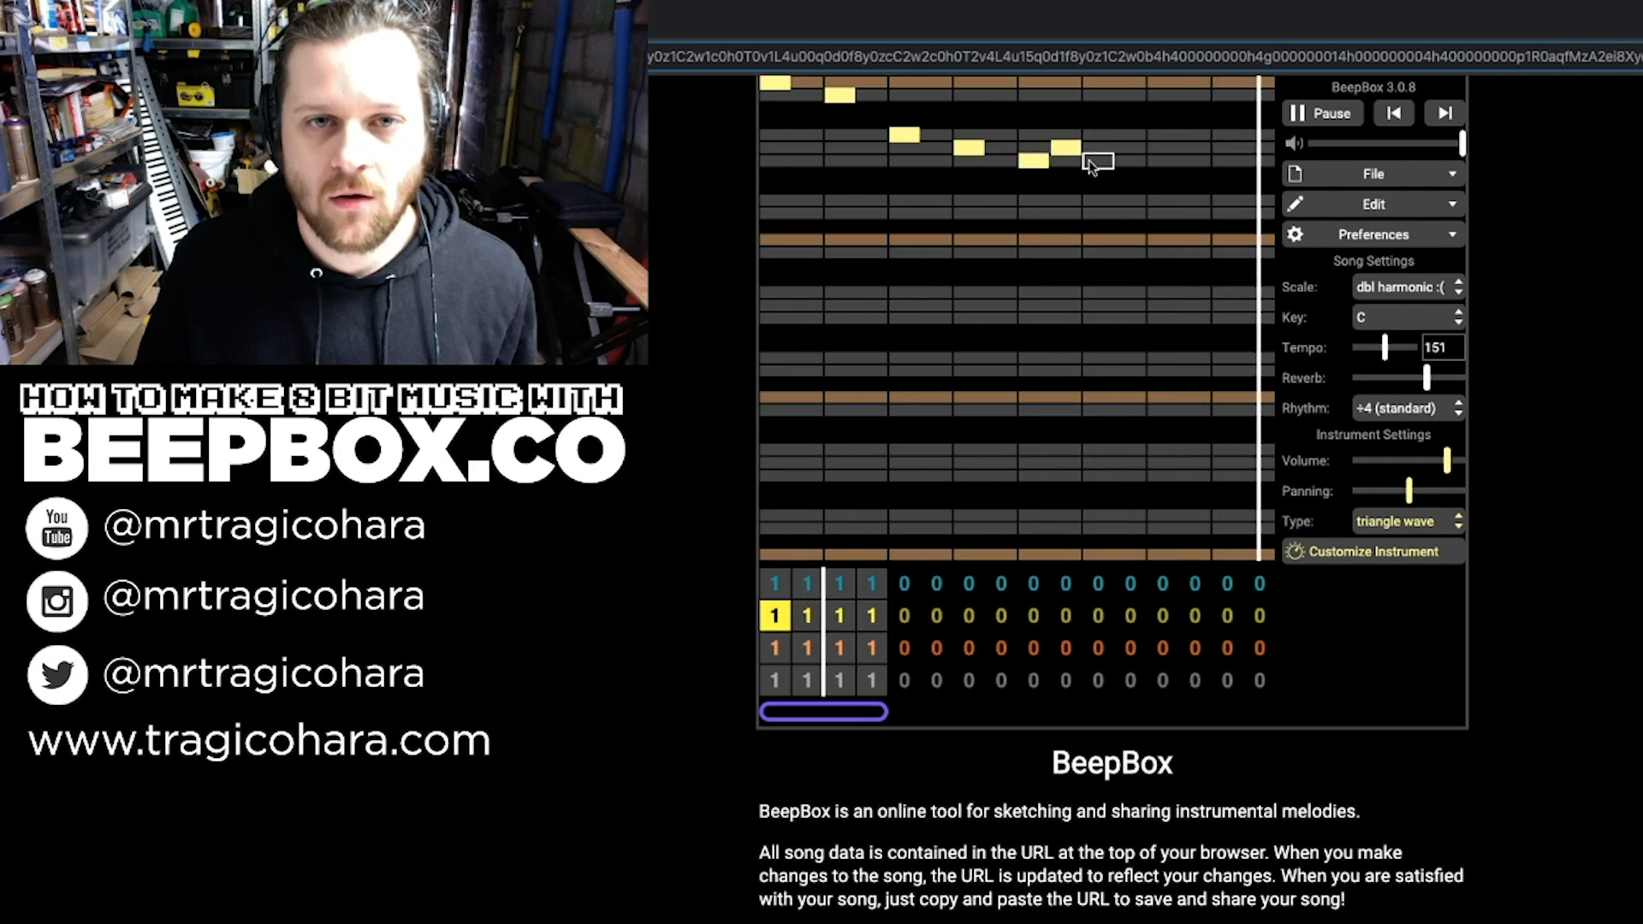
click(1128, 149)
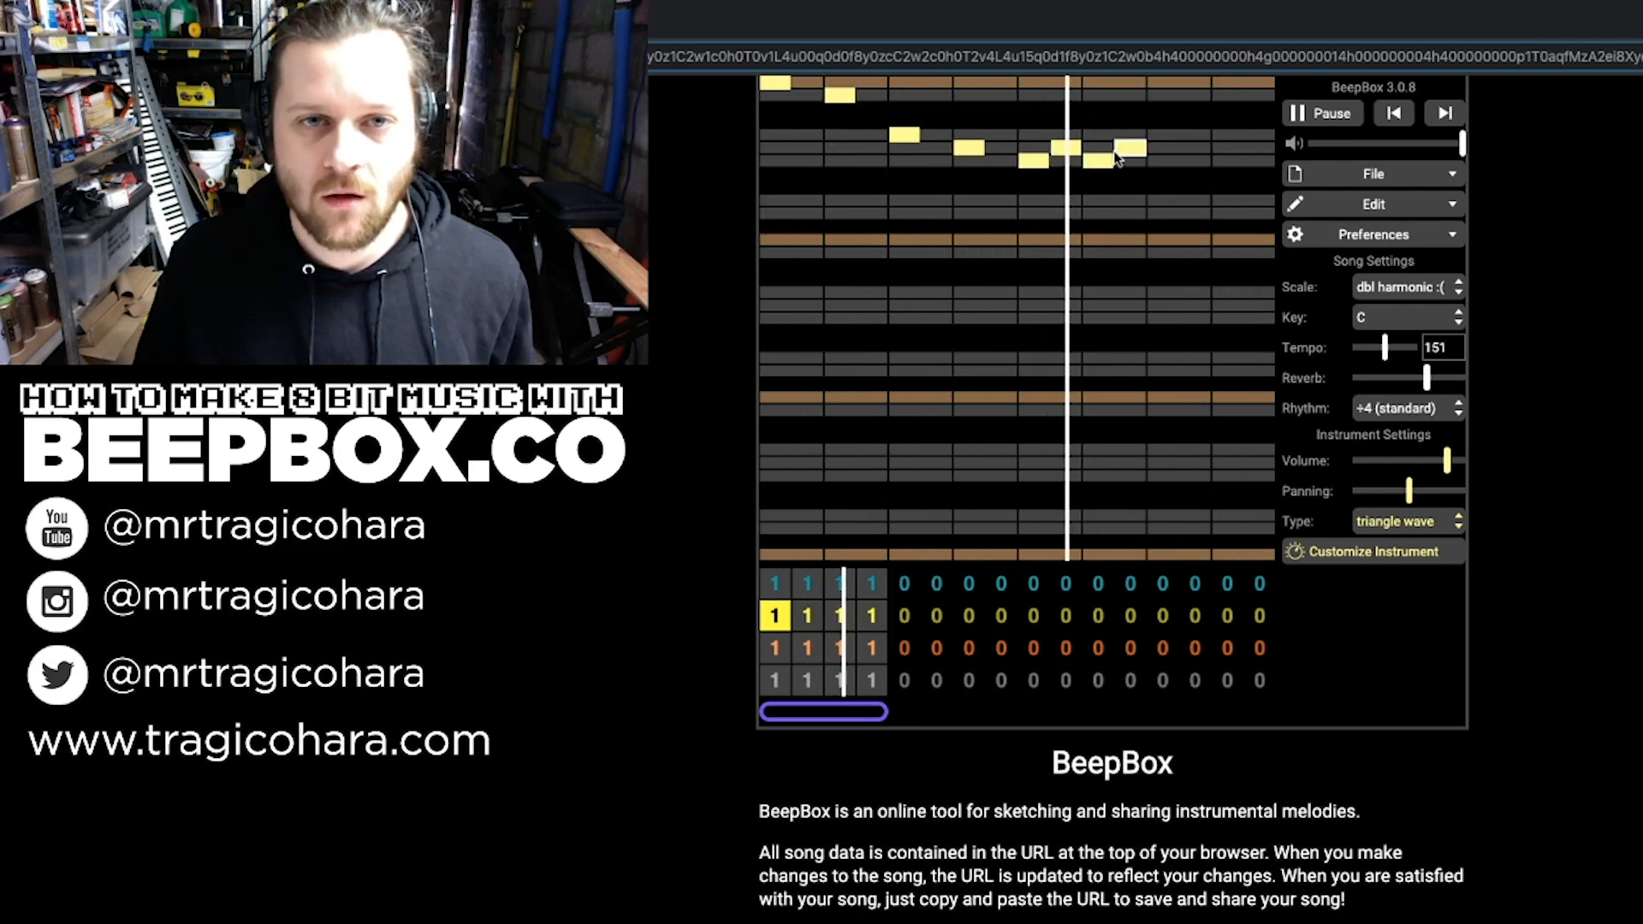
click(1161, 160)
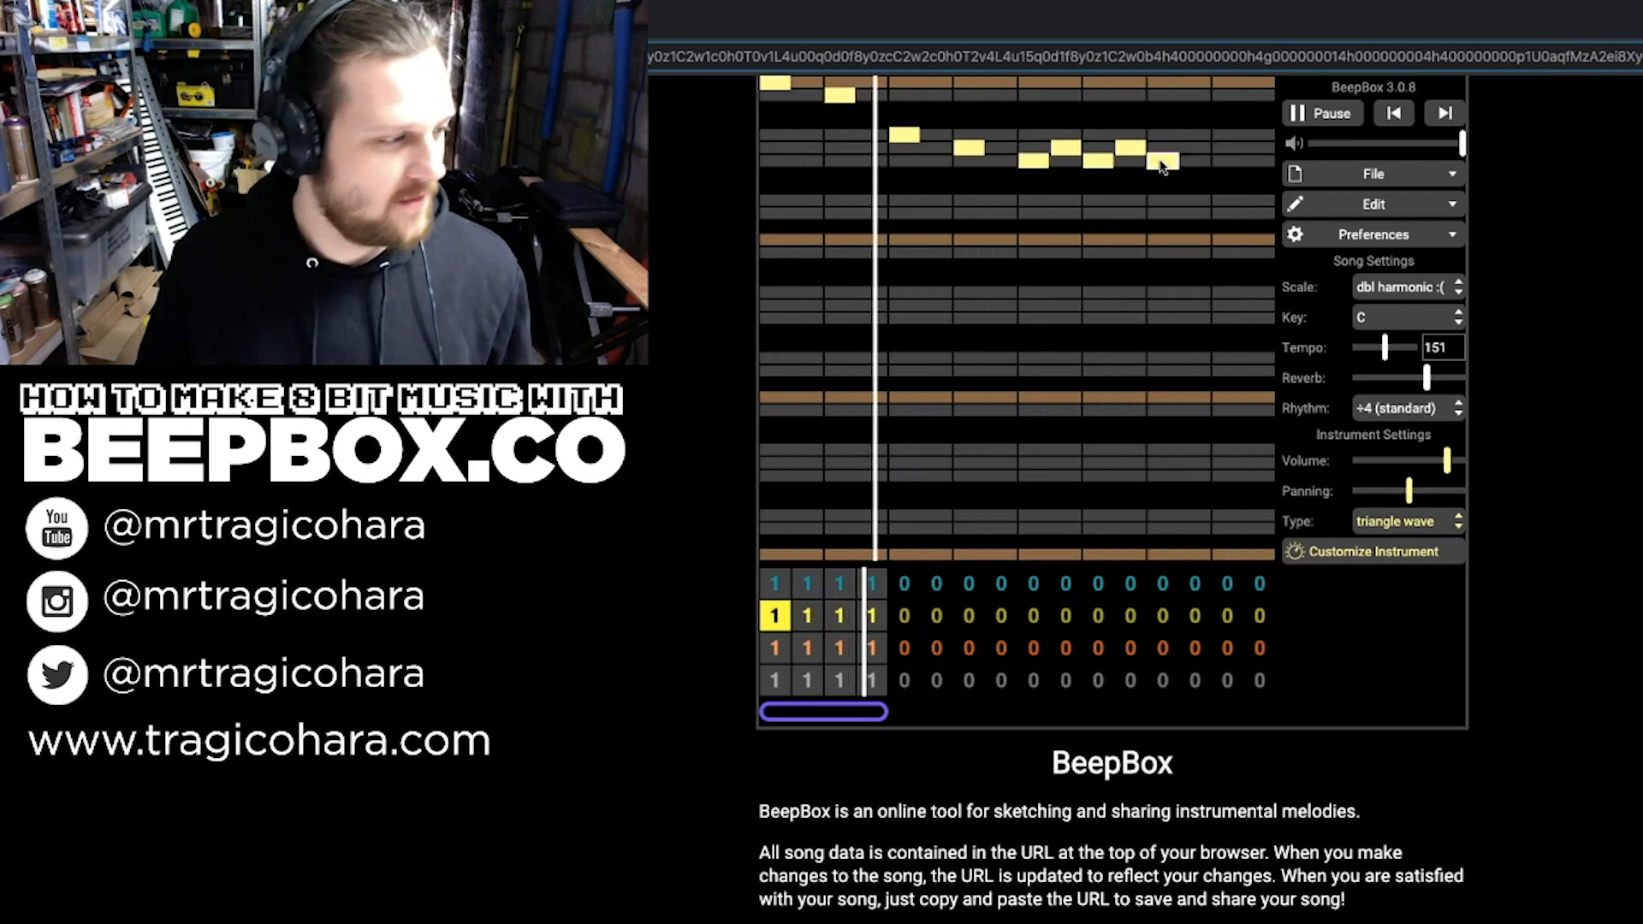
Step: Add a half-beat note at the start of beat 8 in the sixth scale row from the top, then stop playback
click(1194, 201)
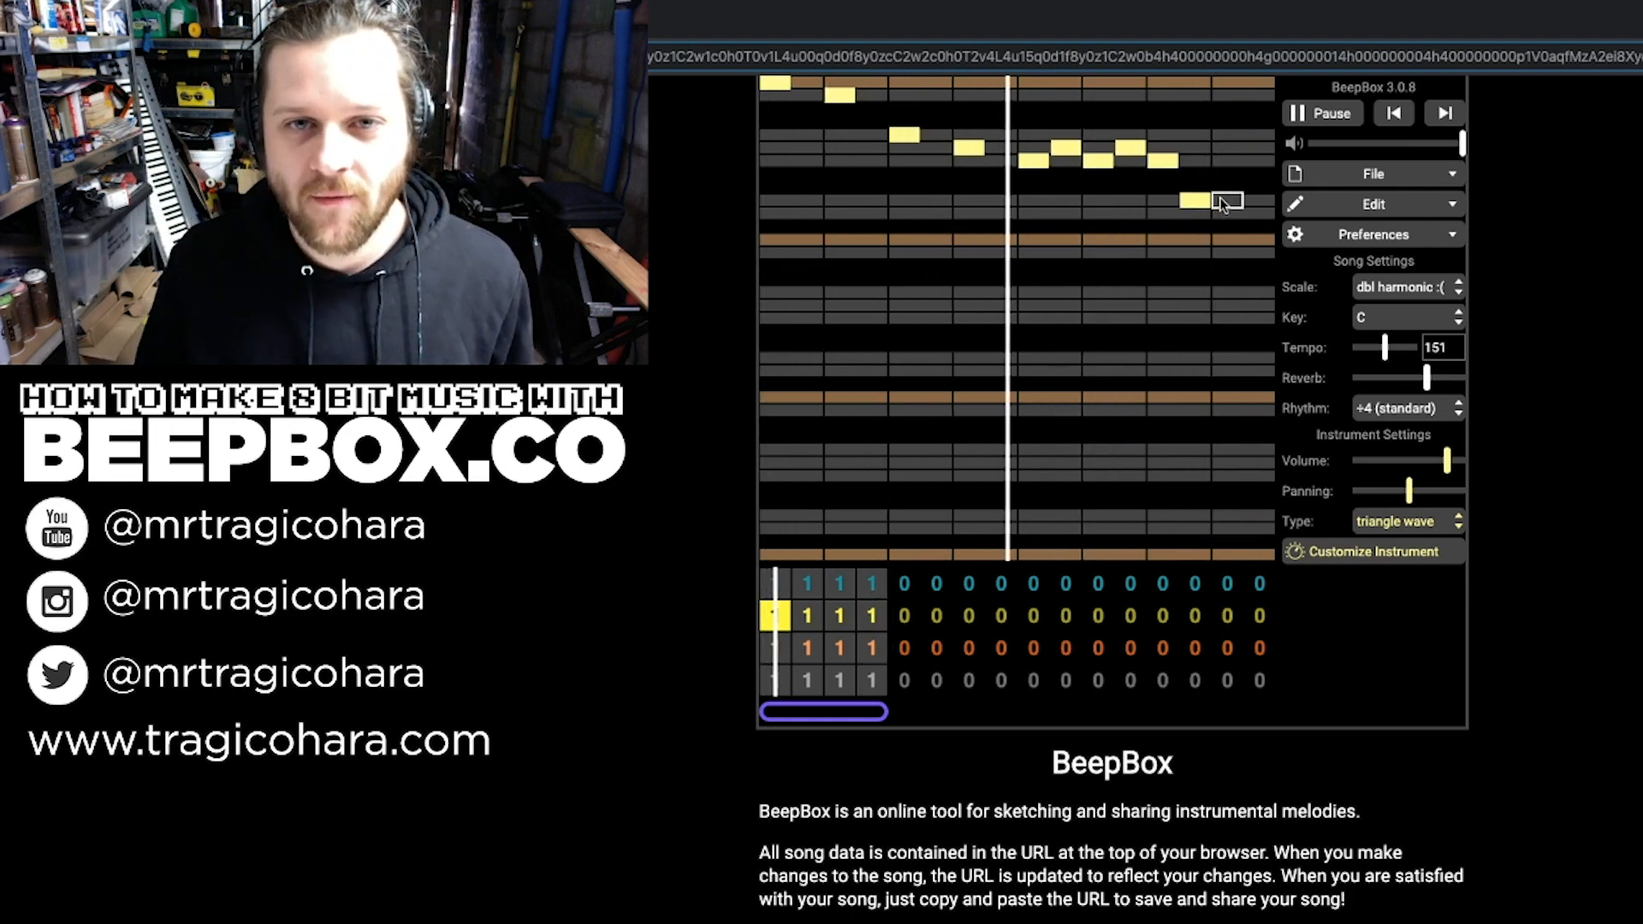
click(1204, 203)
click(1235, 203)
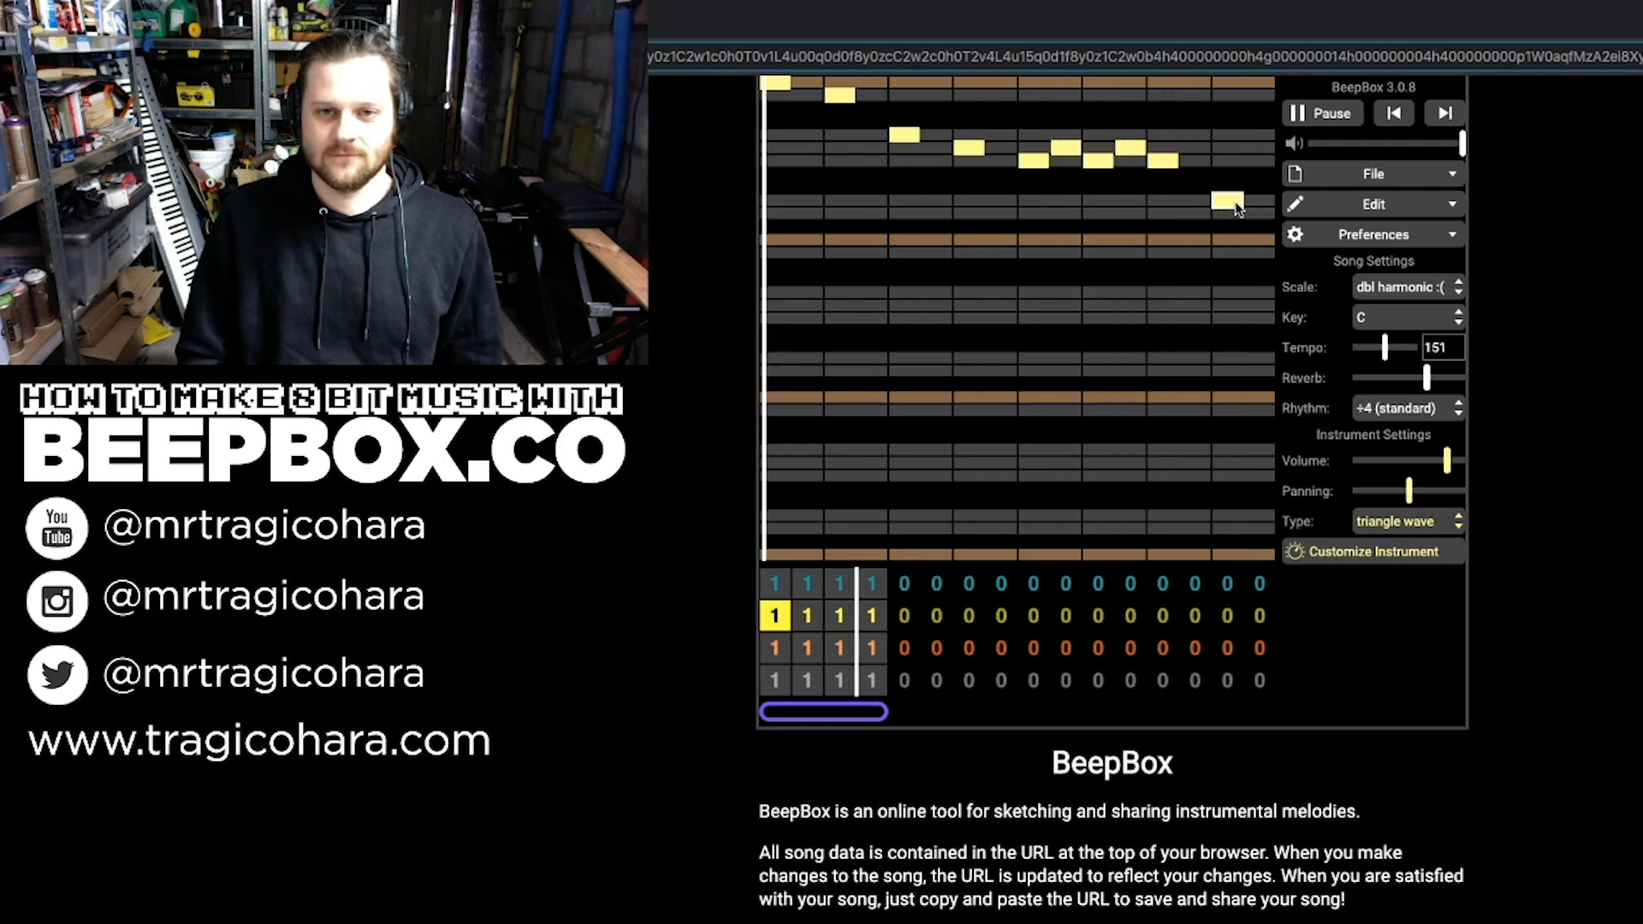
click(1322, 114)
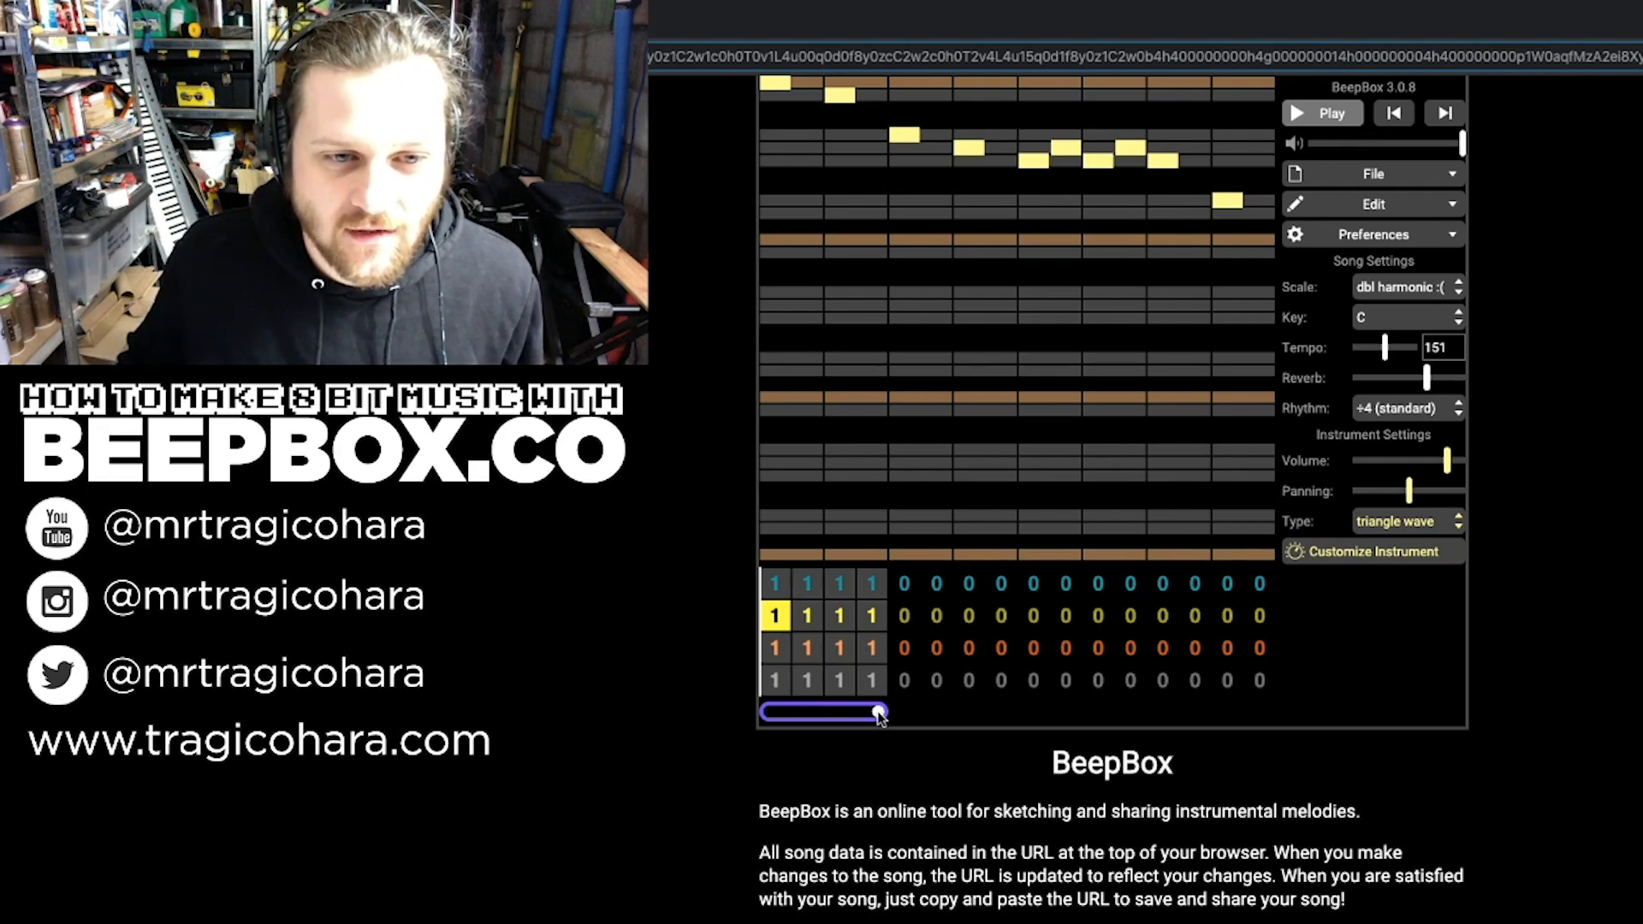
Step: Assign pattern 2 to the third bar of the noise channel
click(840, 682)
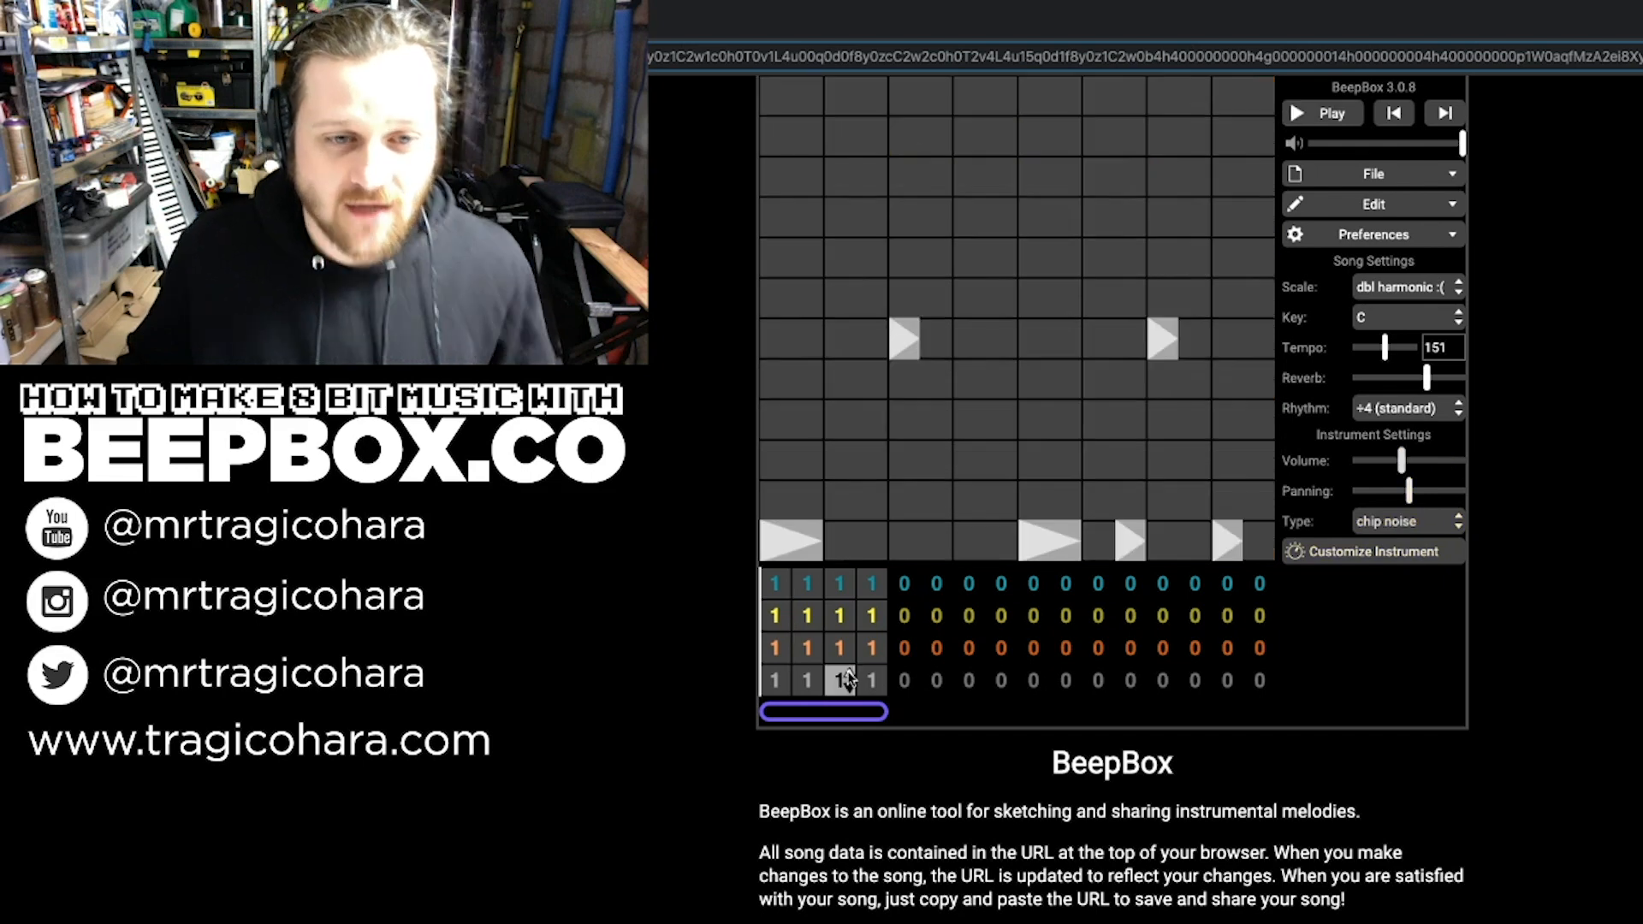
key(2)
click(849, 687)
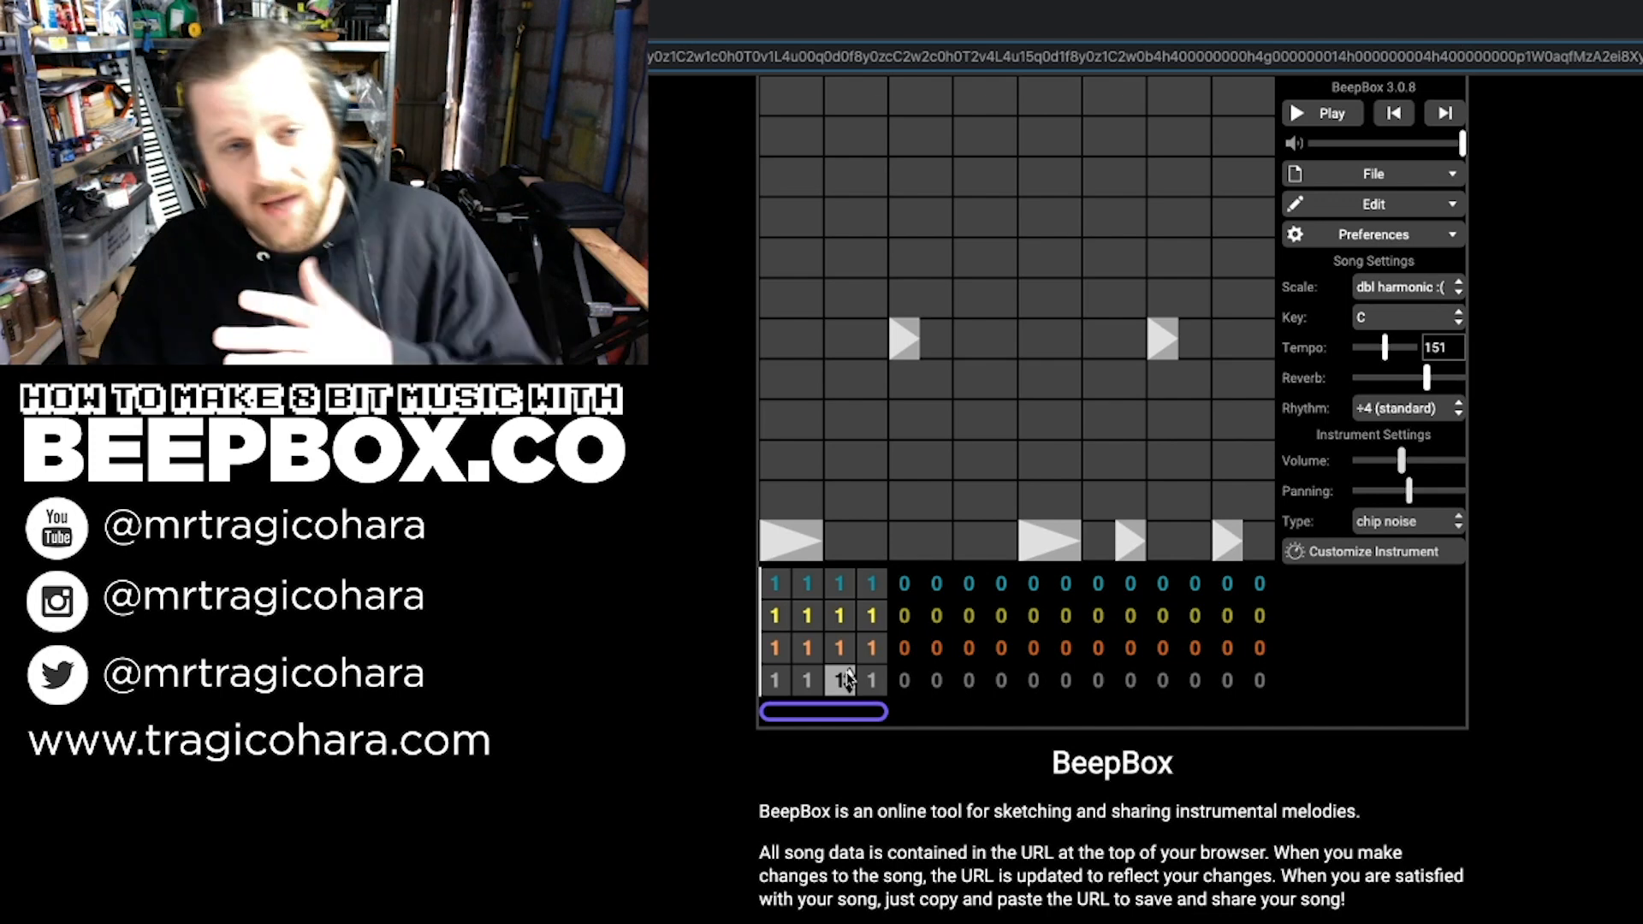
key(2)
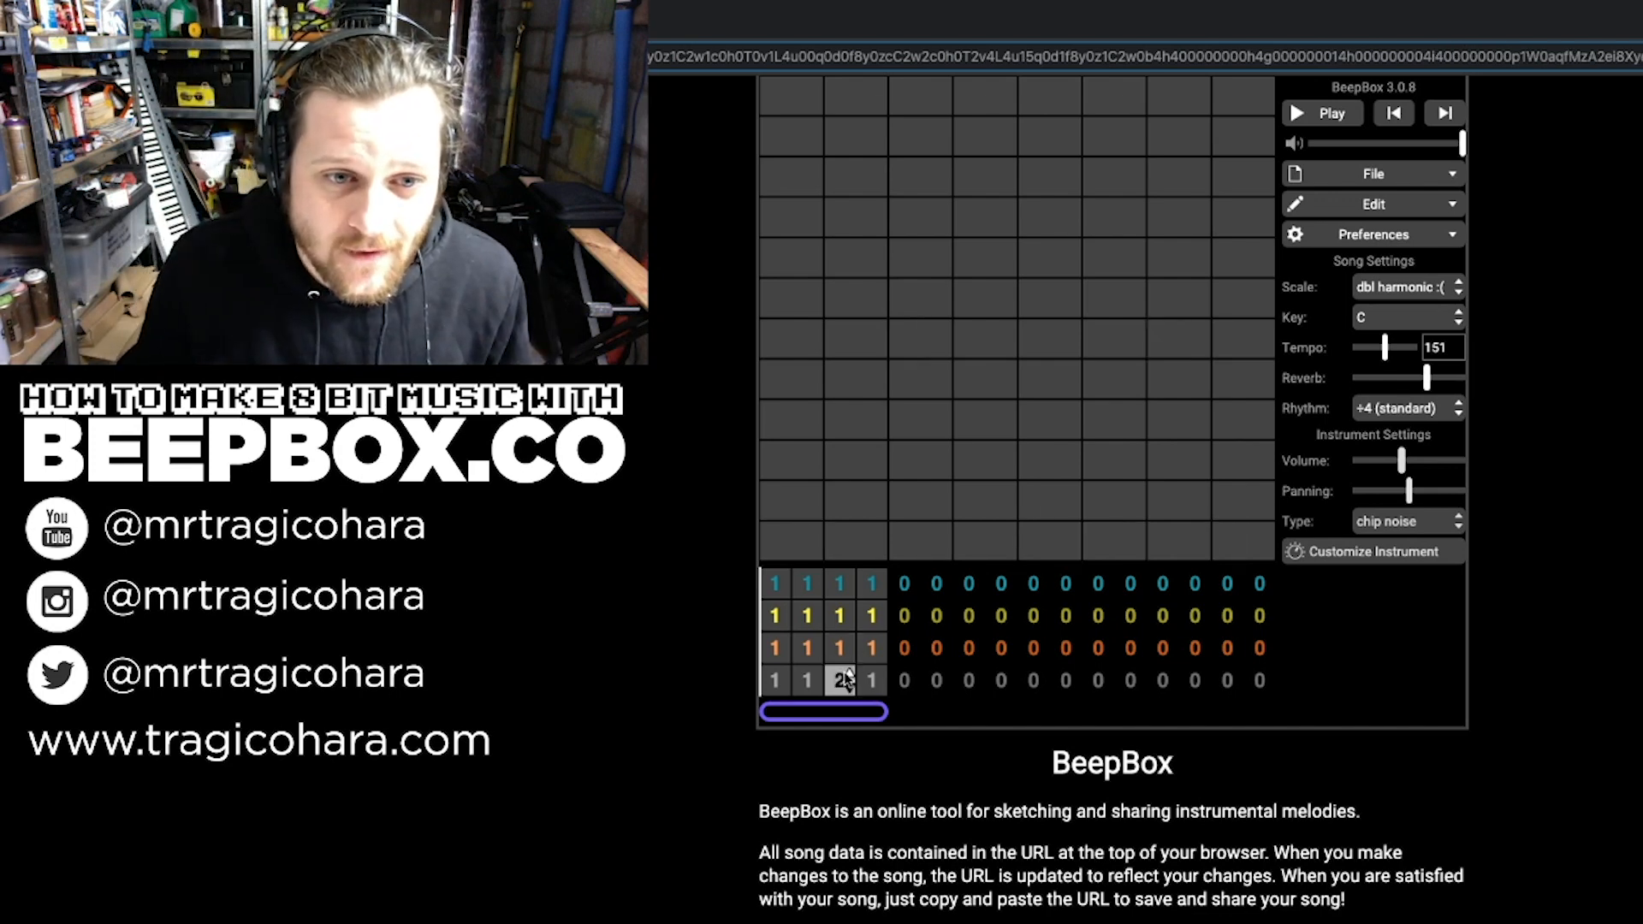
key(1)
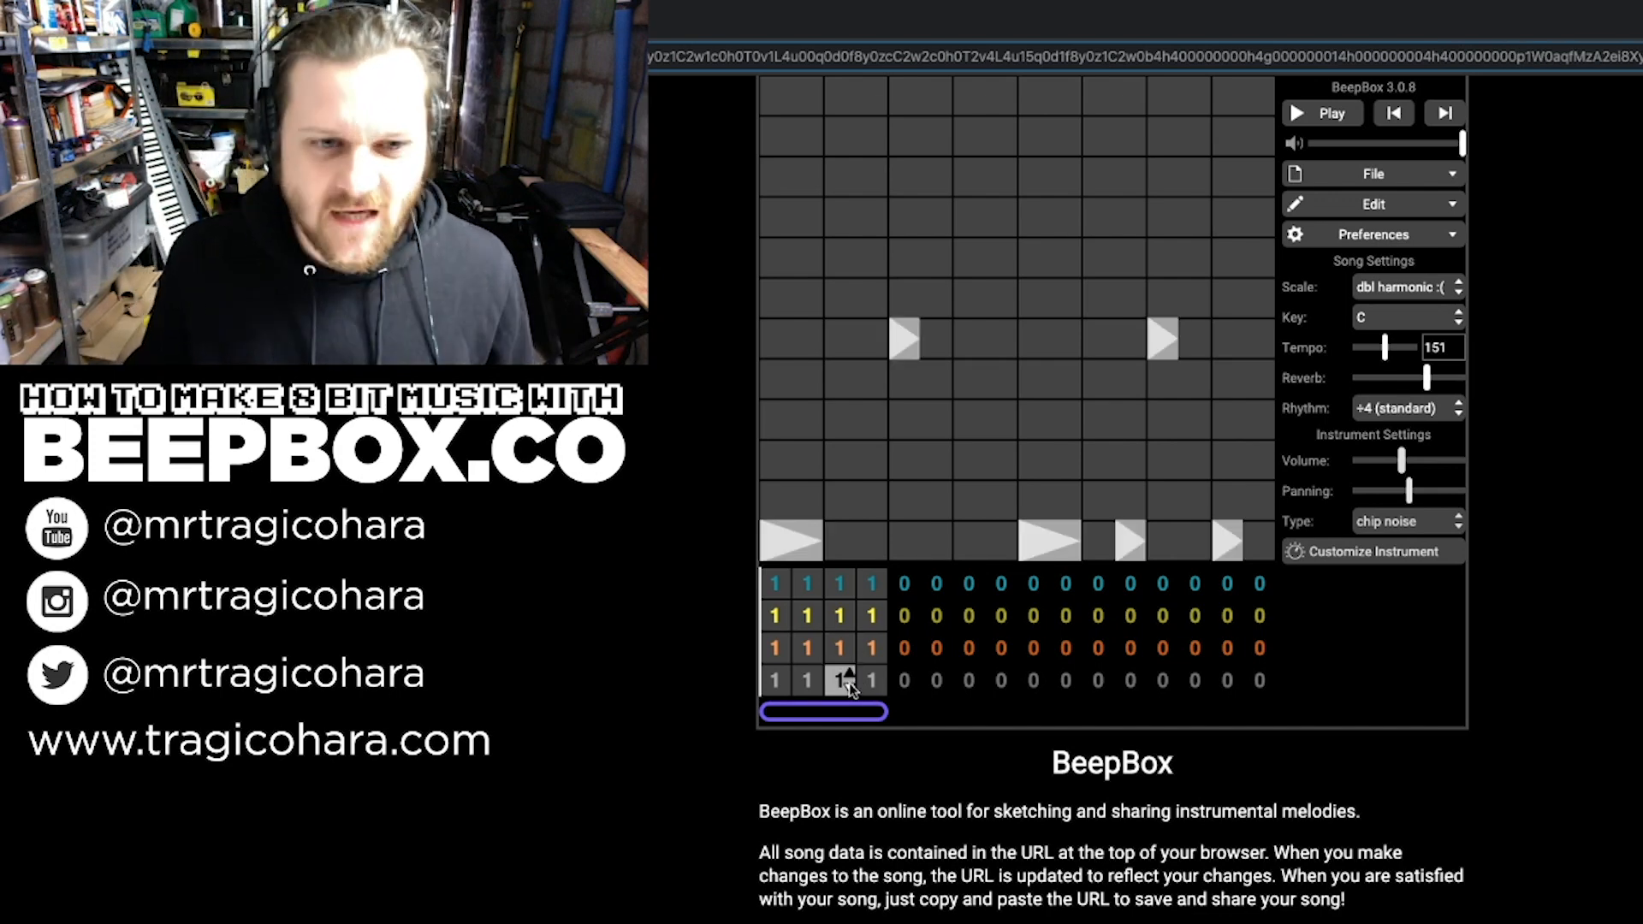
key(2)
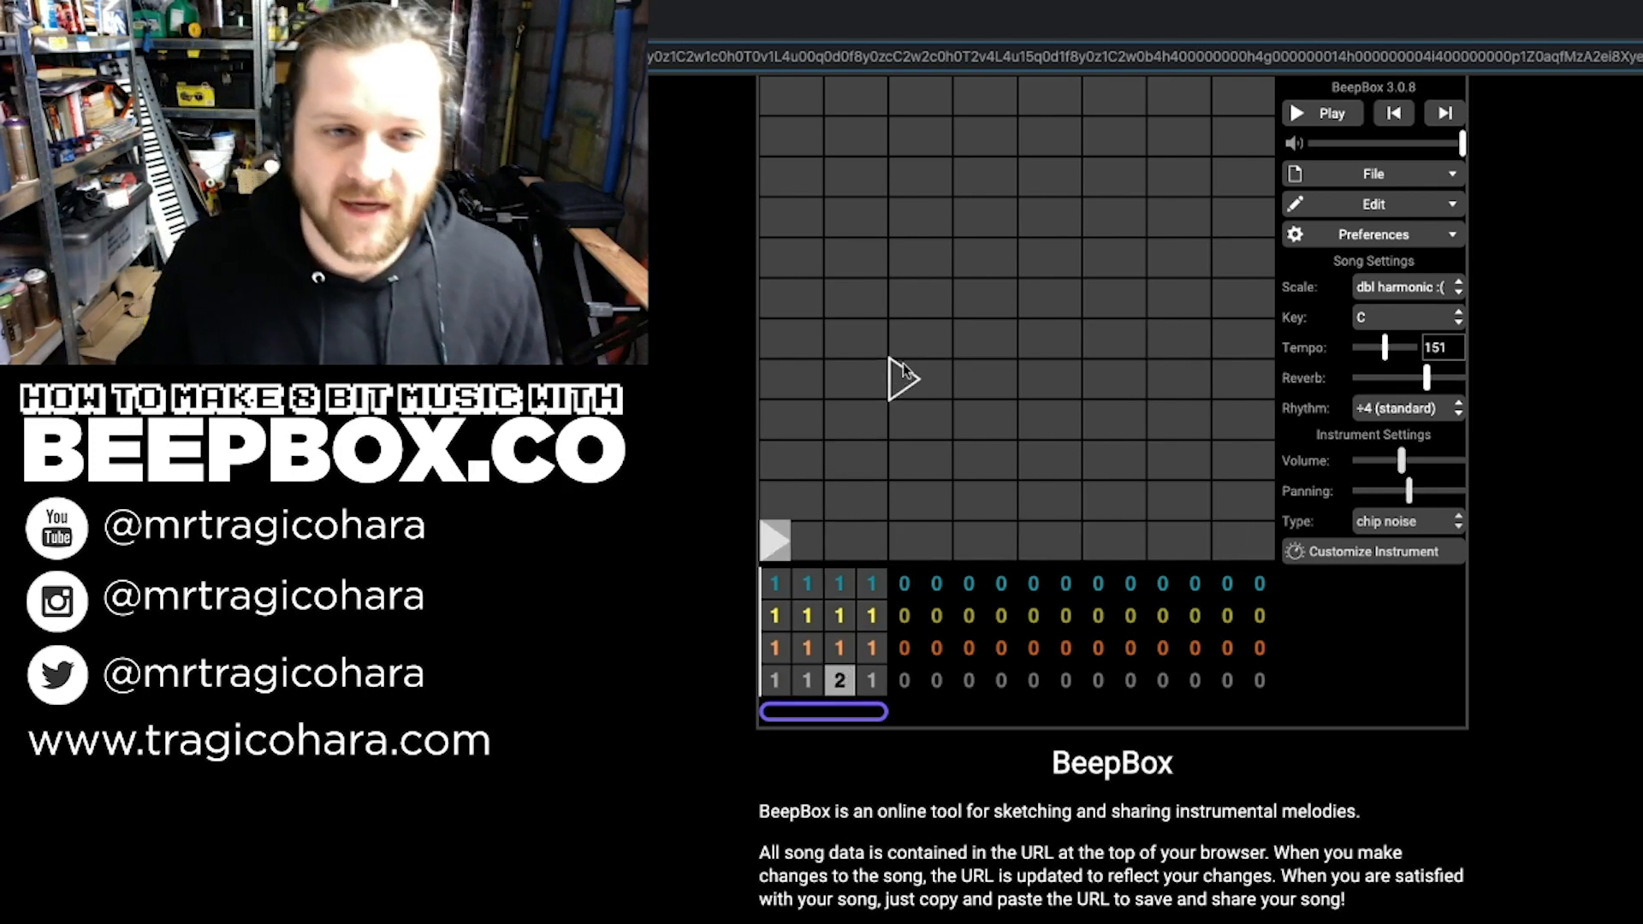
Step: Using drum pattern 1 as reference, enter pattern 2 hits: lowest row on beats 1 and 4, sixth row from the bottom on beats 3 and 6
click(815, 679)
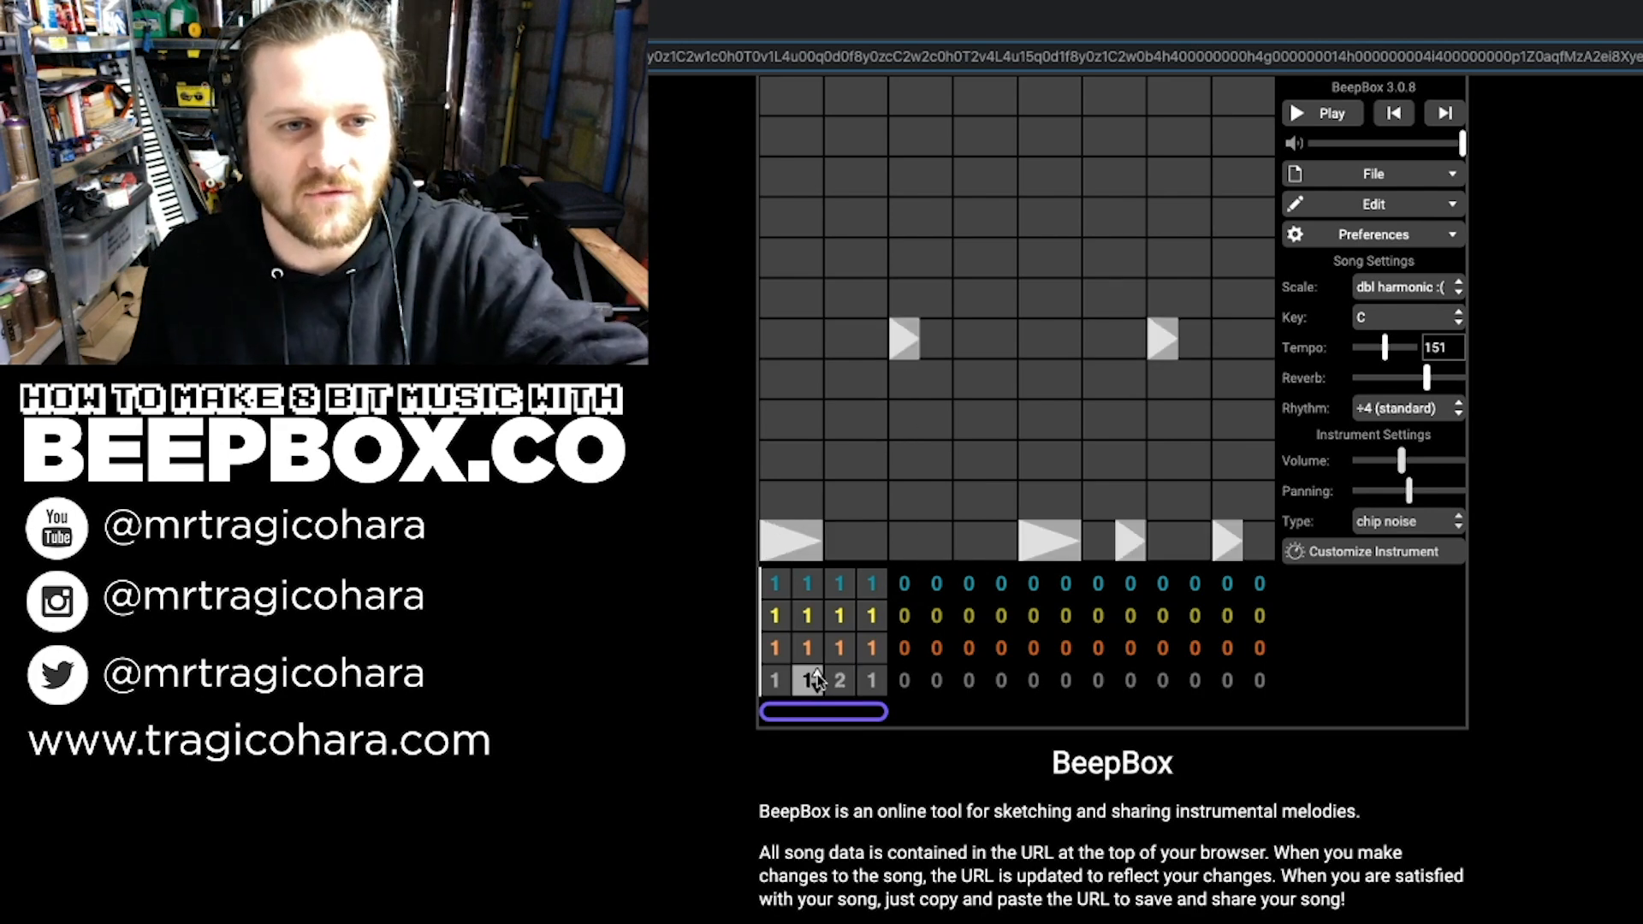
click(846, 681)
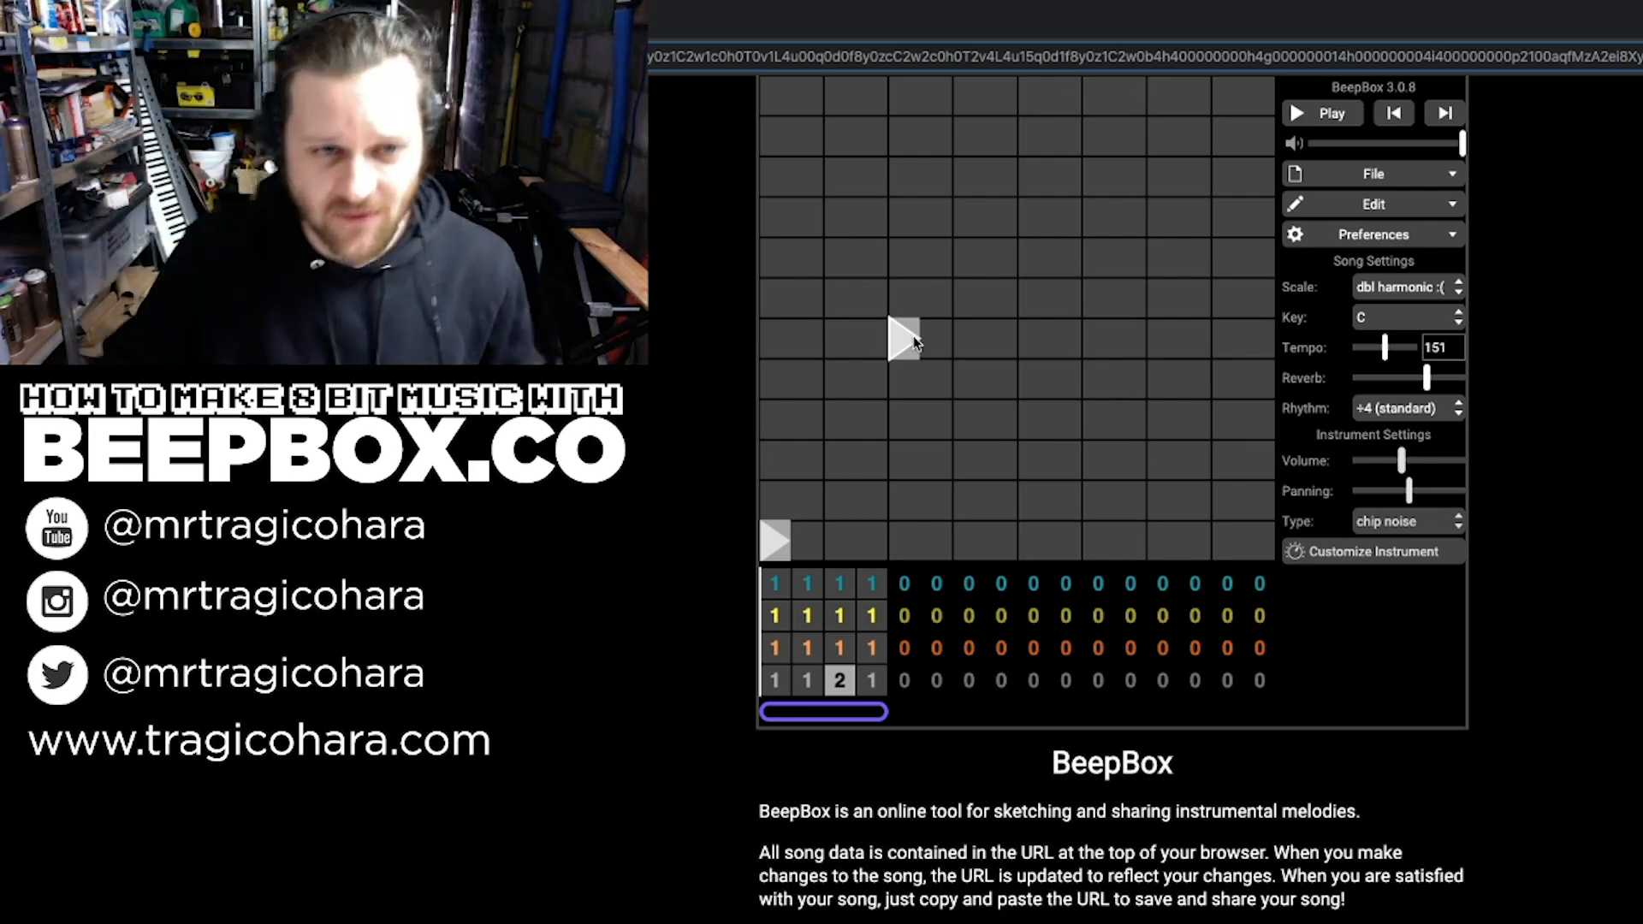
click(781, 682)
click(841, 681)
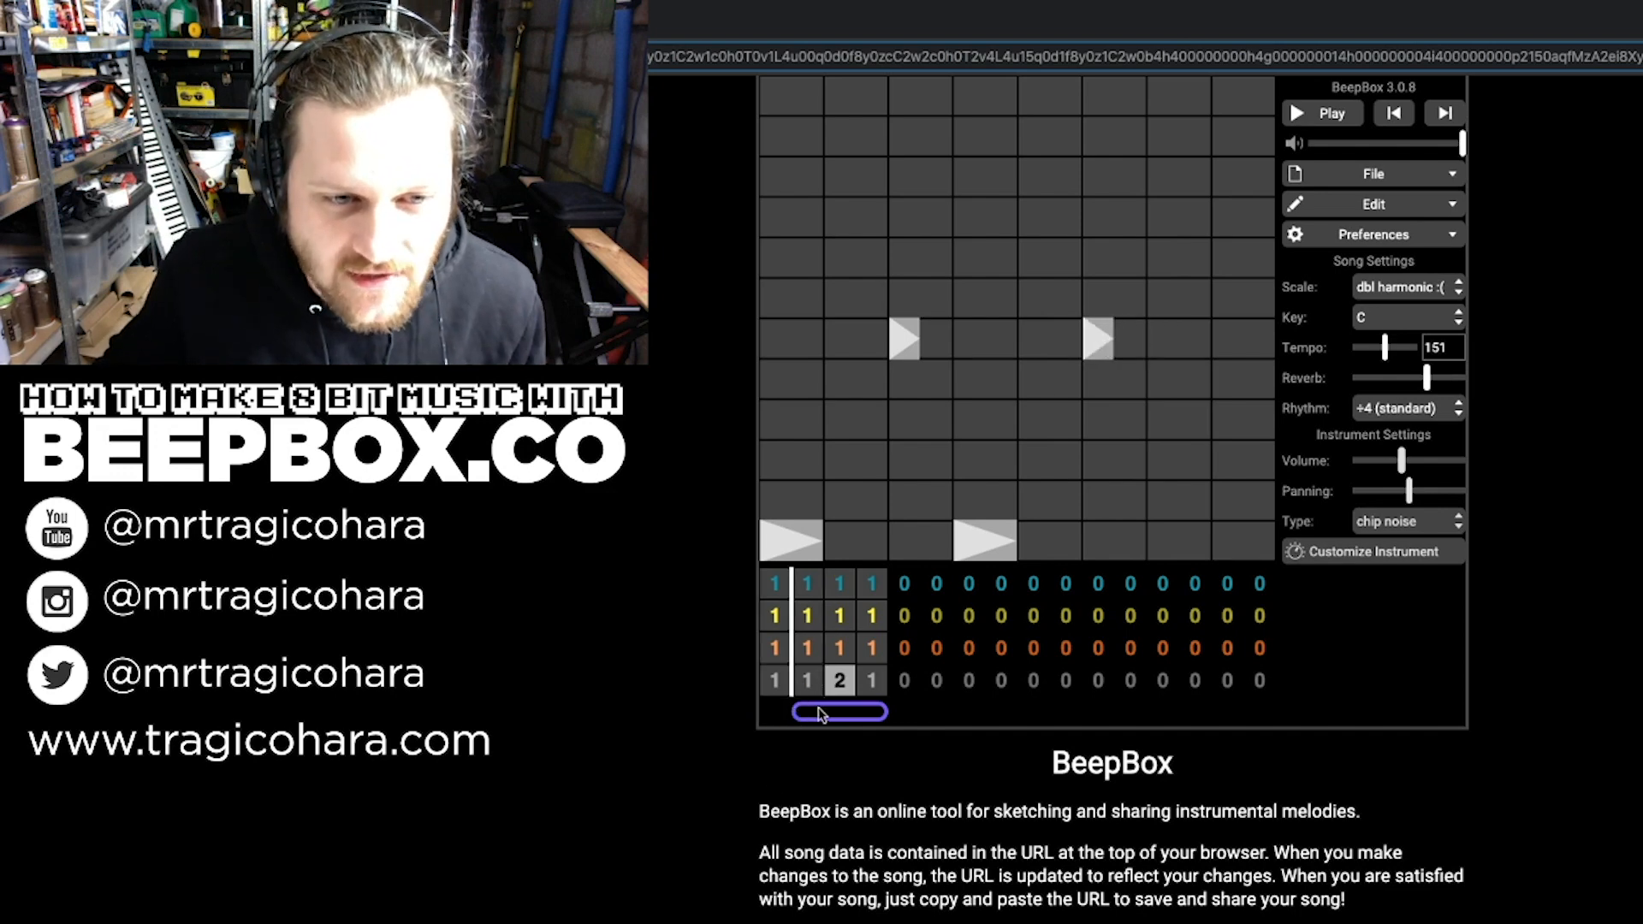
Step: Limit the loop to the third bar and start playback
drag(816, 709, 827, 708)
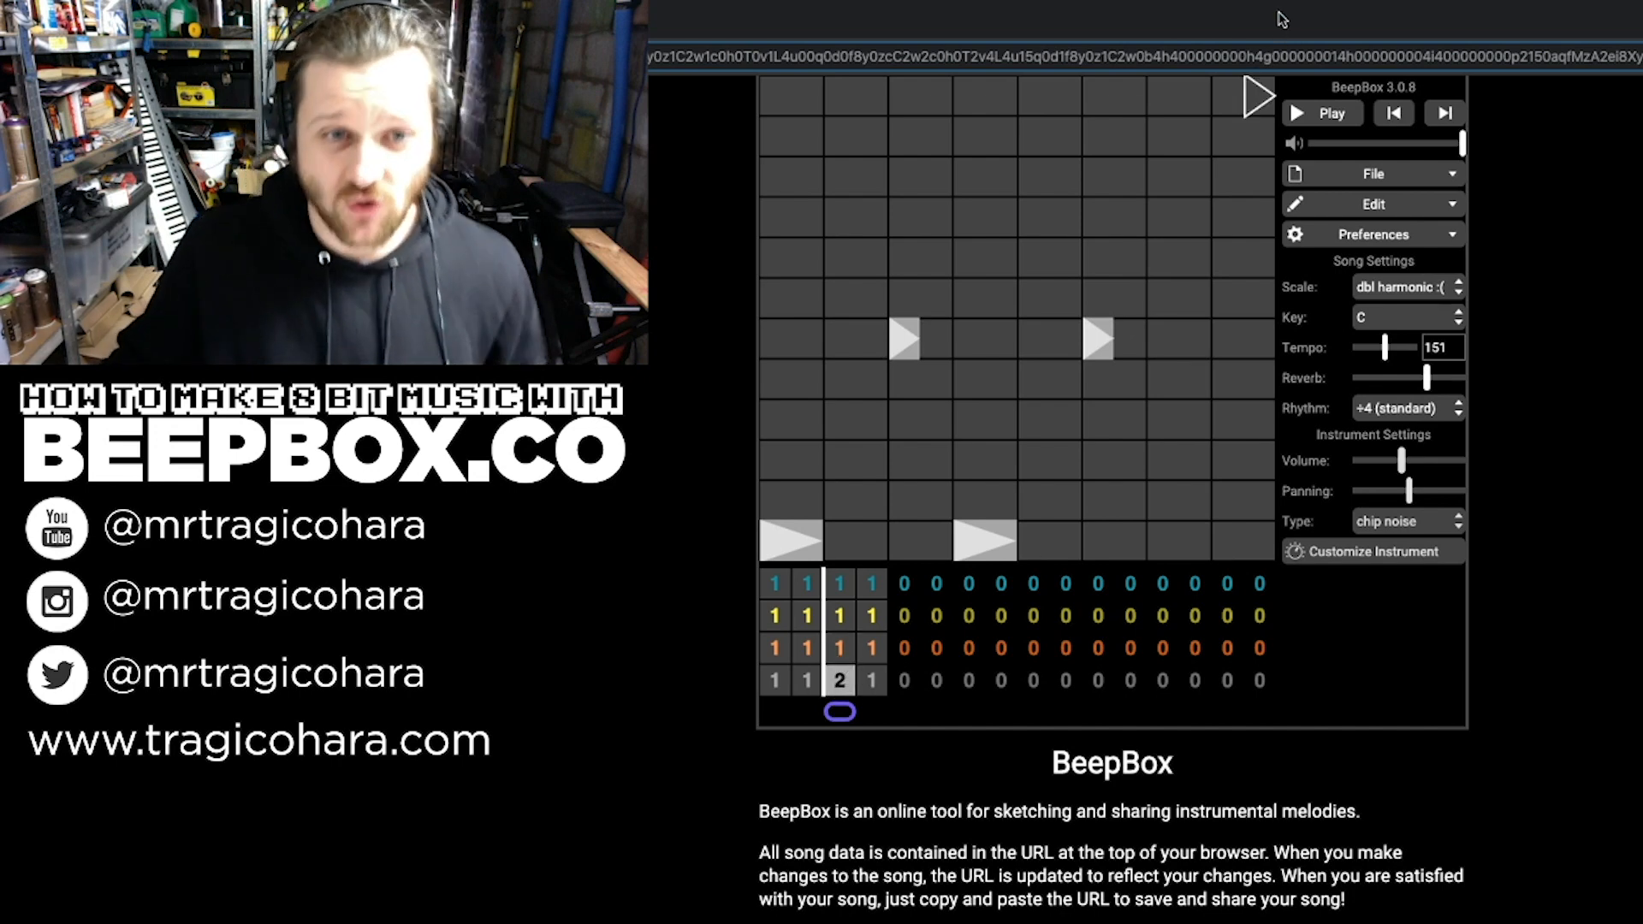
click(1323, 111)
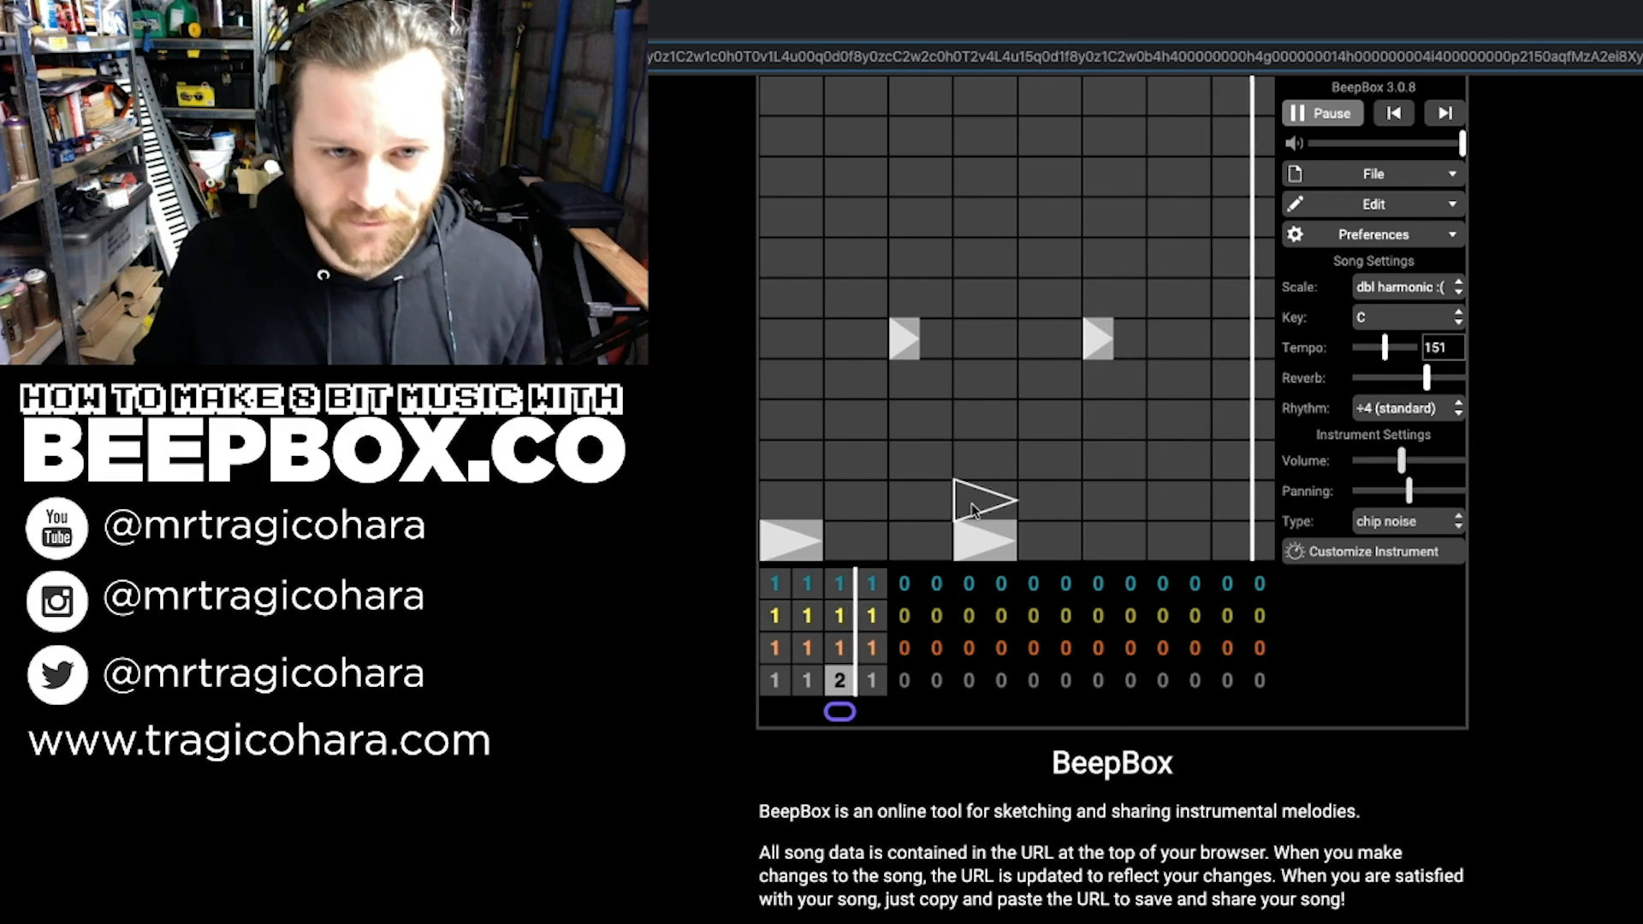
Step: Move the second lowest-row drum hit from beat 4 to fill beat 5
drag(971, 545, 1031, 544)
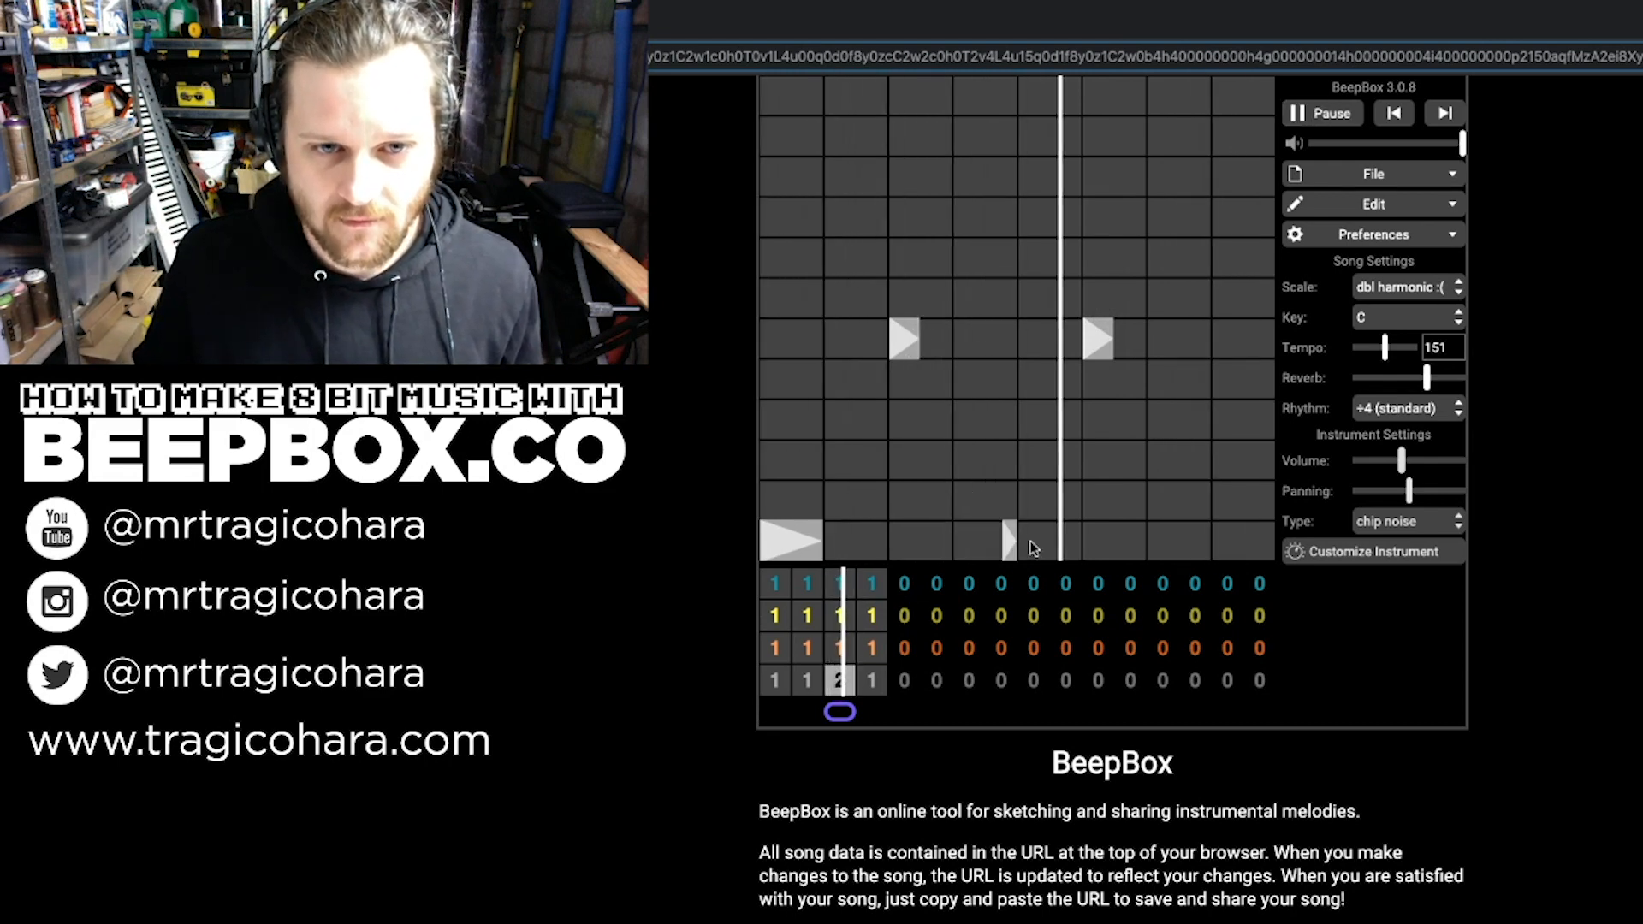
click(1049, 537)
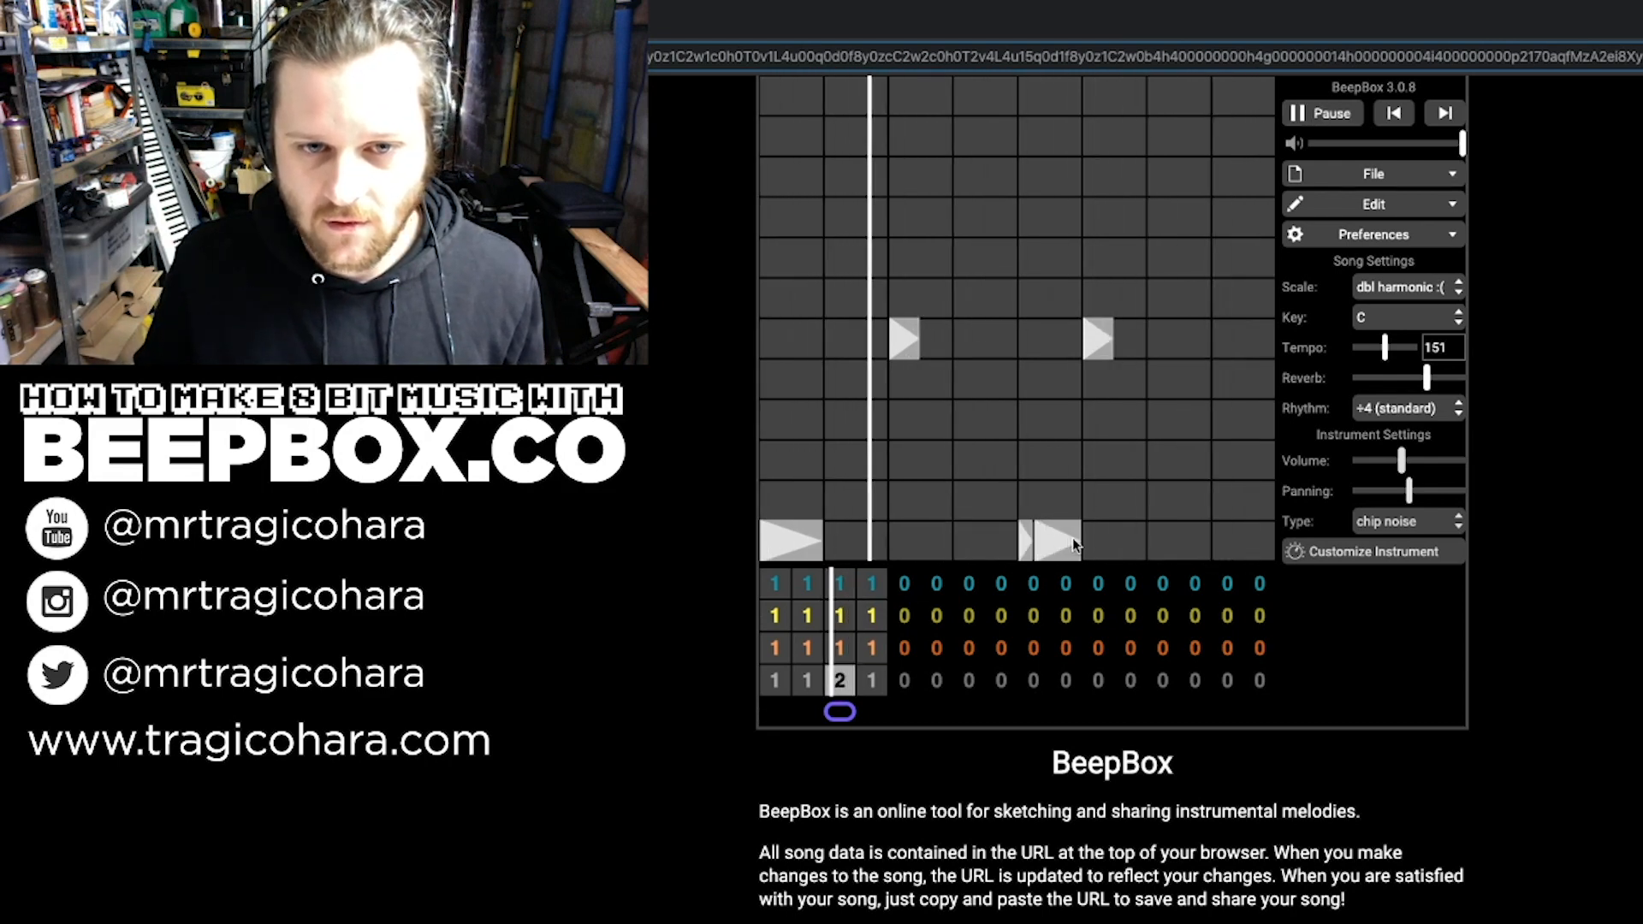
click(1039, 546)
drag(1029, 545, 1076, 545)
Step: Move the second sixth-row hit to the first half of beat 7, and add a quarter-beat hit at the start of beat 8
click(1095, 338)
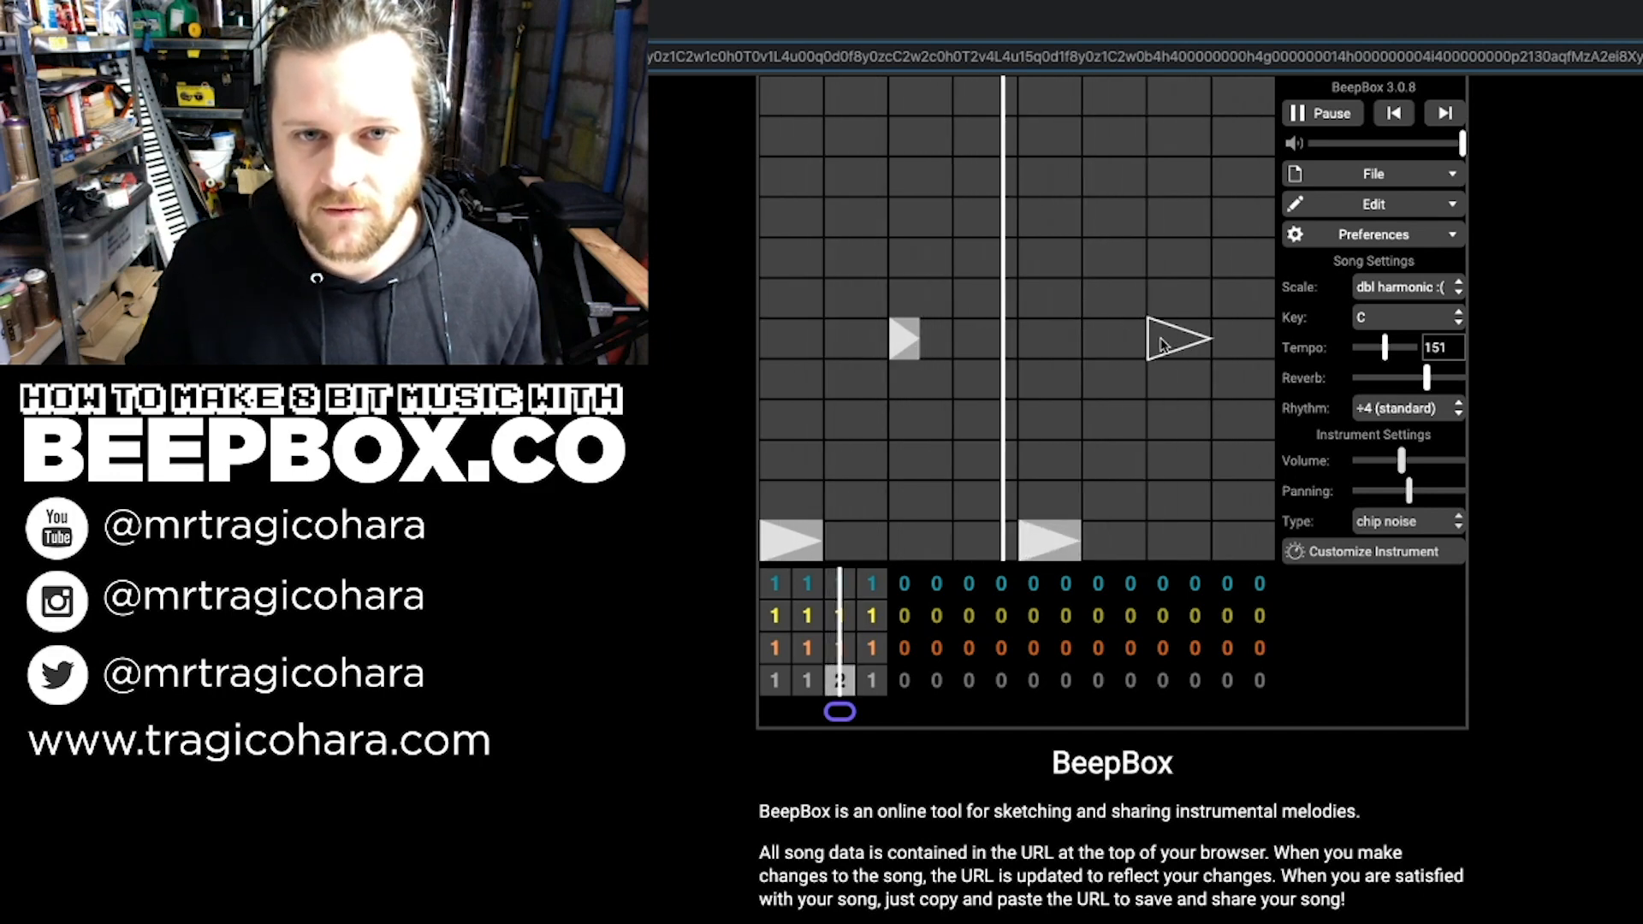
click(1196, 342)
drag(1197, 342, 1173, 342)
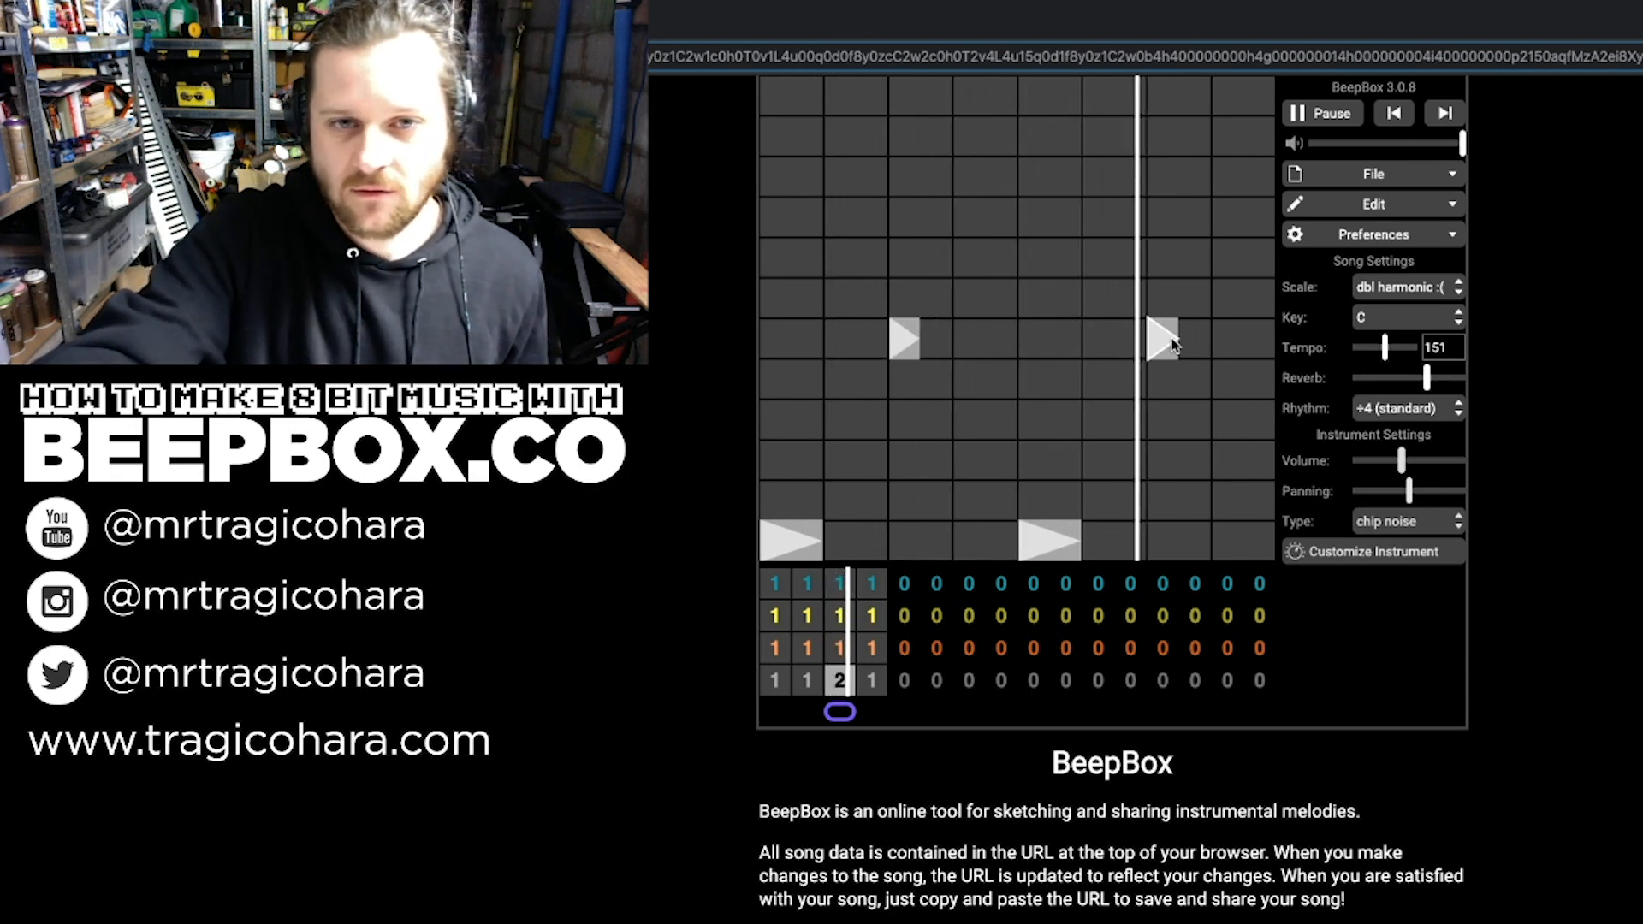
click(1218, 344)
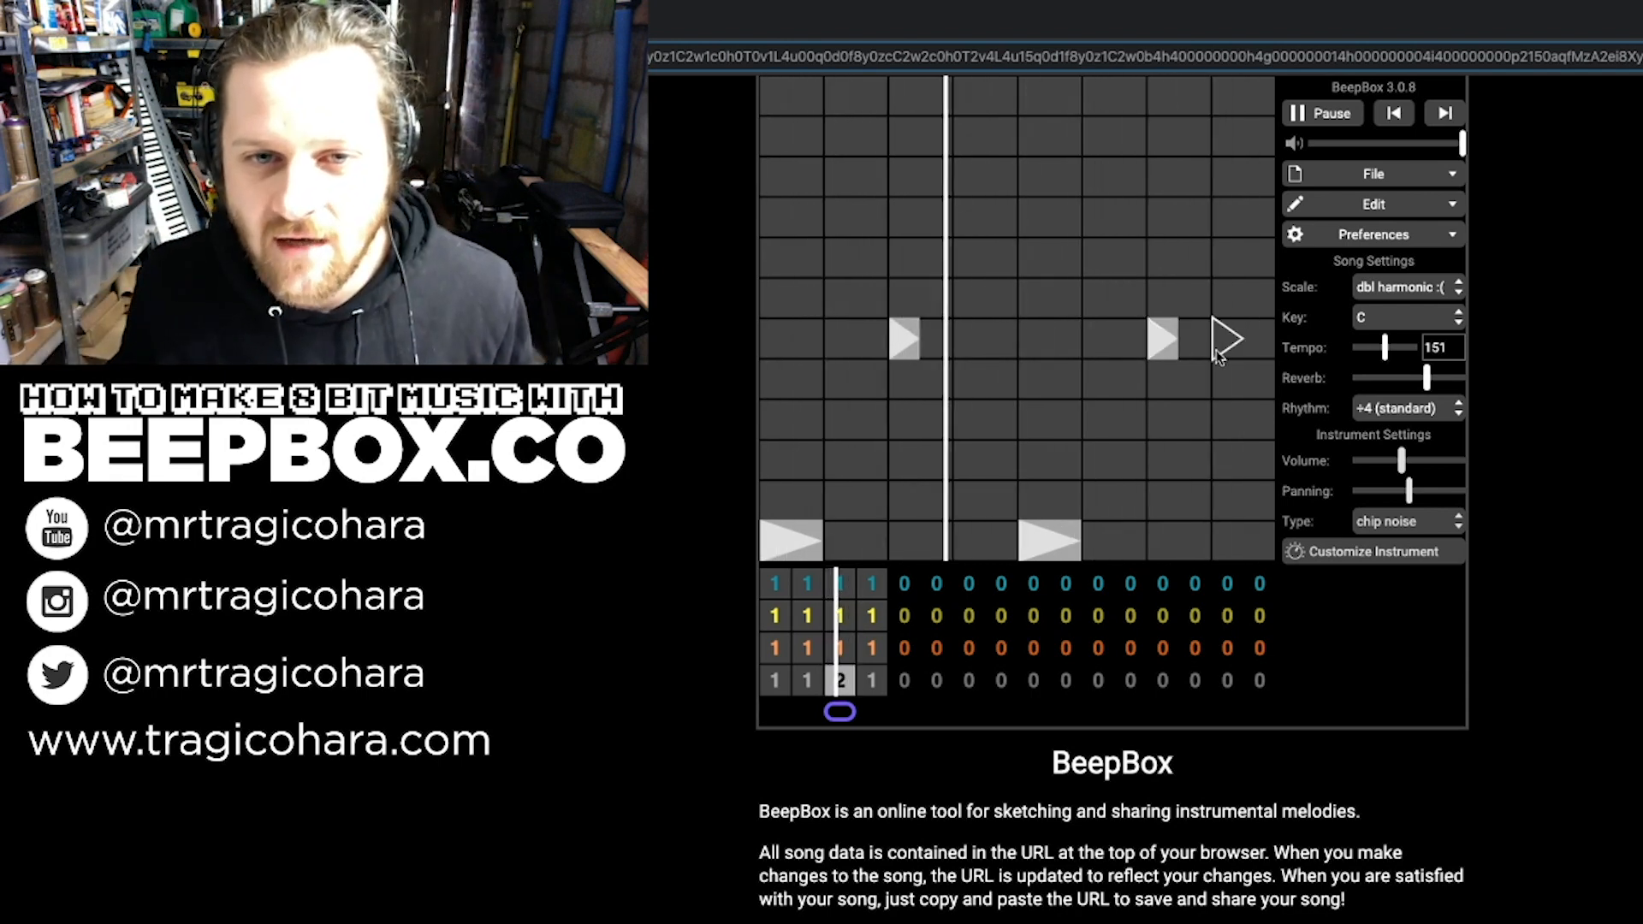
drag(1239, 336, 1227, 336)
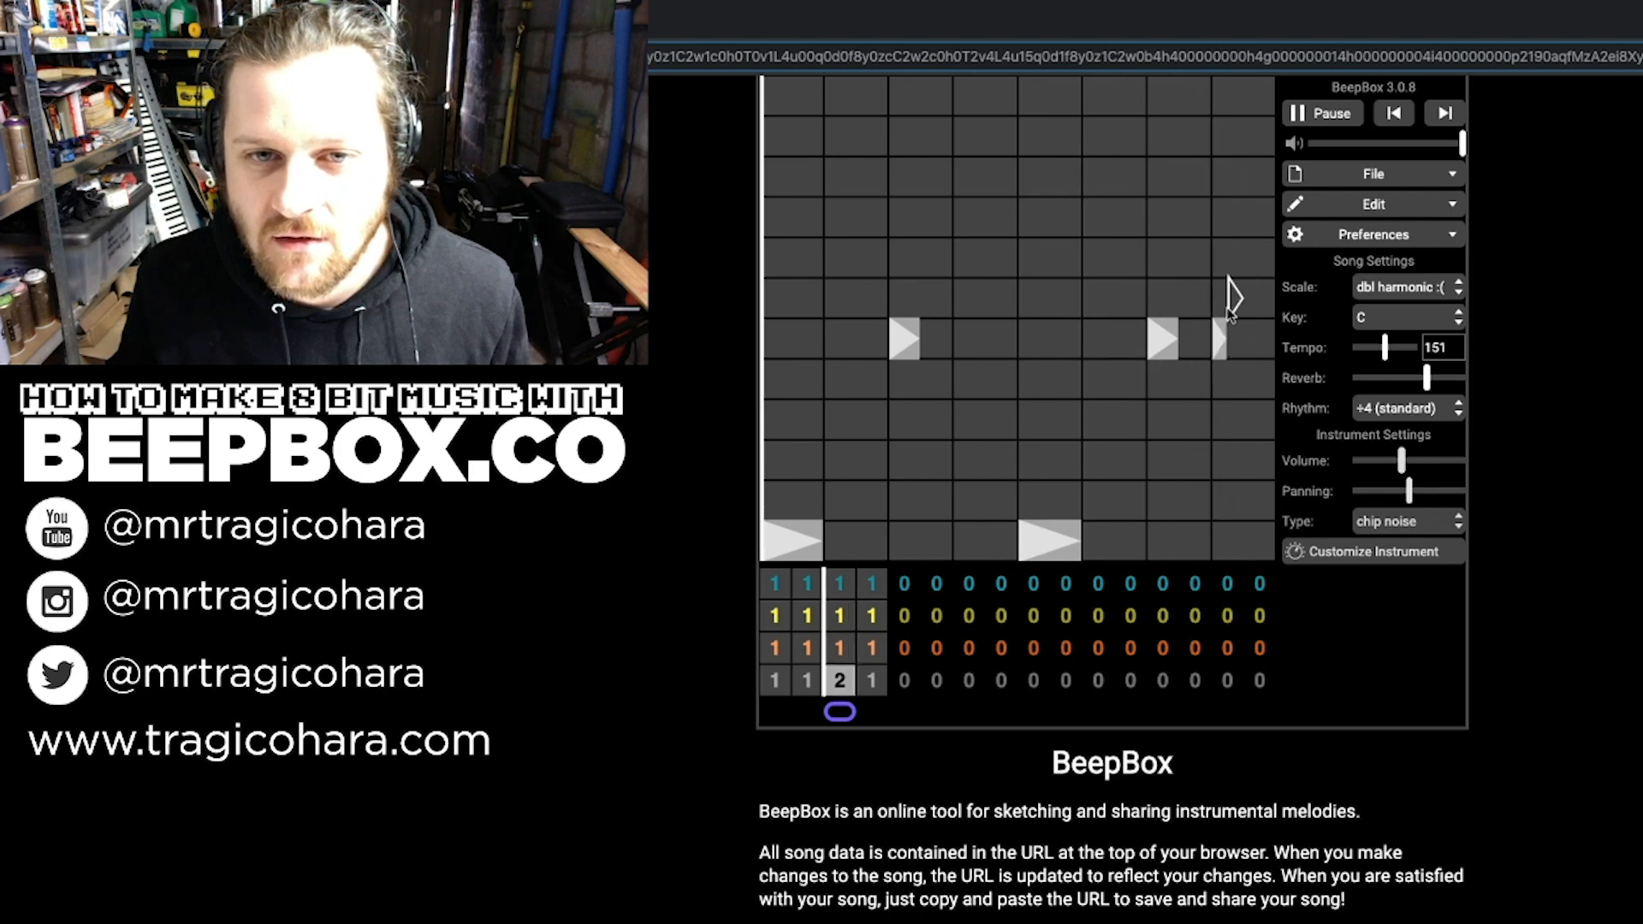
Step: Complete the beat 8 drum fill with quarter-beat hits on the seventh, sixth and seventh rows from the bottom
click(1238, 304)
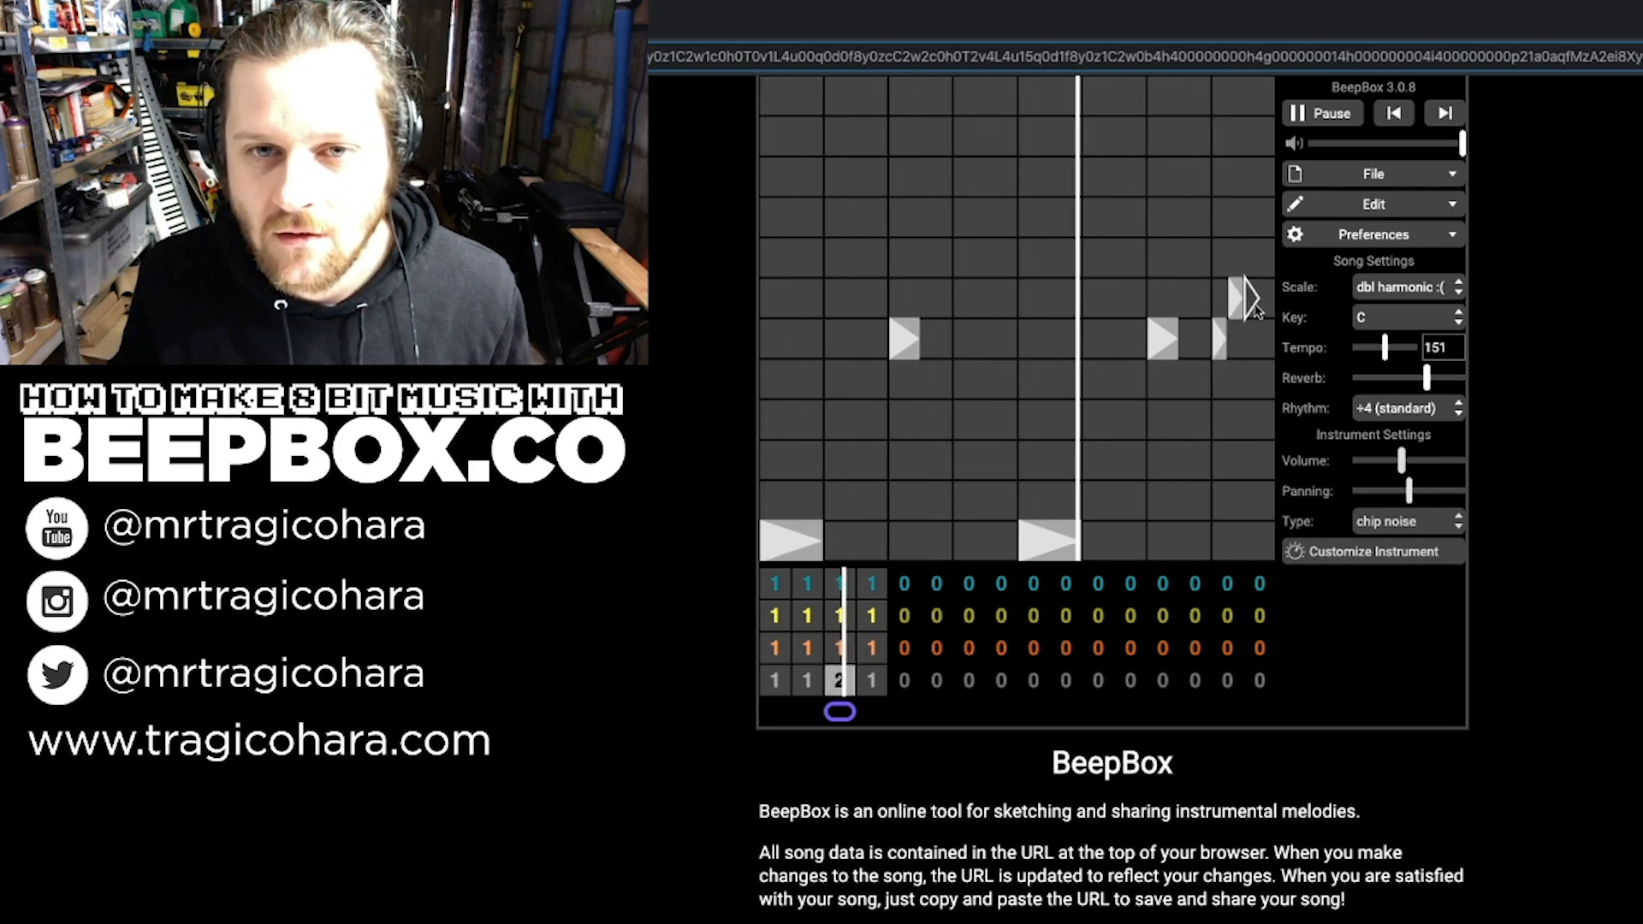
click(1266, 298)
click(1251, 338)
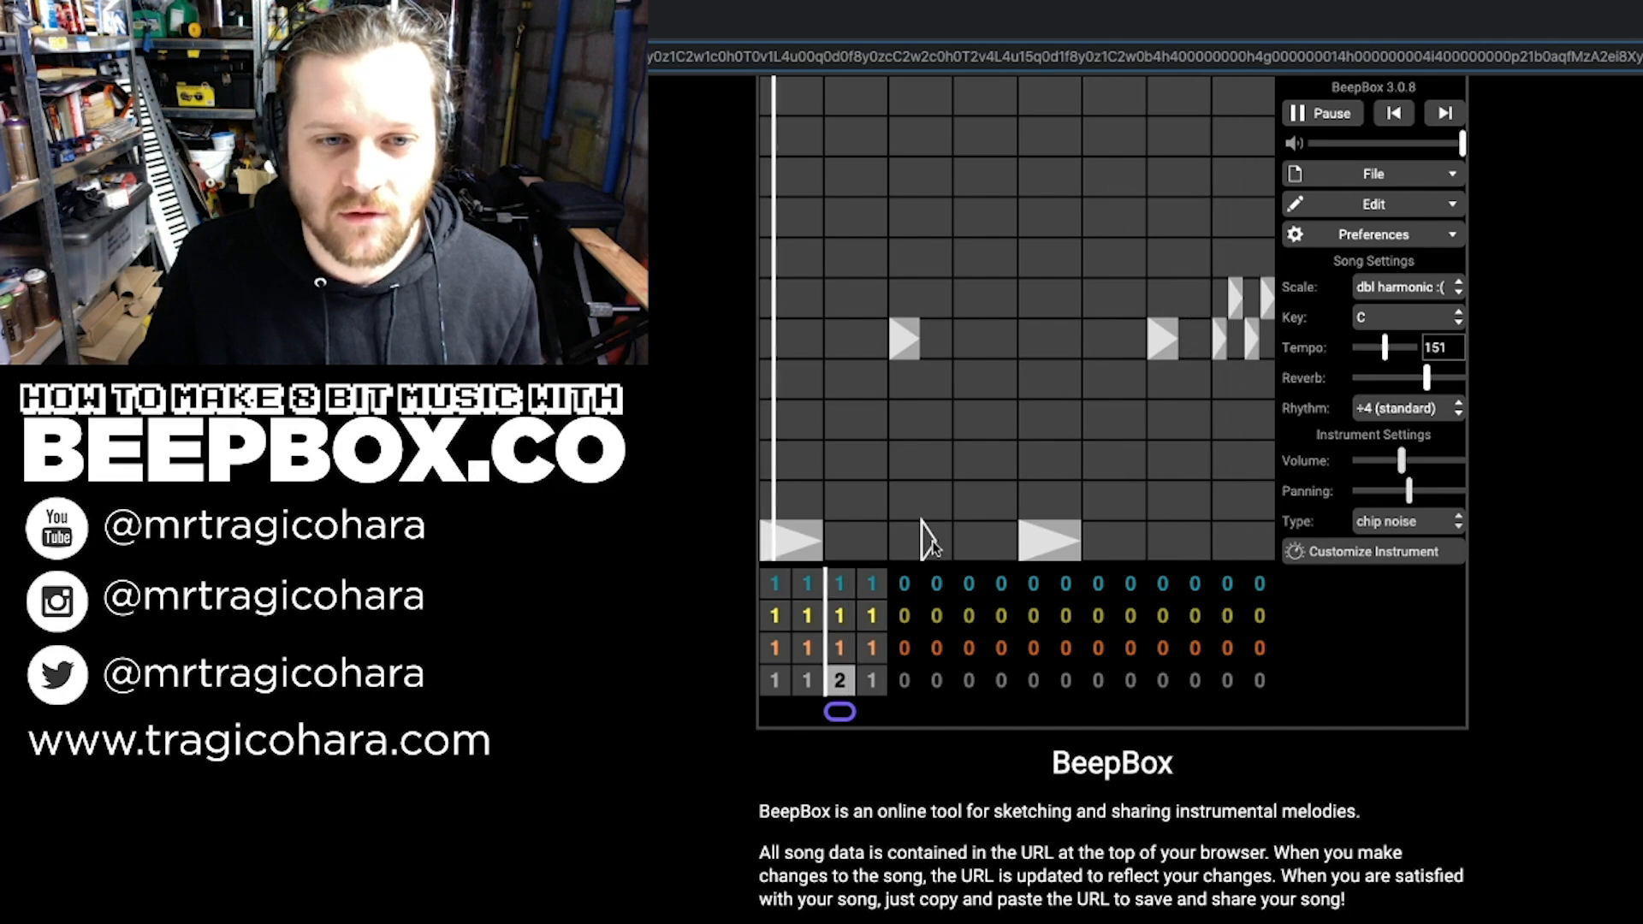
drag(934, 539, 951, 539)
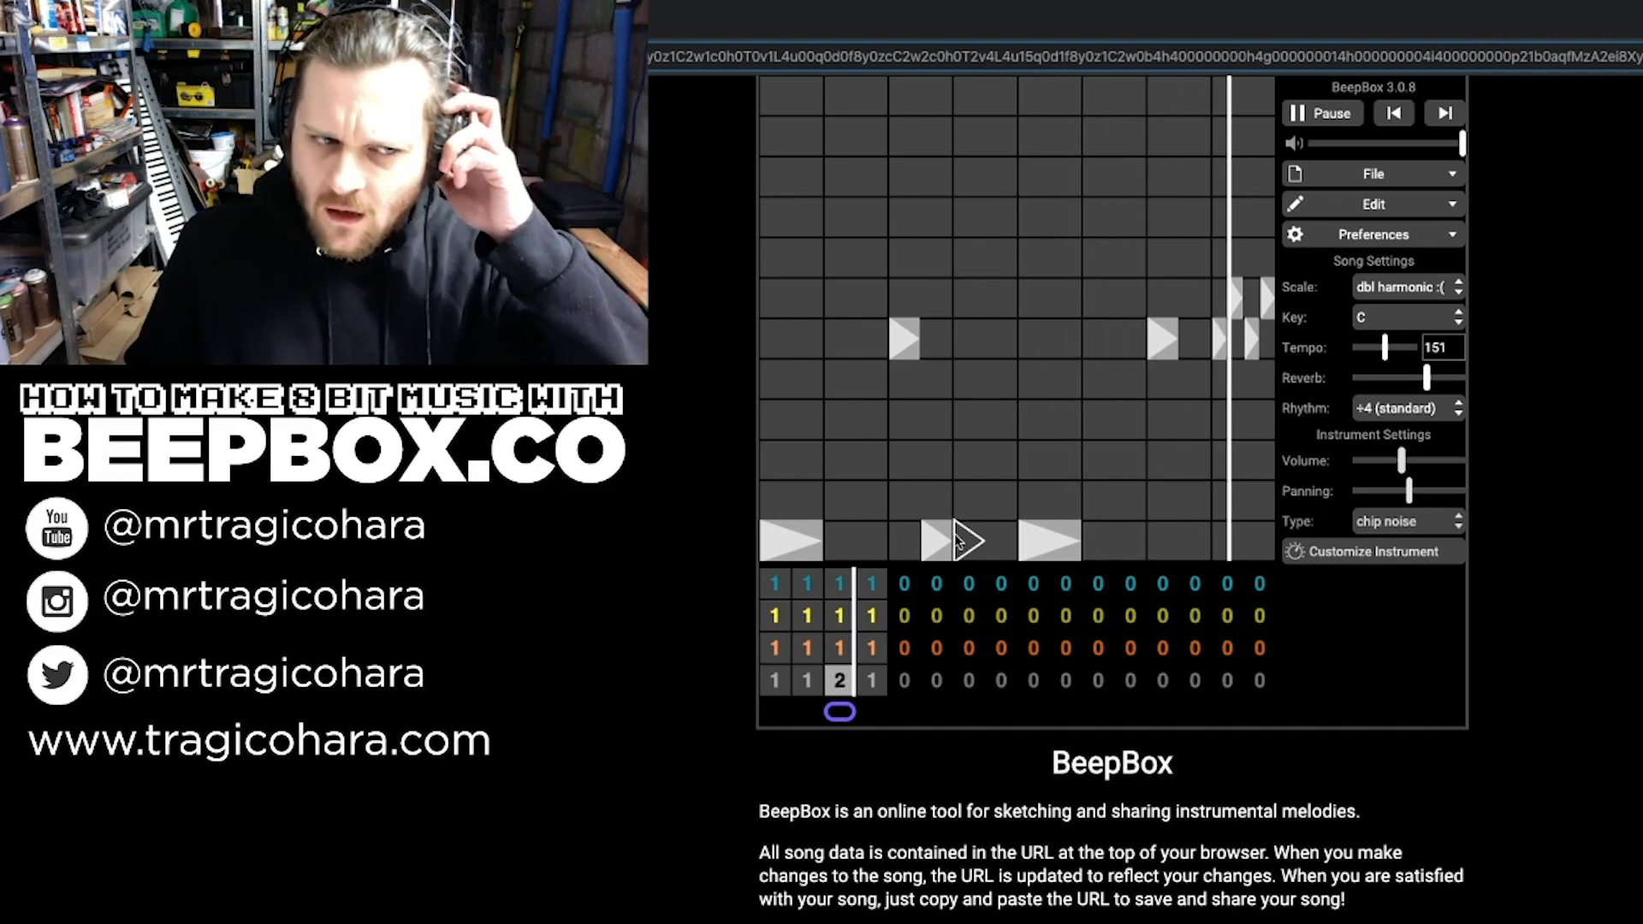
click(926, 534)
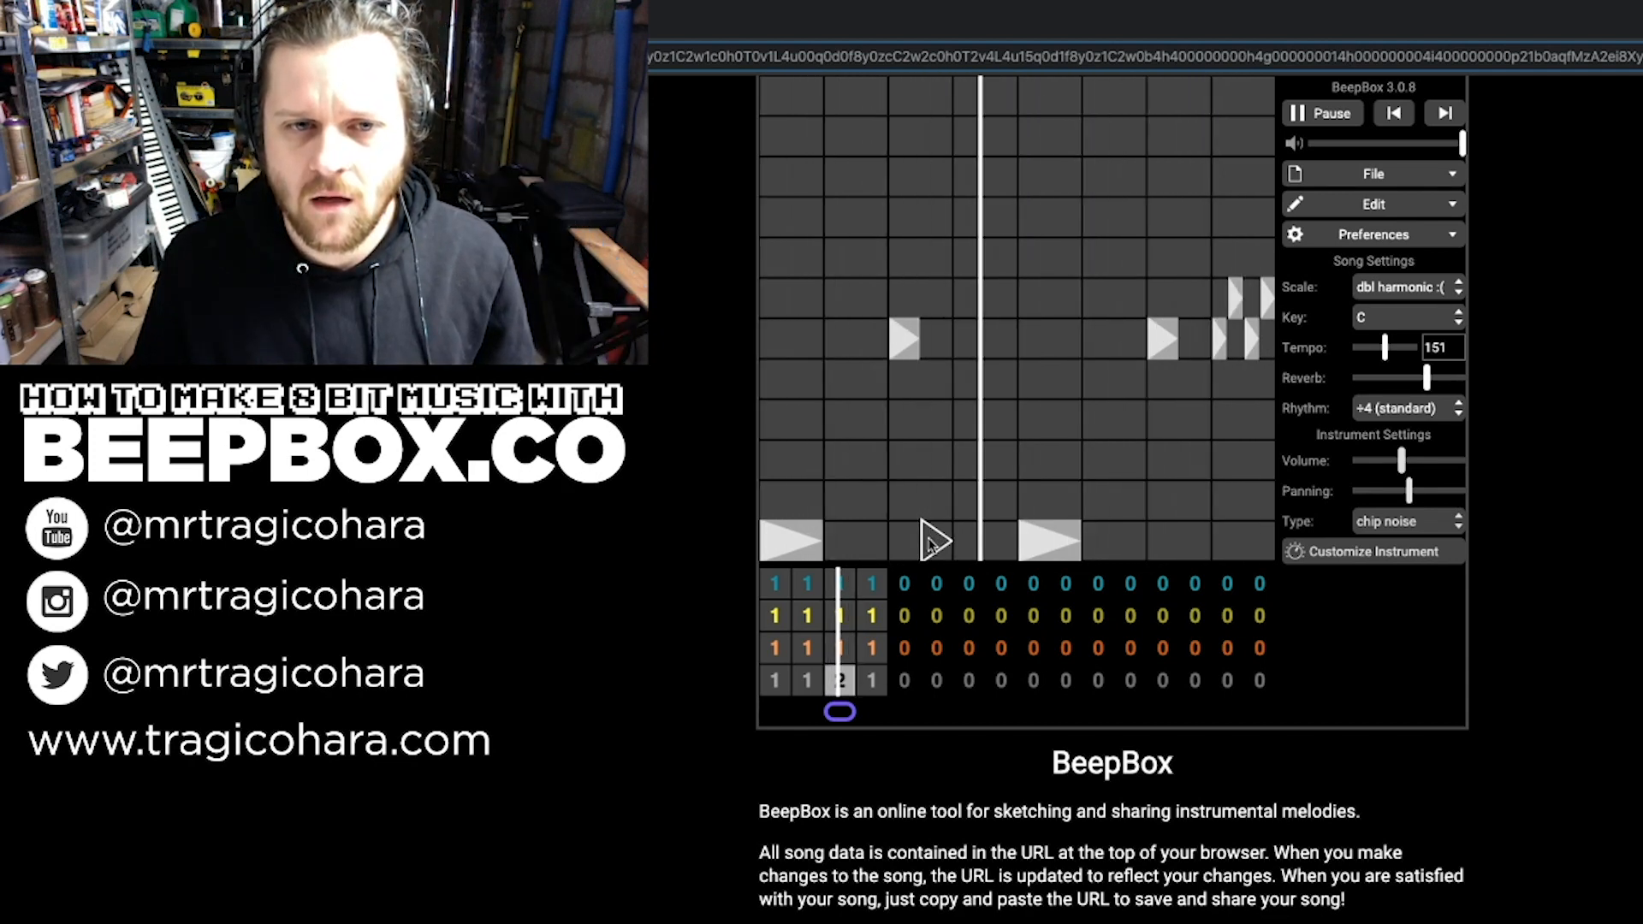
Step: Set the orange channel's third bar to pattern 2 and enter two-beat notes alternating between the lowest C and the C an octave higher
click(841, 650)
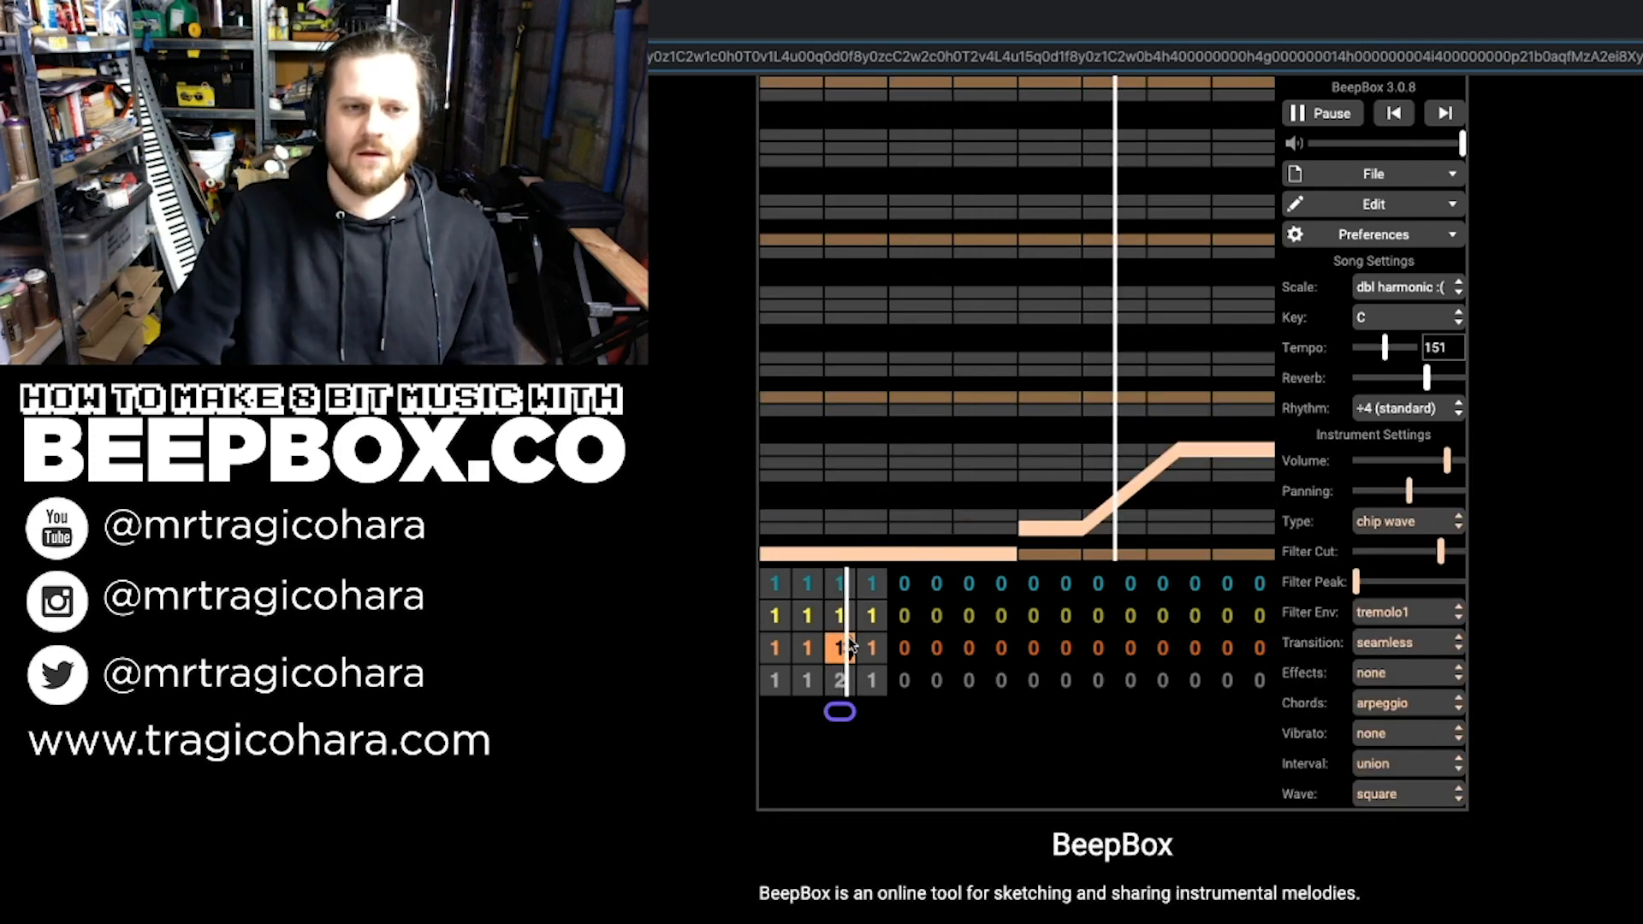
key(2)
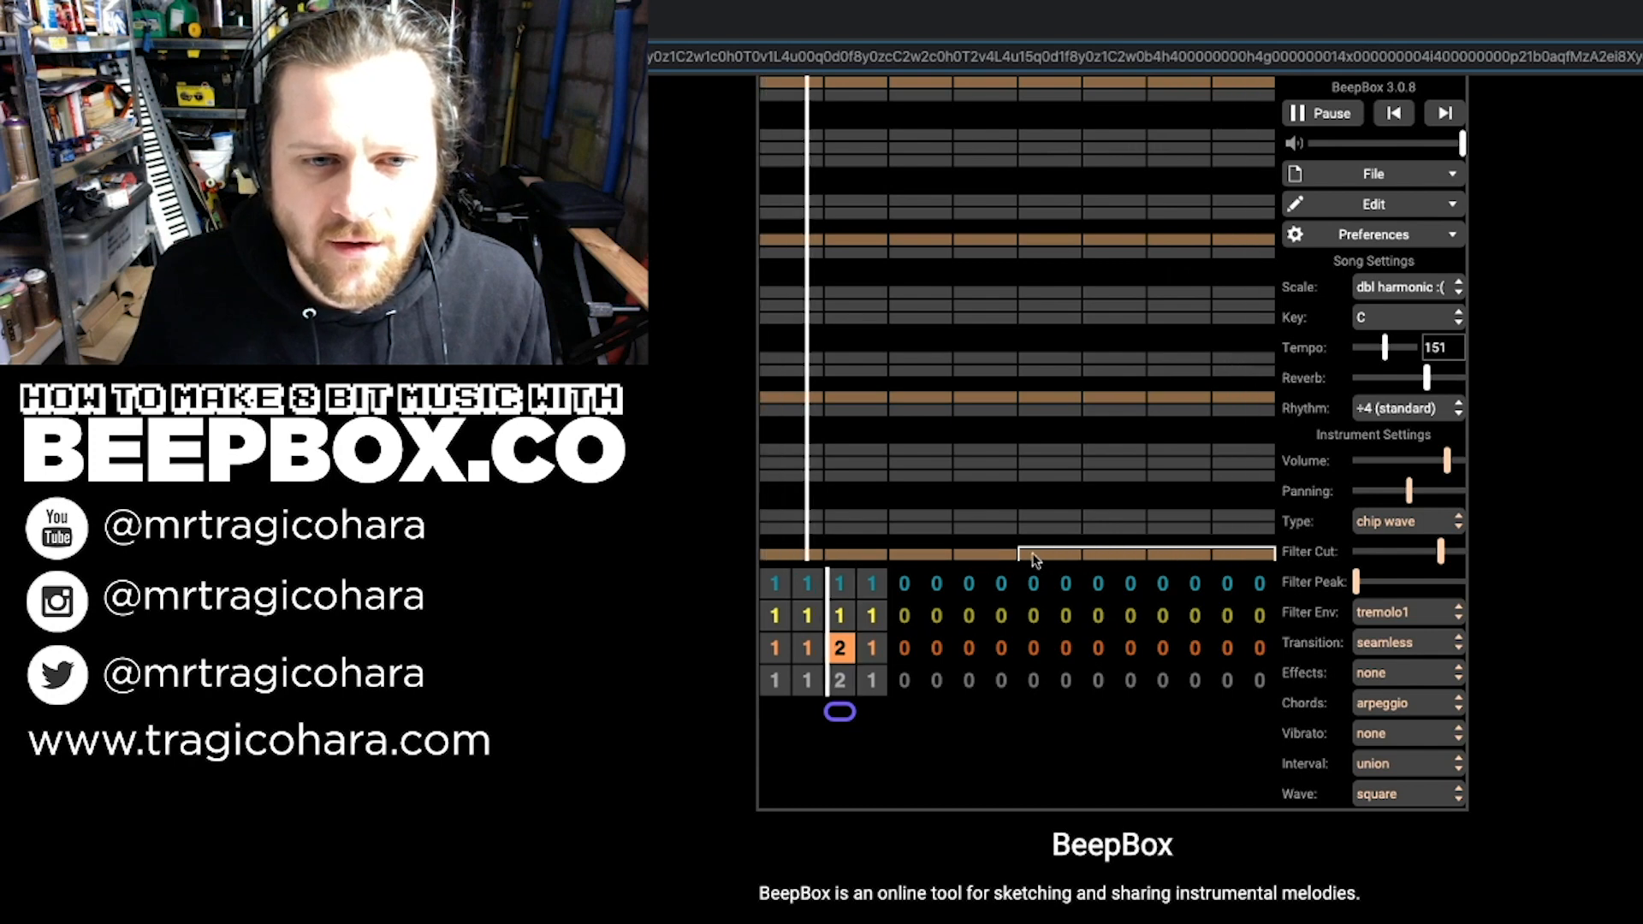
click(820, 558)
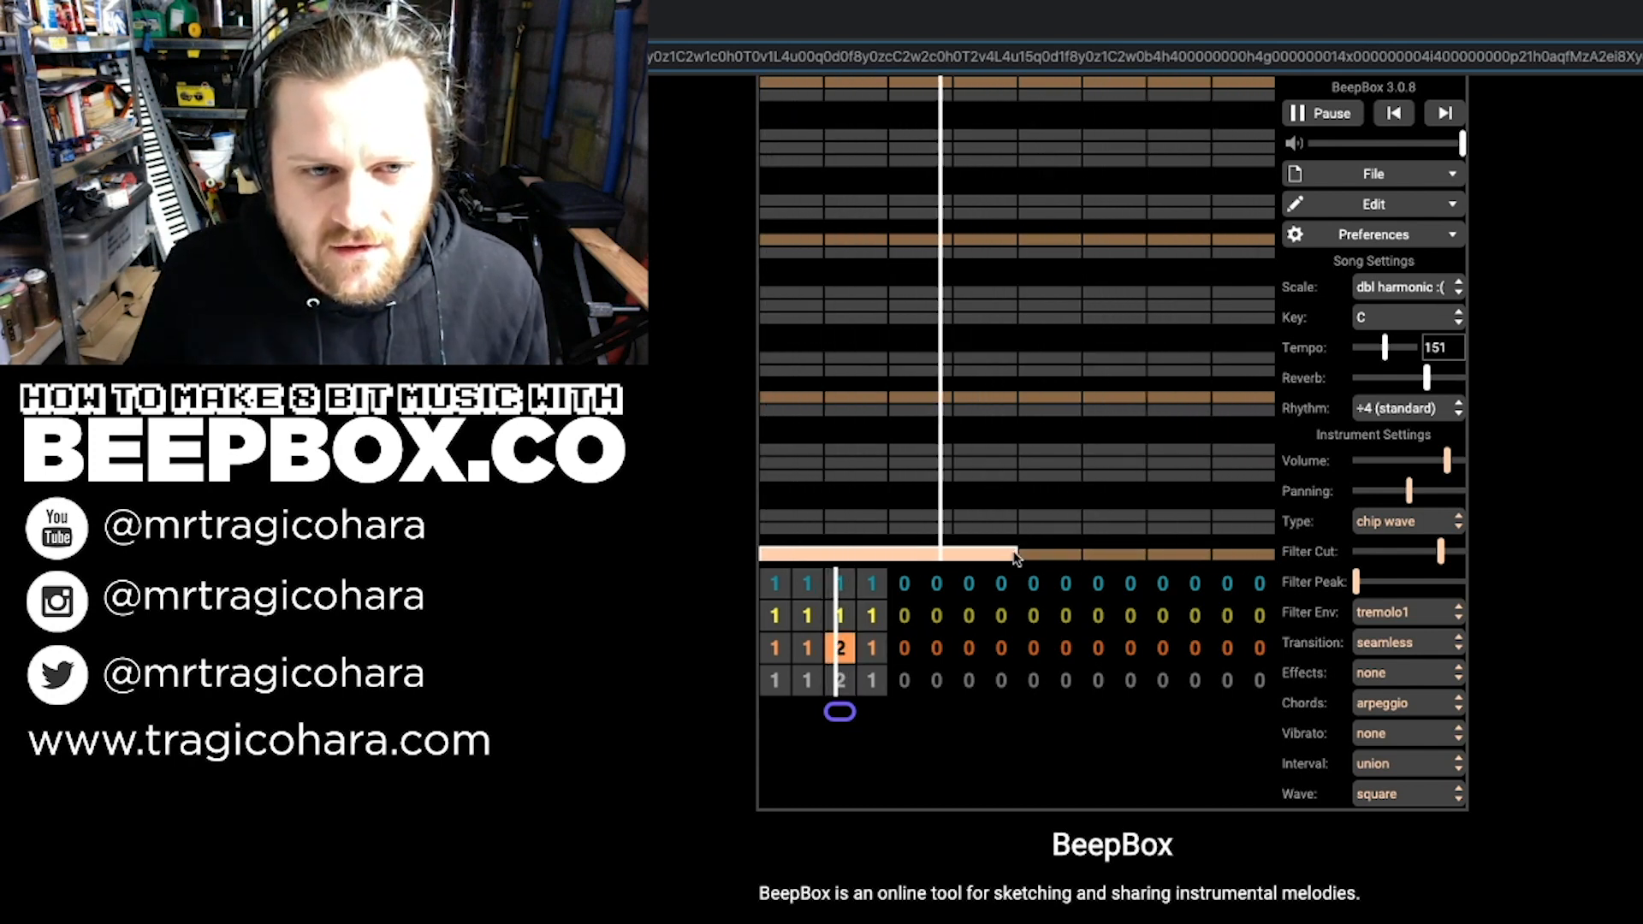
drag(950, 552, 886, 556)
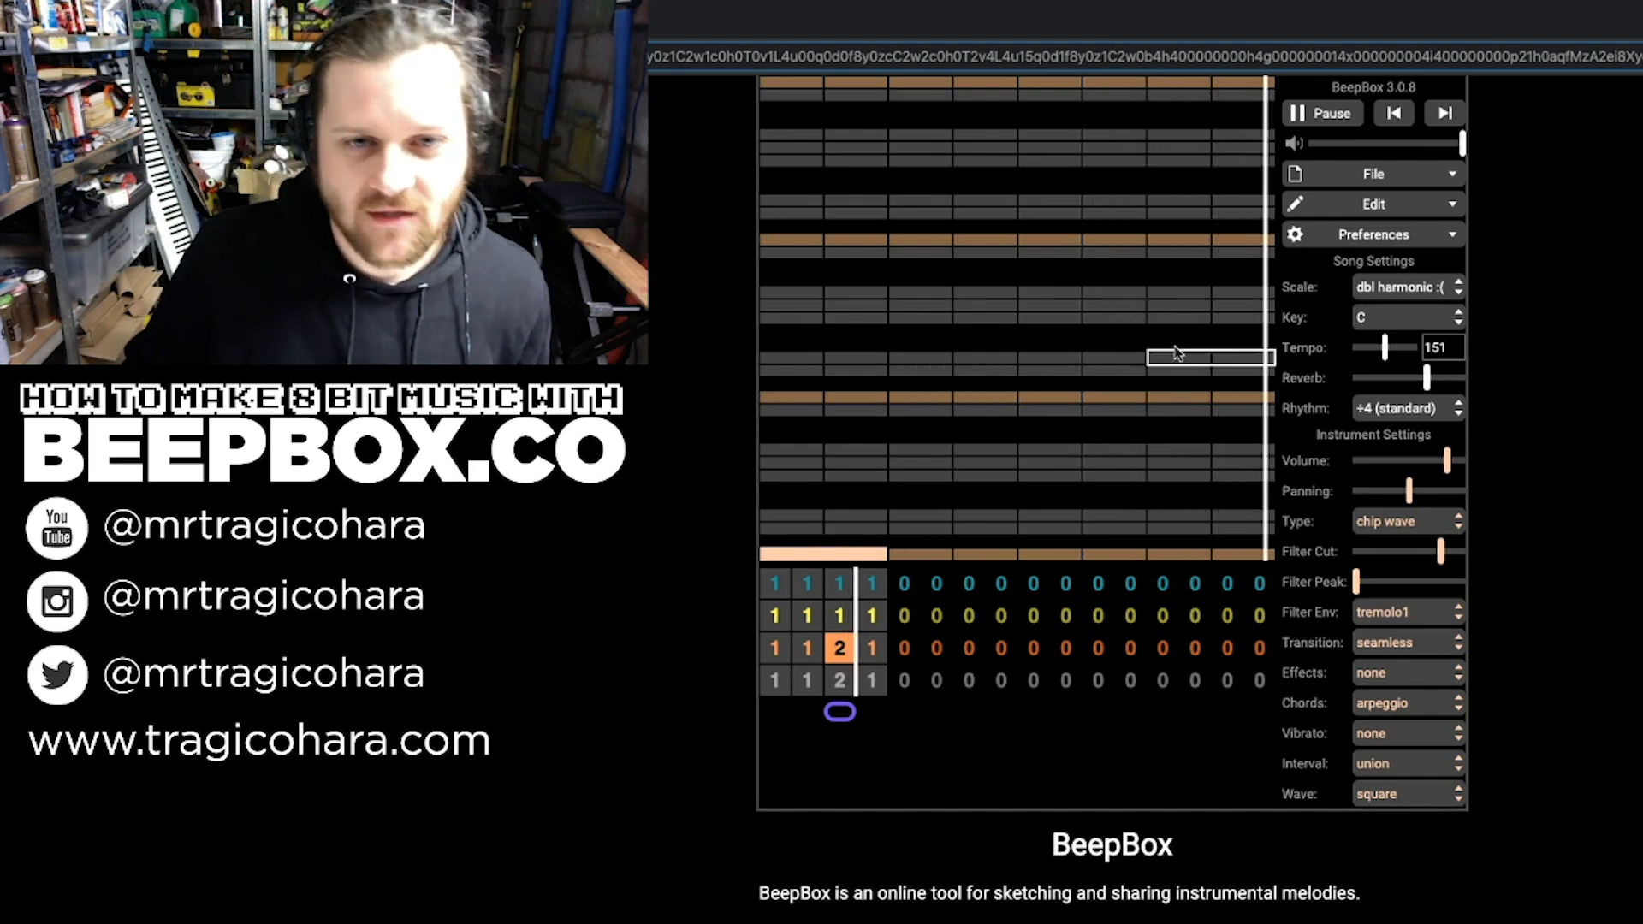
click(1320, 115)
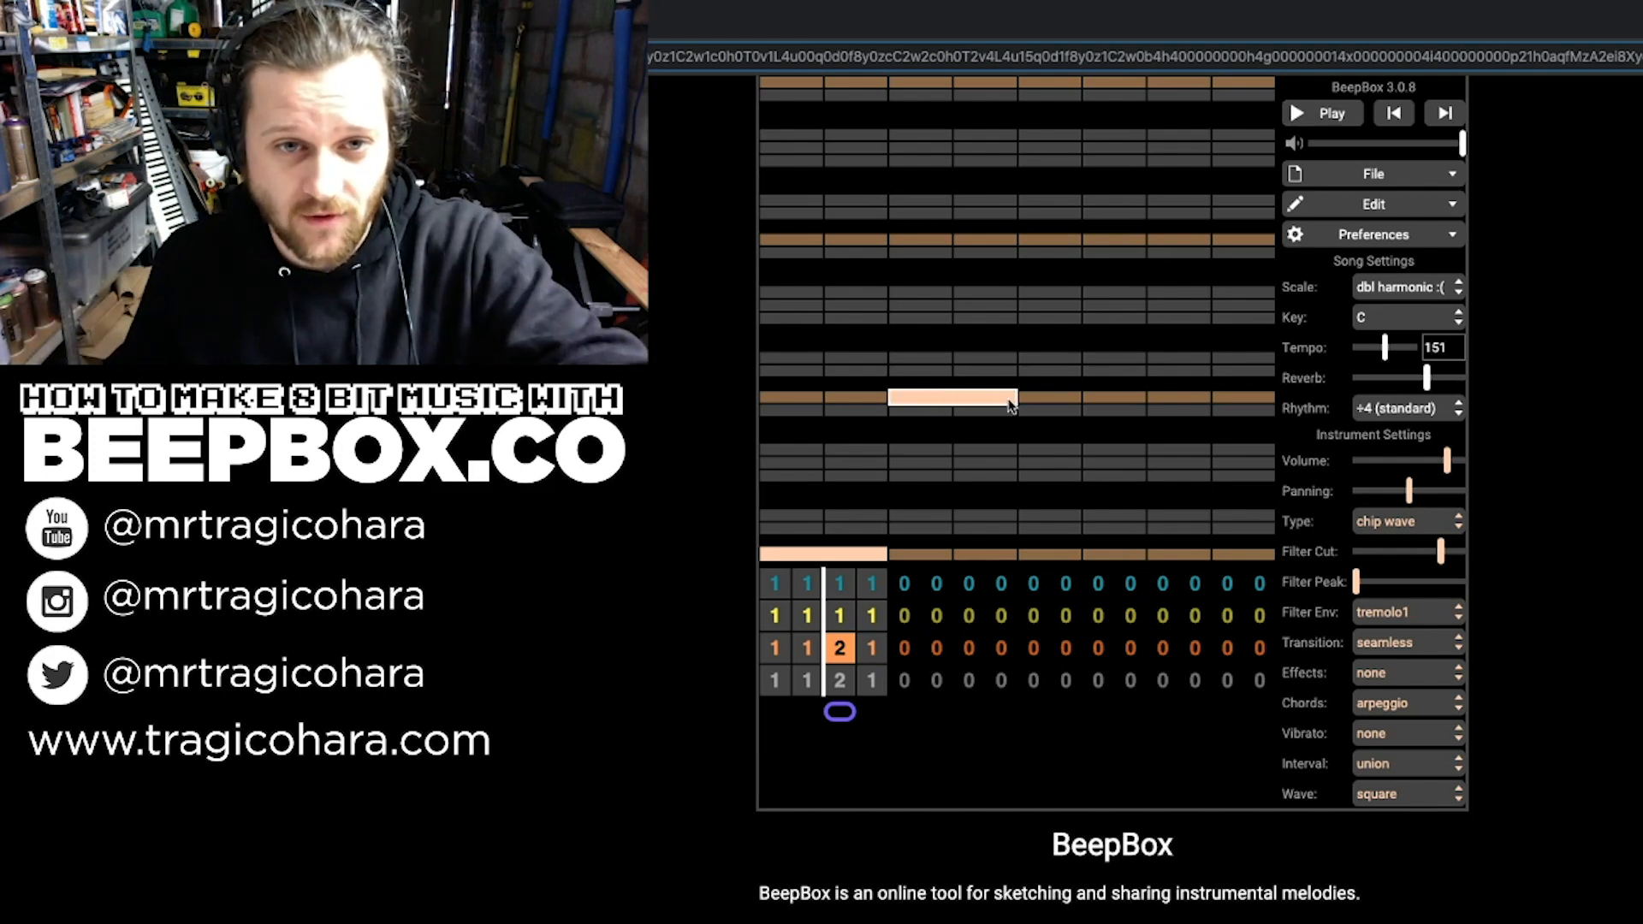
click(1210, 397)
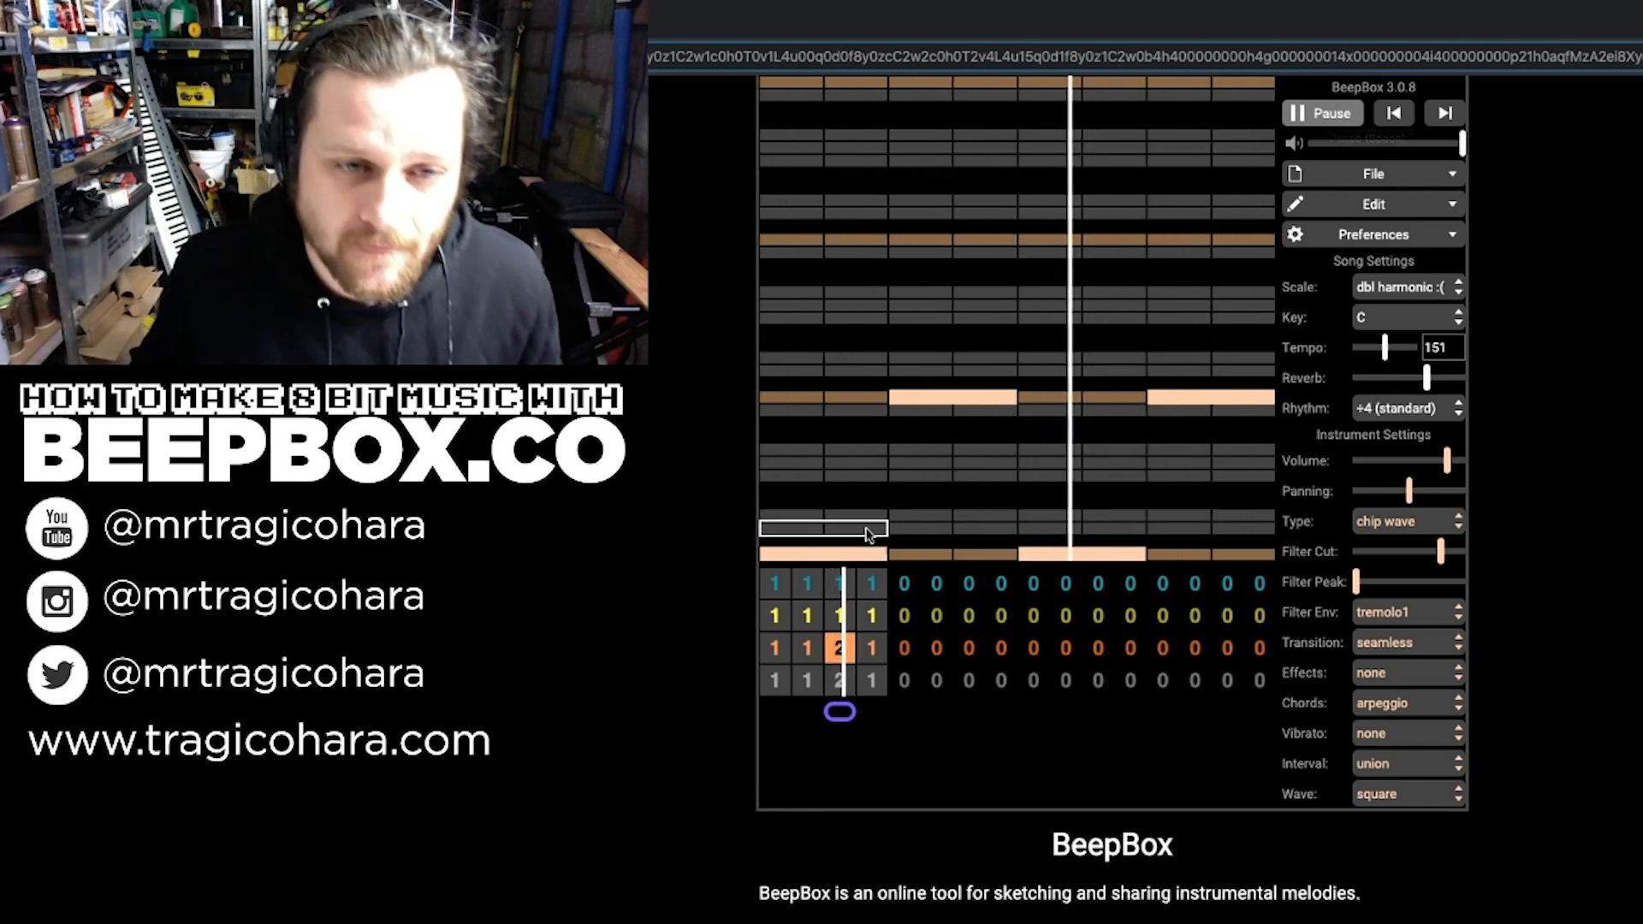
Step: Rework beats 1 to 4 into one-beat notes: low C on beats 1 and 3, the higher C on beats 2 and 4
drag(856, 558, 812, 558)
click(840, 396)
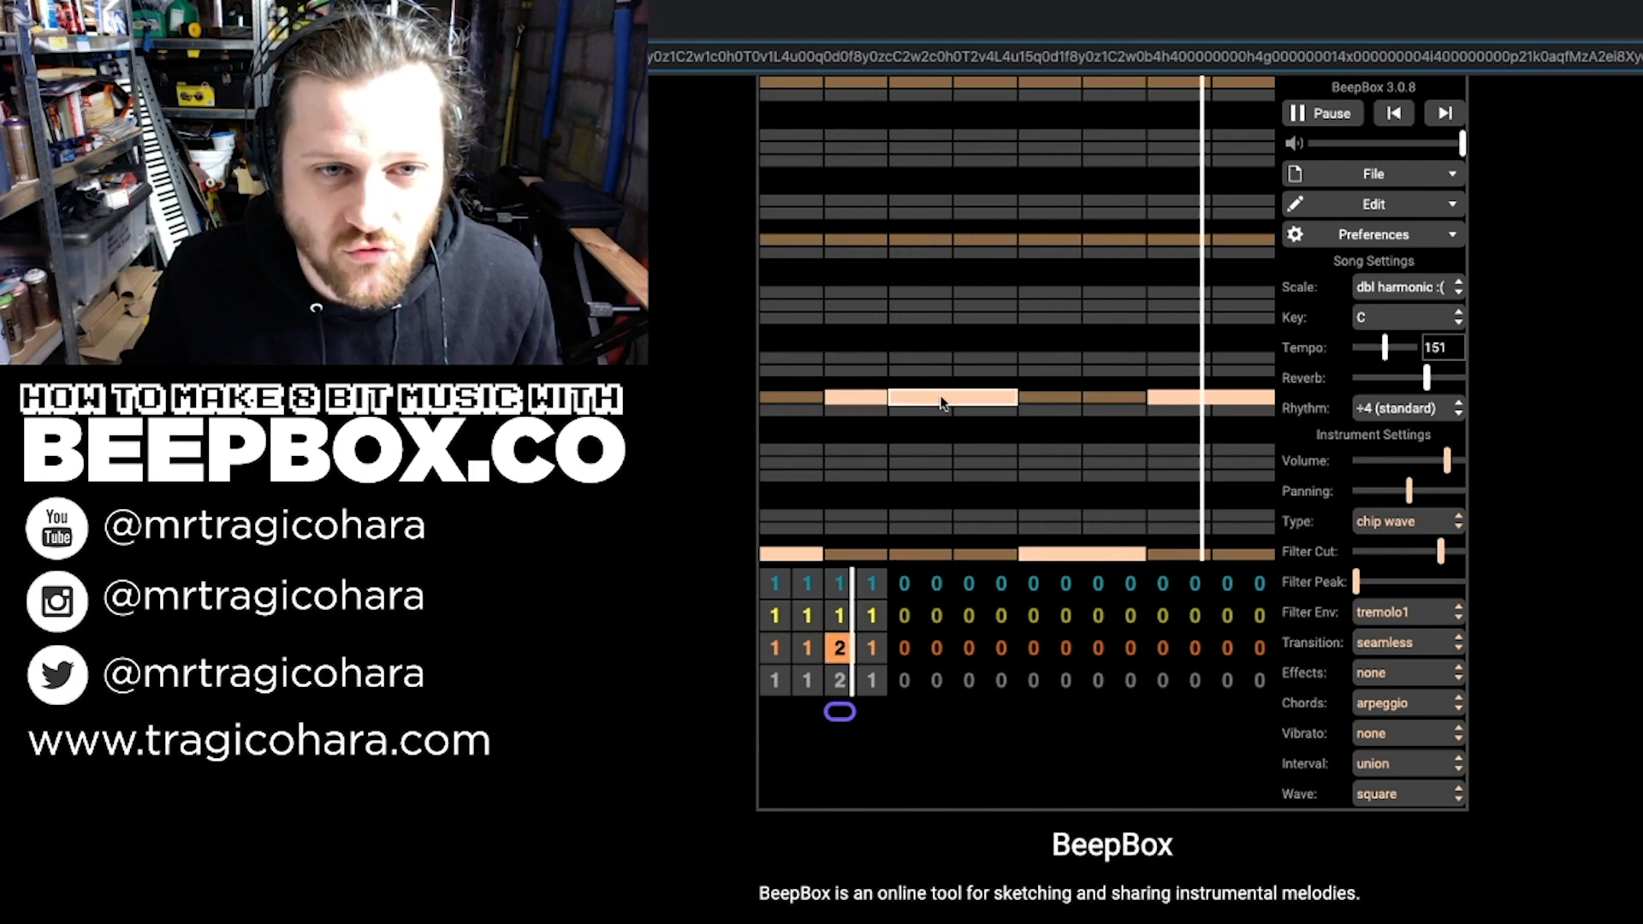
click(942, 399)
click(942, 556)
click(991, 397)
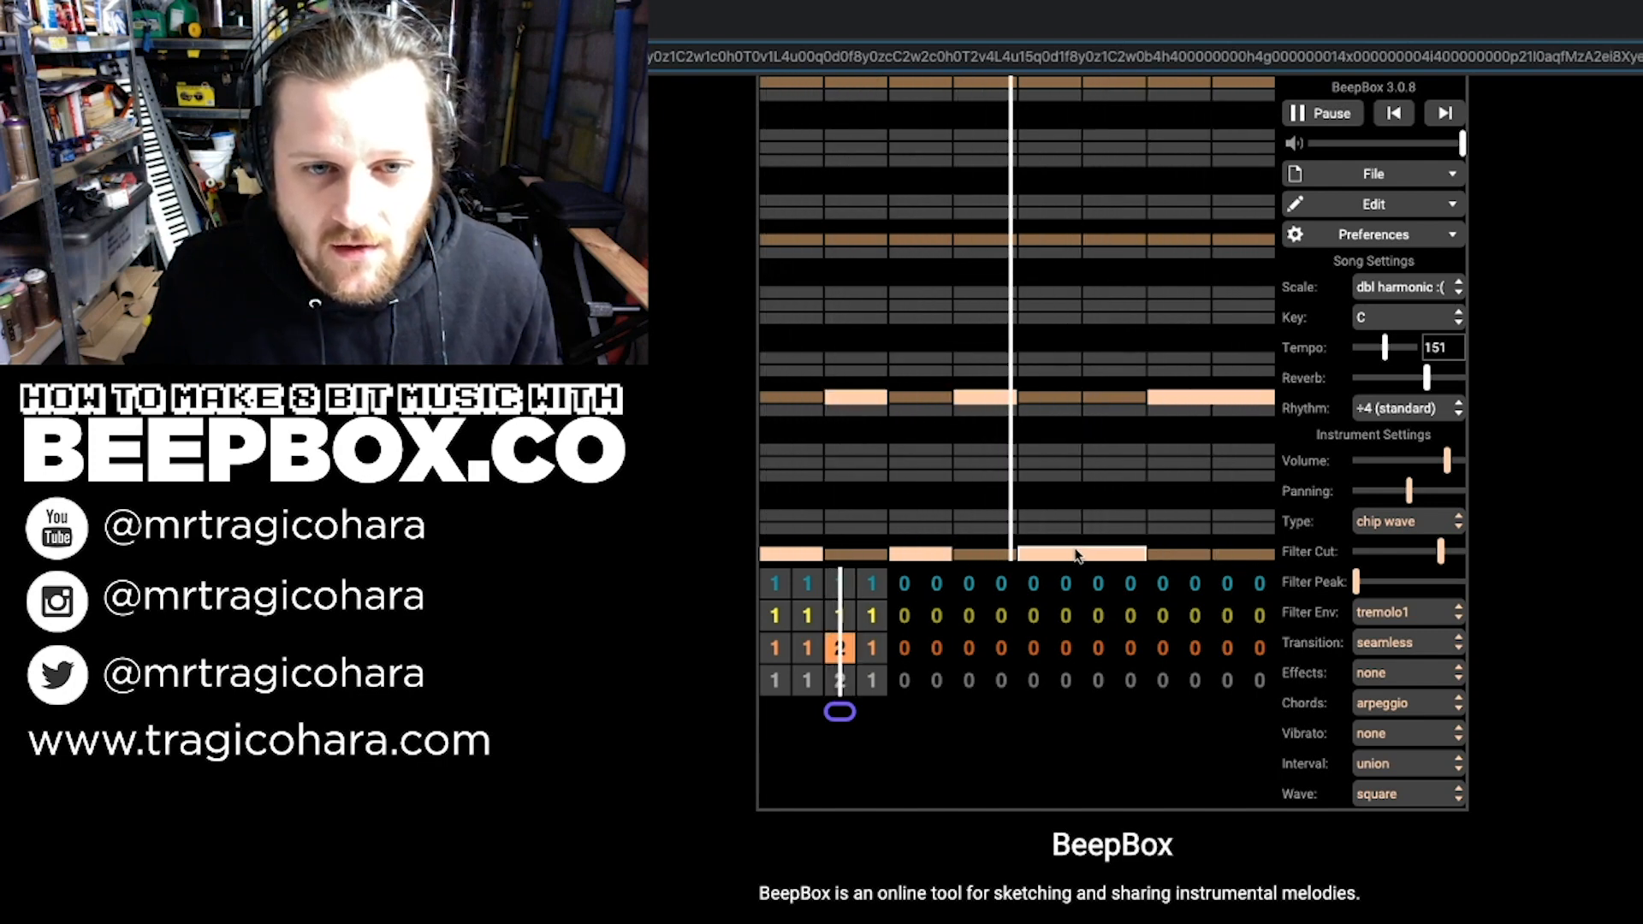
Step: Continue the one-beat octave alternation through beats 5 to 8, with low C on 5 and 7 and the higher C on 6 and 8
drag(1114, 558, 1049, 561)
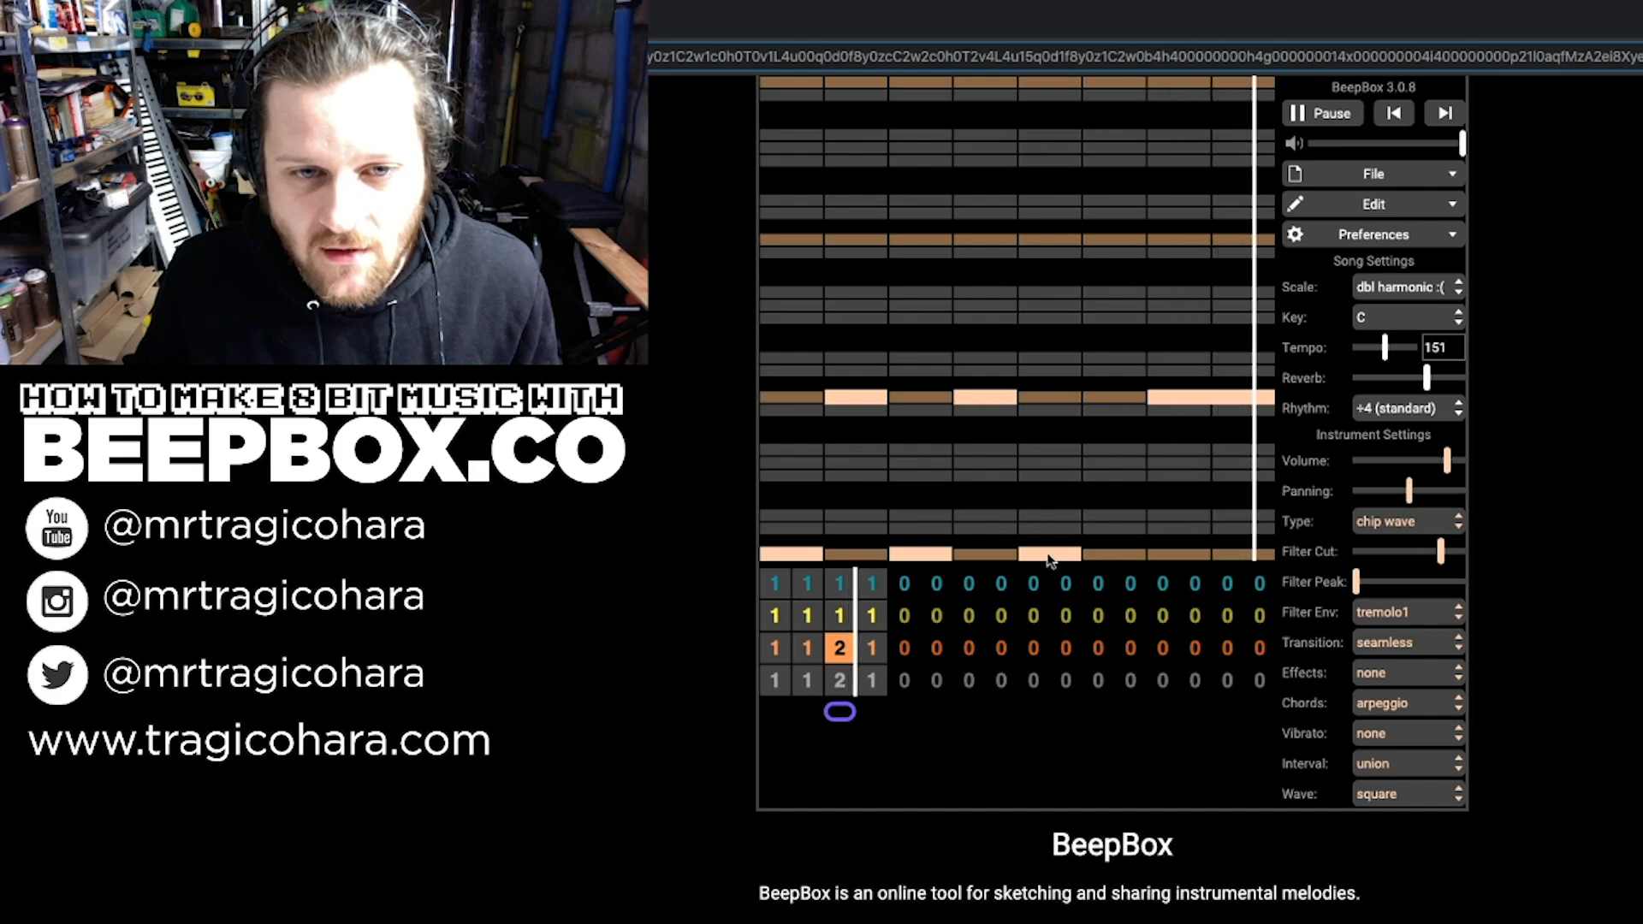
click(1128, 399)
click(1173, 400)
click(1179, 554)
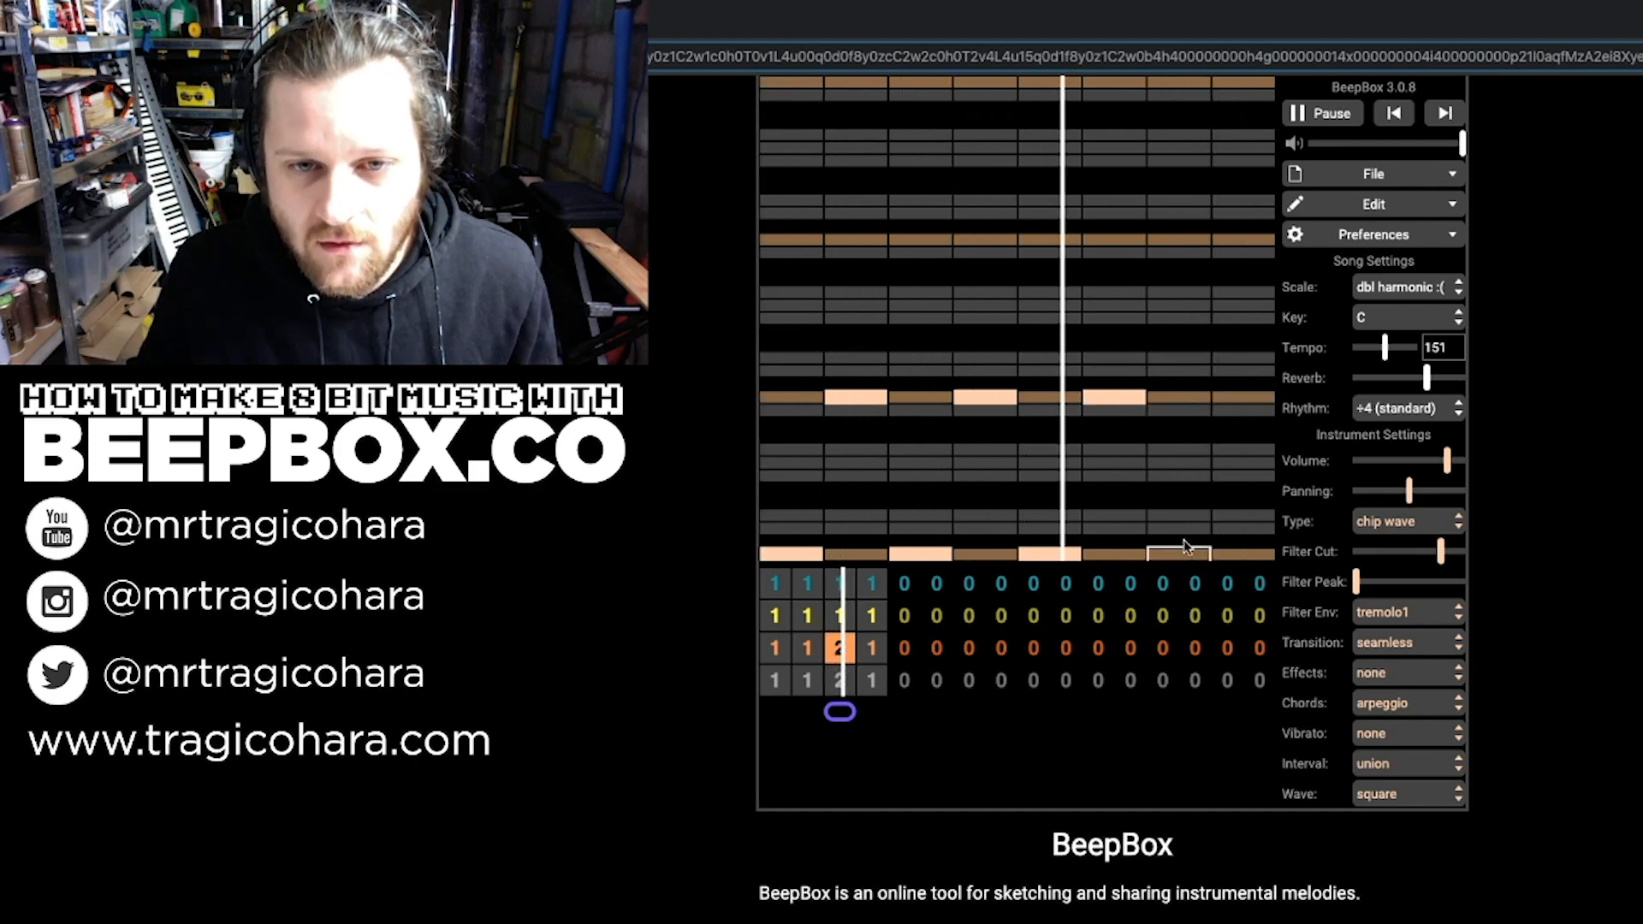
click(1232, 399)
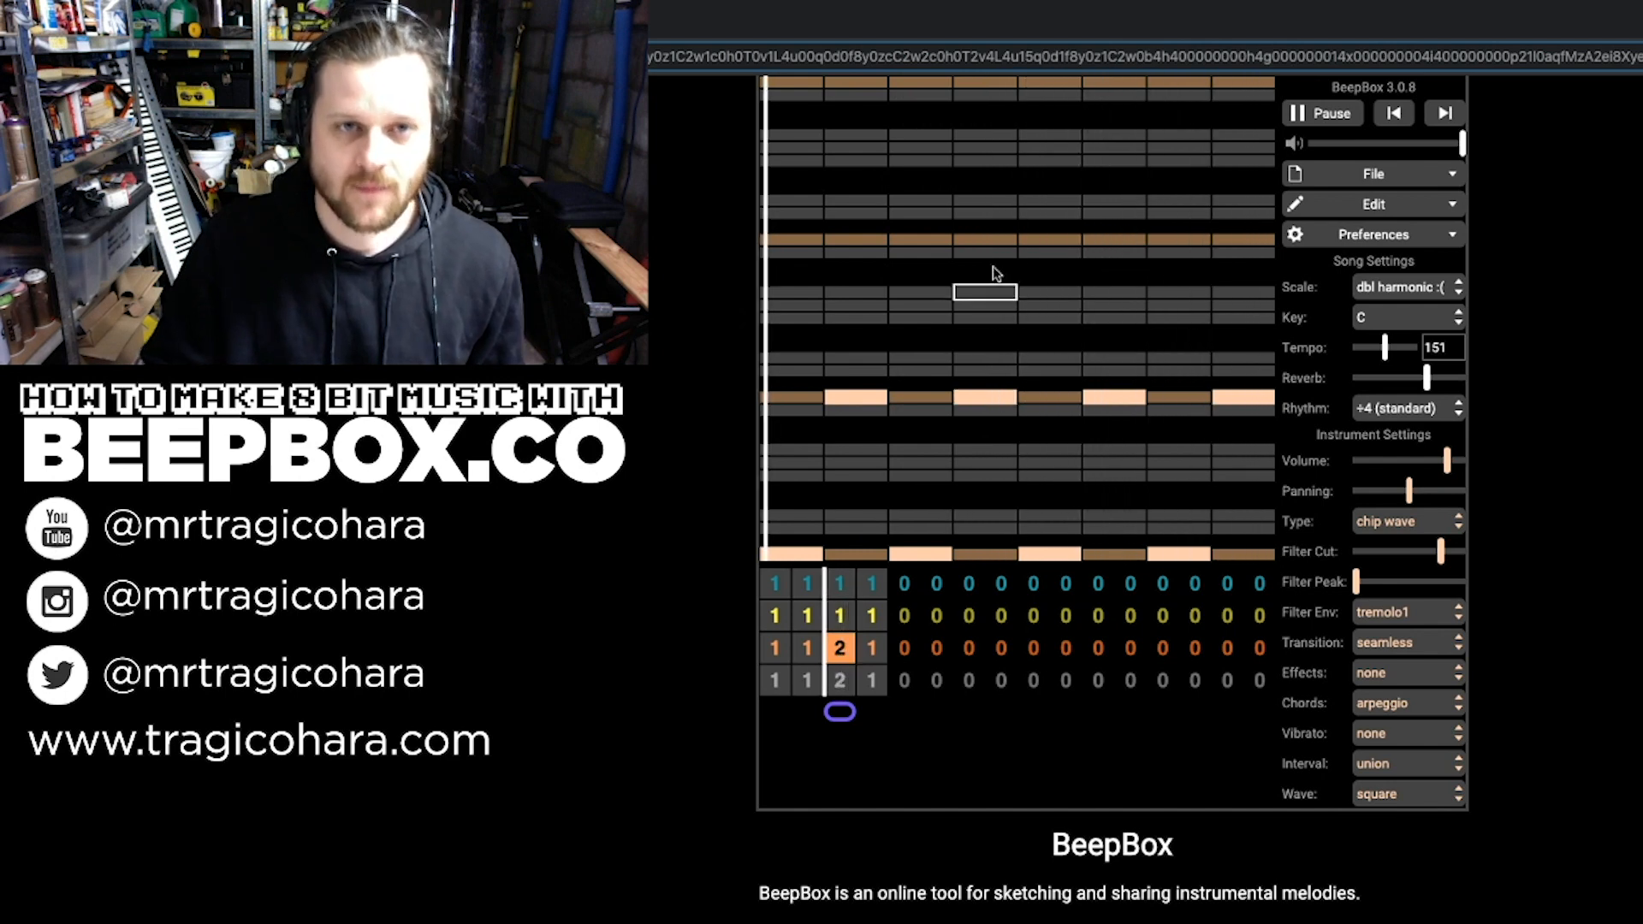
Step: Extend the loop across all four bars and play the song through
click(1329, 115)
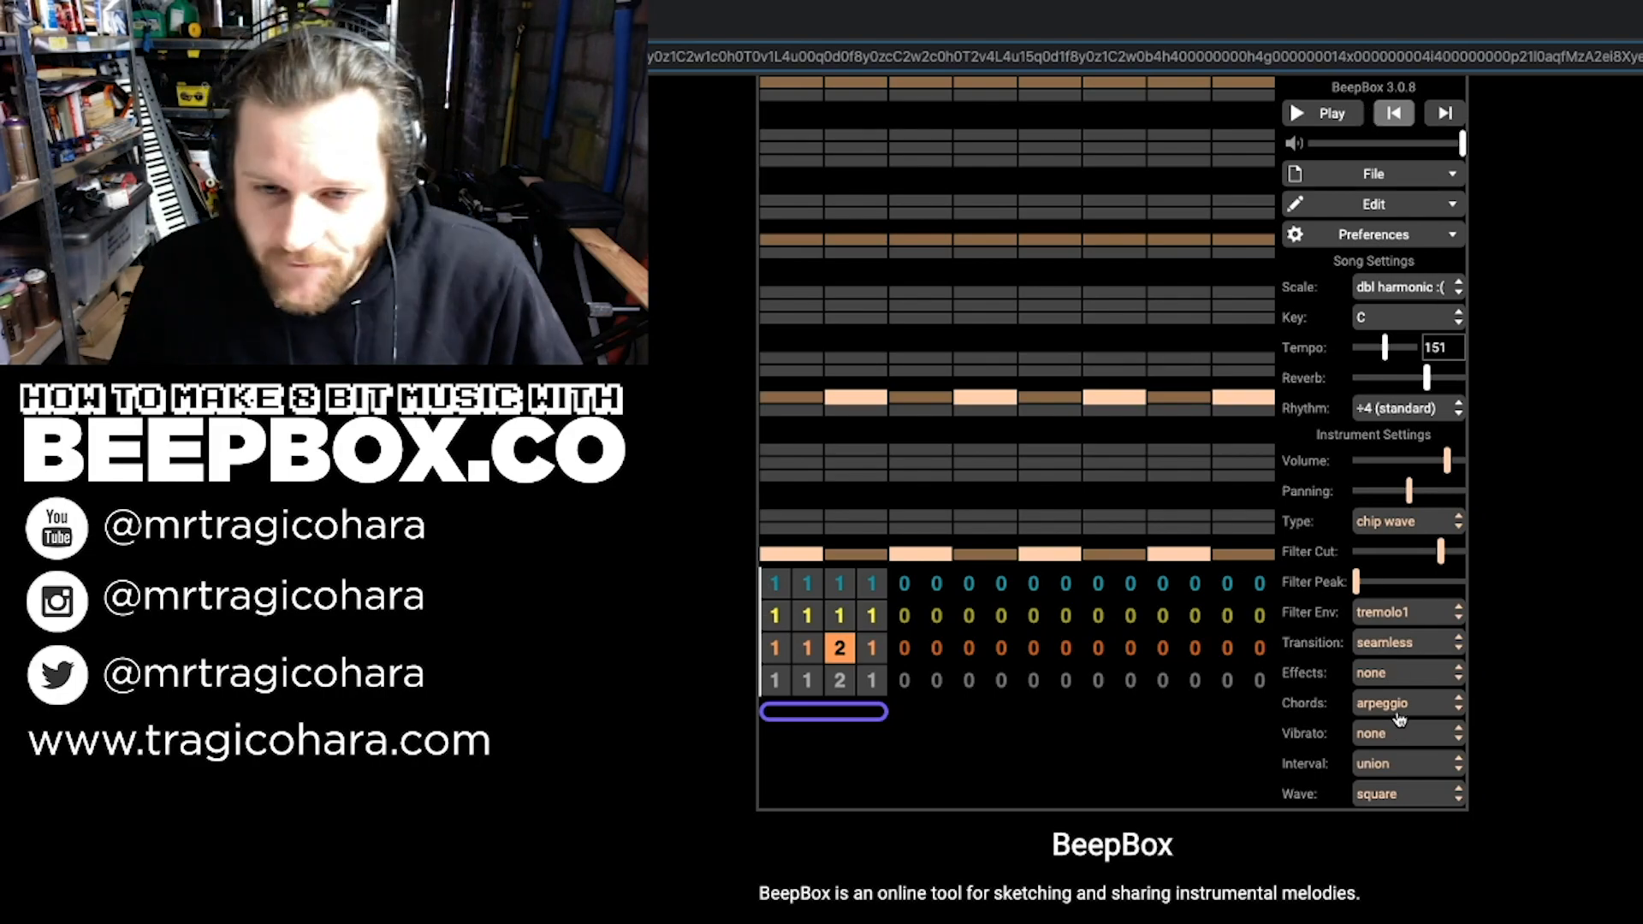
scroll(1007, 648, down, 8)
scroll(1006, 648, up, 8)
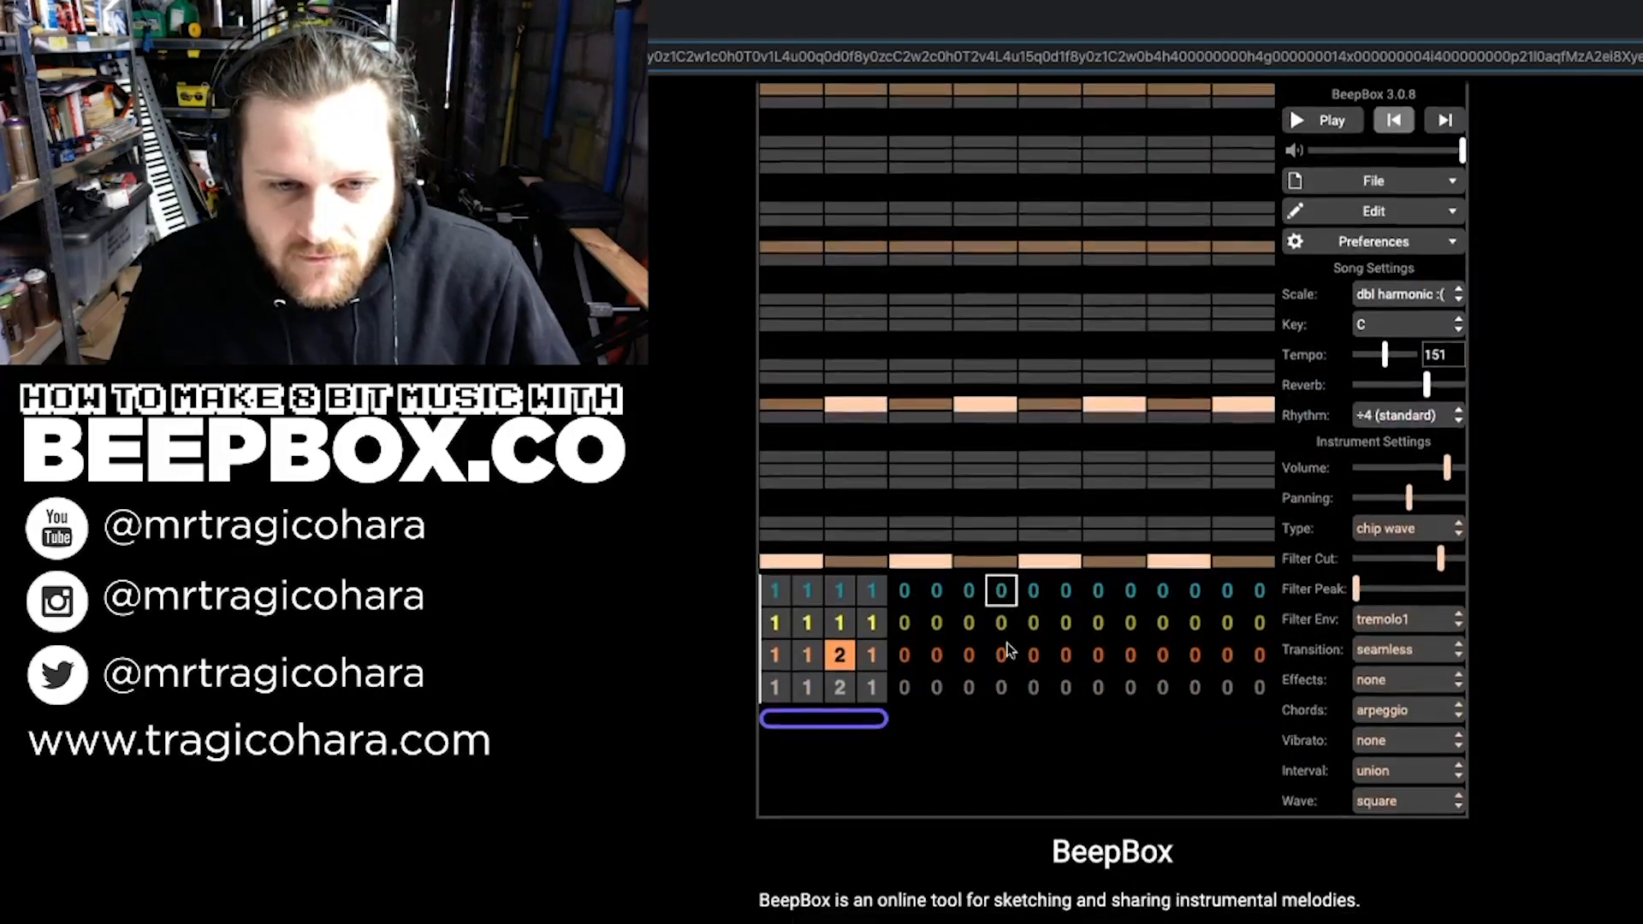
scroll(1006, 647, down, 15)
scroll(1008, 652, down, 8)
scroll(1008, 657, up, 14)
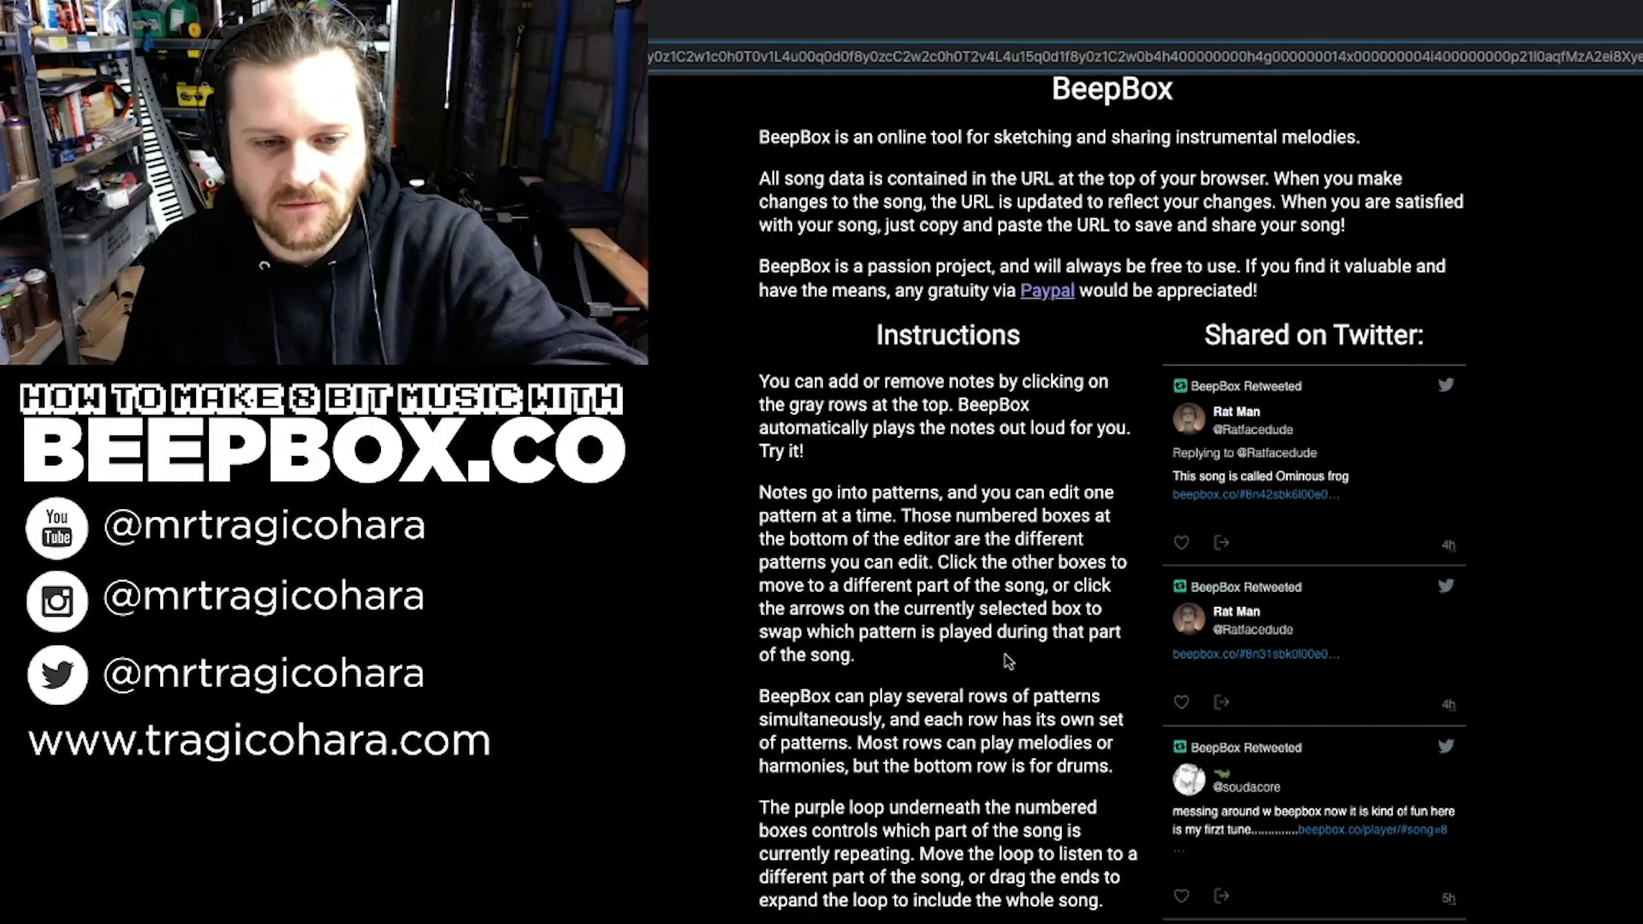
scroll(1008, 661, up, 10)
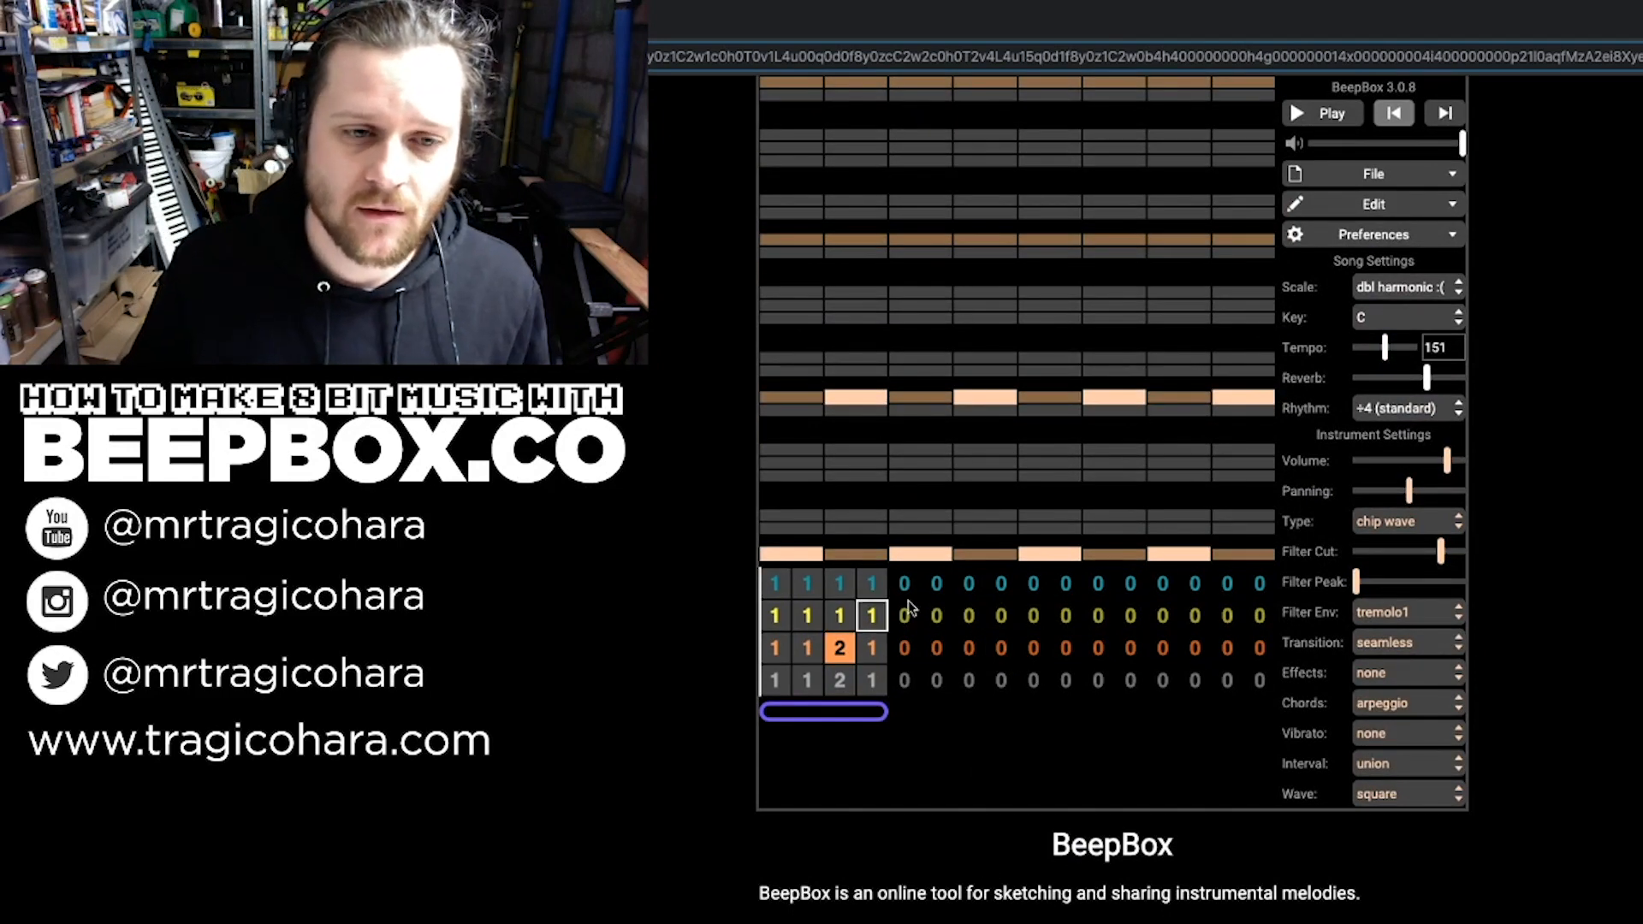
click(1315, 116)
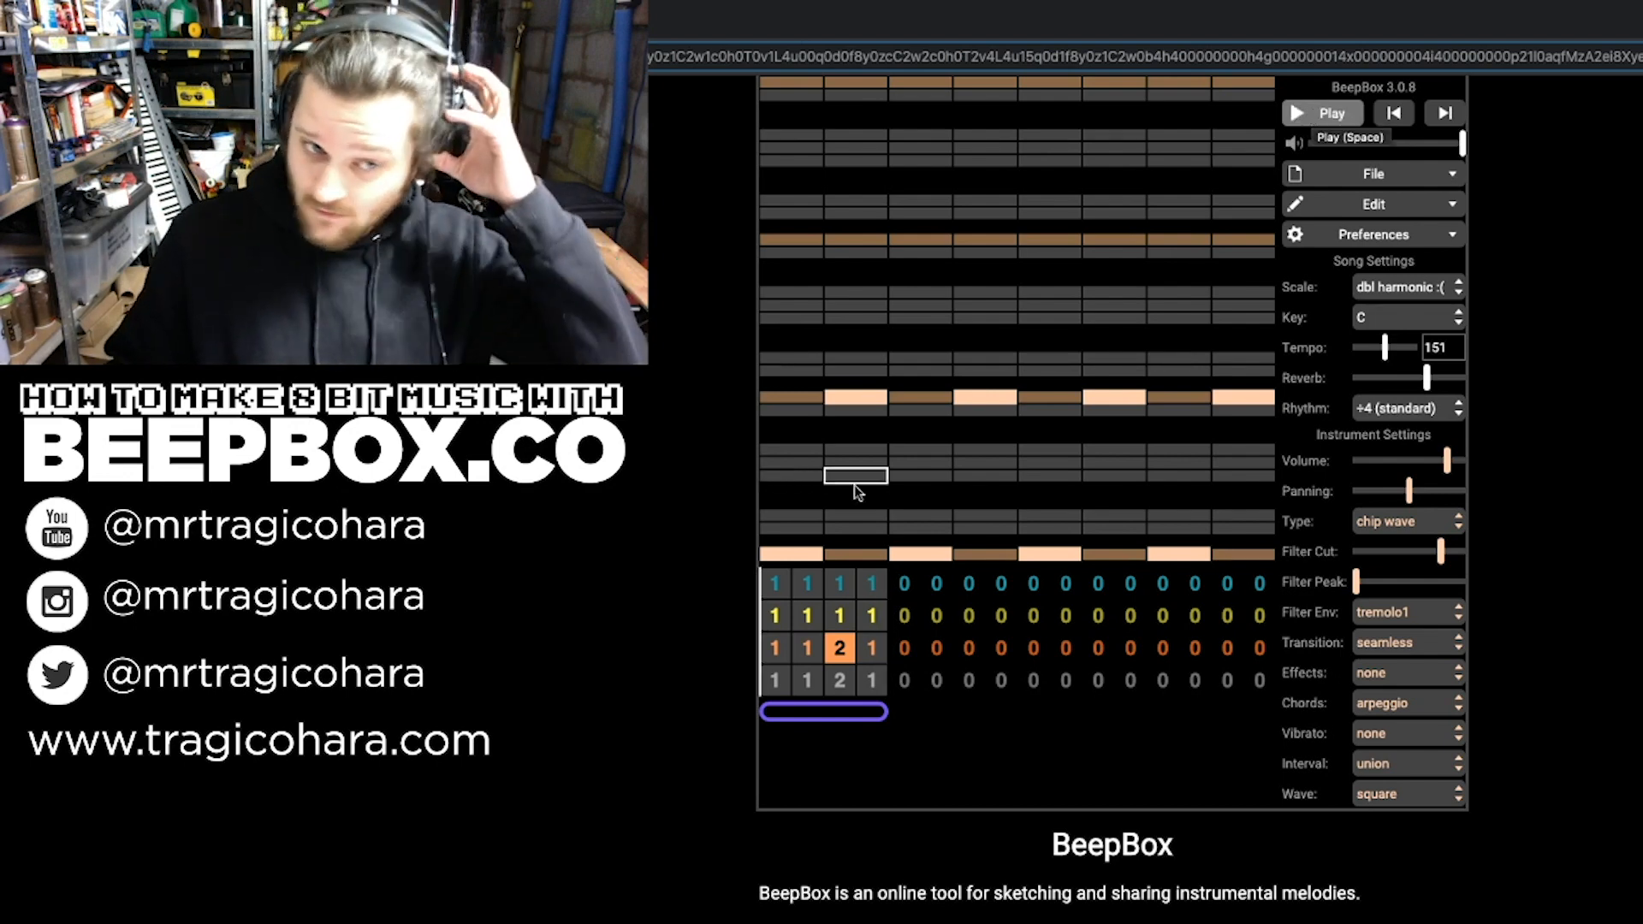
Step: Set the yellow channel's third bar to pattern 2 and enter half-beat notes: four on the third C row up, two on the row above
click(842, 616)
key(2)
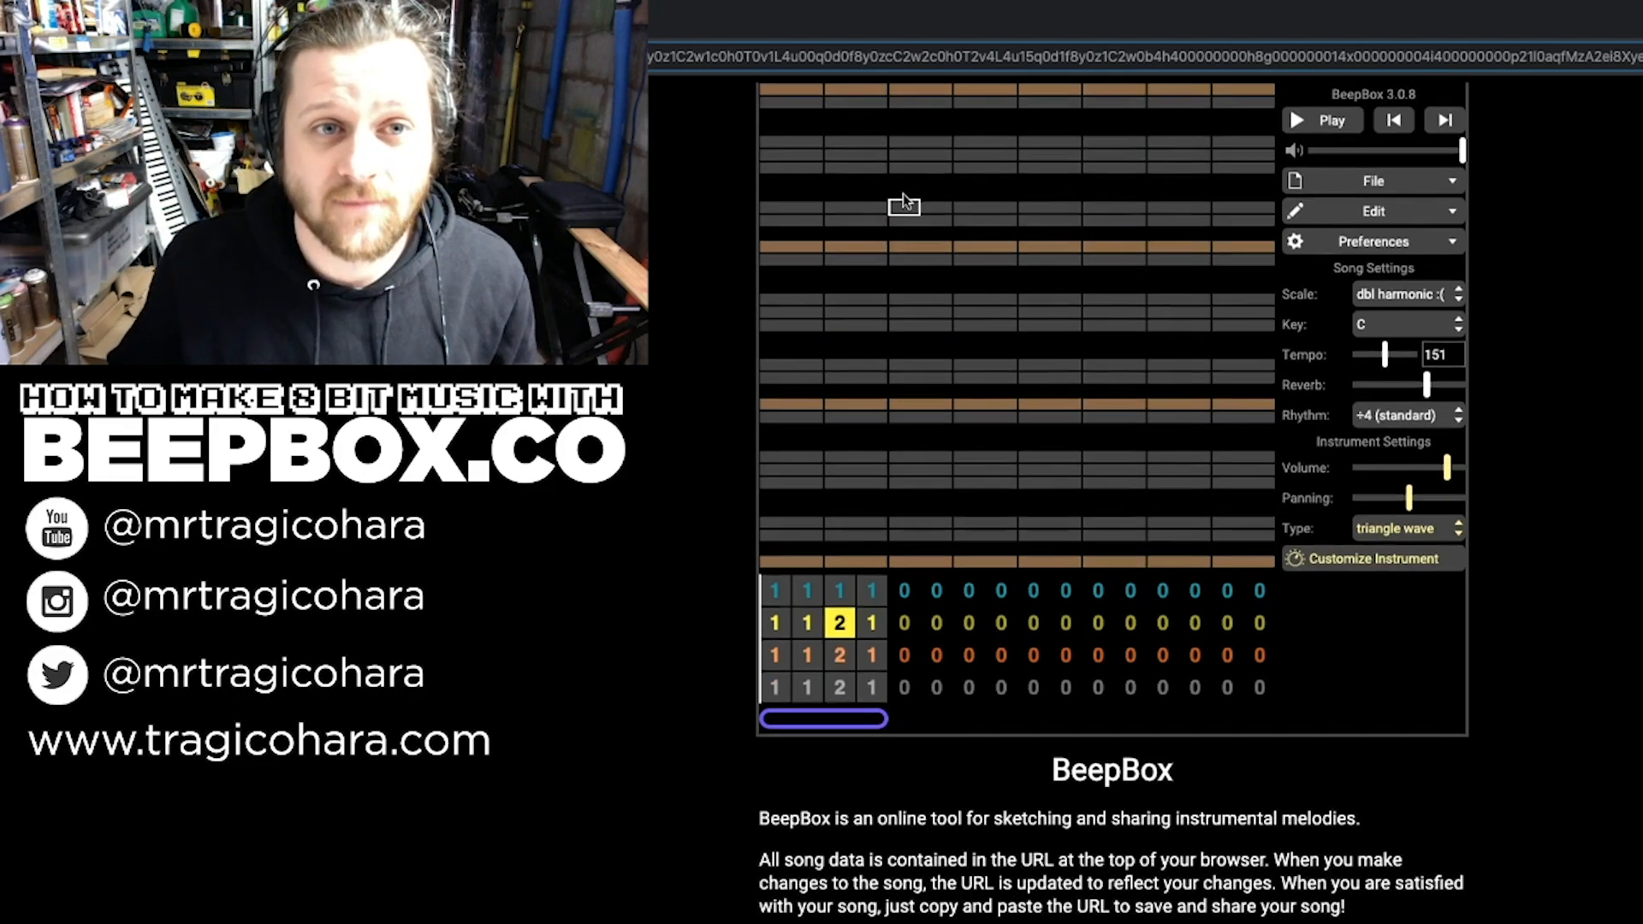
click(1328, 115)
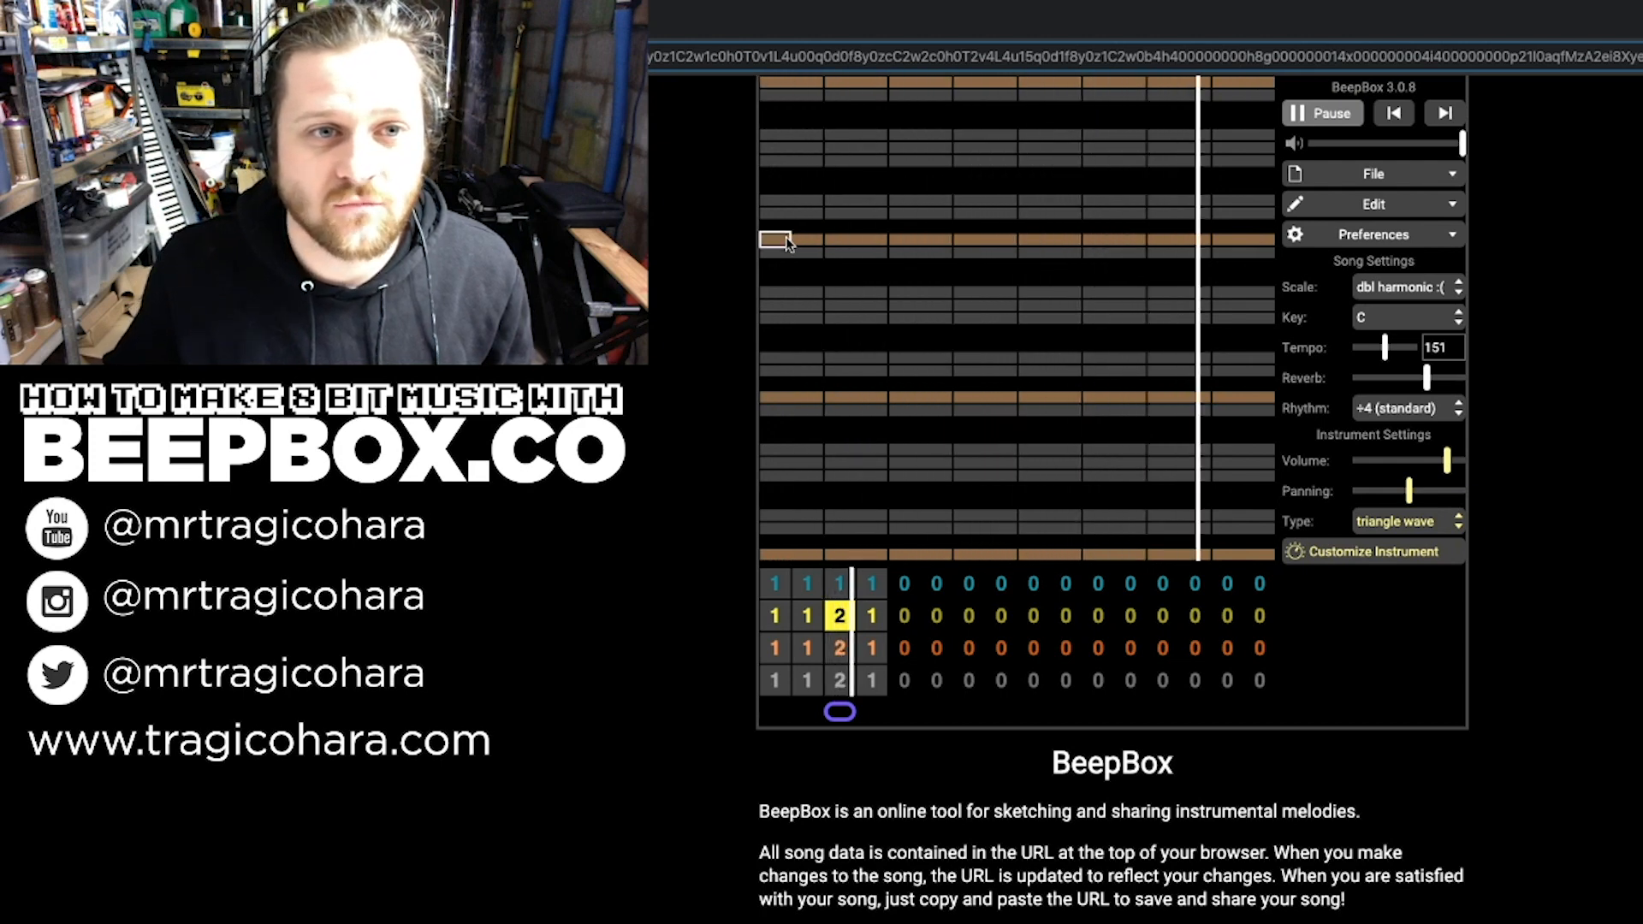
drag(787, 241, 898, 236)
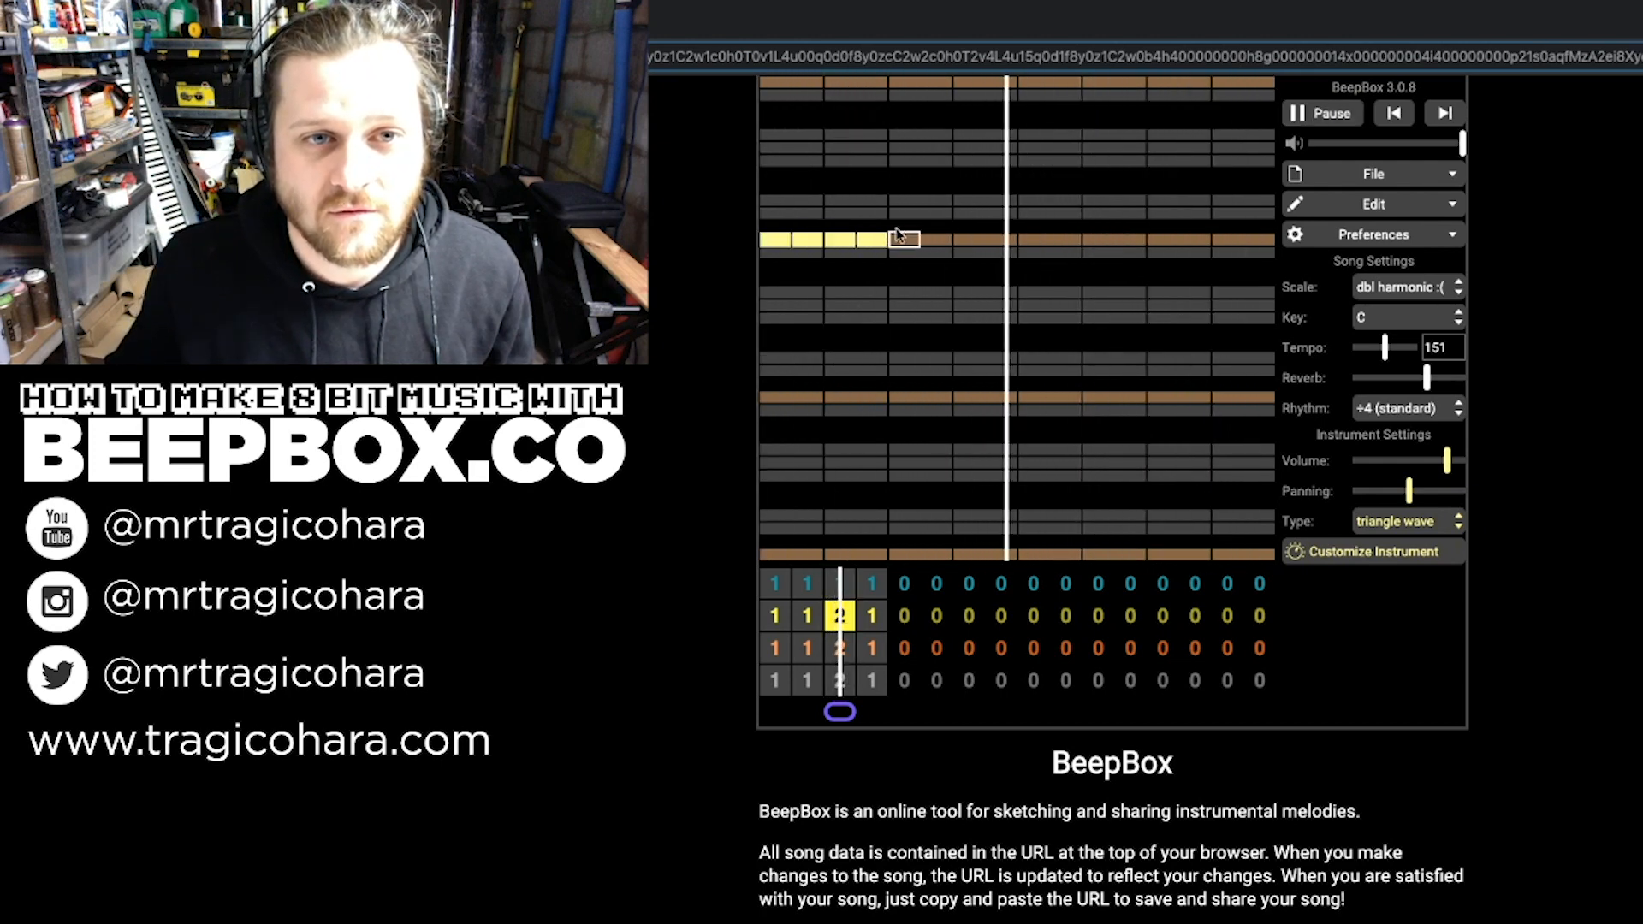
click(903, 214)
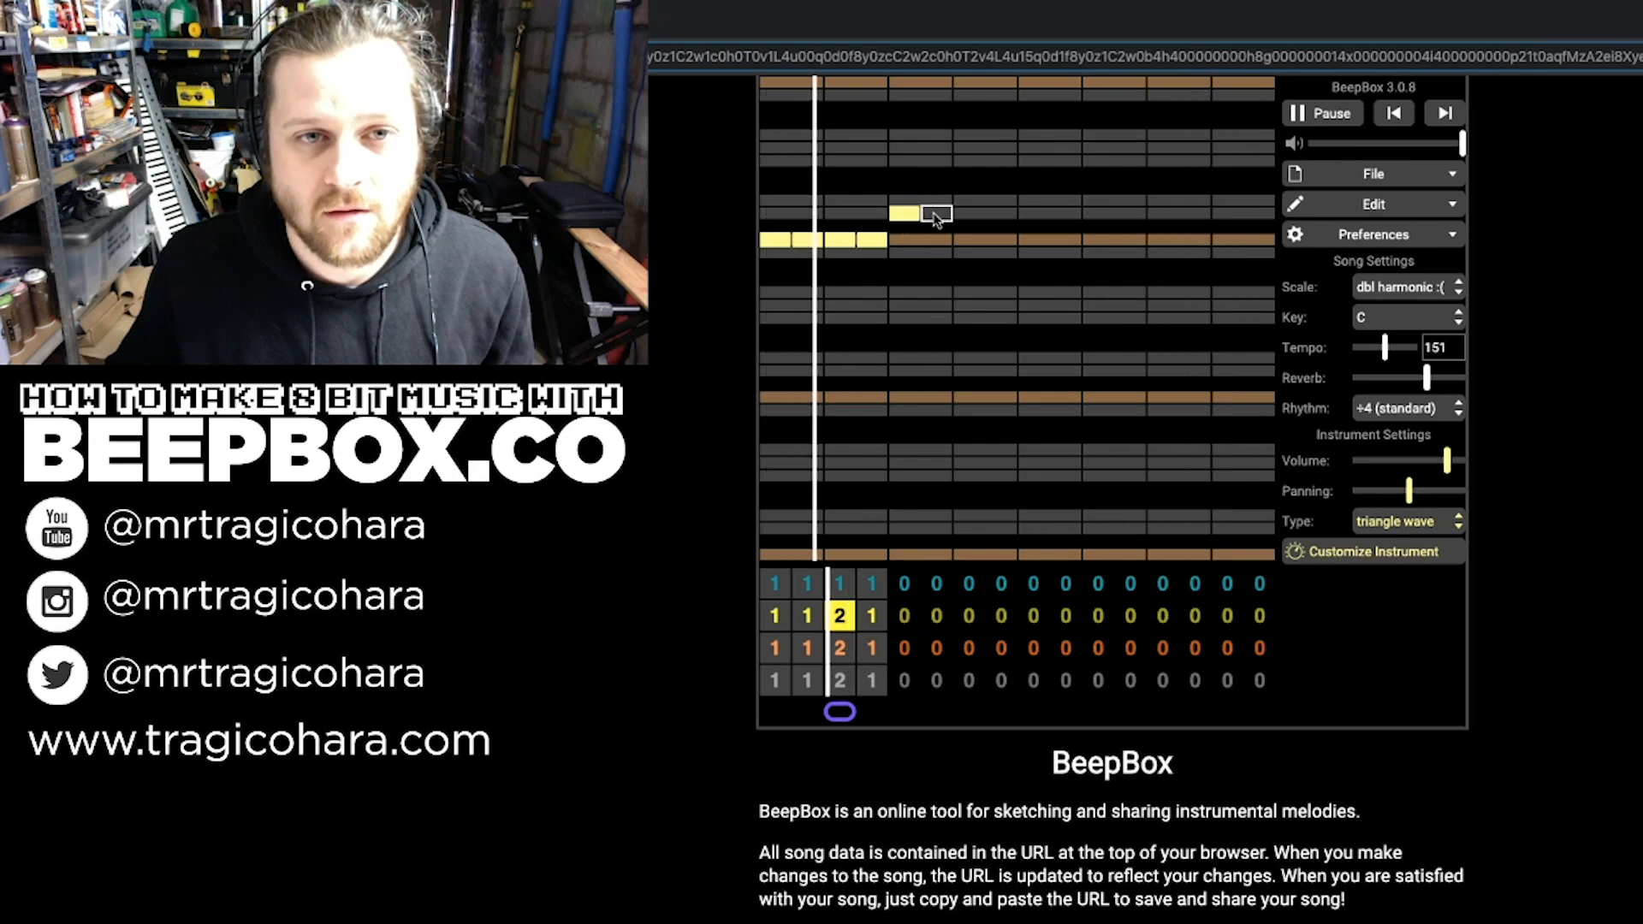
click(935, 215)
Step: Remove the fourth note on the C row and shorten the remaining three to quarter-beat notes
click(872, 240)
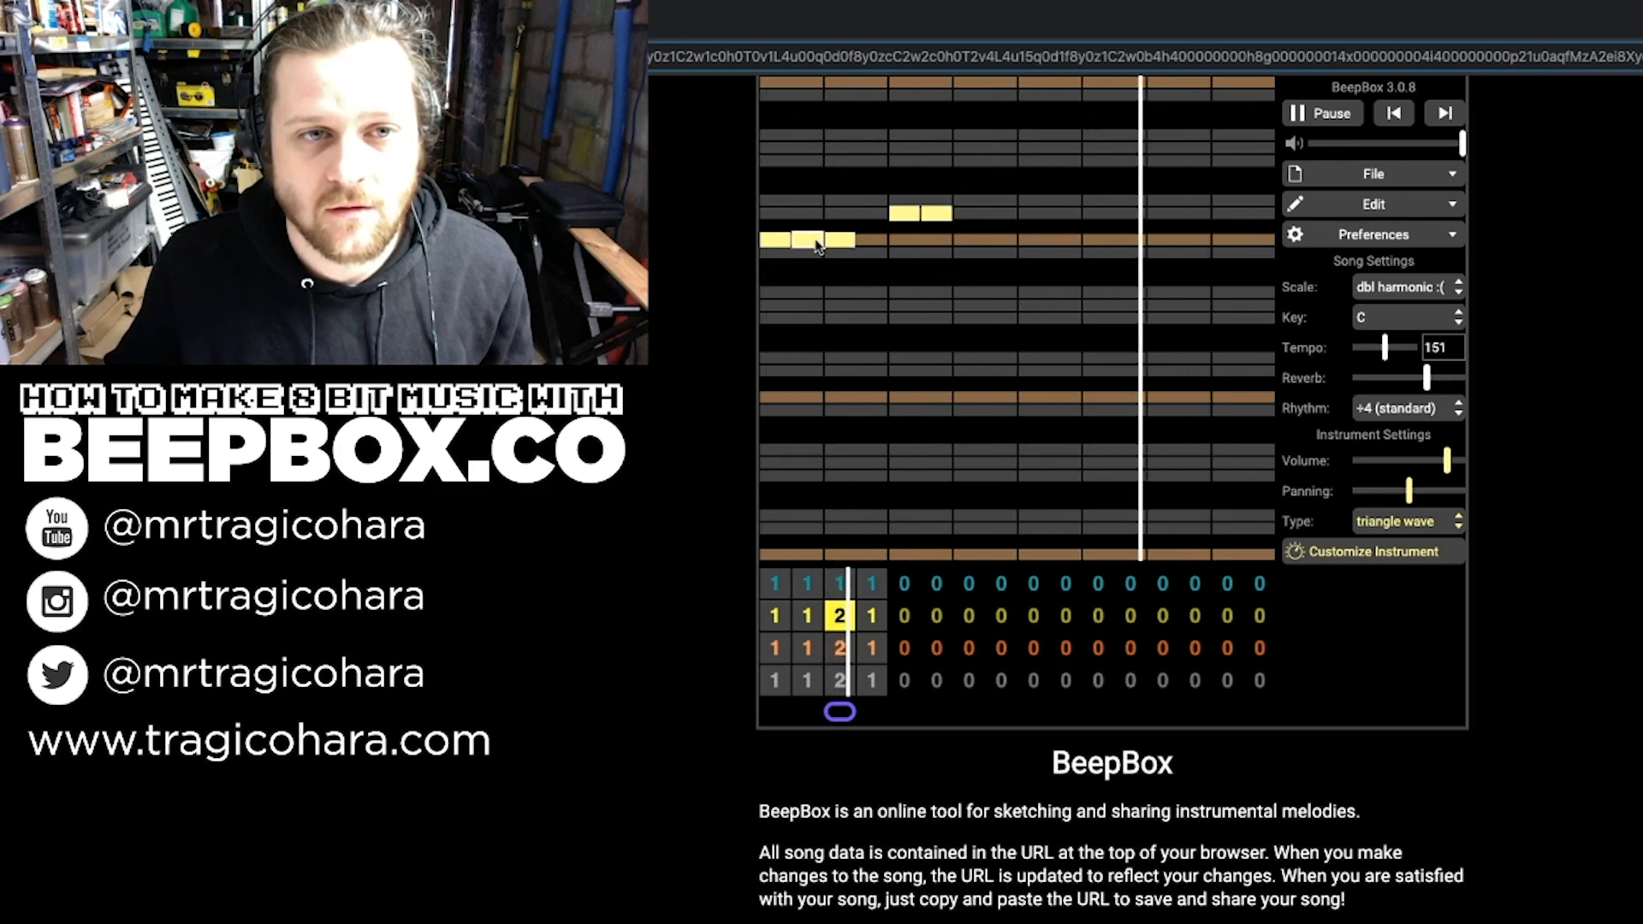
click(815, 241)
drag(782, 240, 837, 241)
click(801, 240)
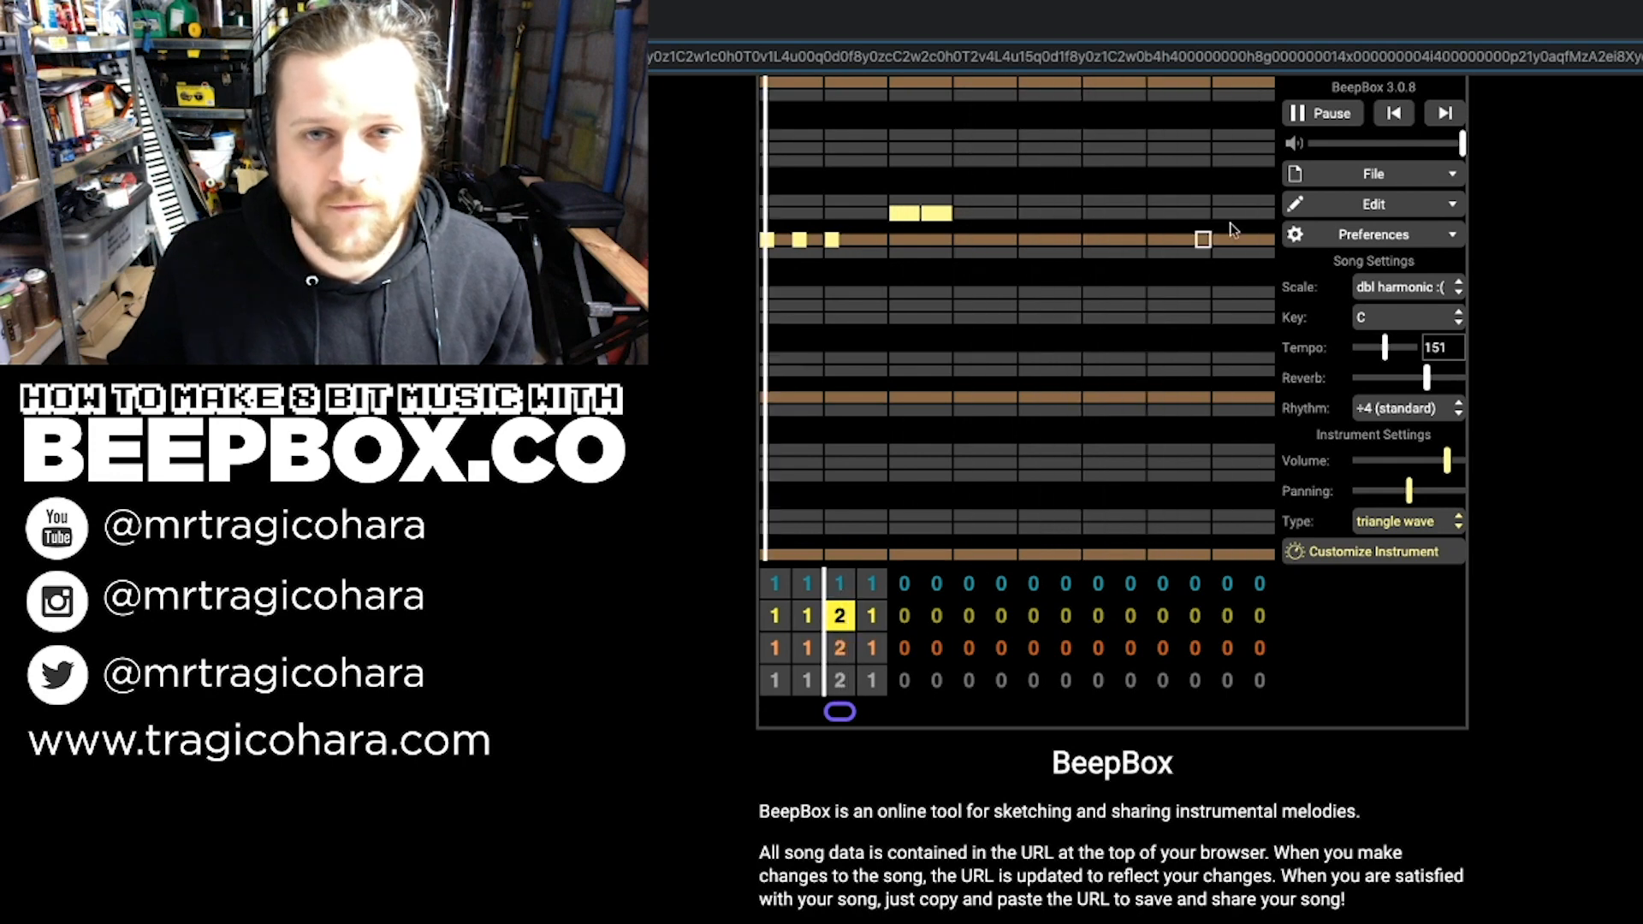
Step: Try adding quarter-beat notes on the row above the C notes in beat 1 and audition the combination
key(space)
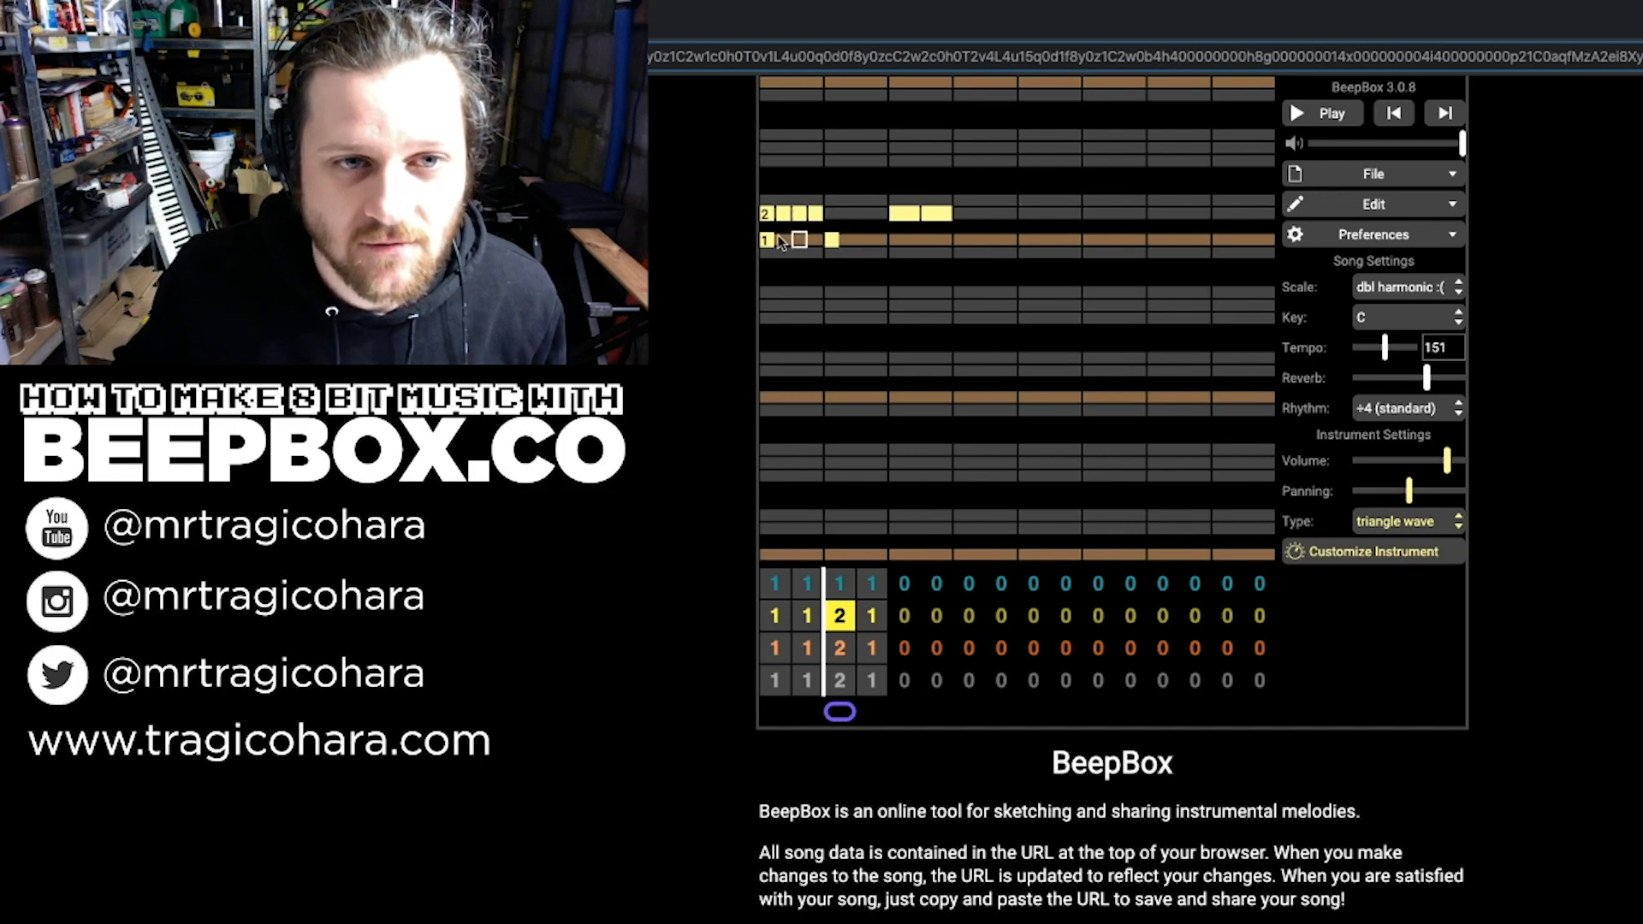
click(1298, 113)
click(1298, 114)
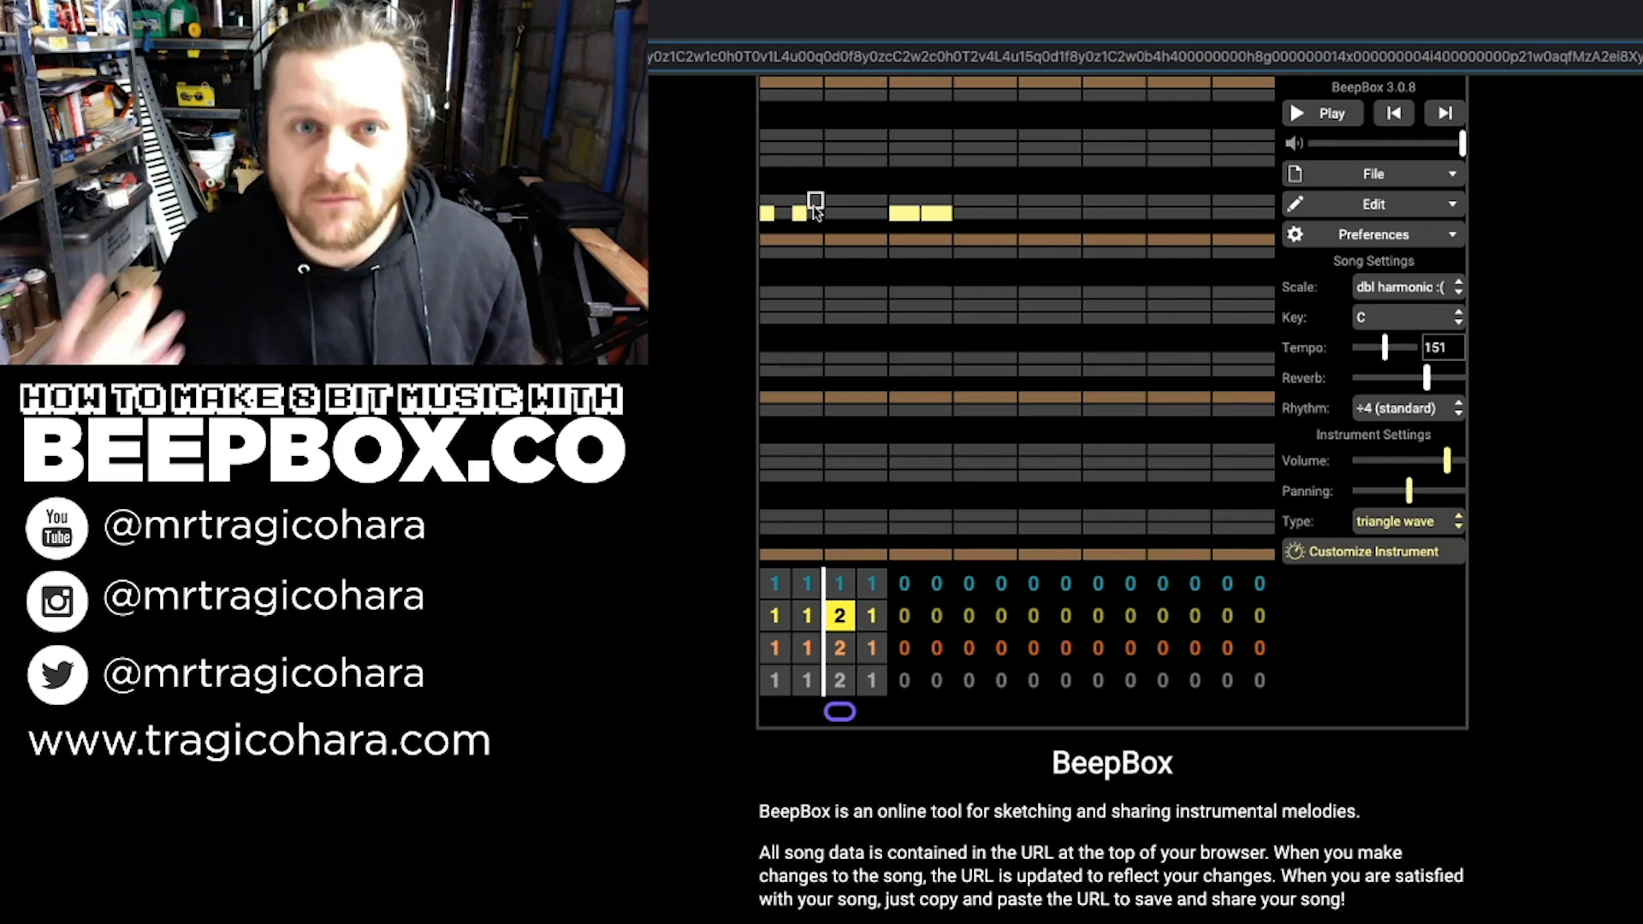
Step: Build four quarter-beat two-note chords on each half beat of beats 1 and 2, using the row just above C and a higher row, and audition them
scroll(807, 230, up, 1)
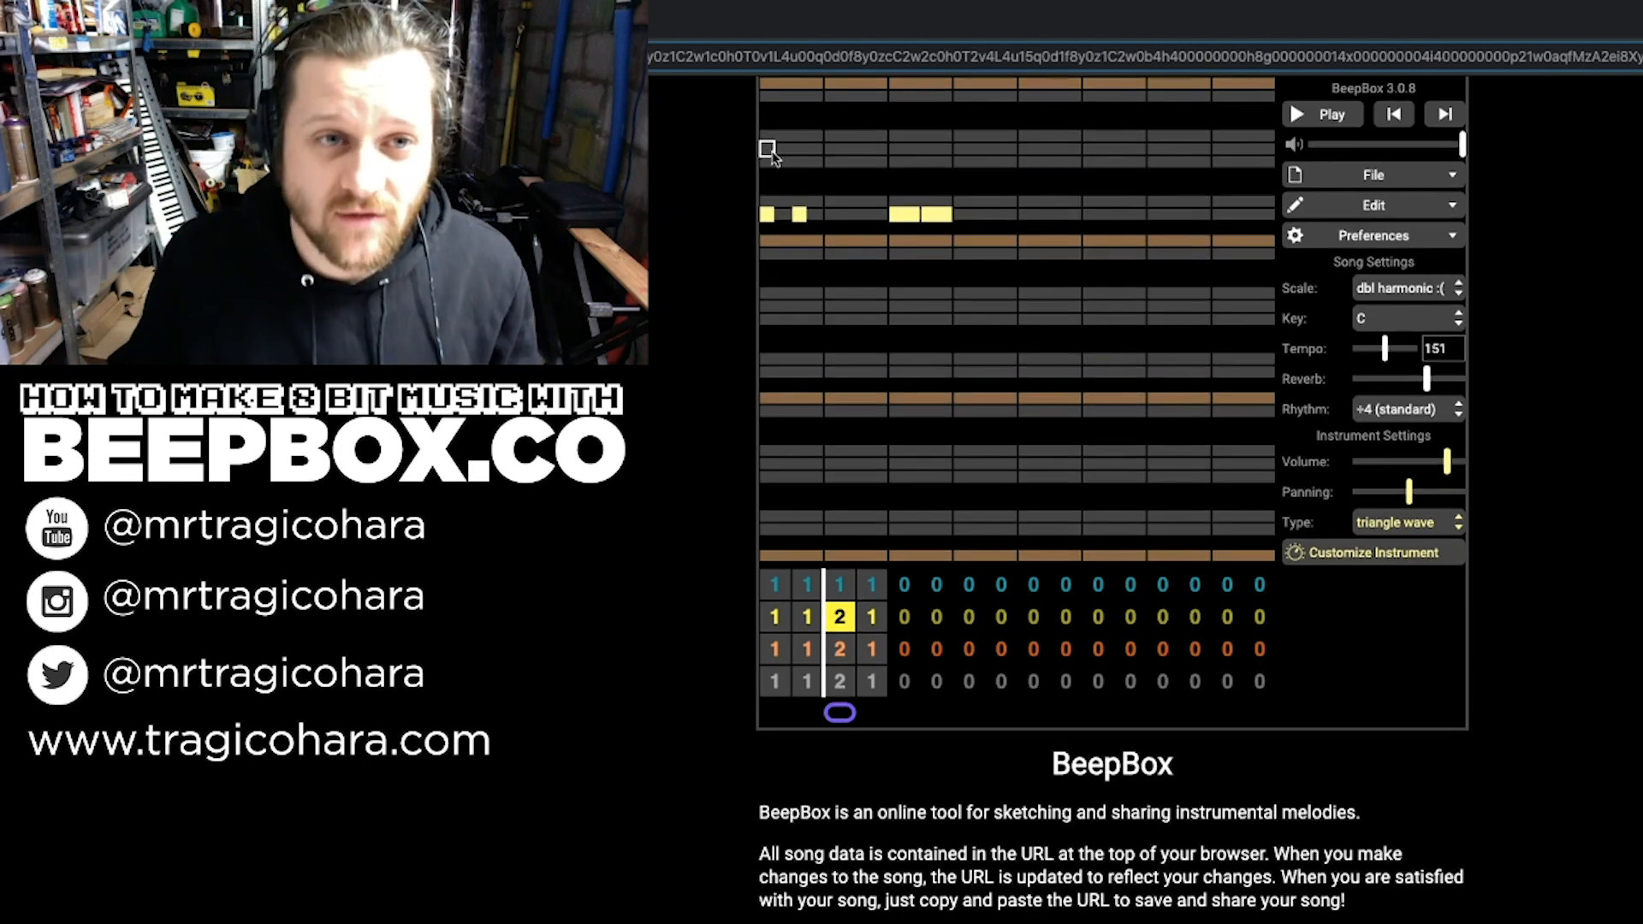
scroll(769, 159, down, 1)
scroll(769, 159, up, 1)
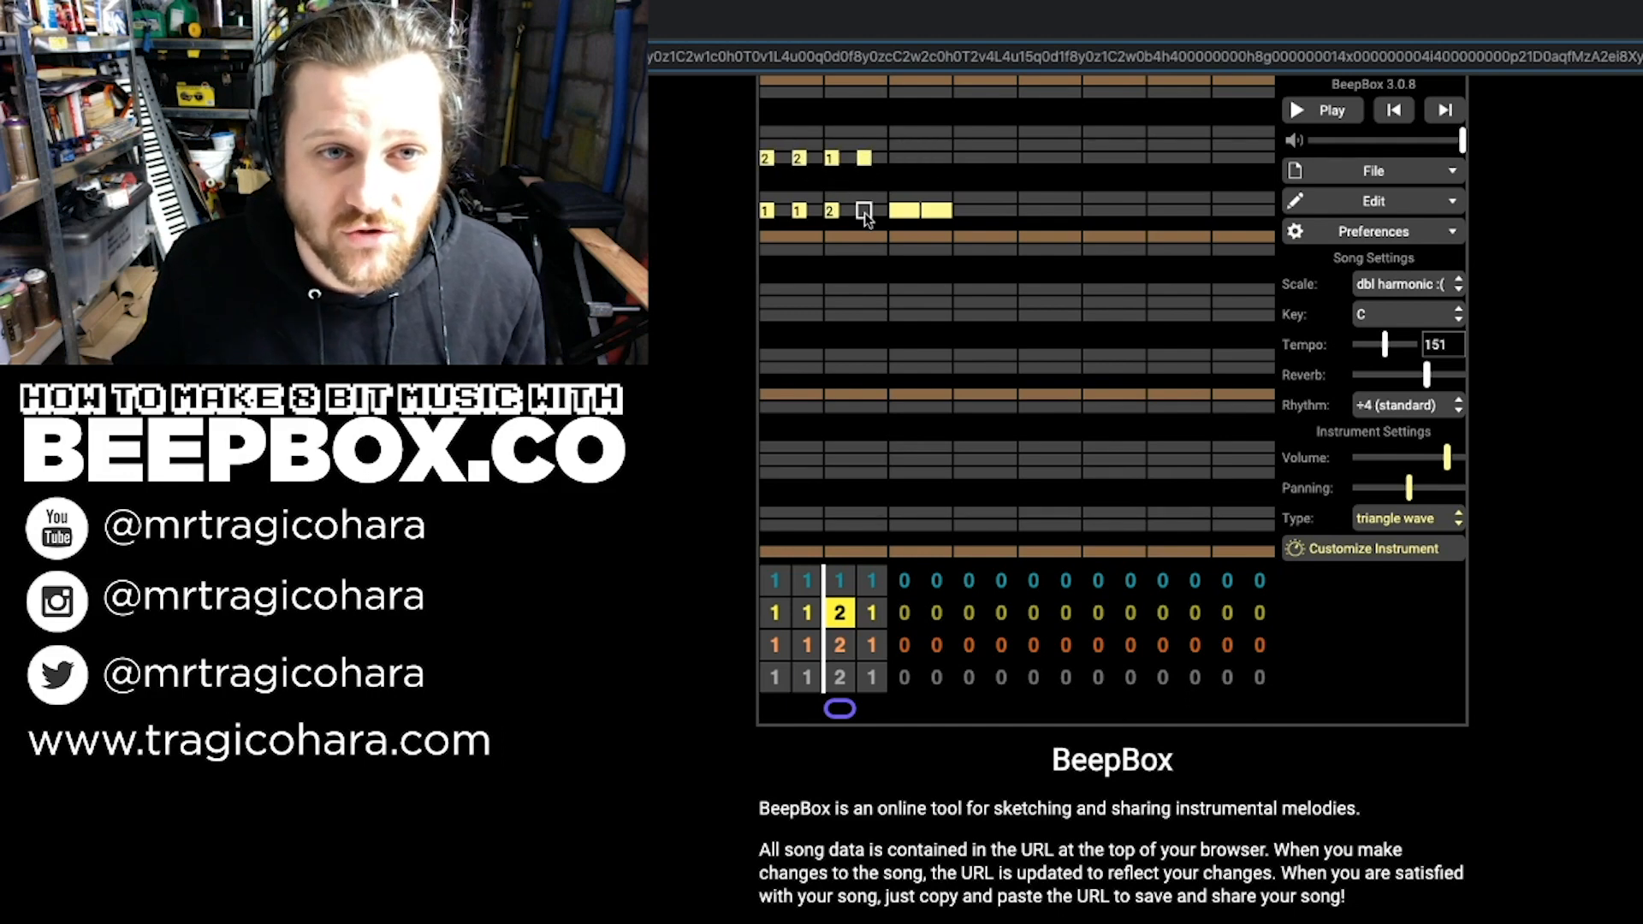
click(1332, 111)
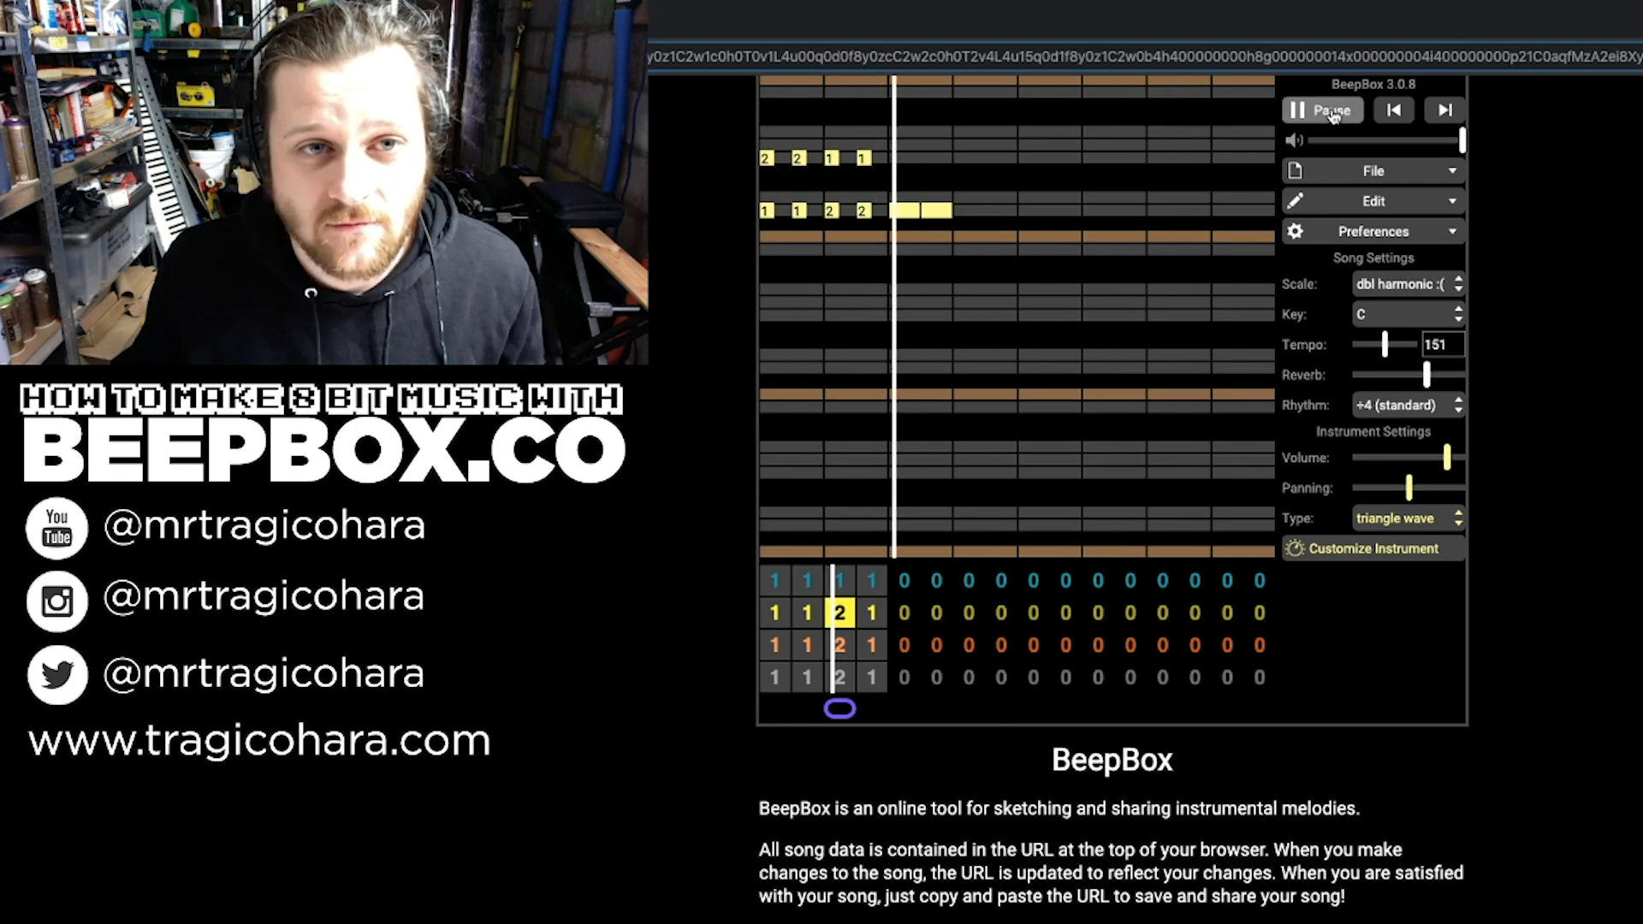
click(1332, 111)
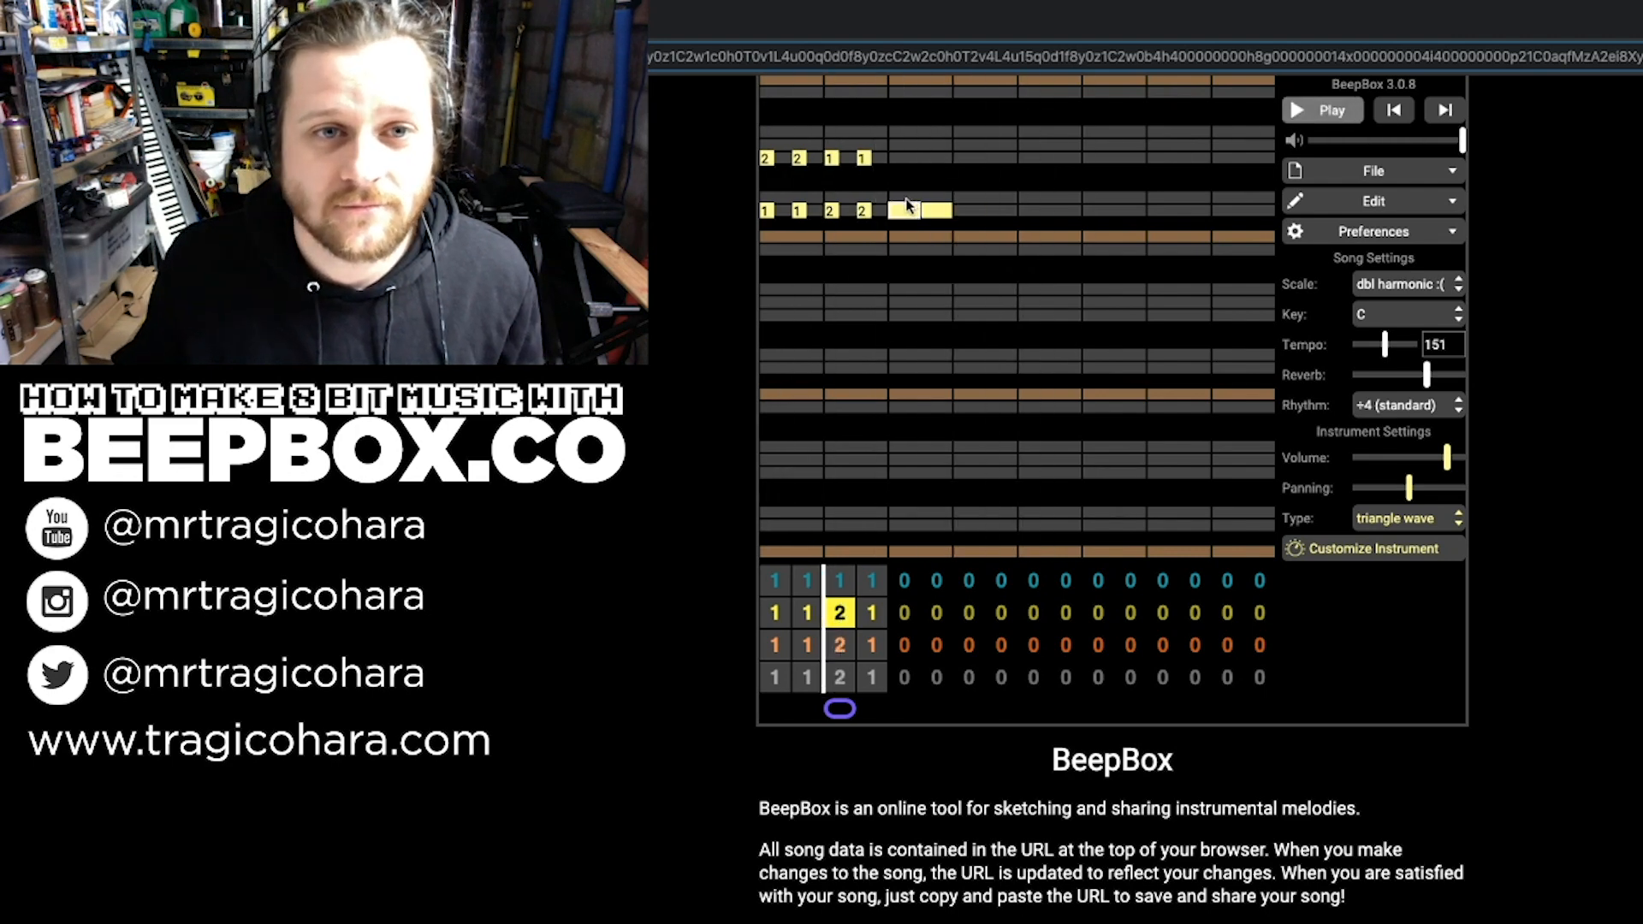
Step: Clear the upper chord notes and the beat 3 notes, and move the first quarter-beat note down to the C row during playback
drag(907, 203, 939, 220)
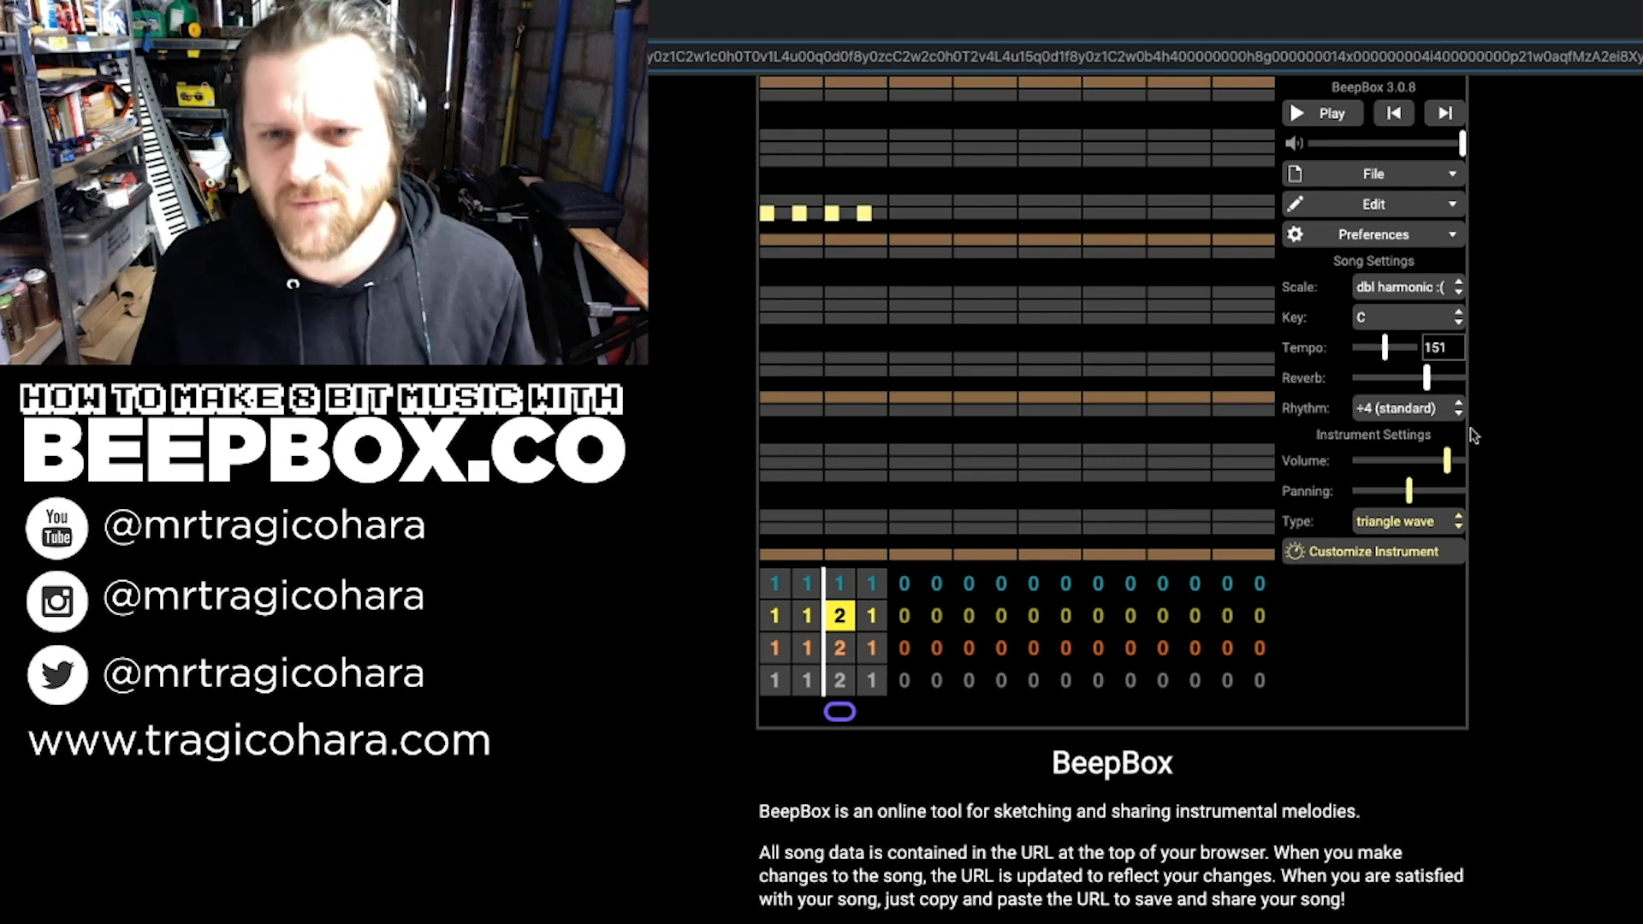
click(1340, 126)
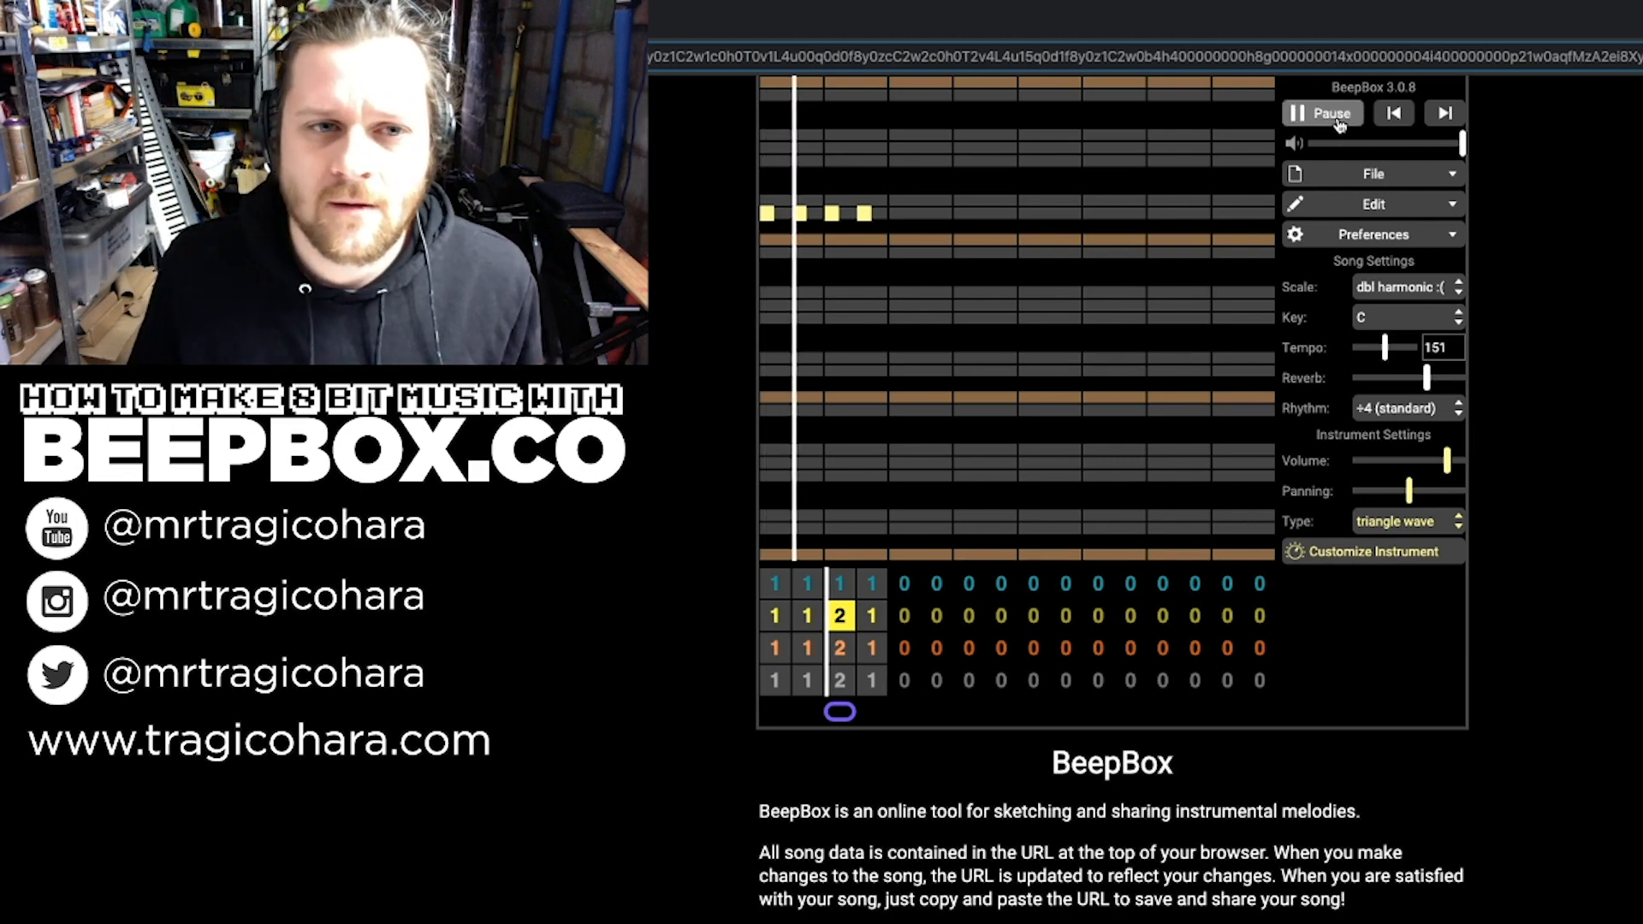
click(767, 213)
click(767, 239)
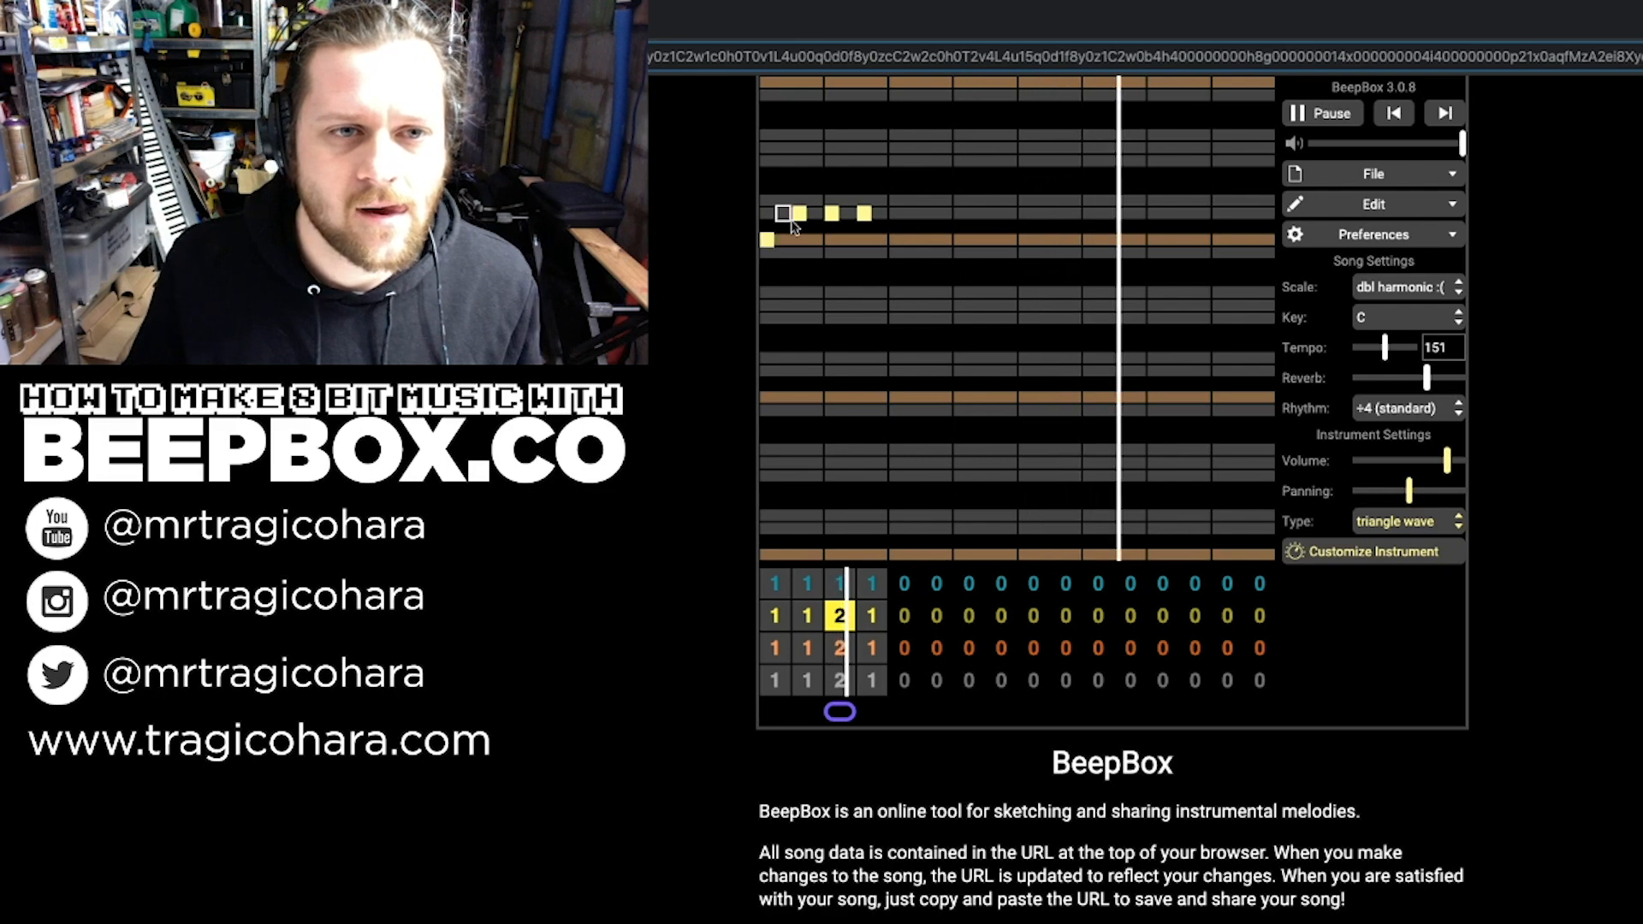
Step: Move the remaining three quarter-beat notes in beats 1 and 2 down to the C row
click(798, 214)
click(798, 239)
click(830, 213)
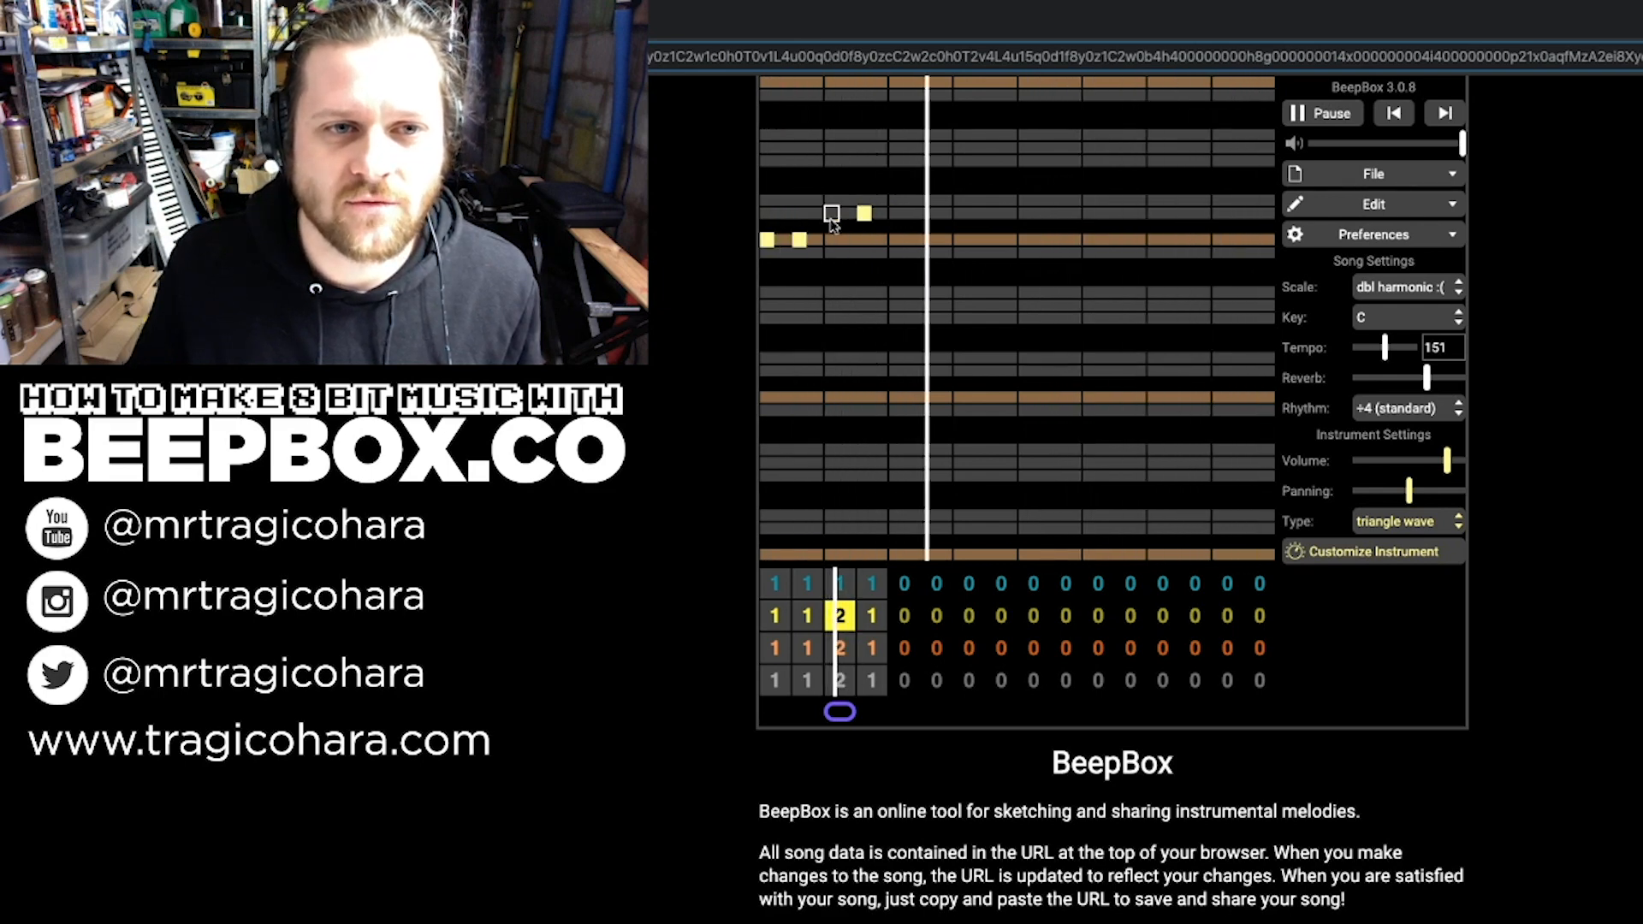
click(831, 239)
click(865, 213)
click(863, 239)
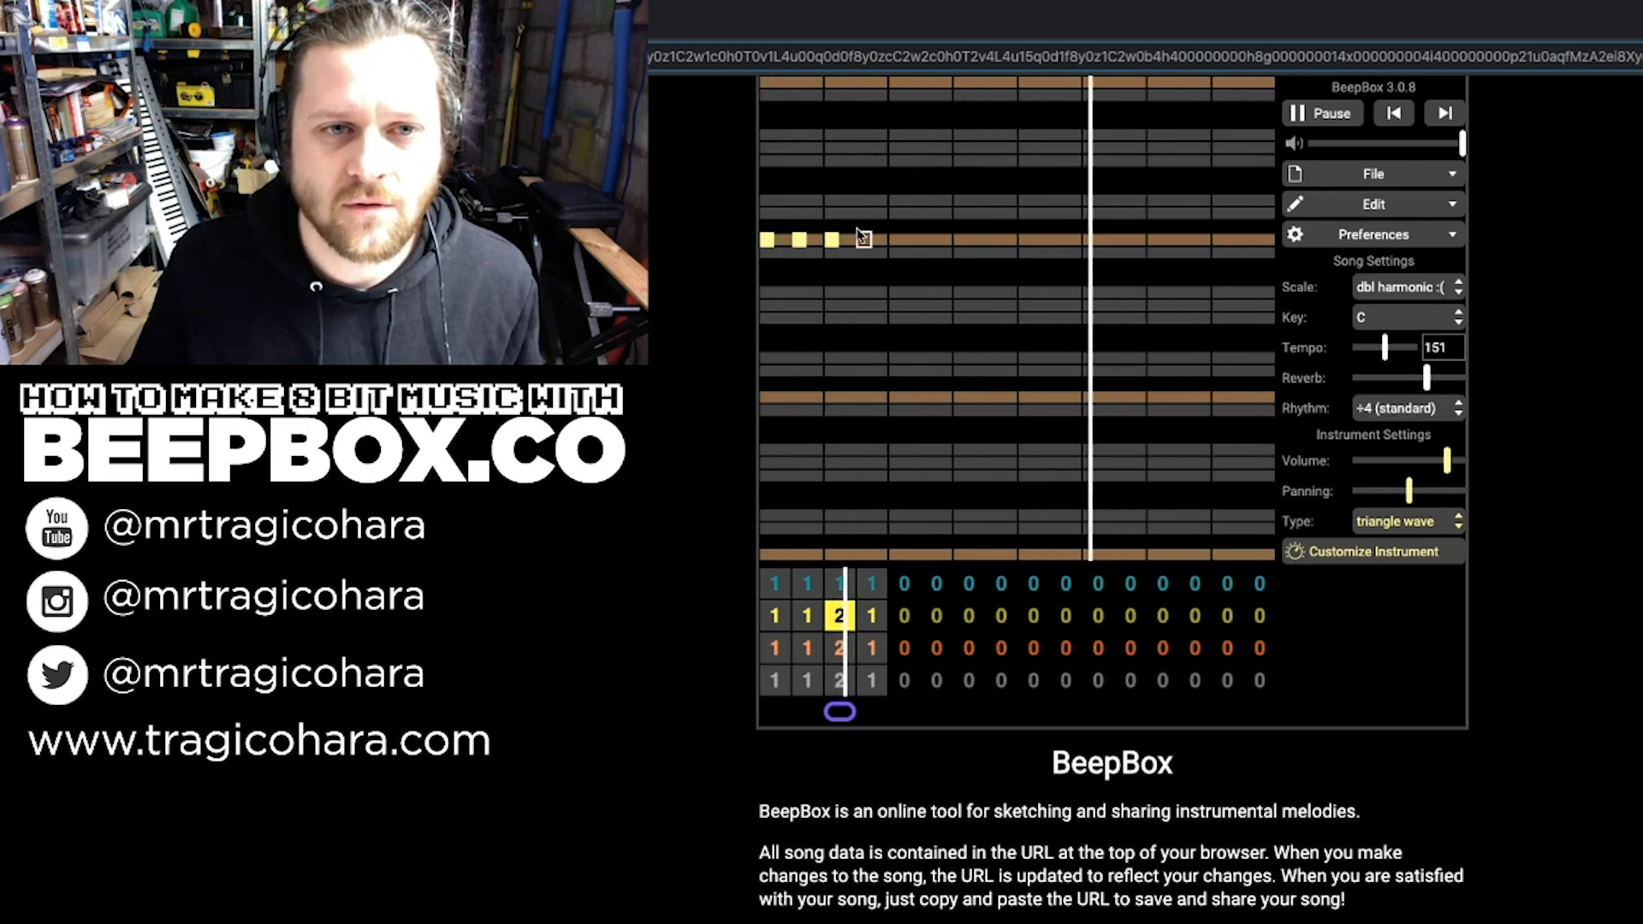
Step: Add four quarter-beat notes on each half beat of beats 3 and 4, on the row just below C
click(896, 252)
click(928, 253)
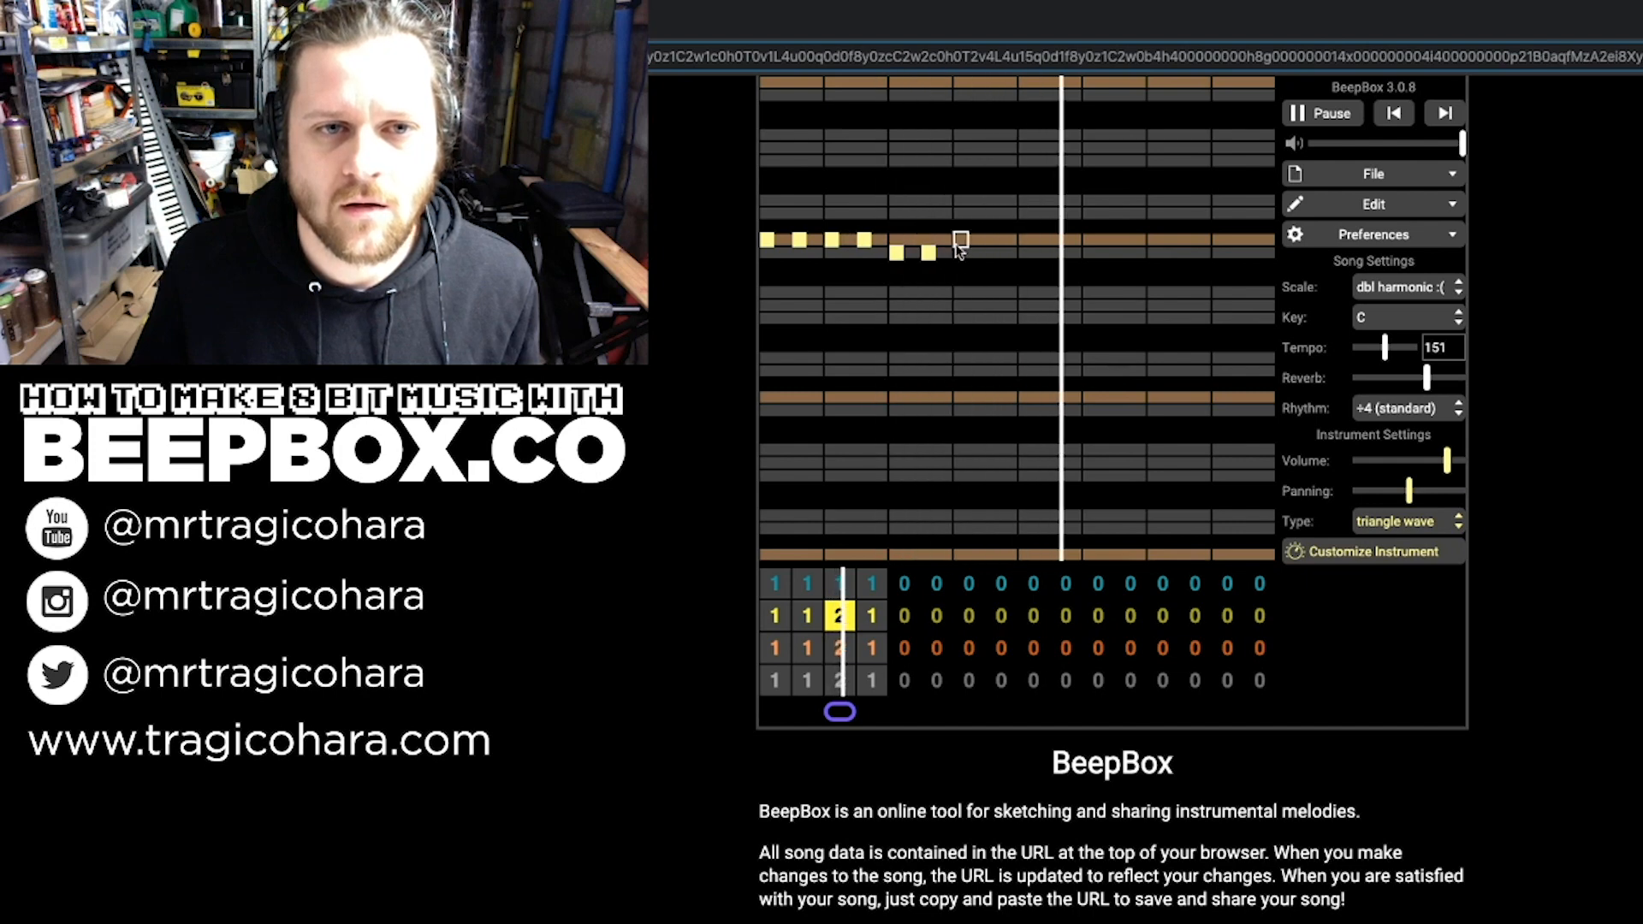
click(961, 253)
click(993, 253)
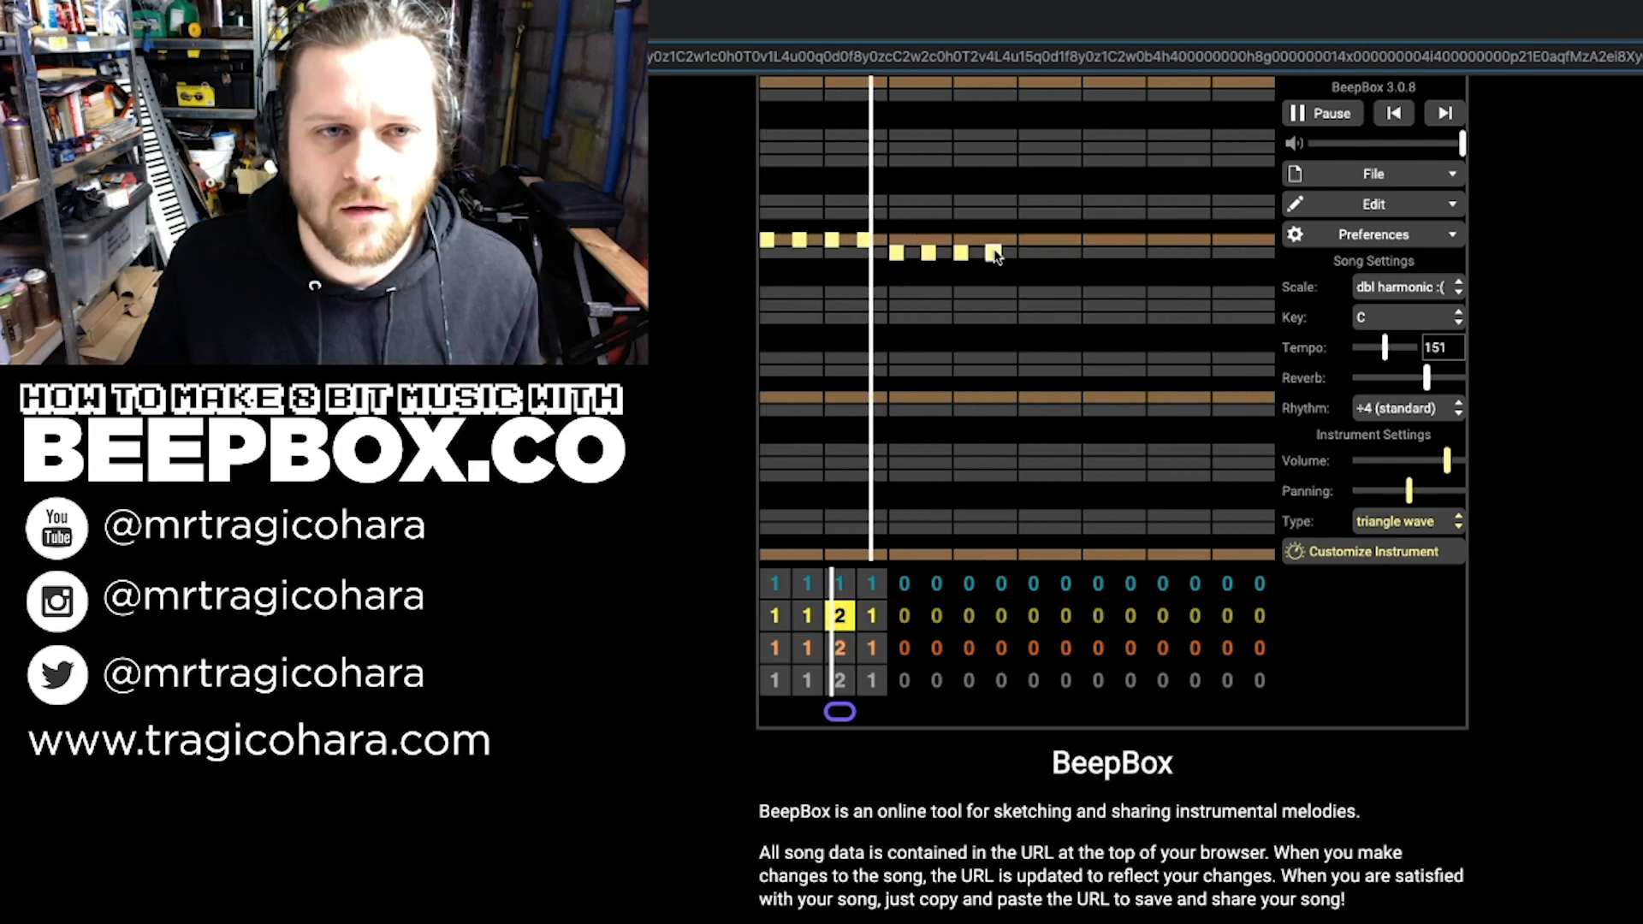
Step: Add four quarter-beat notes on each half beat of beats 5 and 6, on the second available row below C
click(1025, 292)
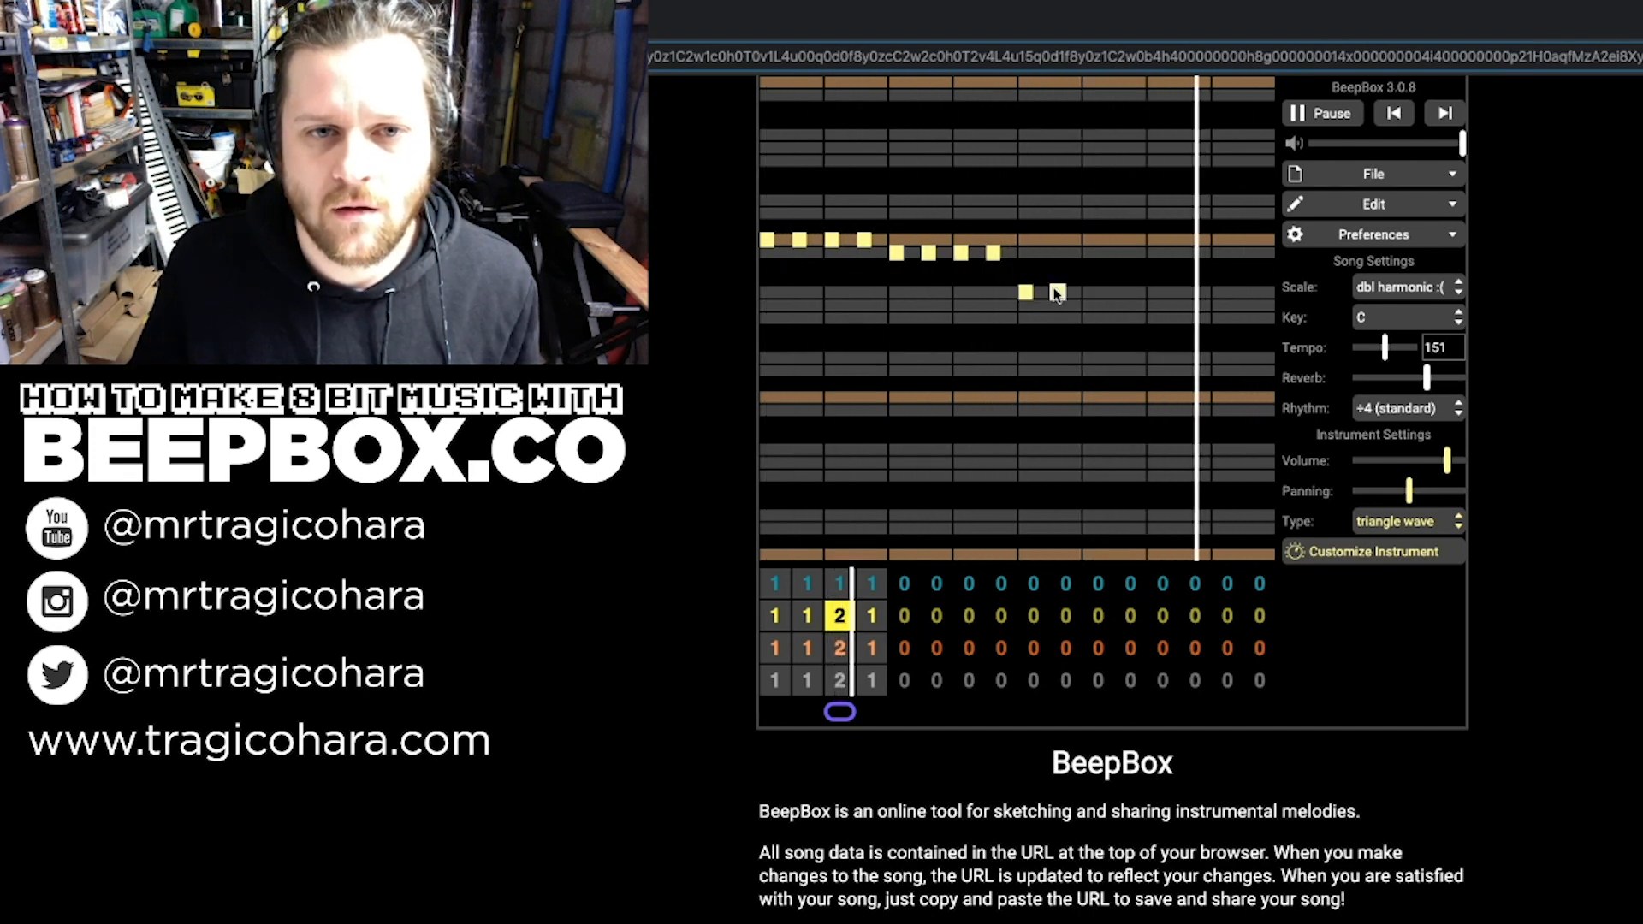
click(1057, 292)
click(1090, 292)
click(1122, 292)
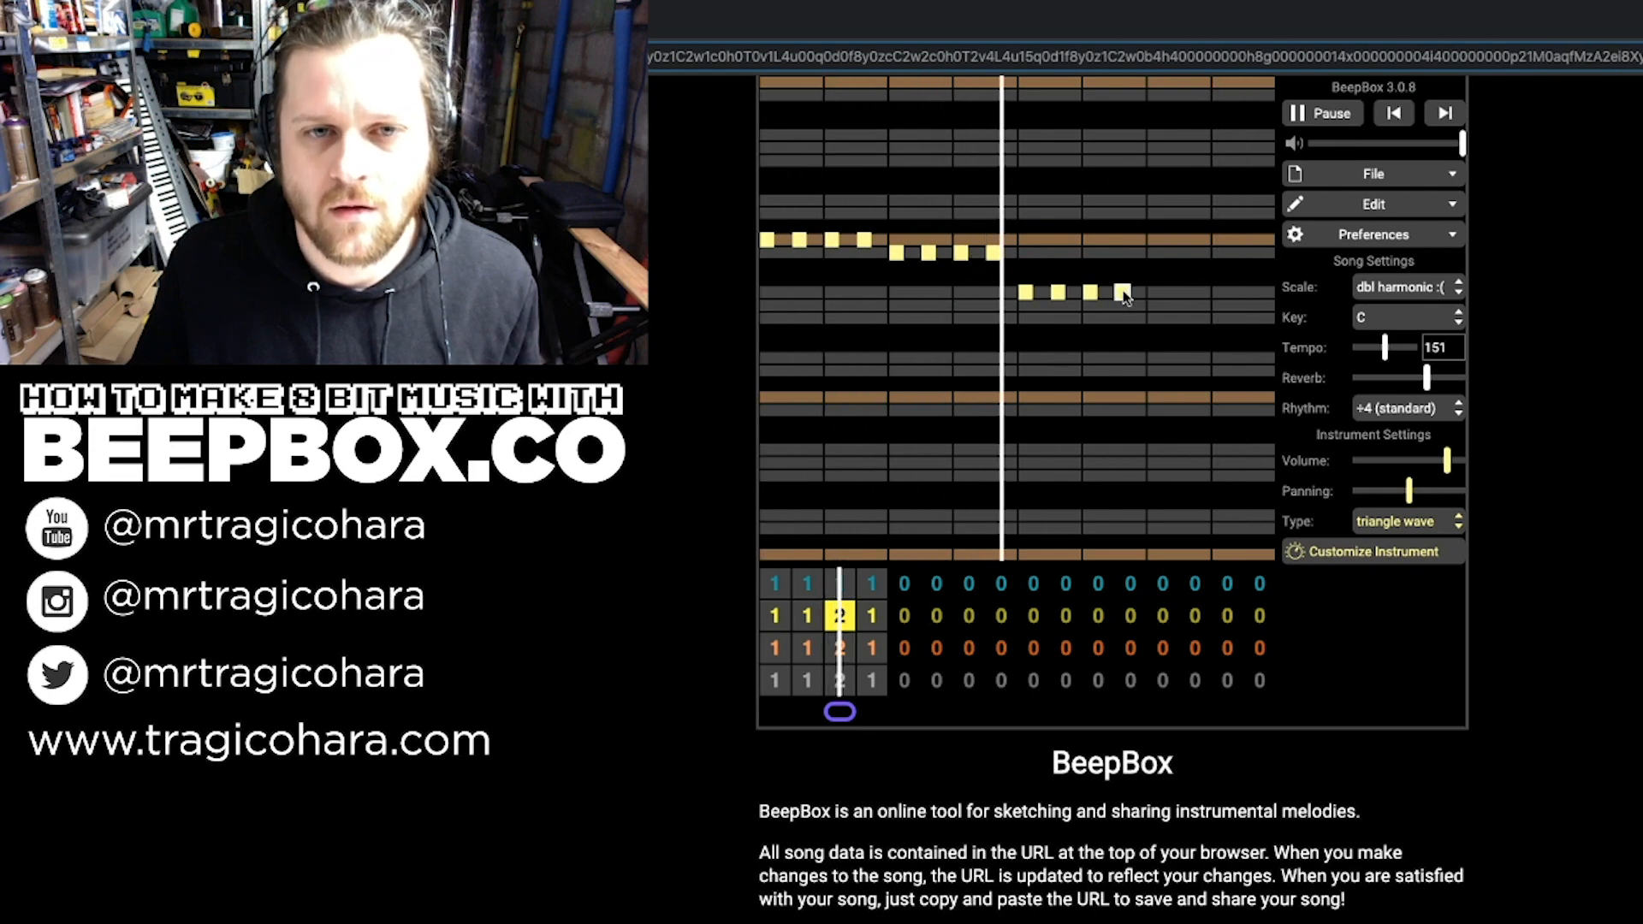
Step: Add four quarter-beat notes on each half beat of beats 7 and 8, on the third available row below C, and stop playback
click(1155, 306)
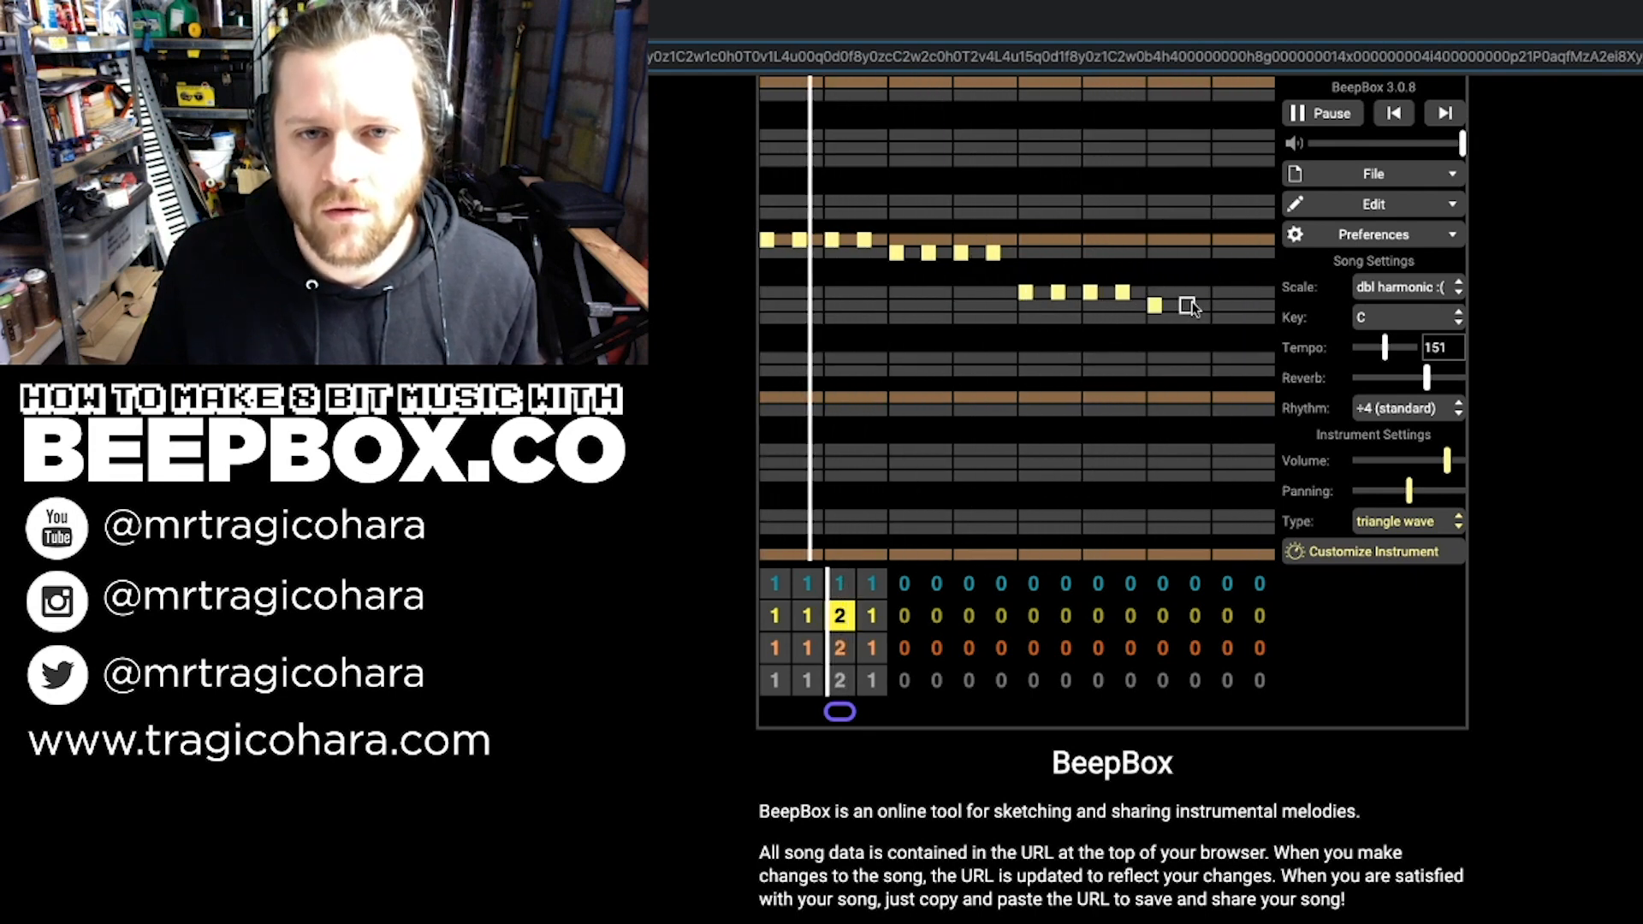
click(1187, 306)
click(1220, 305)
click(1251, 306)
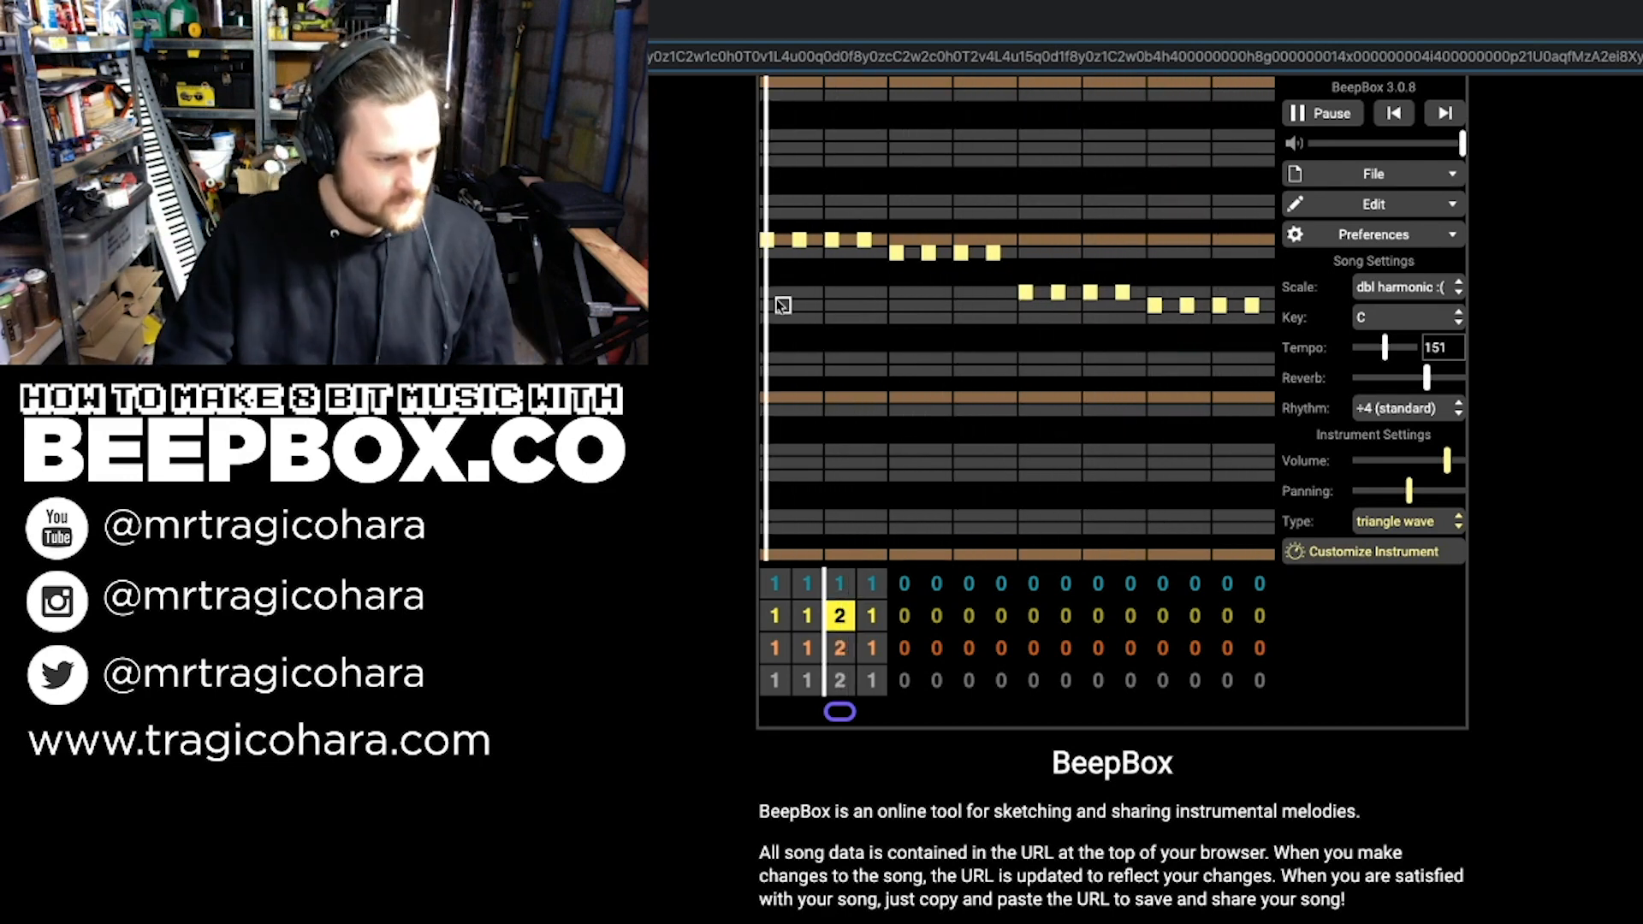
click(1328, 112)
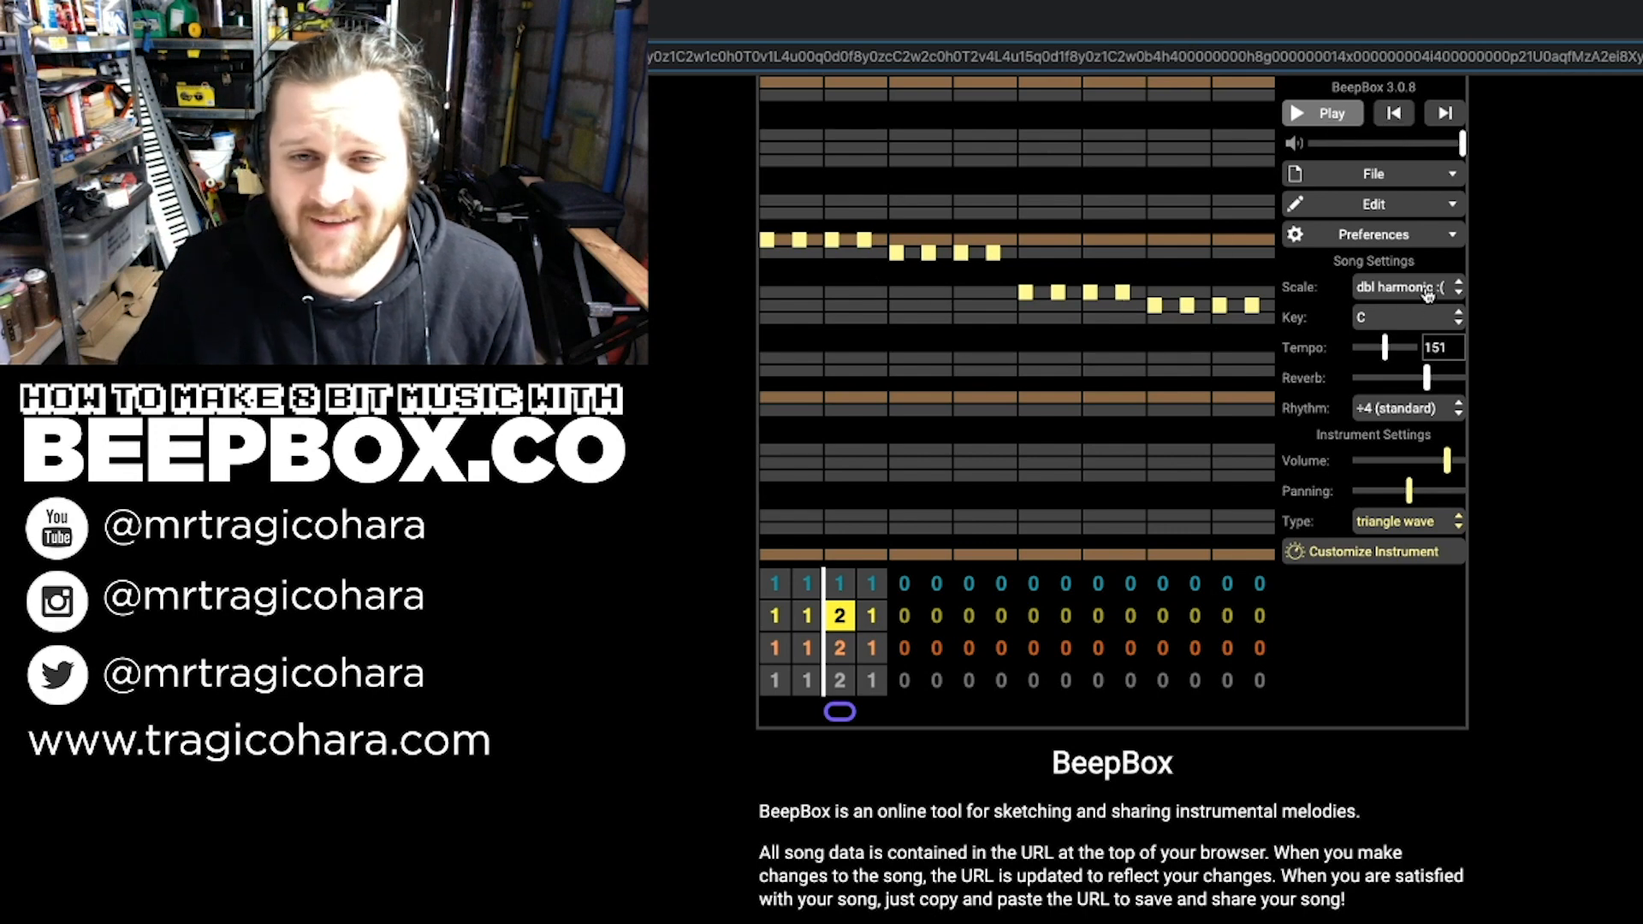
Step: Set the voice synth channel's third bar to pattern 2 and audition a top C note held across all eight beats
click(838, 588)
click(846, 579)
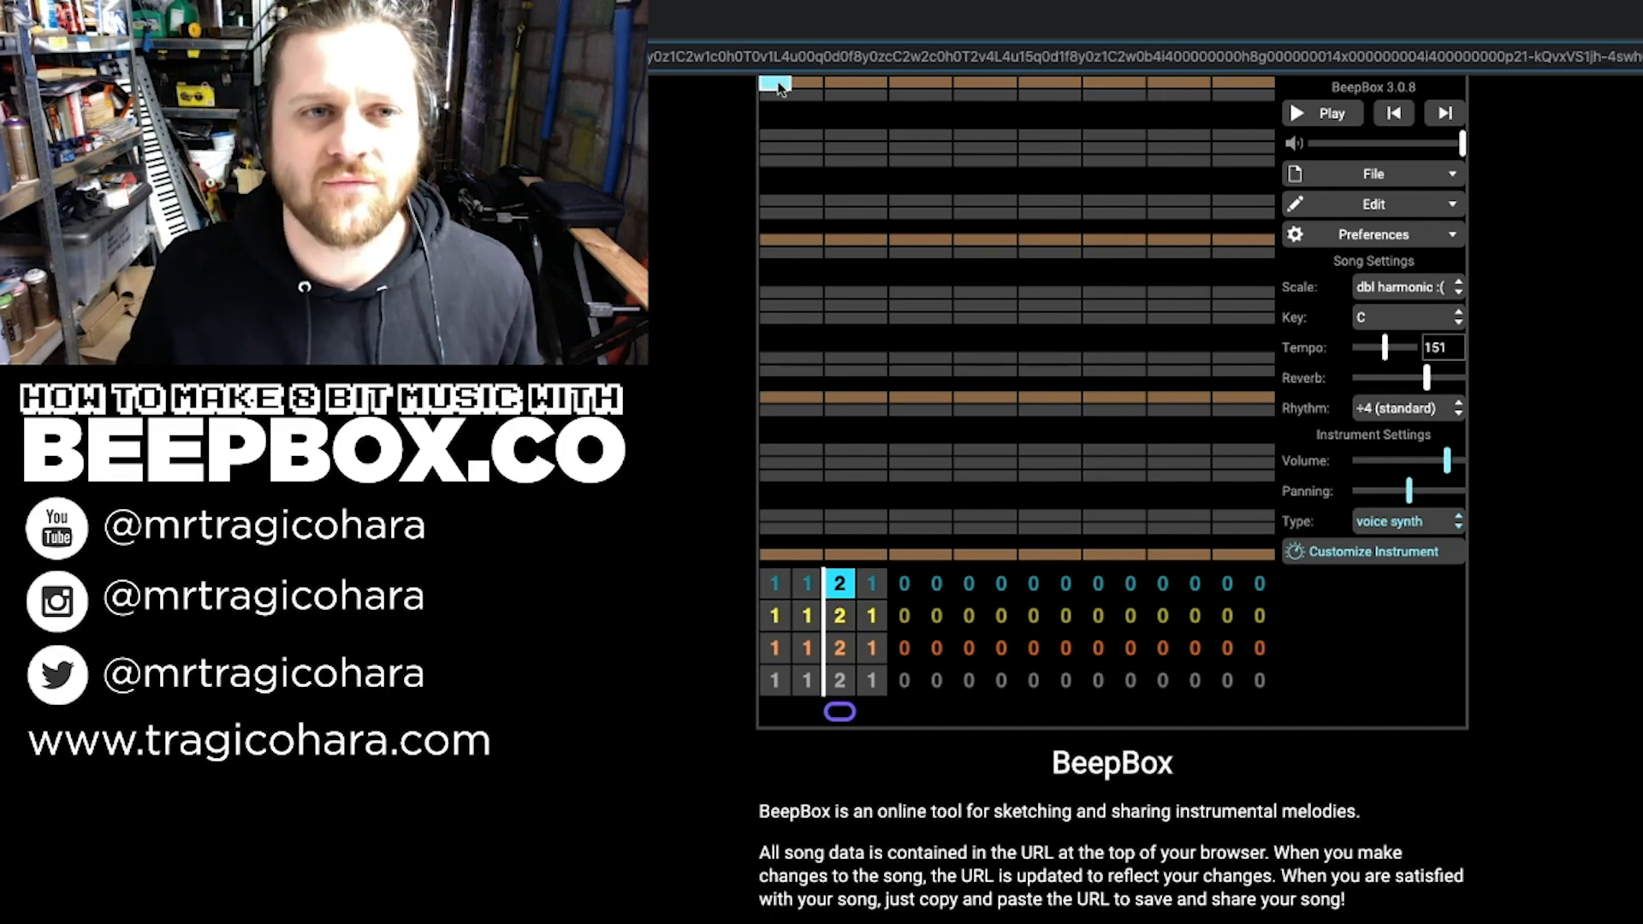
drag(1080, 89, 1268, 87)
key(space)
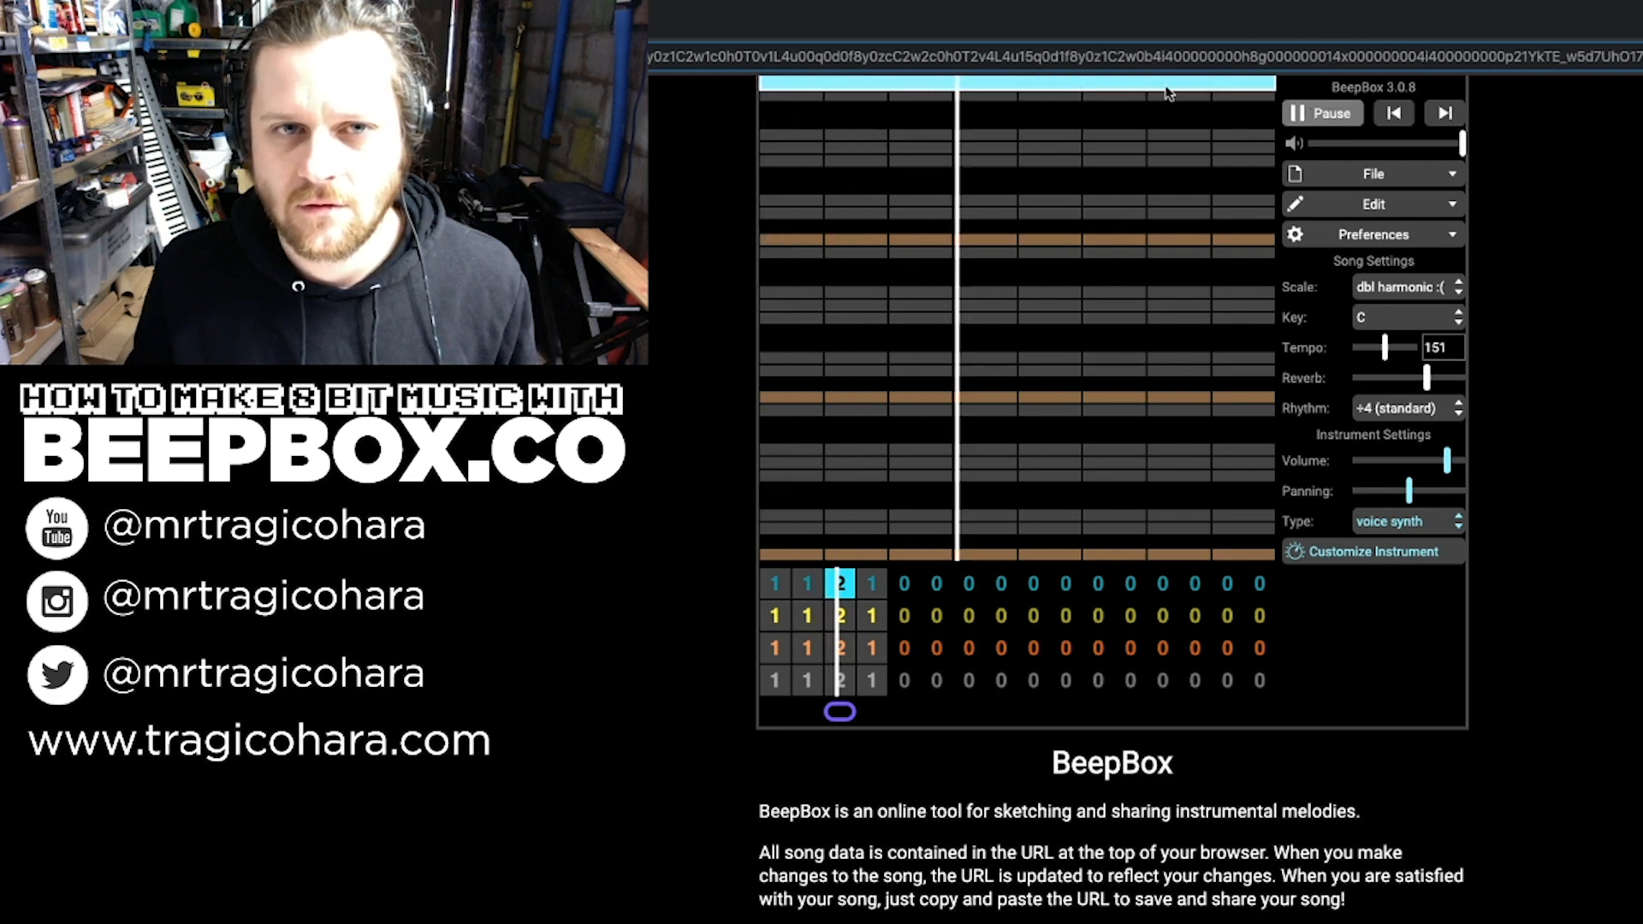
Step: Try a two-beat top C note followed by a two-beat note one row lower, clear both notes and stop playback
drag(1168, 91, 879, 89)
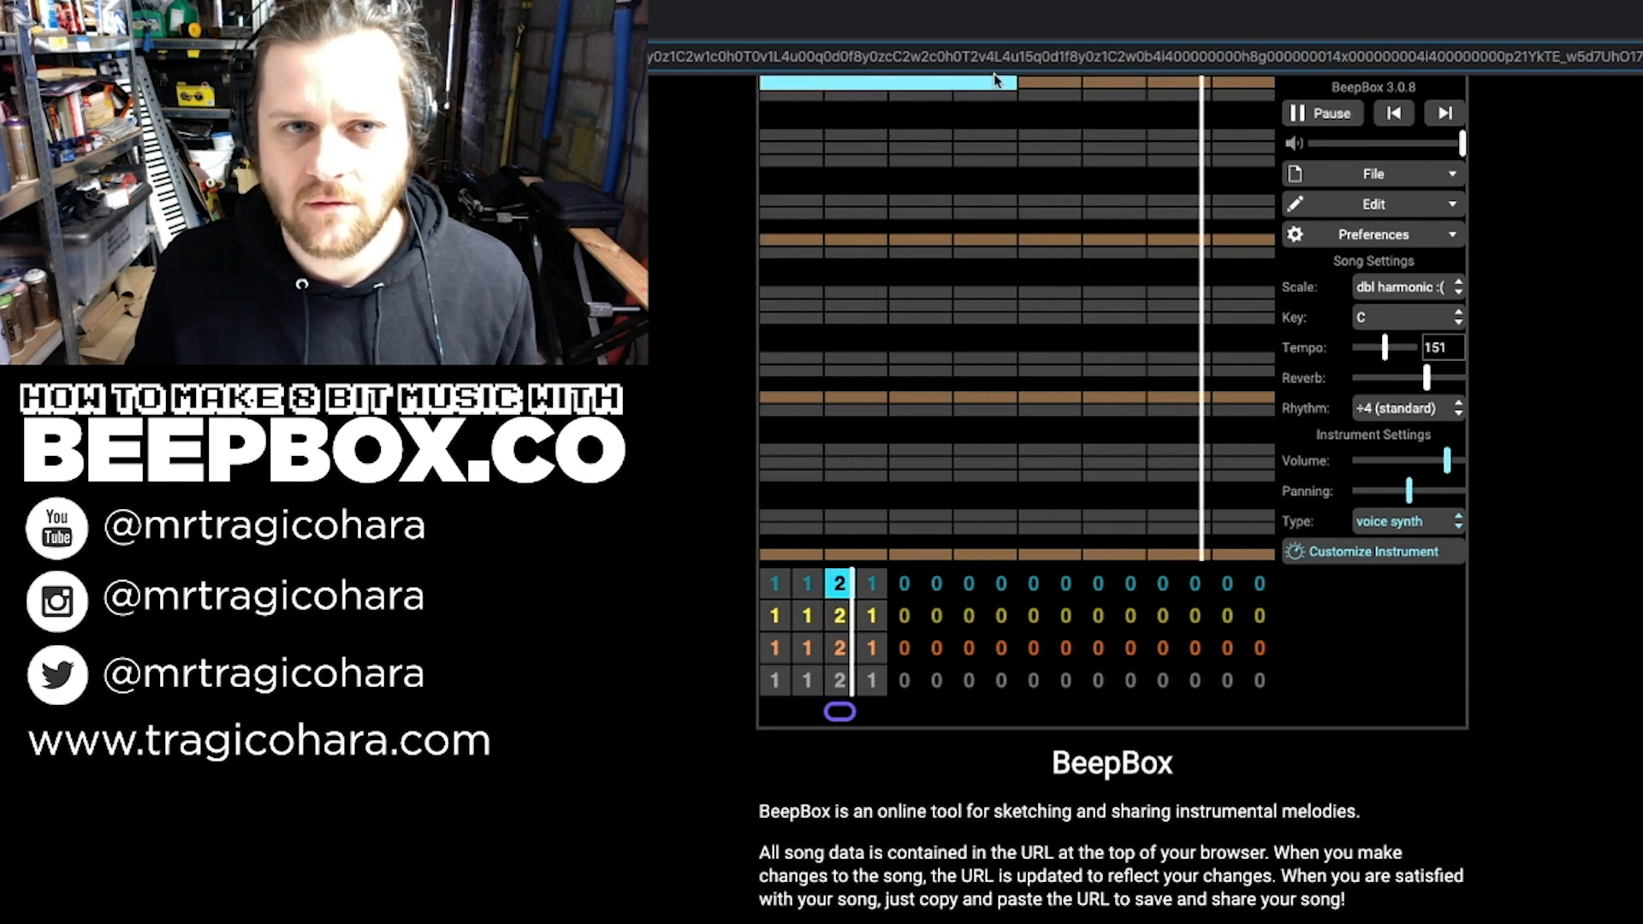
click(898, 94)
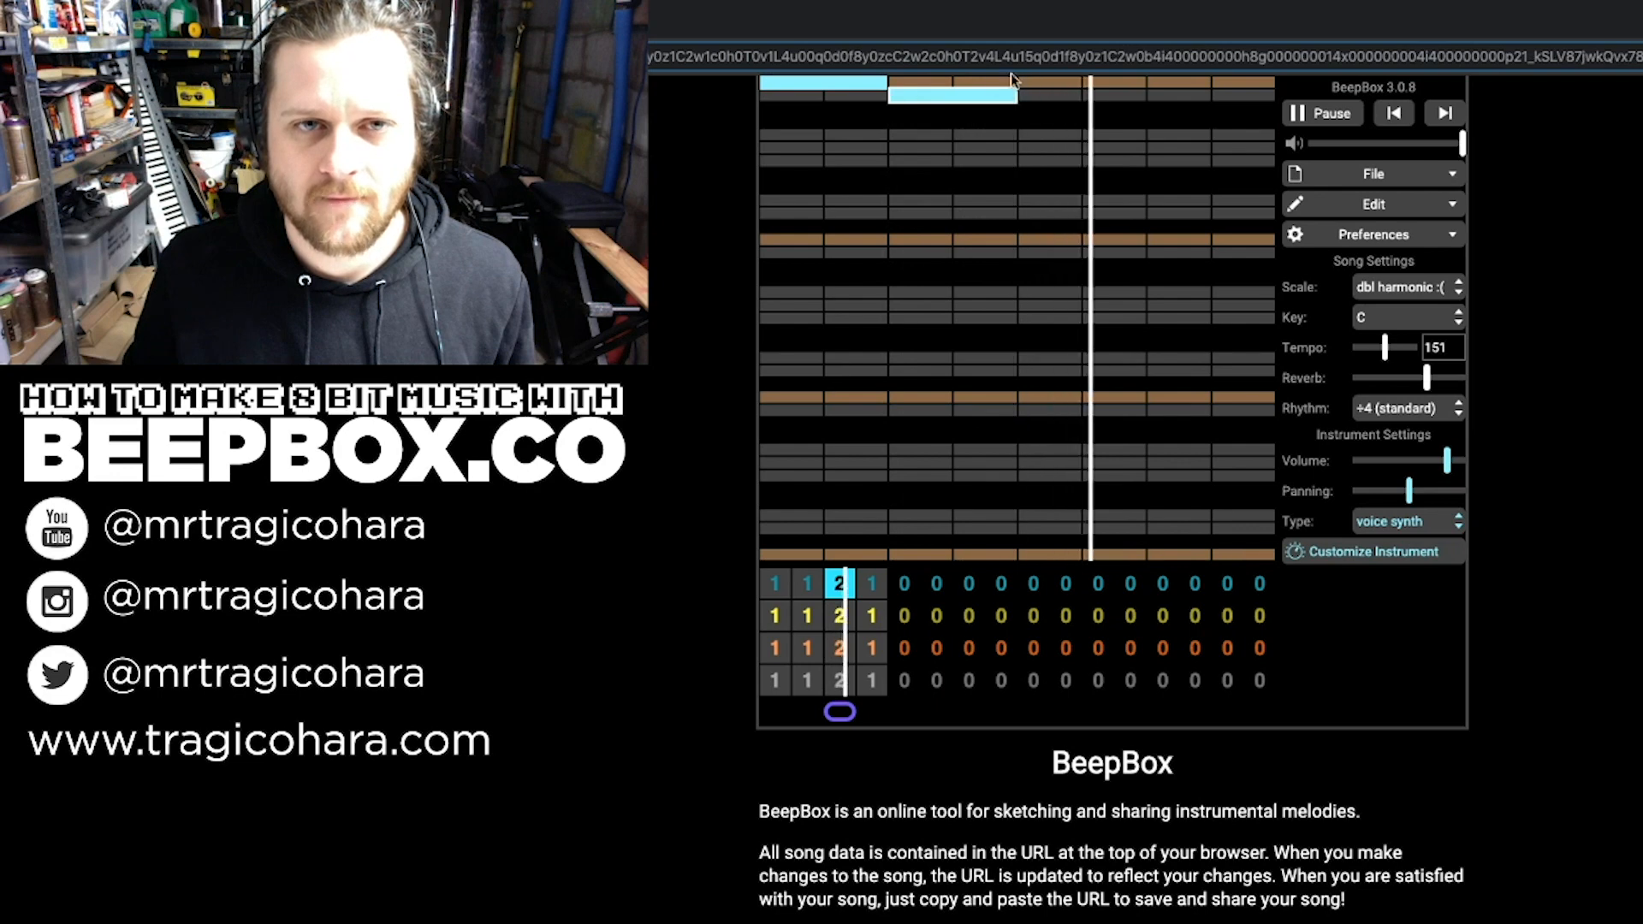
click(945, 93)
click(817, 83)
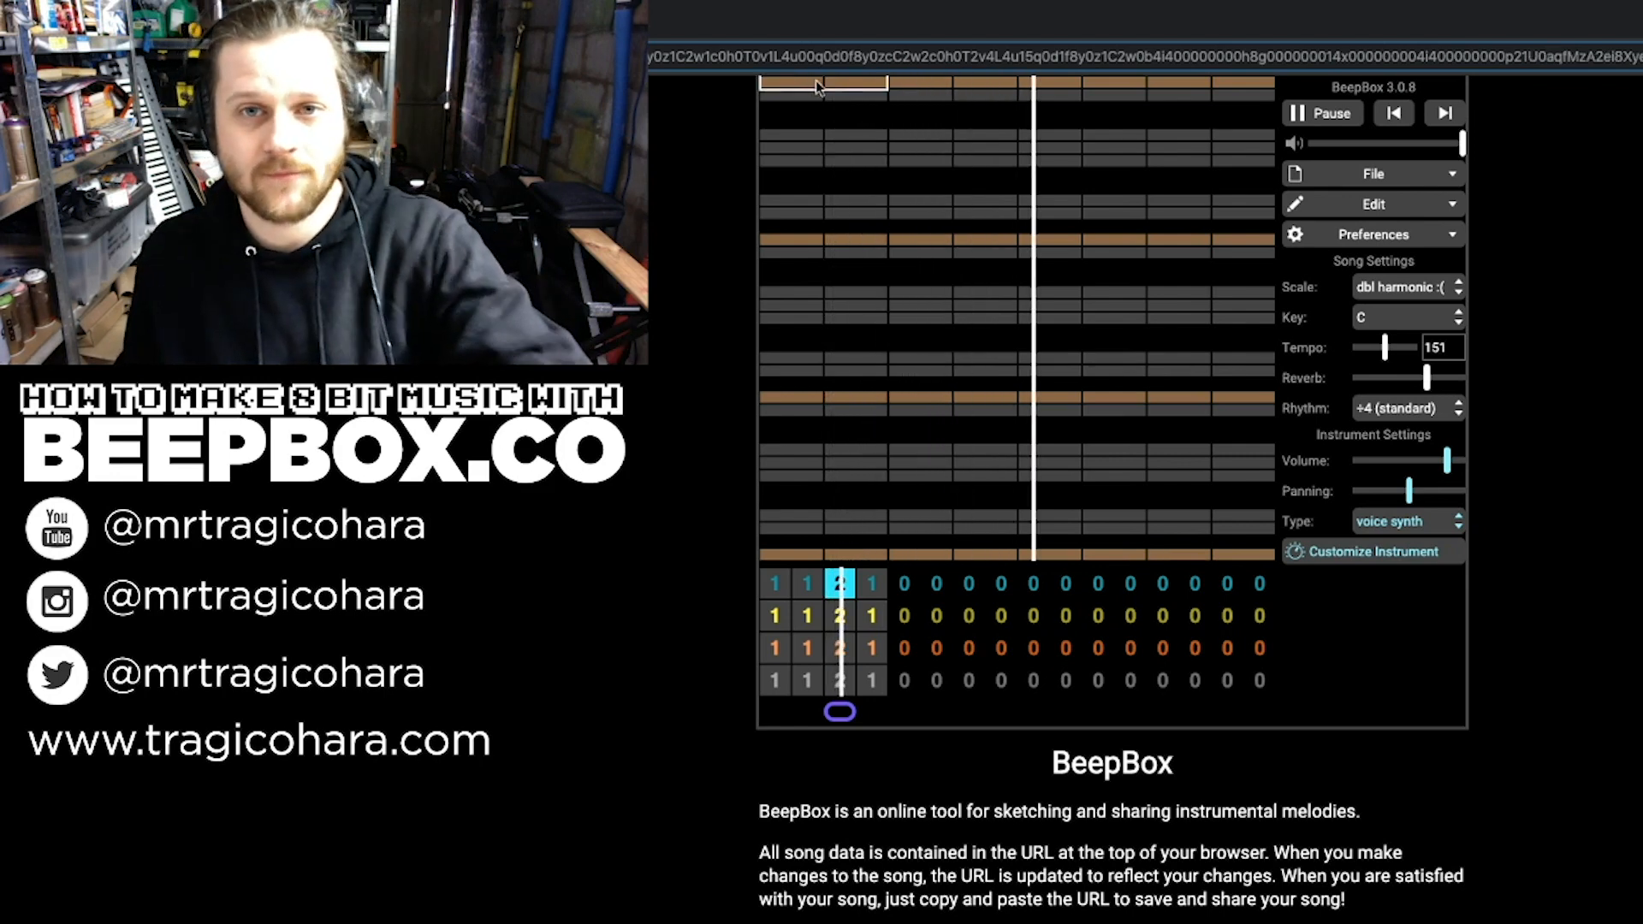
click(1322, 116)
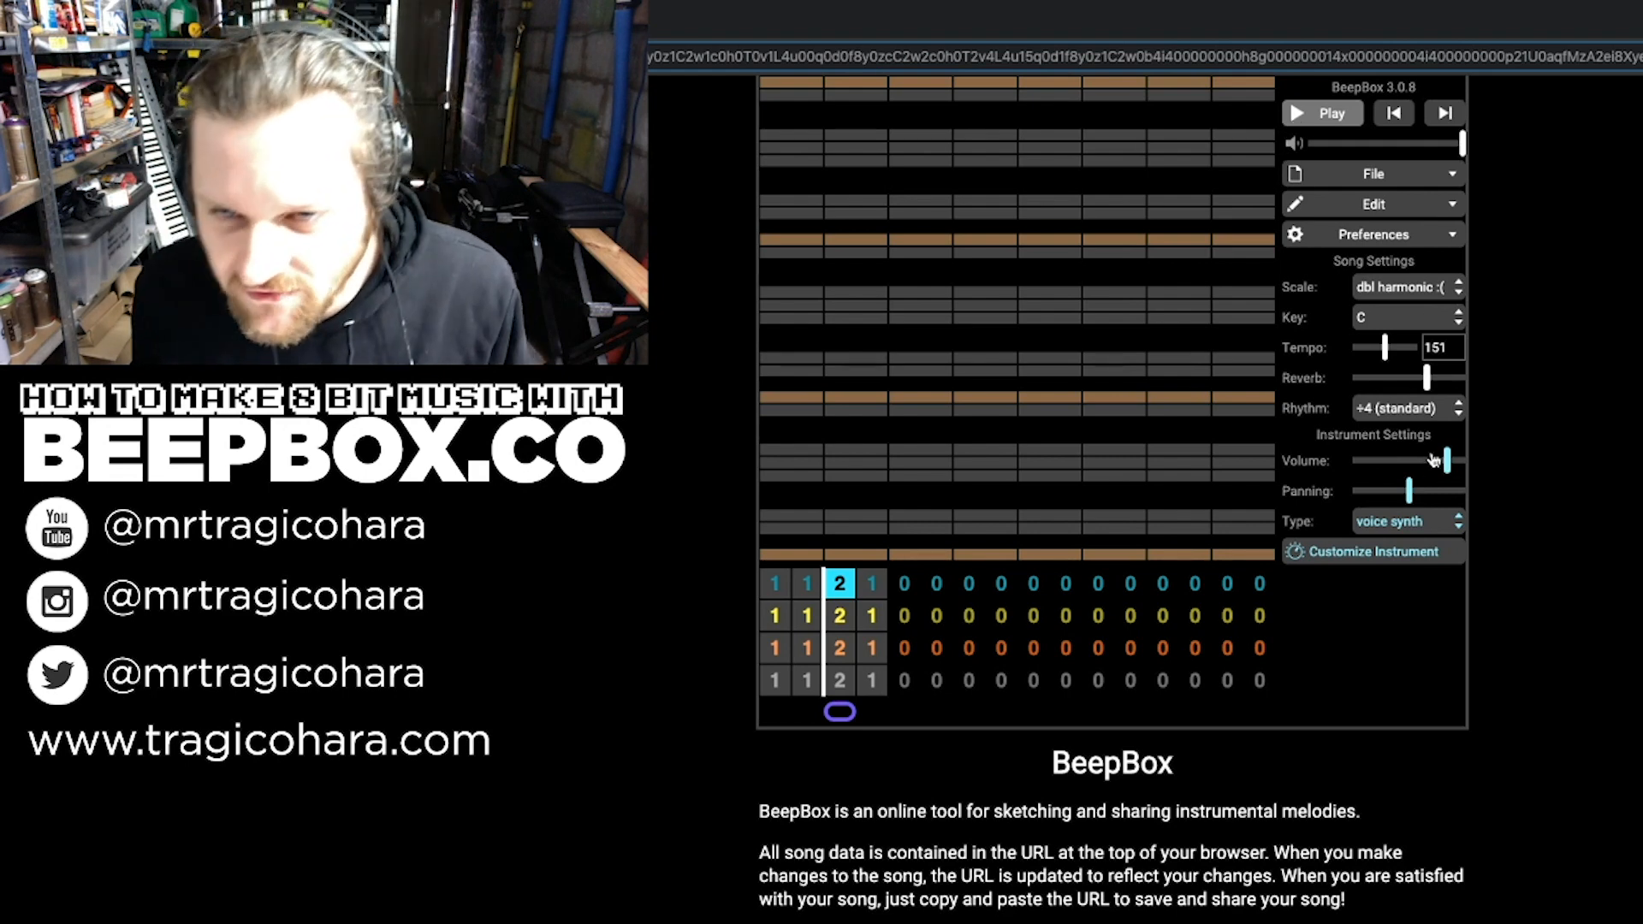
Step: Lower the voice synth's volume to about a third and place a two-beat note on the top C row in beats 1 and 2
drag(1434, 460, 1417, 462)
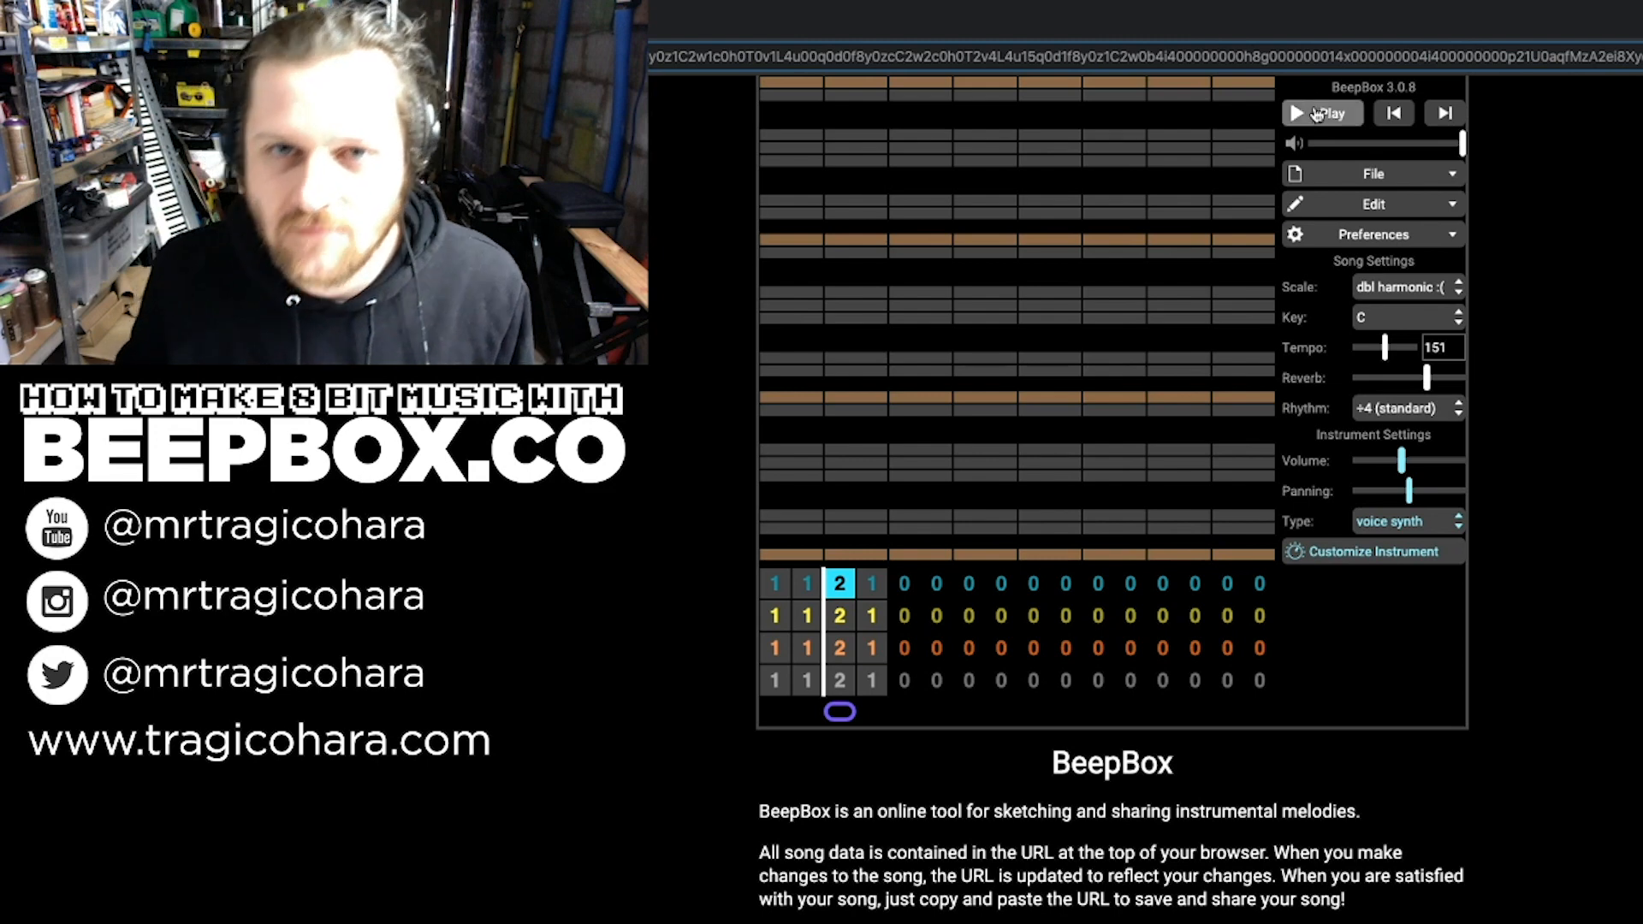
click(1318, 114)
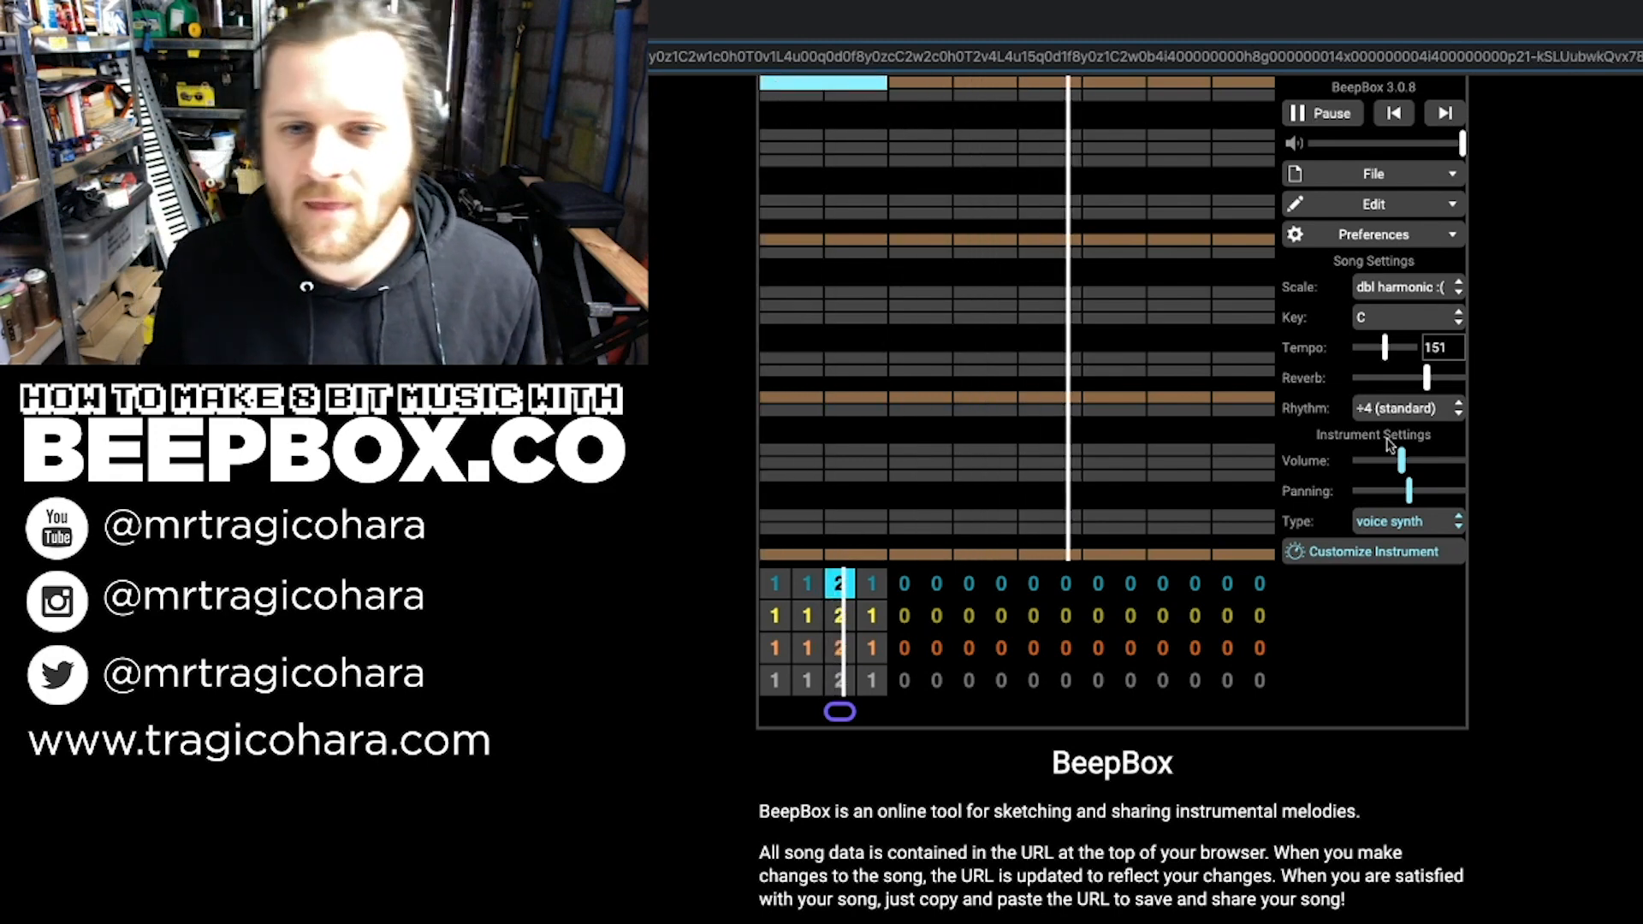
drag(1401, 460, 1387, 462)
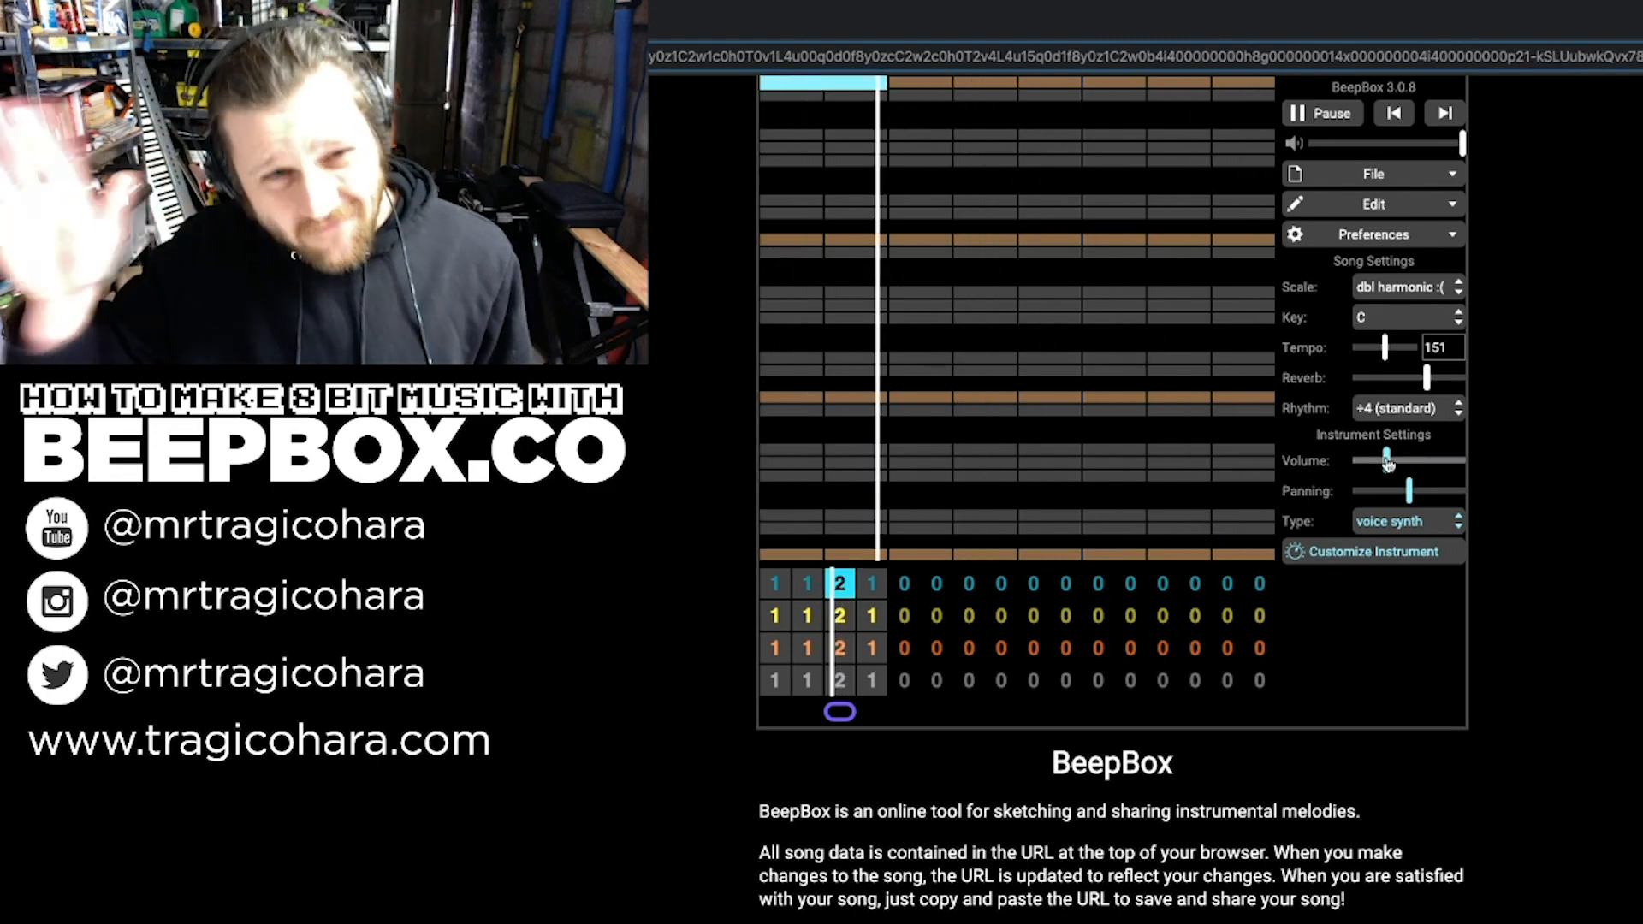
Step: Try a two-beat note below top C in beats 3 and 4 with upward pitch bends, and replace it with a flat one
click(944, 96)
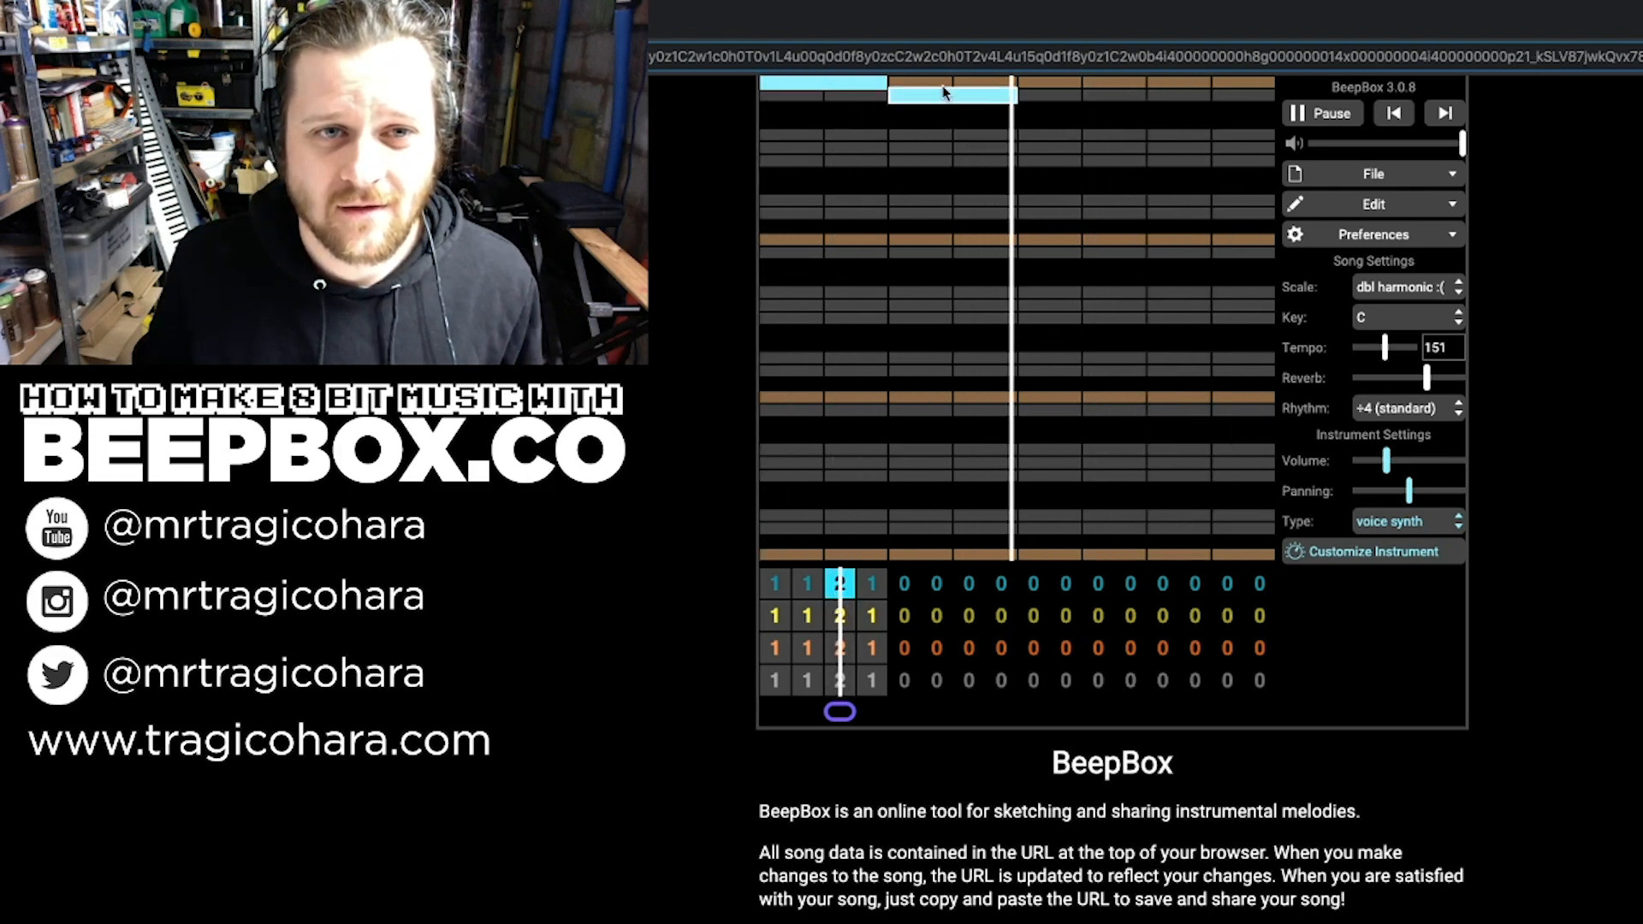
mouse_move(942, 88)
mouse_down()
mouse_move(969, 89)
mouse_move(926, 99)
mouse_move(996, 85)
mouse_up()
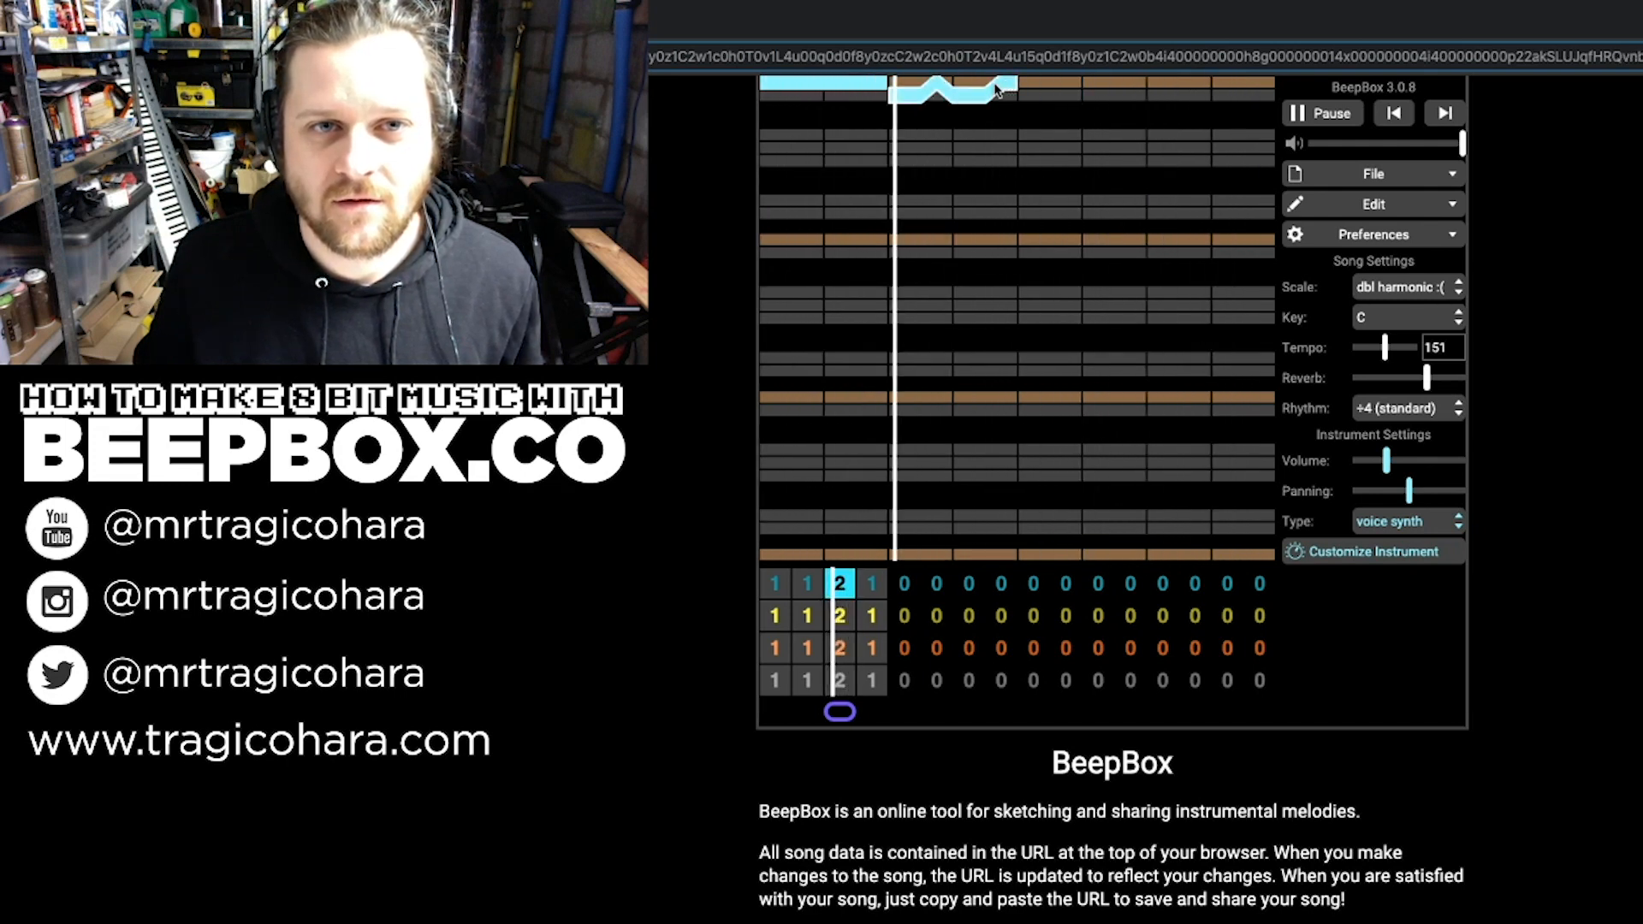
click(973, 86)
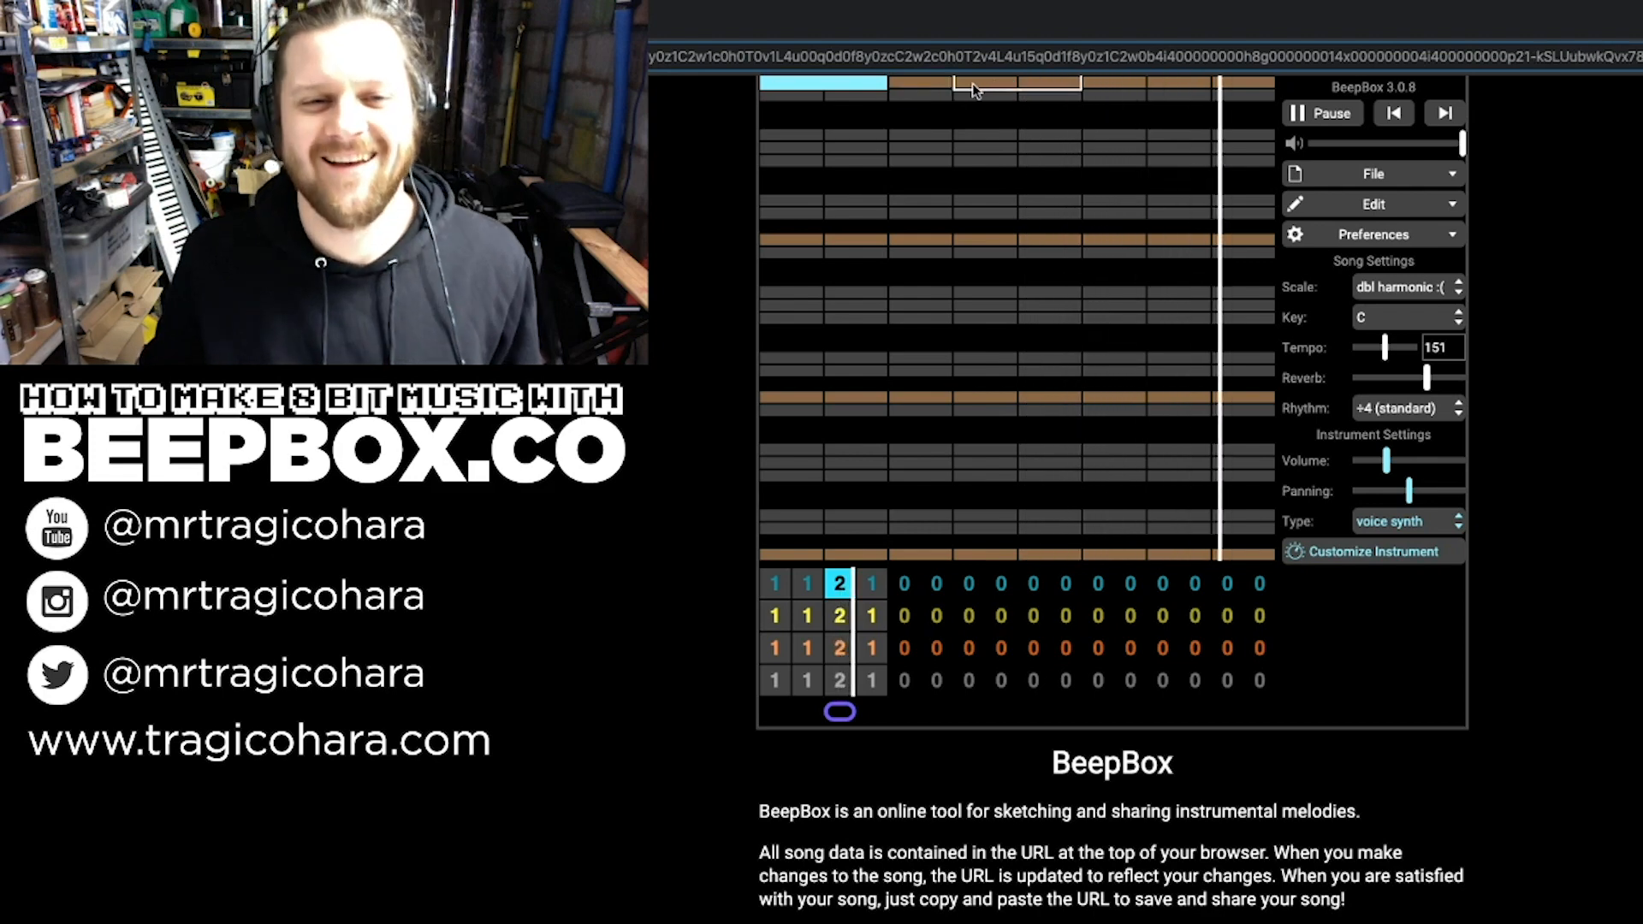
click(907, 97)
click(1350, 118)
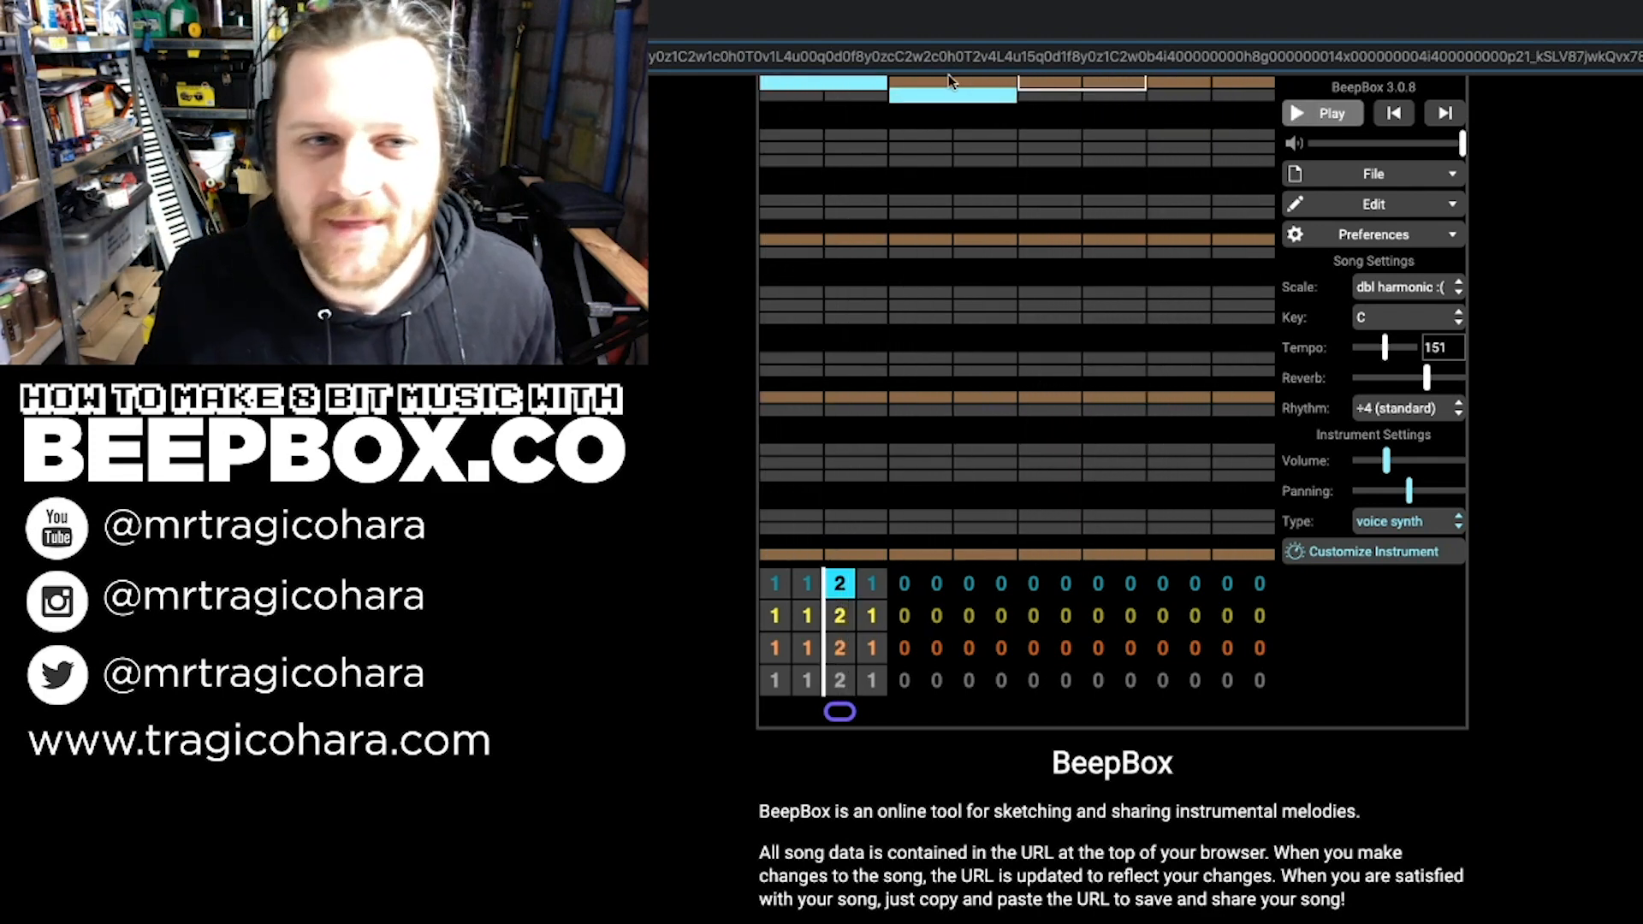
Step: Try bending the beats 3 and 4 note up to C and back down, and remove the note
drag(925, 102, 924, 85)
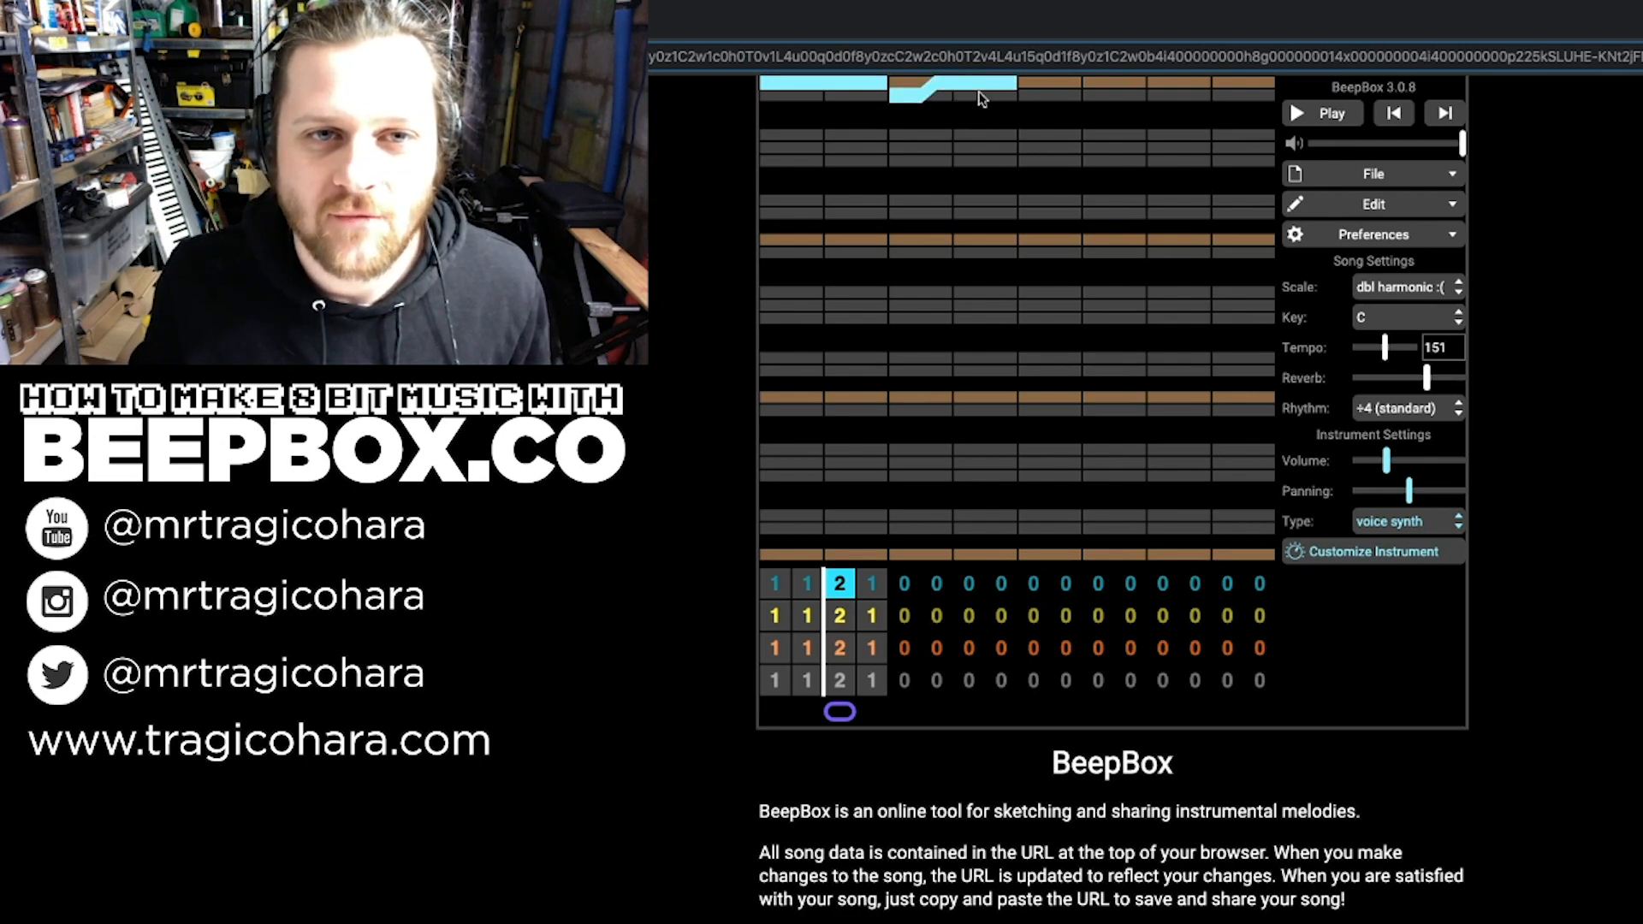
drag(981, 99, 952, 90)
click(963, 89)
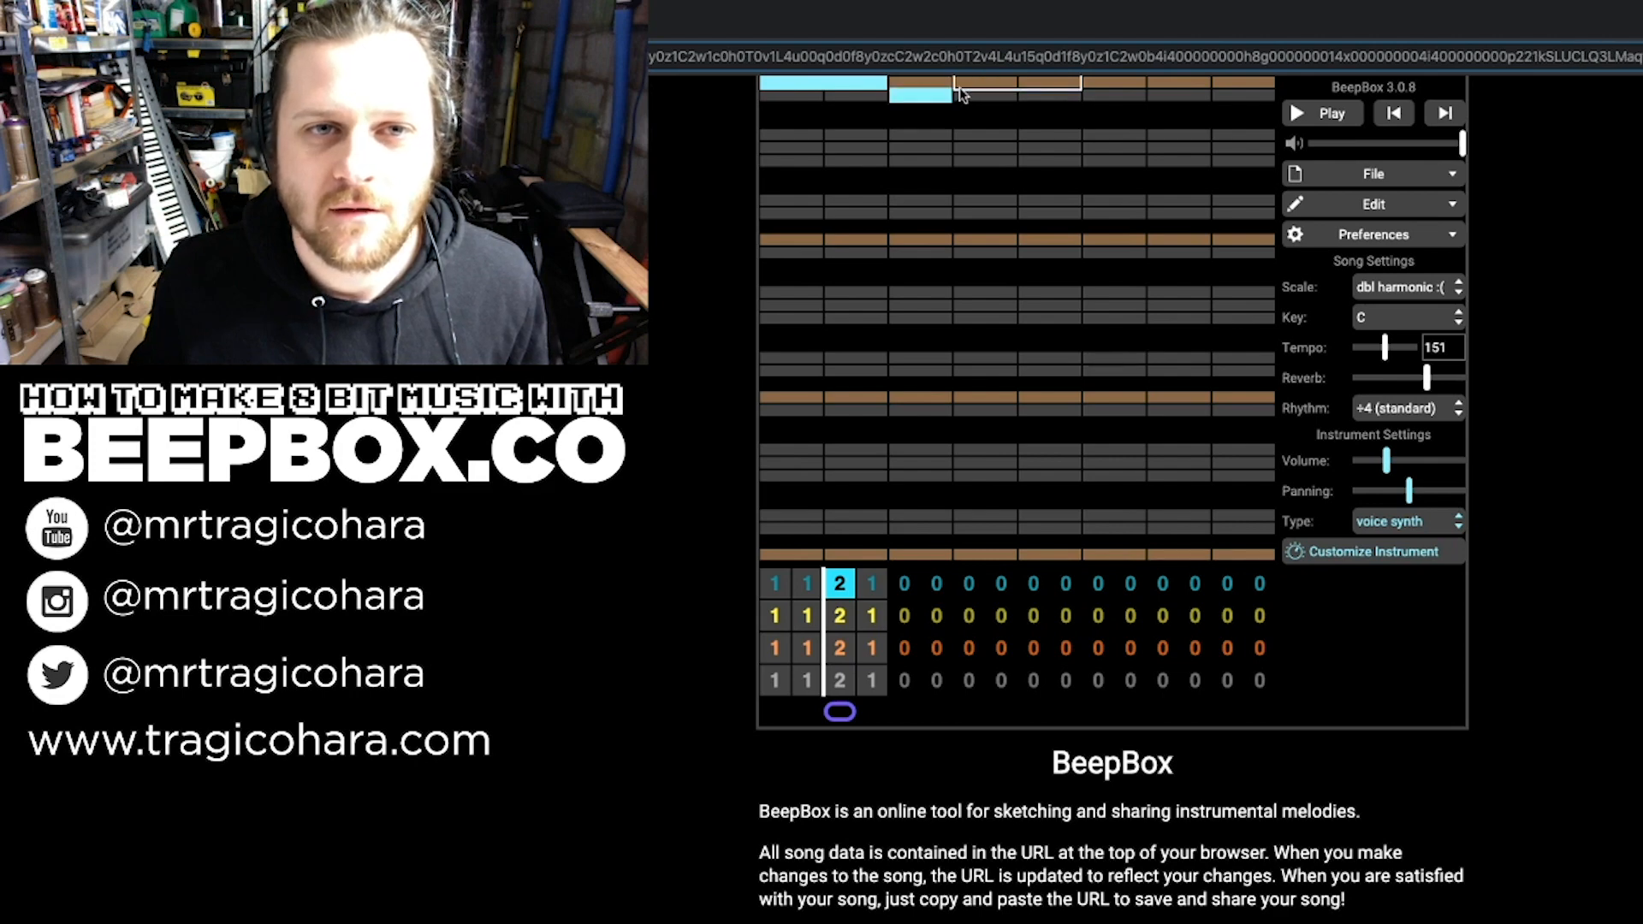
click(915, 96)
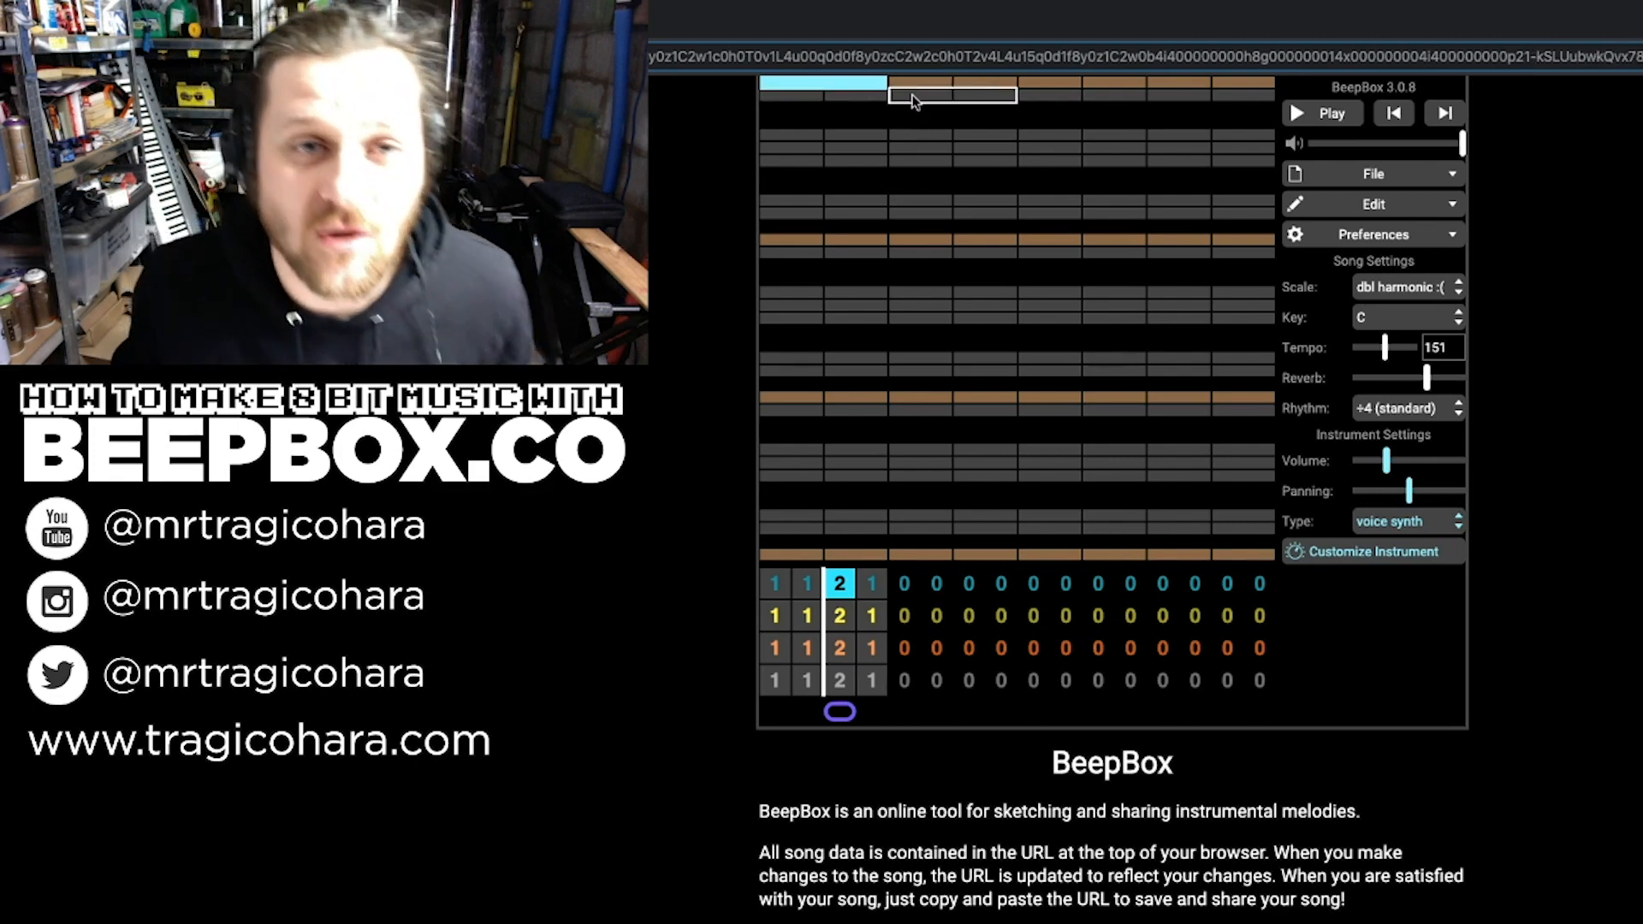
Step: Redraw the two-beat note below top C in beats 3 and 4 and bend its pitch up to C early in beat 4 during playback
drag(916, 91, 1004, 84)
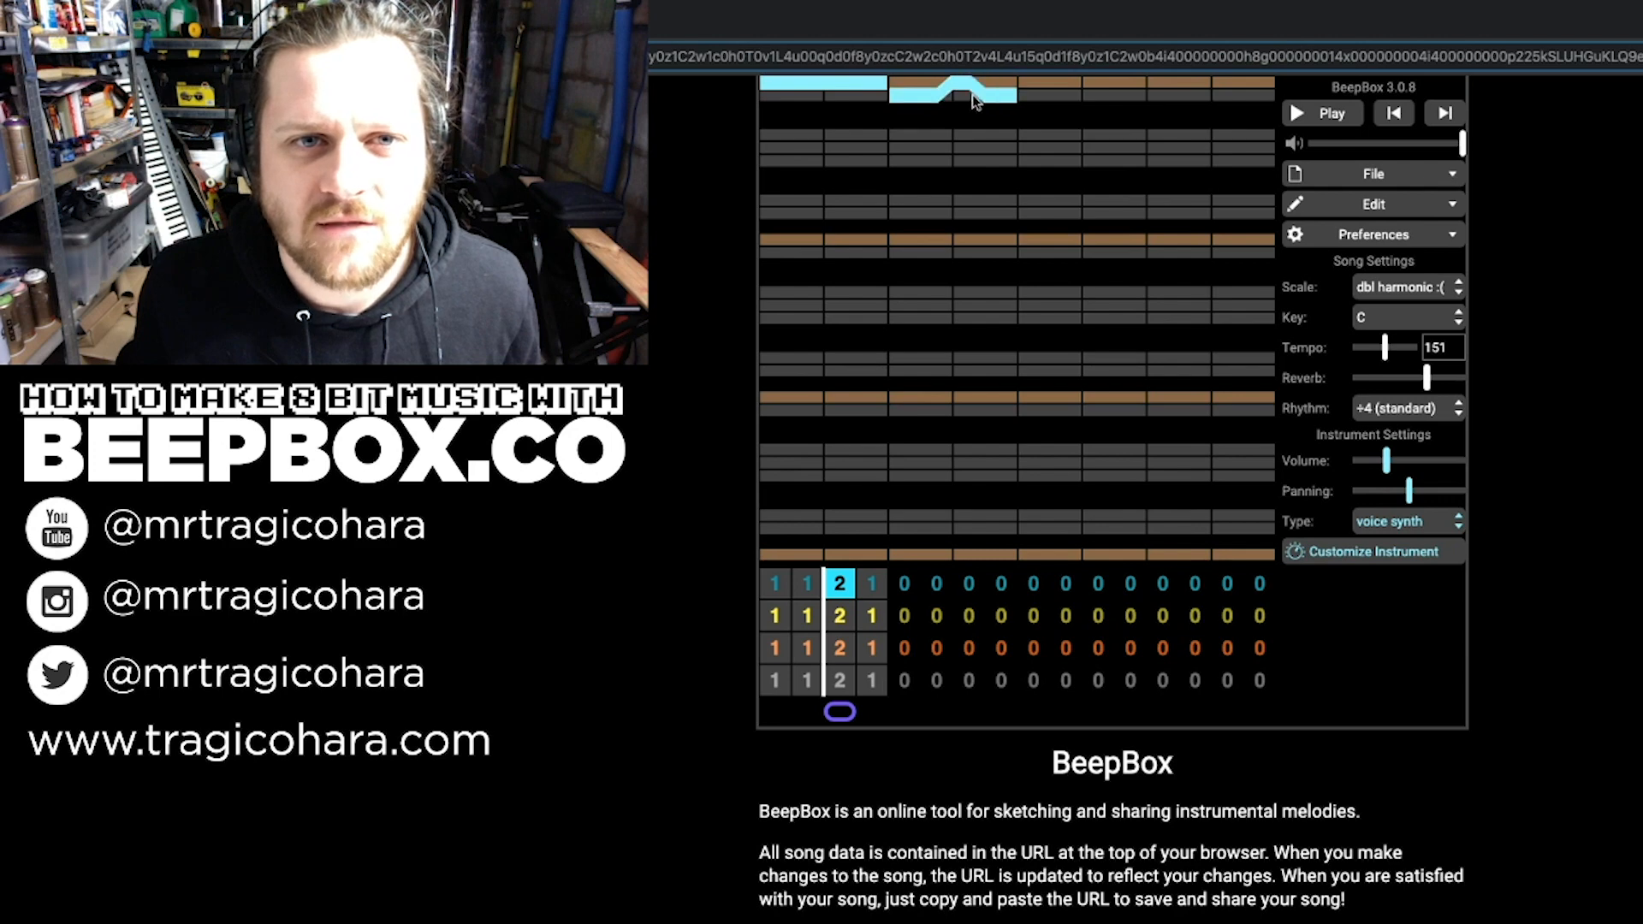
drag(972, 95, 971, 96)
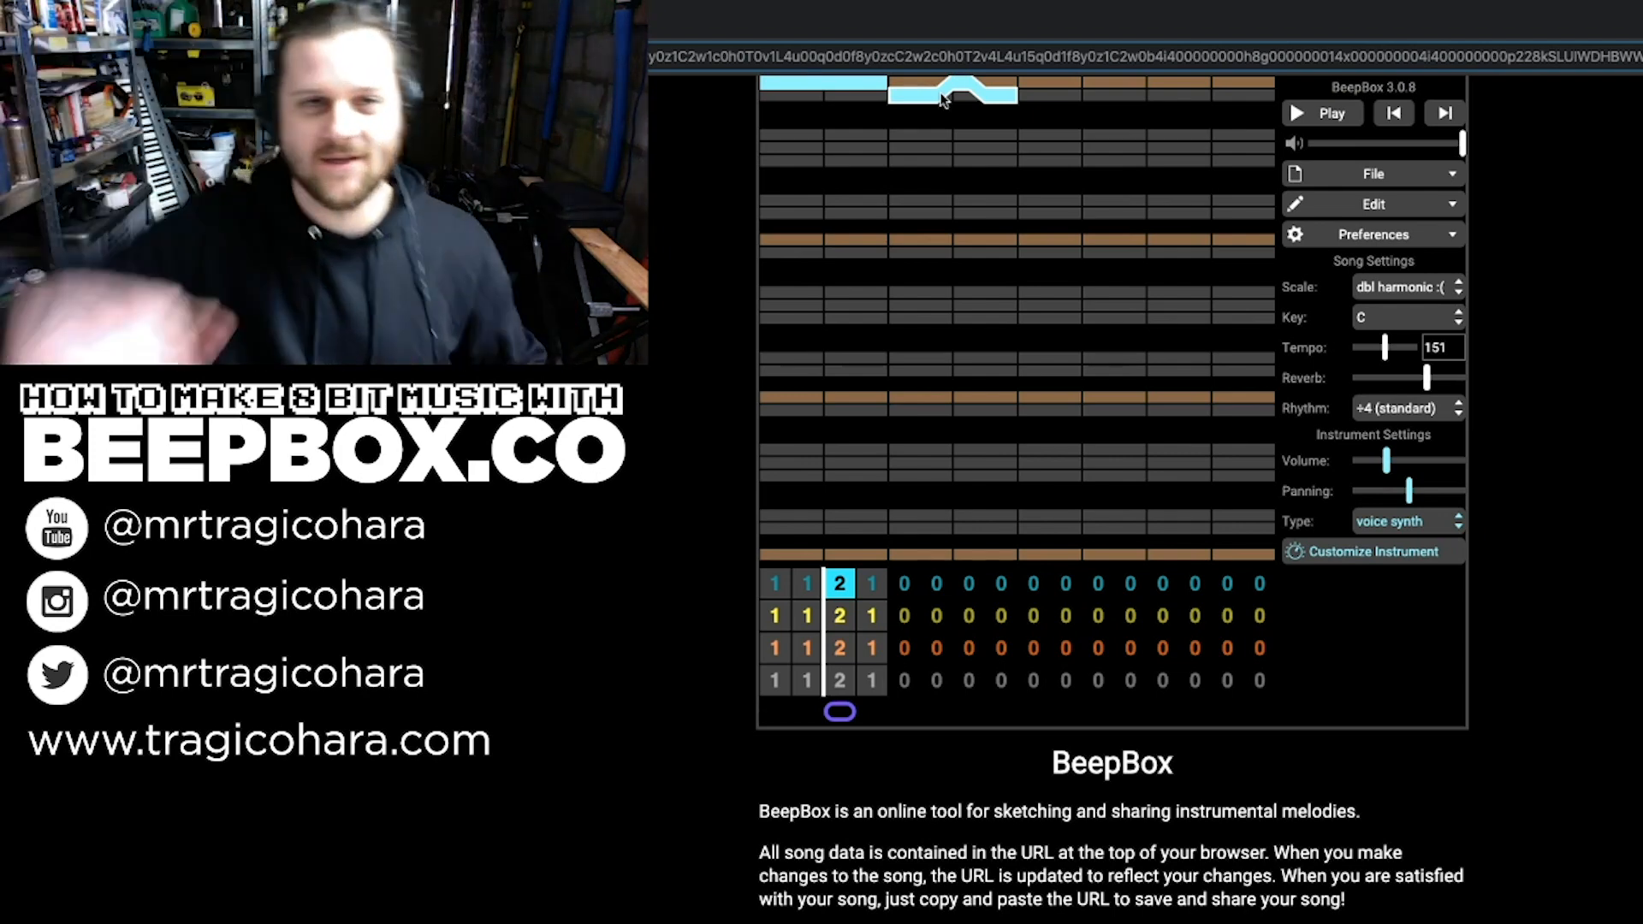
click(1318, 126)
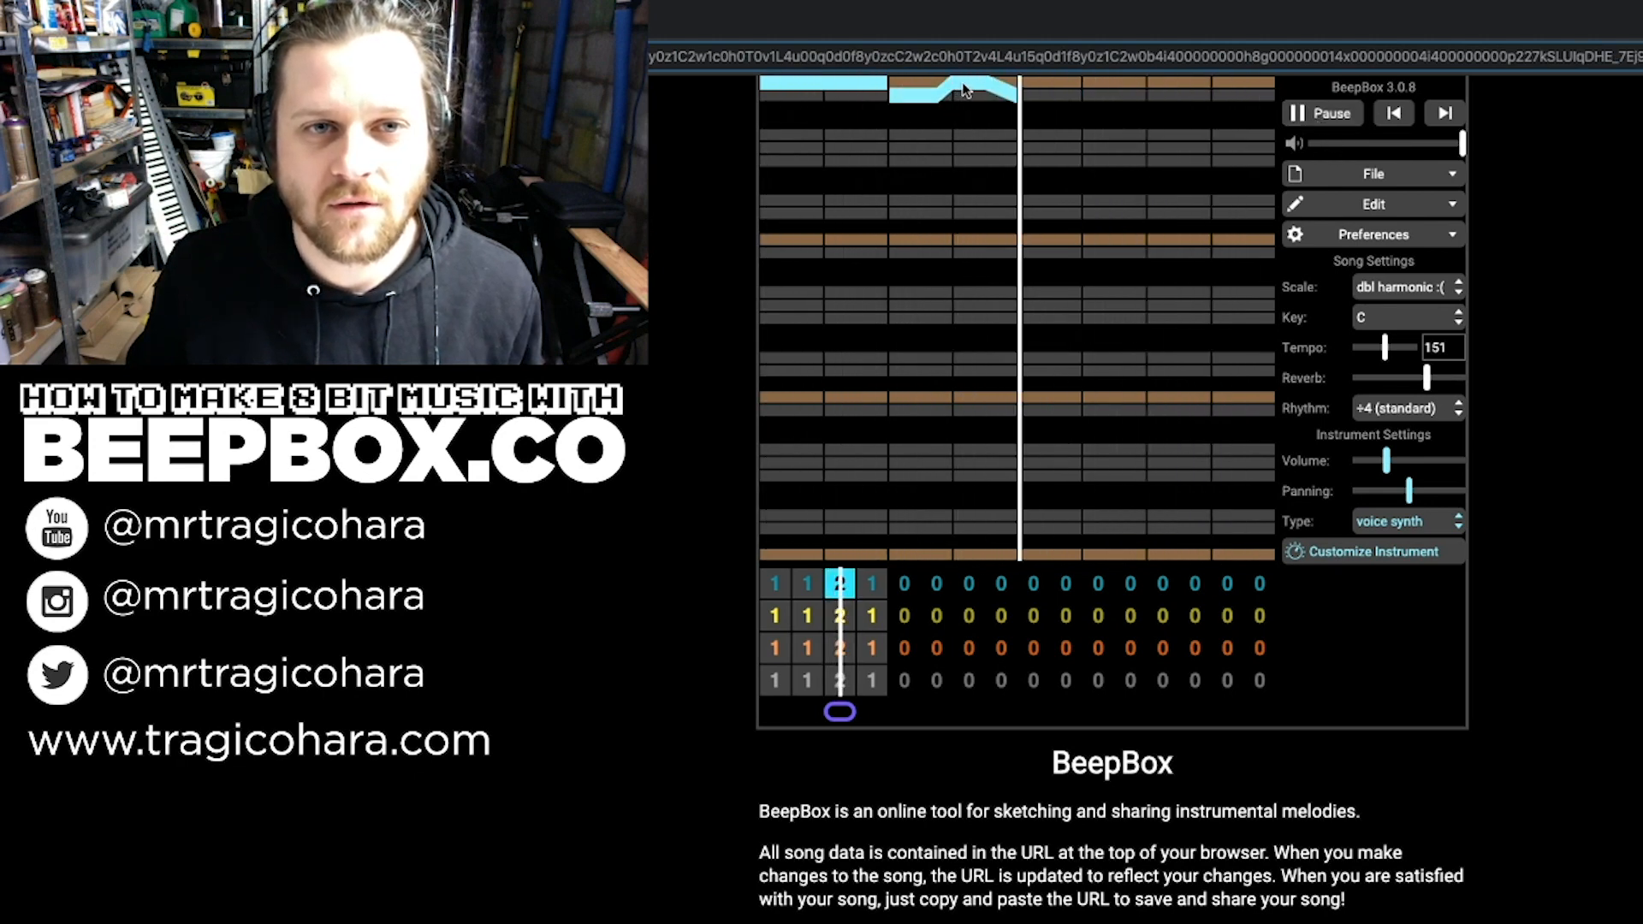
drag(980, 90, 990, 87)
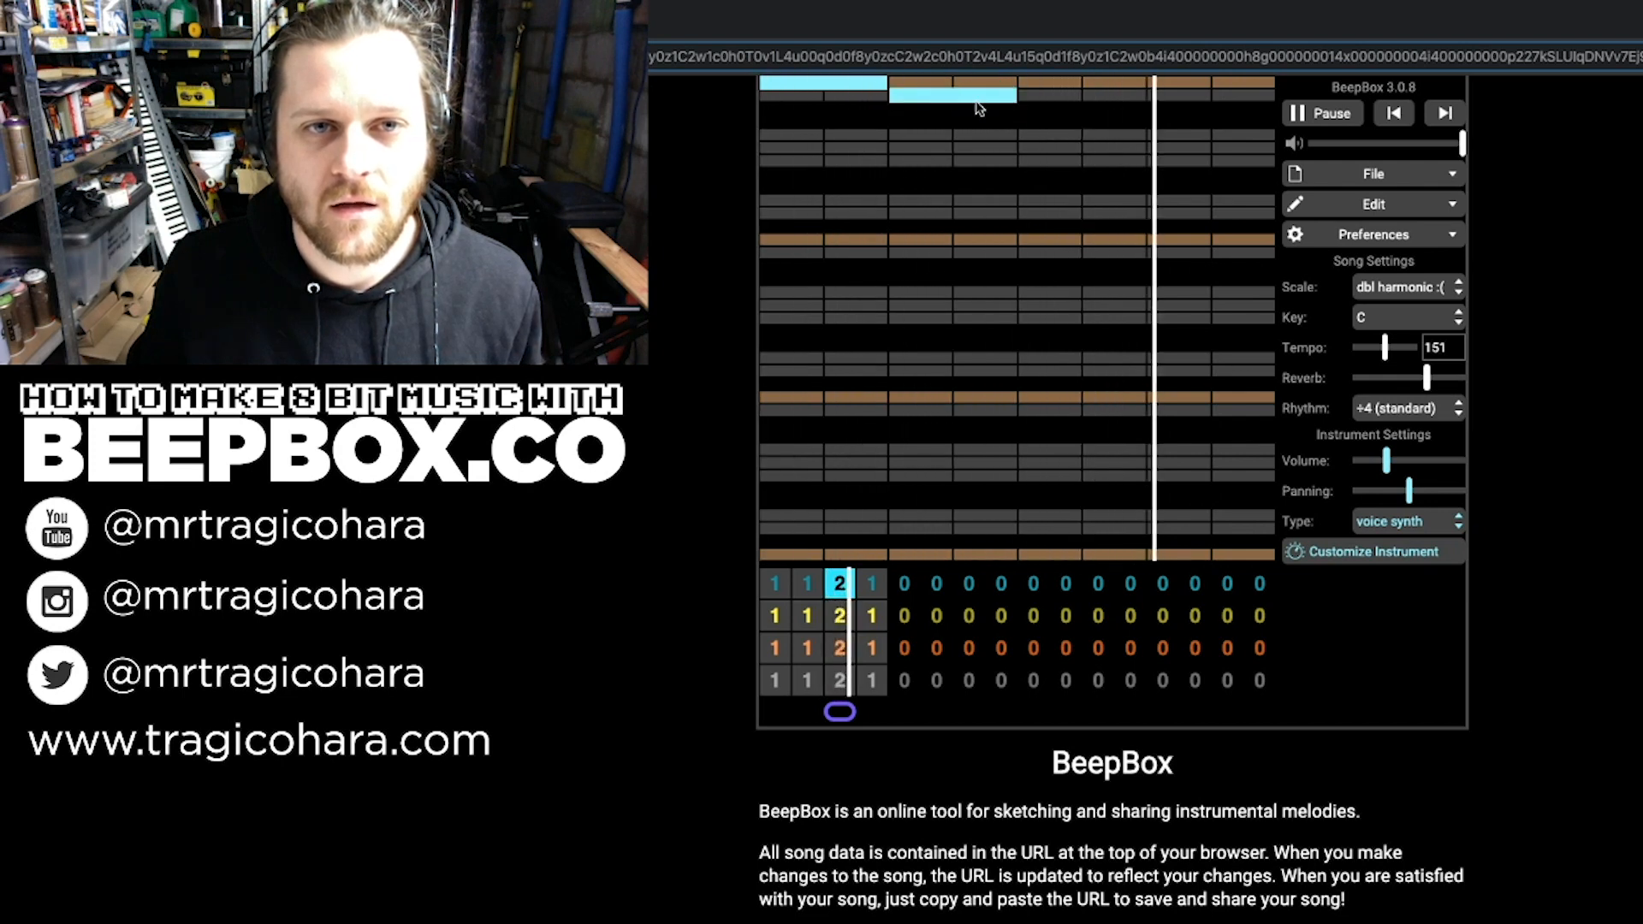
drag(984, 94, 965, 90)
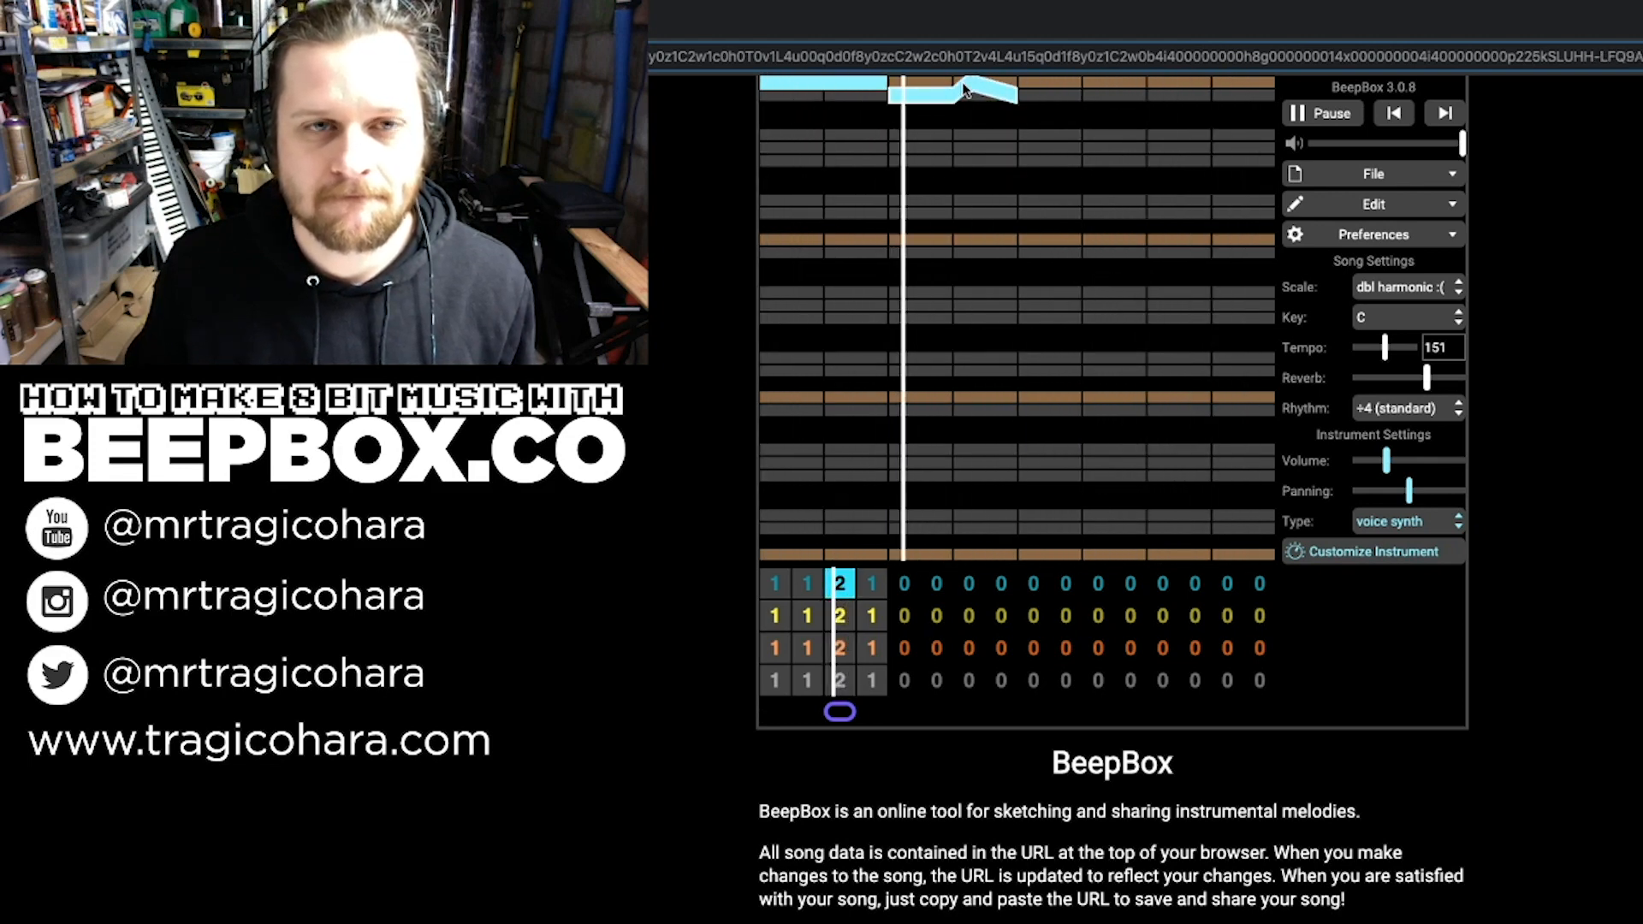
Step: Add a two-beat note in beats 5 and 6 that bends down one row near its end, and a one-beat note on that lower row in beat 8
click(1031, 136)
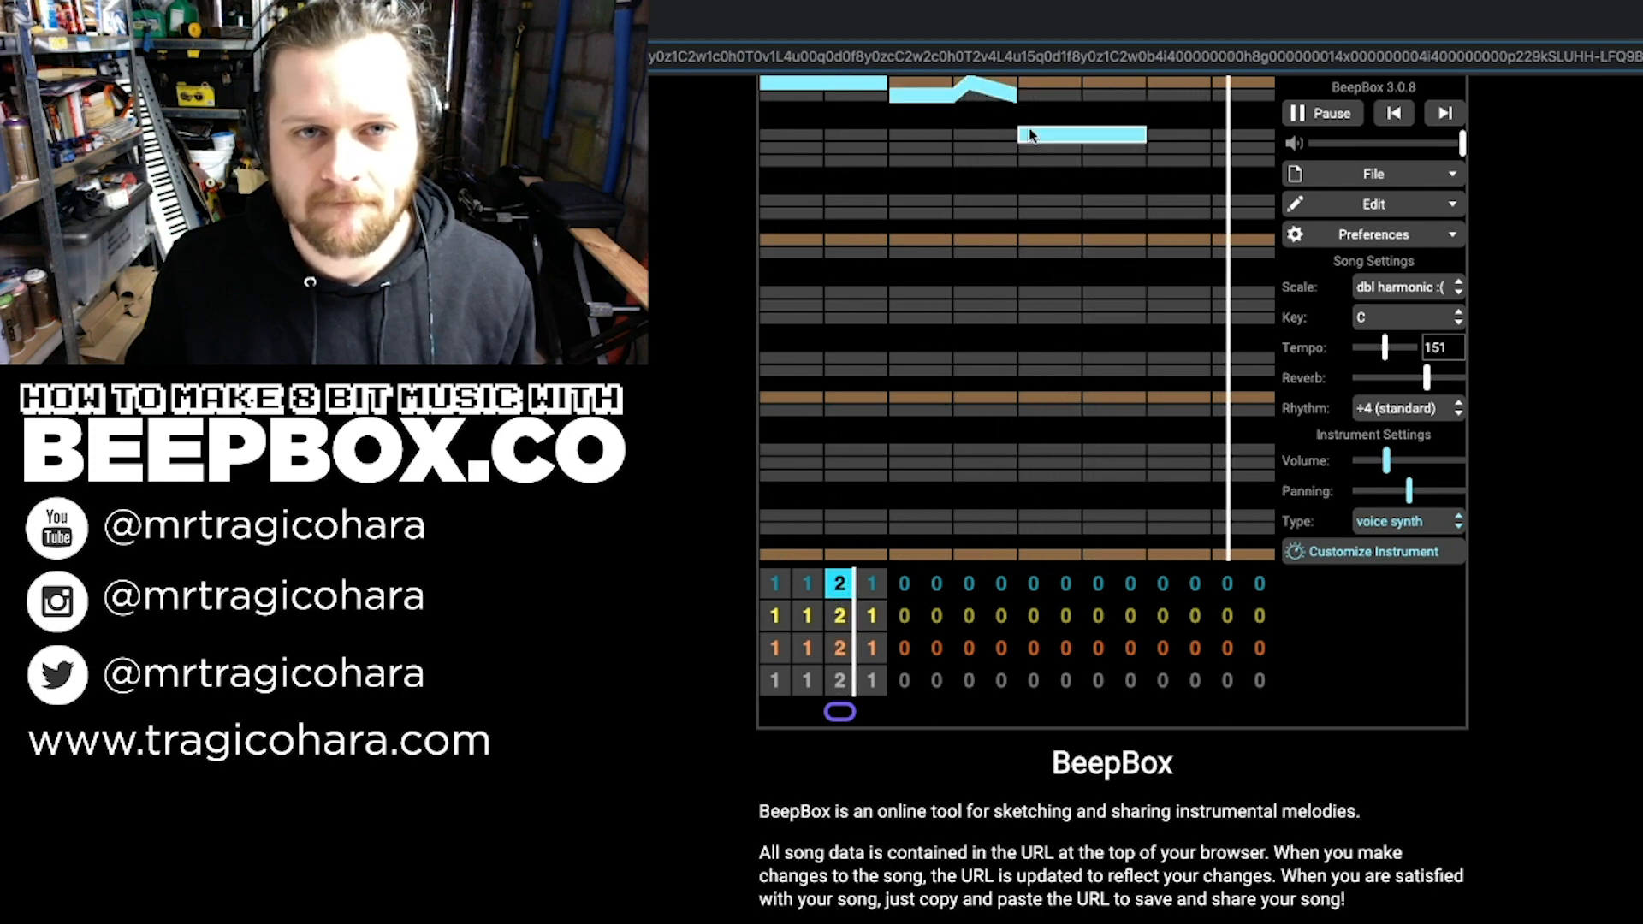
mouse_move(1123, 144)
mouse_down()
mouse_move(1118, 163)
mouse_move(1133, 154)
mouse_up()
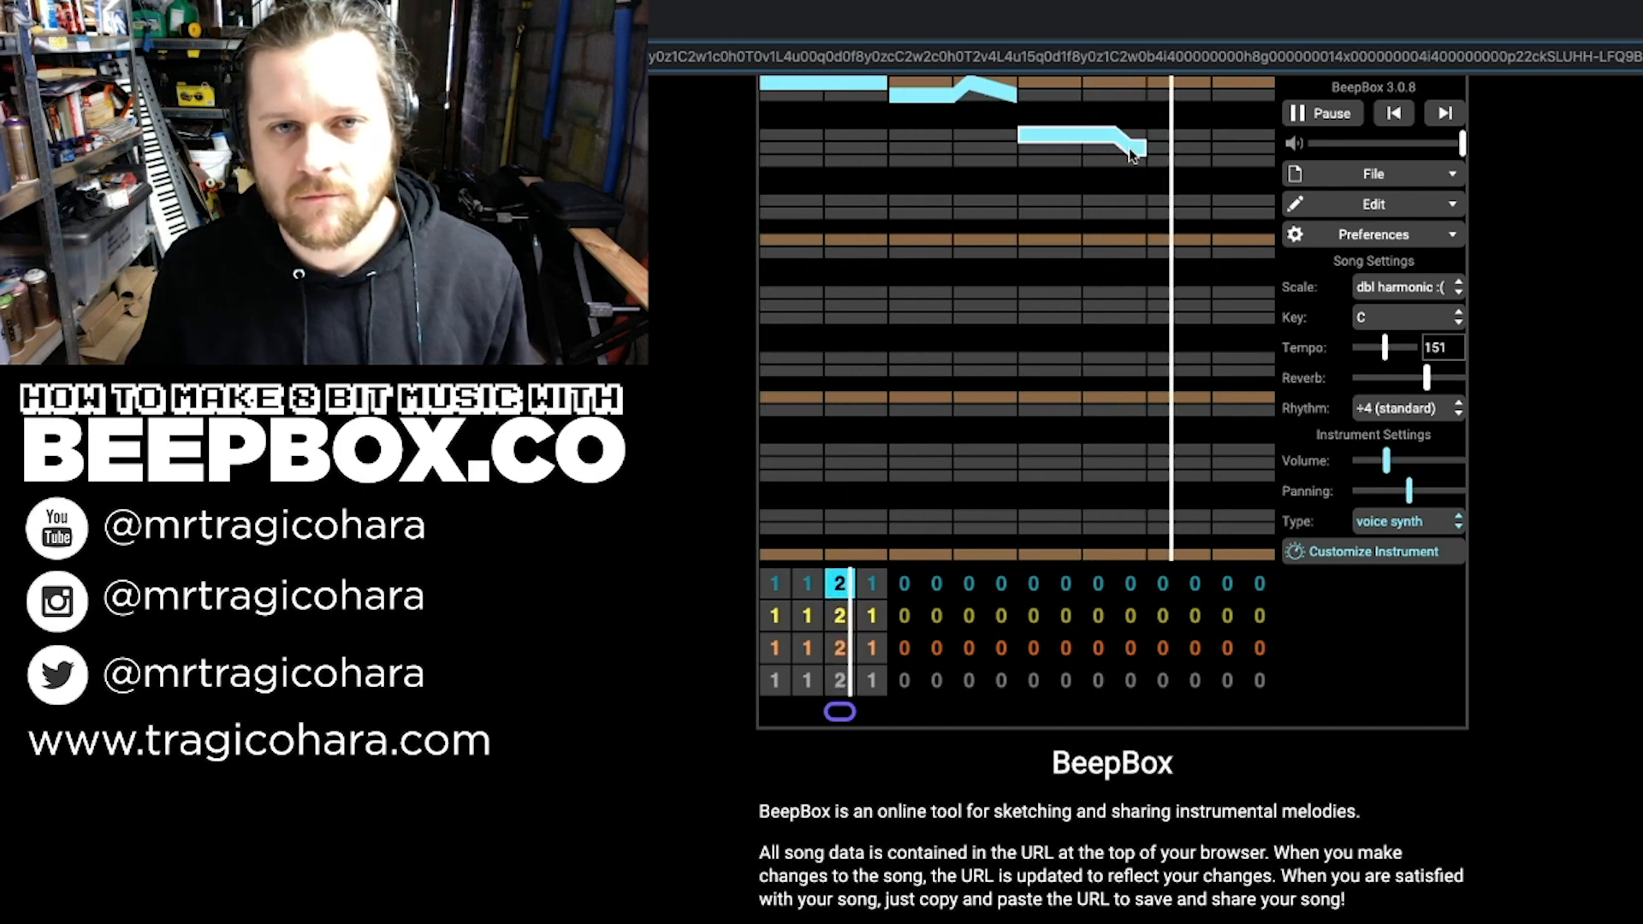
click(1208, 150)
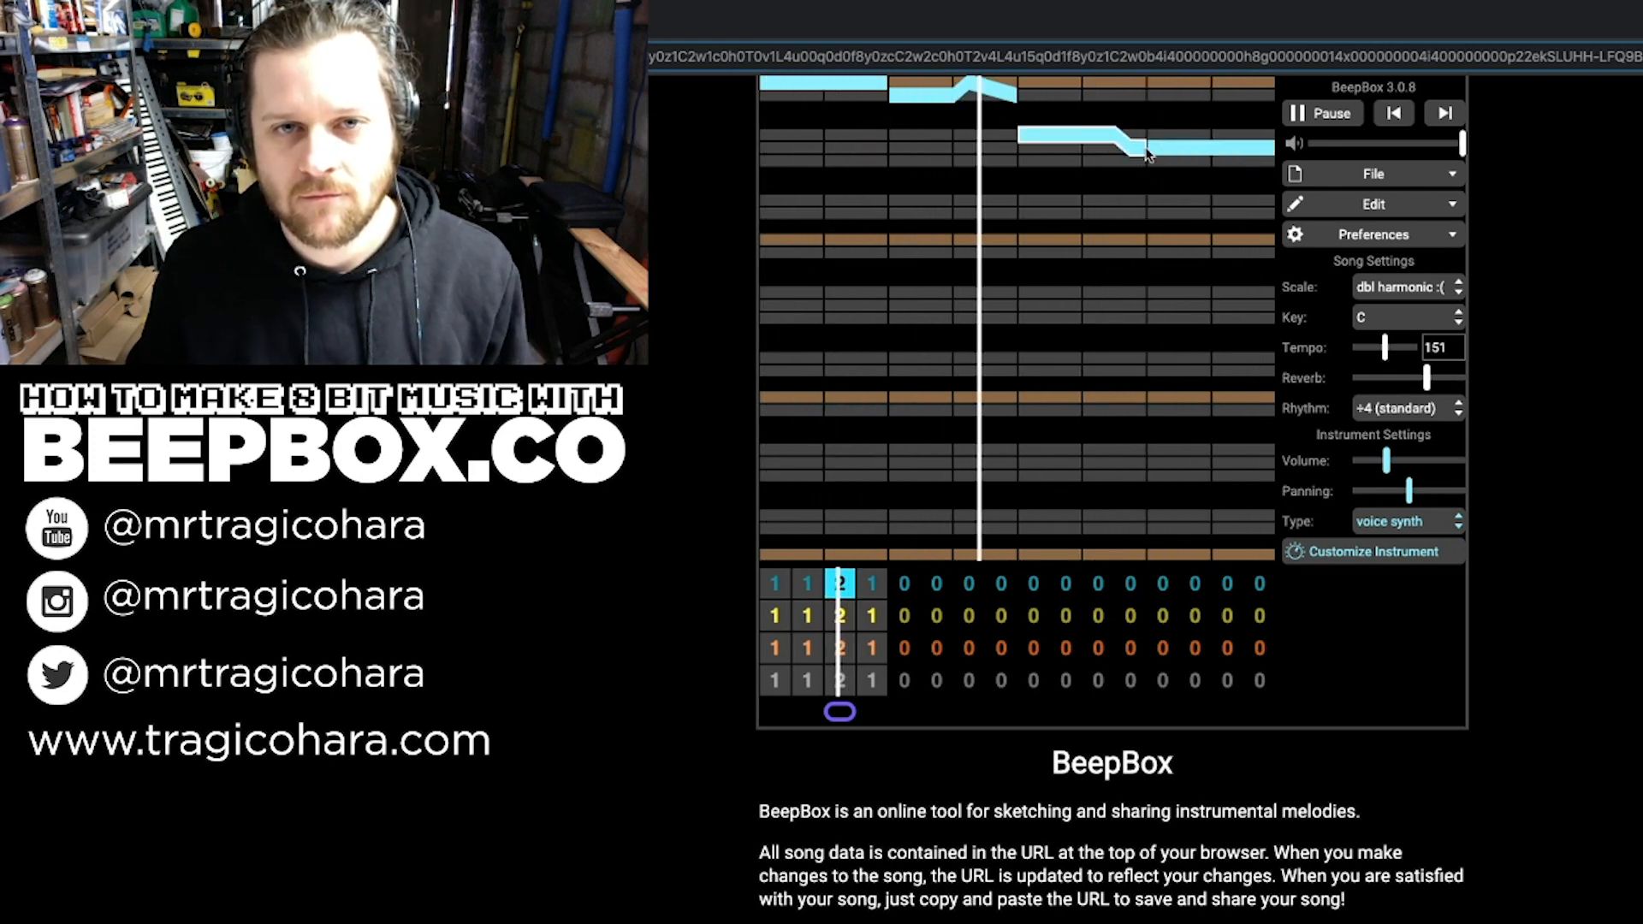
drag(1154, 154, 1212, 150)
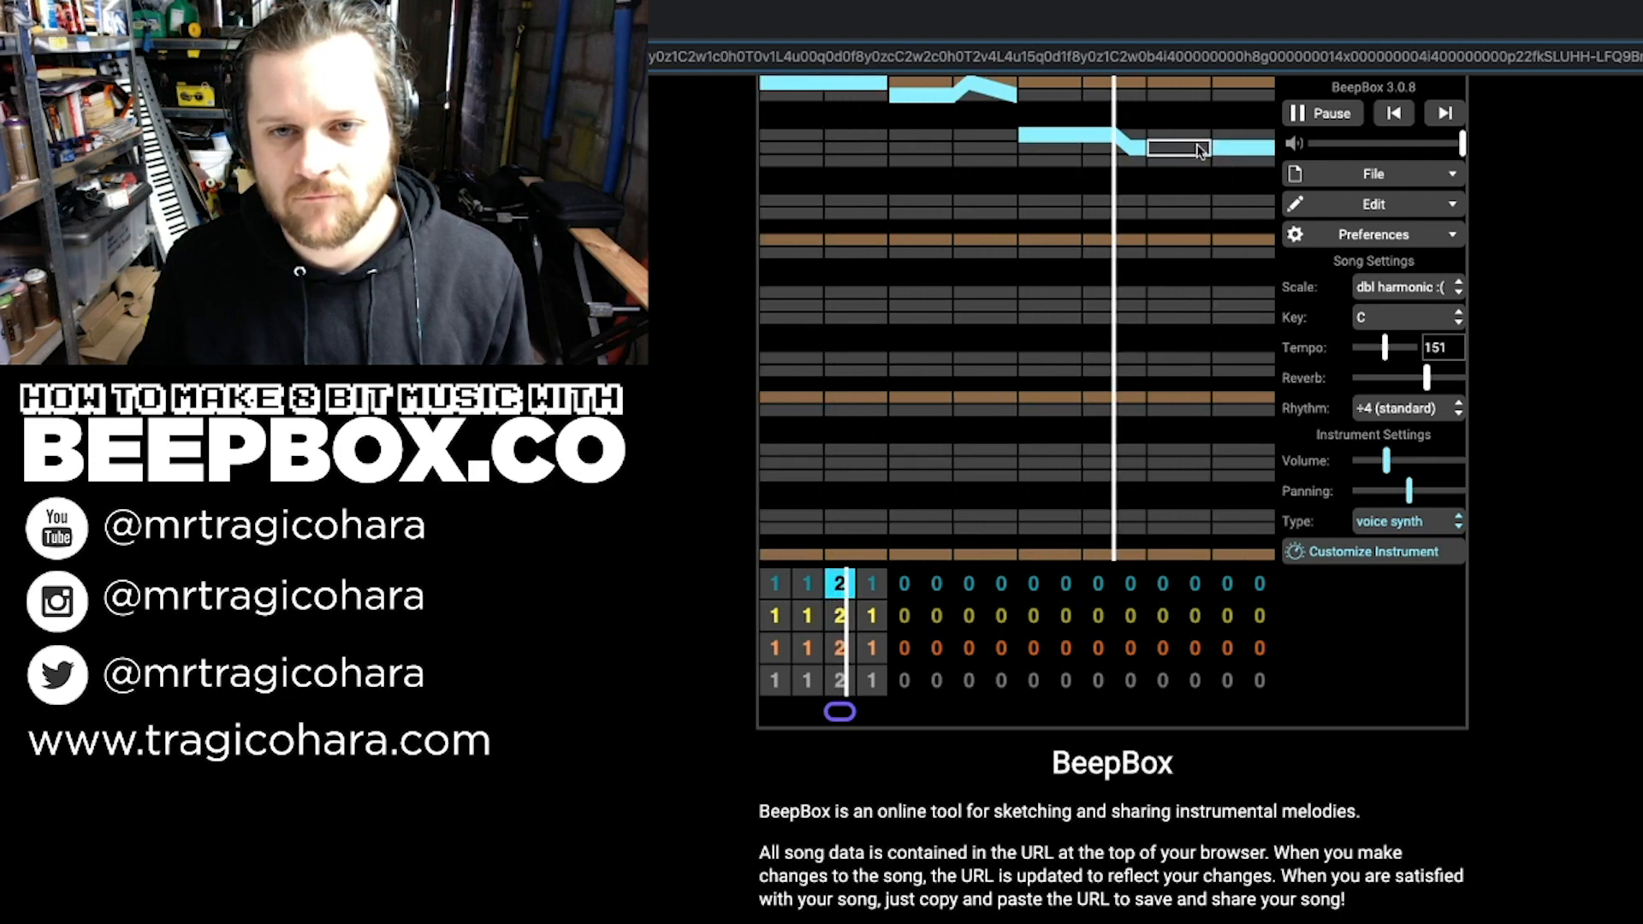
Step: Pan the voice synth slightly to the right of centre
drag(1408, 491, 1423, 492)
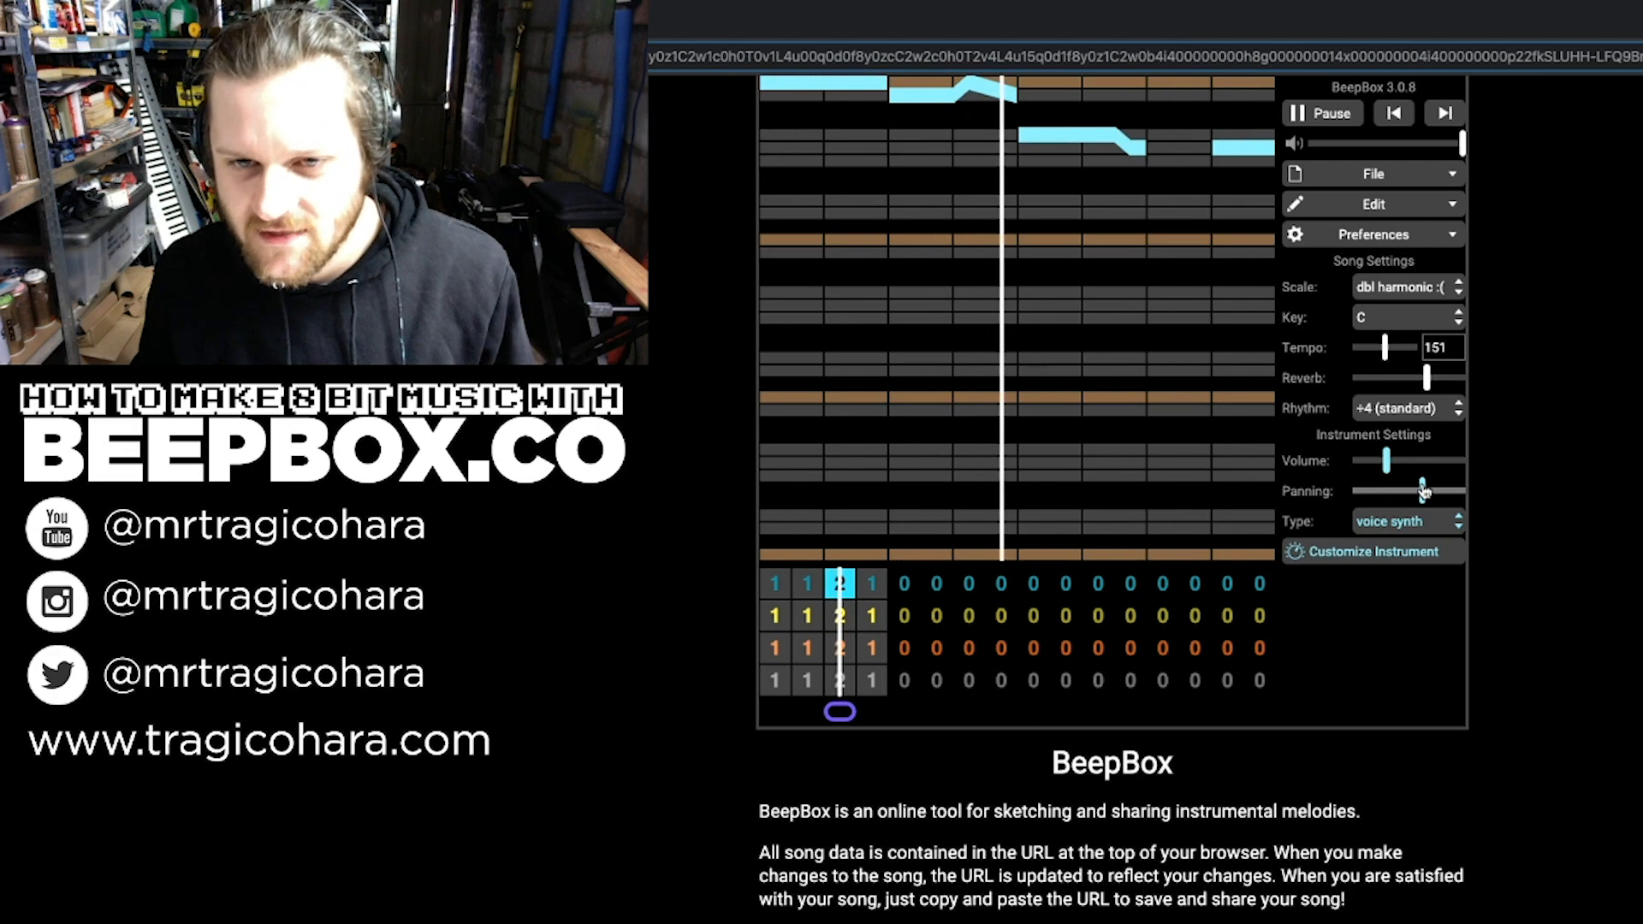
Step: Customize the voice synth instrument, set its chords to arpeggio, and pause playback
click(1378, 552)
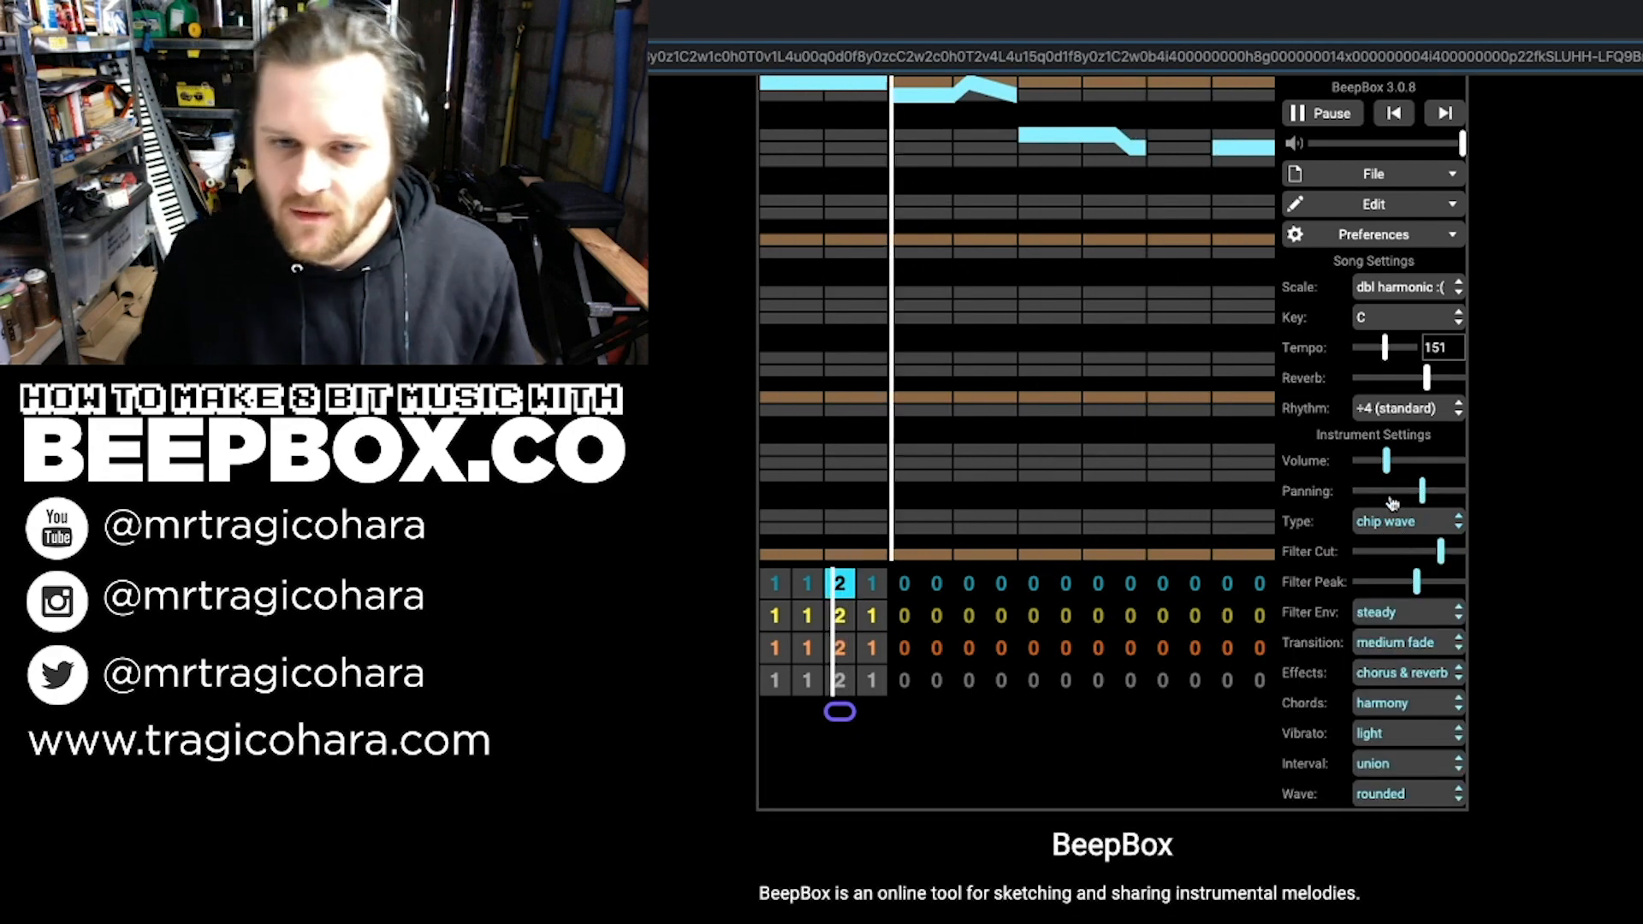
click(1400, 702)
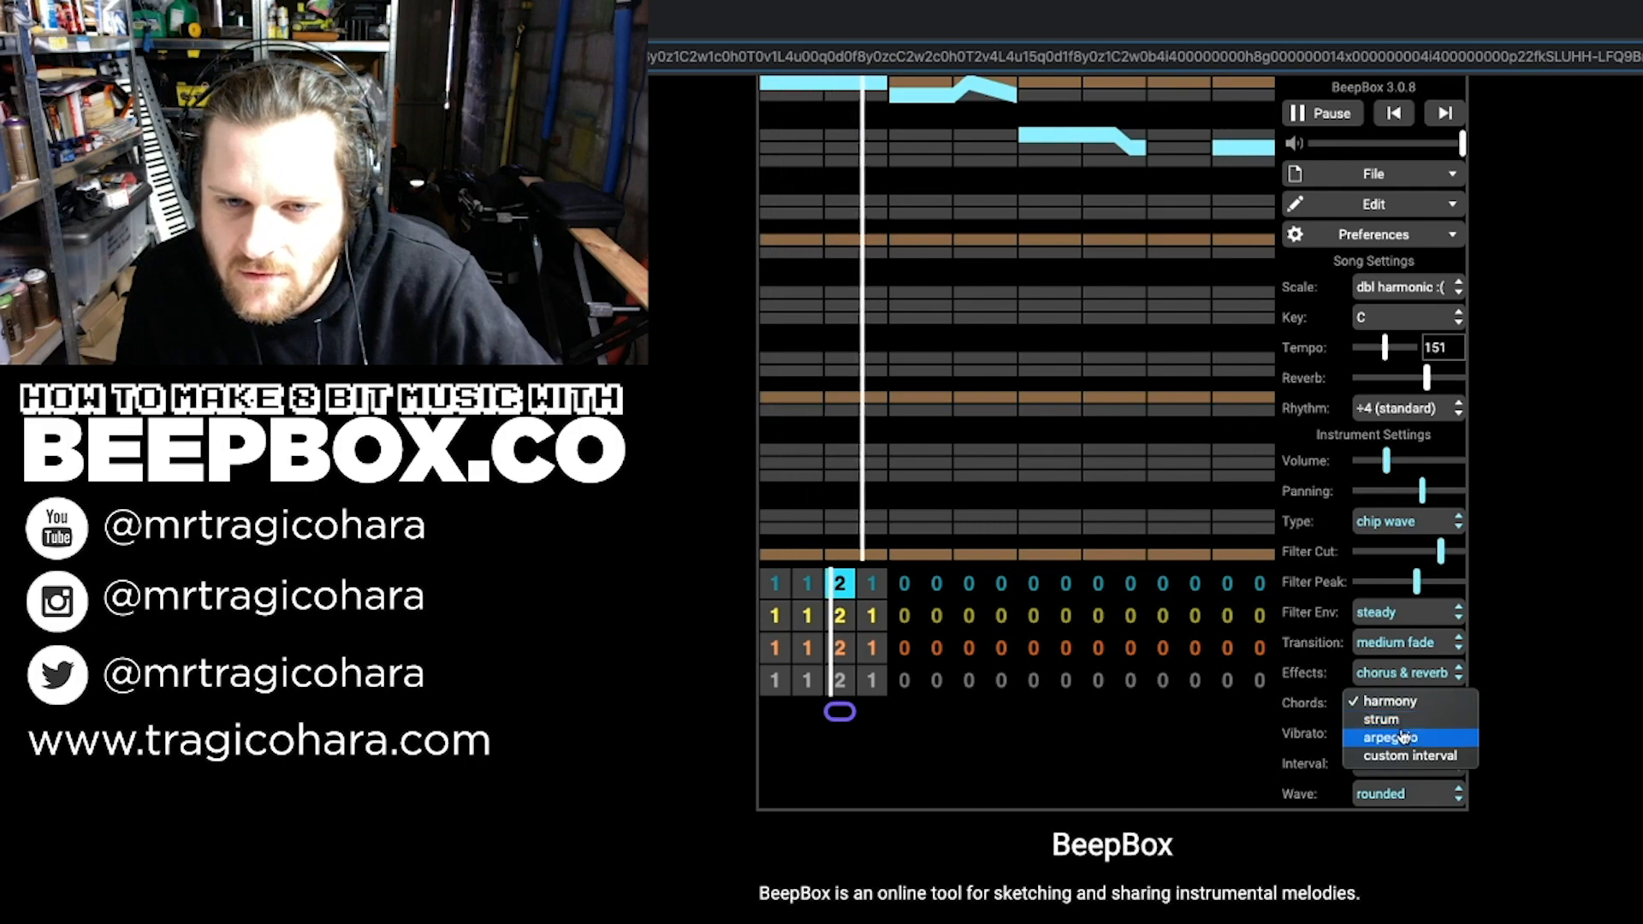
click(1402, 737)
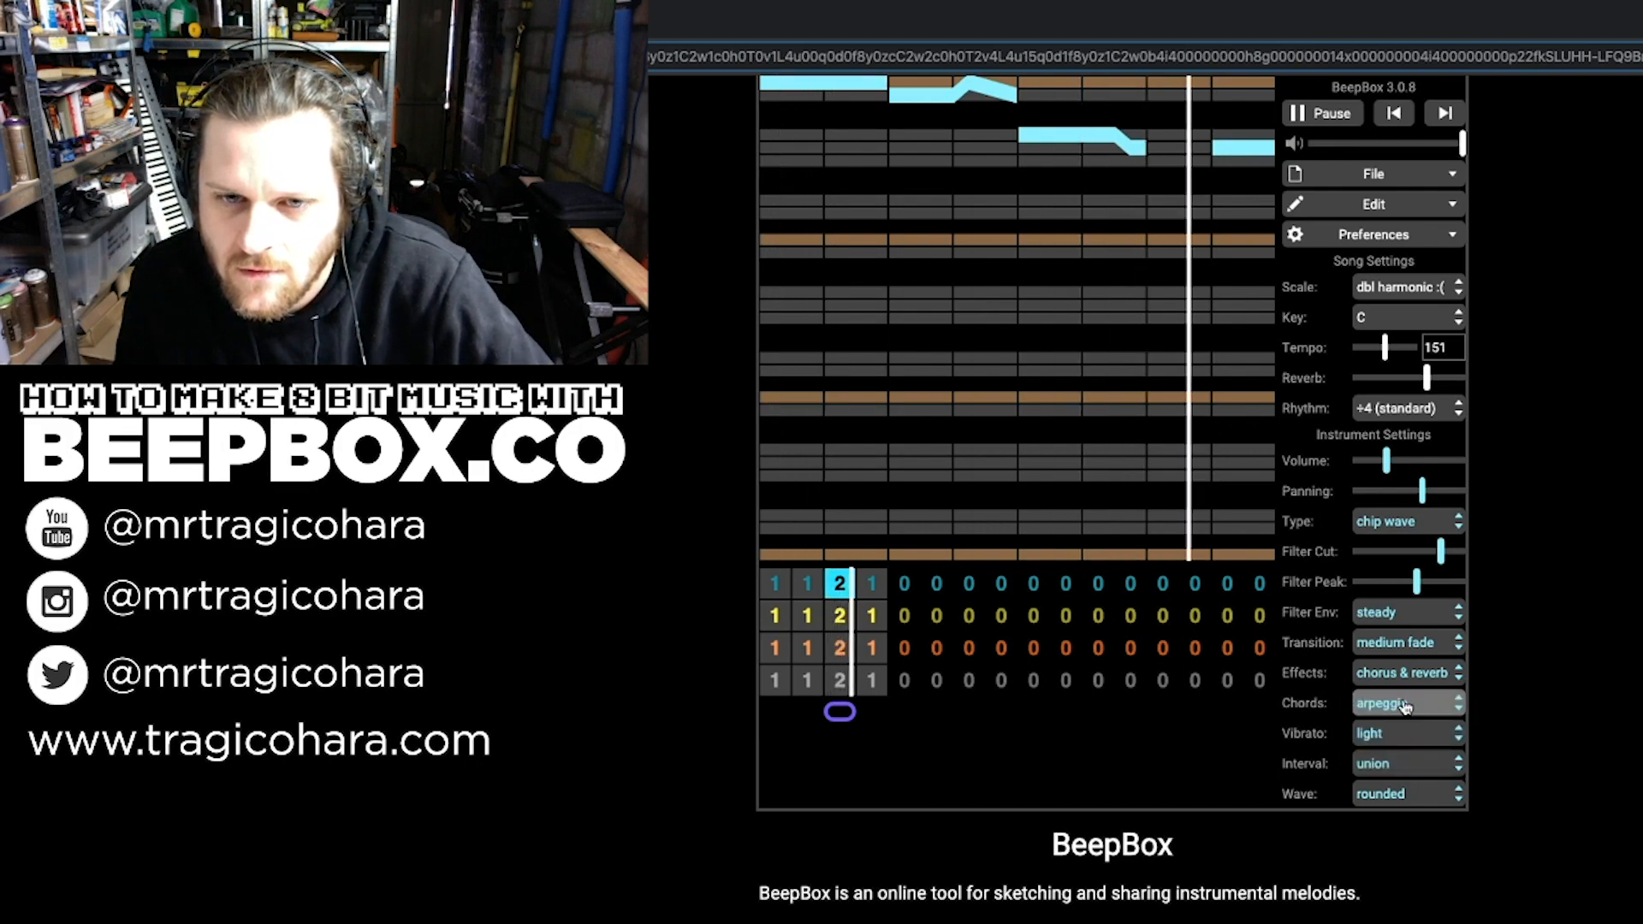
scroll(1397, 693, down, 1)
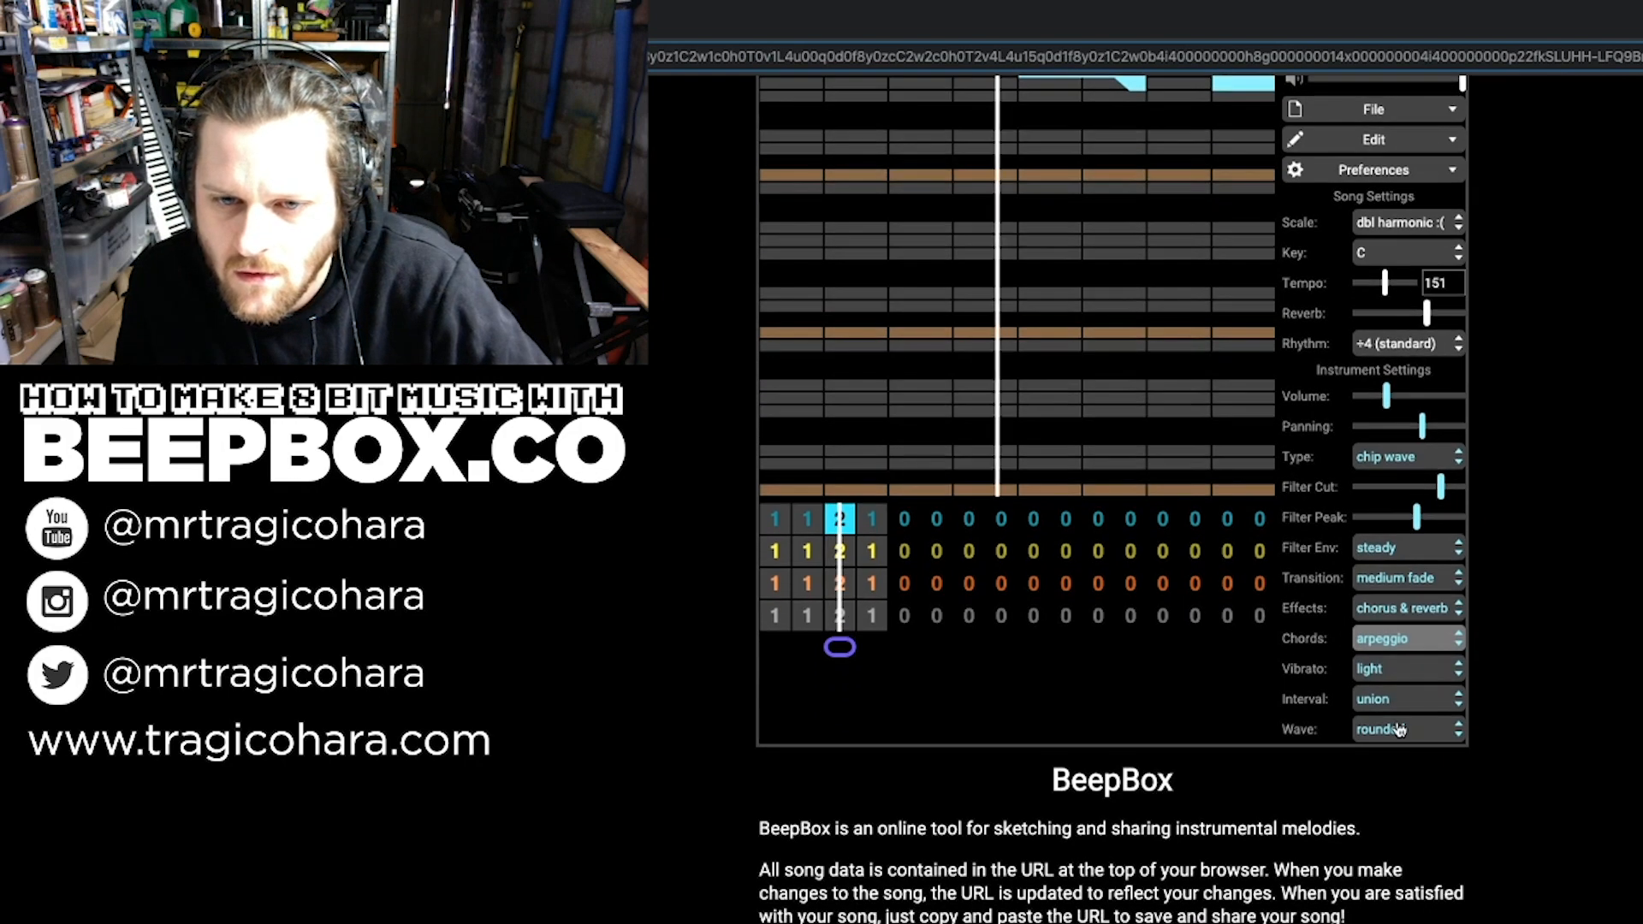
scroll(1395, 659, up, 1)
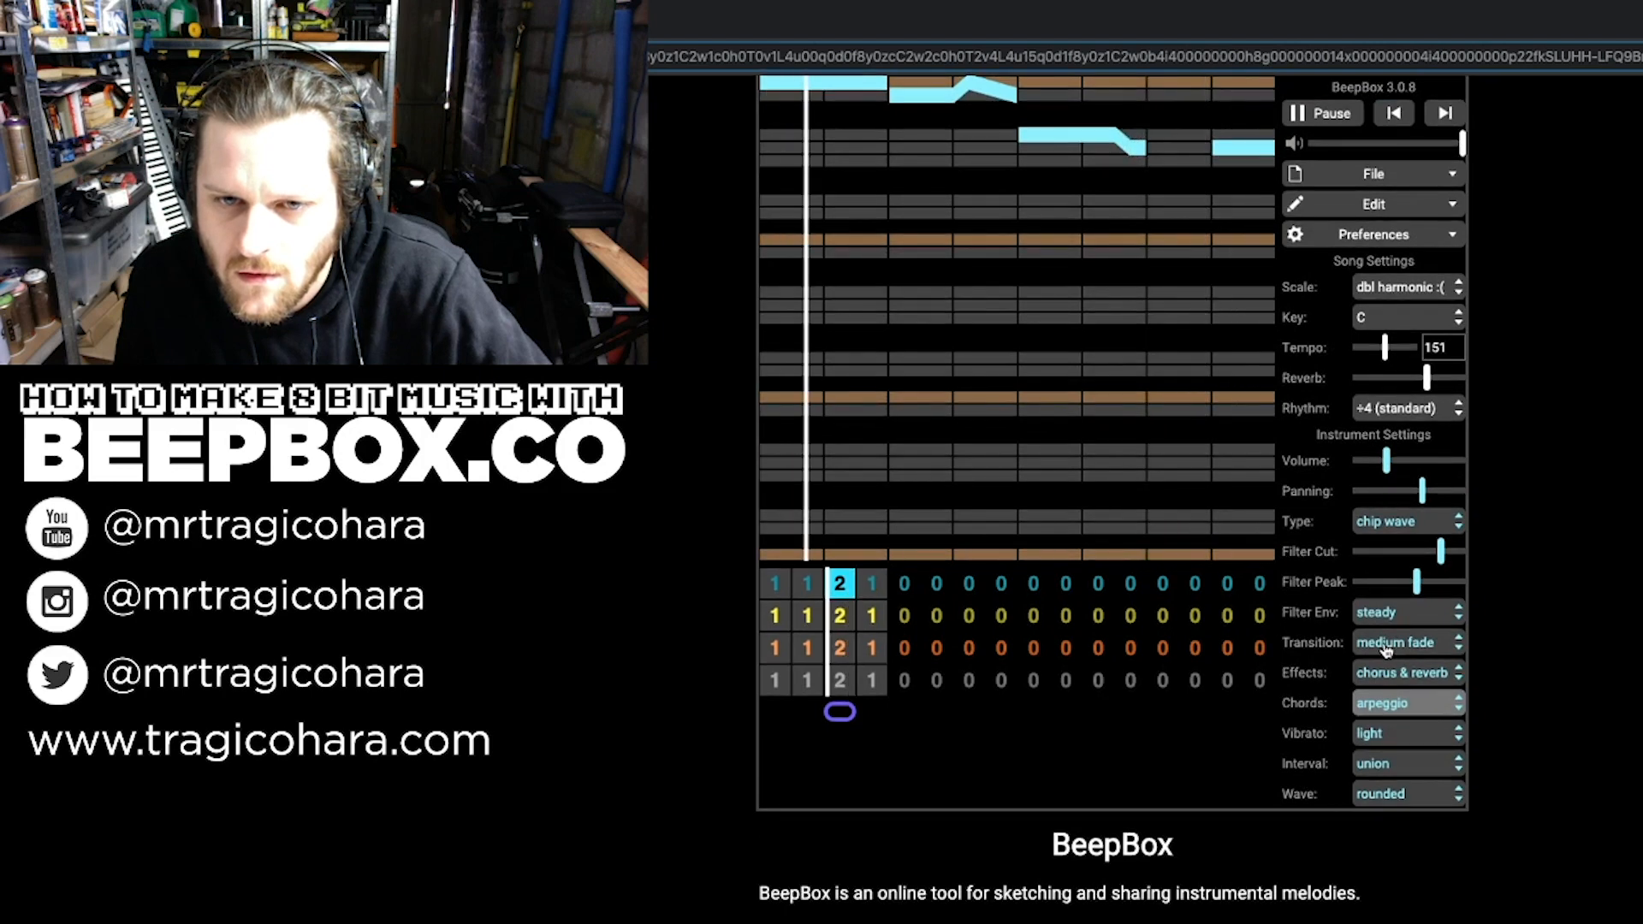
click(1310, 113)
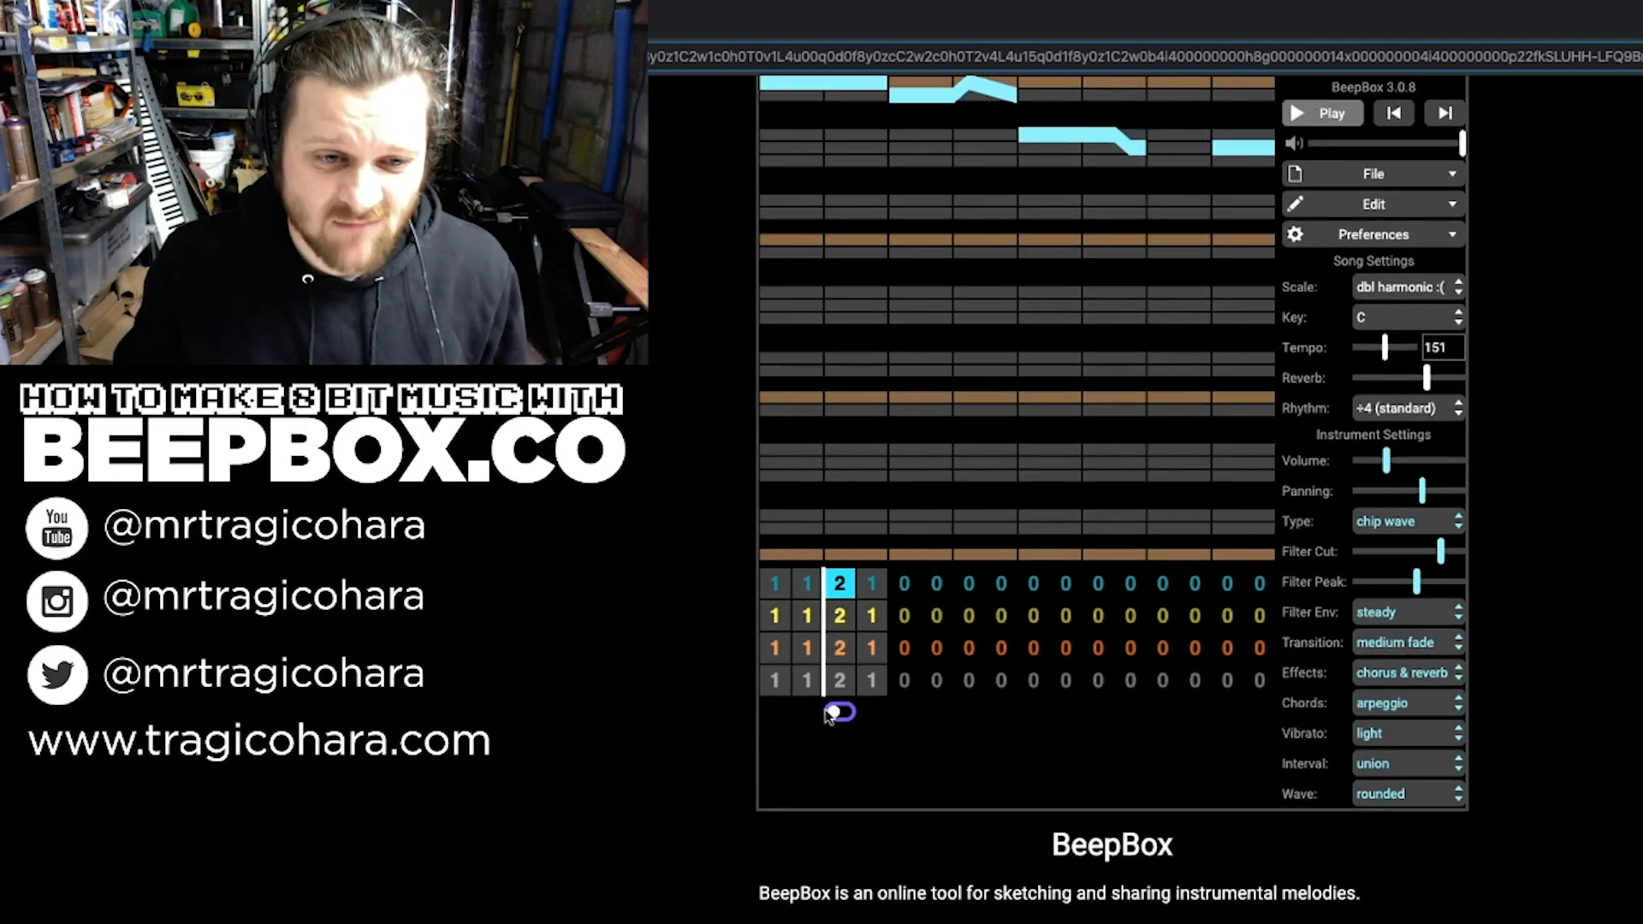
Step: Extend the loop over bars 1 to 3 and set bar 3 to pattern 1 in all four channels
drag(828, 715, 781, 715)
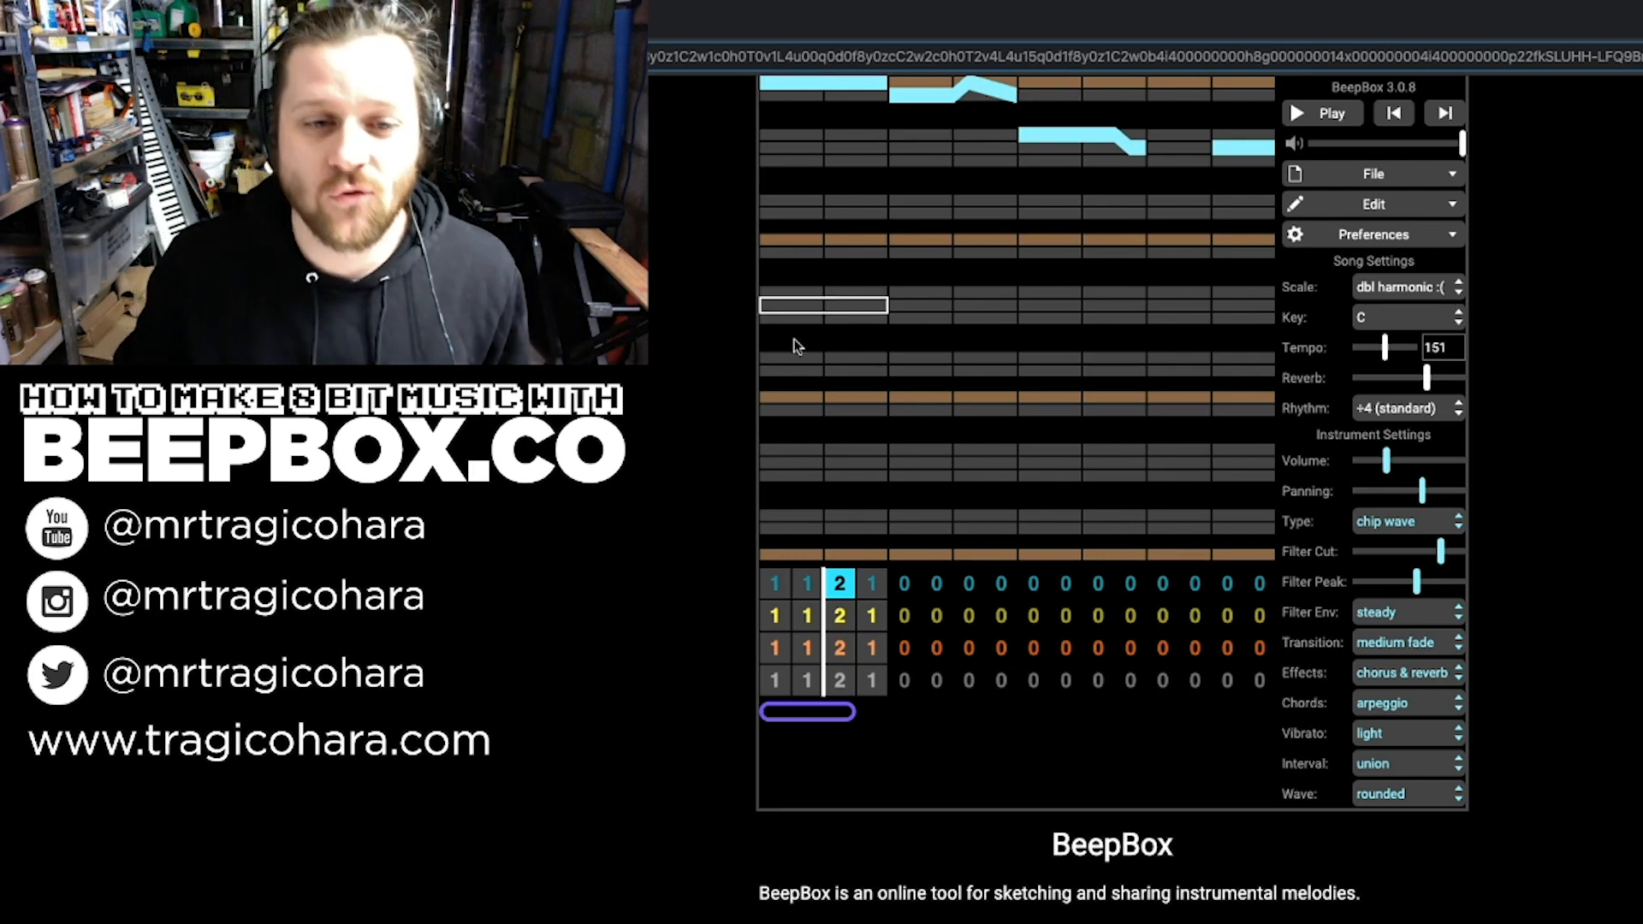
click(848, 595)
click(846, 618)
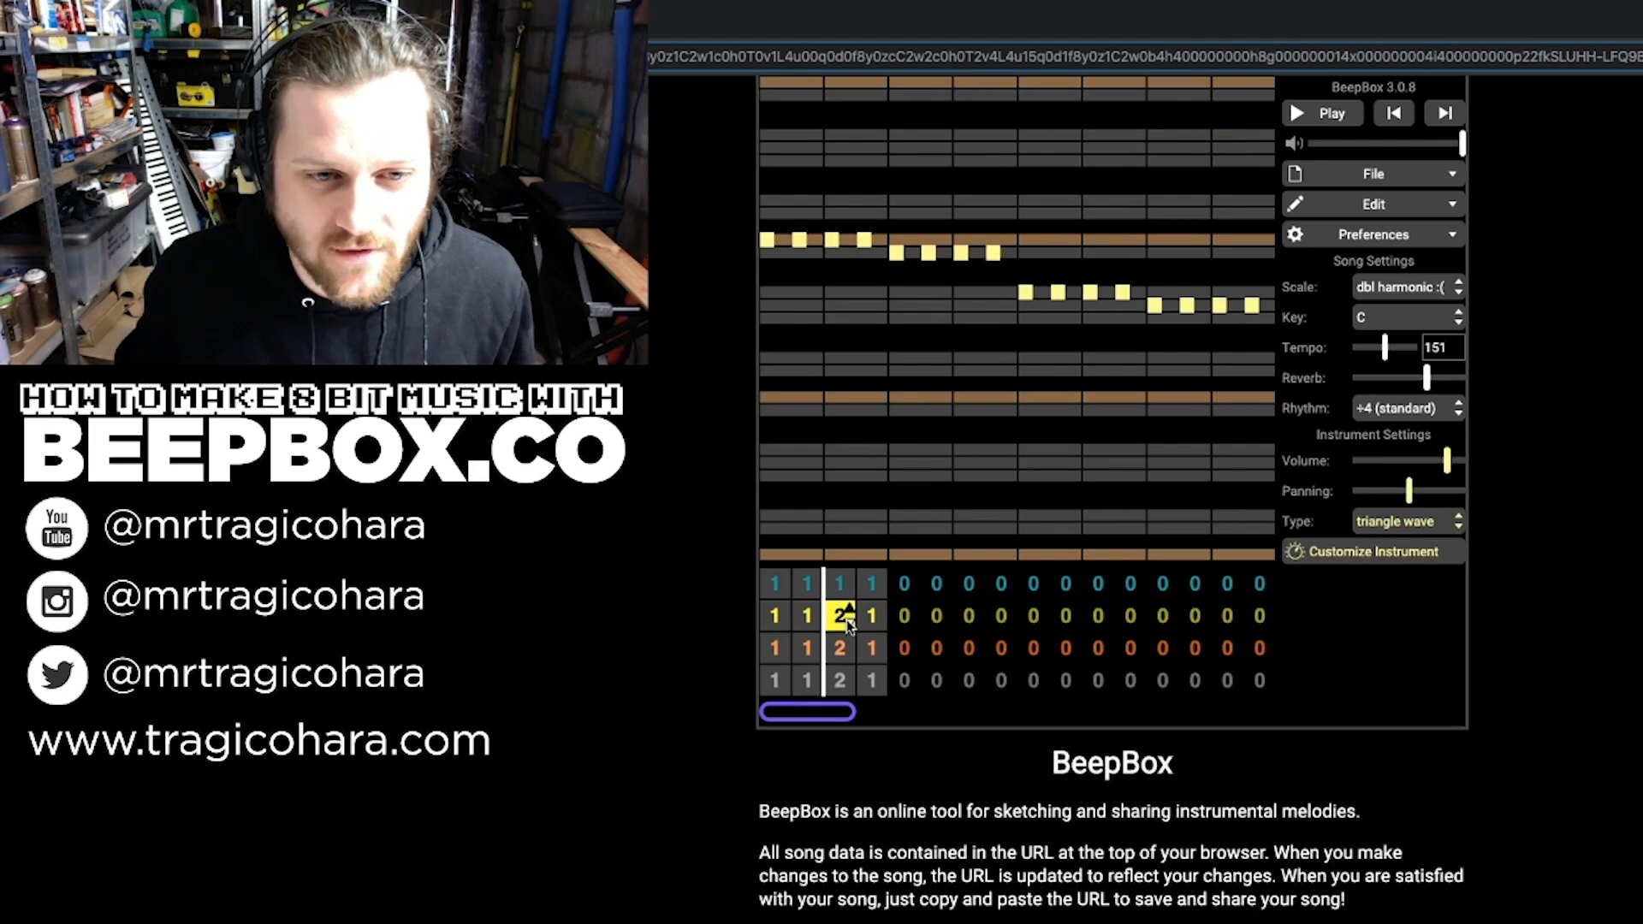
click(845, 621)
click(848, 652)
click(850, 658)
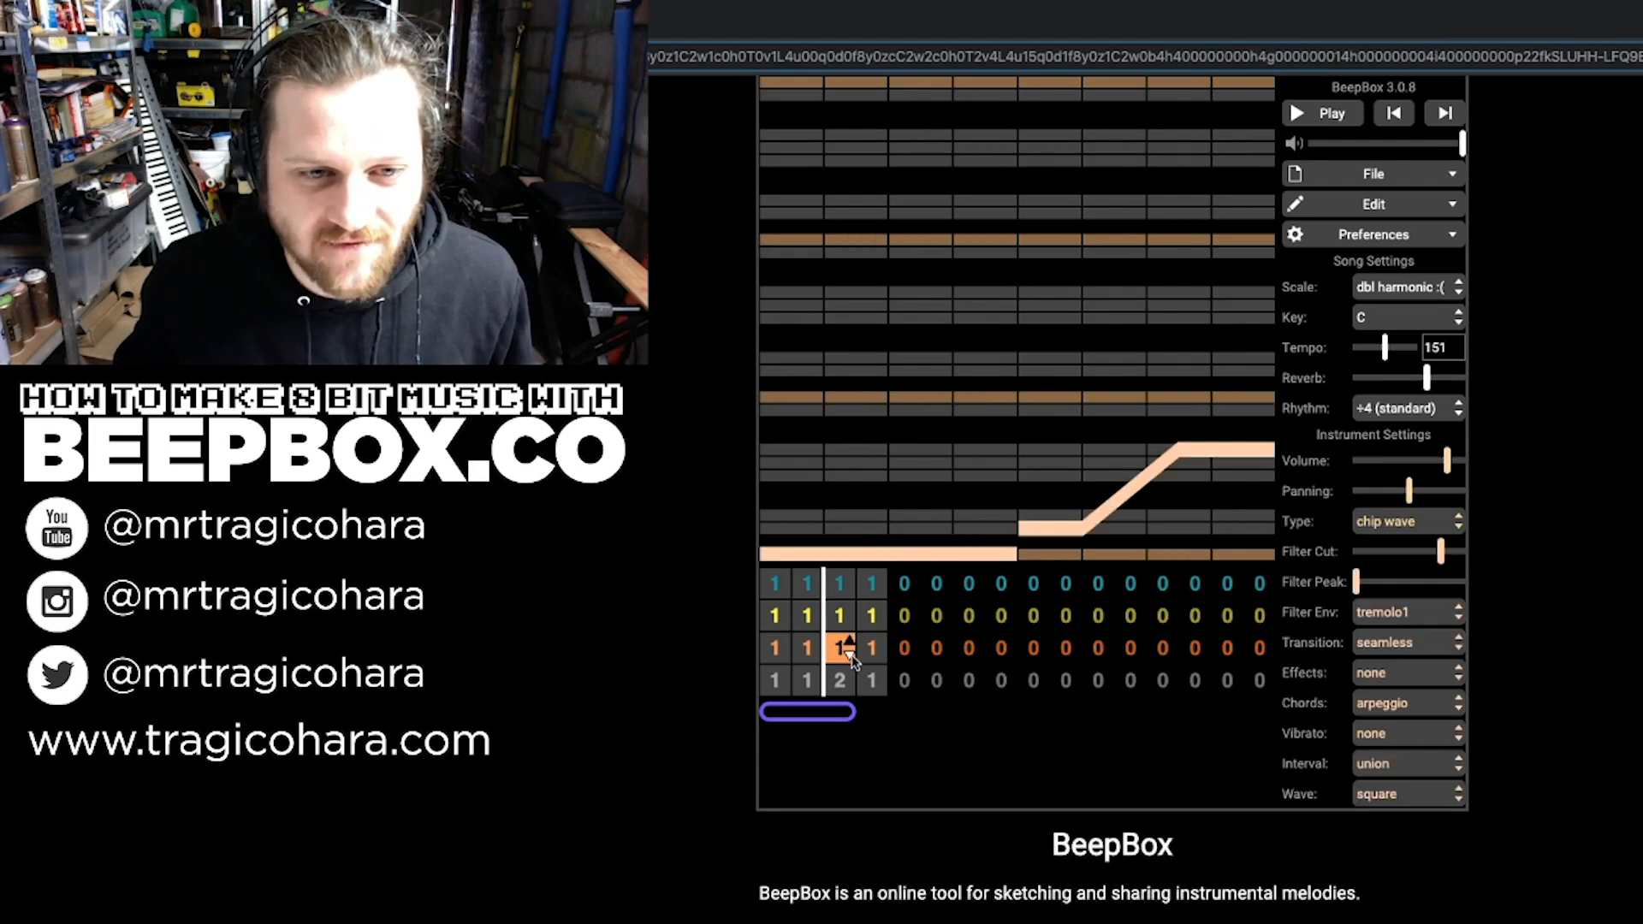
click(845, 682)
click(848, 687)
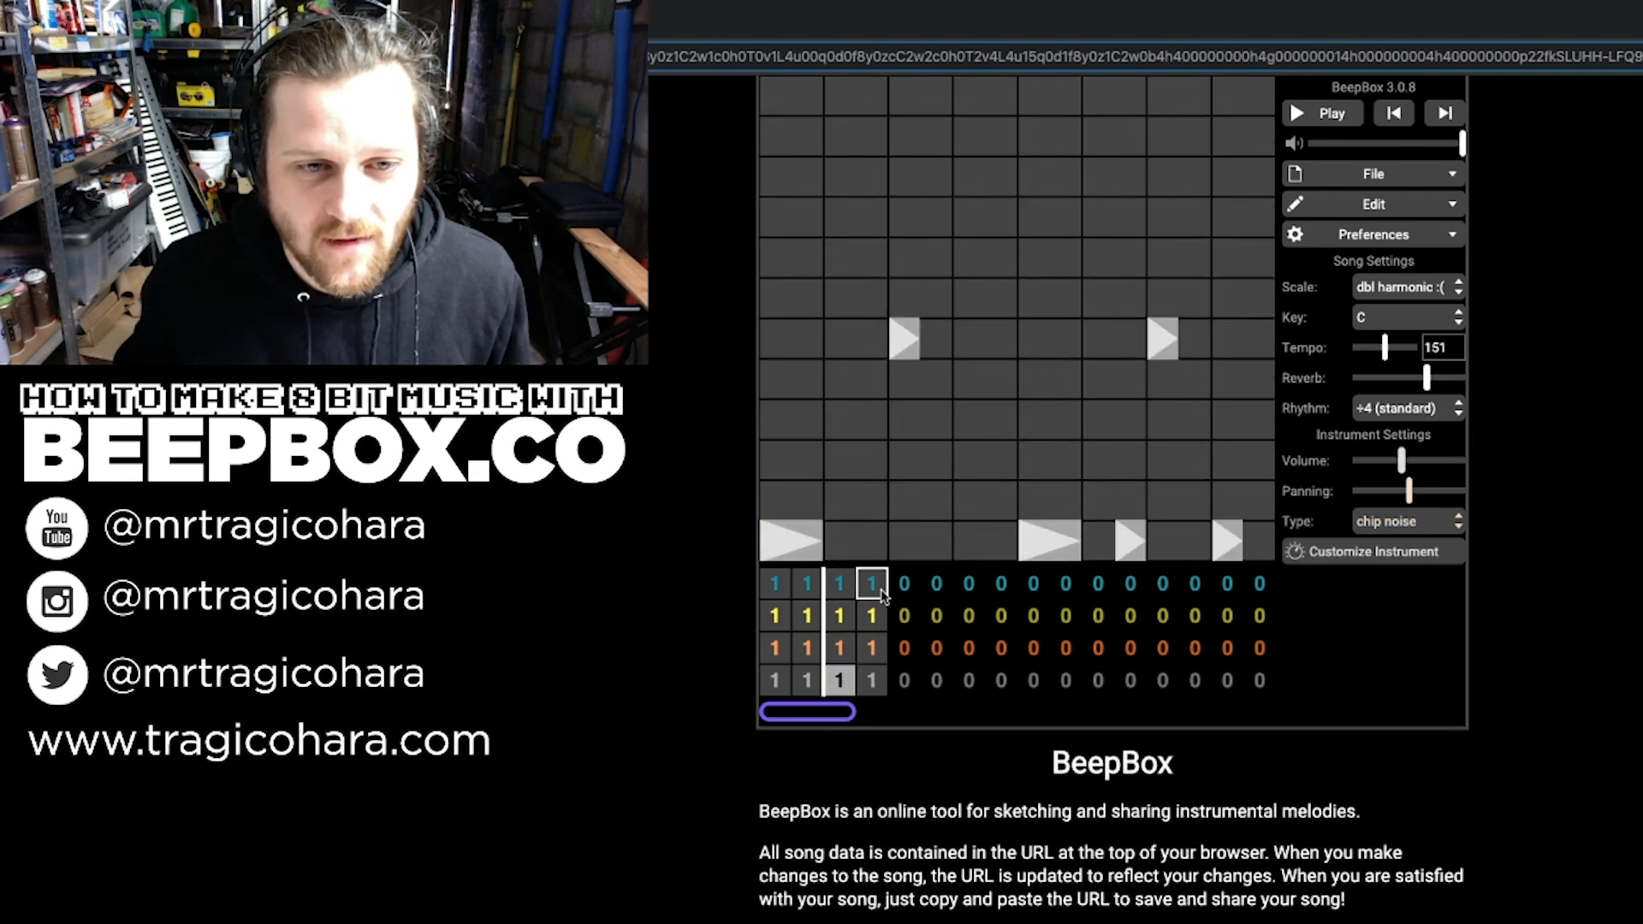
Step: Assign pattern 2 to bar 5 in the blue lead and yellow triangle wave channels
click(902, 577)
click(913, 579)
click(913, 578)
click(913, 578)
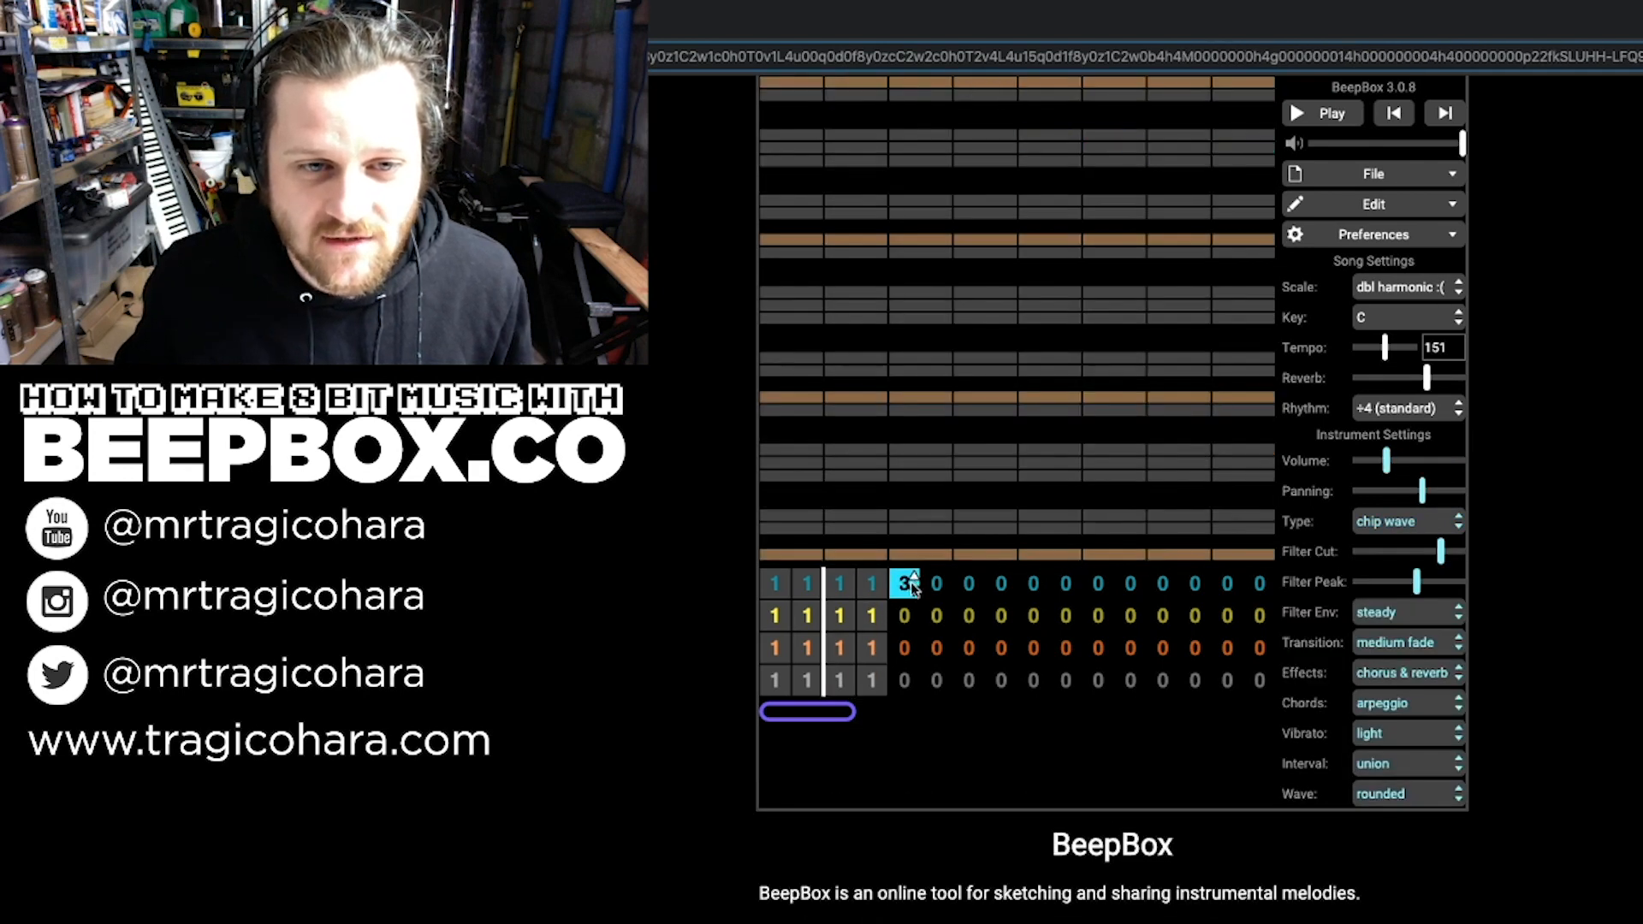
click(913, 595)
click(912, 613)
key(3)
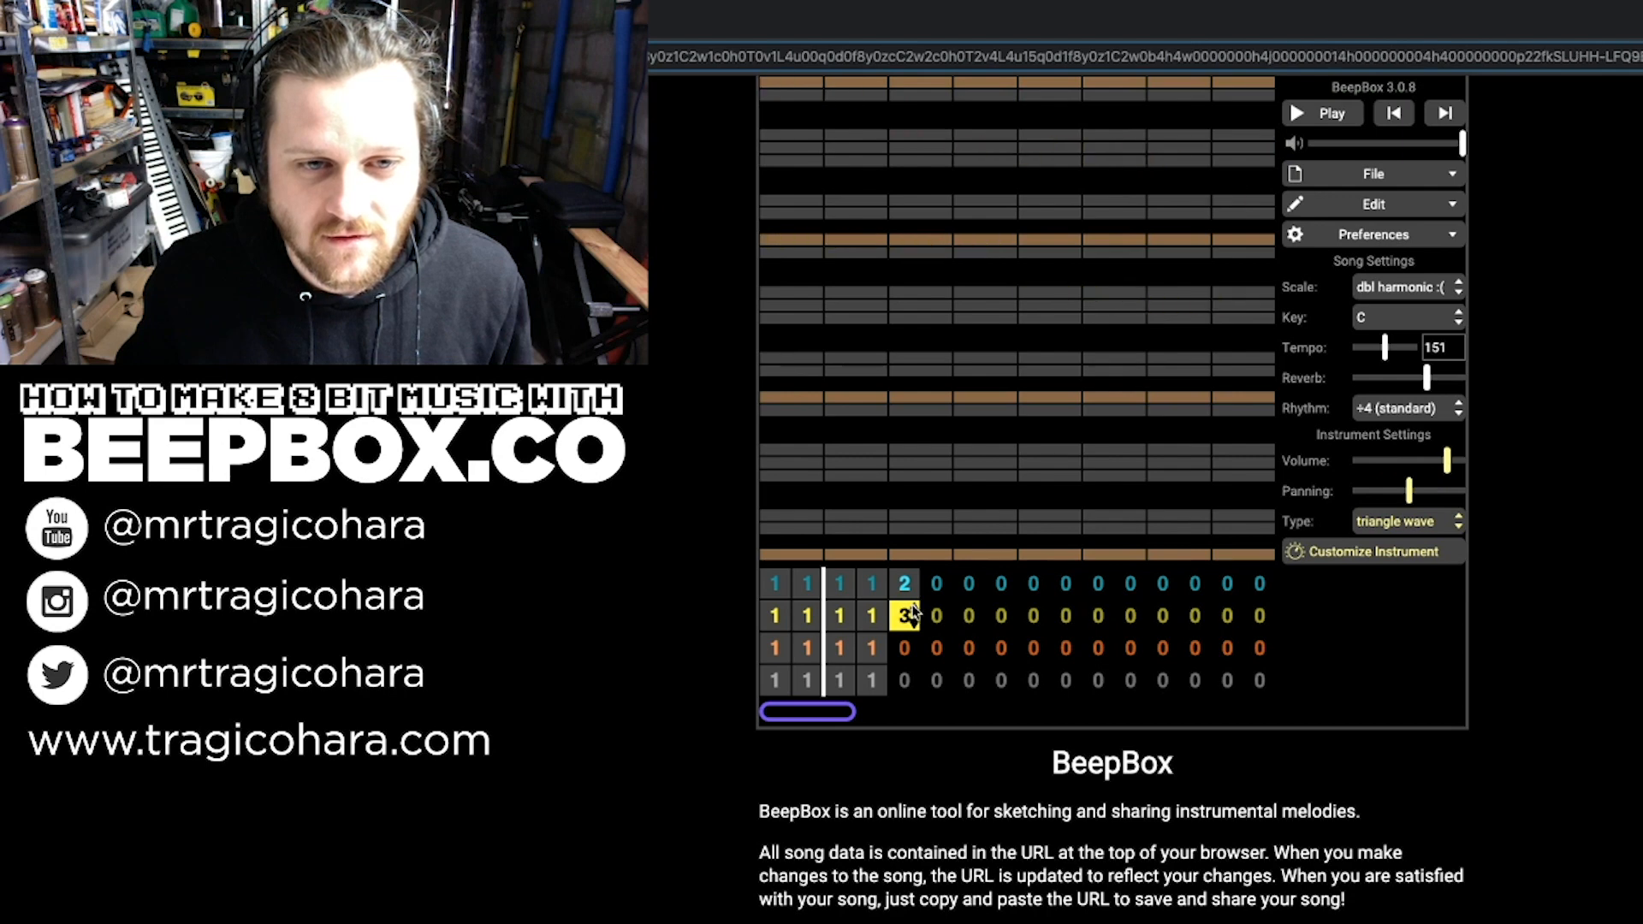
click(923, 622)
click(912, 620)
click(912, 624)
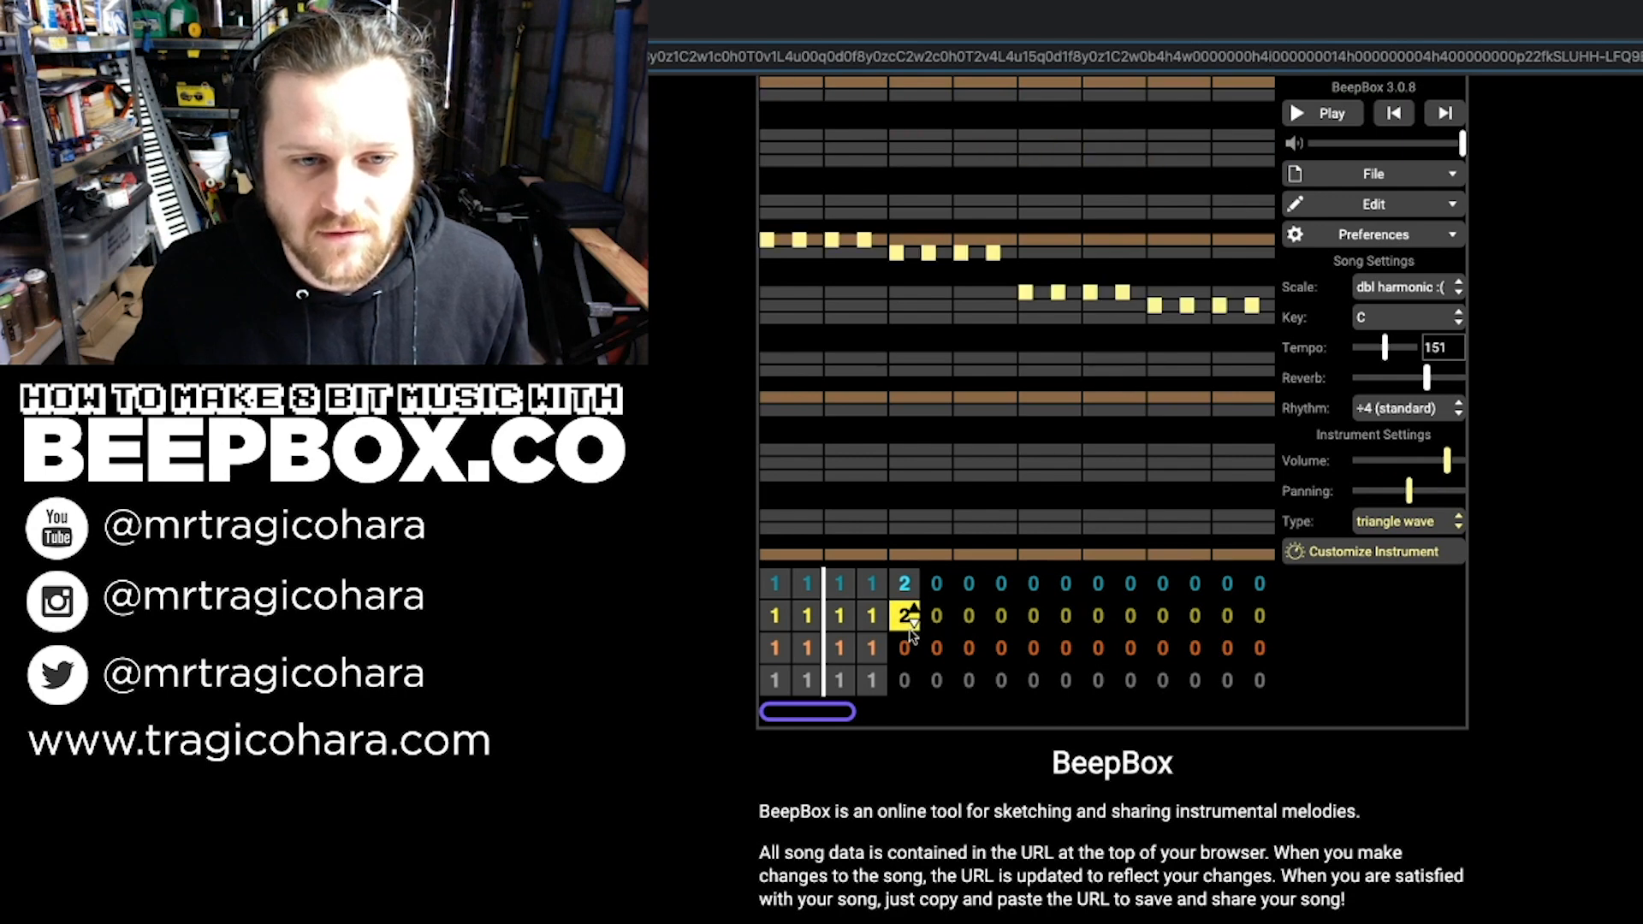
Step: Assign pattern 2 to bar 5 in the orange bass and grey drum channels
click(912, 644)
key(2)
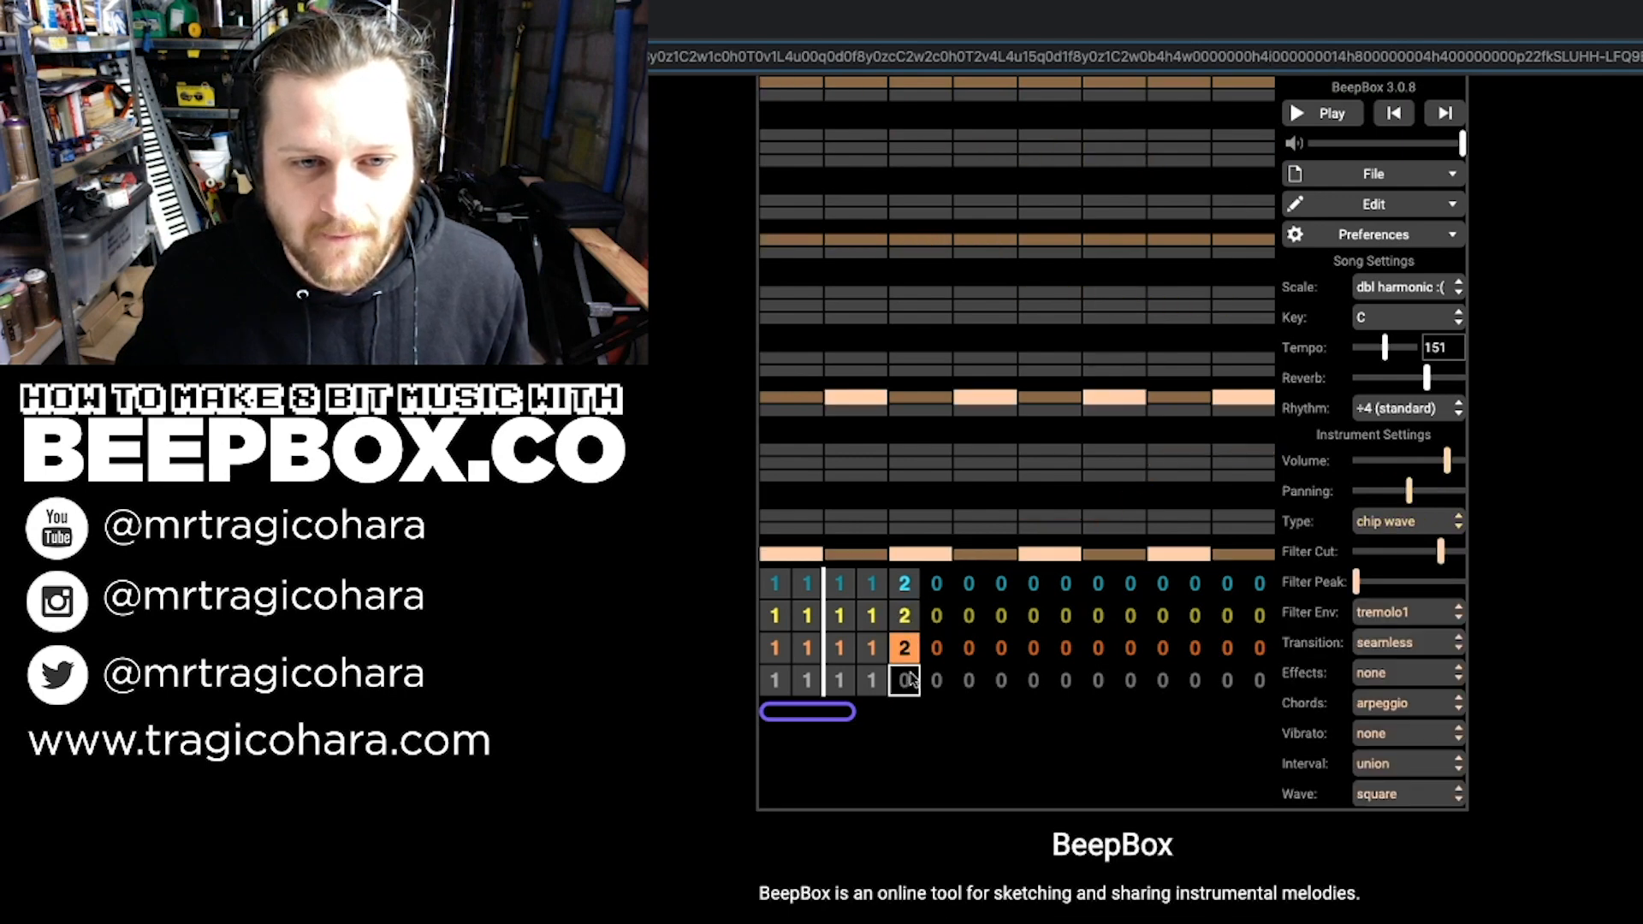
click(911, 678)
key(2)
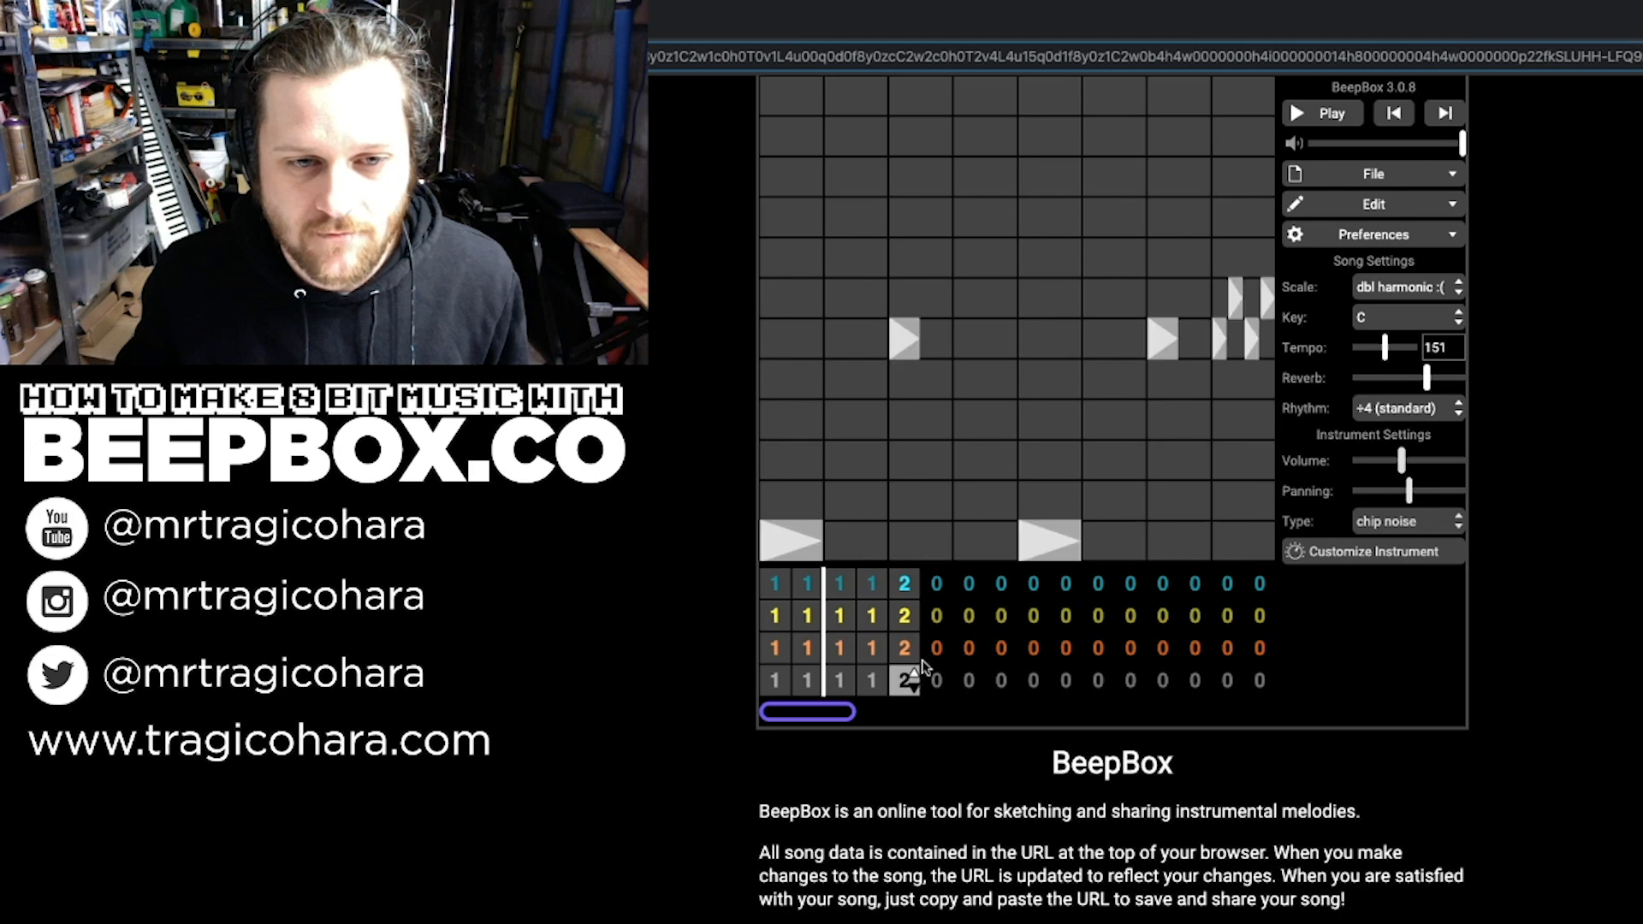
Step: Assign pattern 2 to bar 6 in all four channels and extend the loop over bars 1 to 6
click(938, 586)
key(2)
click(935, 615)
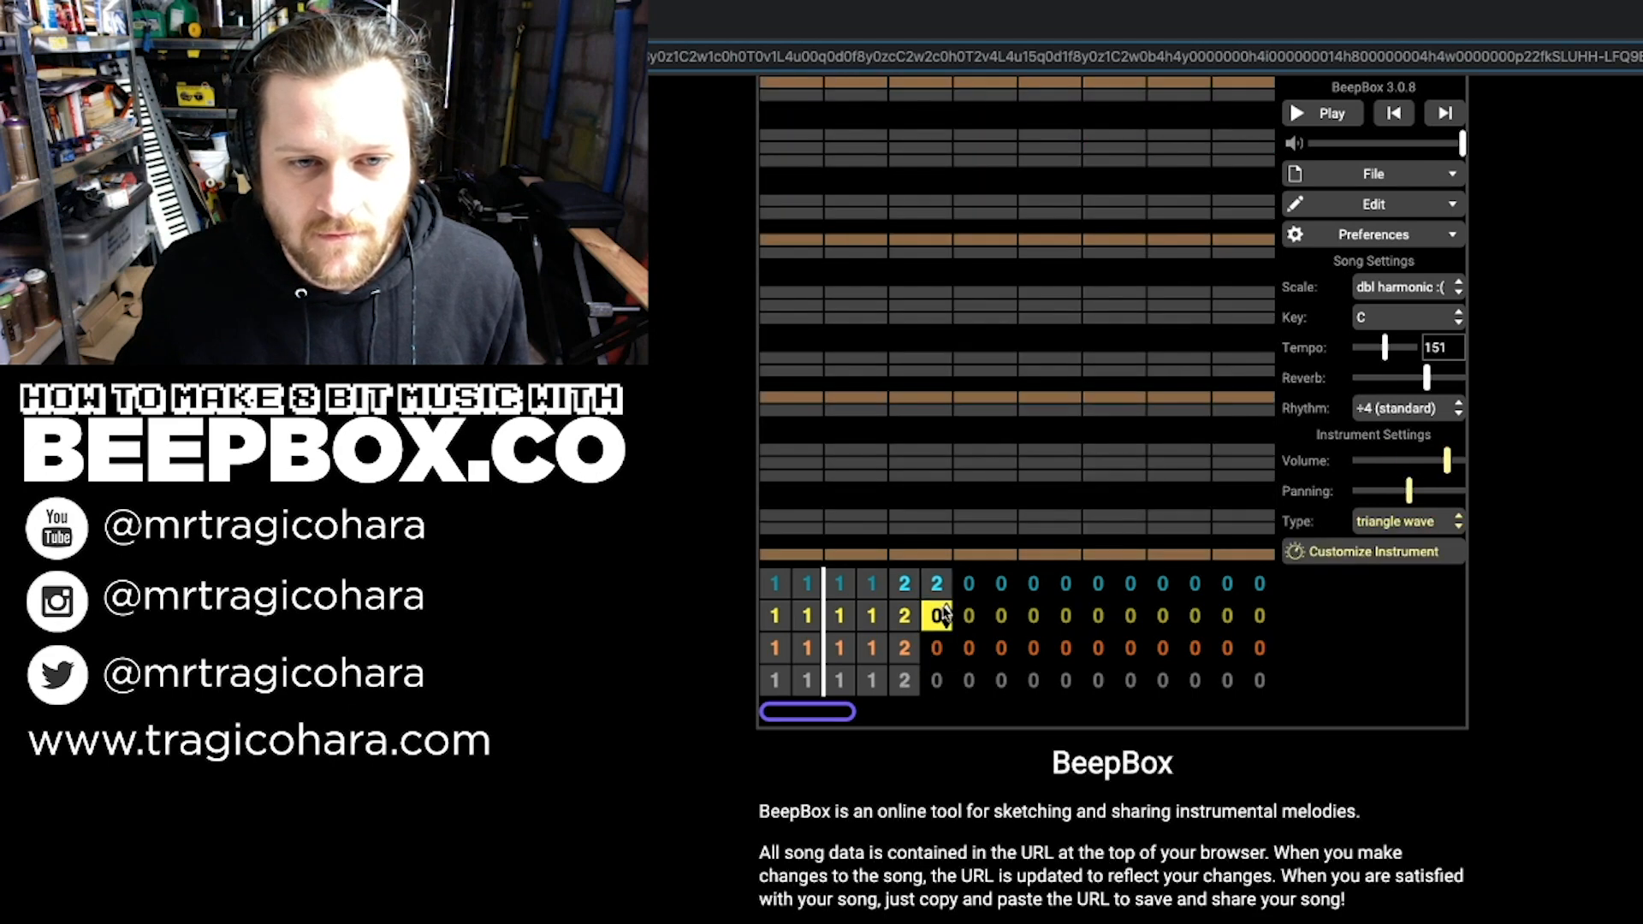
key(2)
click(939, 648)
key(1)
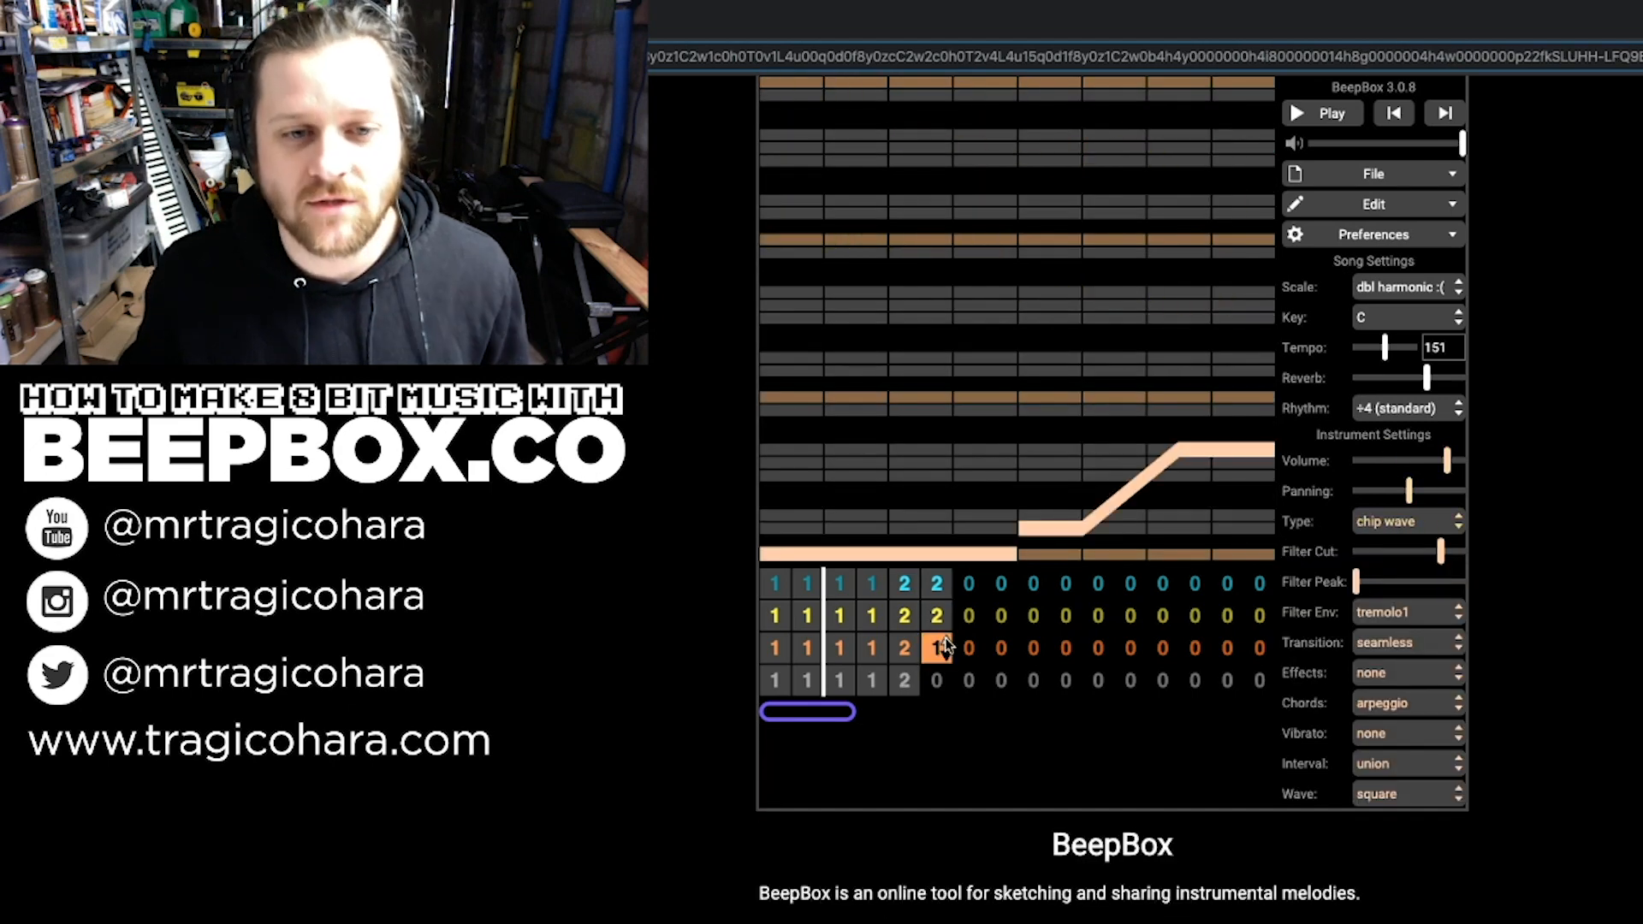
key(2)
click(941, 676)
key(2)
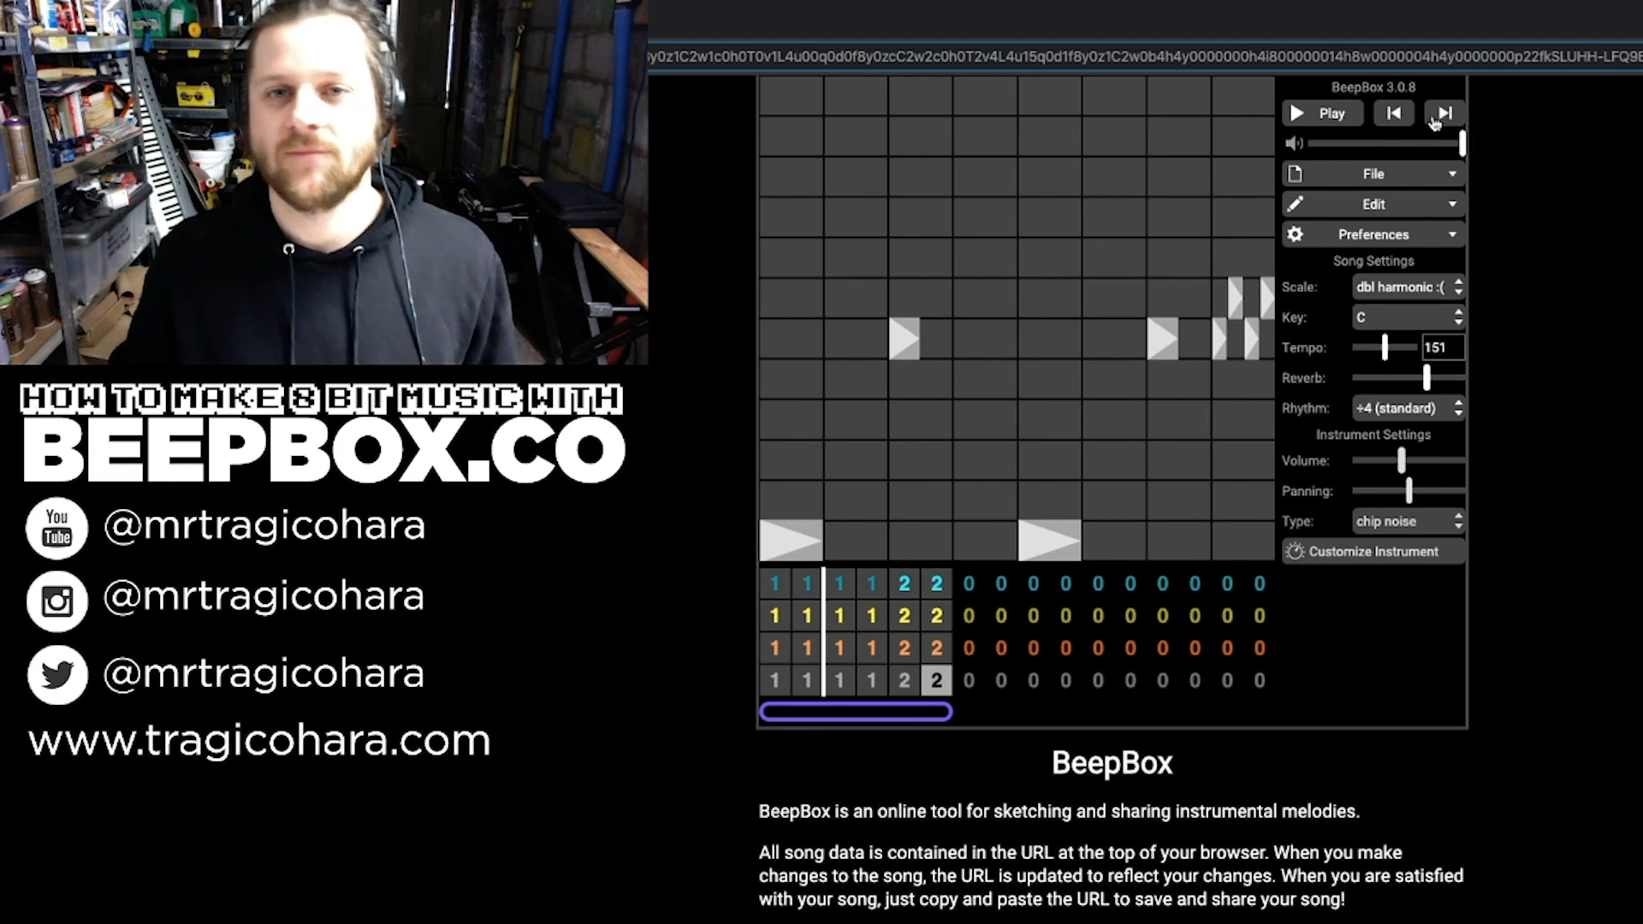
Step: Play the six-bar arrangement from the start to hear it, and stop playback
click(1395, 114)
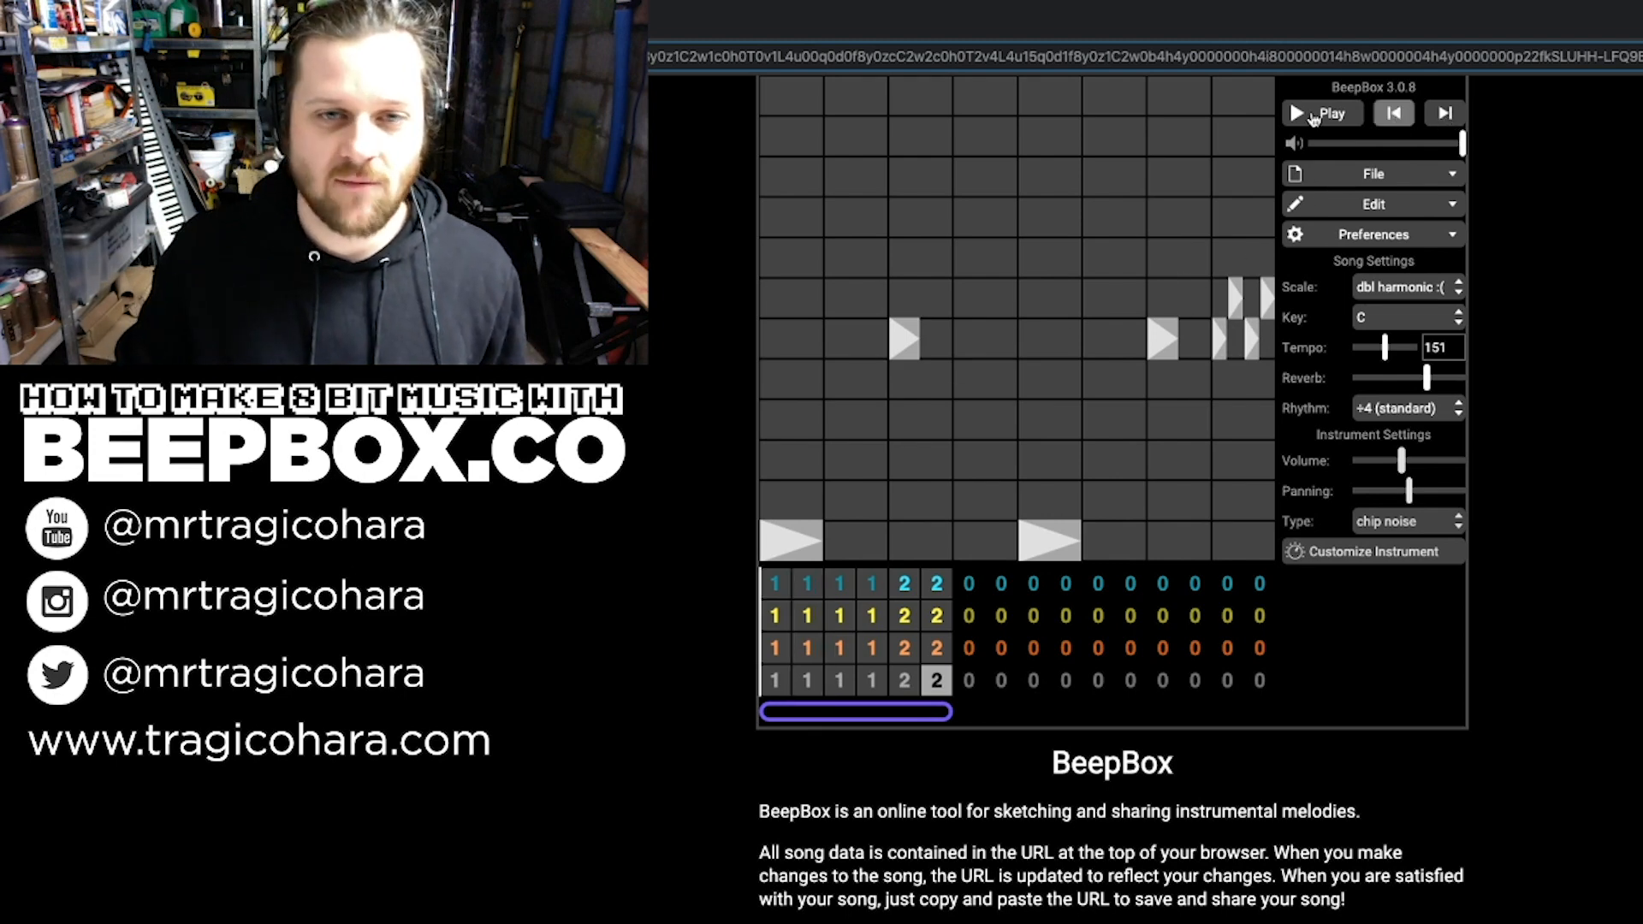
click(1319, 114)
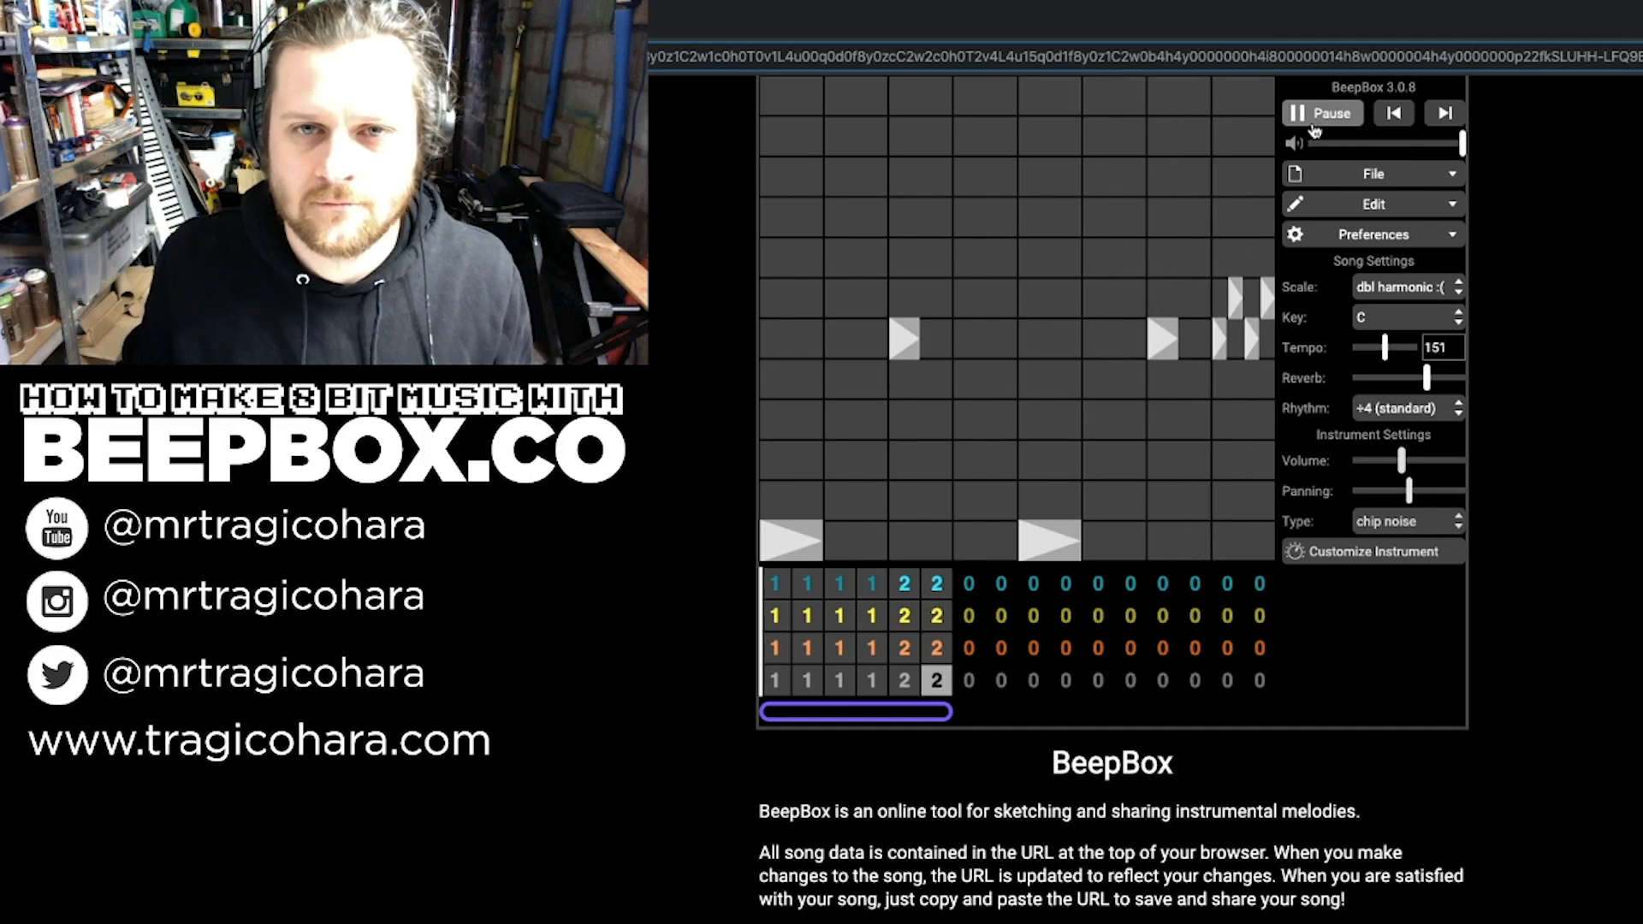
click(1319, 122)
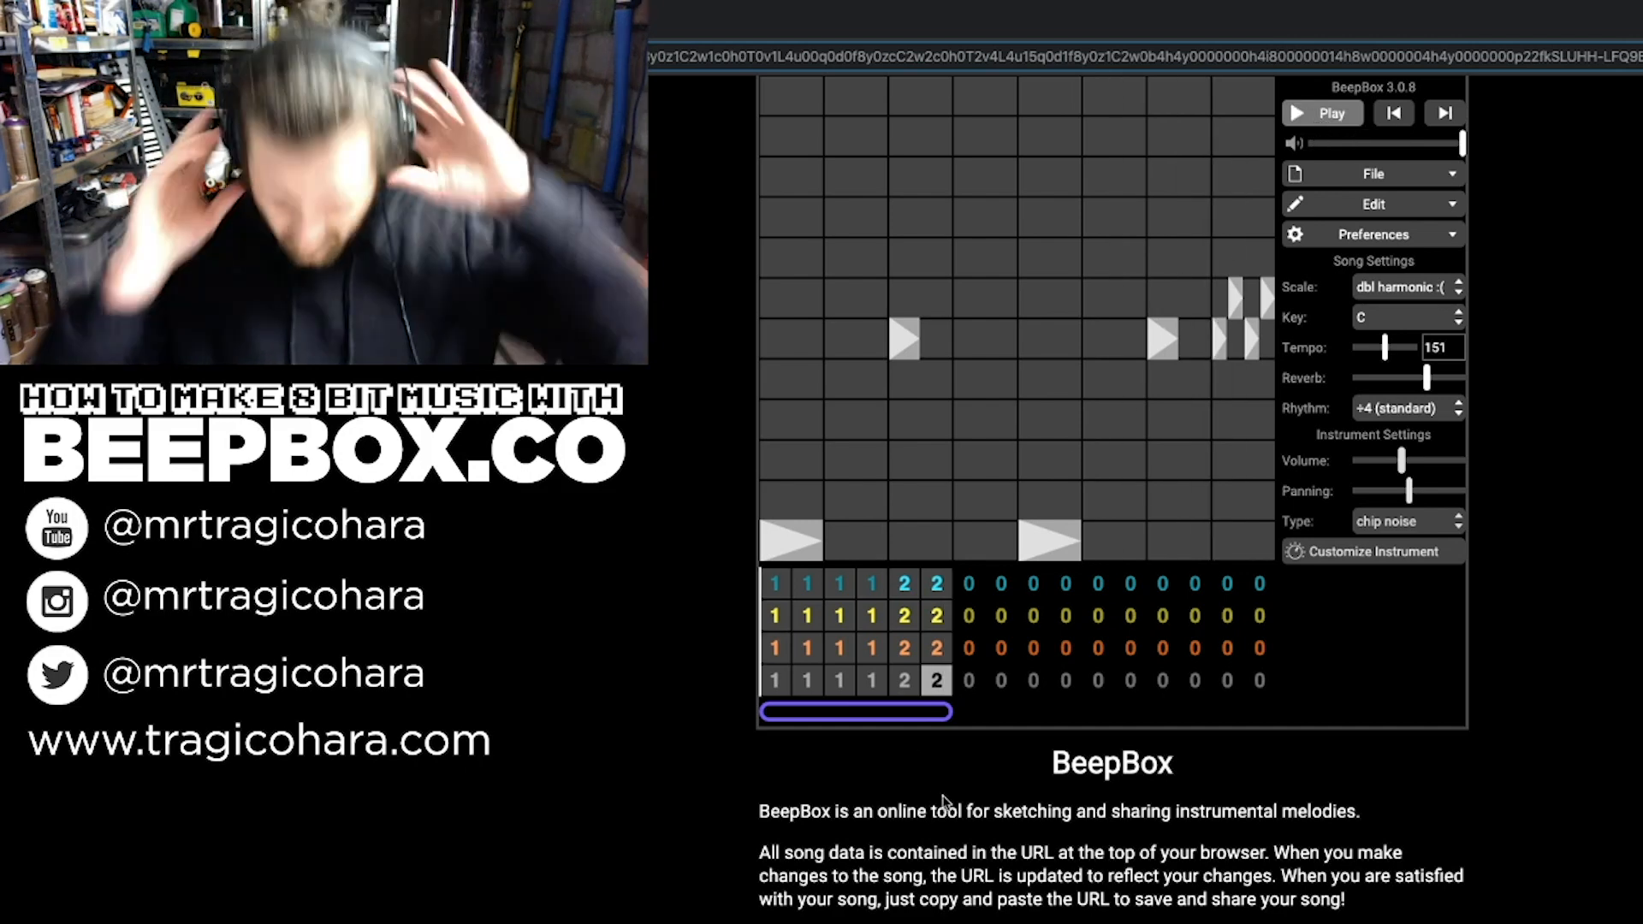
Step: Clear all notes from pattern 2 of the blue lead channel in bar 5
click(903, 583)
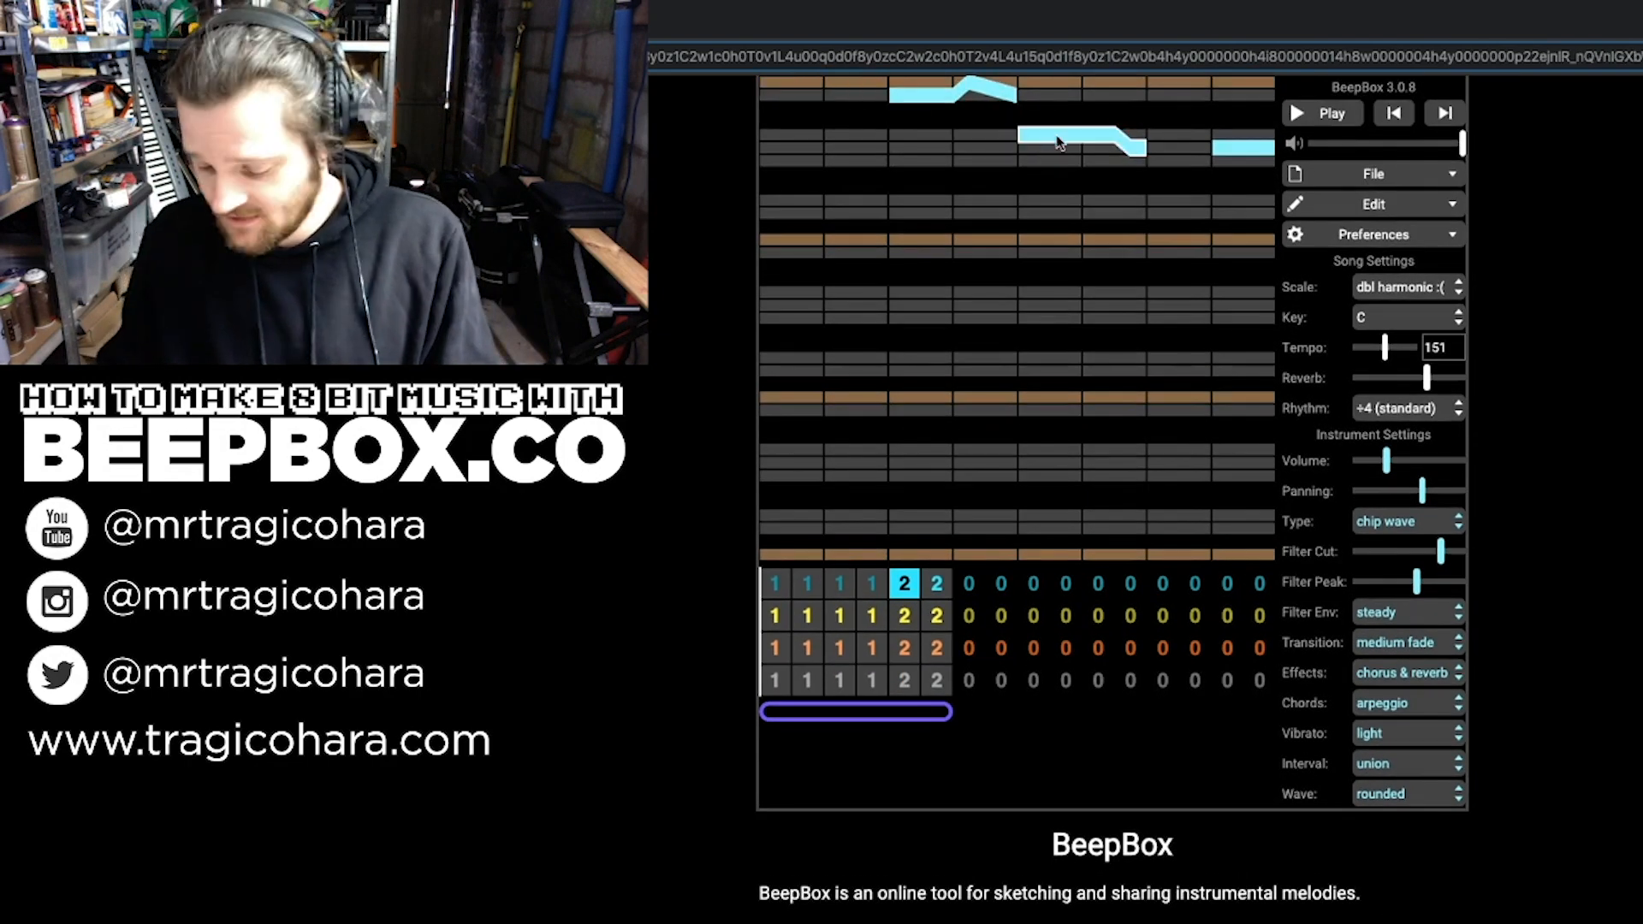
click(981, 93)
click(1069, 145)
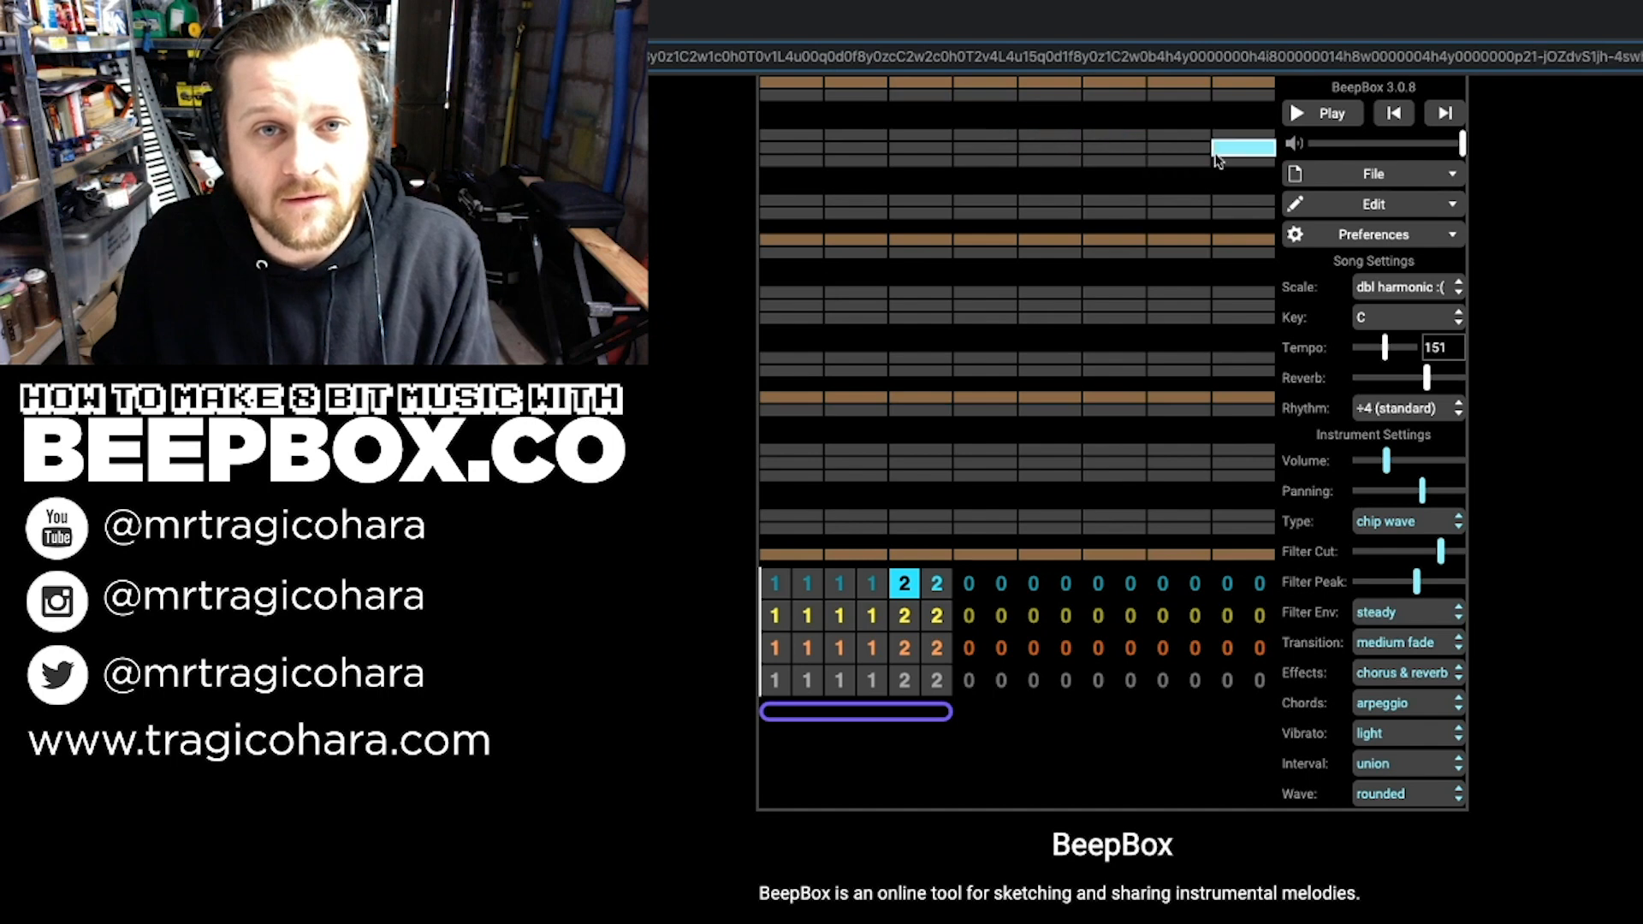
click(1228, 152)
click(817, 152)
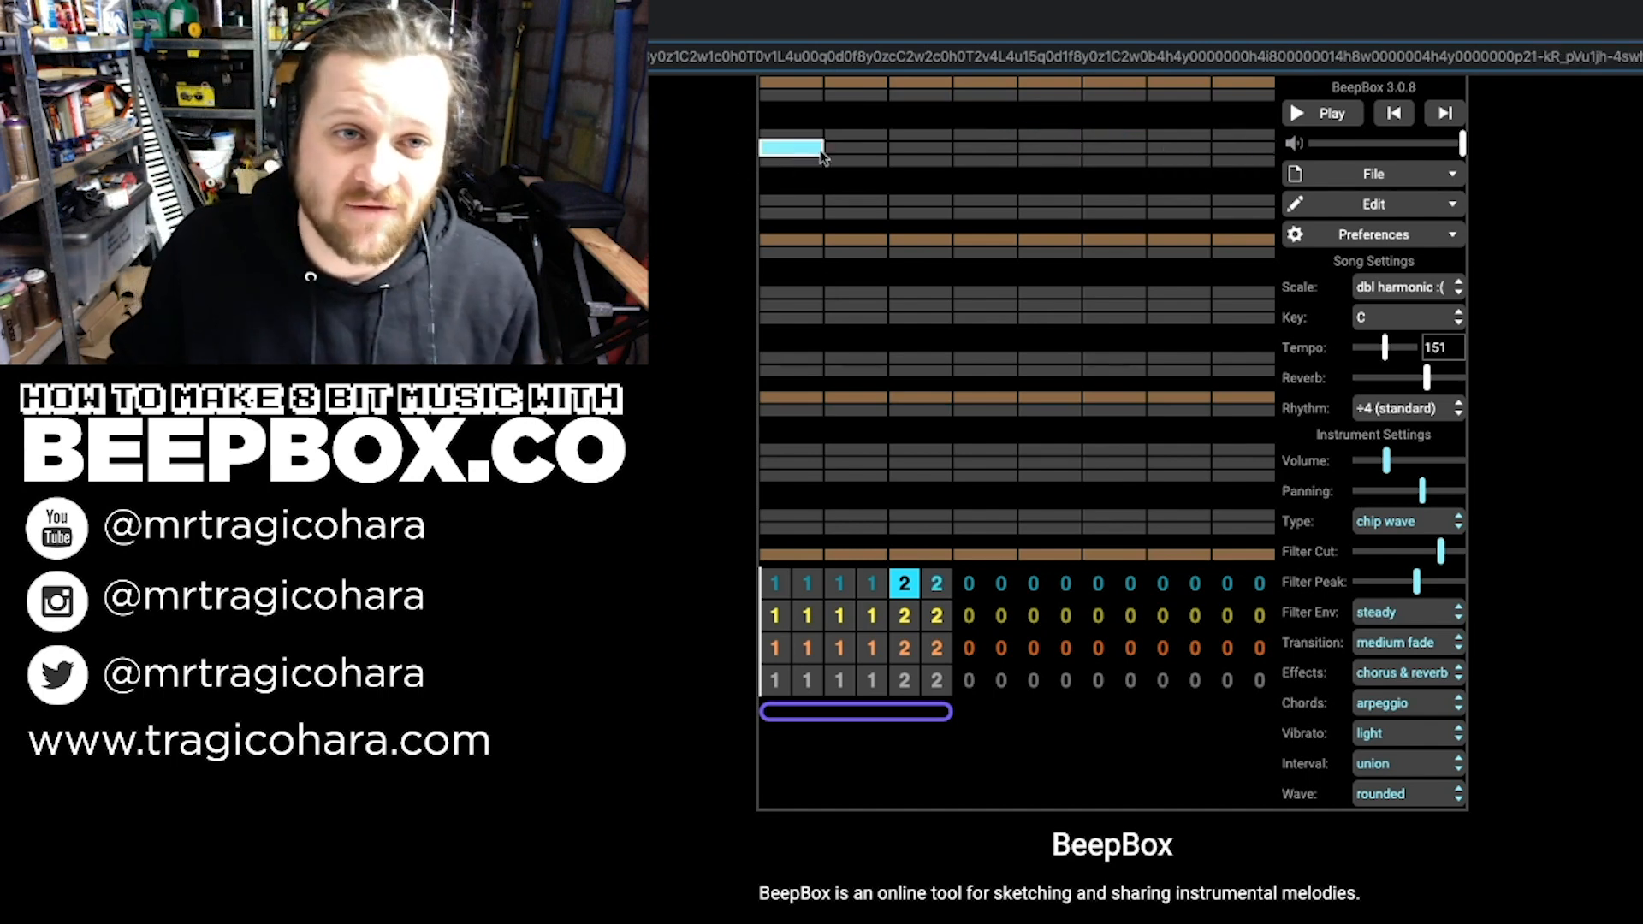
click(794, 149)
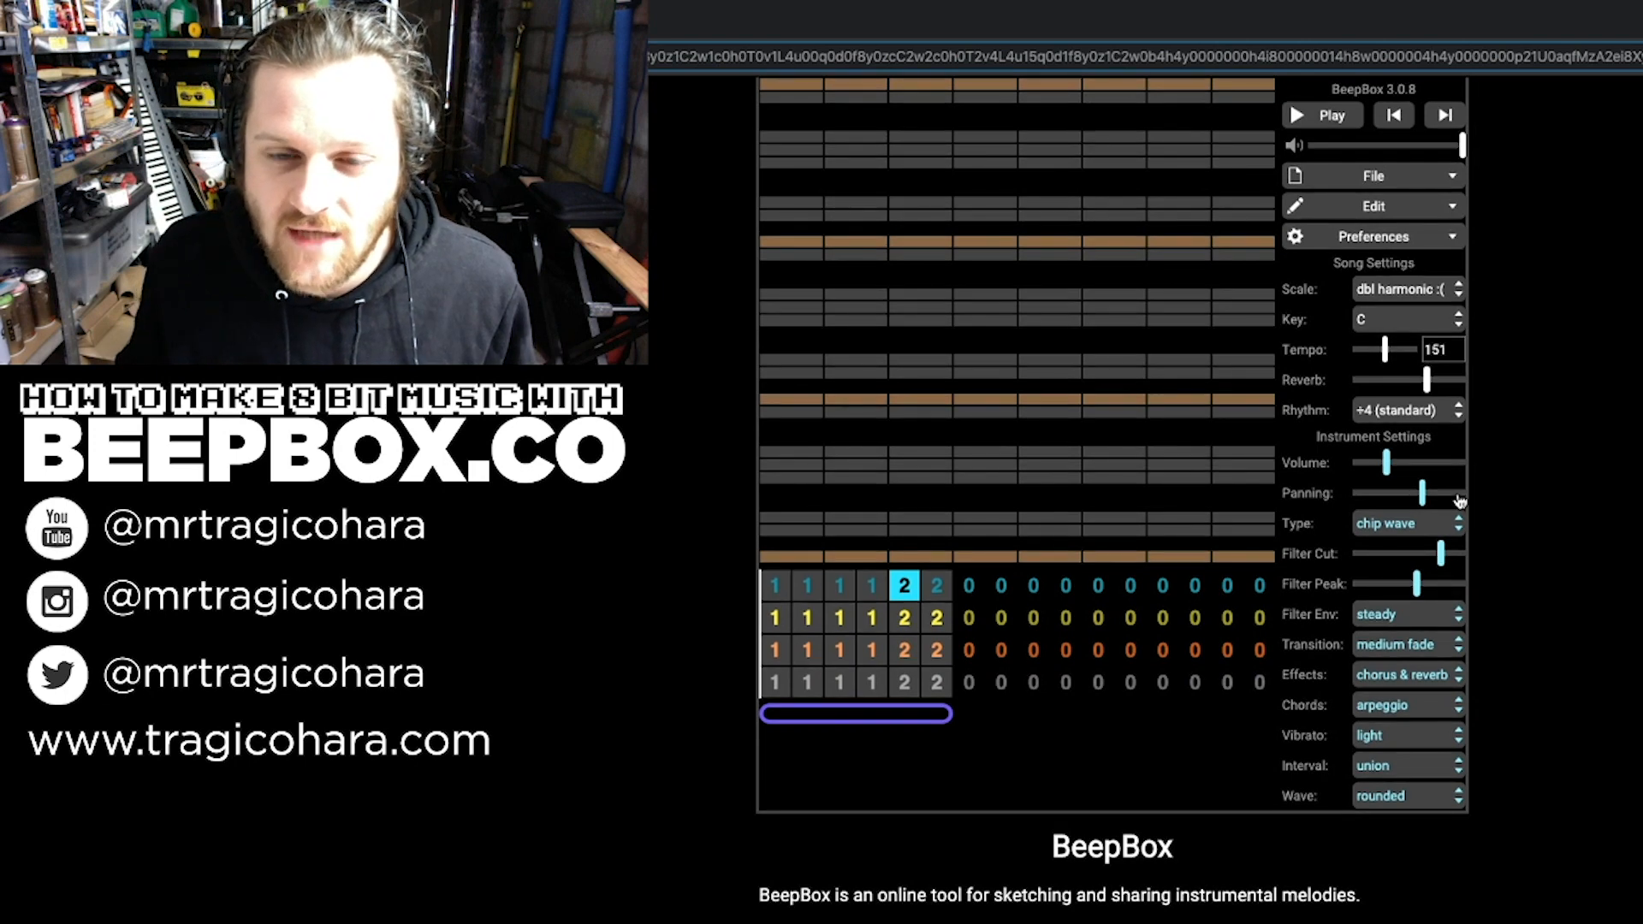
Step: Change the blue channel's instrument type to the grand piano preset
click(1407, 522)
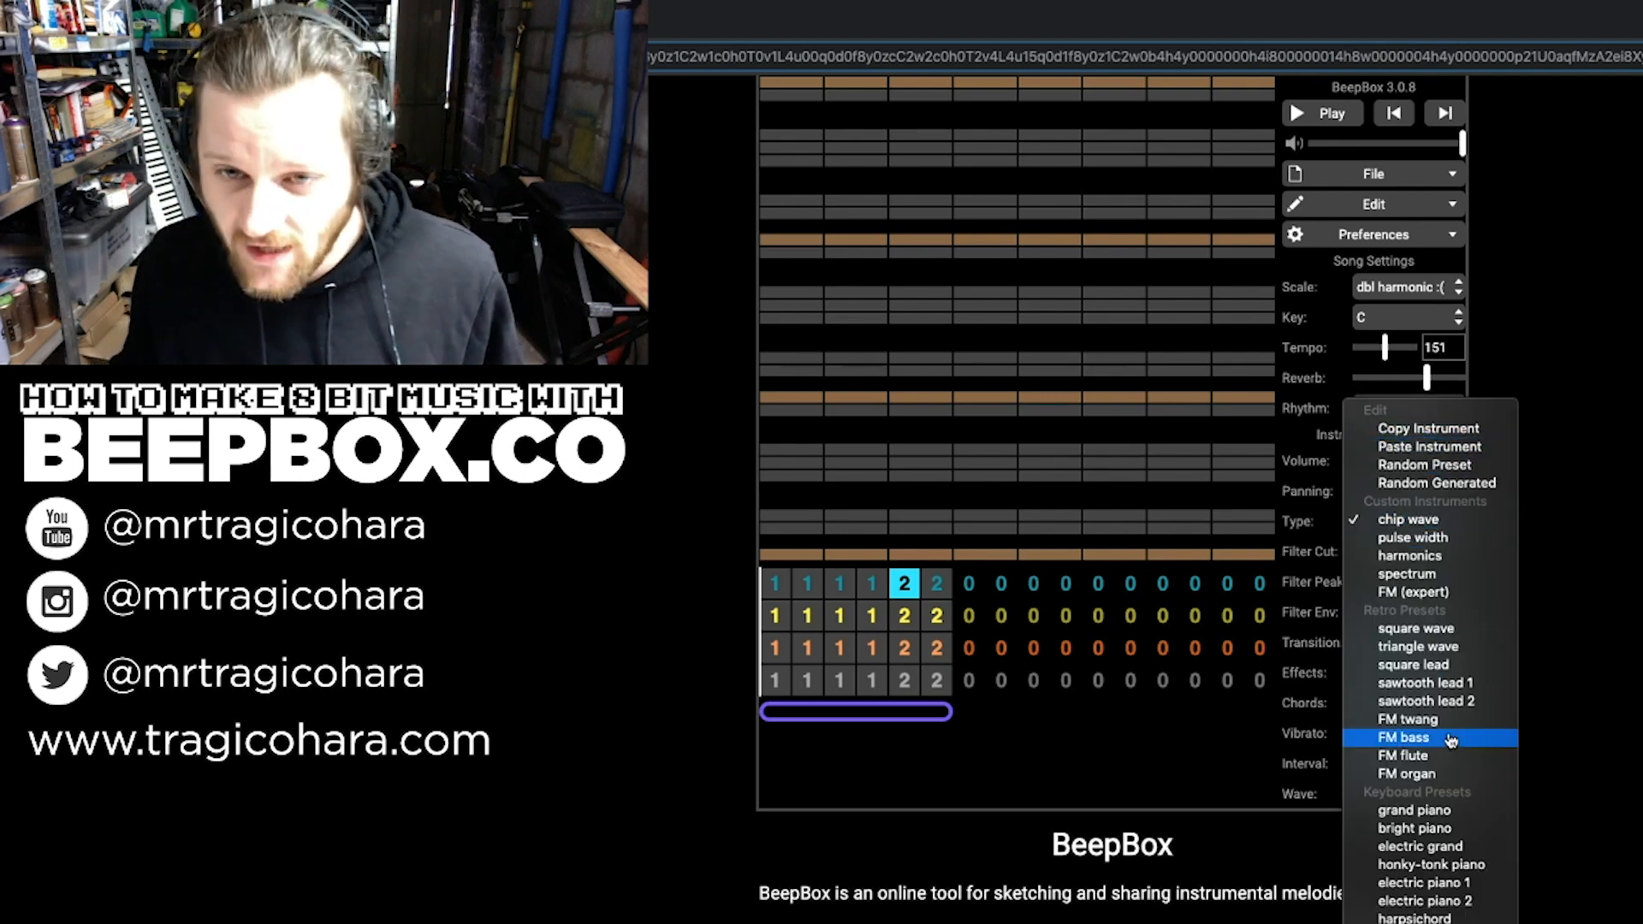
scroll(1446, 647, down, 5)
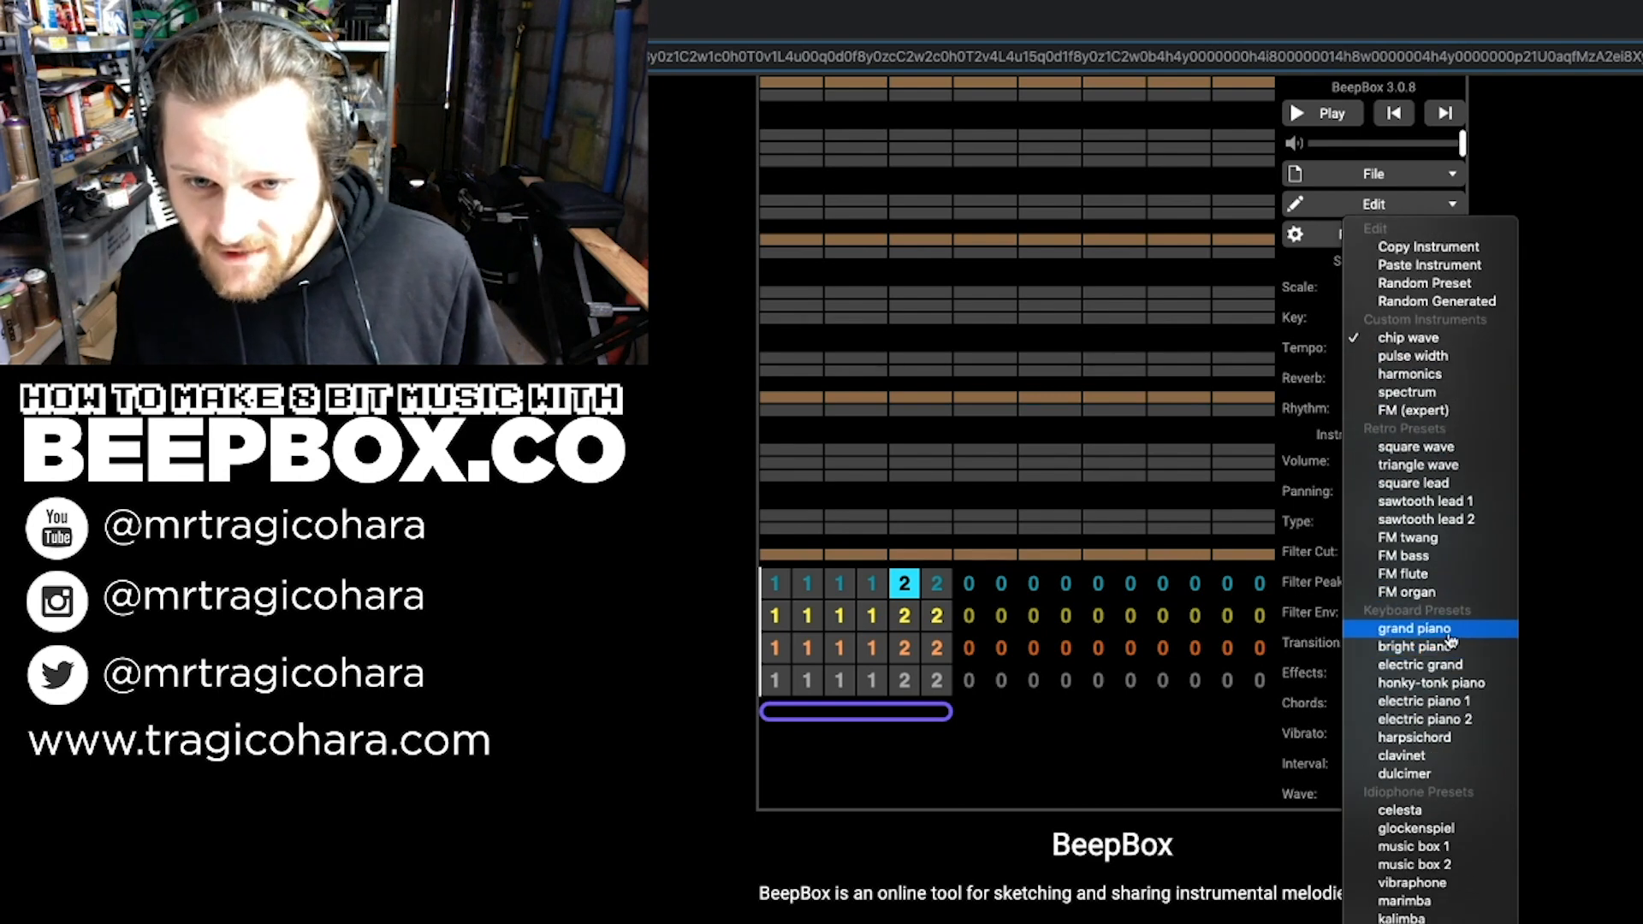
click(1451, 631)
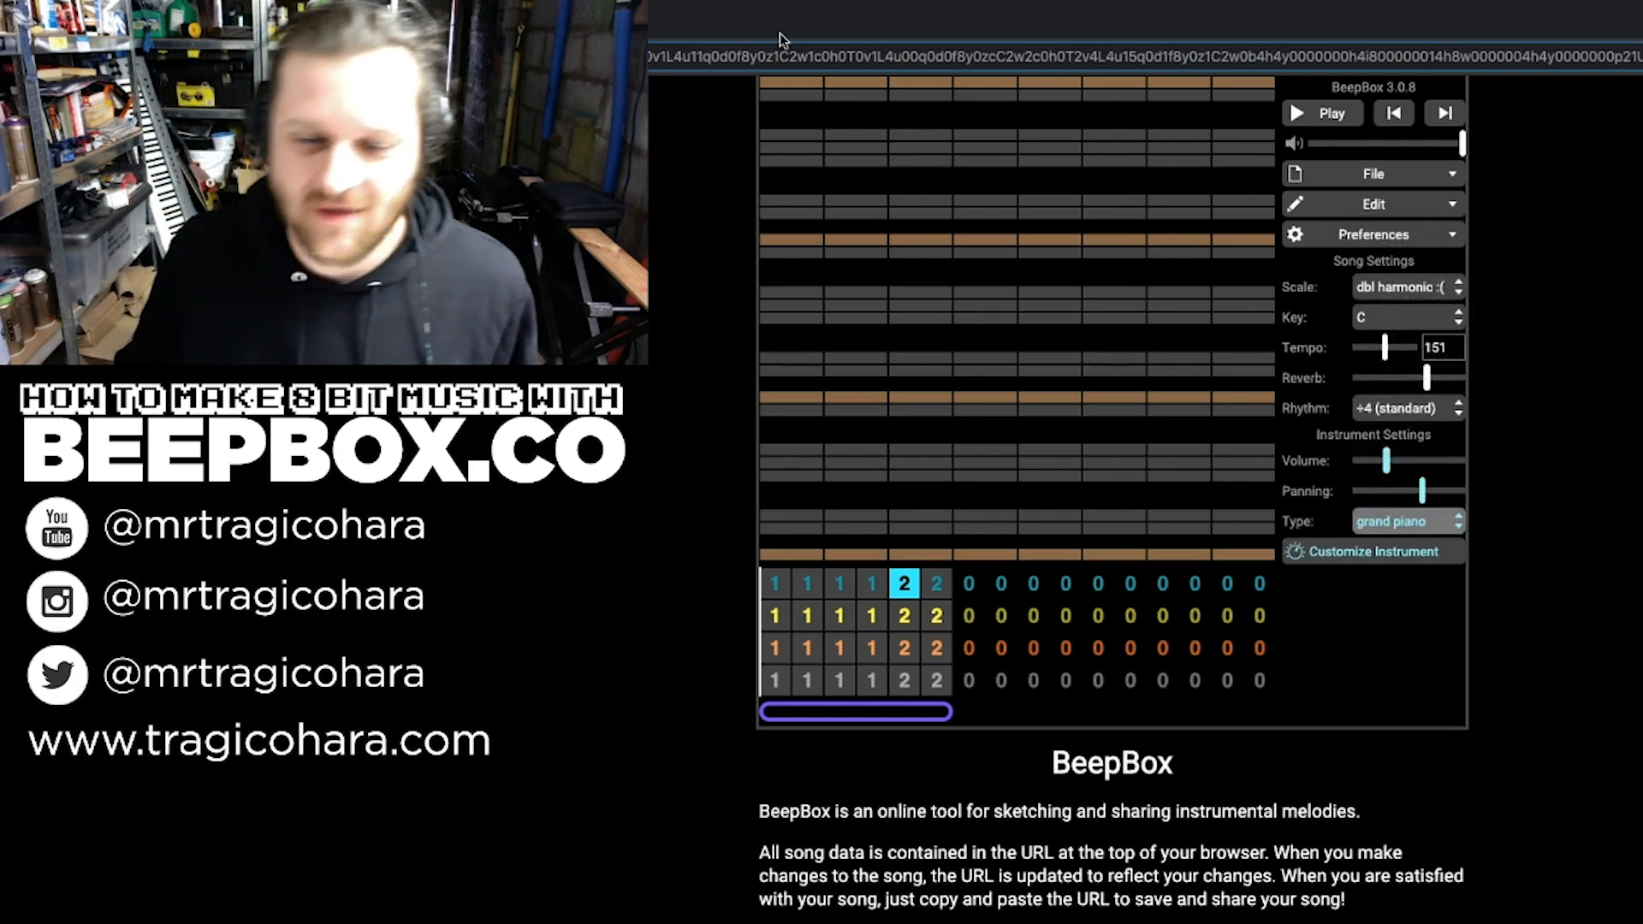
Step: Place a descending line of one-beat grand piano notes from top C across bar 5
click(792, 88)
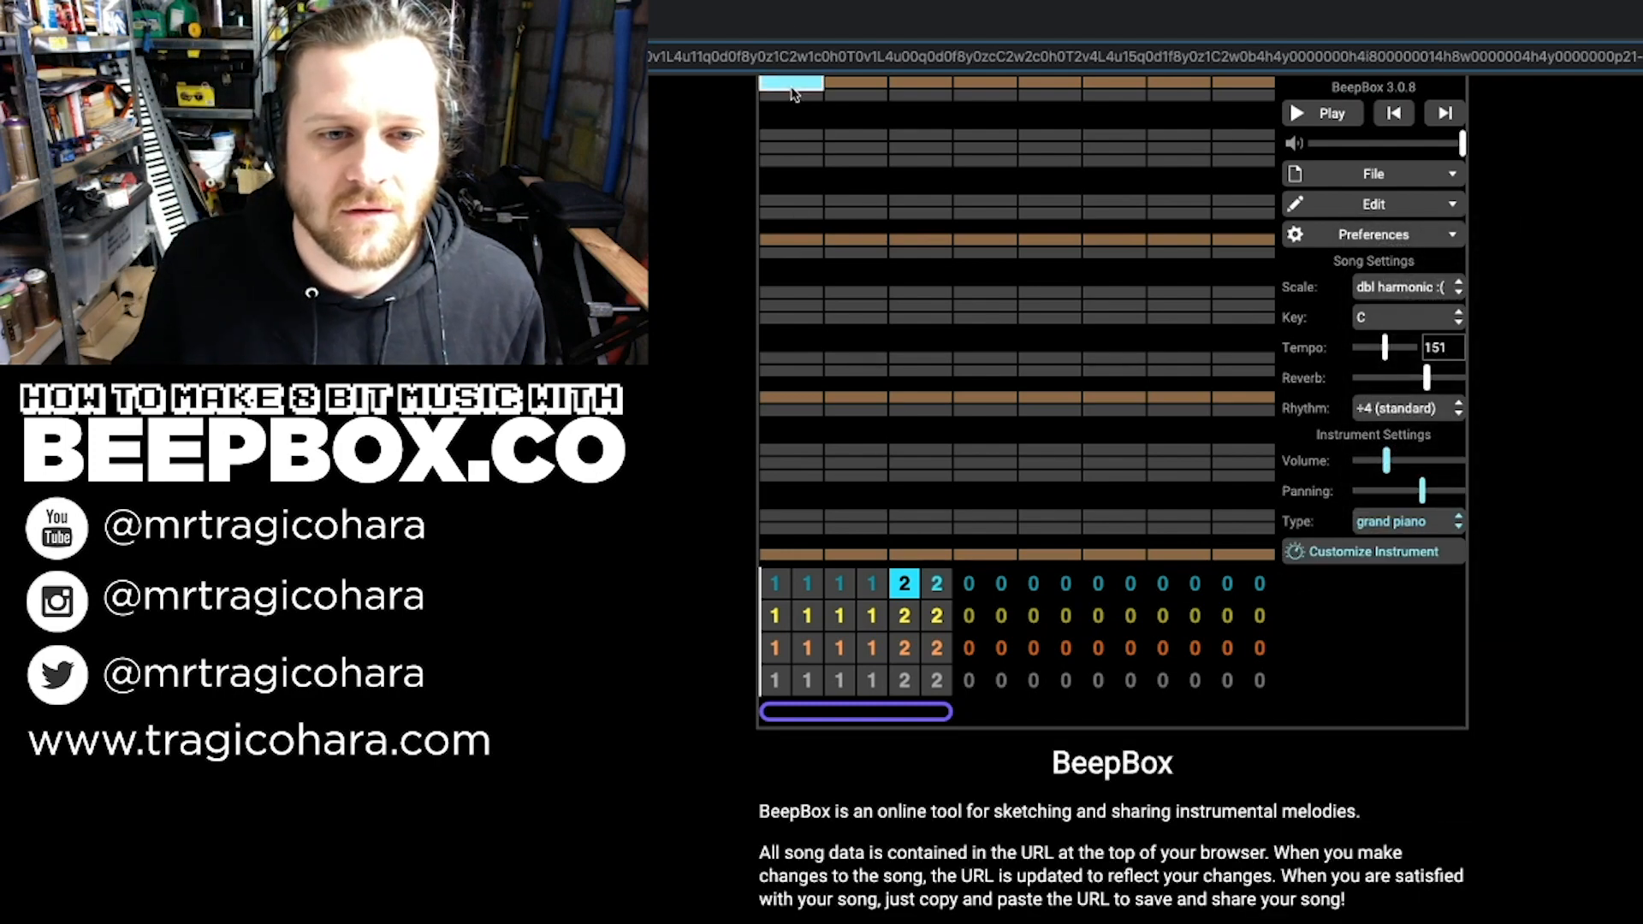
click(920, 134)
click(985, 148)
click(1049, 160)
click(1101, 198)
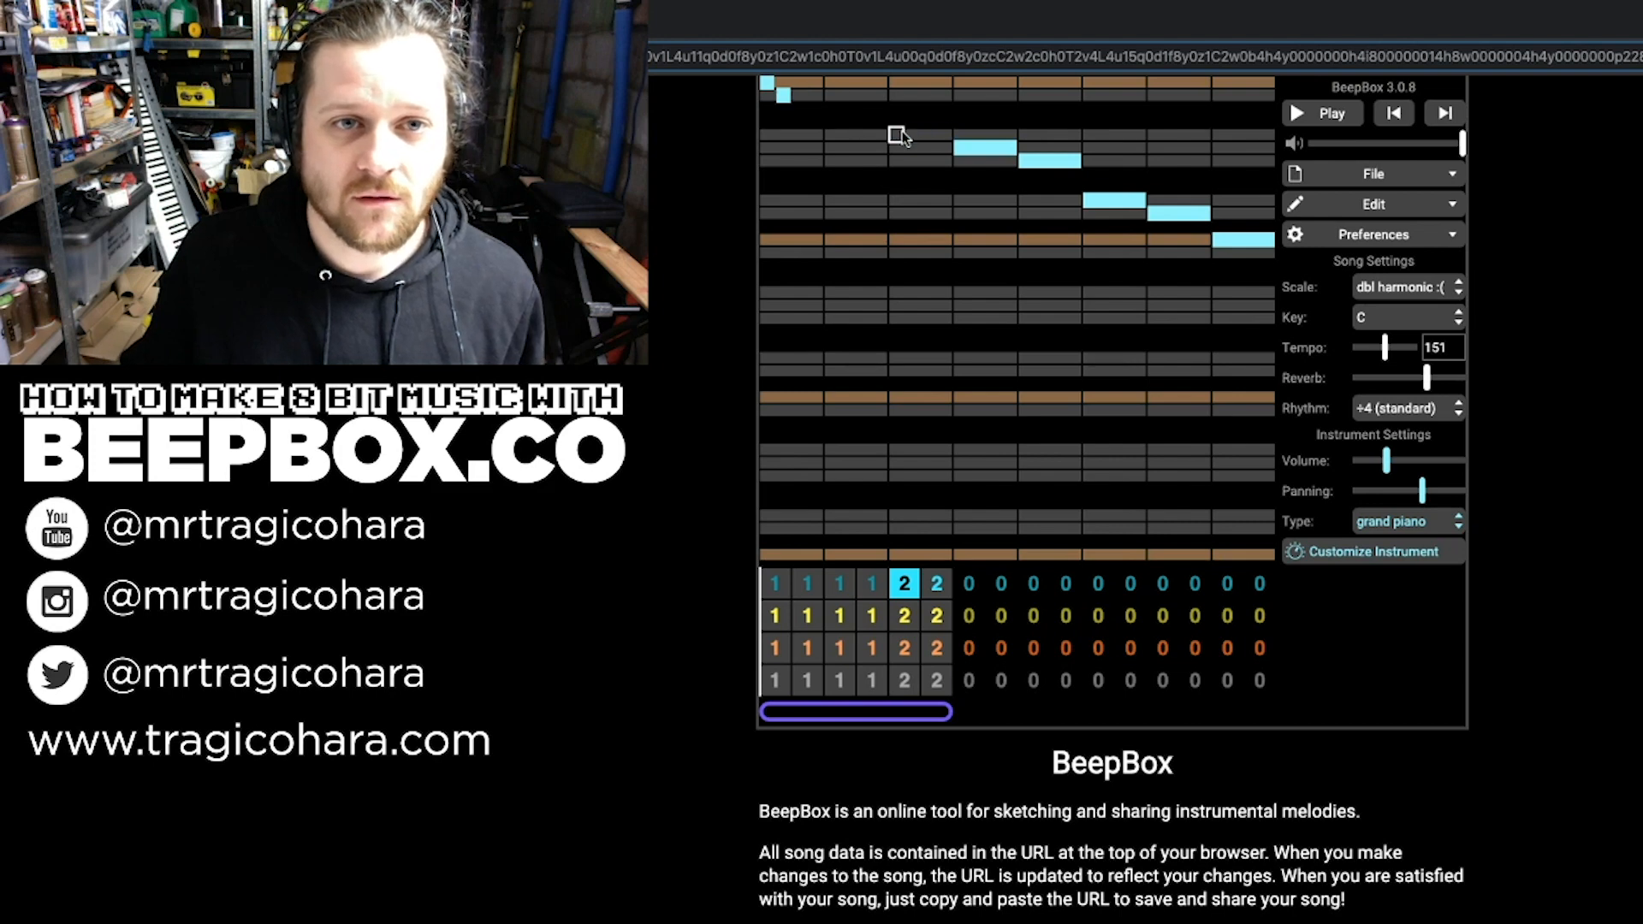
Step: Rework the piano line into a descending quarter-beat run over beats 1 to 3 ending on a one-beat note, and clear beats 5 to 8
click(798, 134)
click(816, 148)
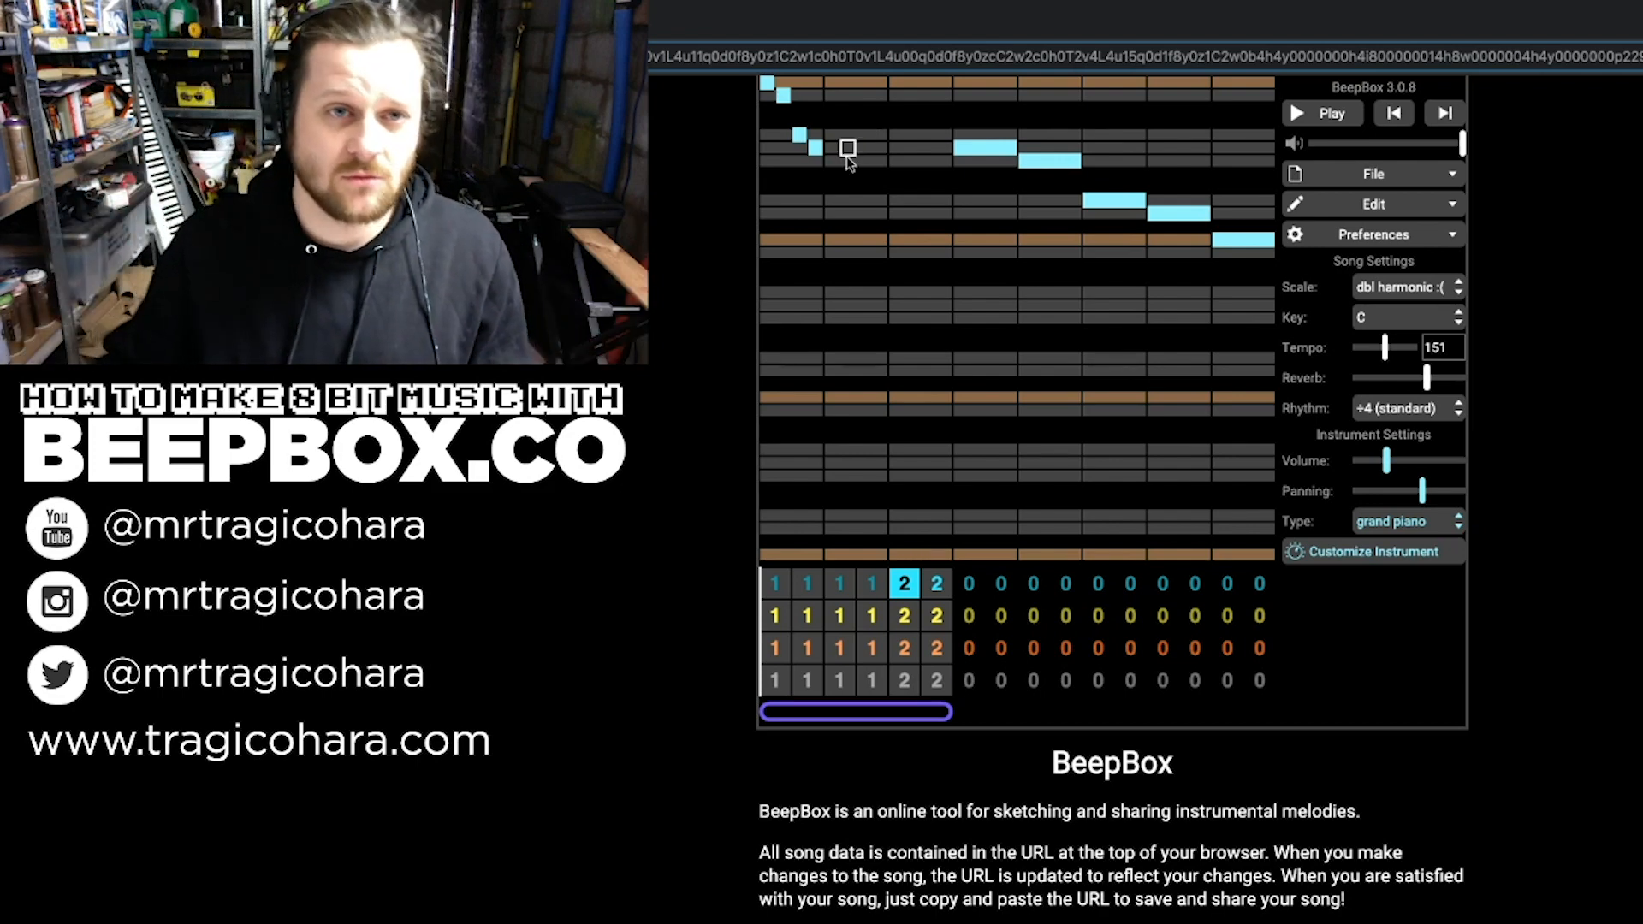
click(830, 198)
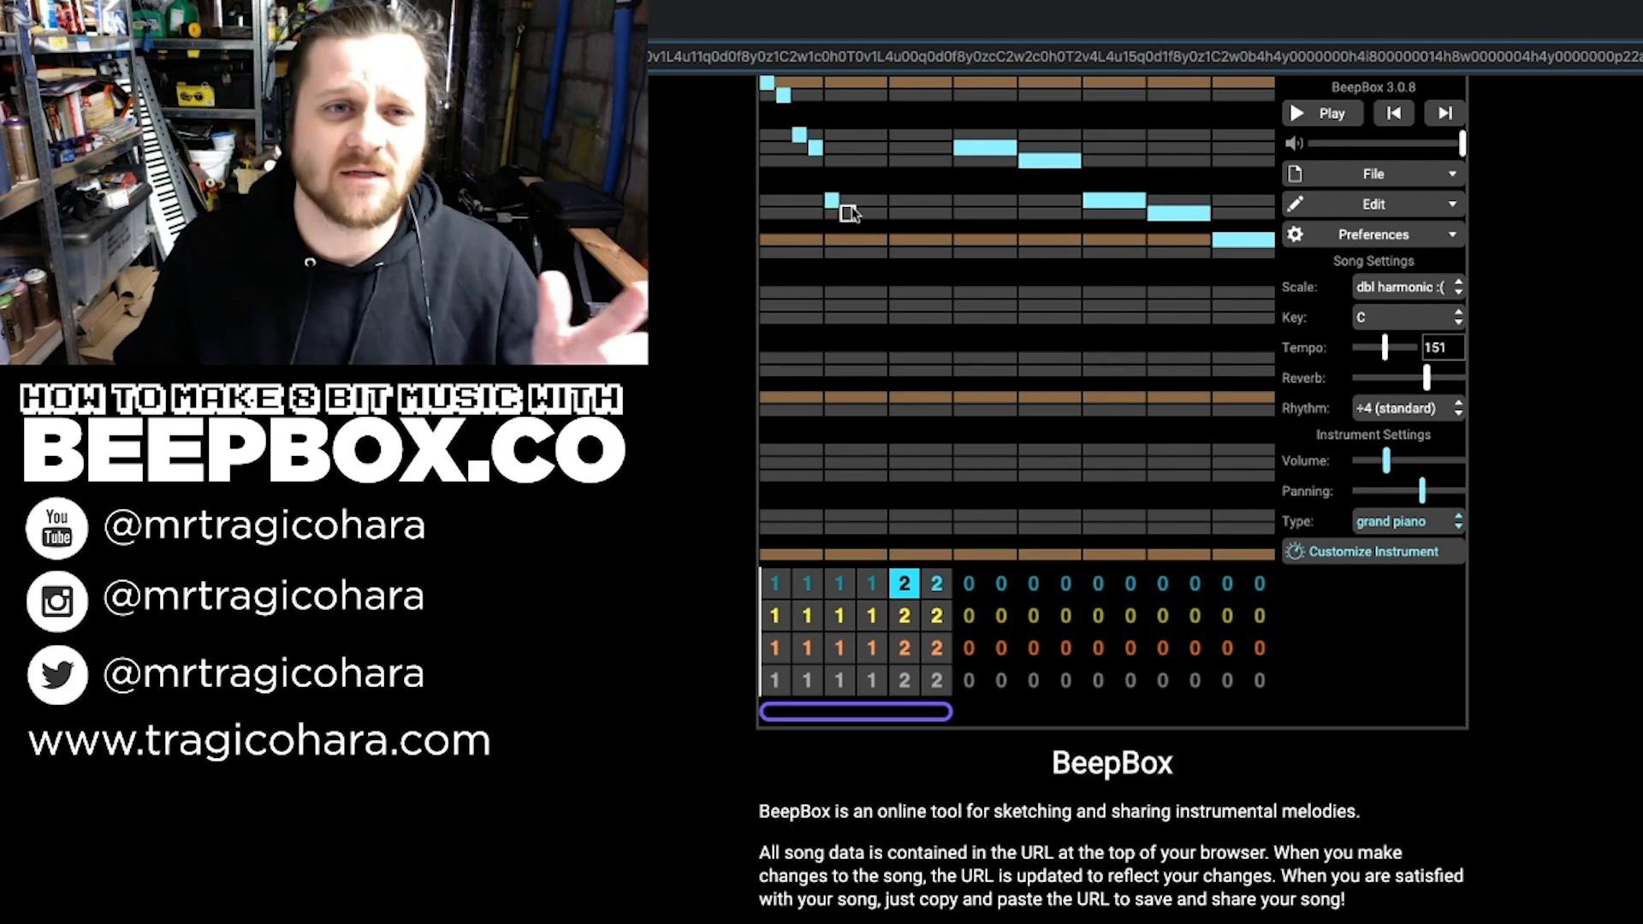
click(847, 212)
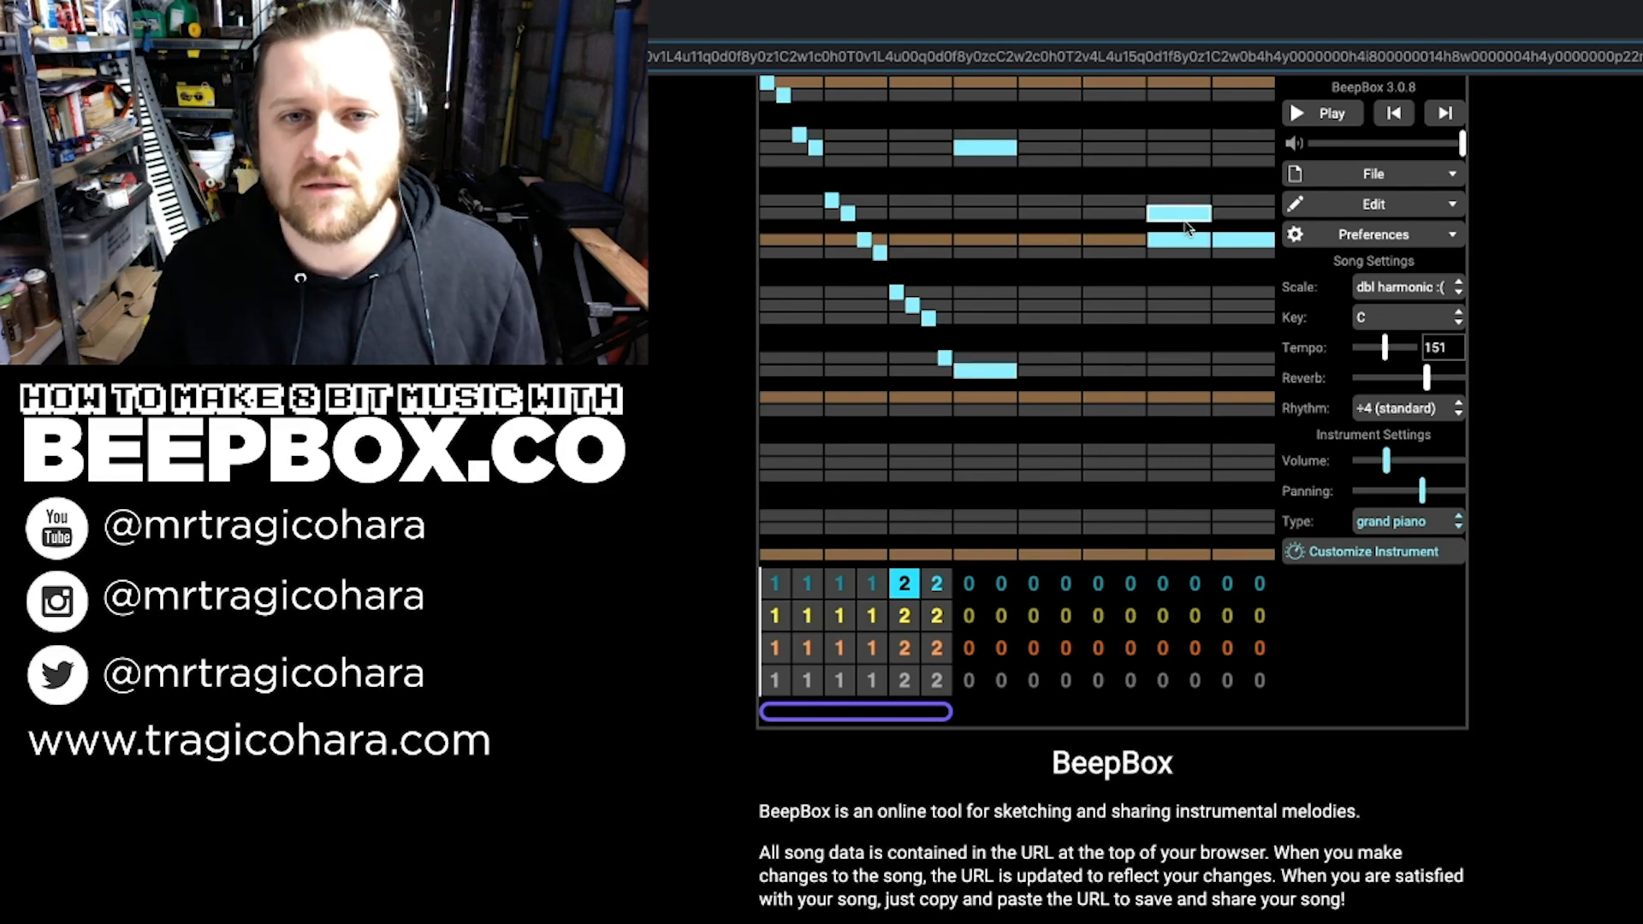
Step: Check the piano run in playback and restrict the loop to bars 5 and 6
click(1313, 119)
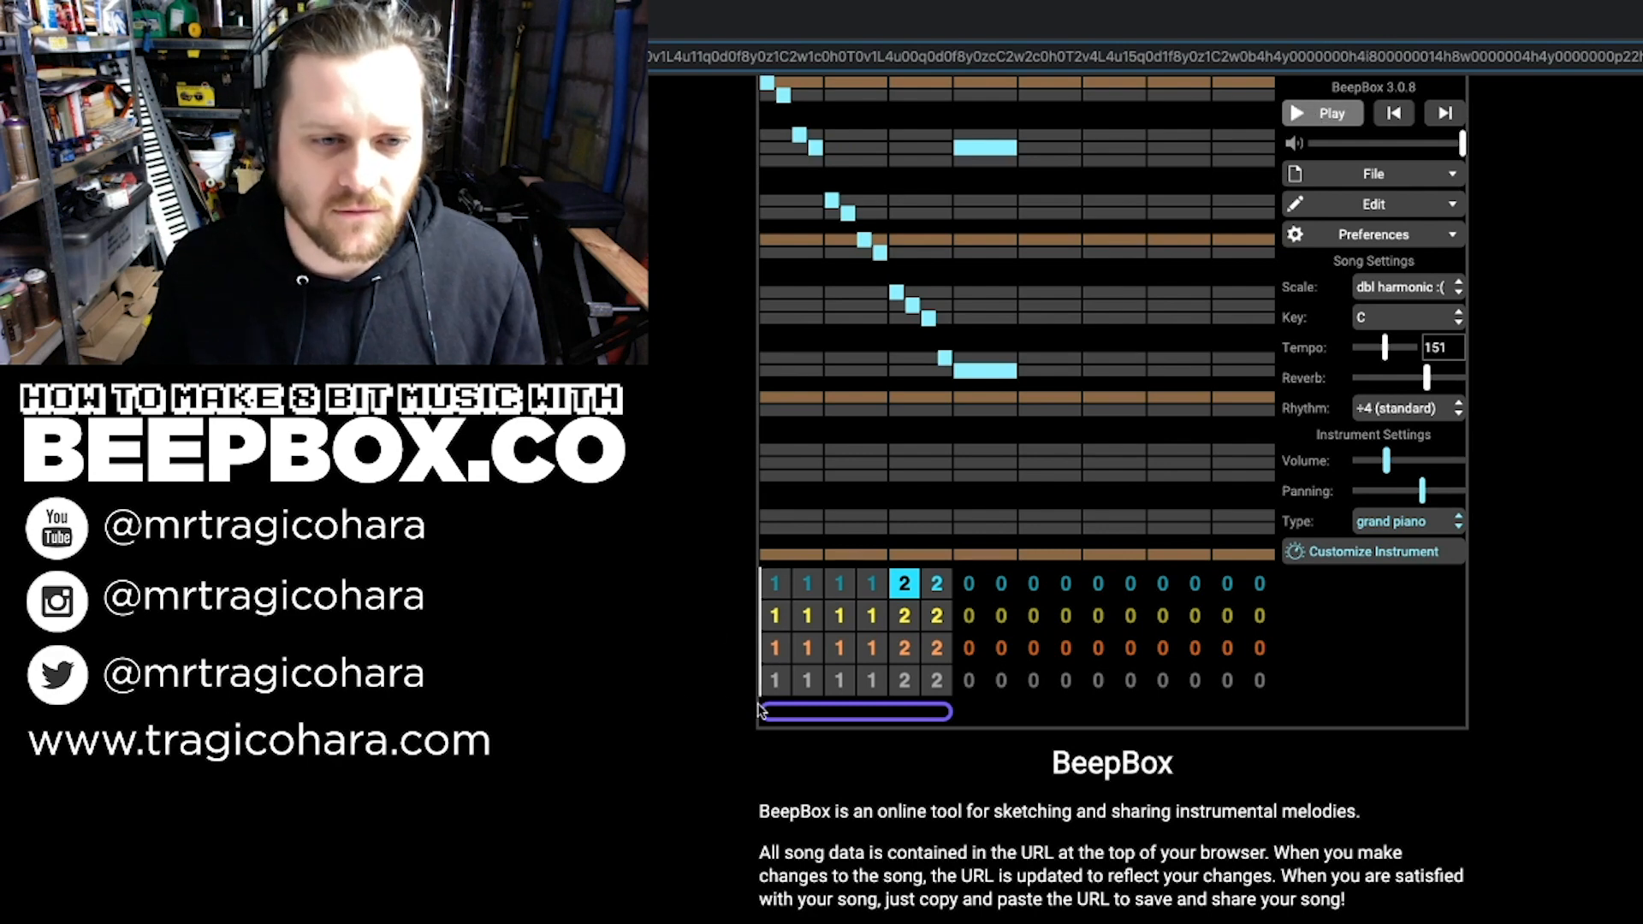
drag(769, 714, 890, 714)
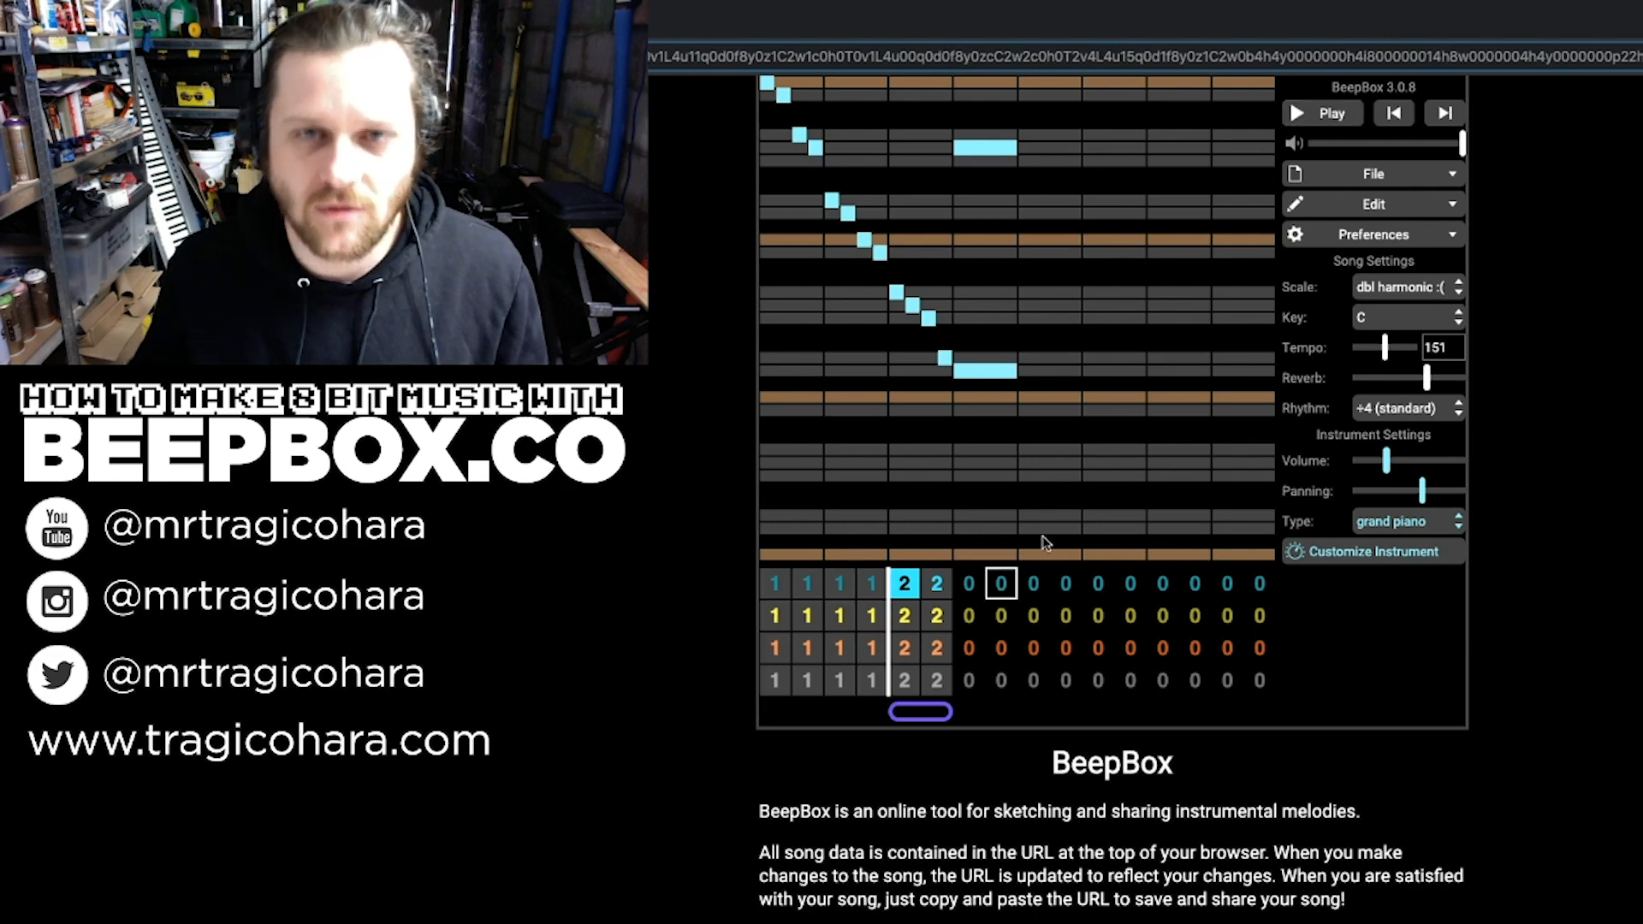
Step: Extend the descending quarter-beat piano run through beats 4 and 5 to the bottom C at the start of beat 6, and play it back
click(1321, 116)
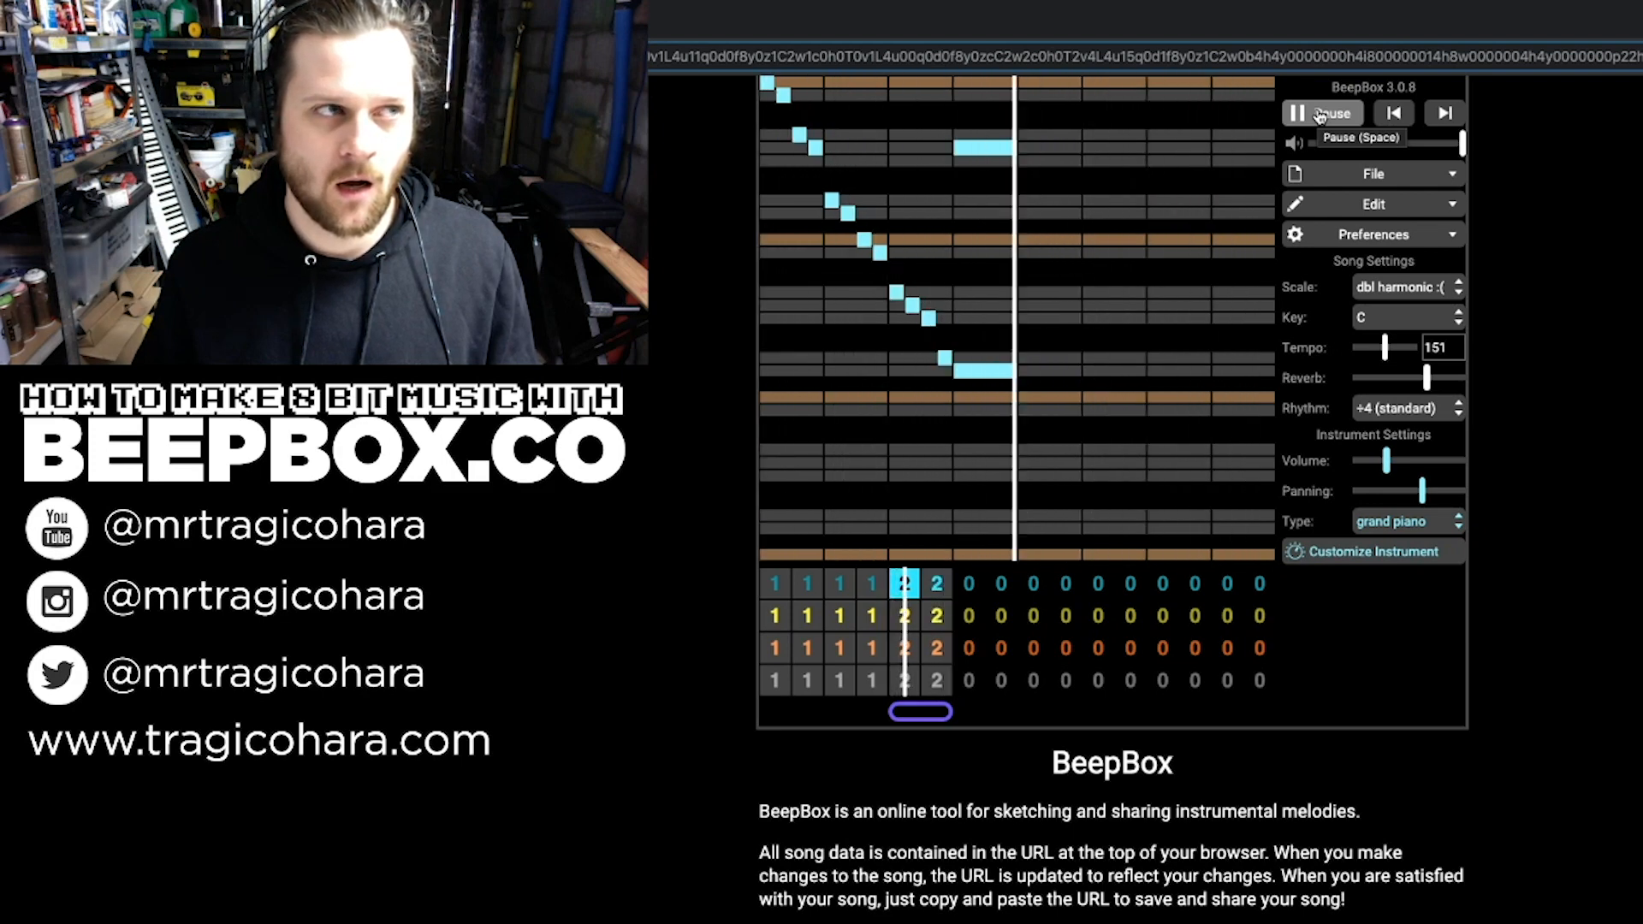
click(1319, 117)
click(975, 149)
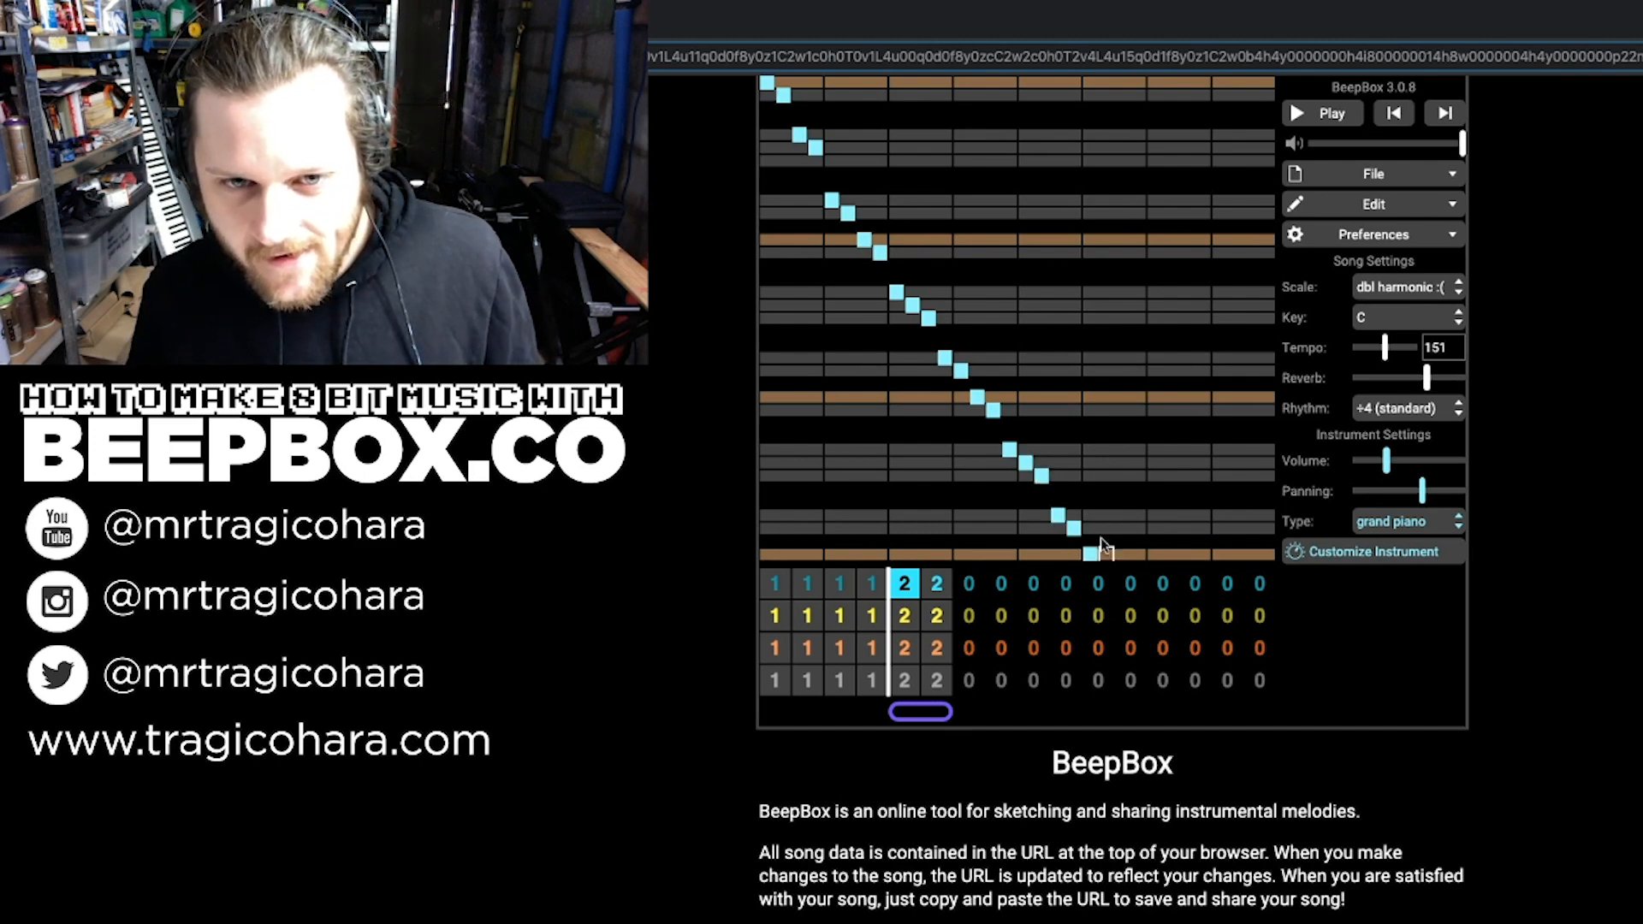
click(1335, 120)
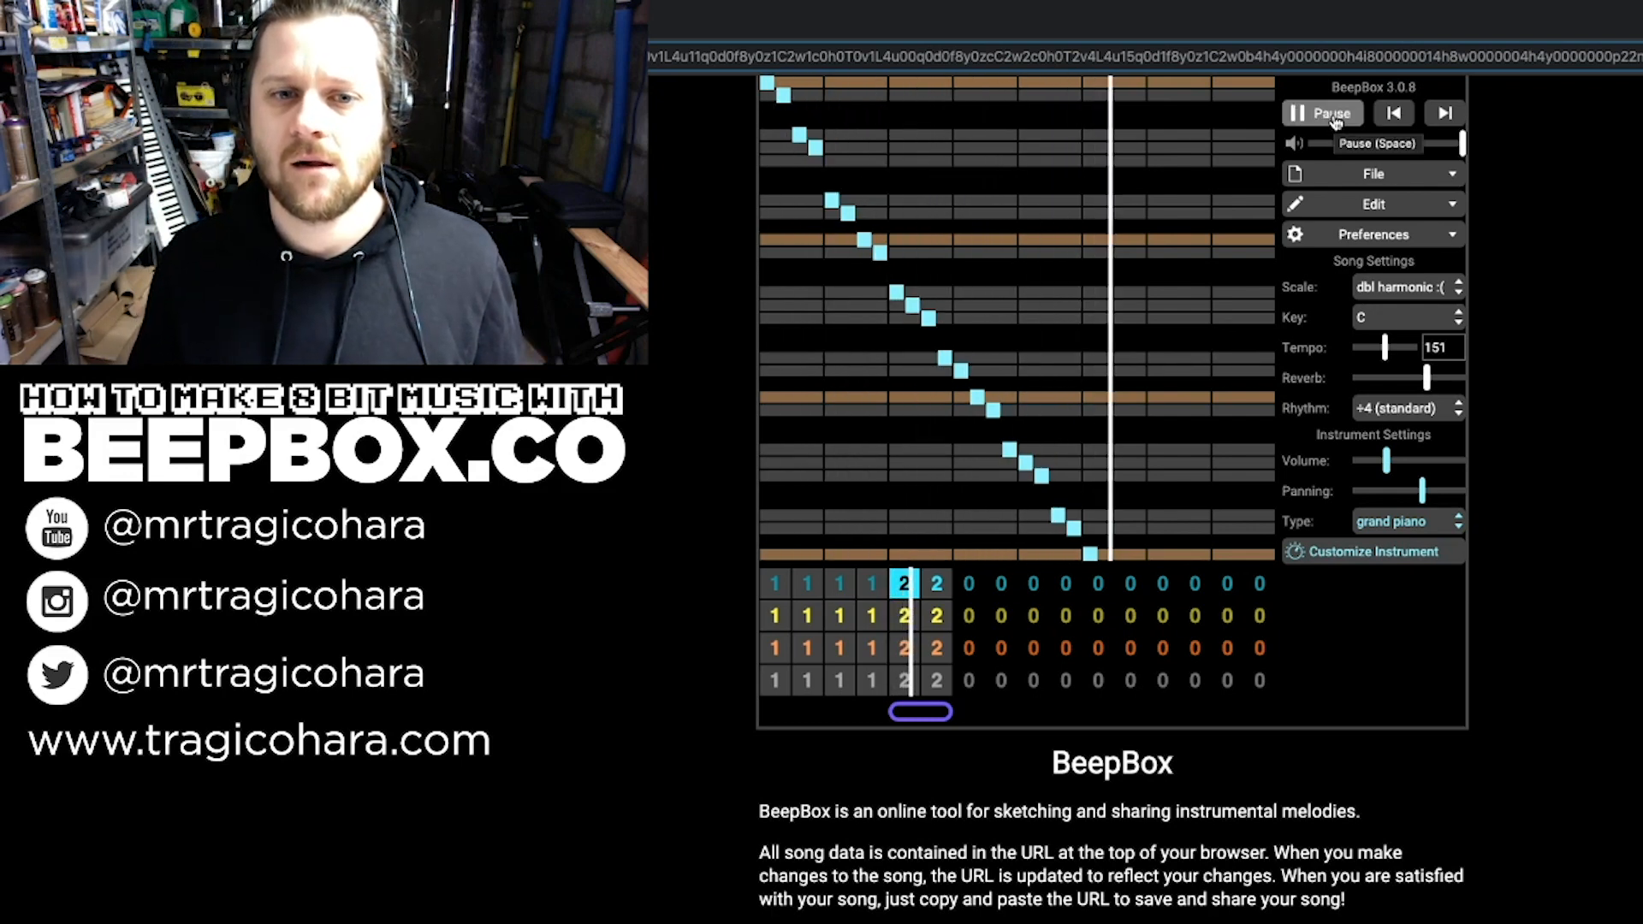
Step: Try a rising line of quarter-beat notes from the bottom C through beats 6 and 7, and undo it
click(1106, 528)
click(1122, 515)
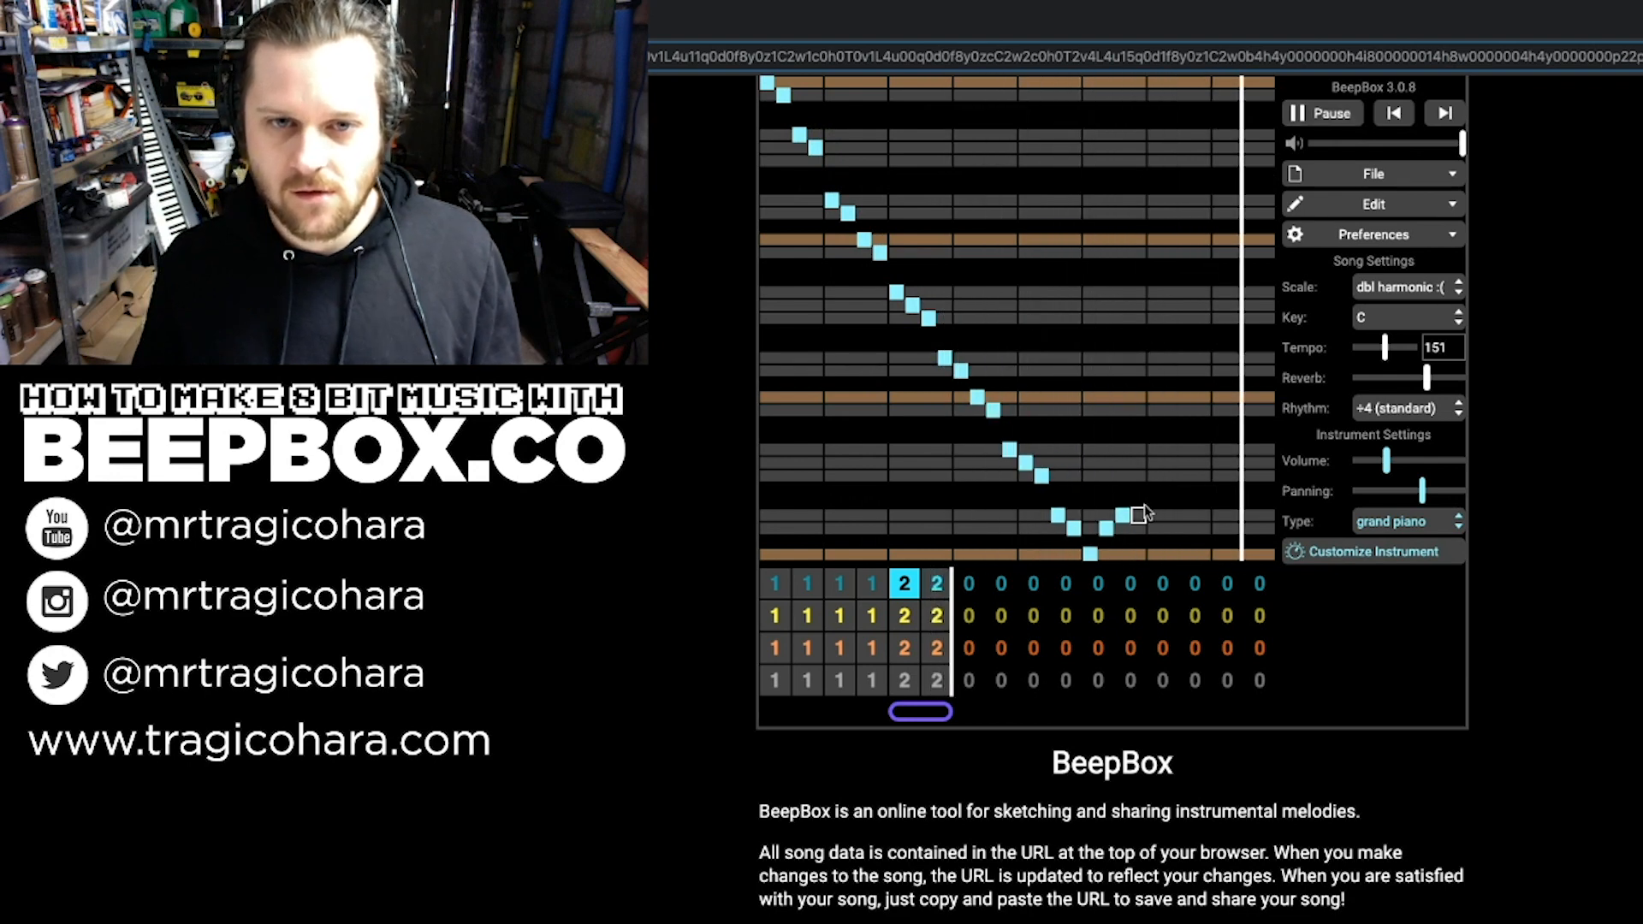
click(1138, 475)
click(1154, 463)
click(1171, 450)
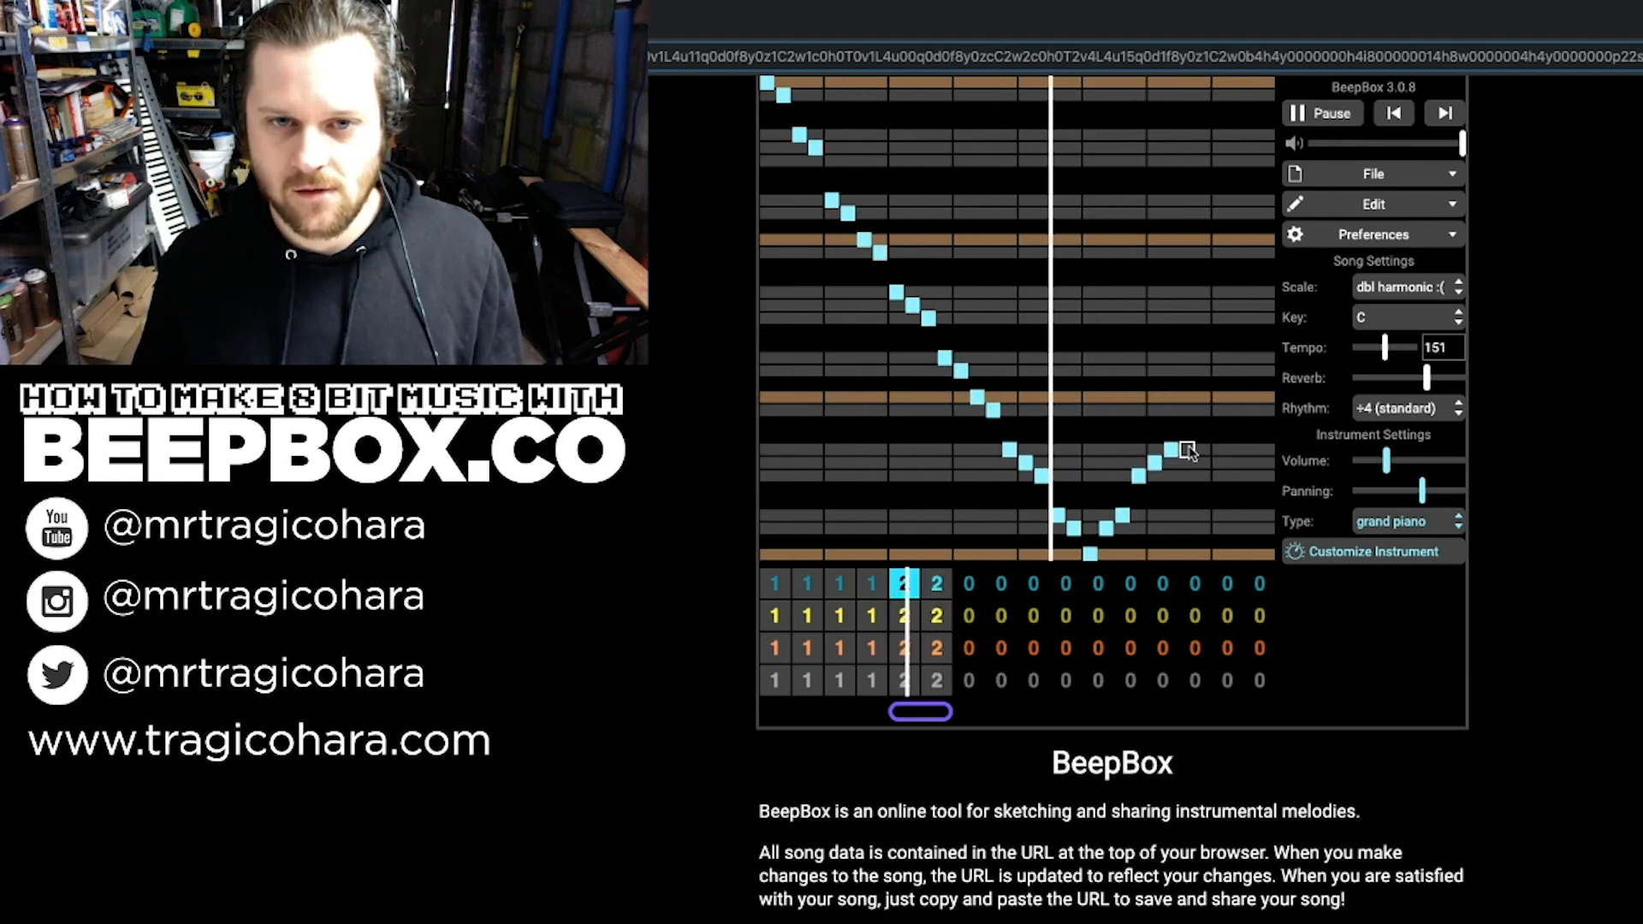
key(ctrl+z)
key(ctrl+z)
key(ctrl+z)
key(ctrl+z)
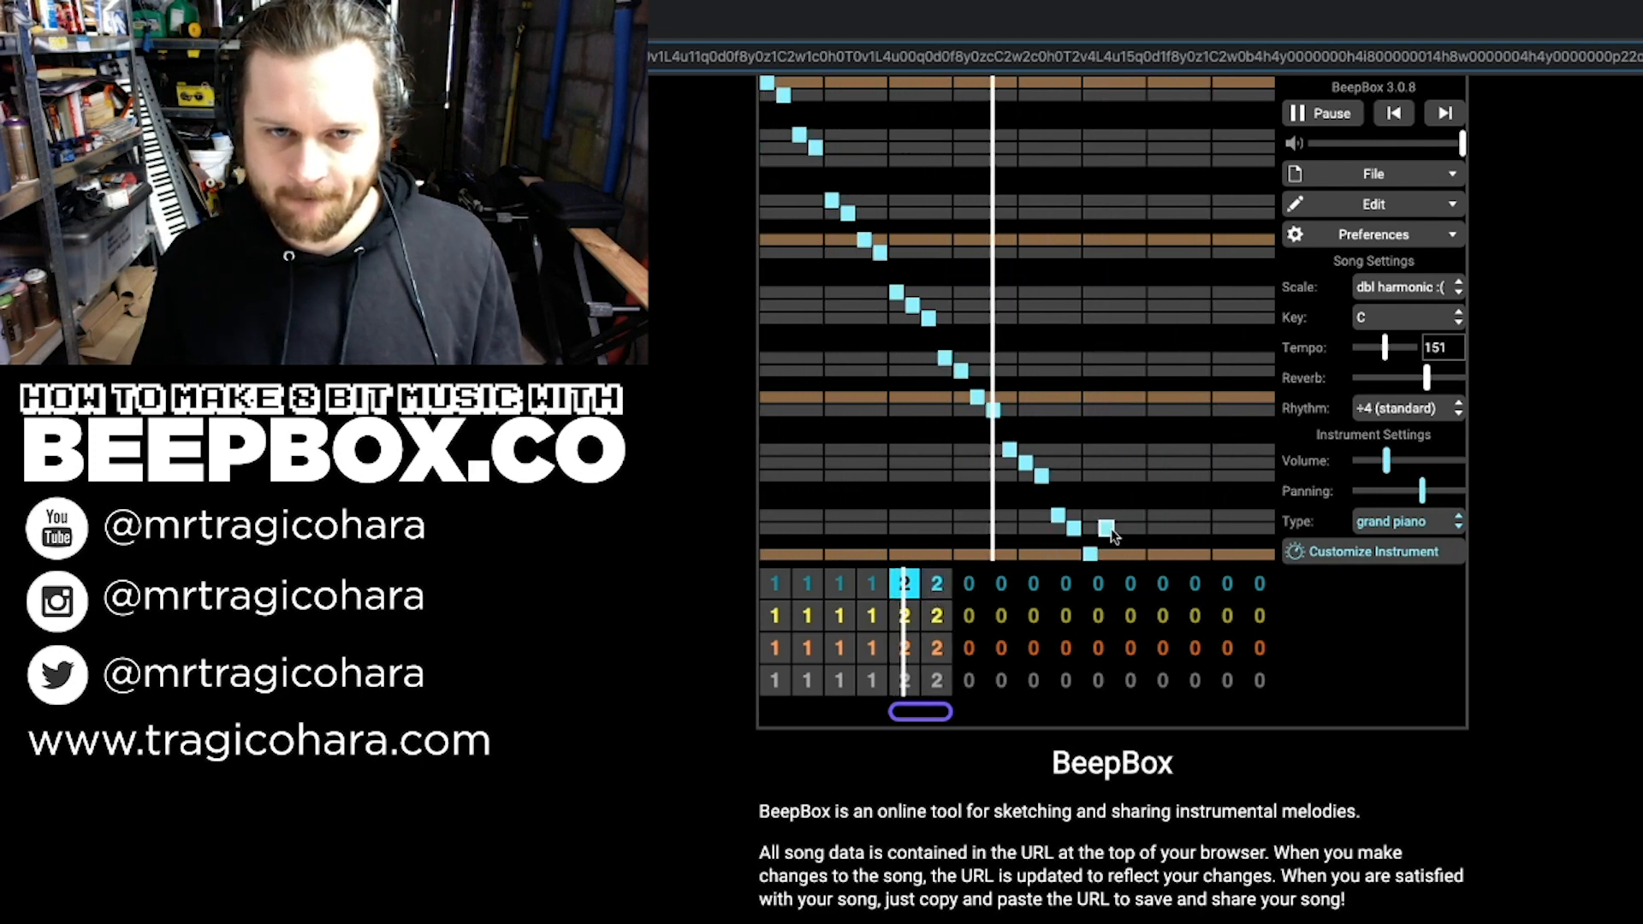
Step: End the descending run on a sustained bottom C held from the start of beat 6 to the end of the bar
drag(1116, 530, 1258, 529)
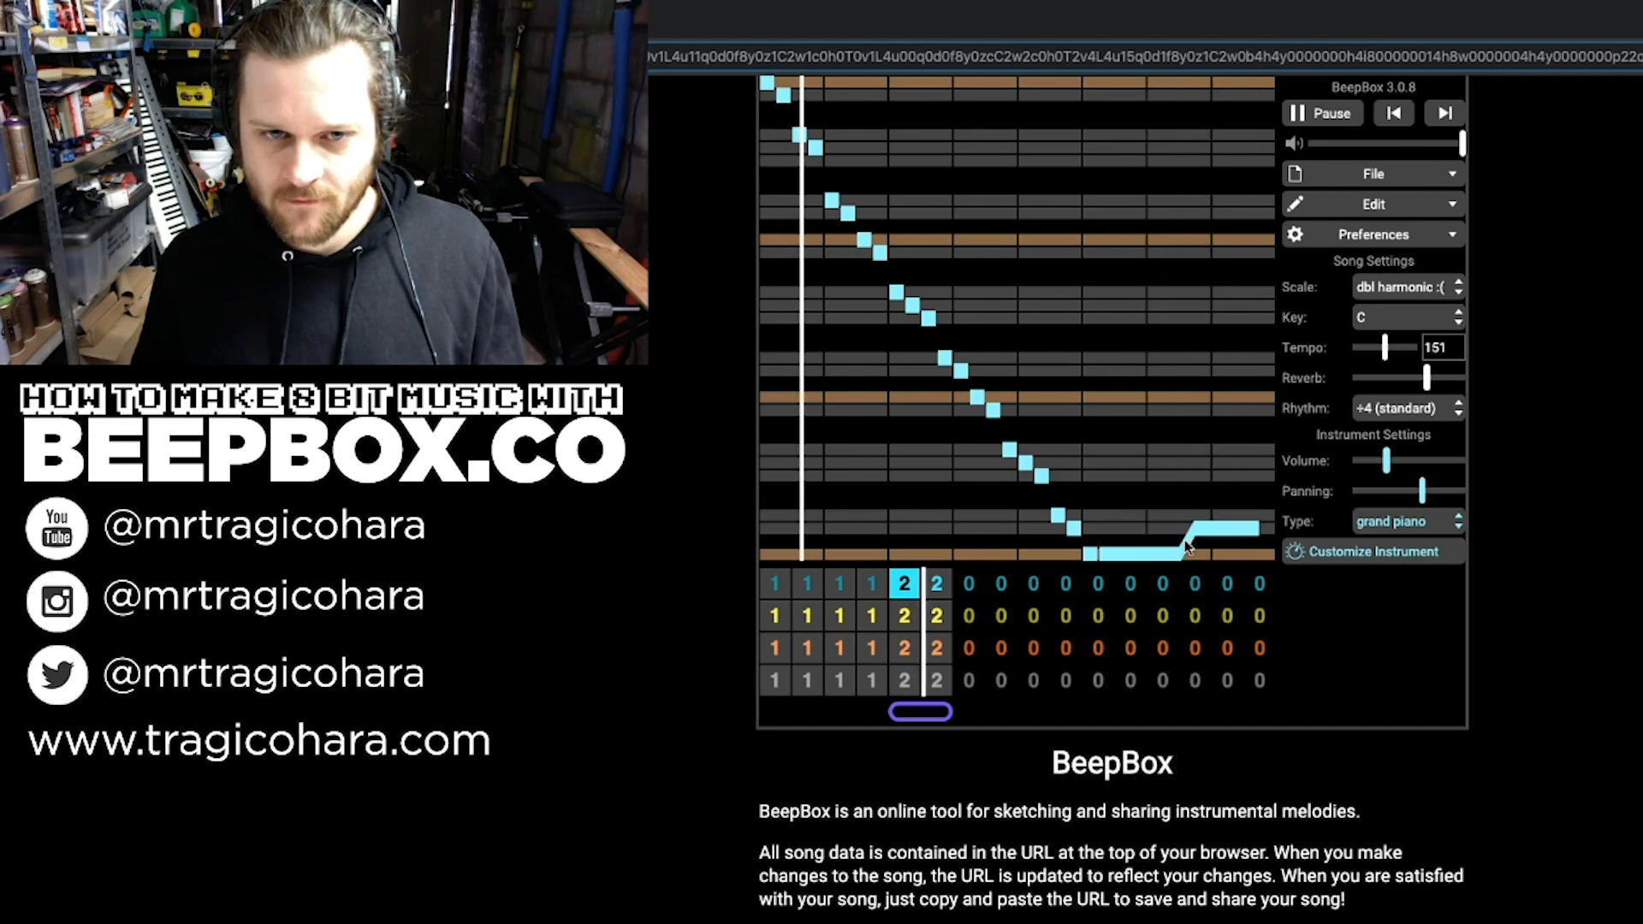
click(1168, 530)
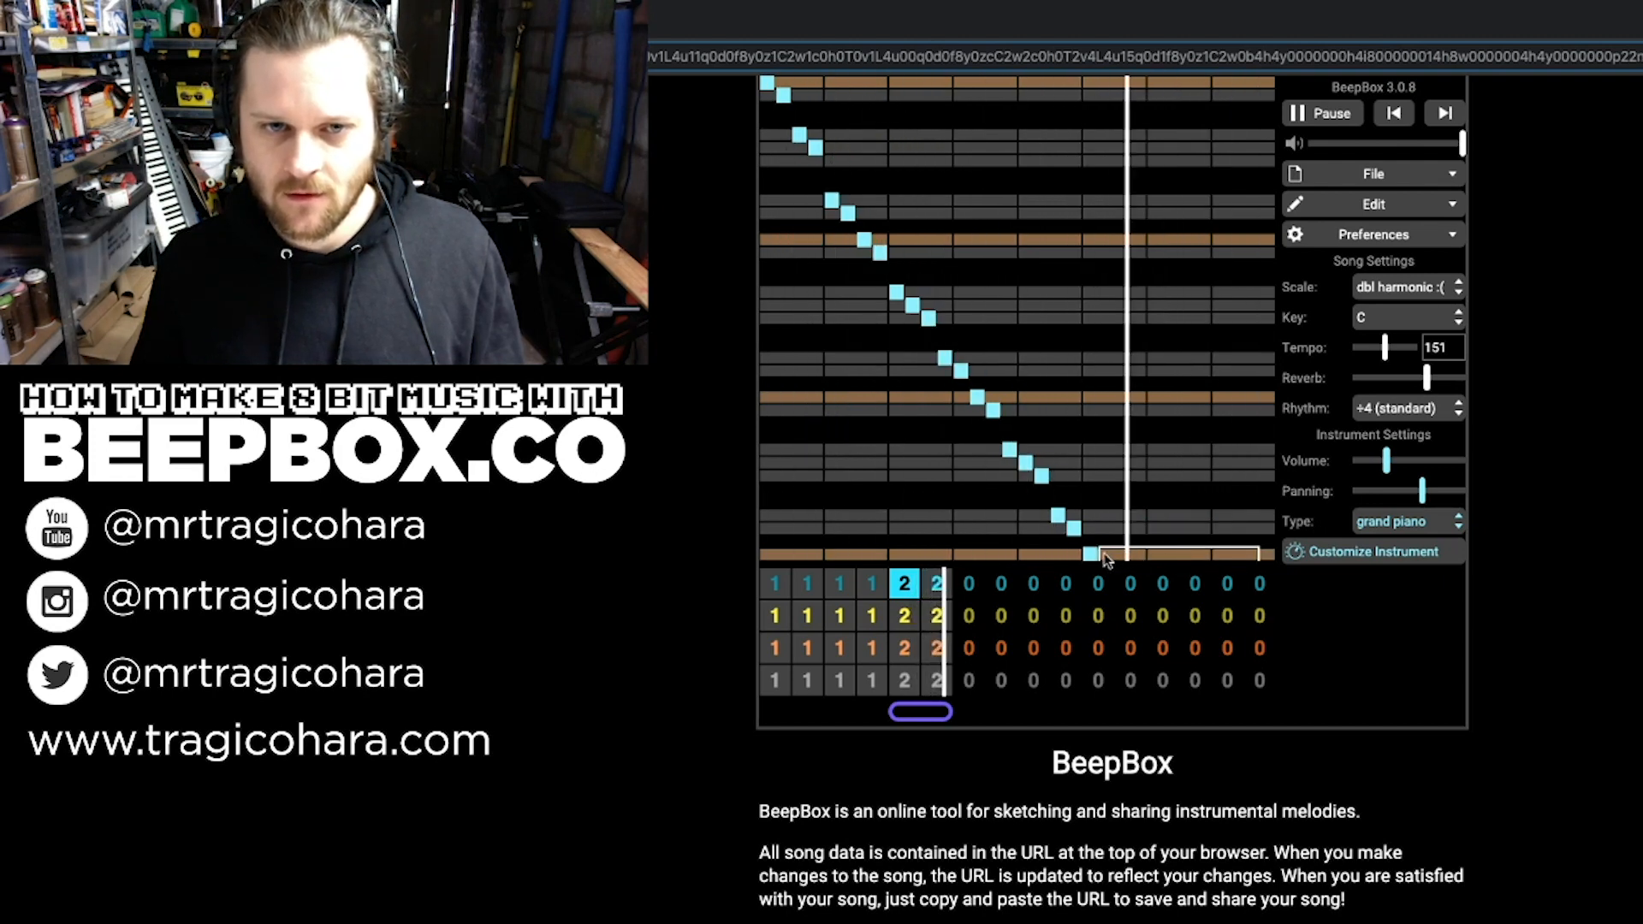
drag(1146, 551, 1268, 556)
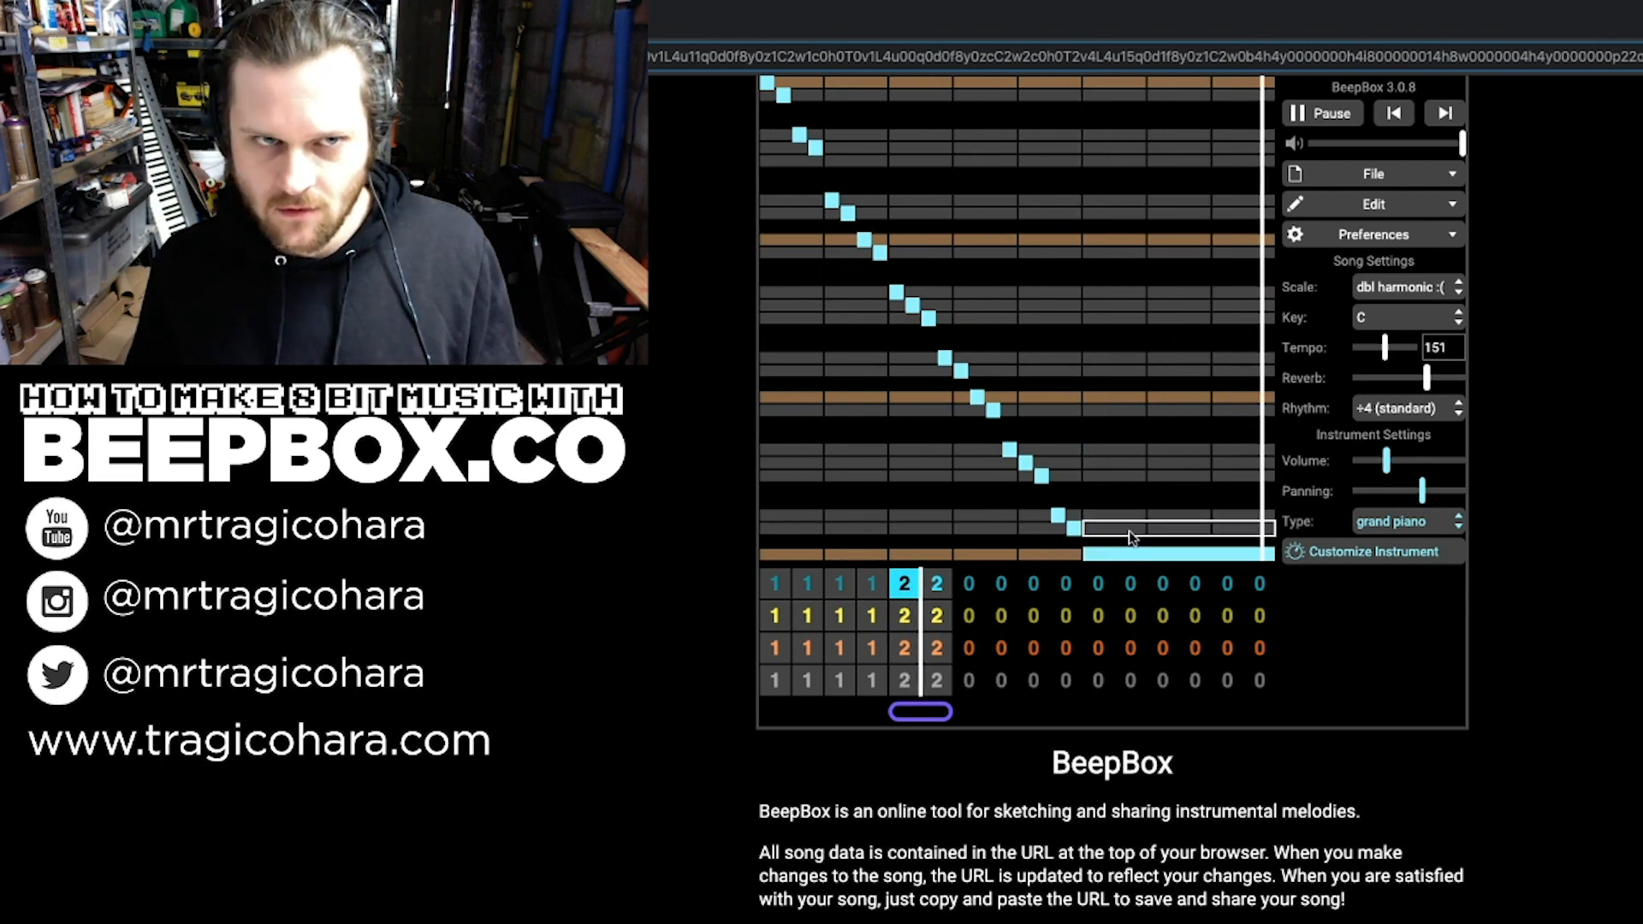
Step: Try the glockenspiel preset on the blue channel and listen to the run with it
click(1383, 522)
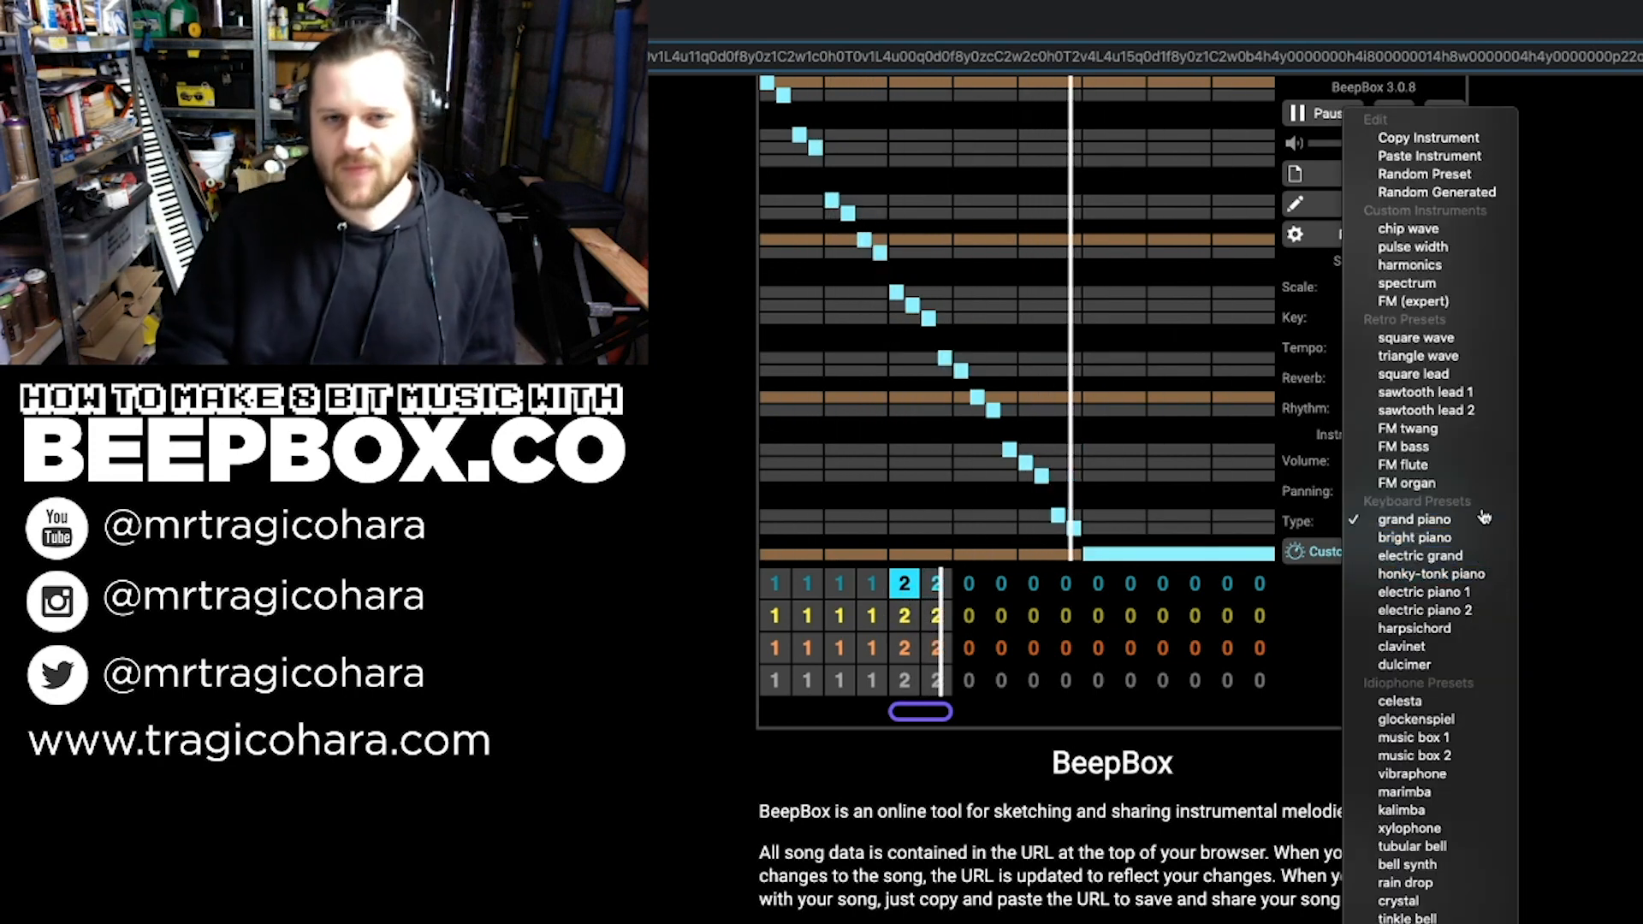
click(1434, 720)
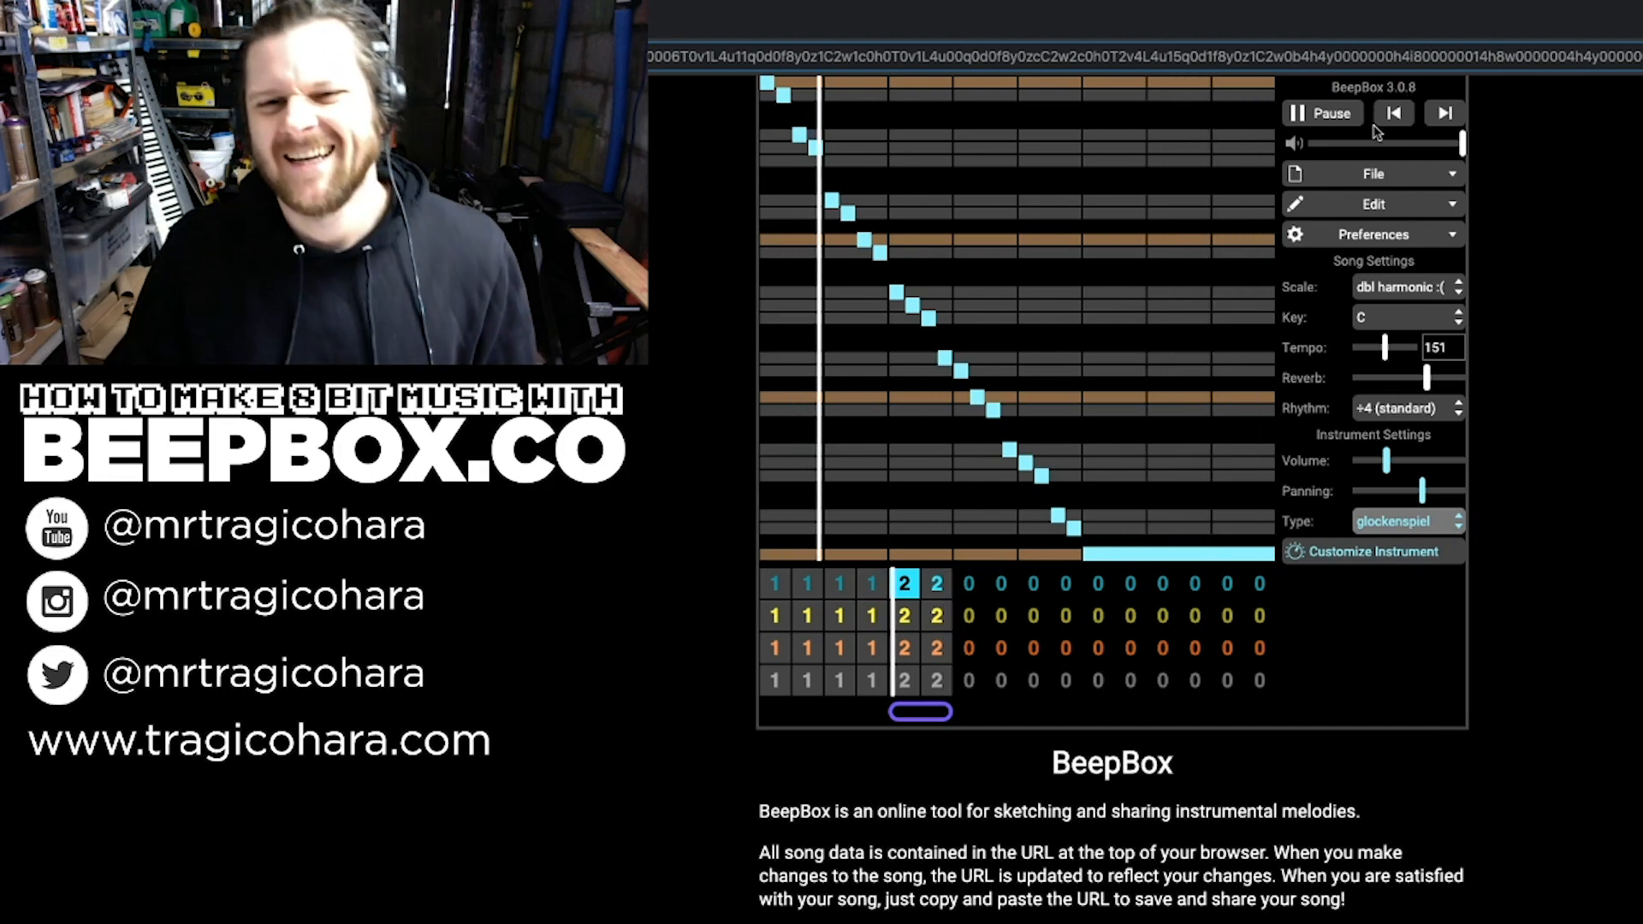
click(1324, 116)
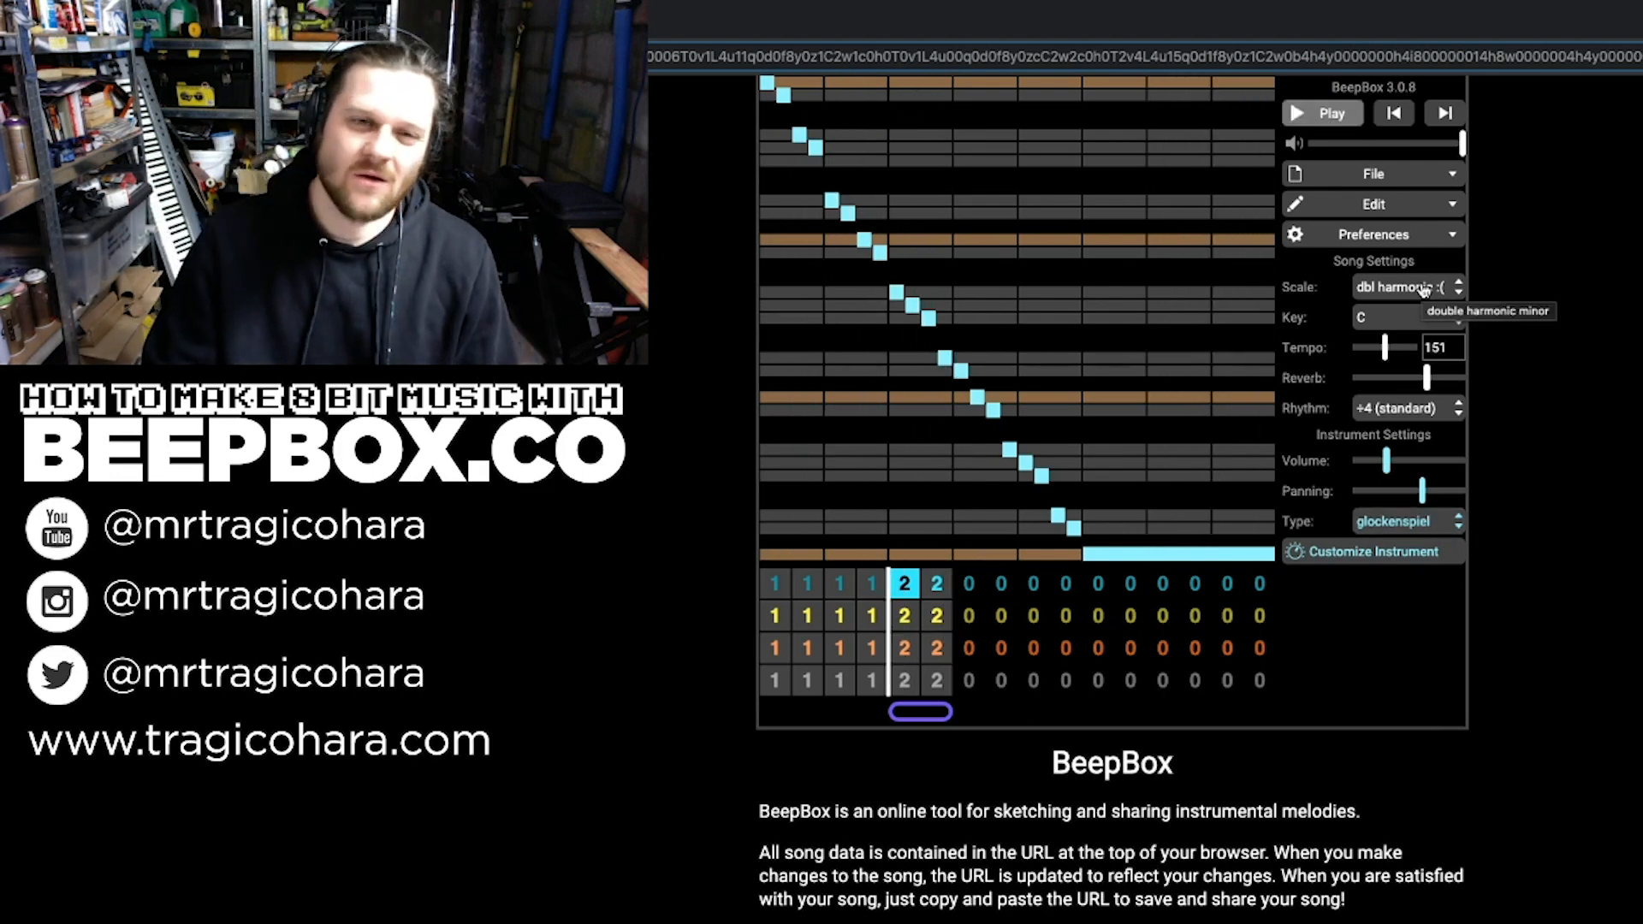
Step: Change the blue channel's instrument type to the sawtooth lead 2 preset and play back the run
click(1427, 479)
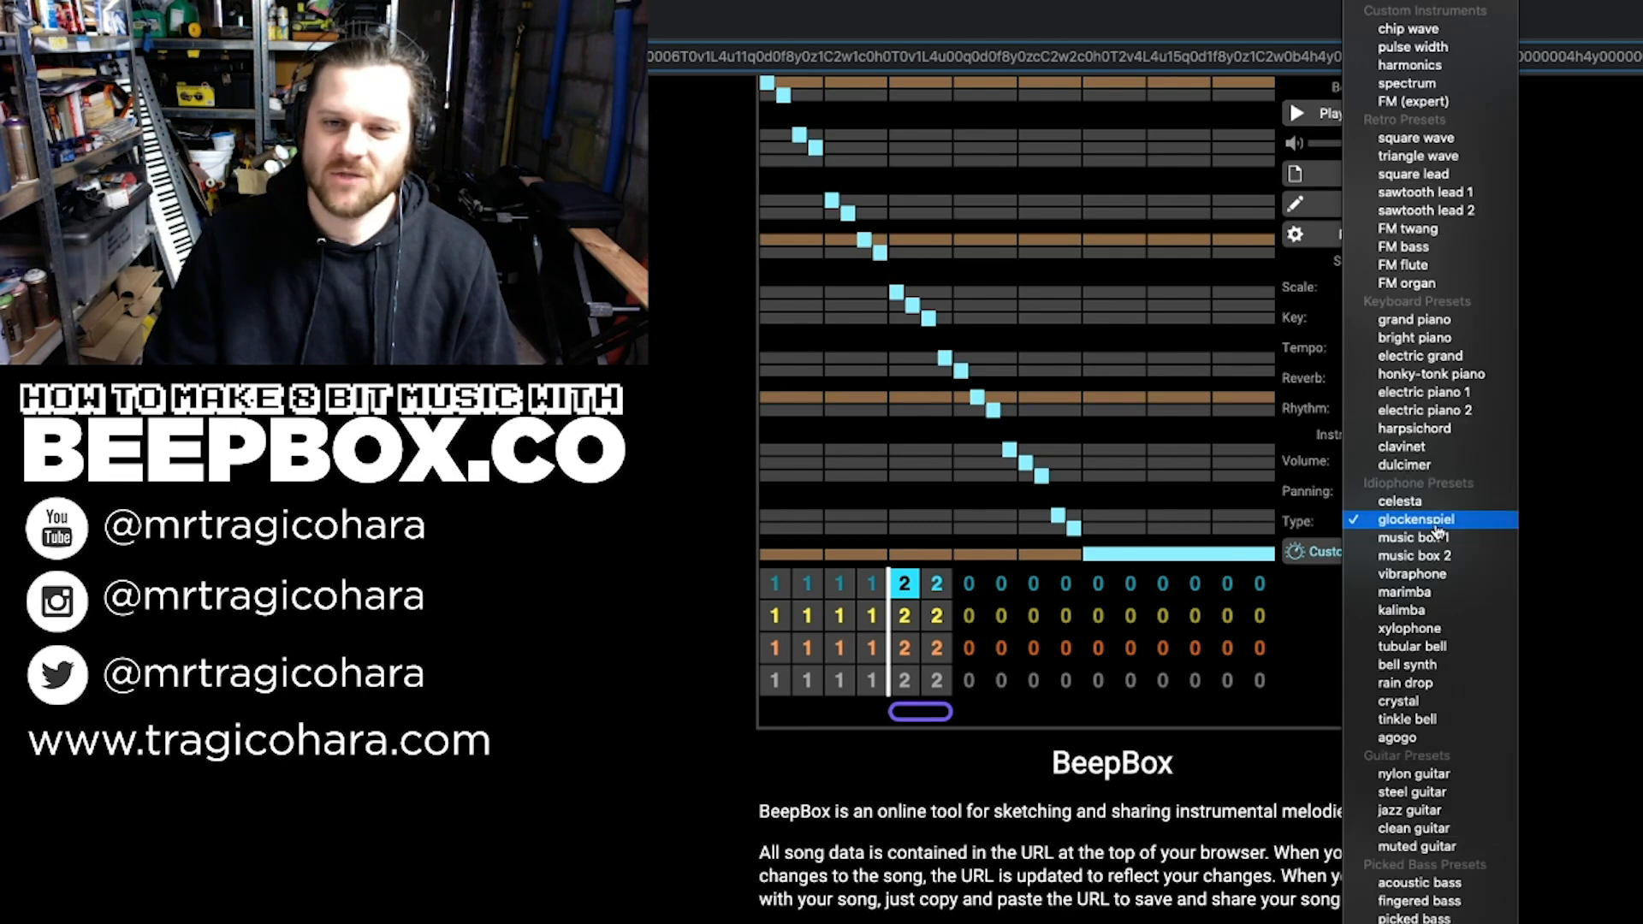
scroll(1427, 342, up, 2)
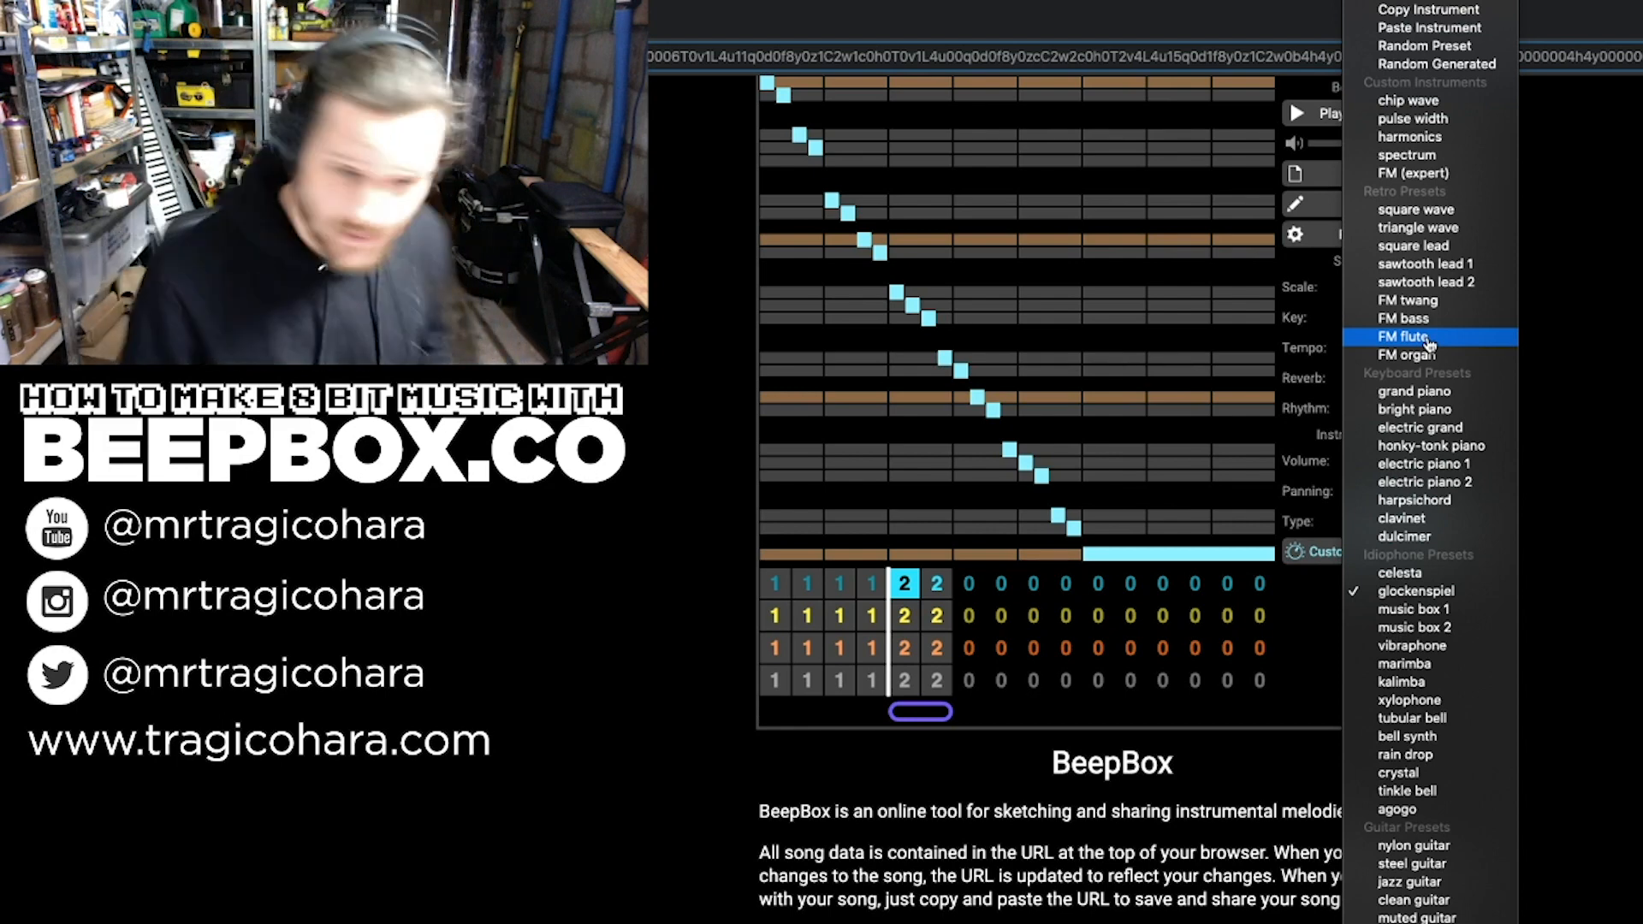
click(1427, 283)
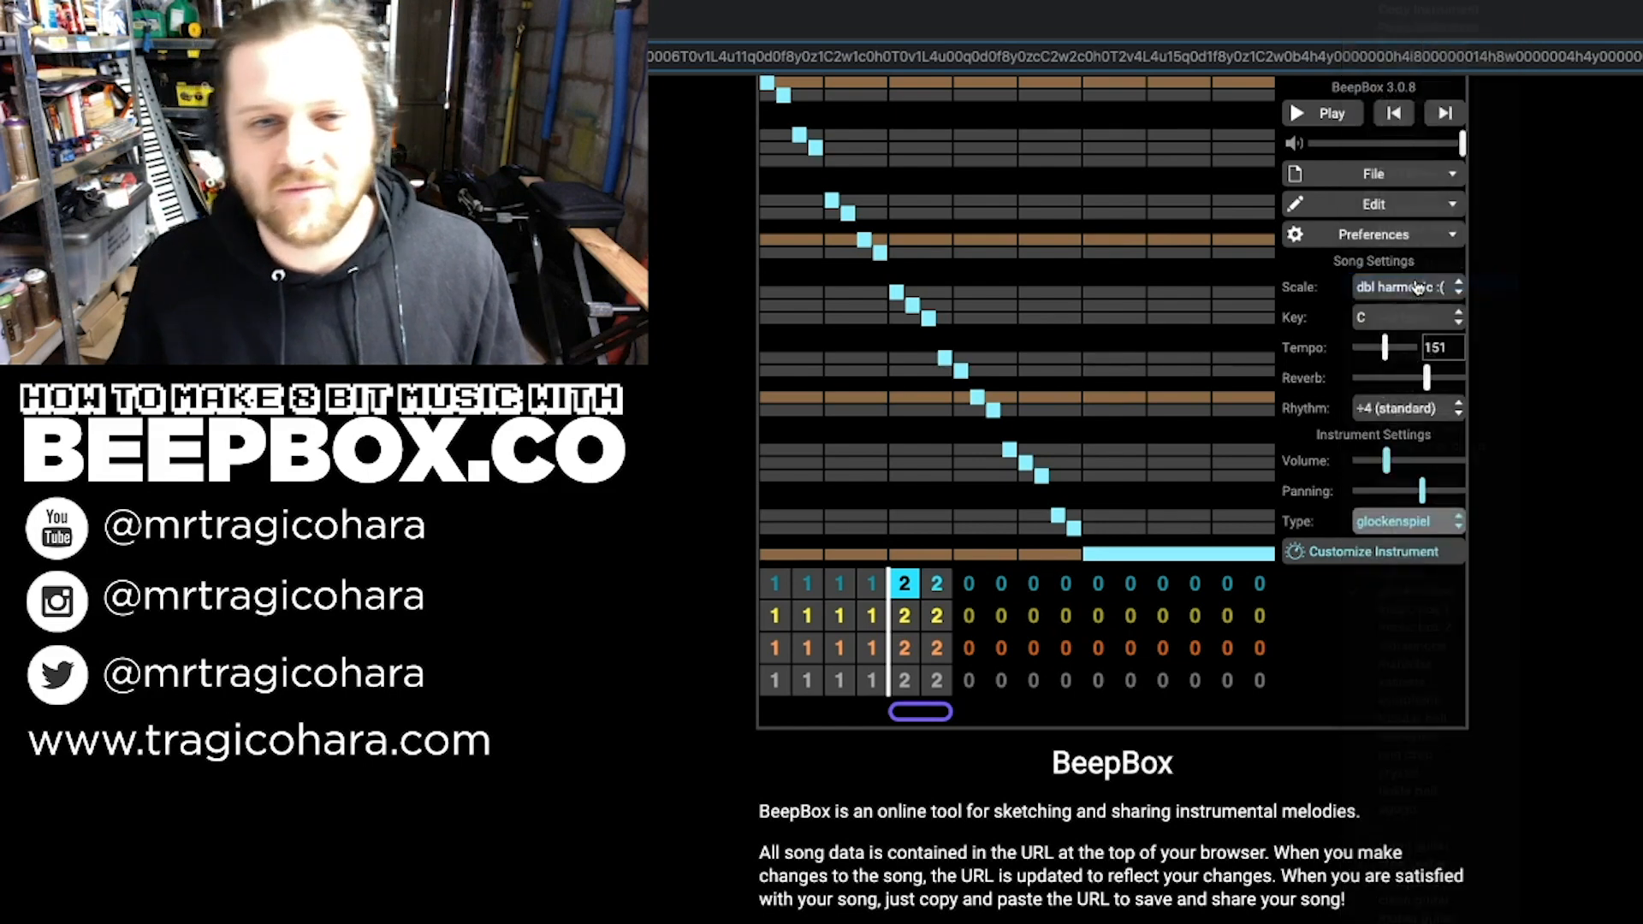
click(1330, 114)
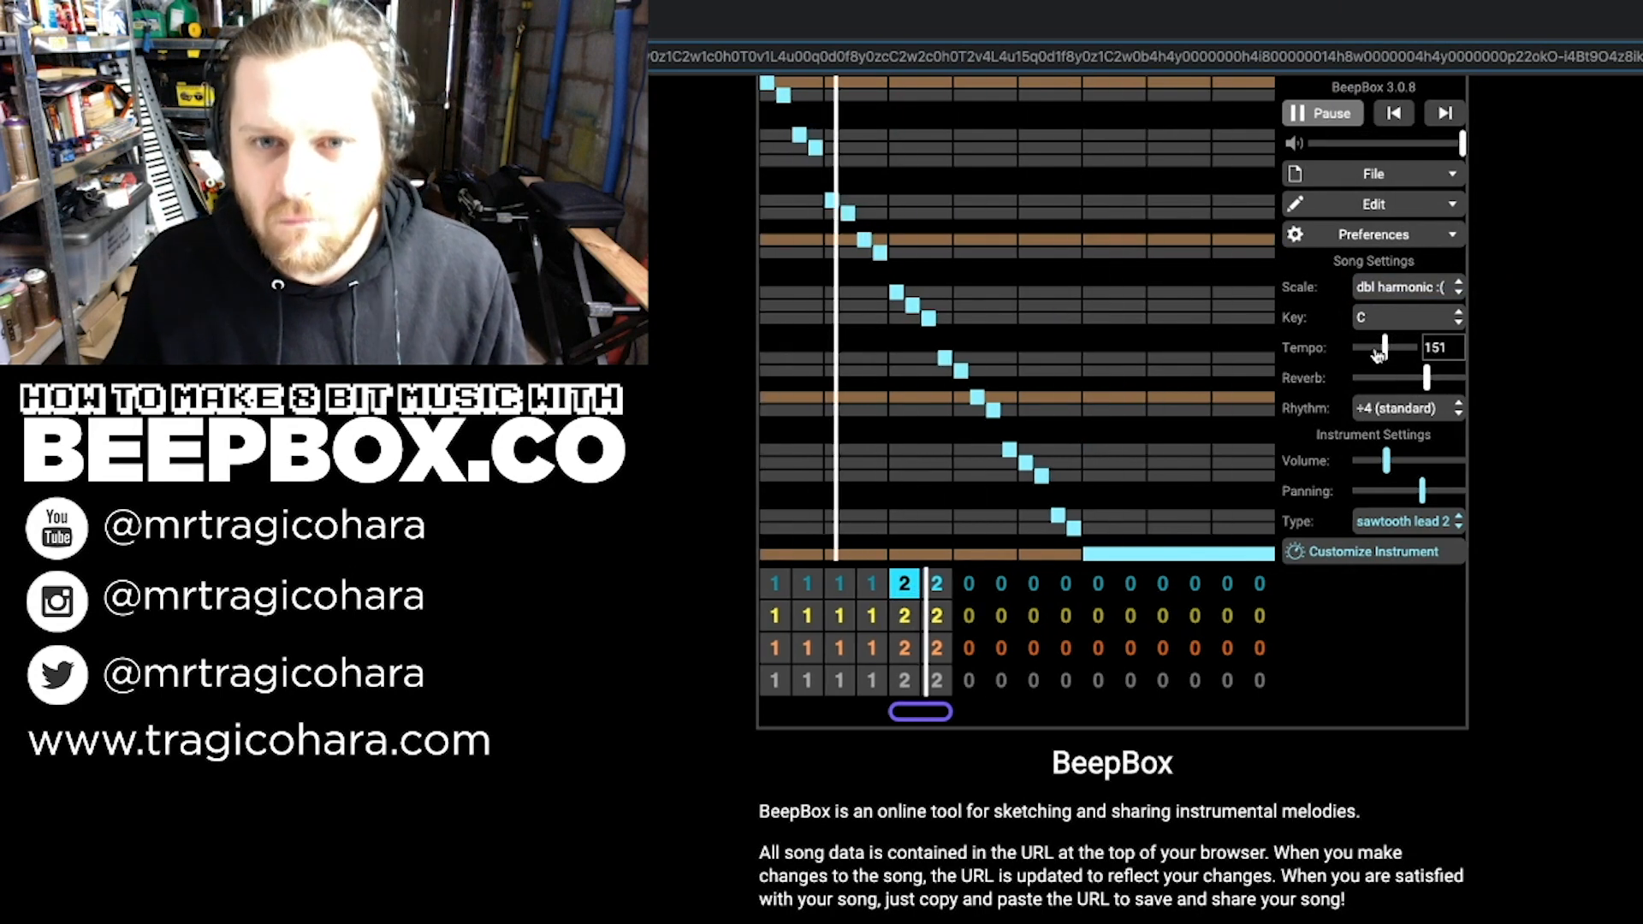
Step: Widen the loop to bars 3 to 6 and listen to the transition from pattern 1 into pattern 2
click(1326, 114)
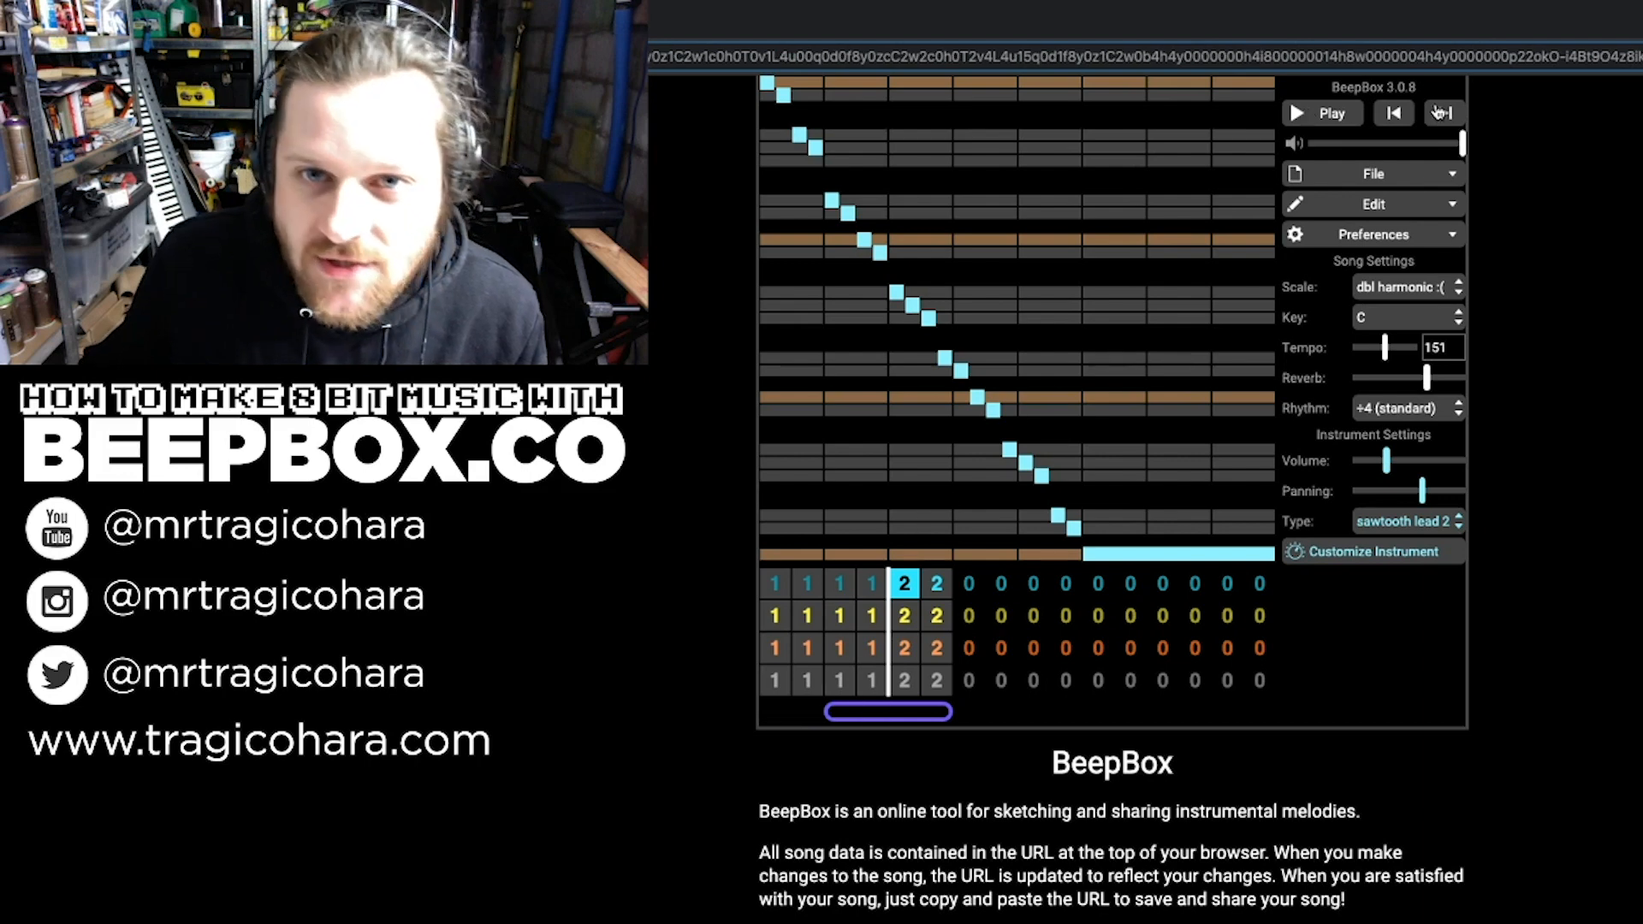
click(1332, 116)
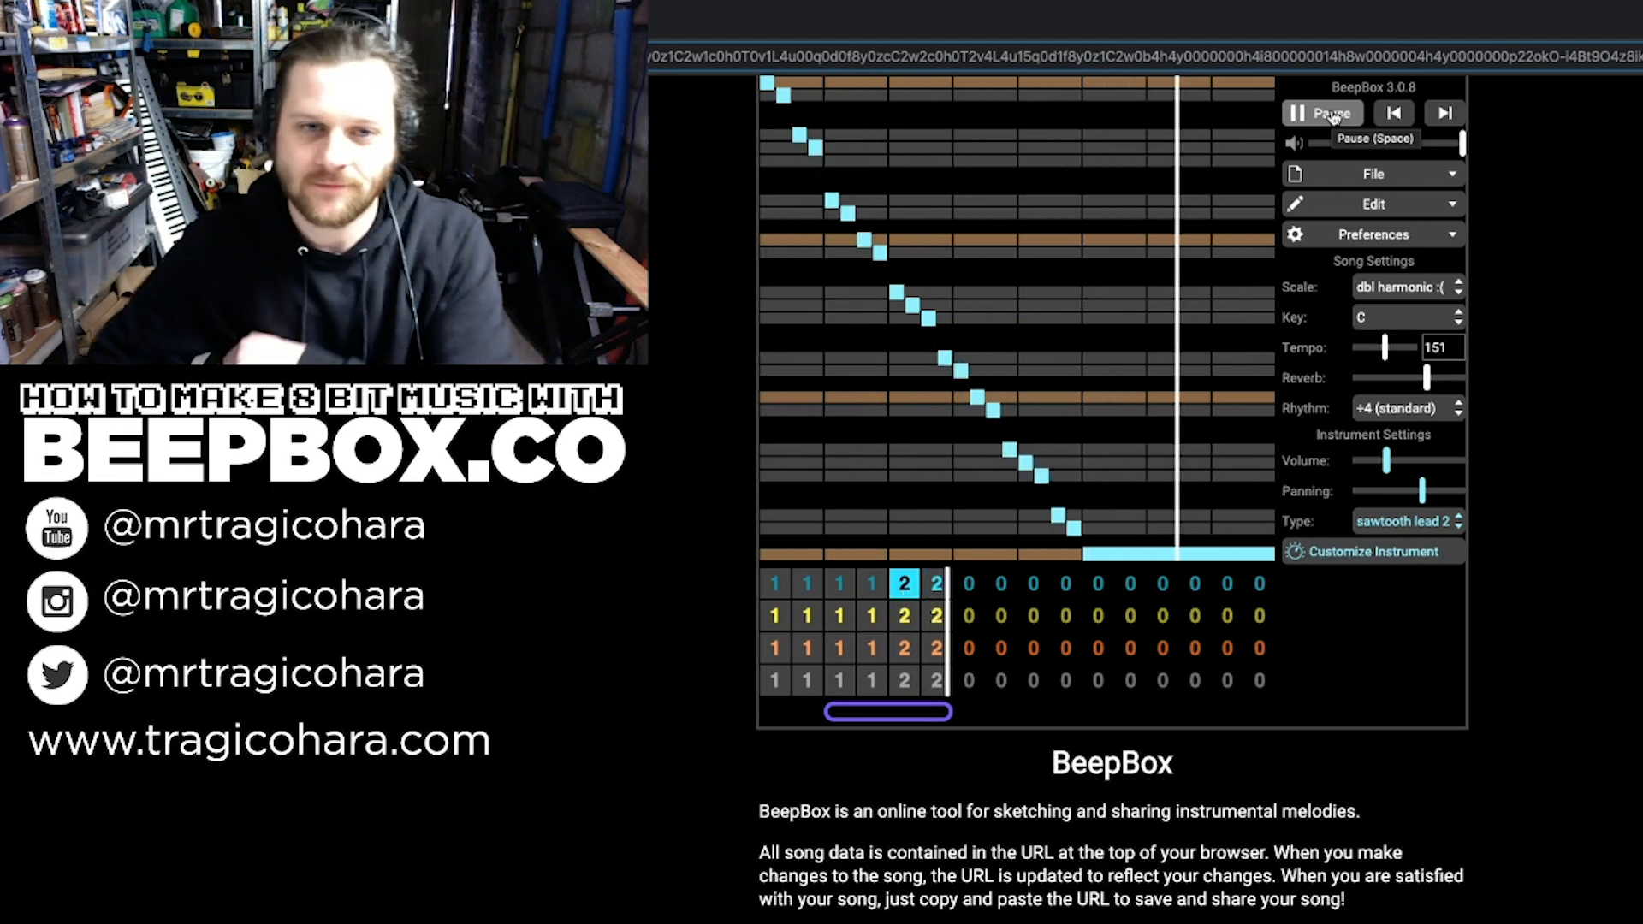
click(1332, 117)
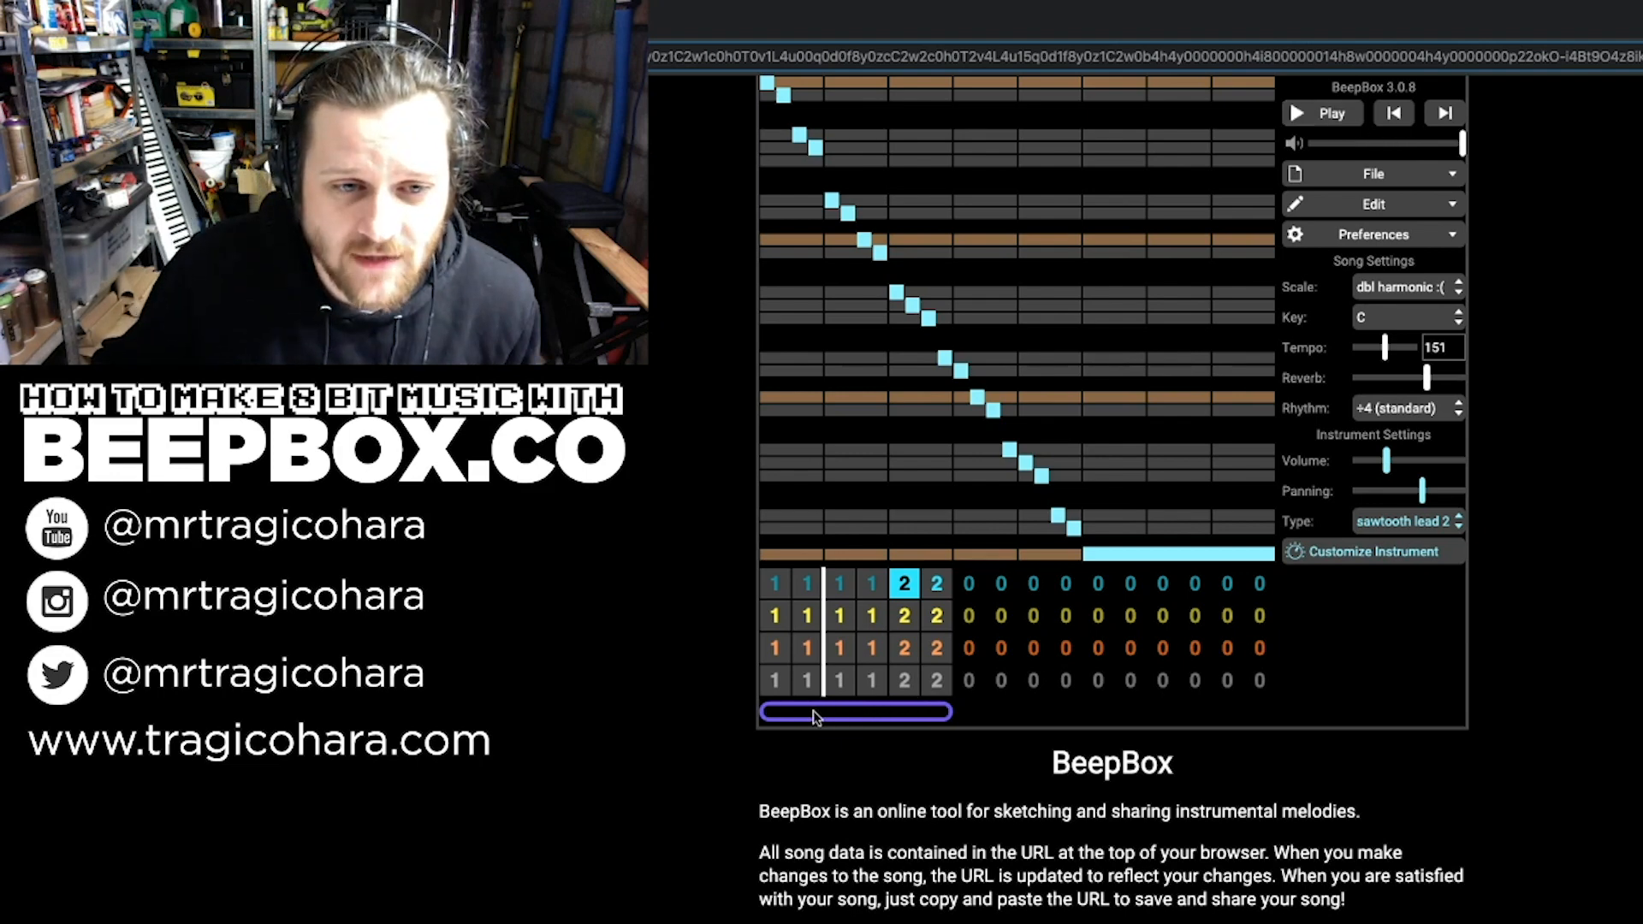
Step: Assign pattern 2 to all four channels in bar 3
click(839, 584)
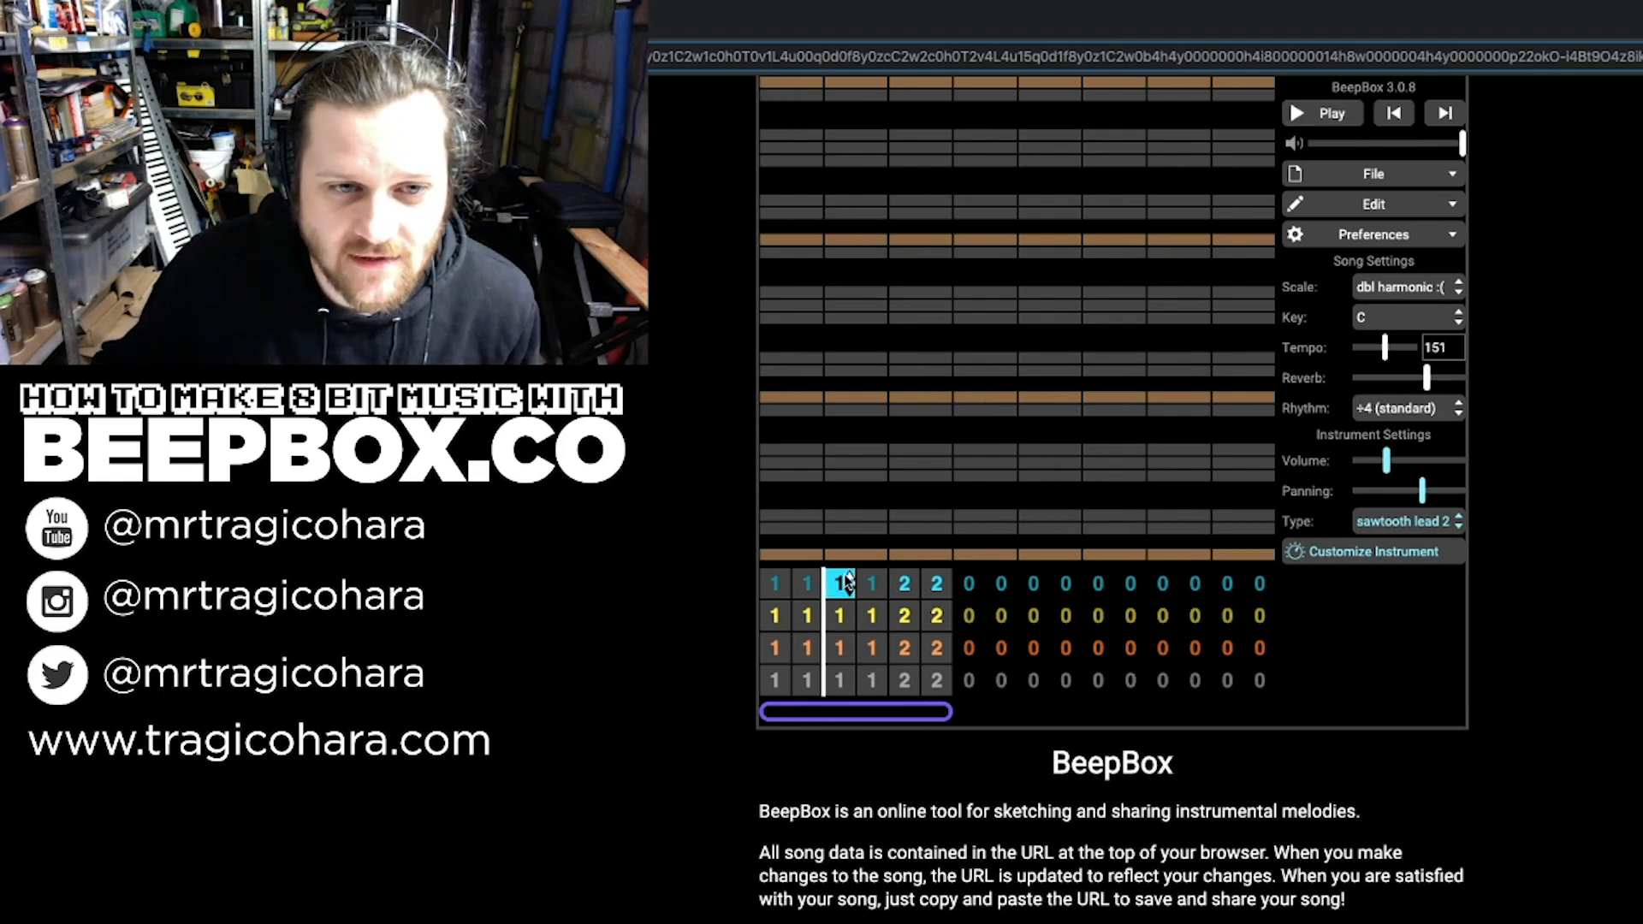
key(2)
click(844, 615)
key(2)
click(842, 647)
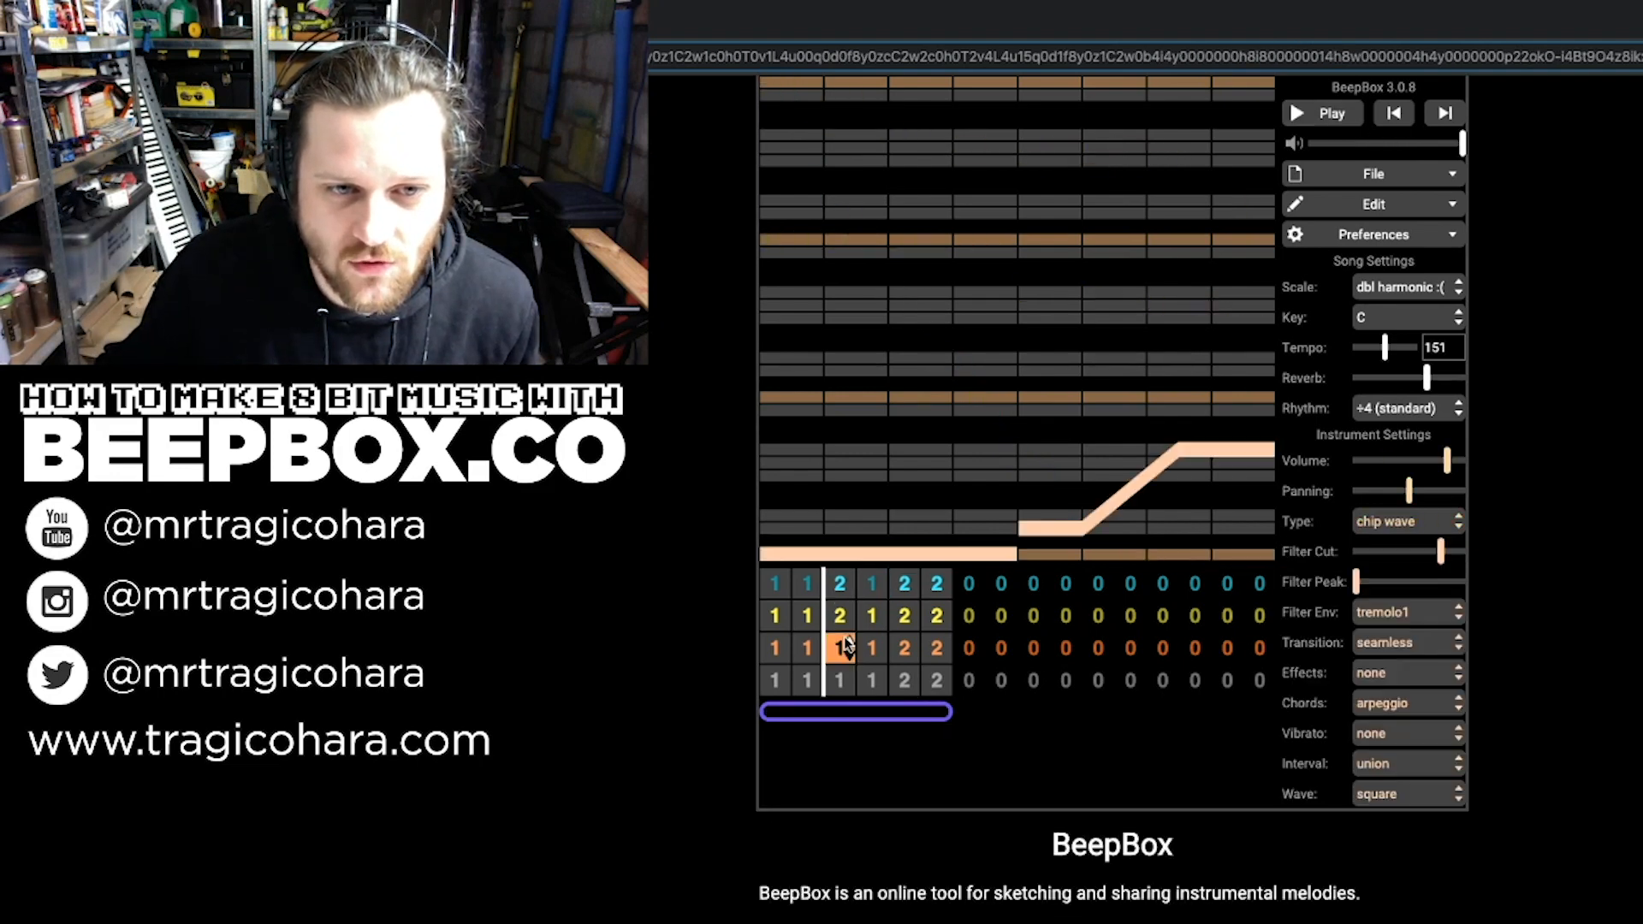
key(2)
click(842, 680)
key(2)
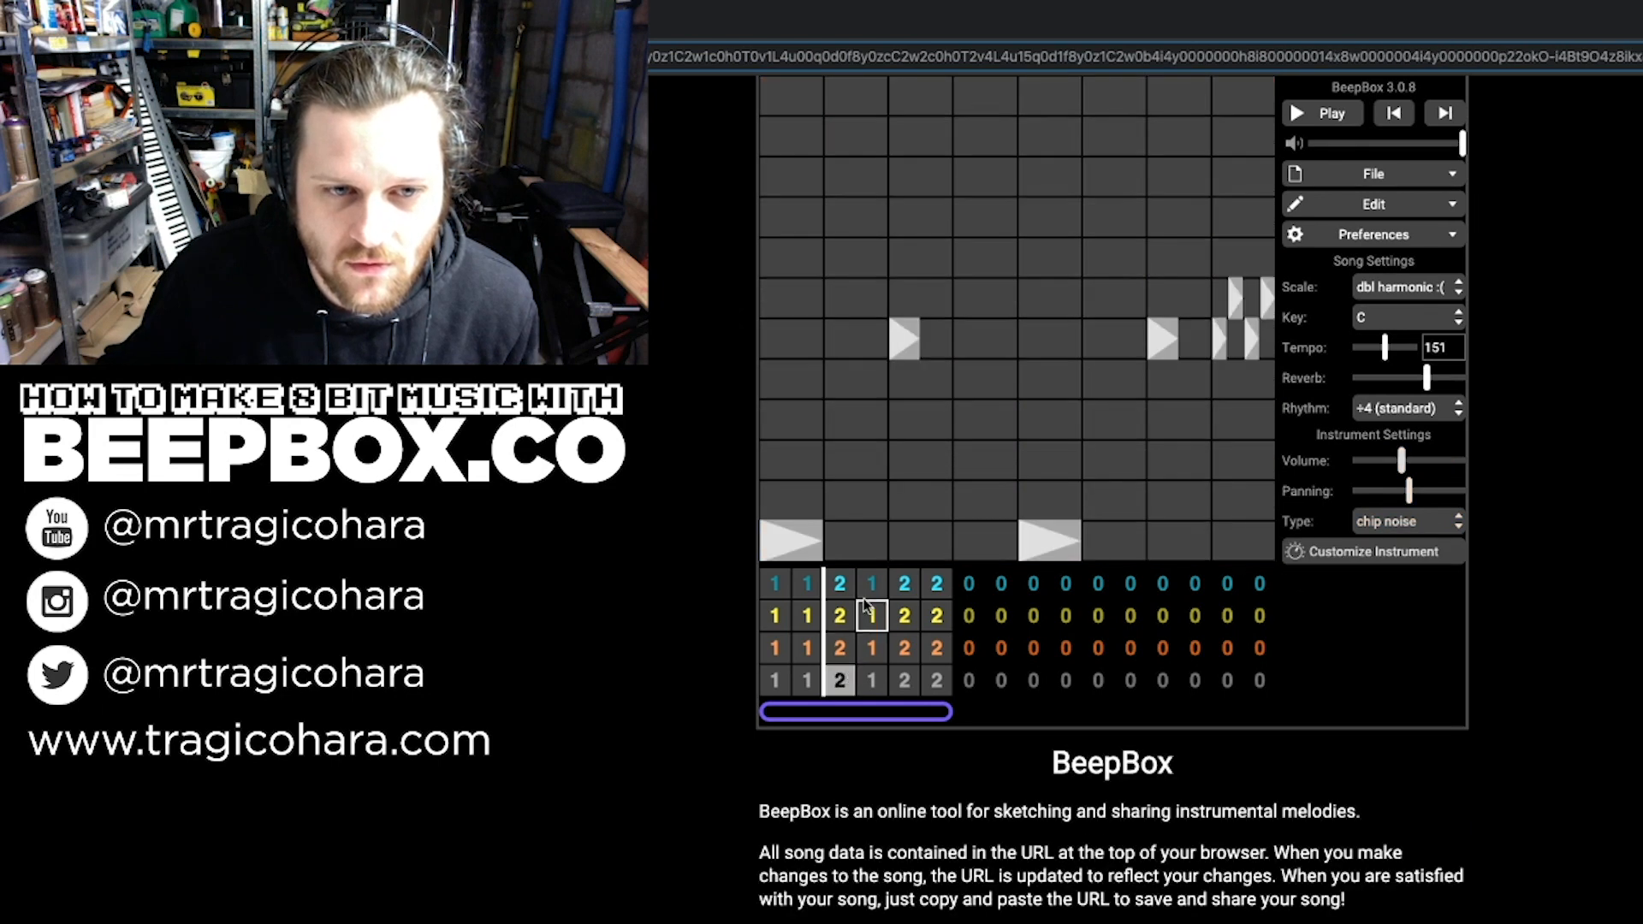
Step: Assign pattern 2 to all four channels in bar 4
click(873, 584)
key(2)
click(874, 615)
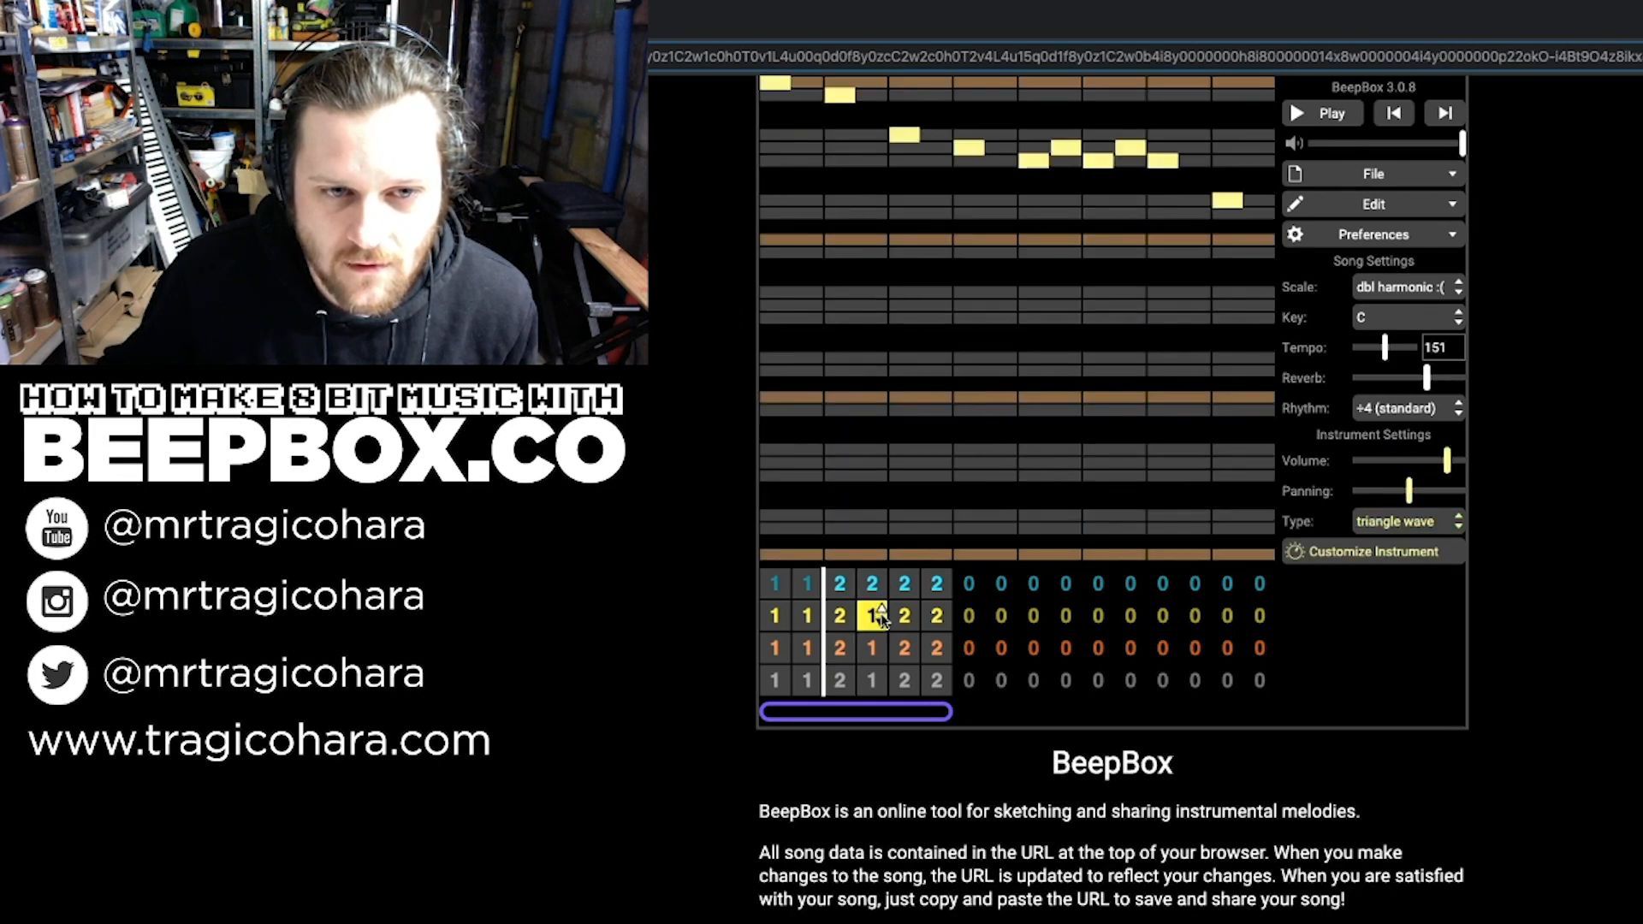
key(2)
click(876, 647)
key(2)
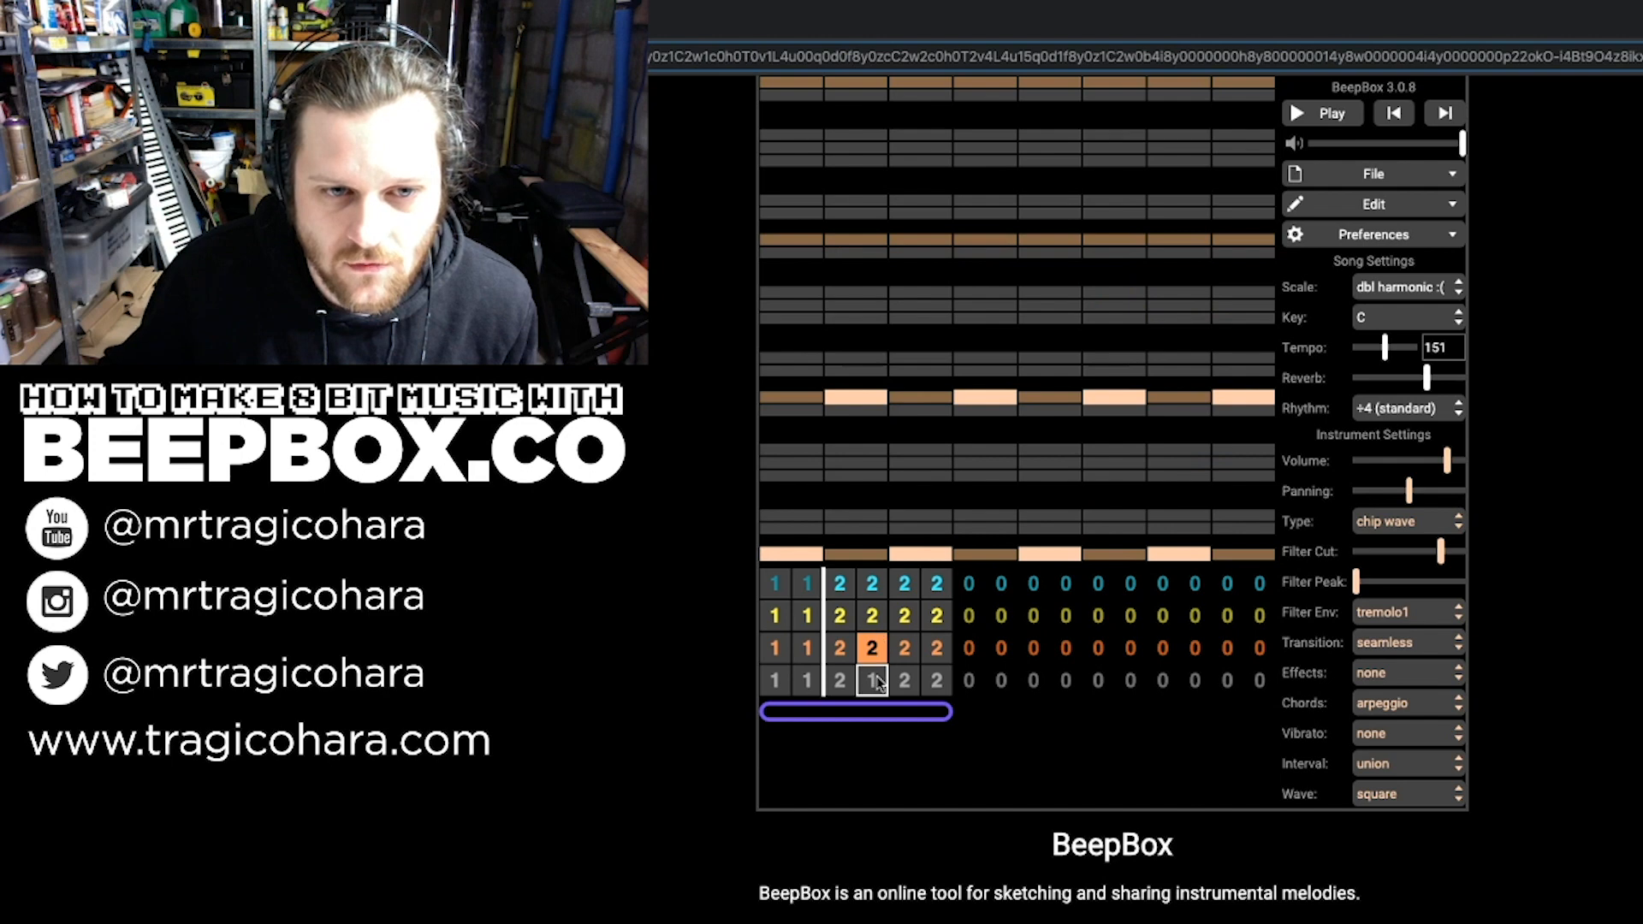
click(875, 680)
Step: Assign the empty pattern 3 to the blue and yellow channels in bars 5 and 6
click(905, 582)
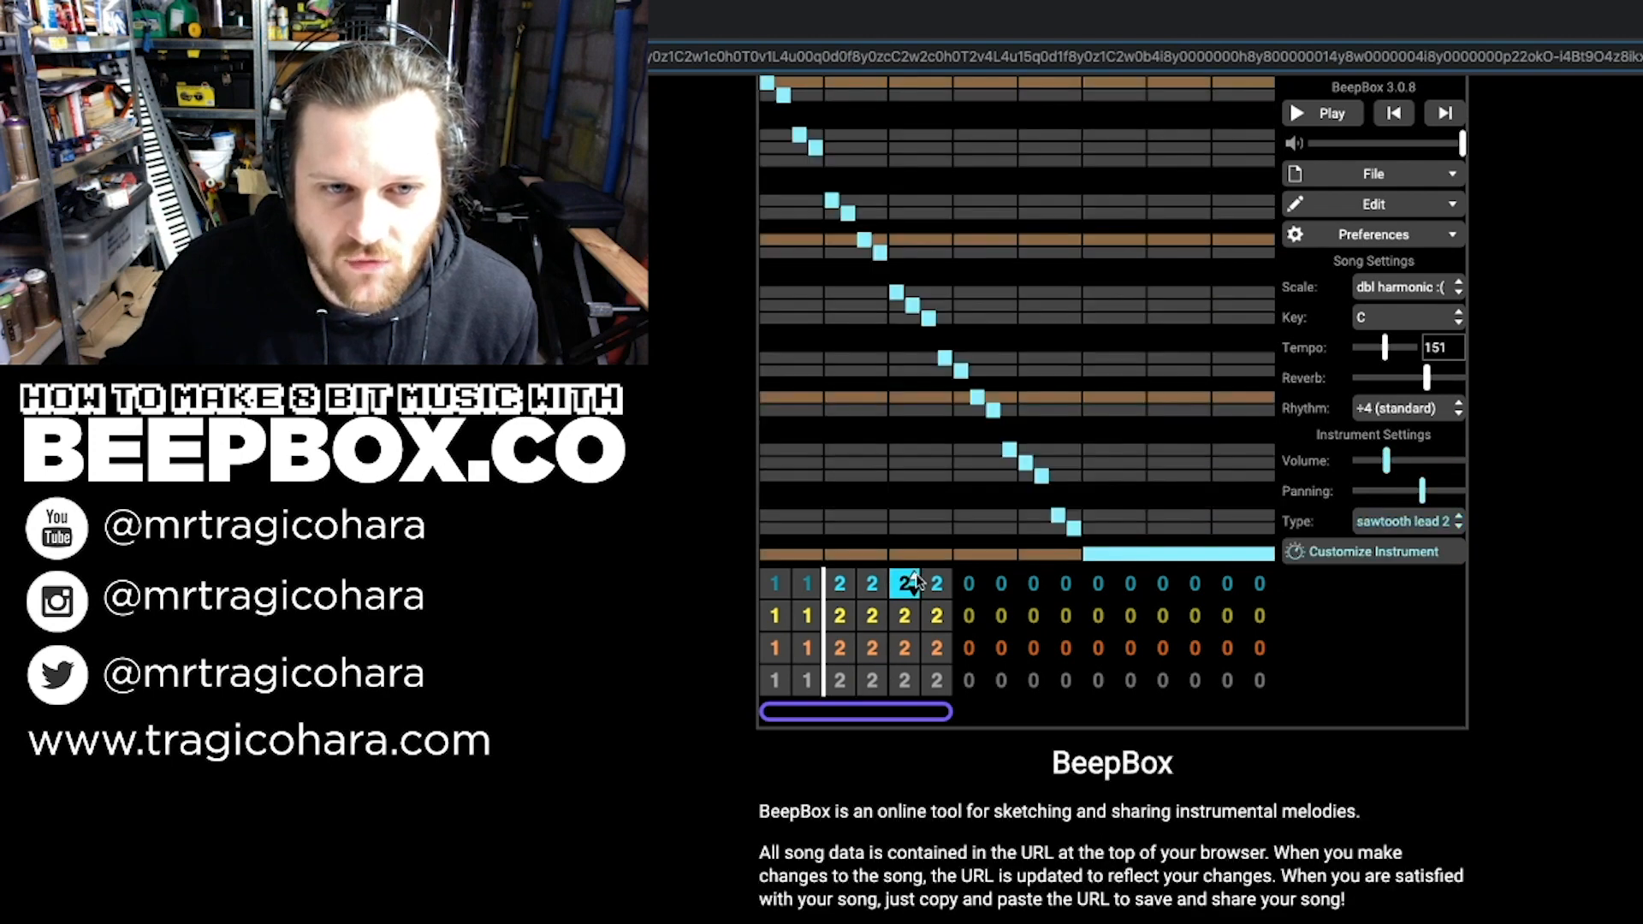
key(3)
click(937, 582)
key(3)
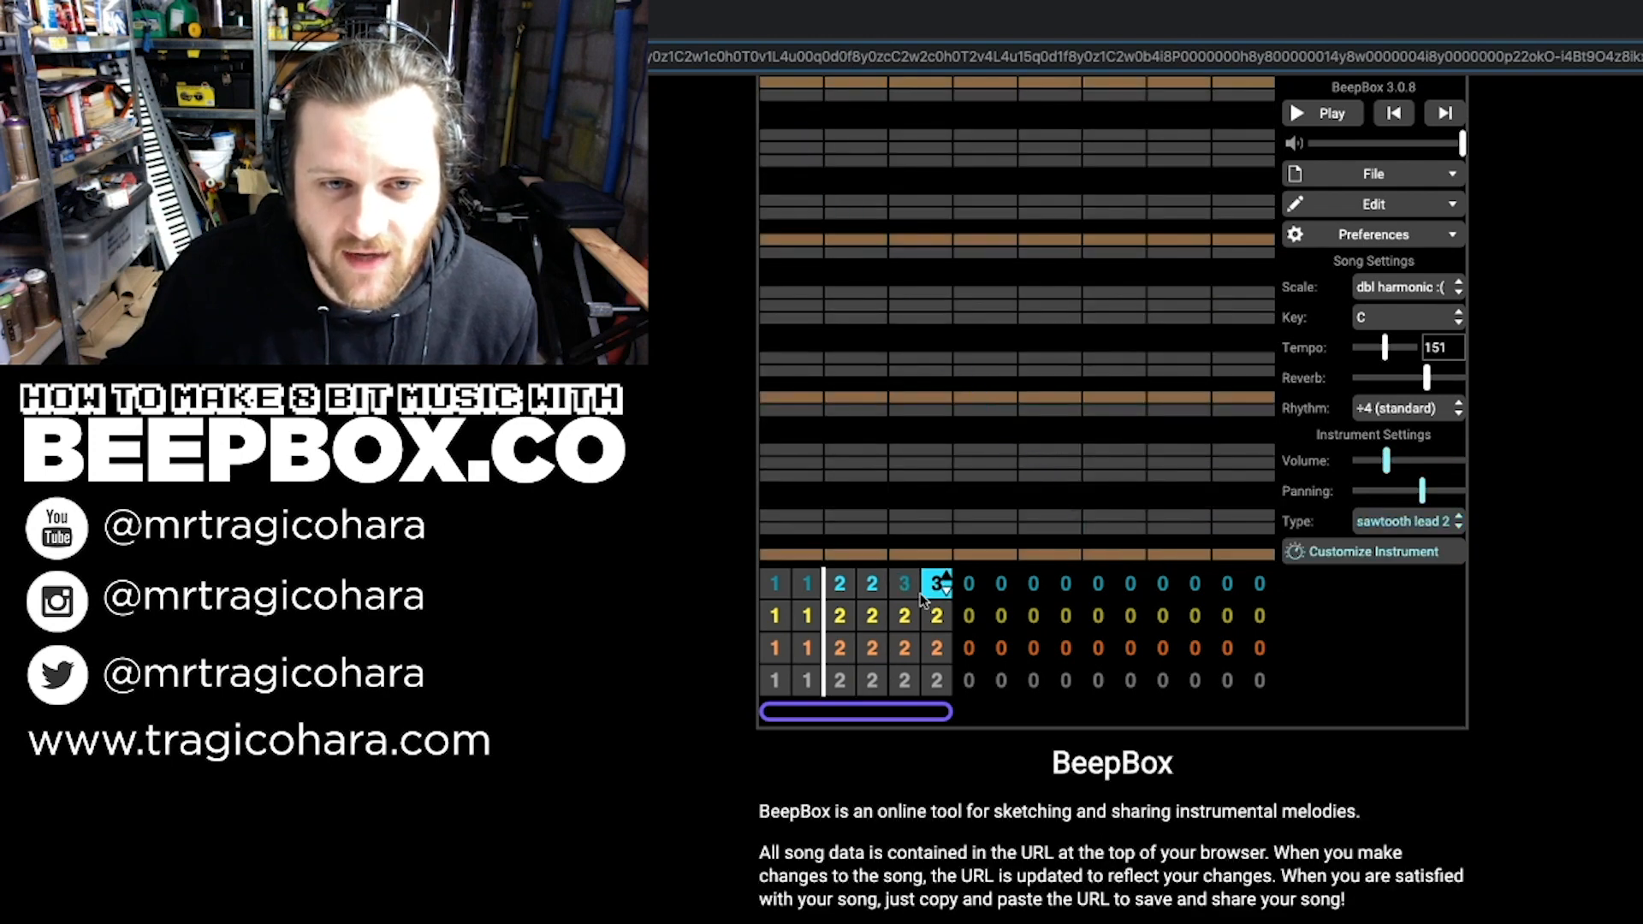
click(906, 615)
click(938, 614)
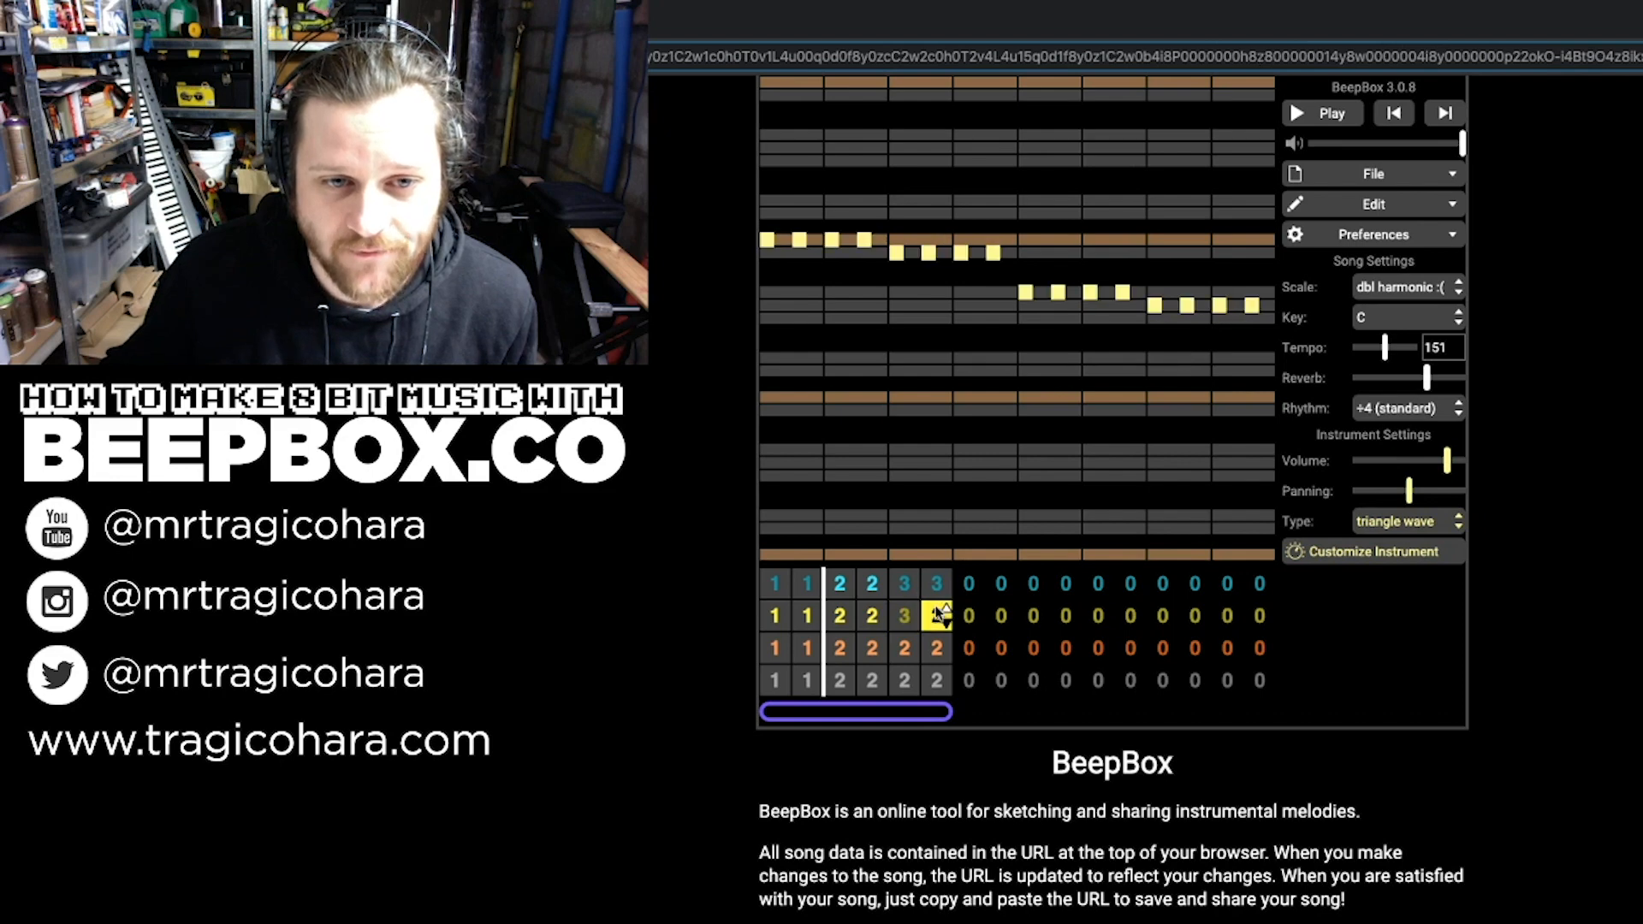
Step: Assign pattern 3 to the orange and grey drum channels in bars 5 and 6
click(905, 642)
key(3)
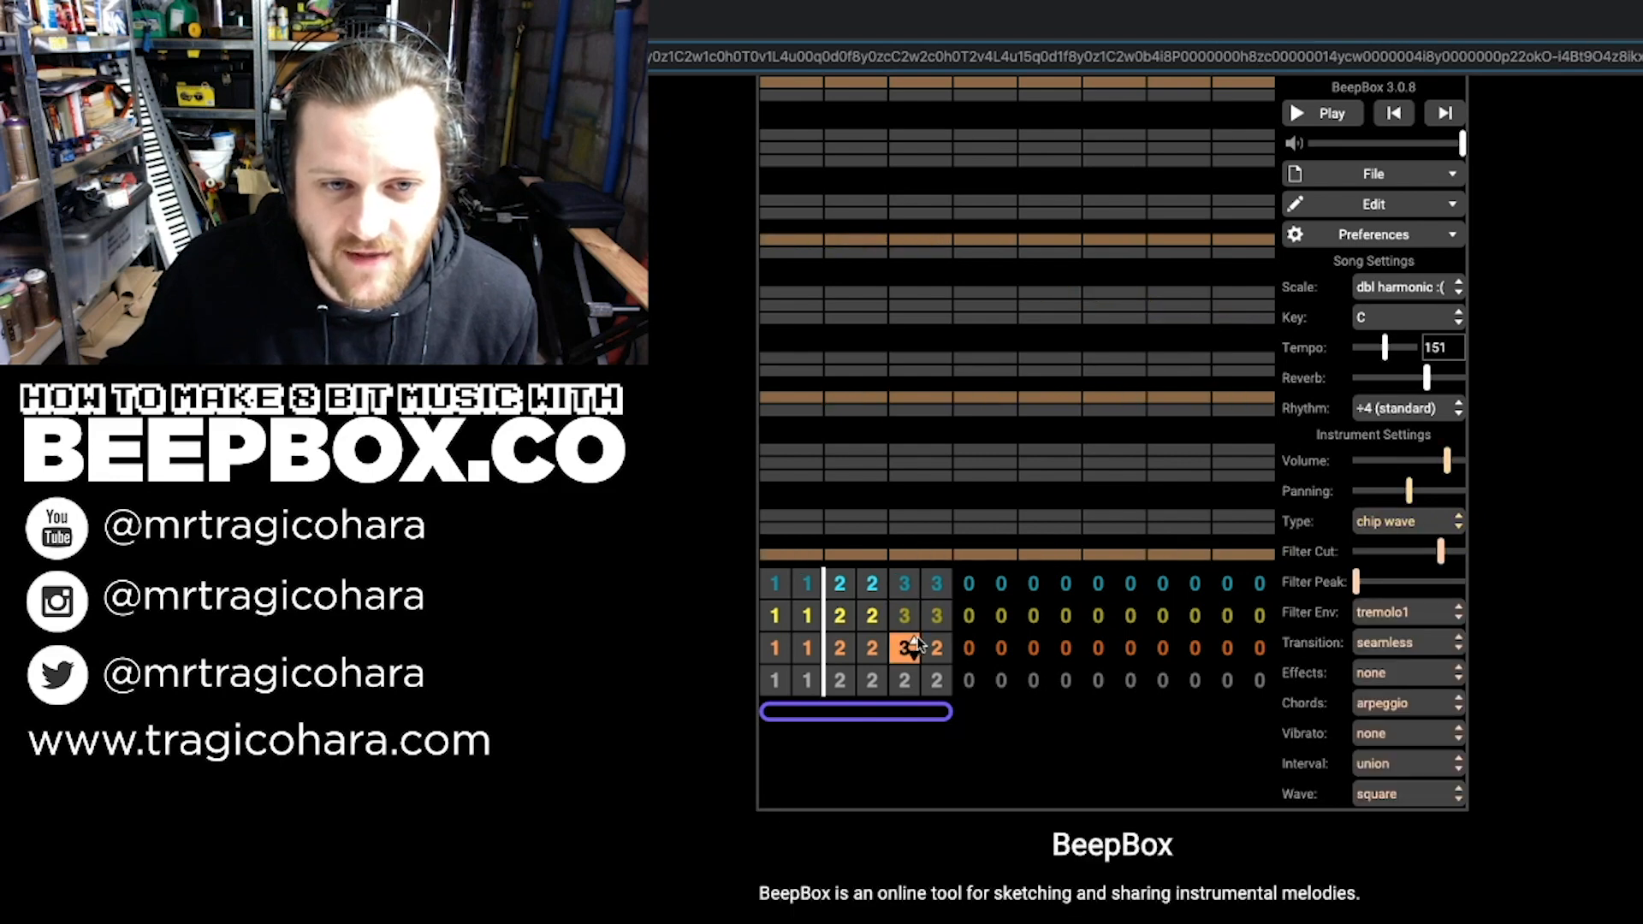
click(937, 648)
key(3)
click(905, 680)
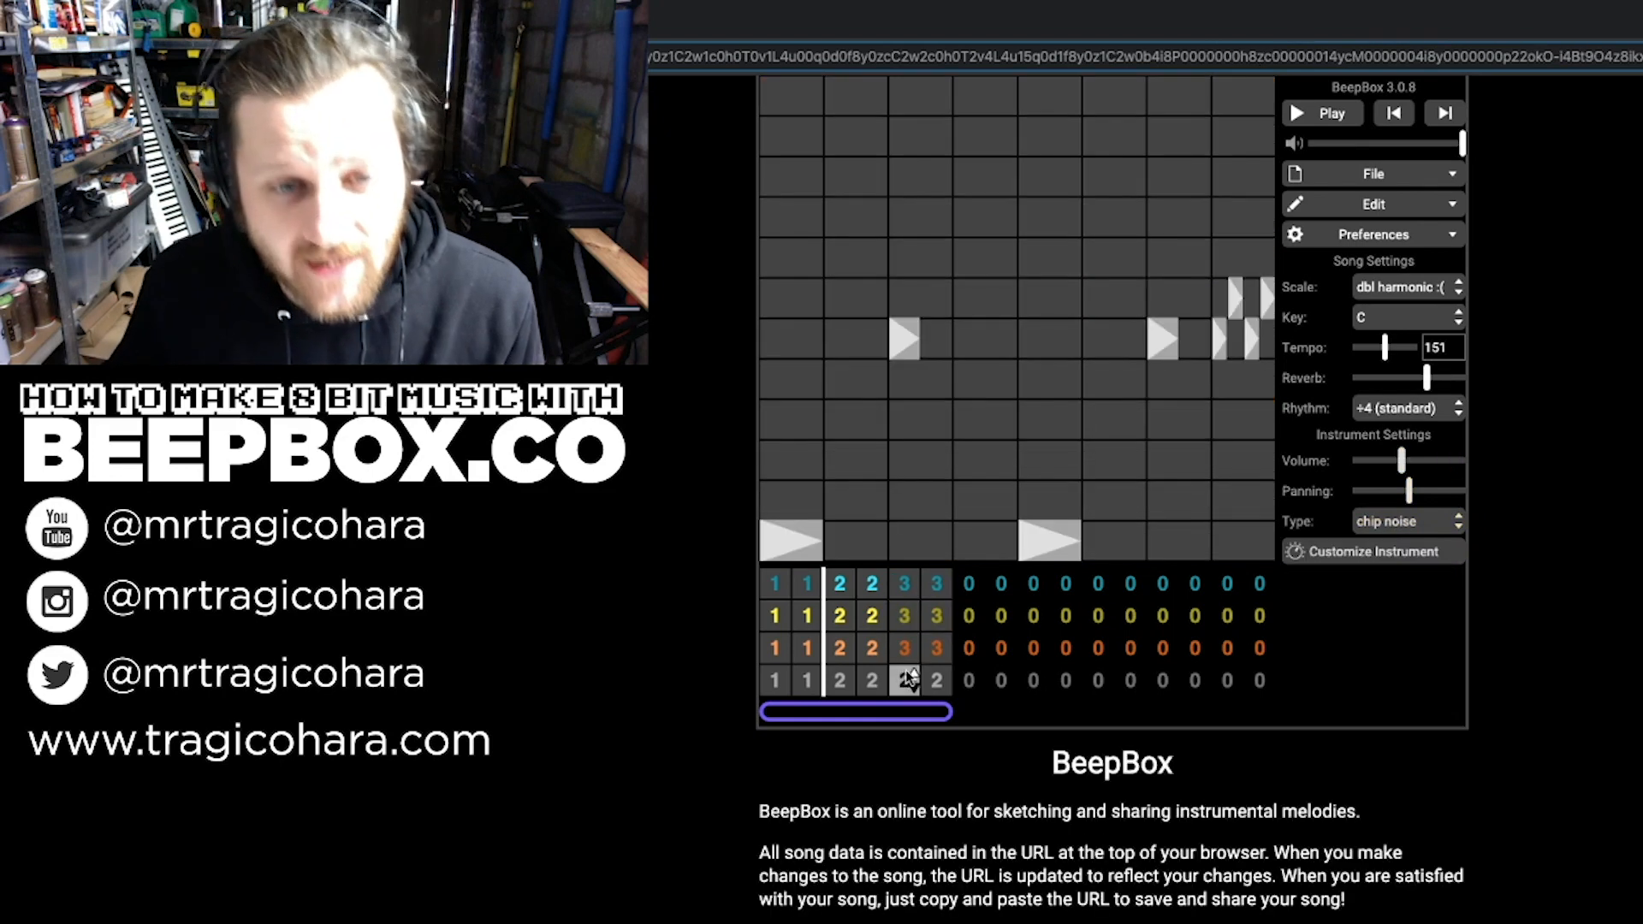
key(3)
click(938, 680)
key(3)
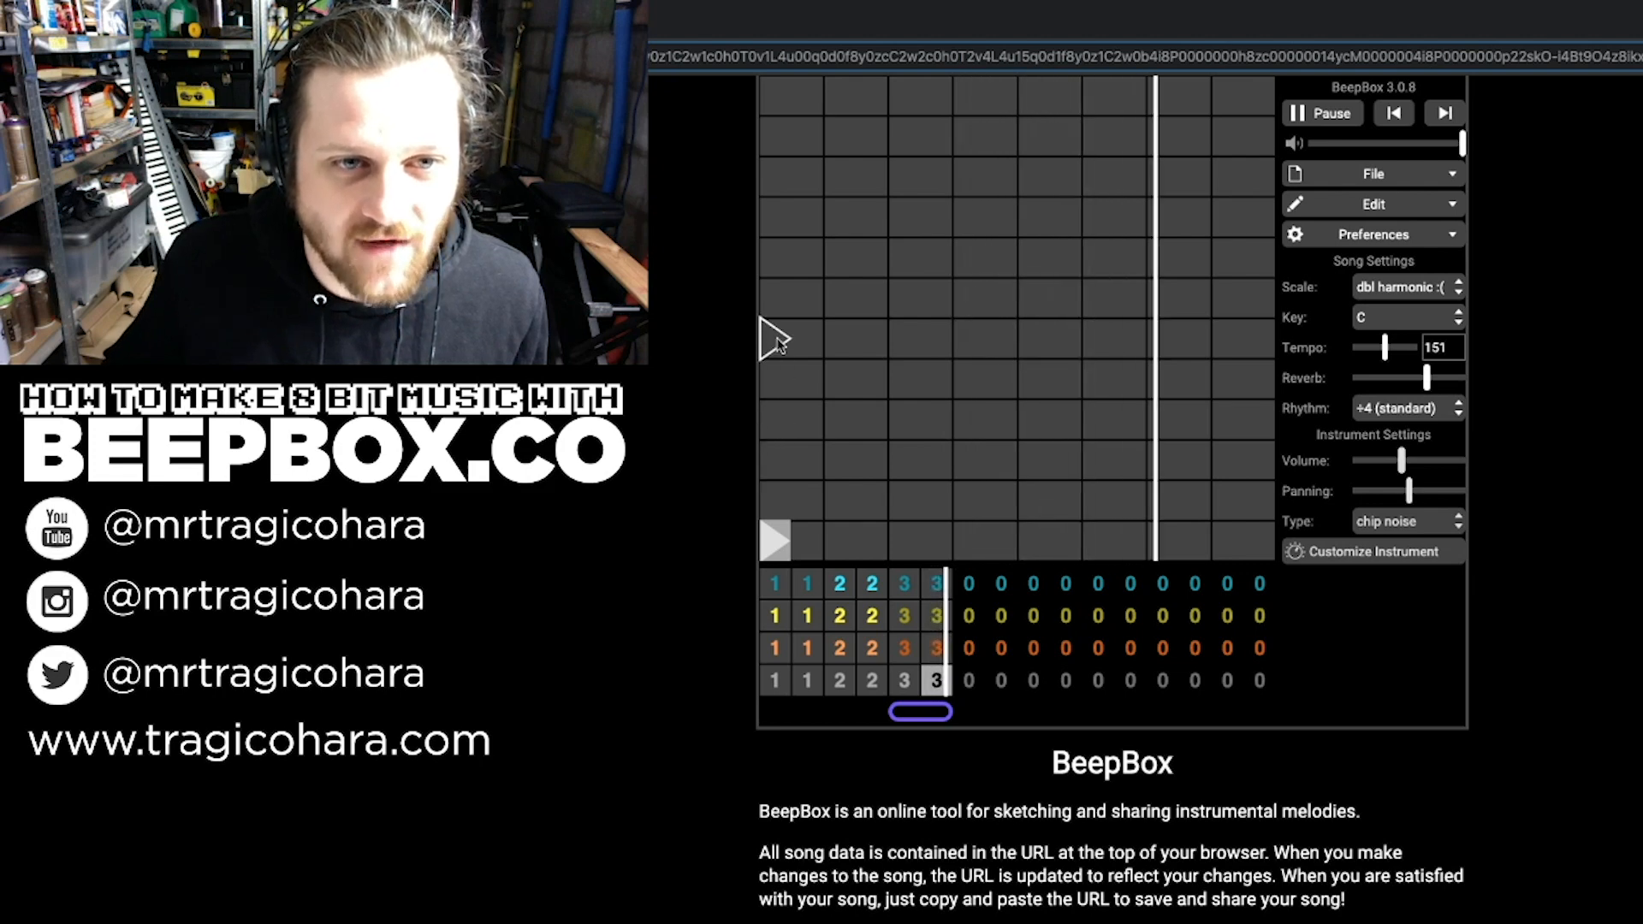
Step: With bars 5 and 6 looping, place one-beat lowest-row drum hits on beats 1 and 5 and a half-beat sixth-row hit on beat 3 in pattern 3
click(906, 343)
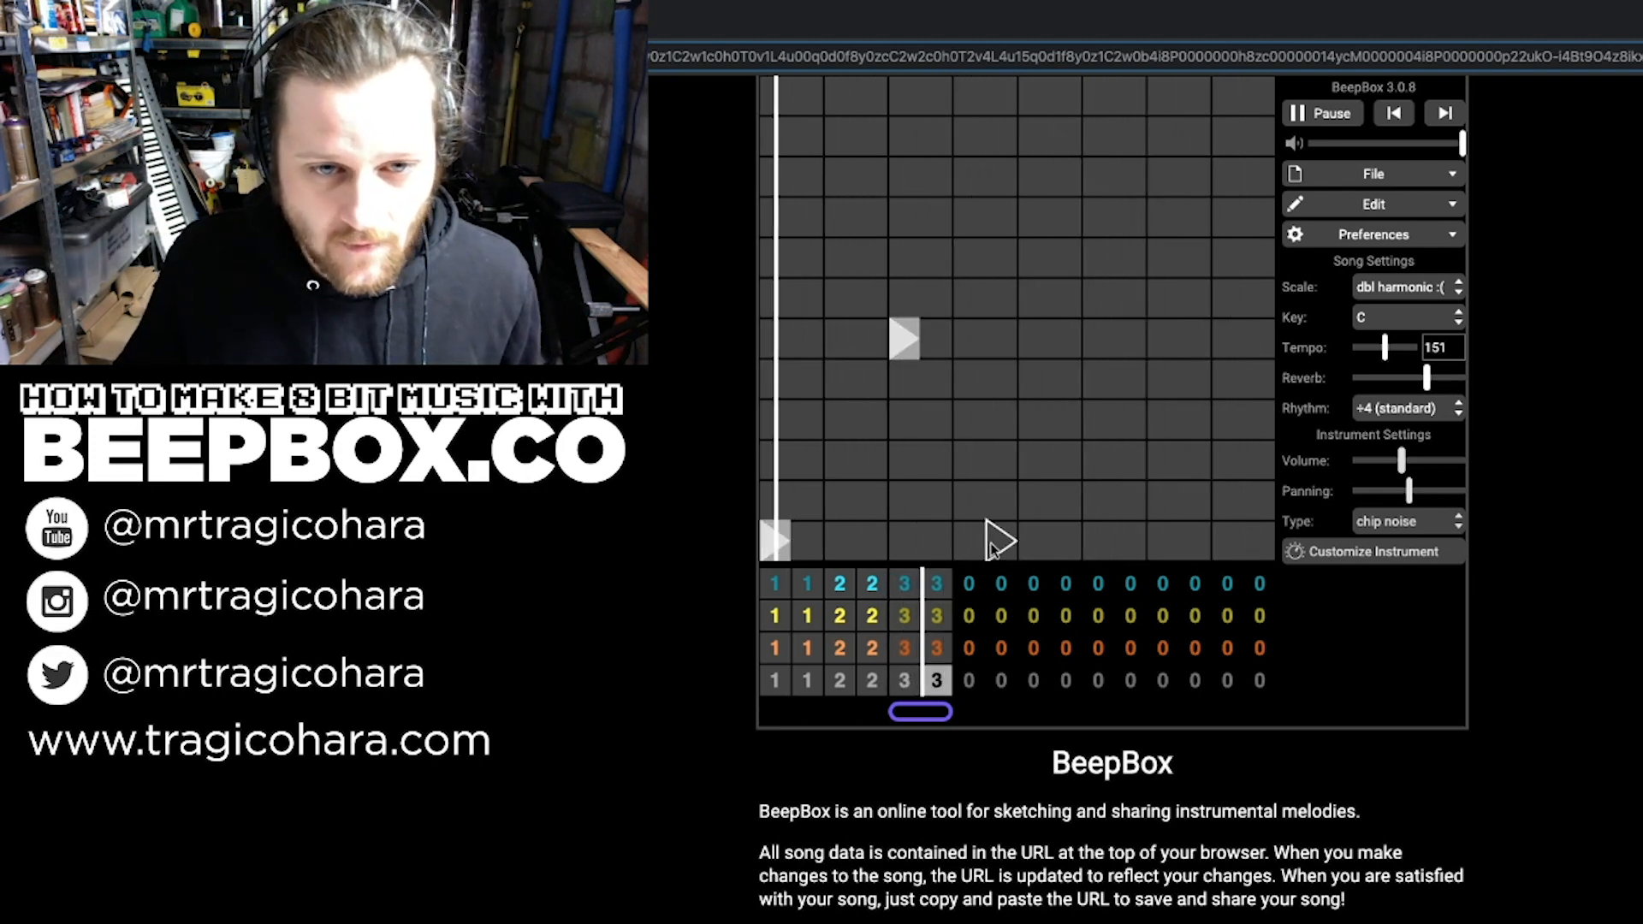
click(1031, 540)
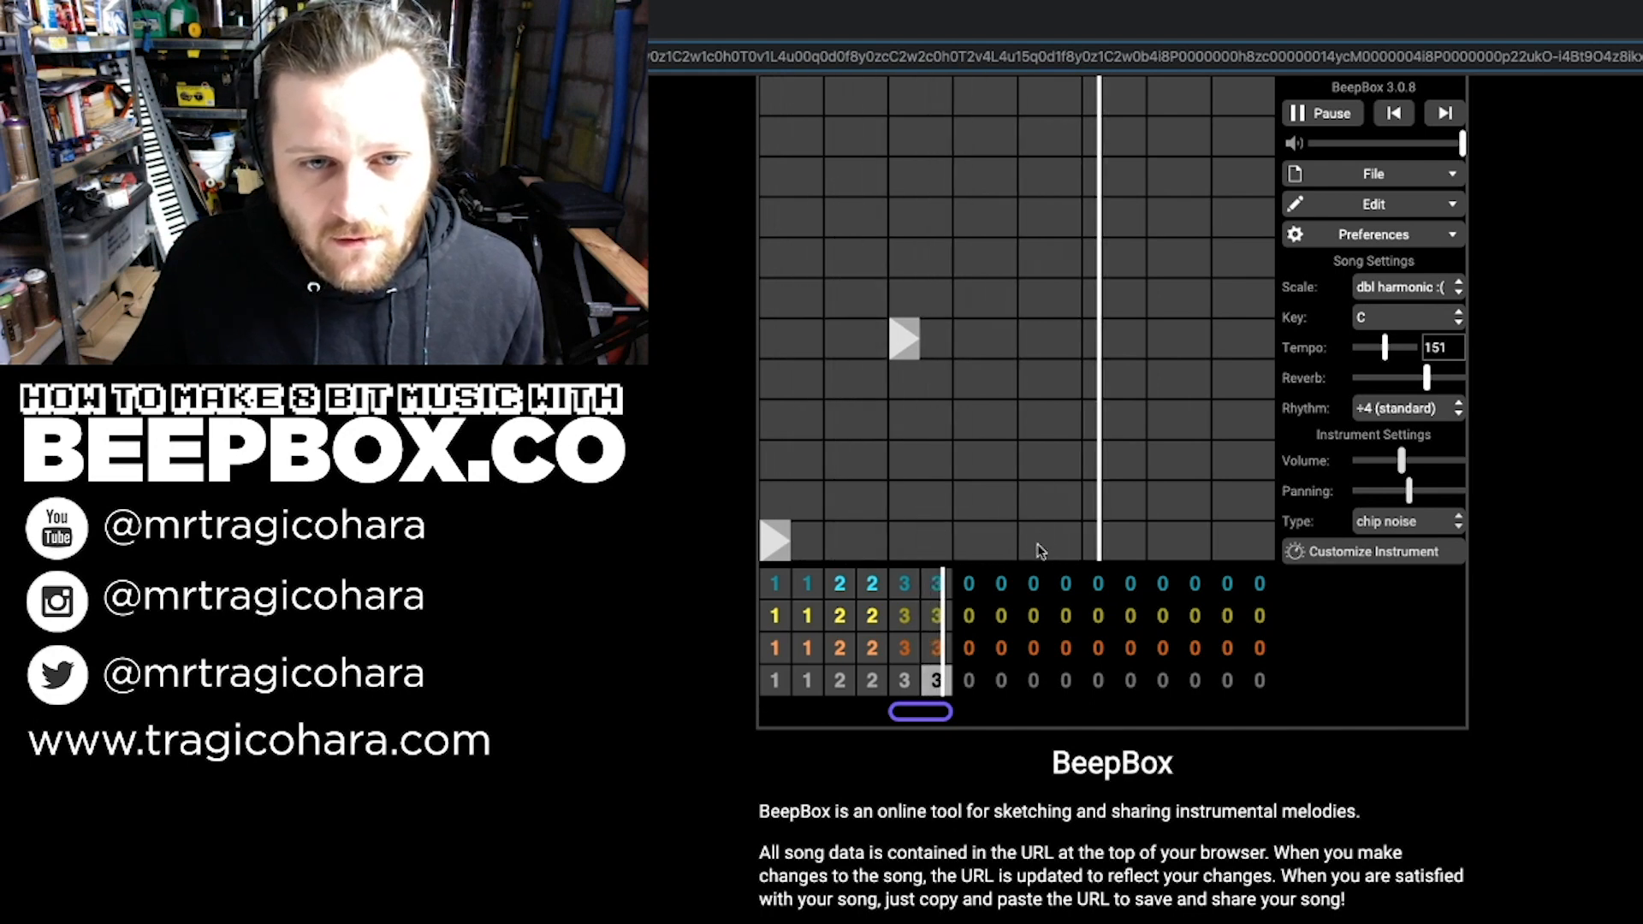
click(804, 539)
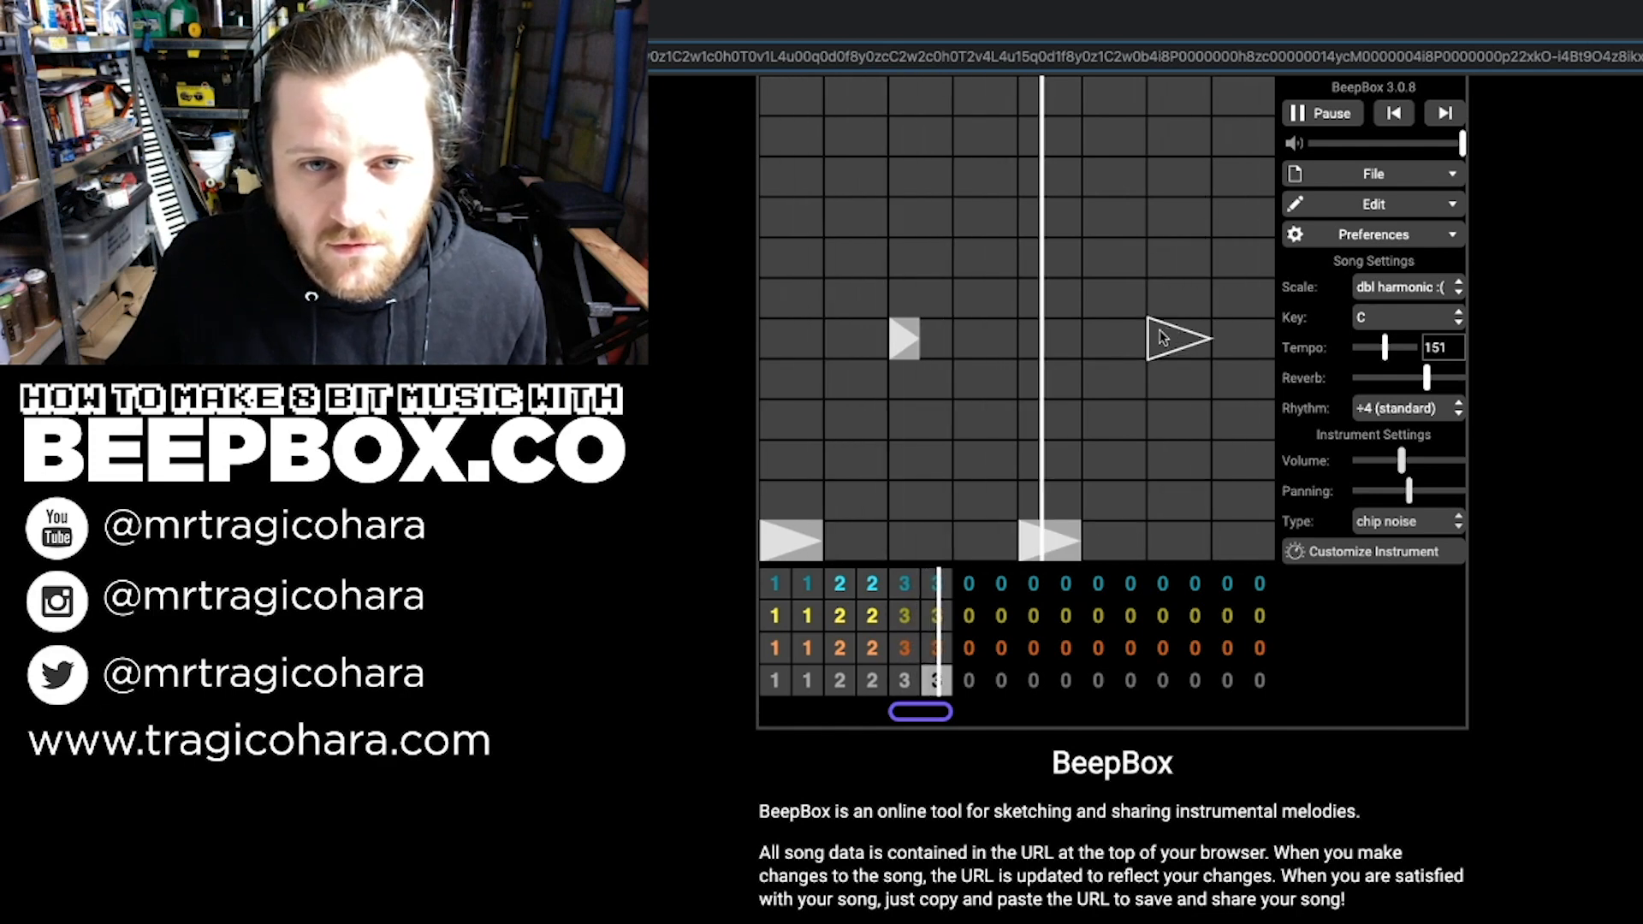
Step: Add half-beat sixth-row drum hits on beat 7 and the second half of beat 4, plus a half-beat lowest-row hit starting beat 4
click(1158, 332)
drag(1179, 332, 1170, 334)
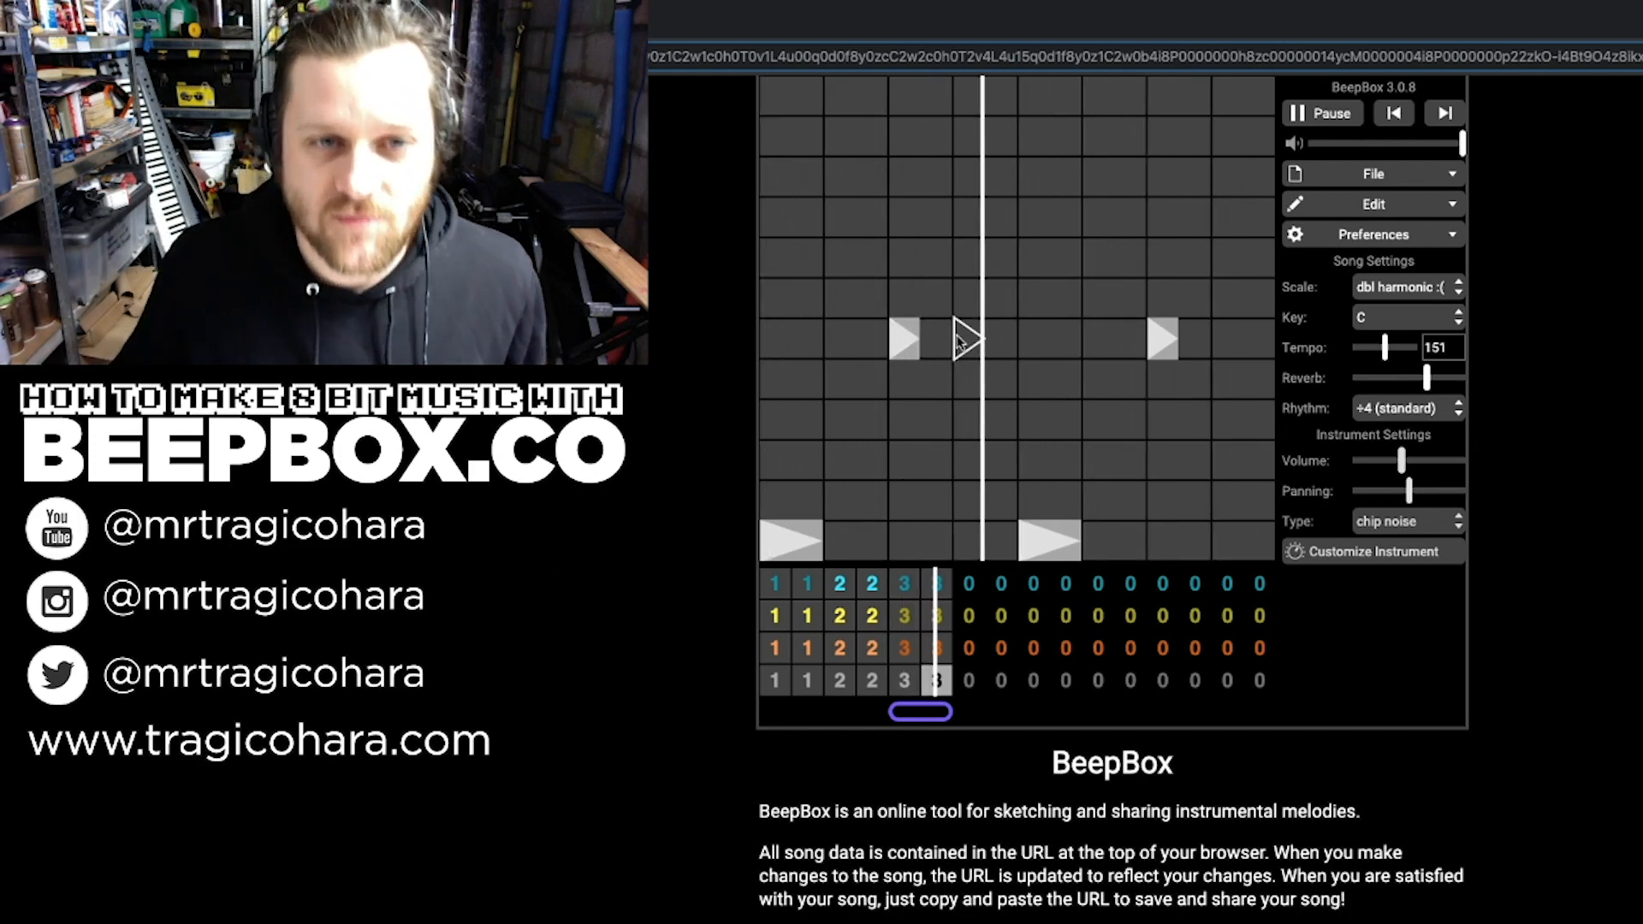
click(999, 338)
click(964, 540)
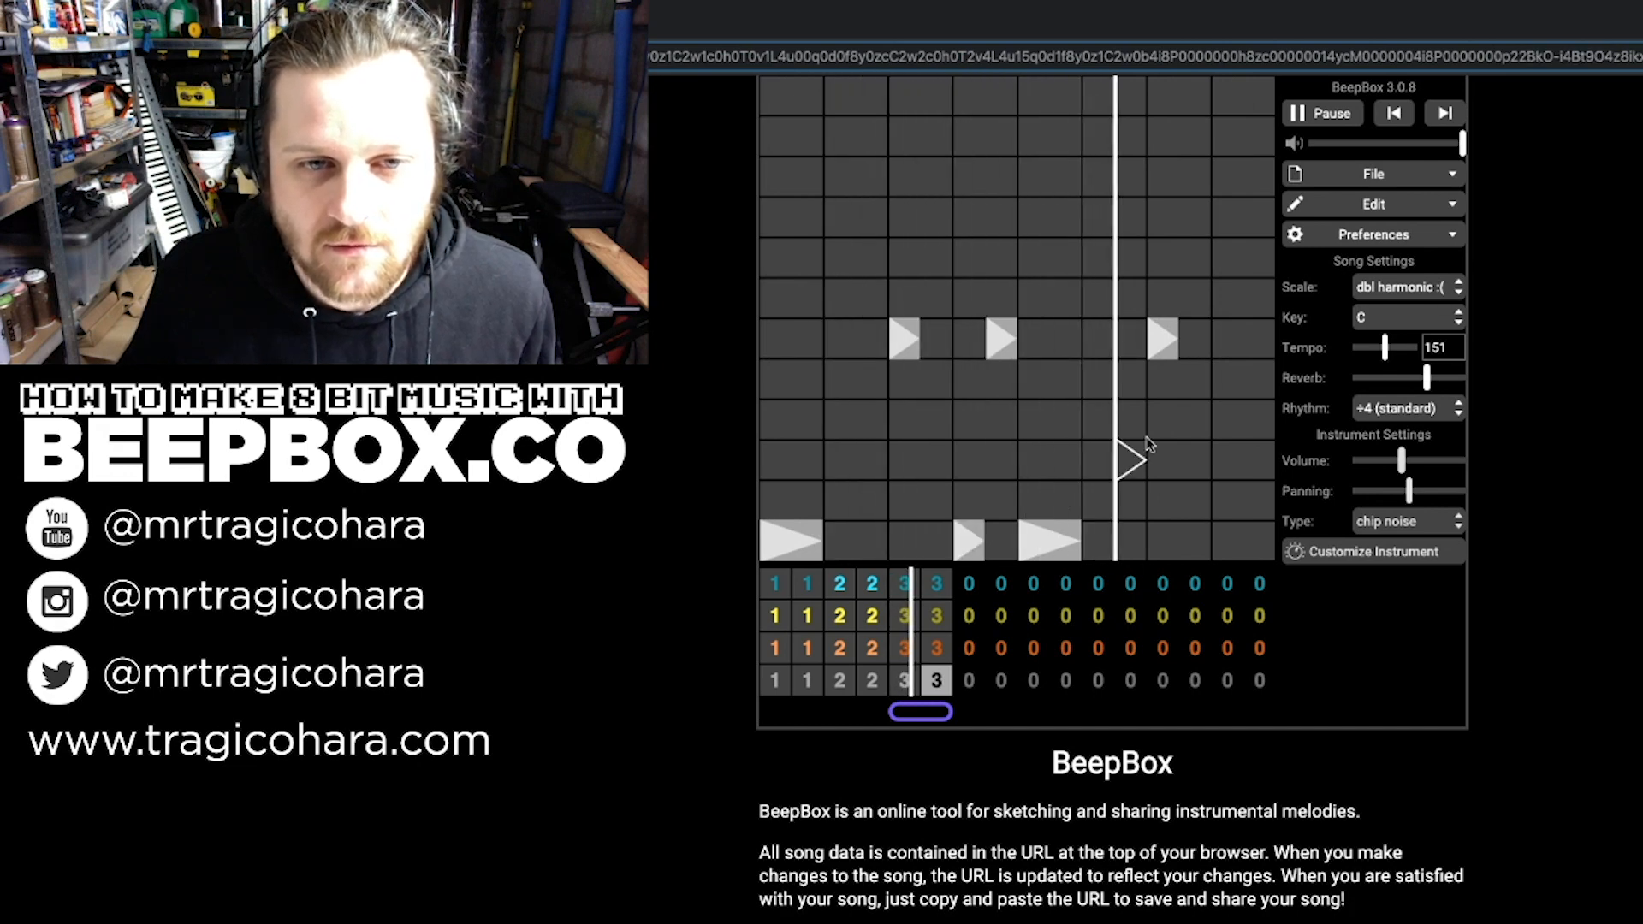
Step: Place half-beat drum hits on beat 8 of pattern 3: lowest row on its first half, sixth row on its second half
click(1249, 338)
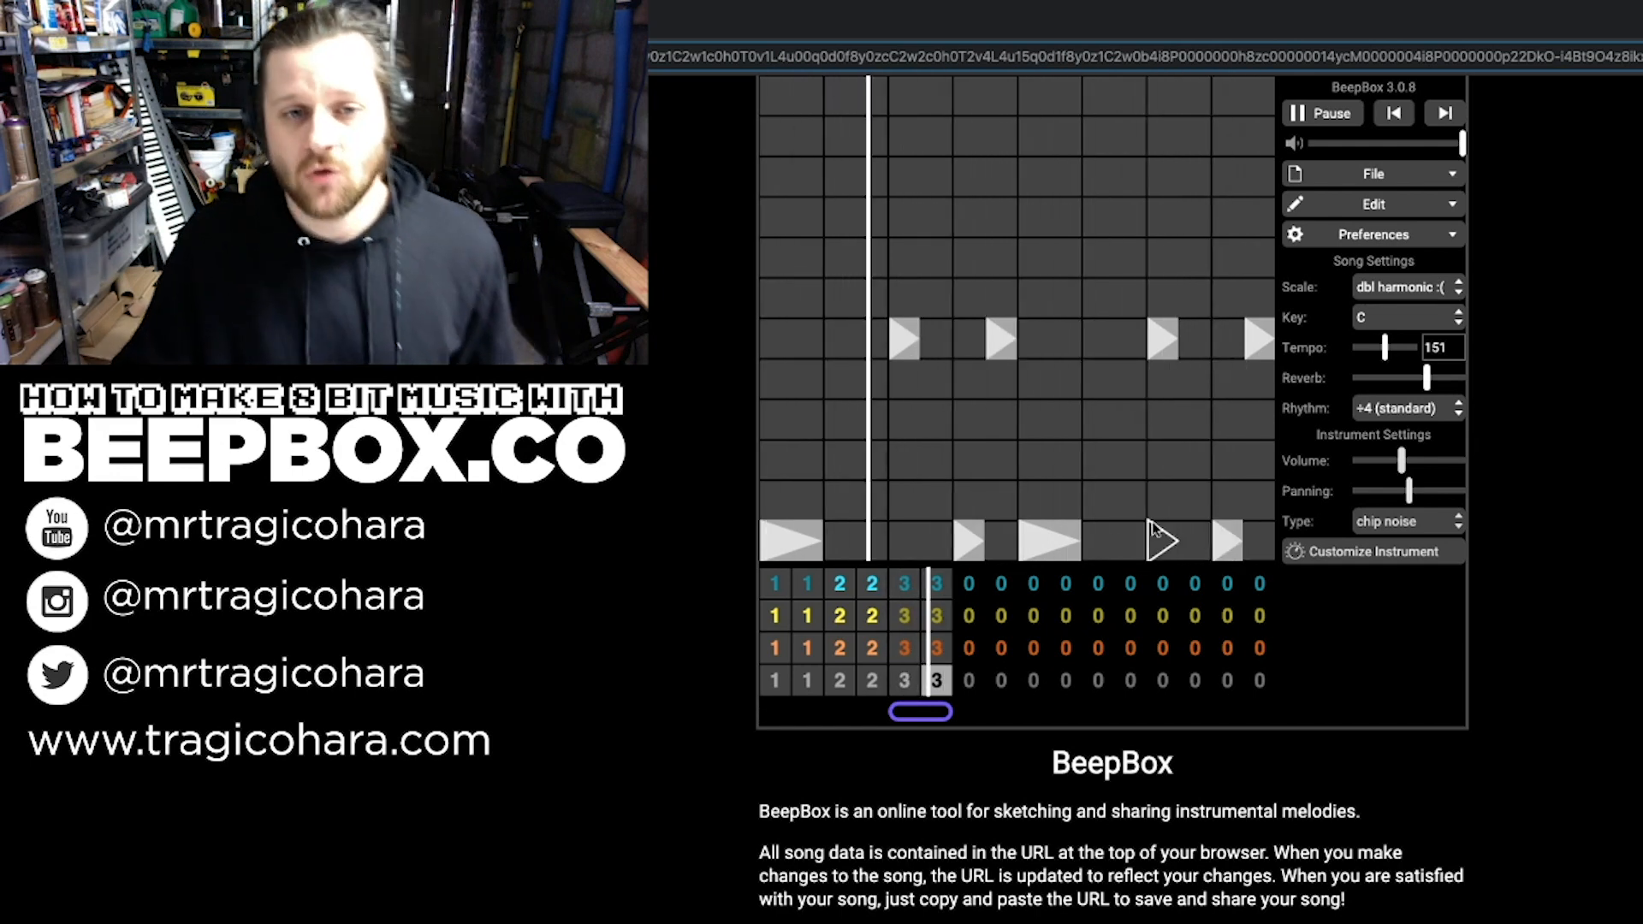
Step: In the orange channel's pattern 3, place a single two-beat note in the lowest row on beats 1–2
click(906, 655)
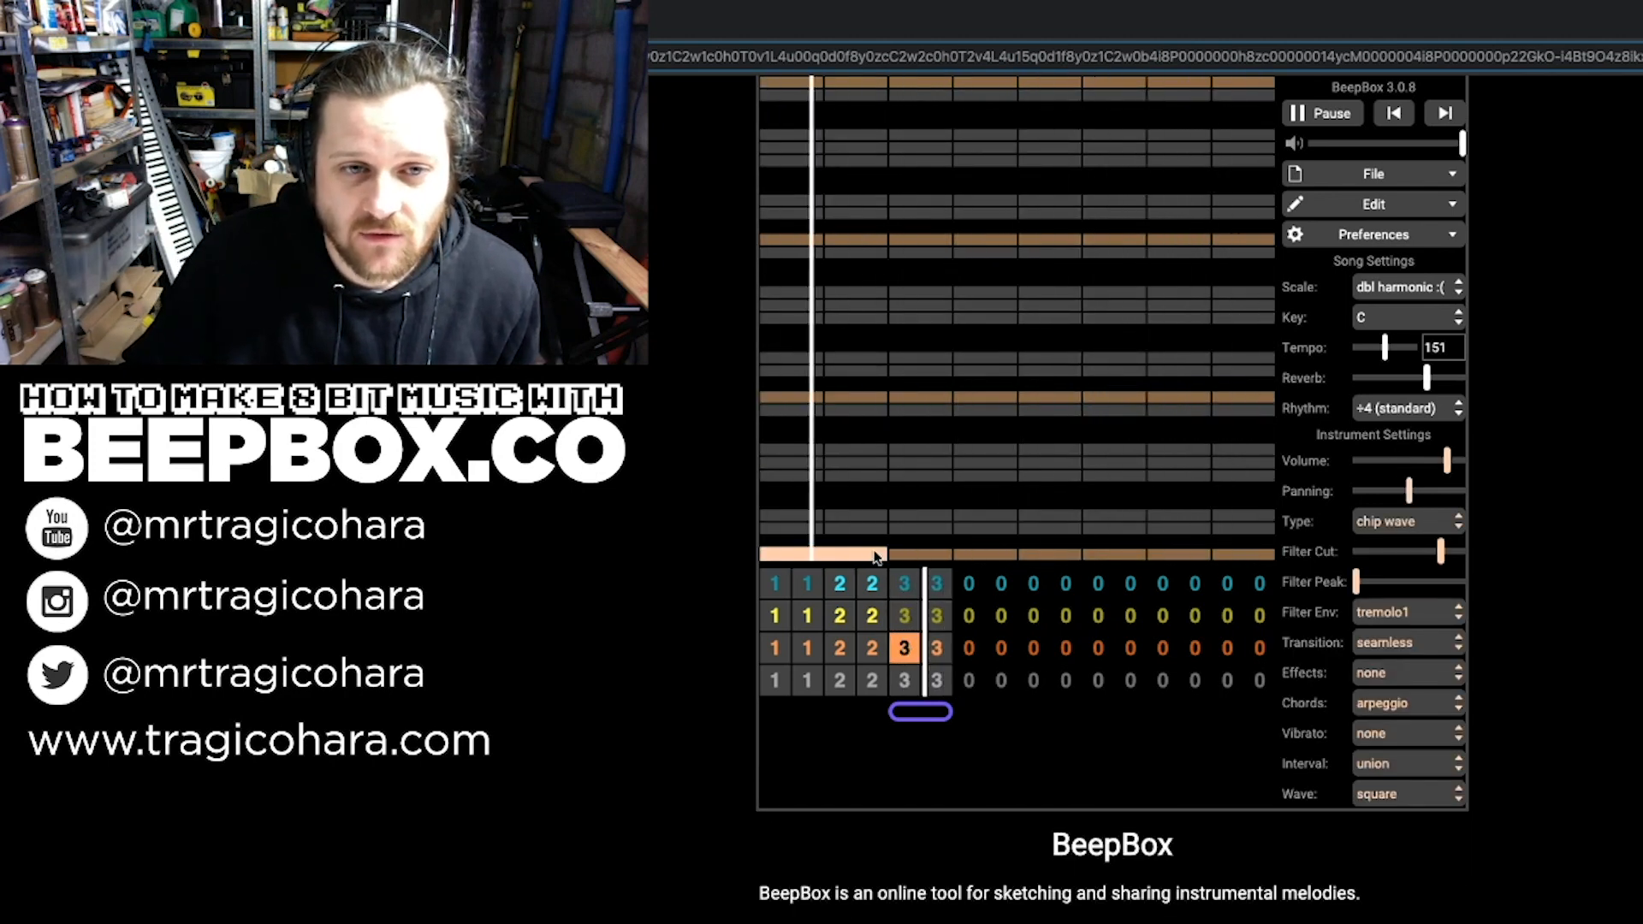
click(787, 554)
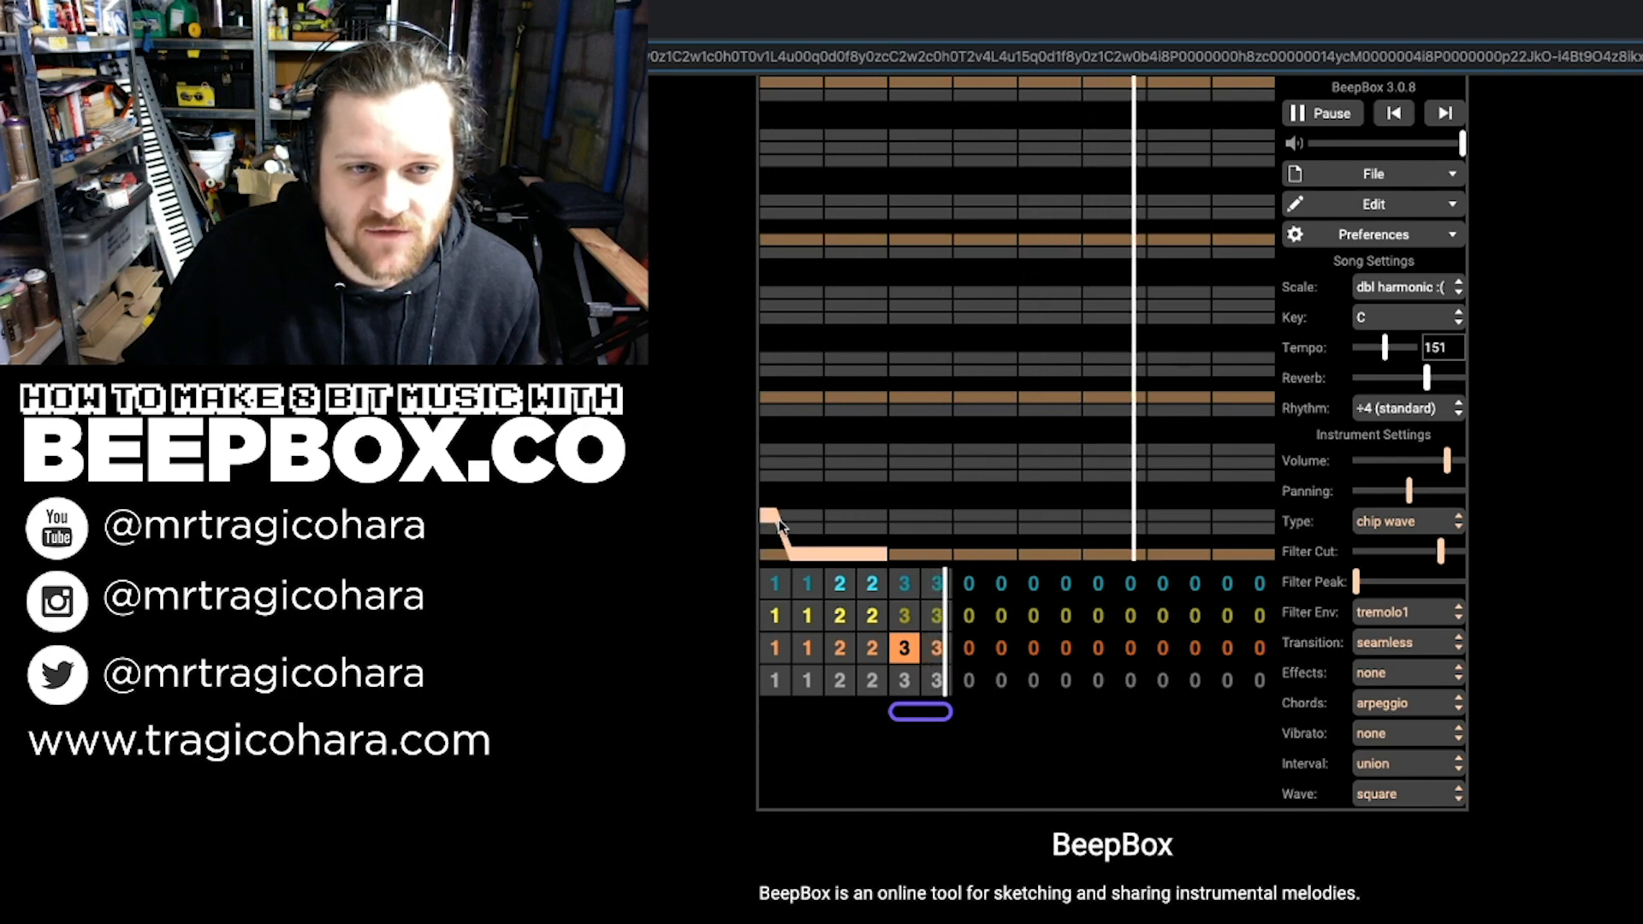
click(777, 476)
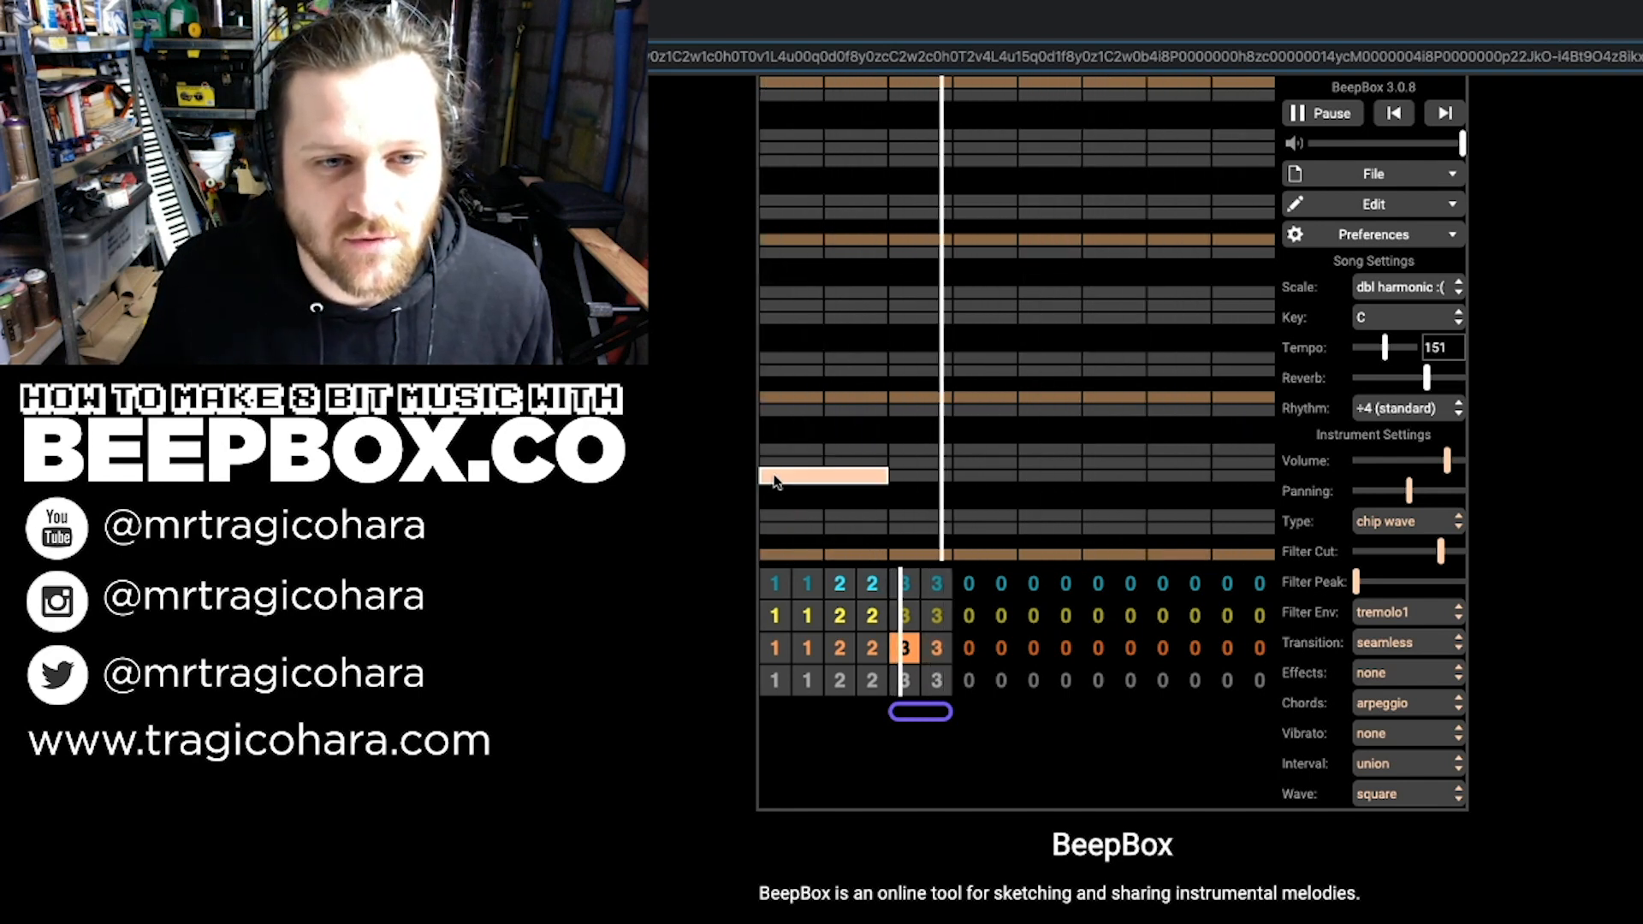
click(780, 556)
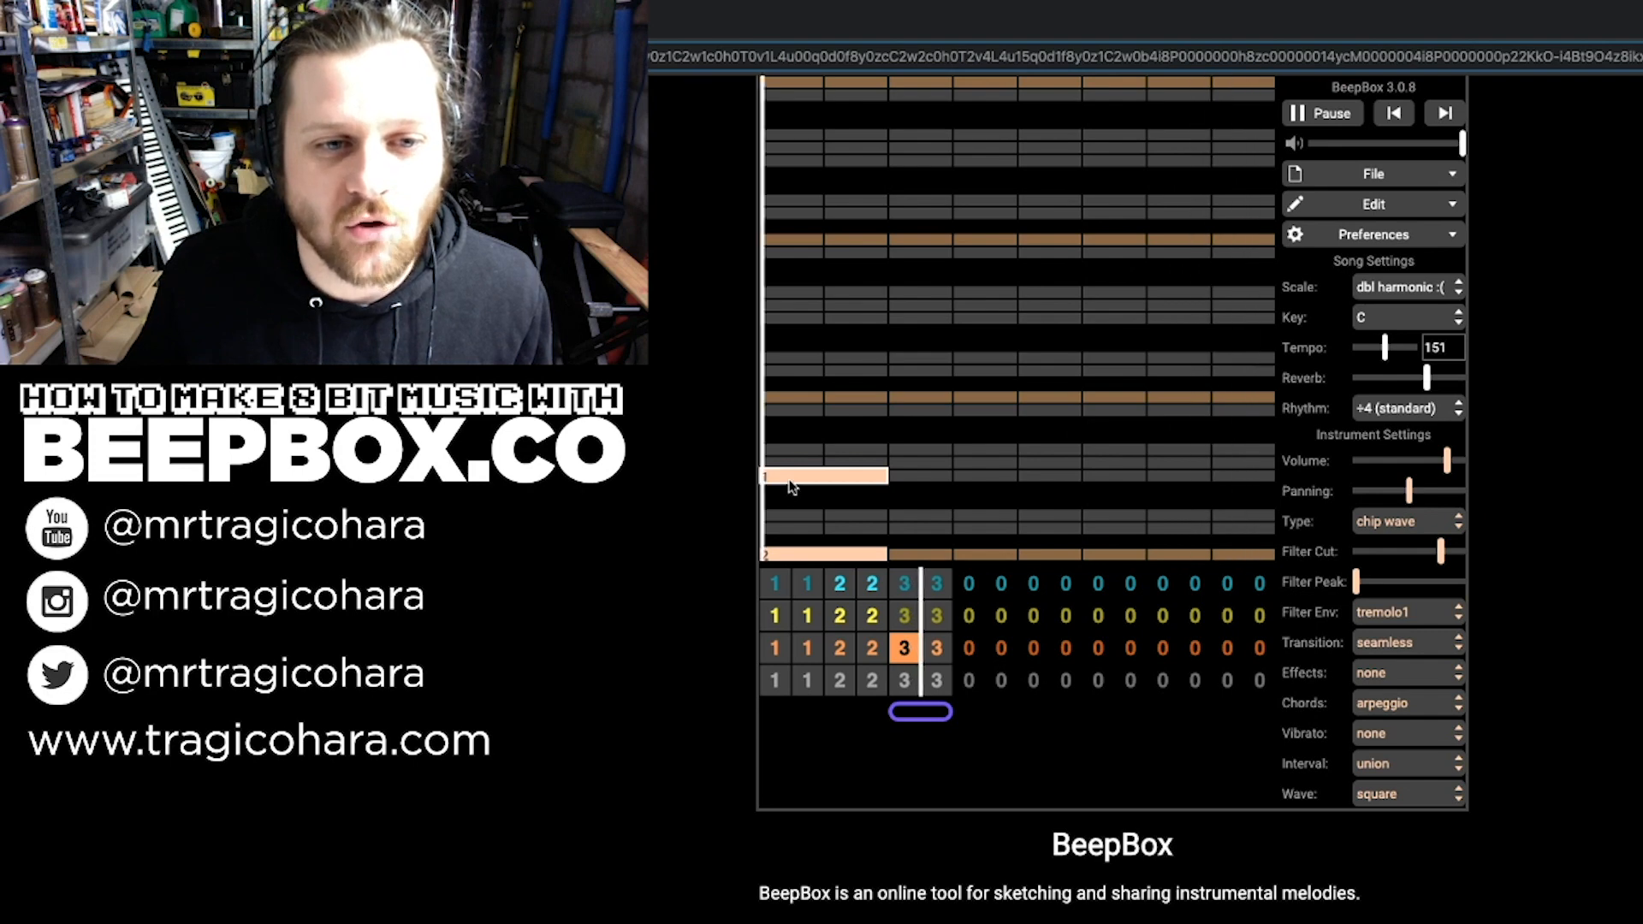
click(791, 477)
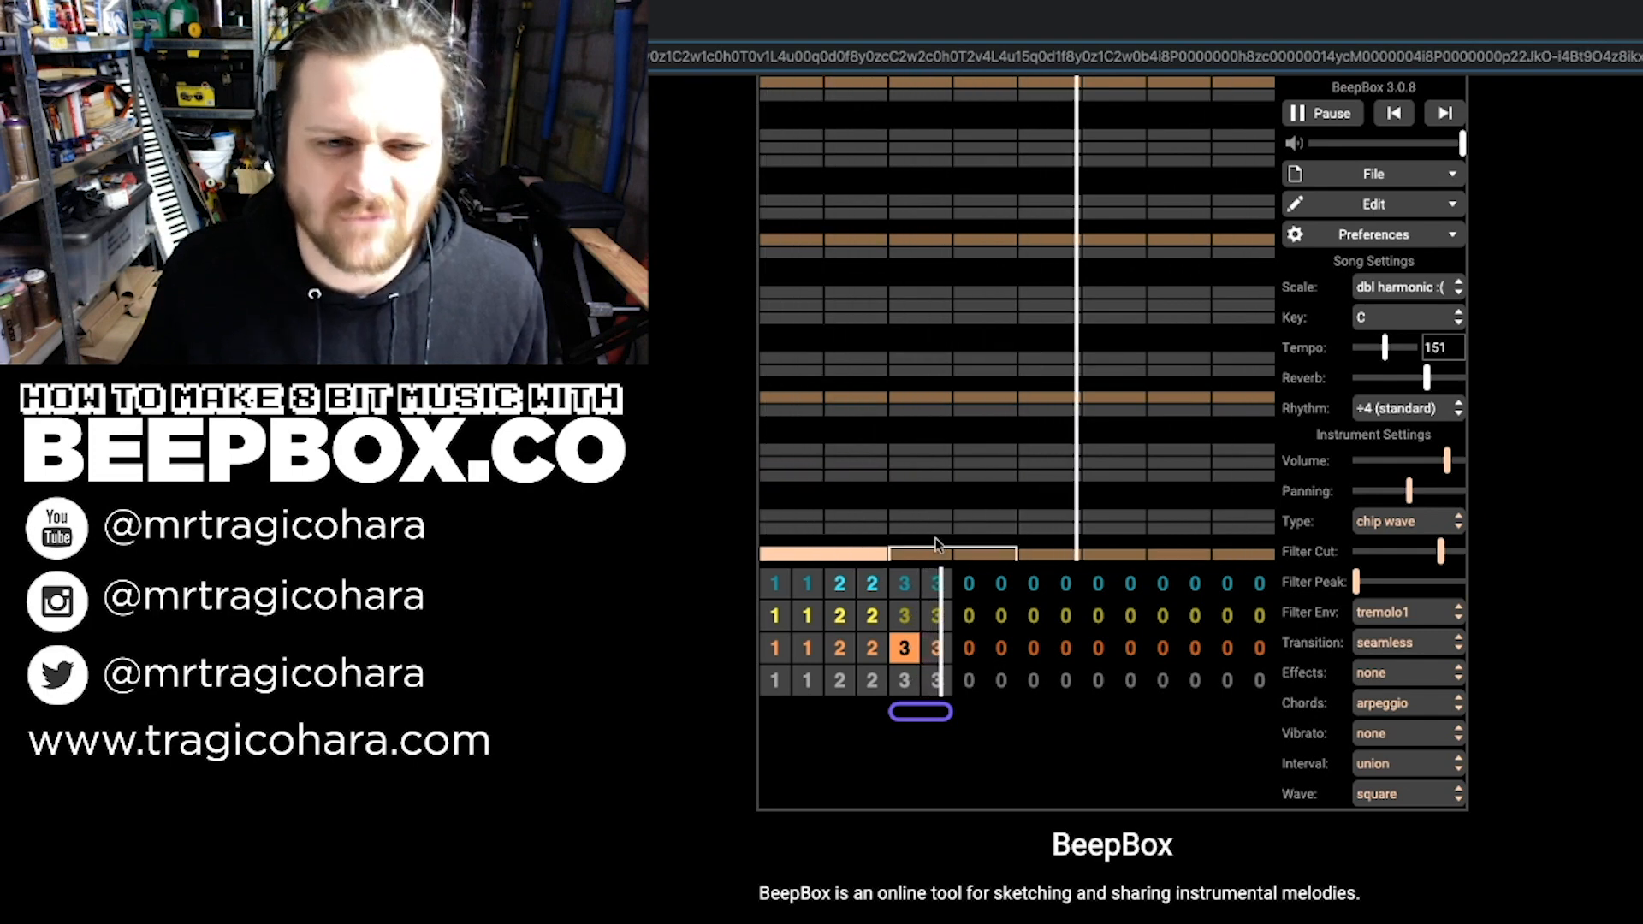
Step: Add ascending two-beat orange notes: third scale row on beats 3–4, fifth row on beats 5–6 and seventh row on beats 7–8
click(925, 516)
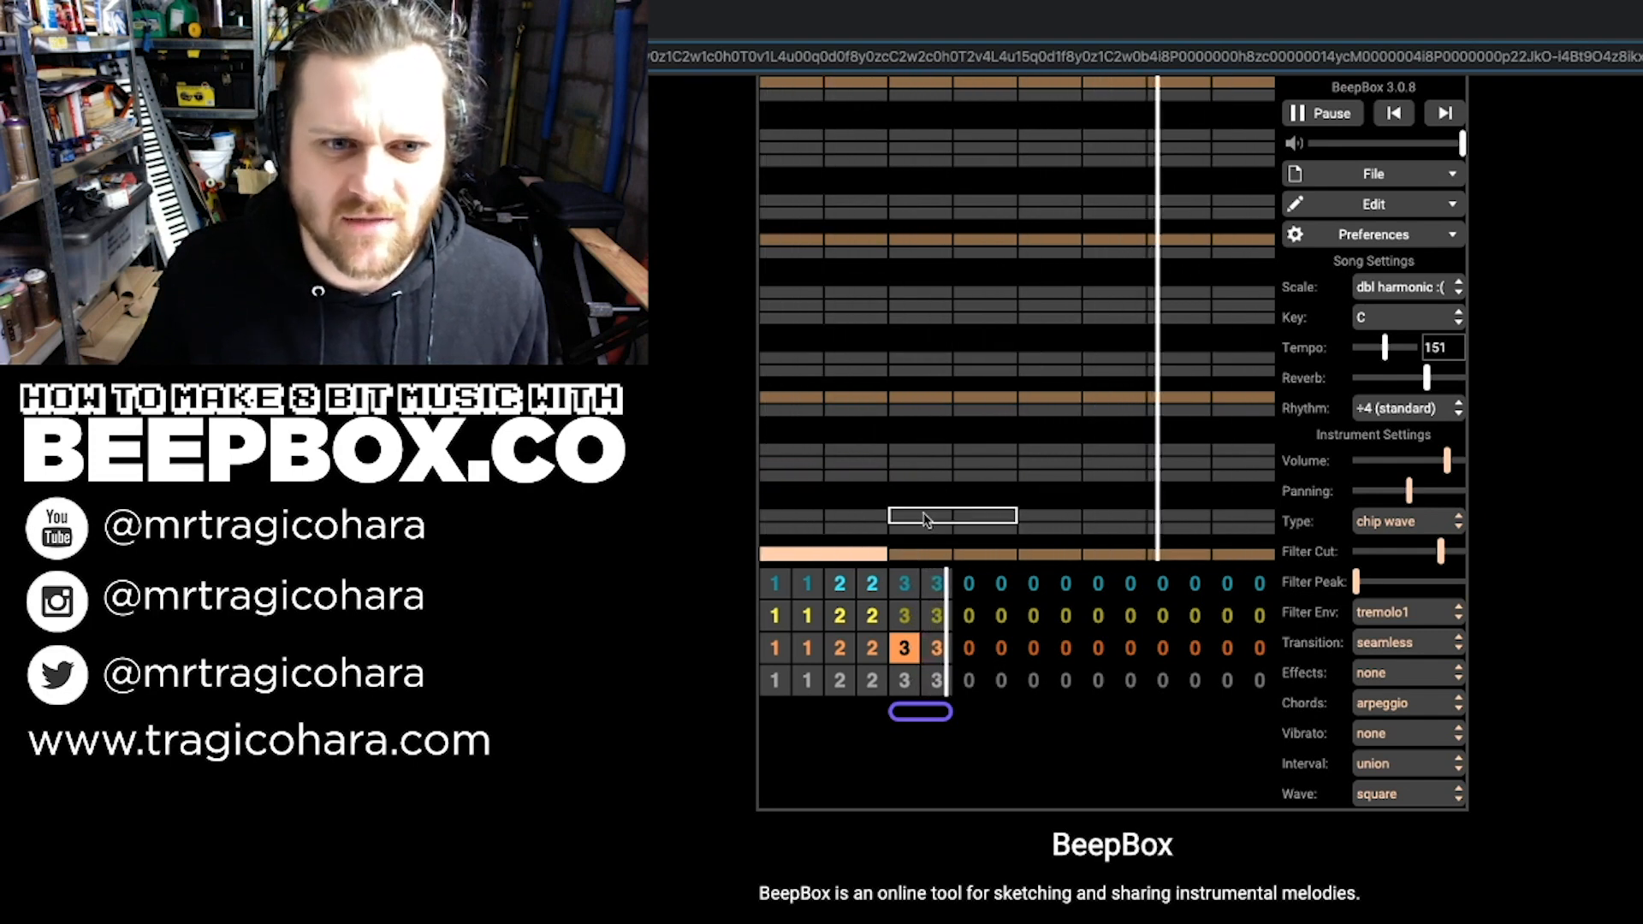
click(1058, 477)
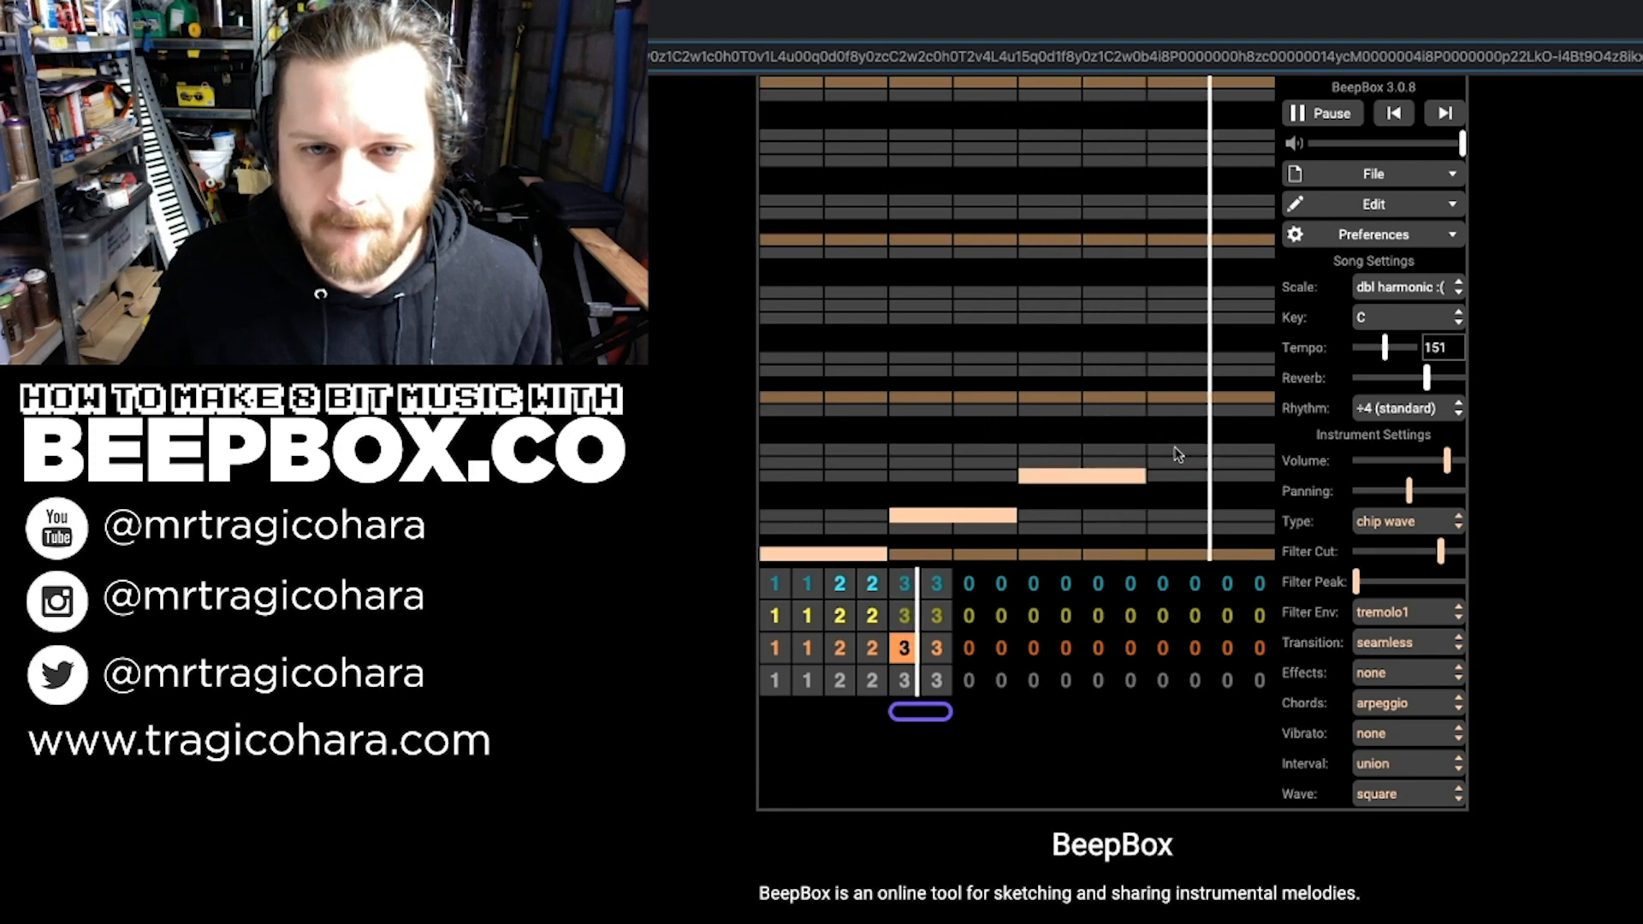
click(1180, 451)
click(1164, 411)
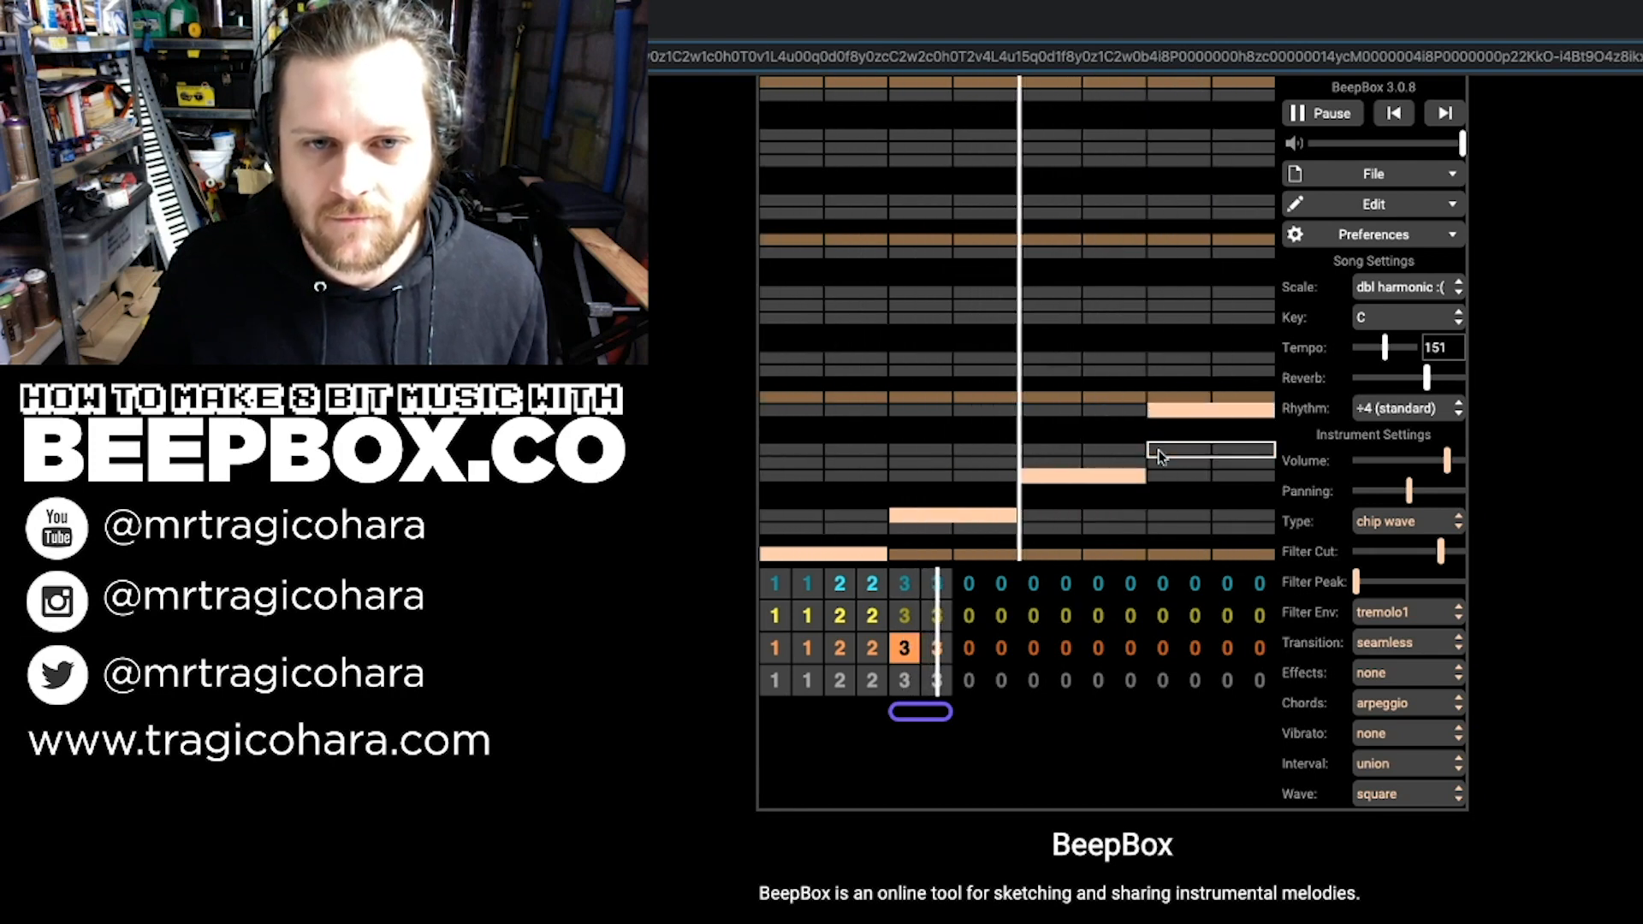
click(1179, 449)
click(1081, 462)
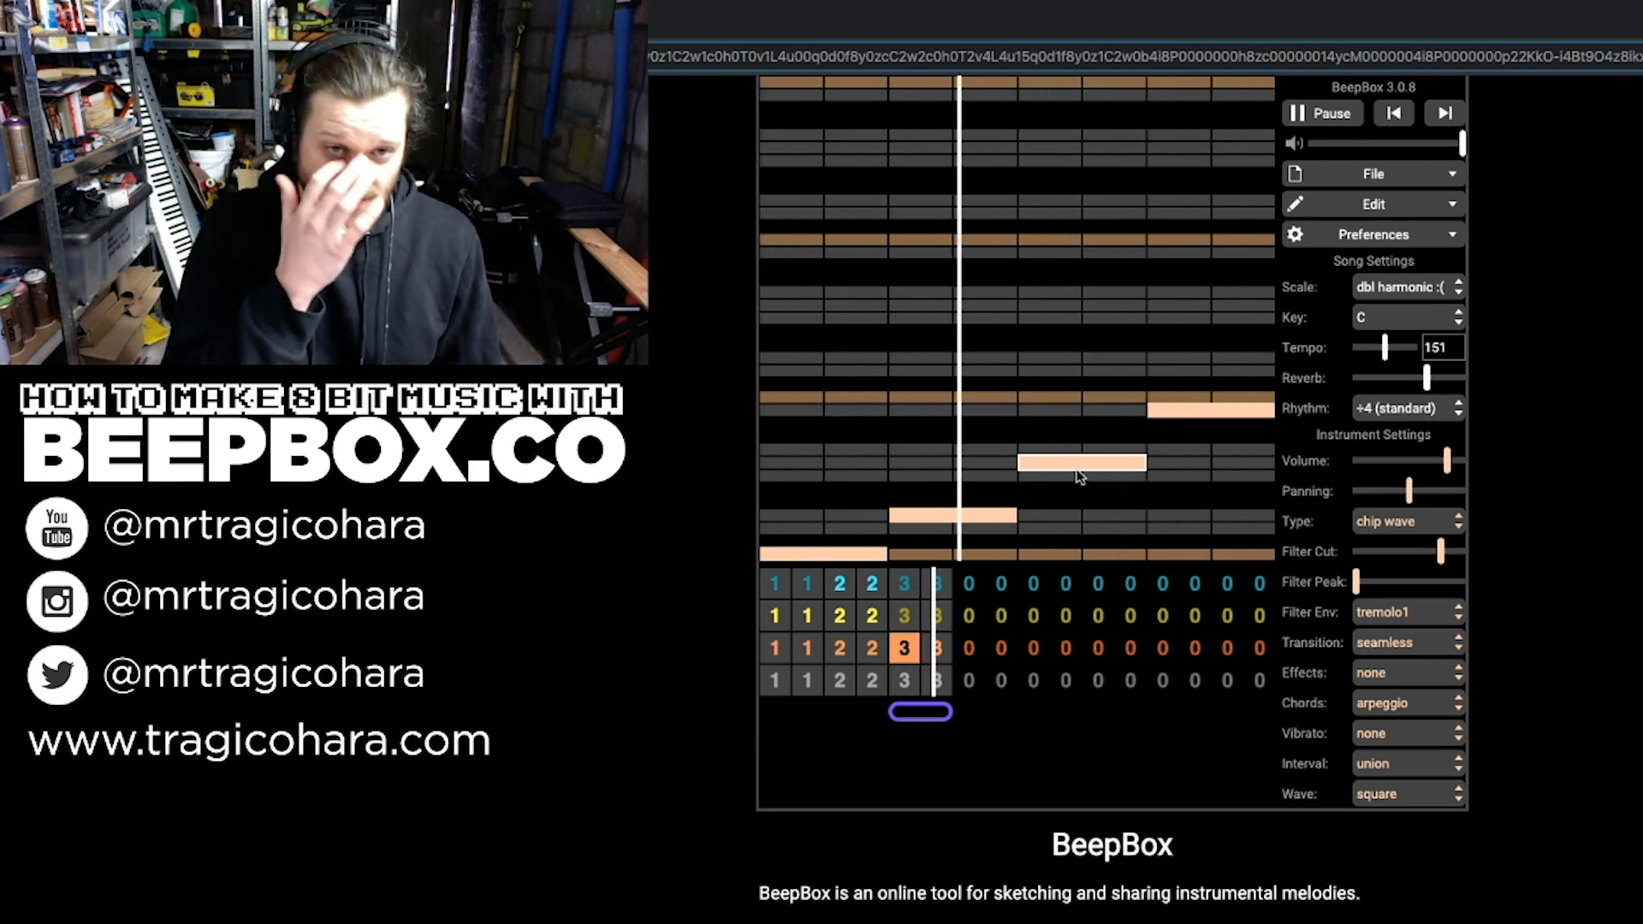
Step: In the yellow channel's pattern 3, stack a three-note chord on beats 1–4 and customize the triangle-wave instrument, keeping its chords on arpeggio
click(905, 615)
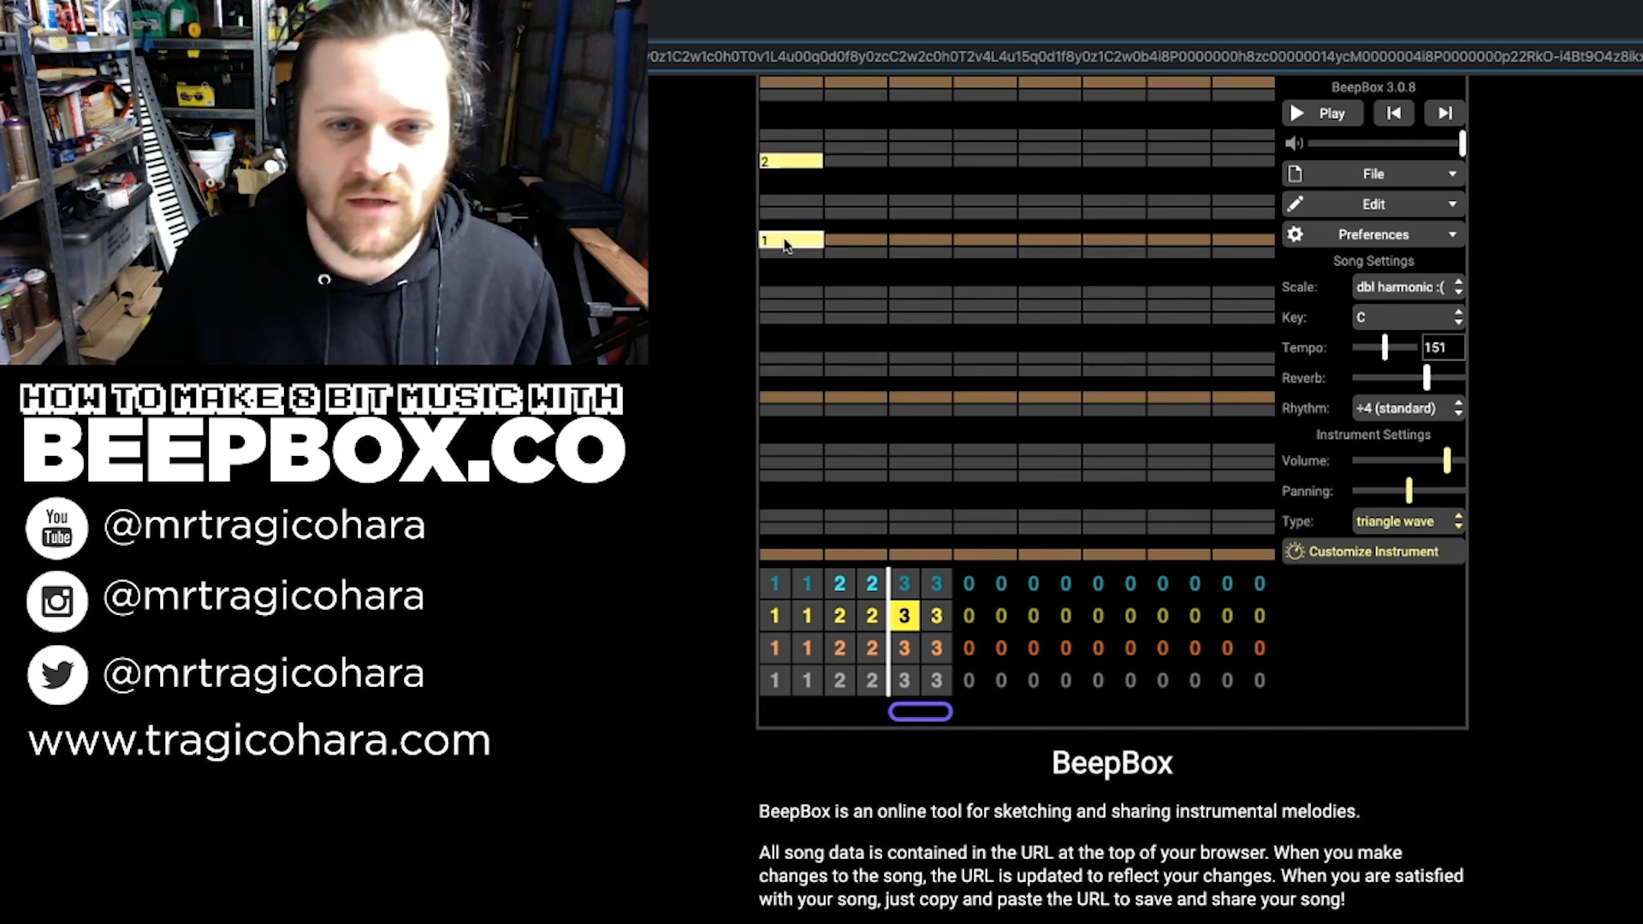
click(1440, 526)
click(1440, 523)
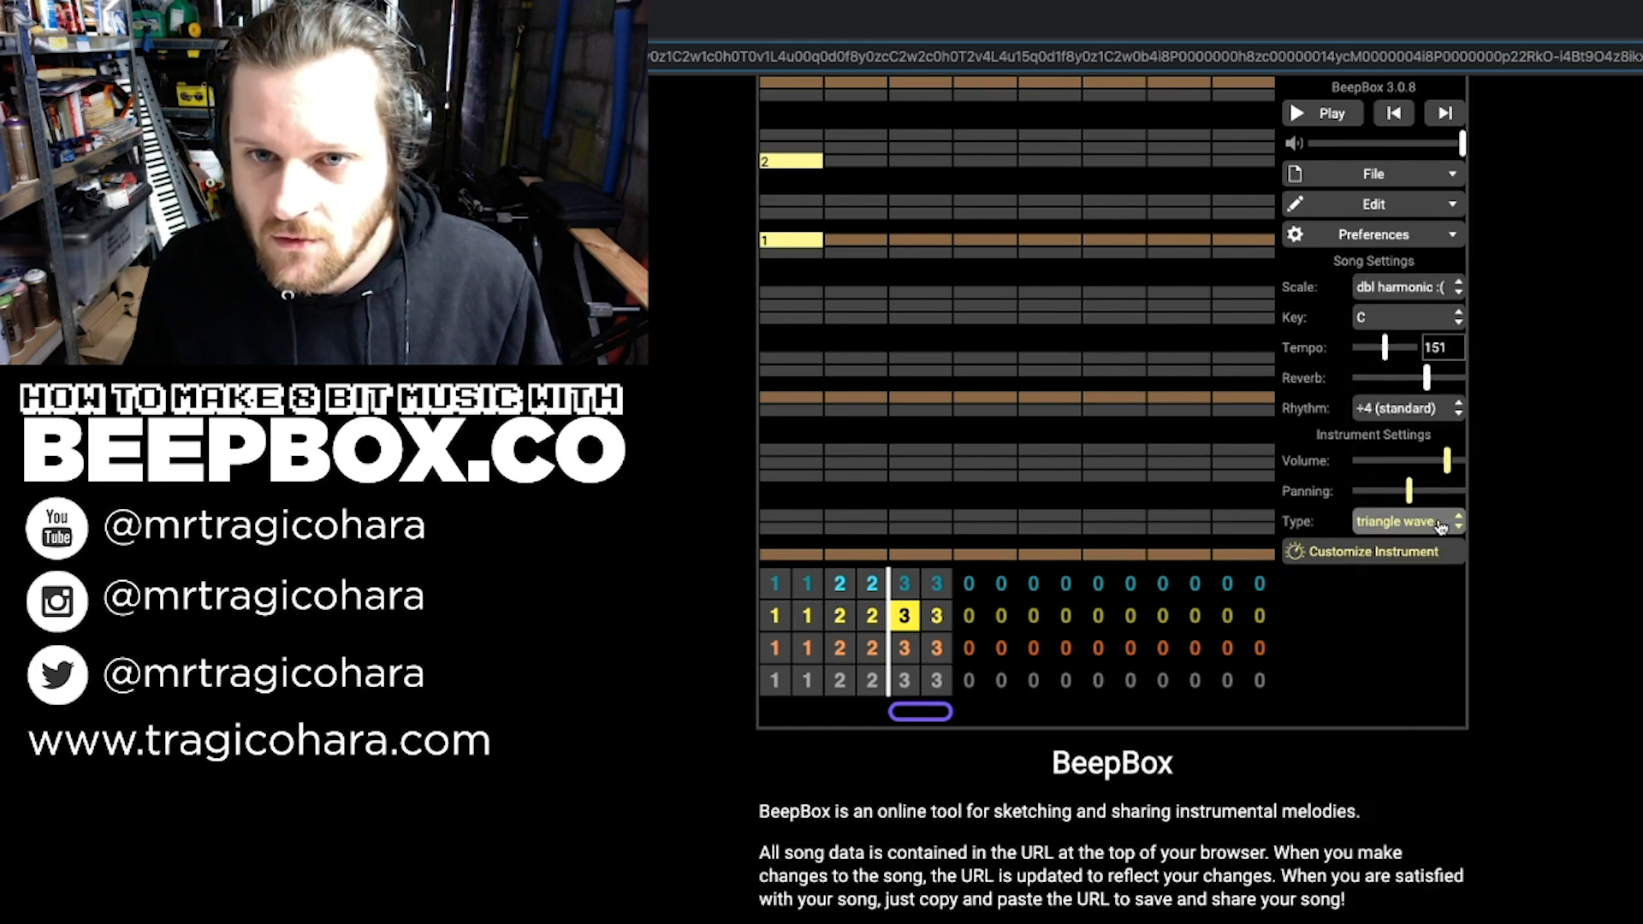
click(1399, 556)
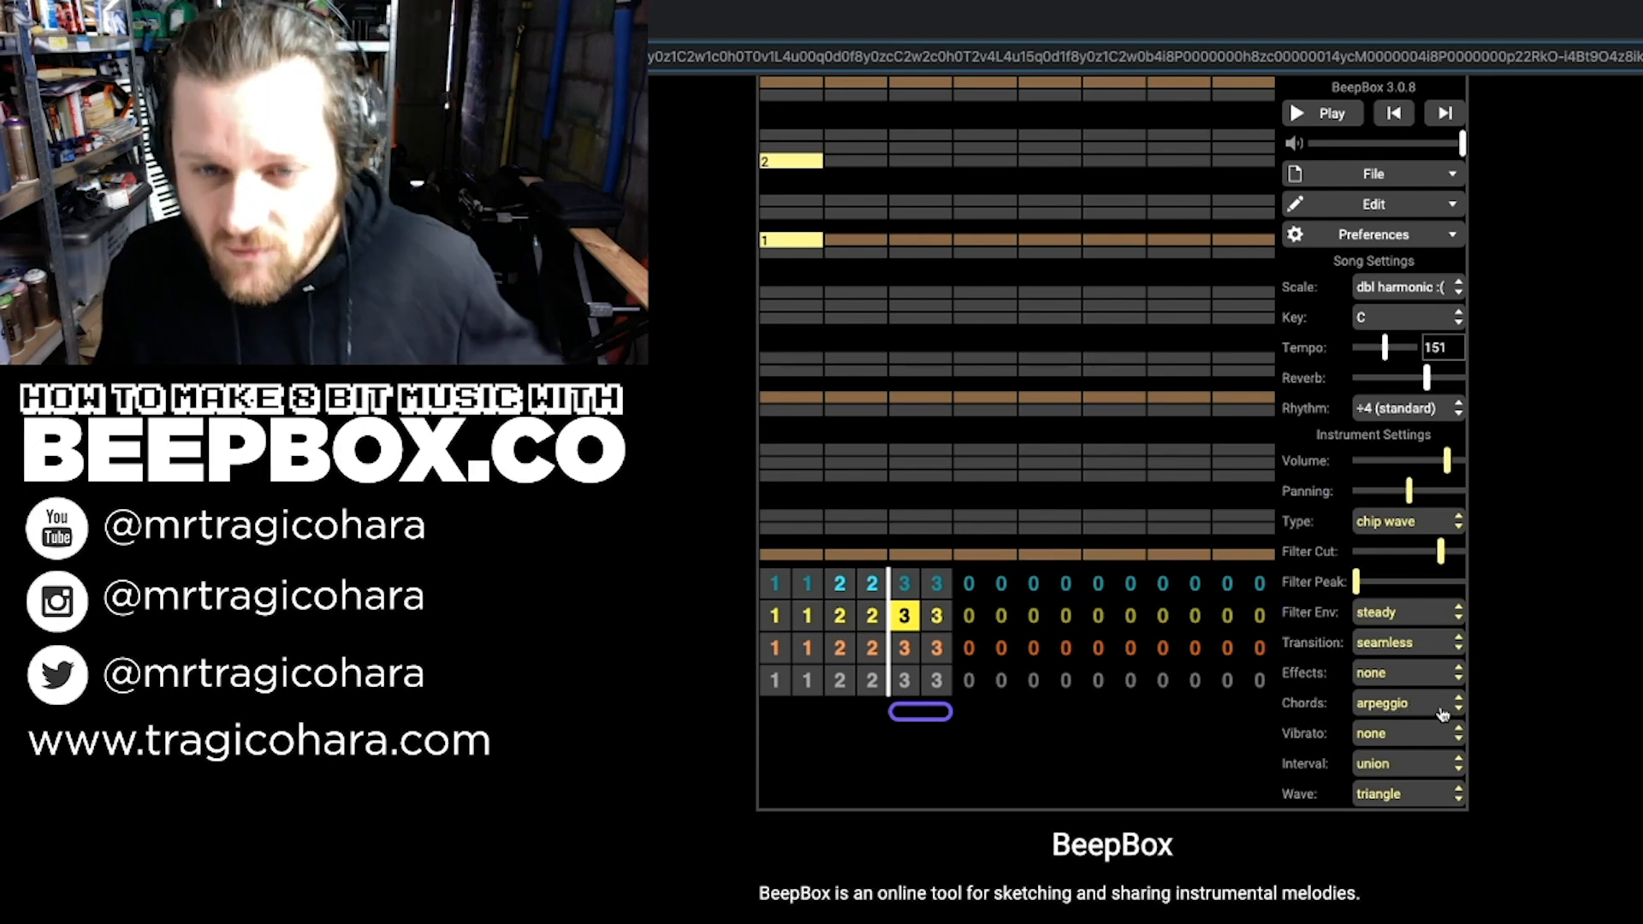
click(1388, 705)
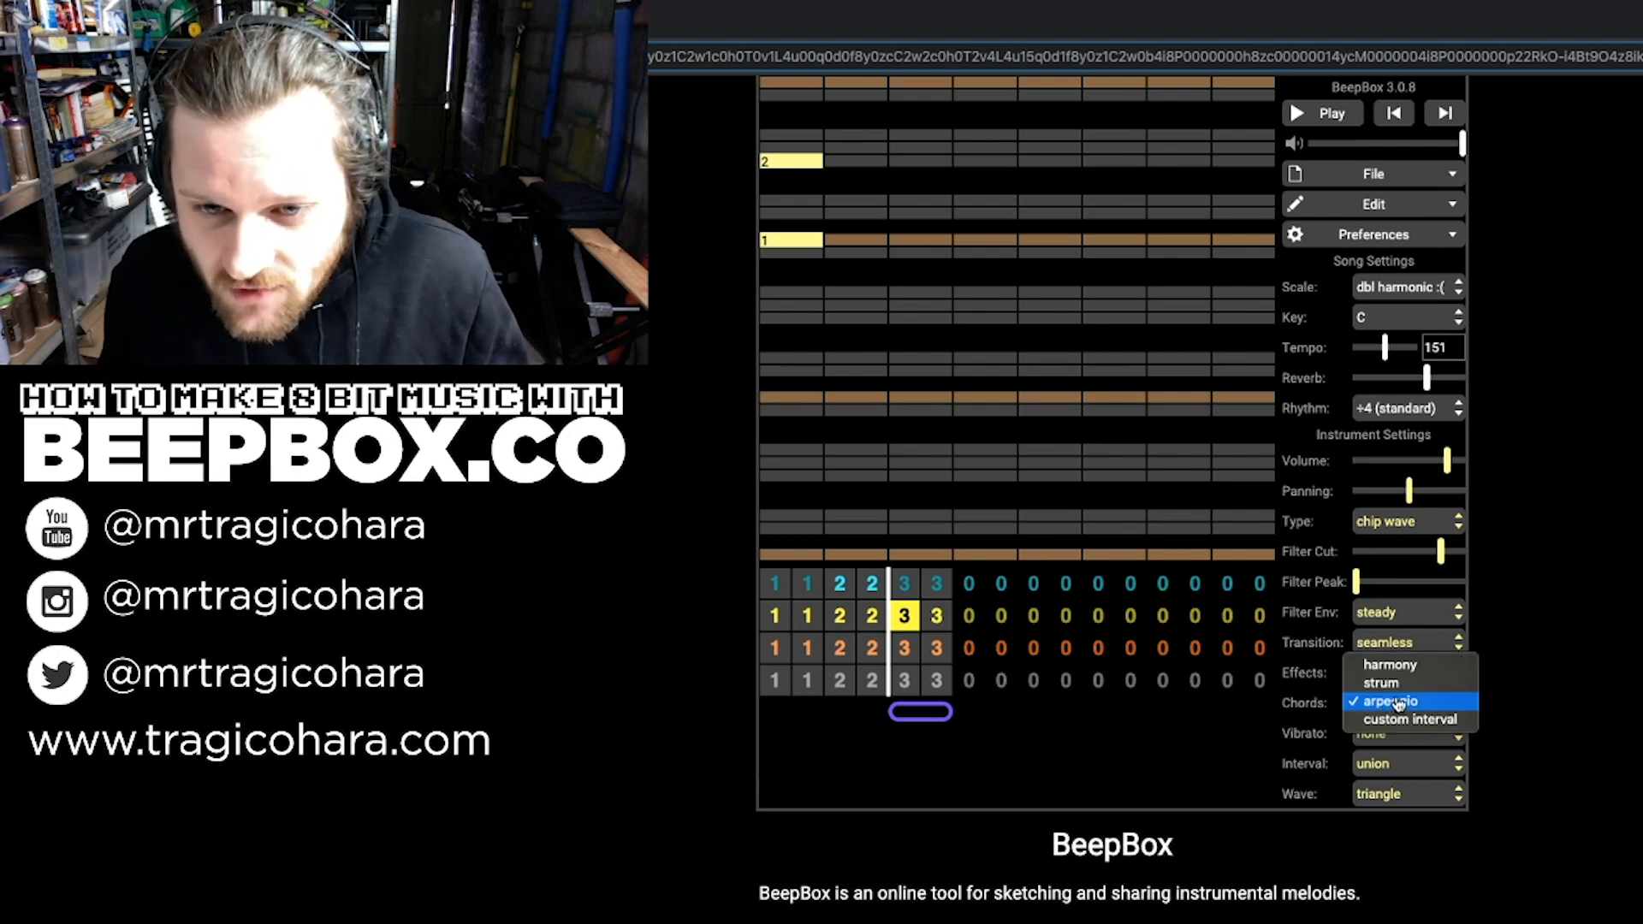
click(1395, 702)
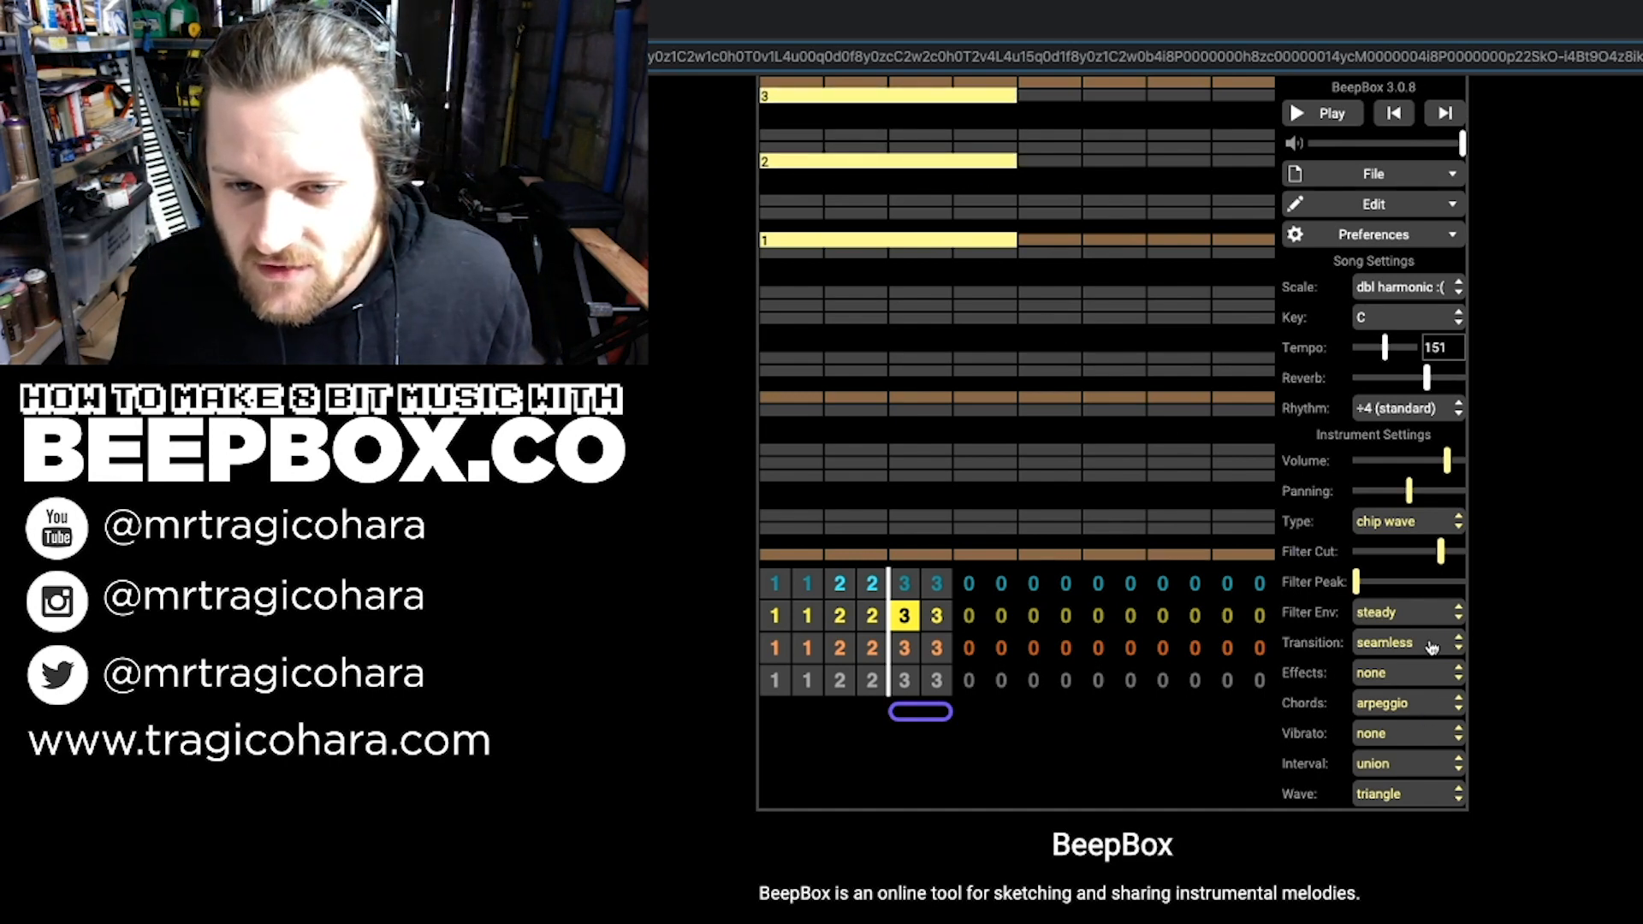
Step: Play back the looped bars 5 and 6 to hear the yellow chord with the other channels
click(1332, 116)
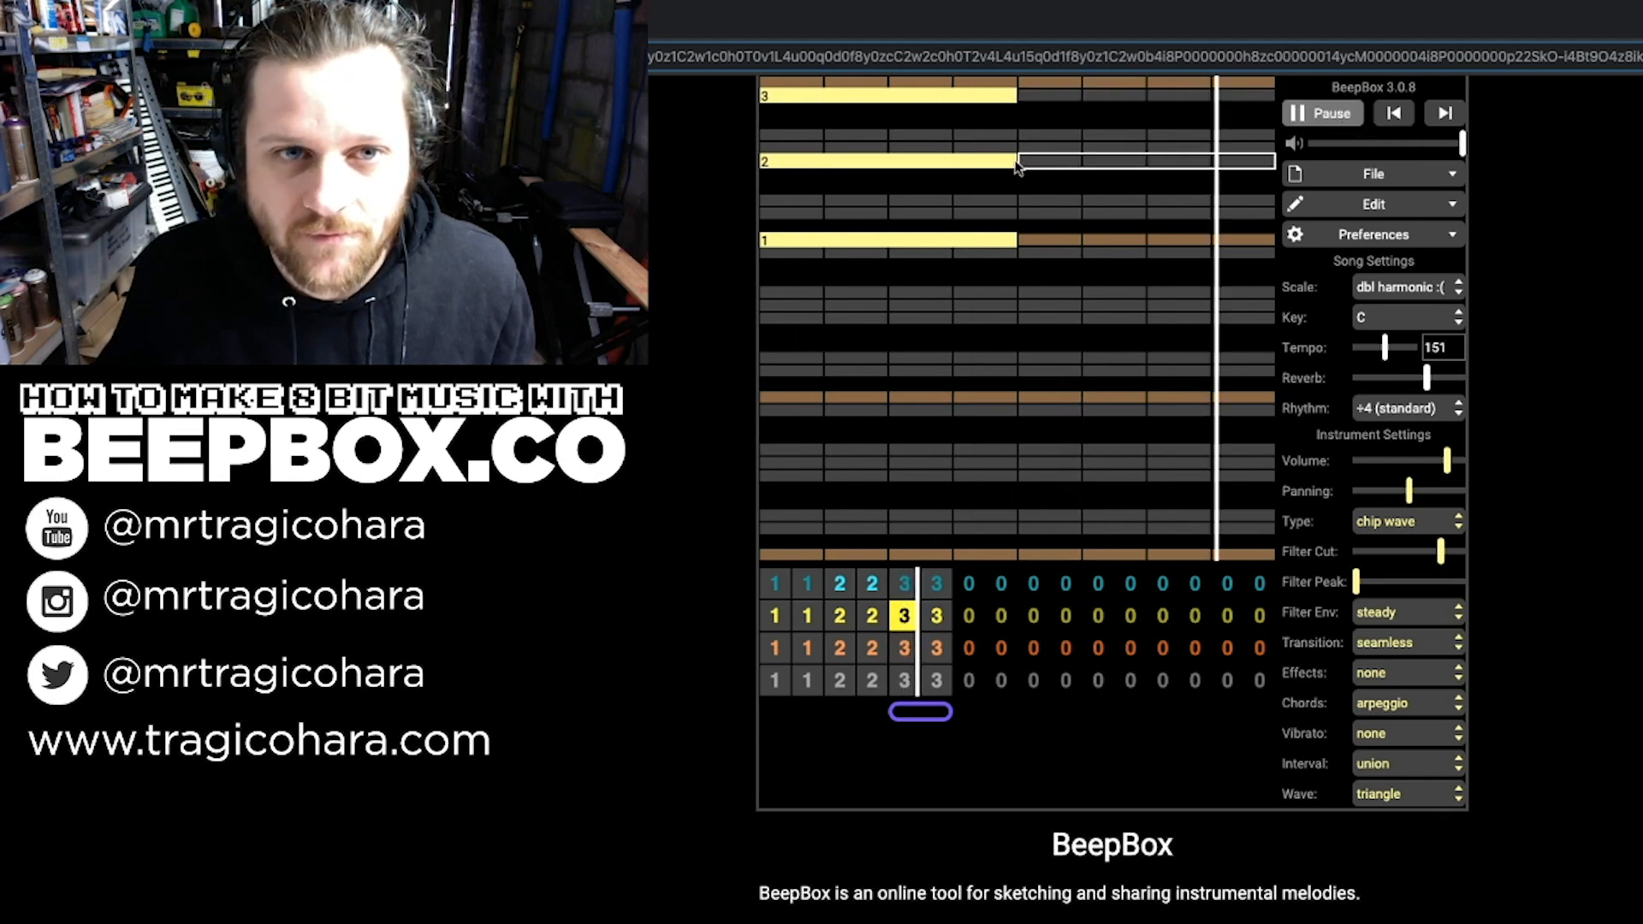
scroll(1015, 167, down, 1)
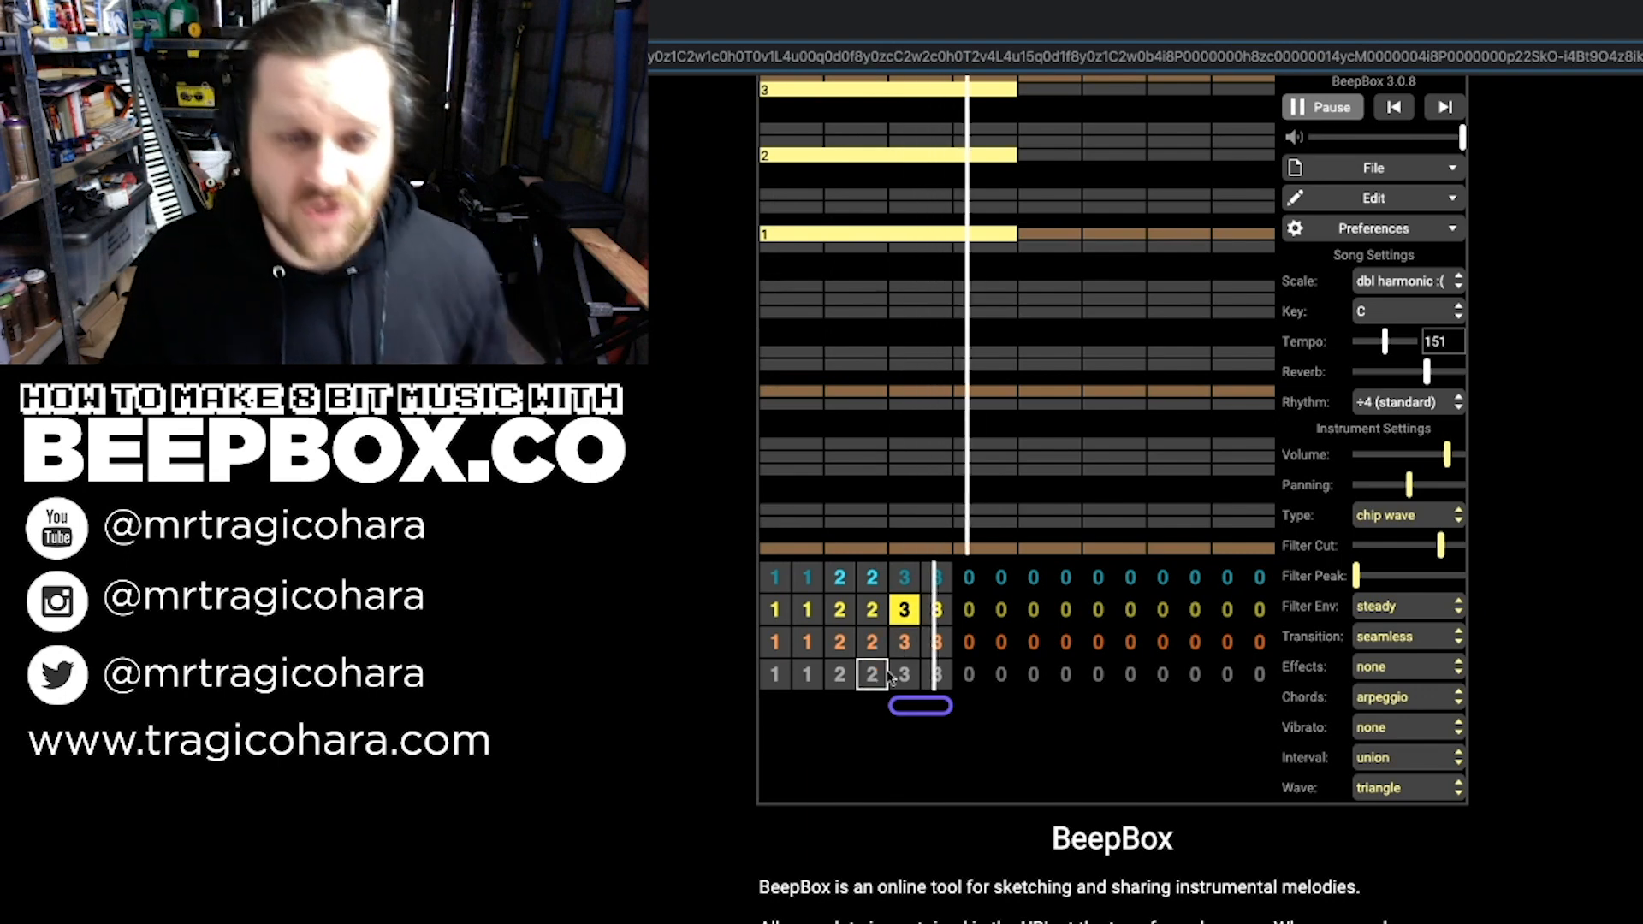
click(1318, 109)
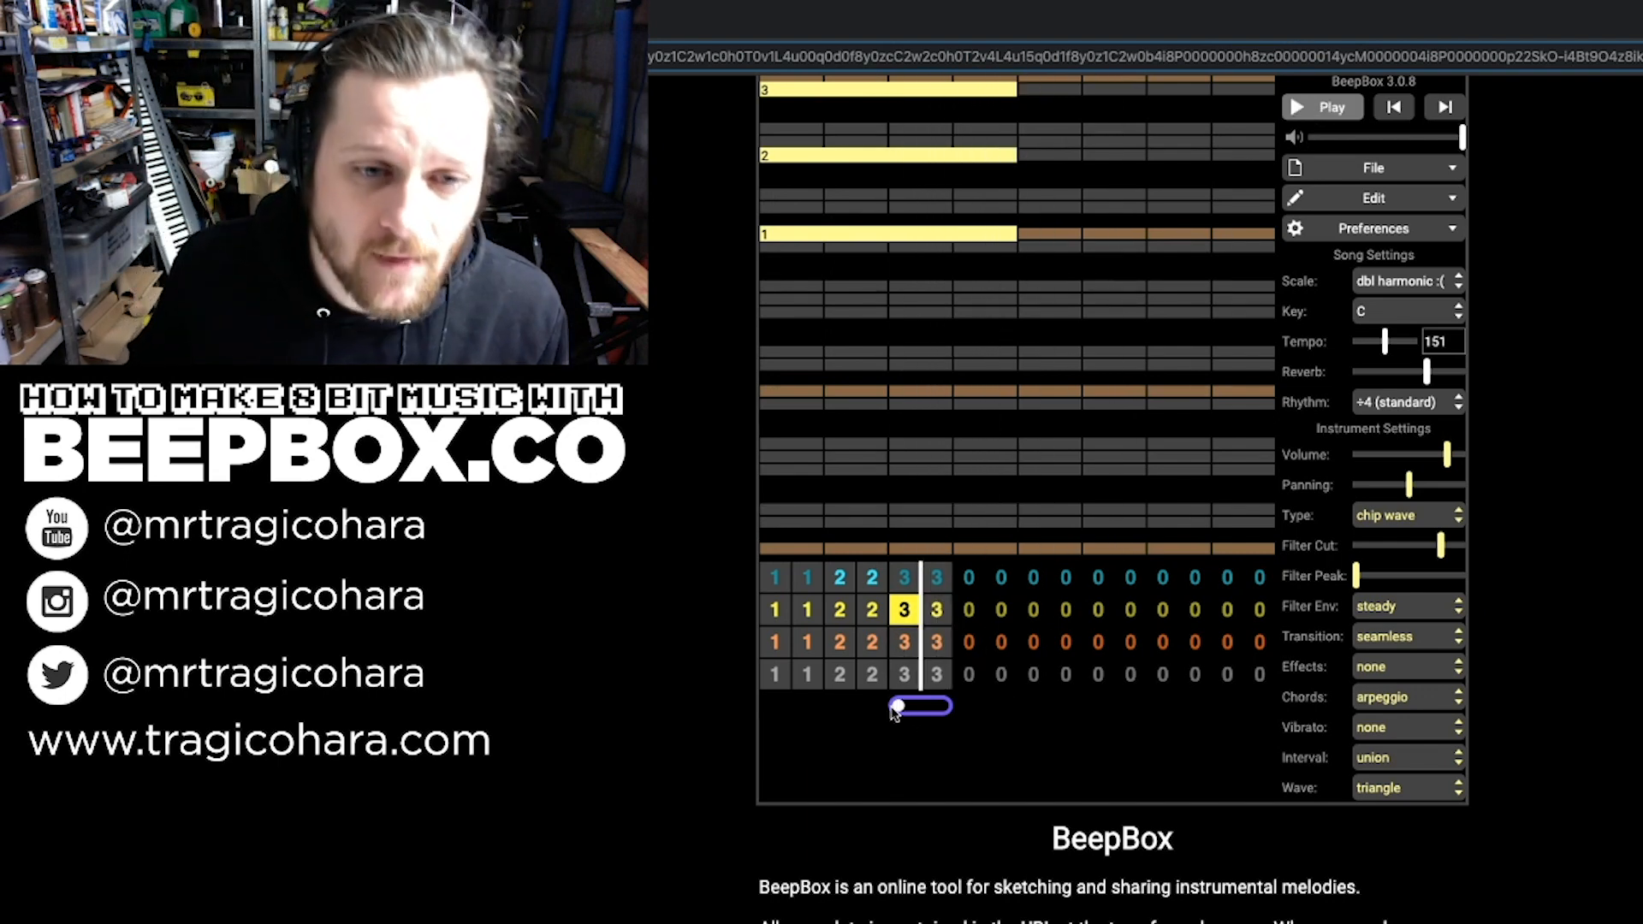
Step: Extend the loop to cover bars 1 to 6 and play the whole song from the beginning
drag(941, 706, 774, 710)
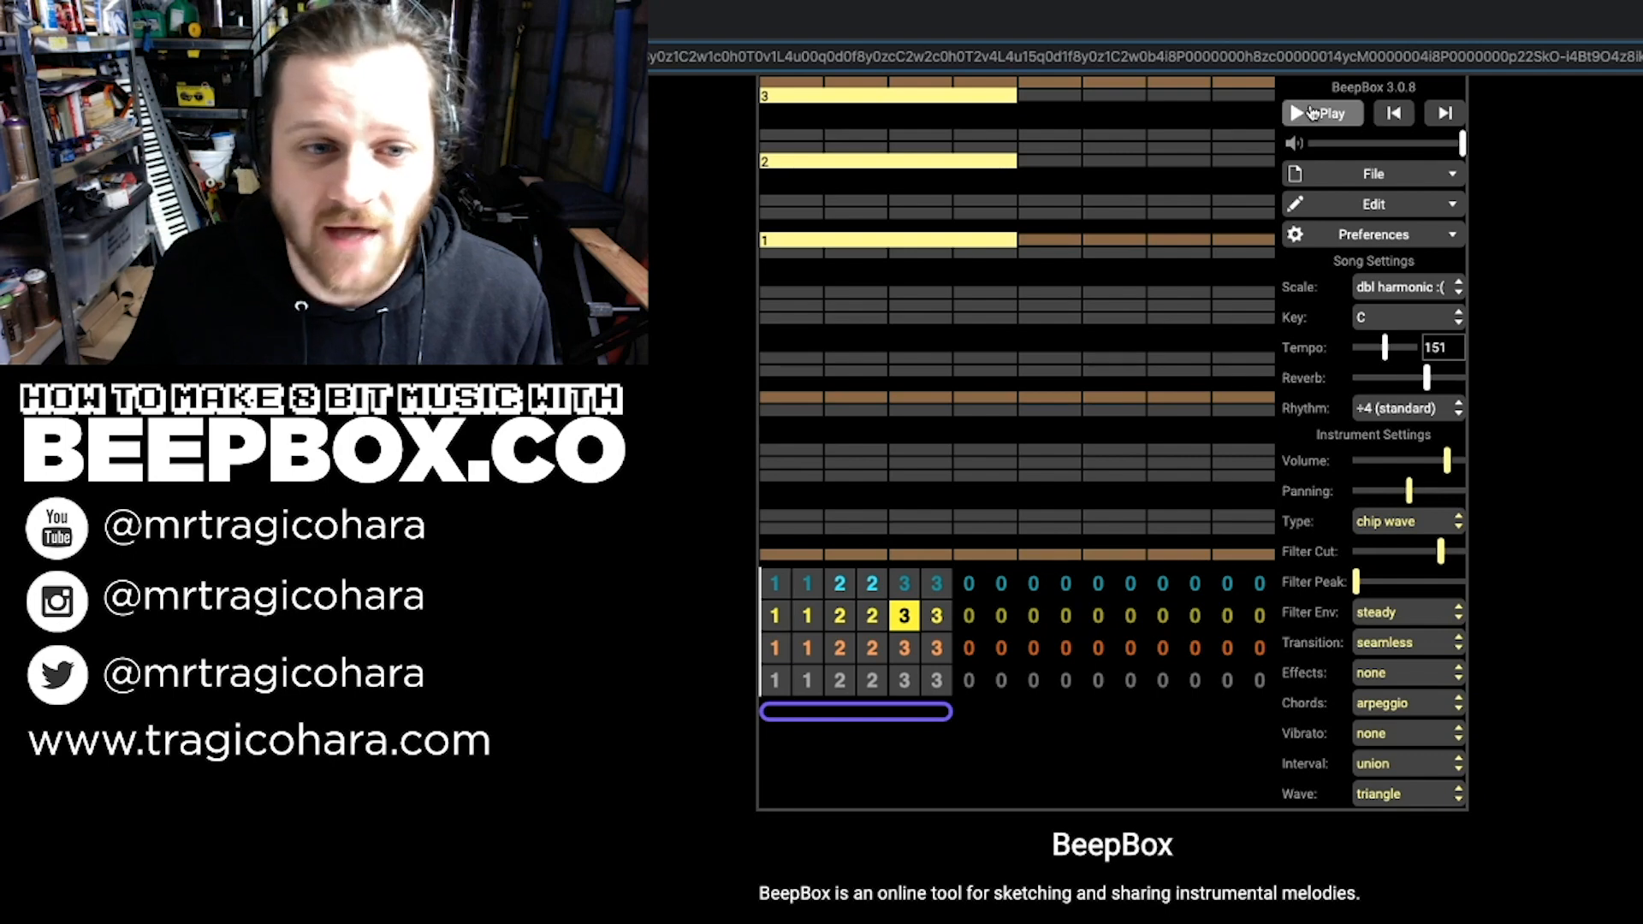
click(1311, 112)
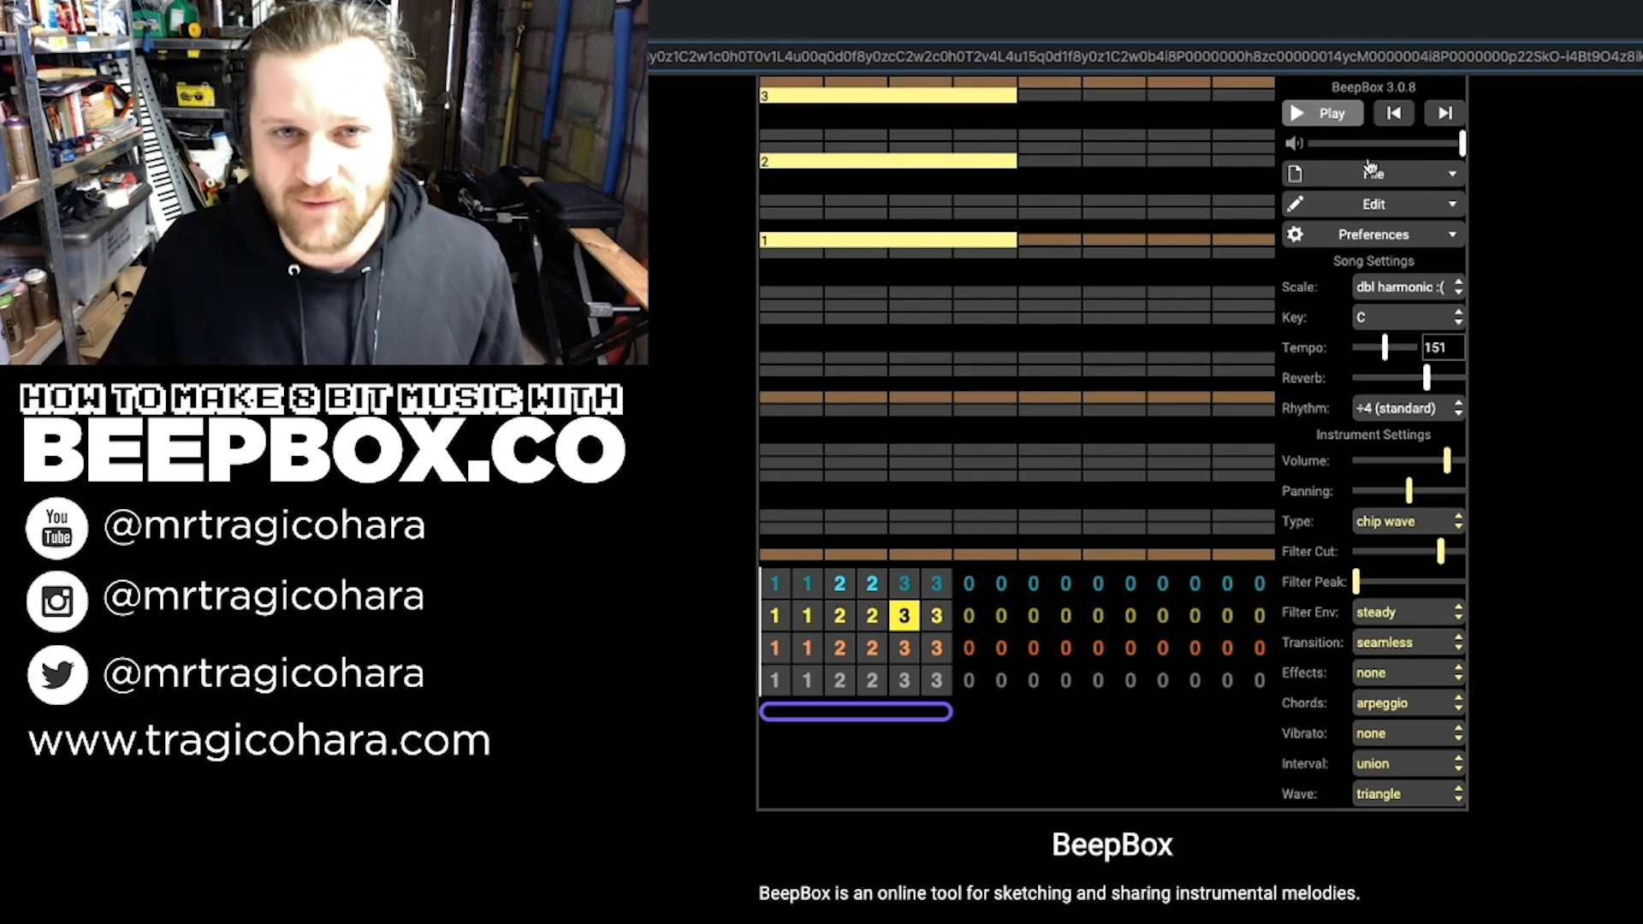
click(1342, 118)
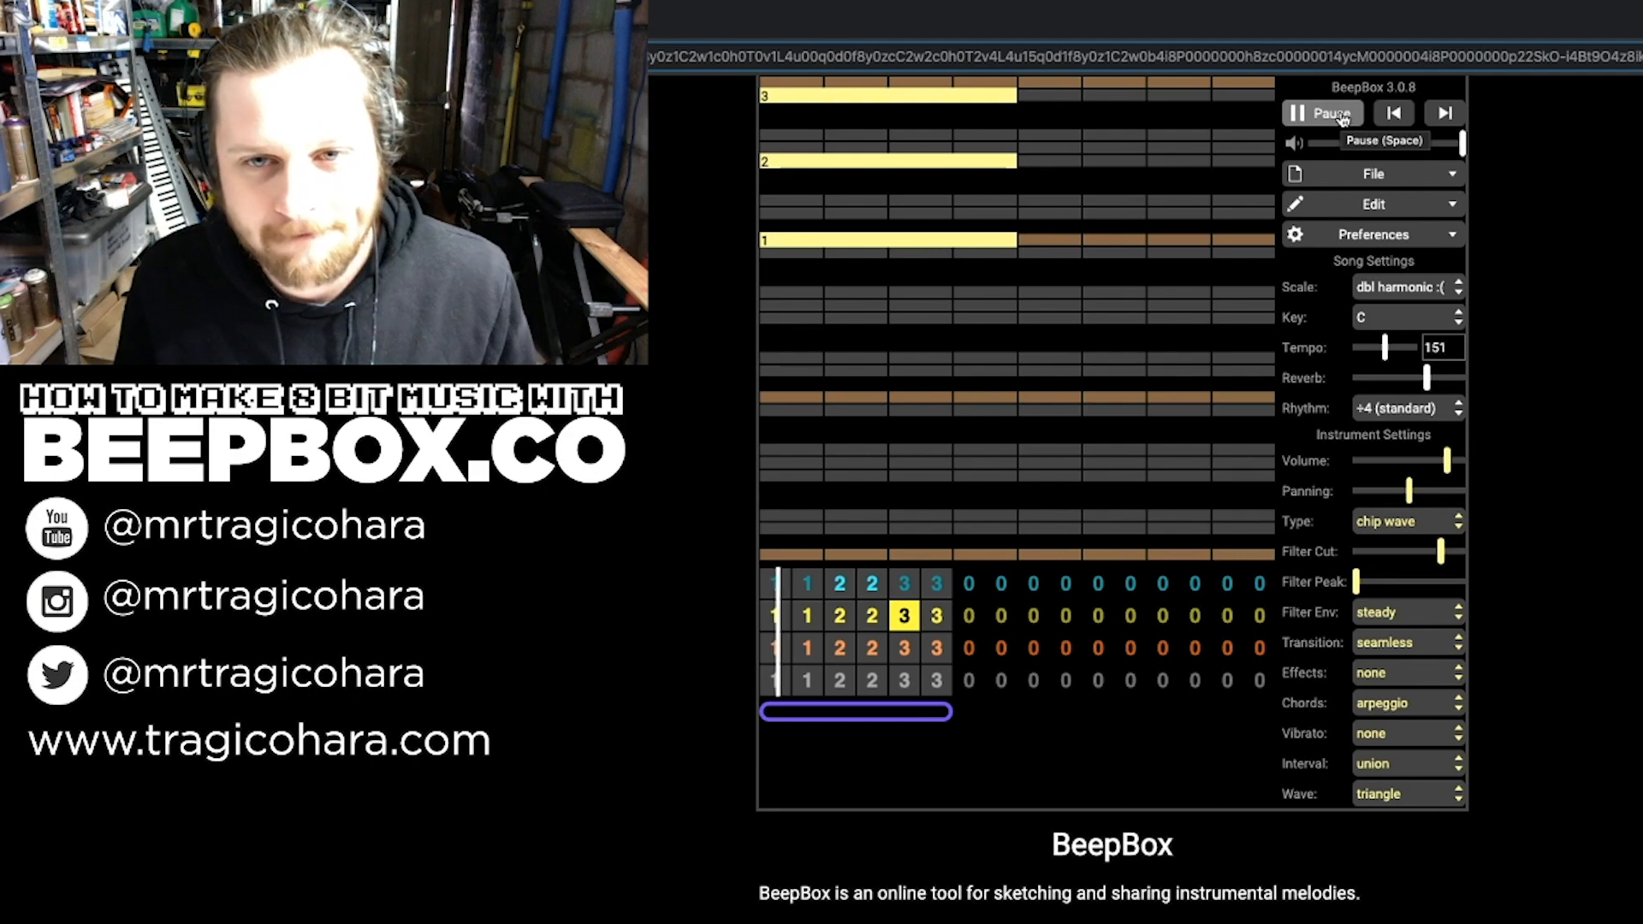
click(1342, 118)
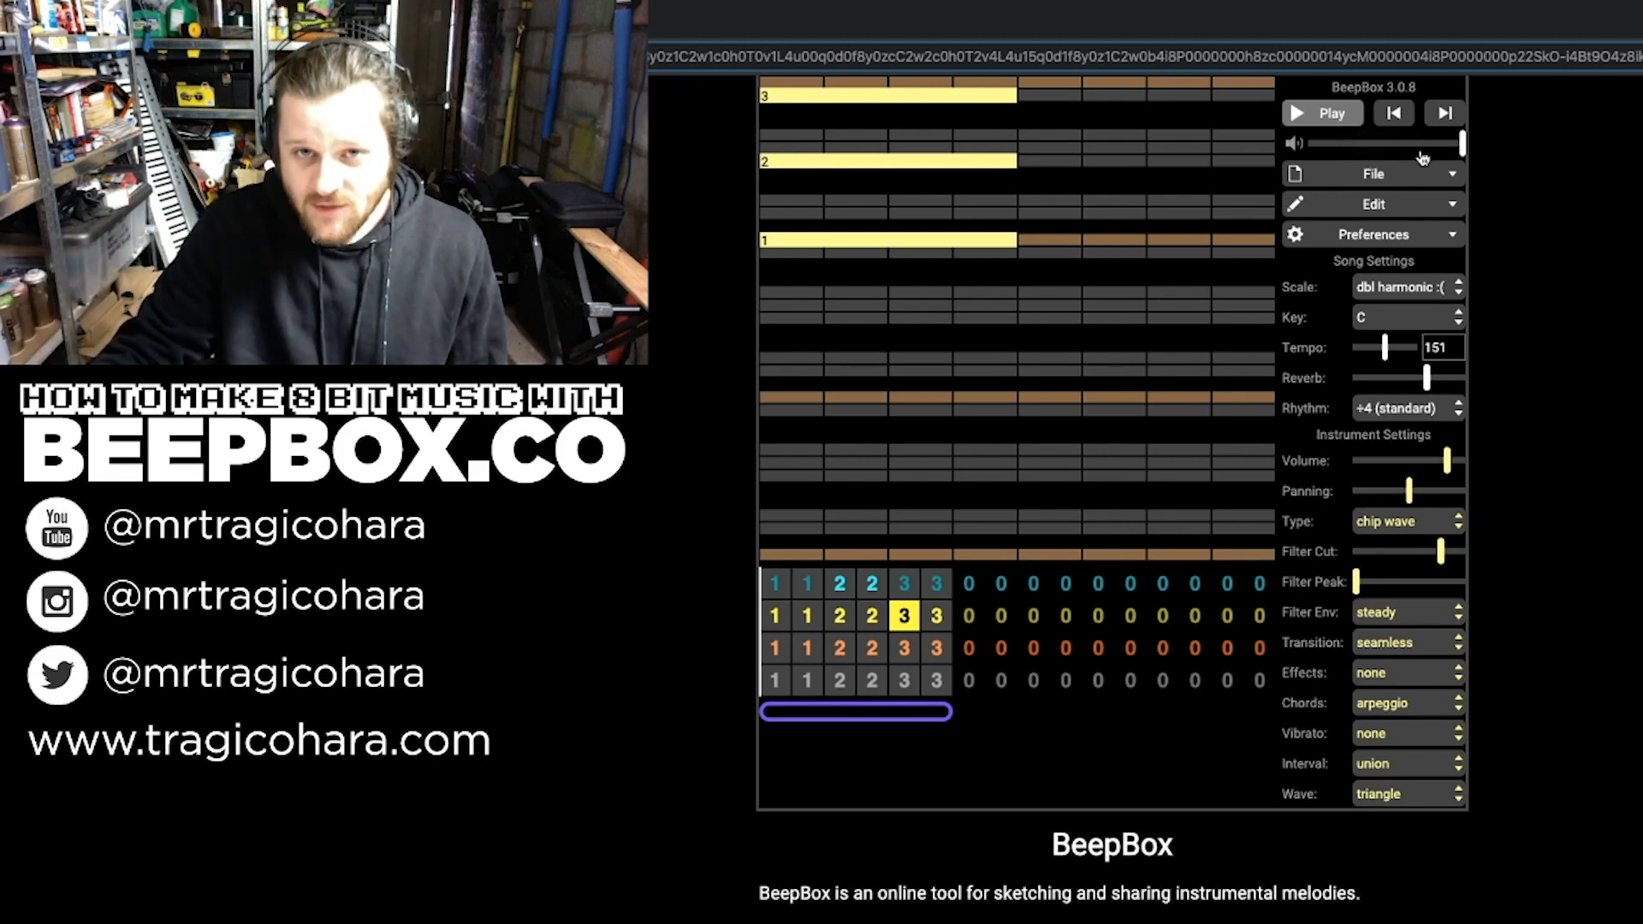
Step: Open the song's export options and clear the default file name
click(1457, 233)
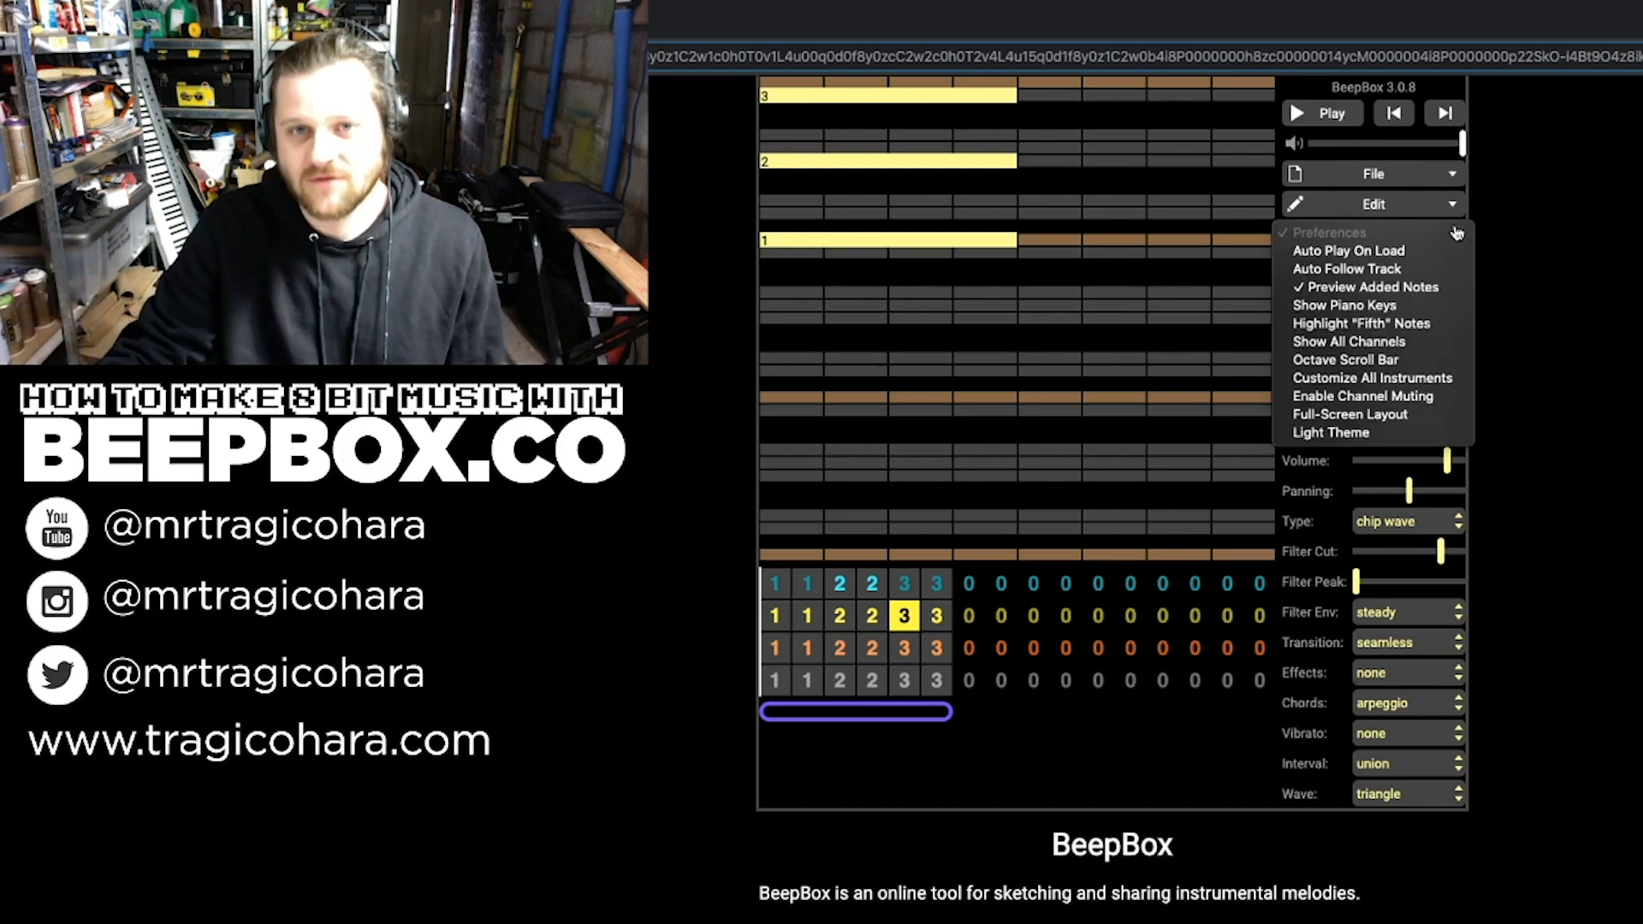
click(1538, 224)
click(1452, 177)
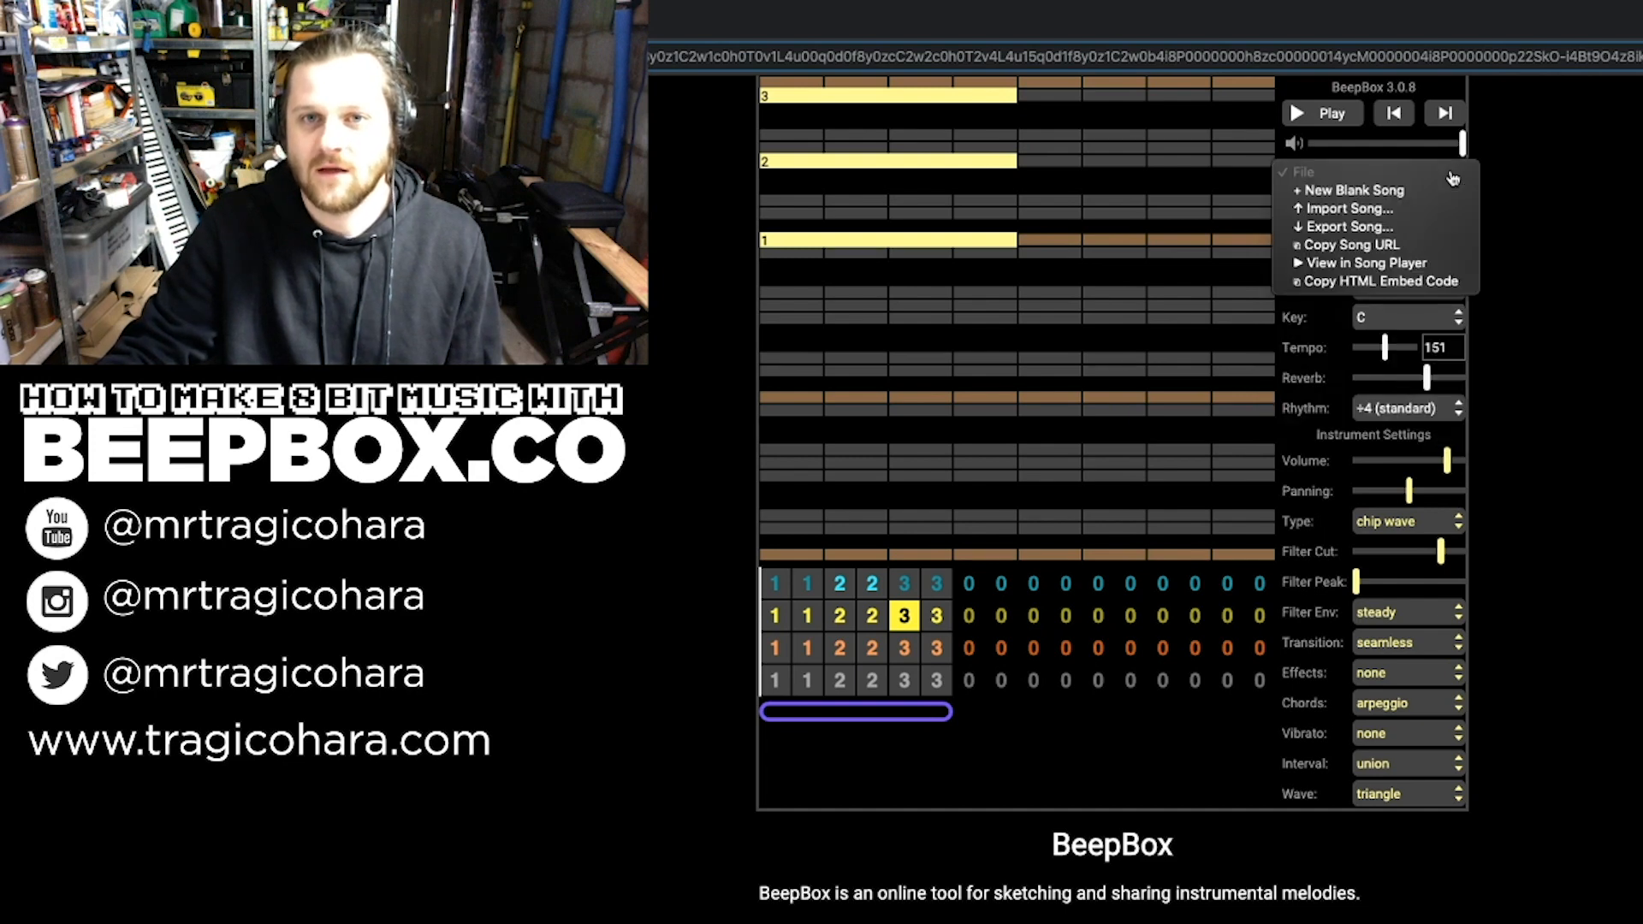
click(1400, 227)
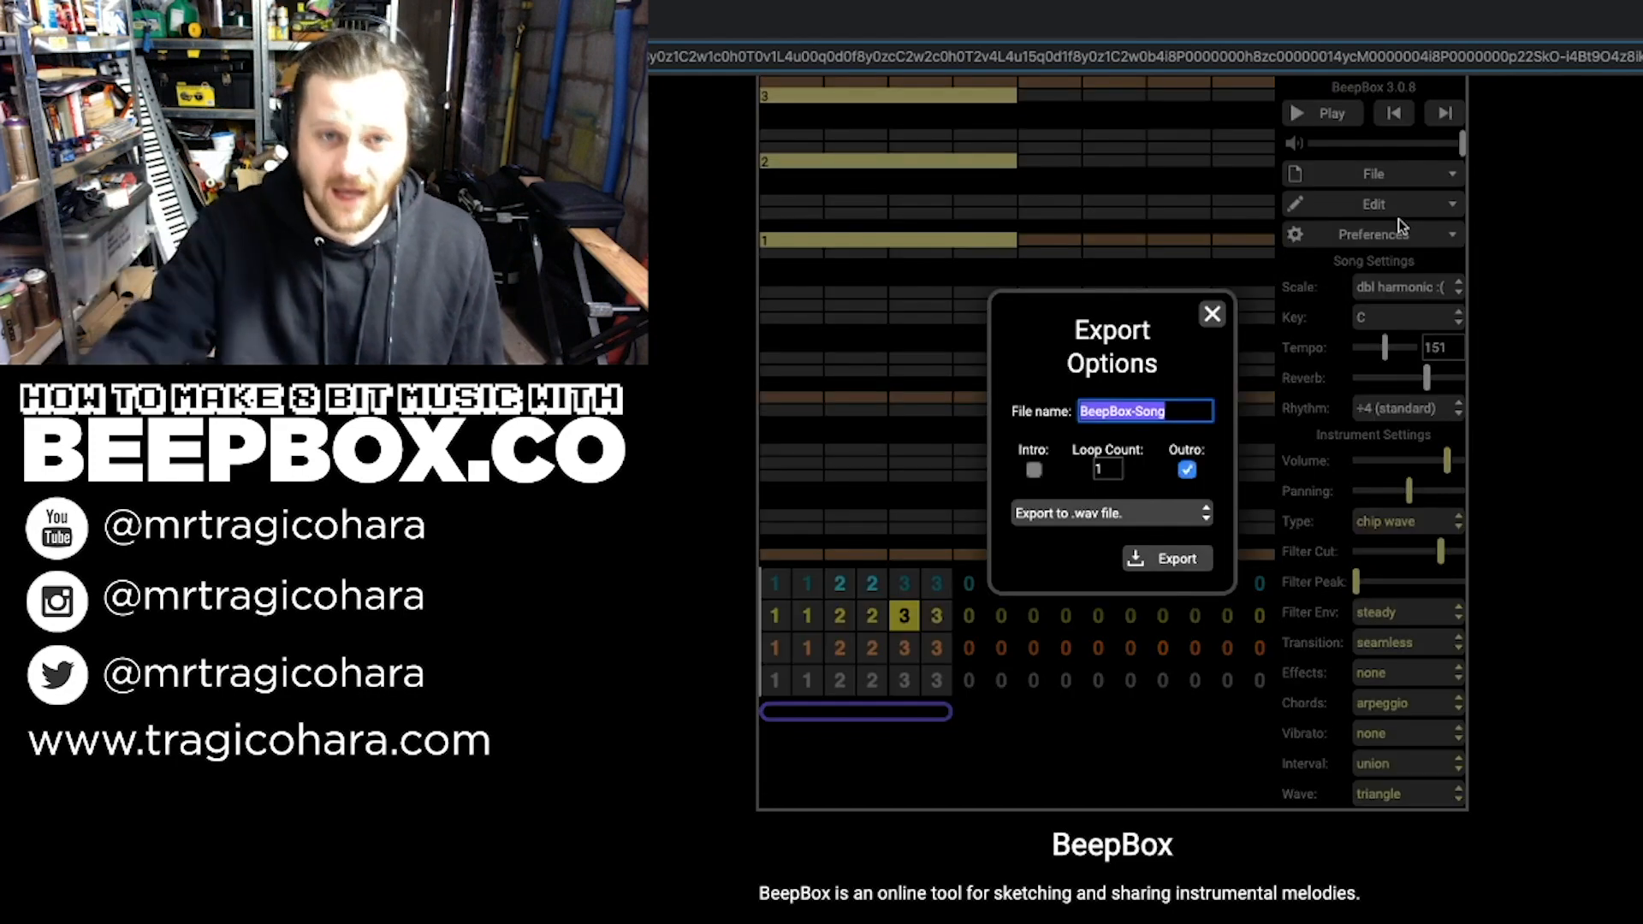
key(BackSpace)
text(Tu)
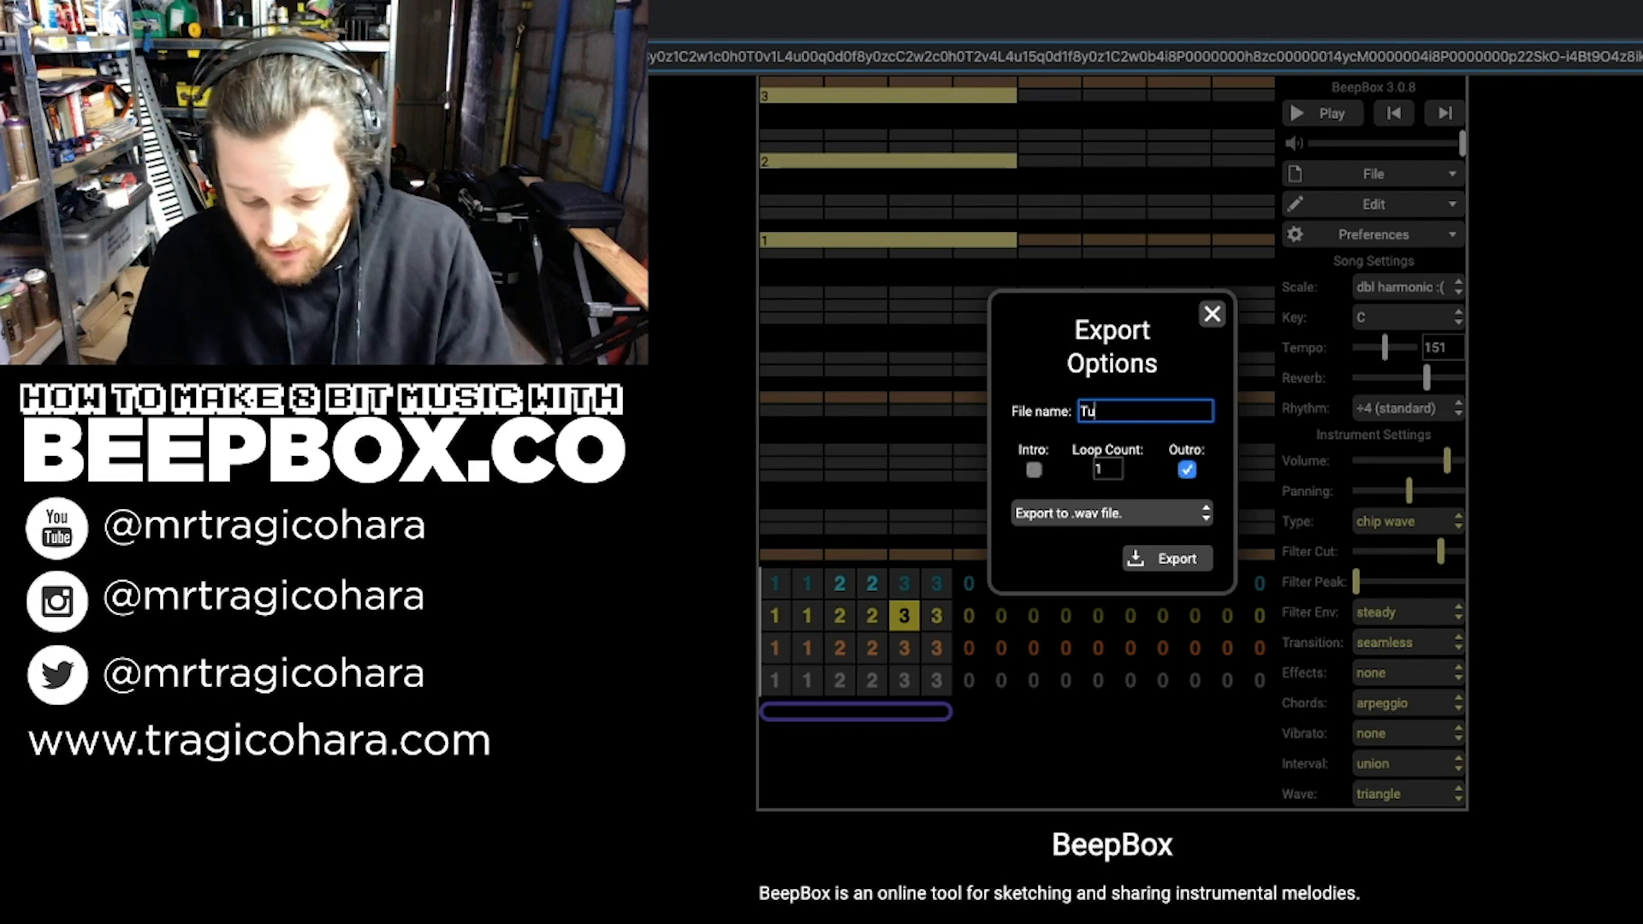
text(to)
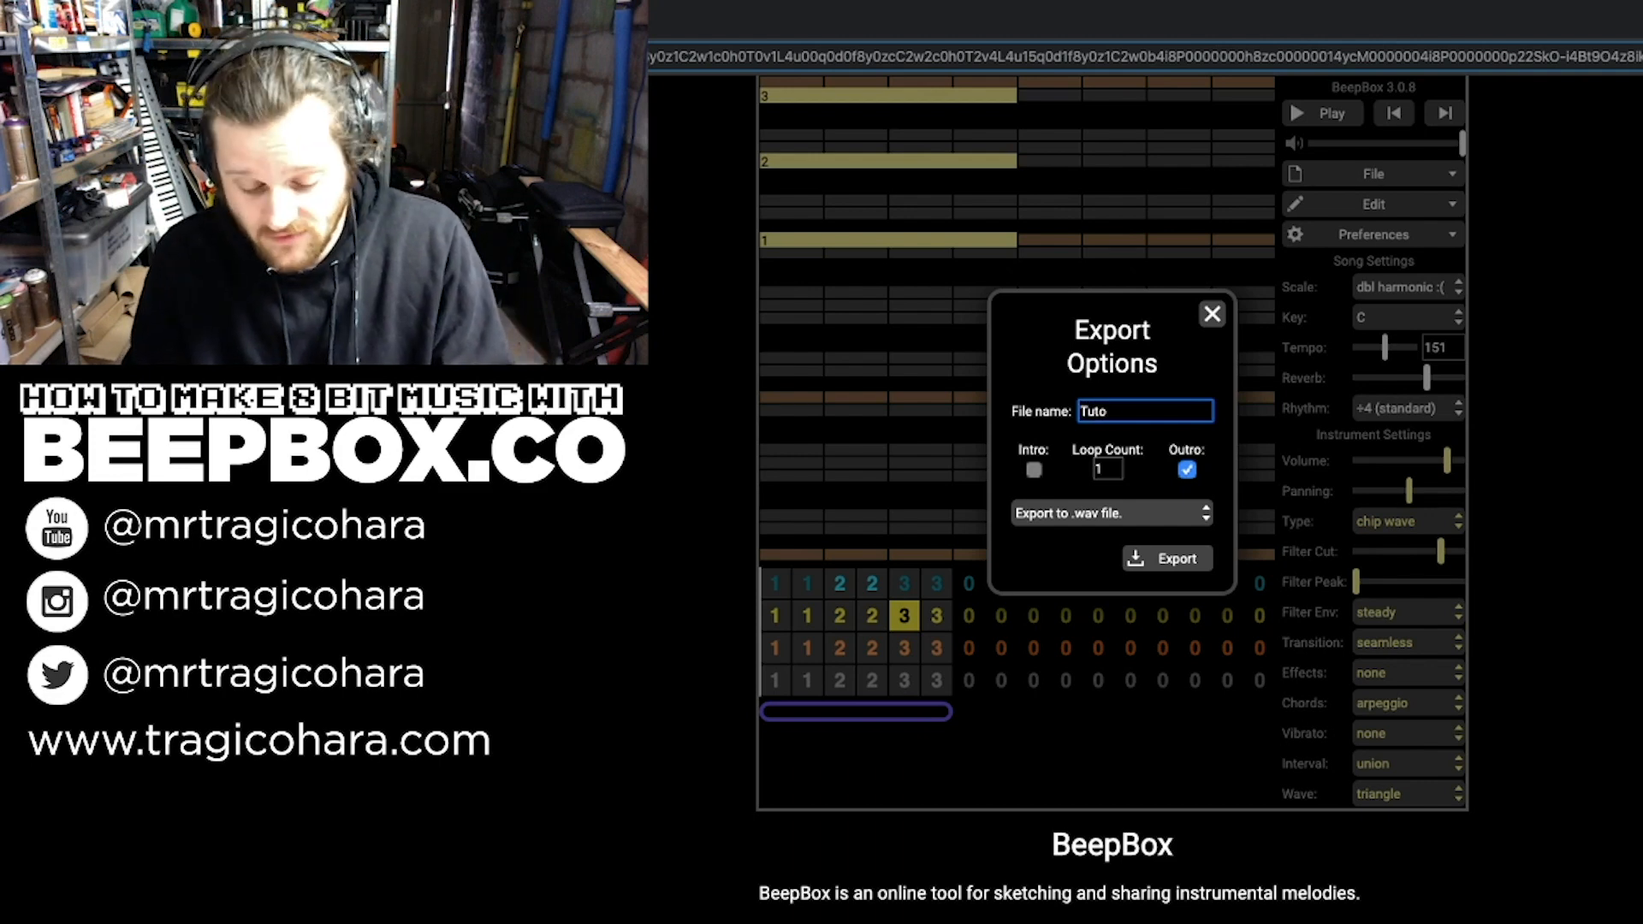
key(BackSpace)
key(BackSpace)
key(BackSpace)
key(BackSpace)
Step: Export the song as a .wav file named Tragic with a loop count of 4
text(T)
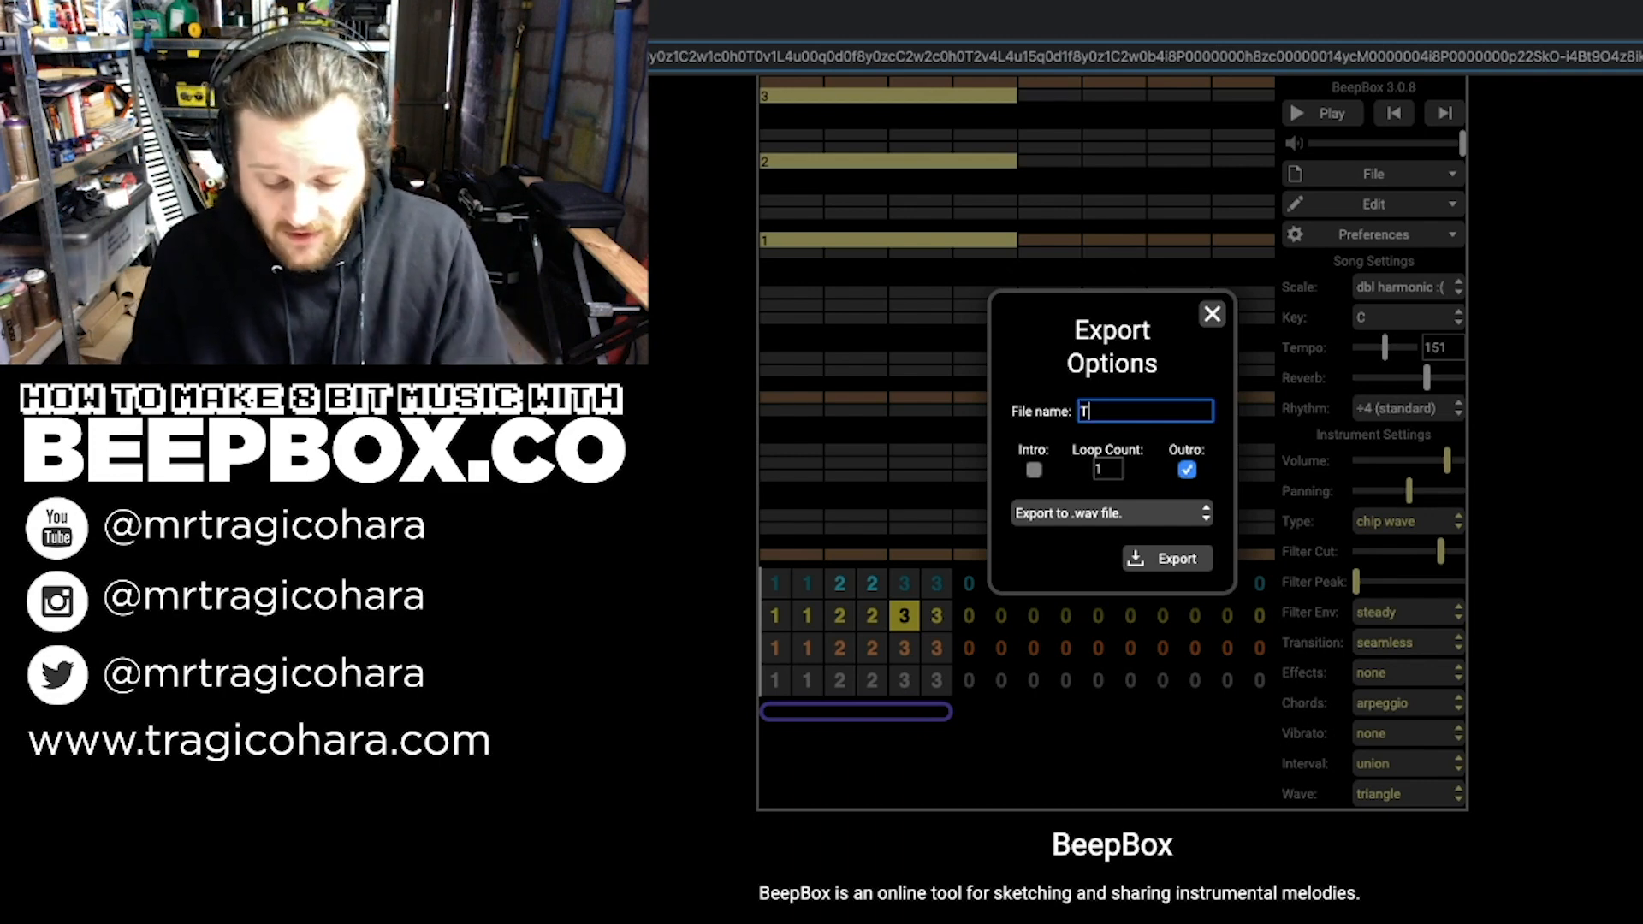
text(ragic)
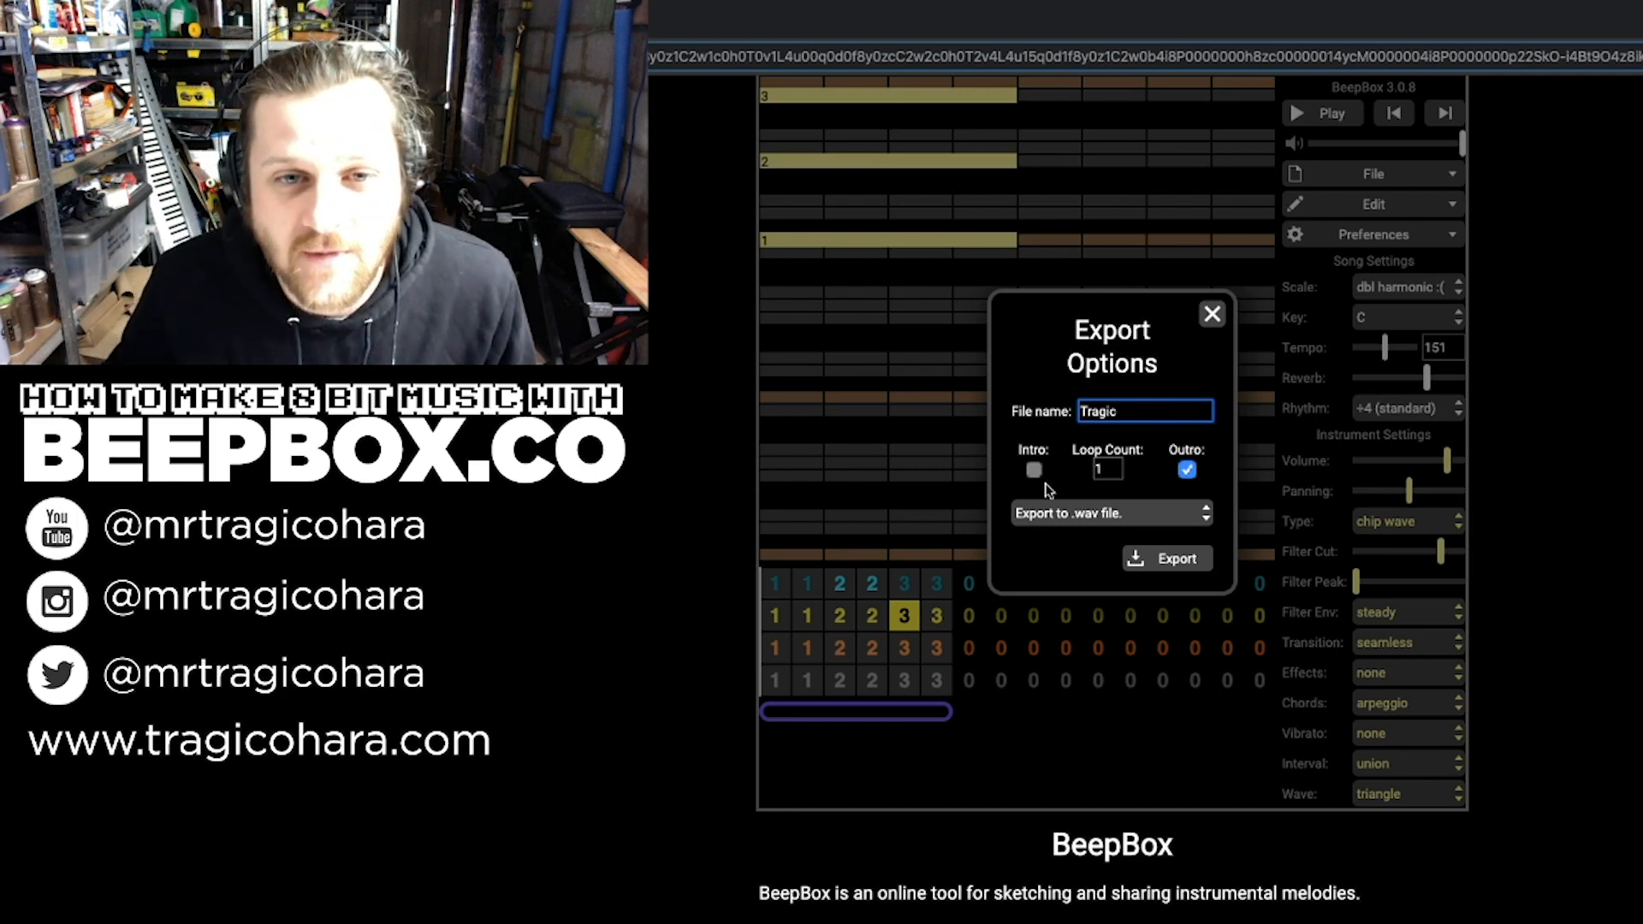
double_click(1114, 476)
text(3)
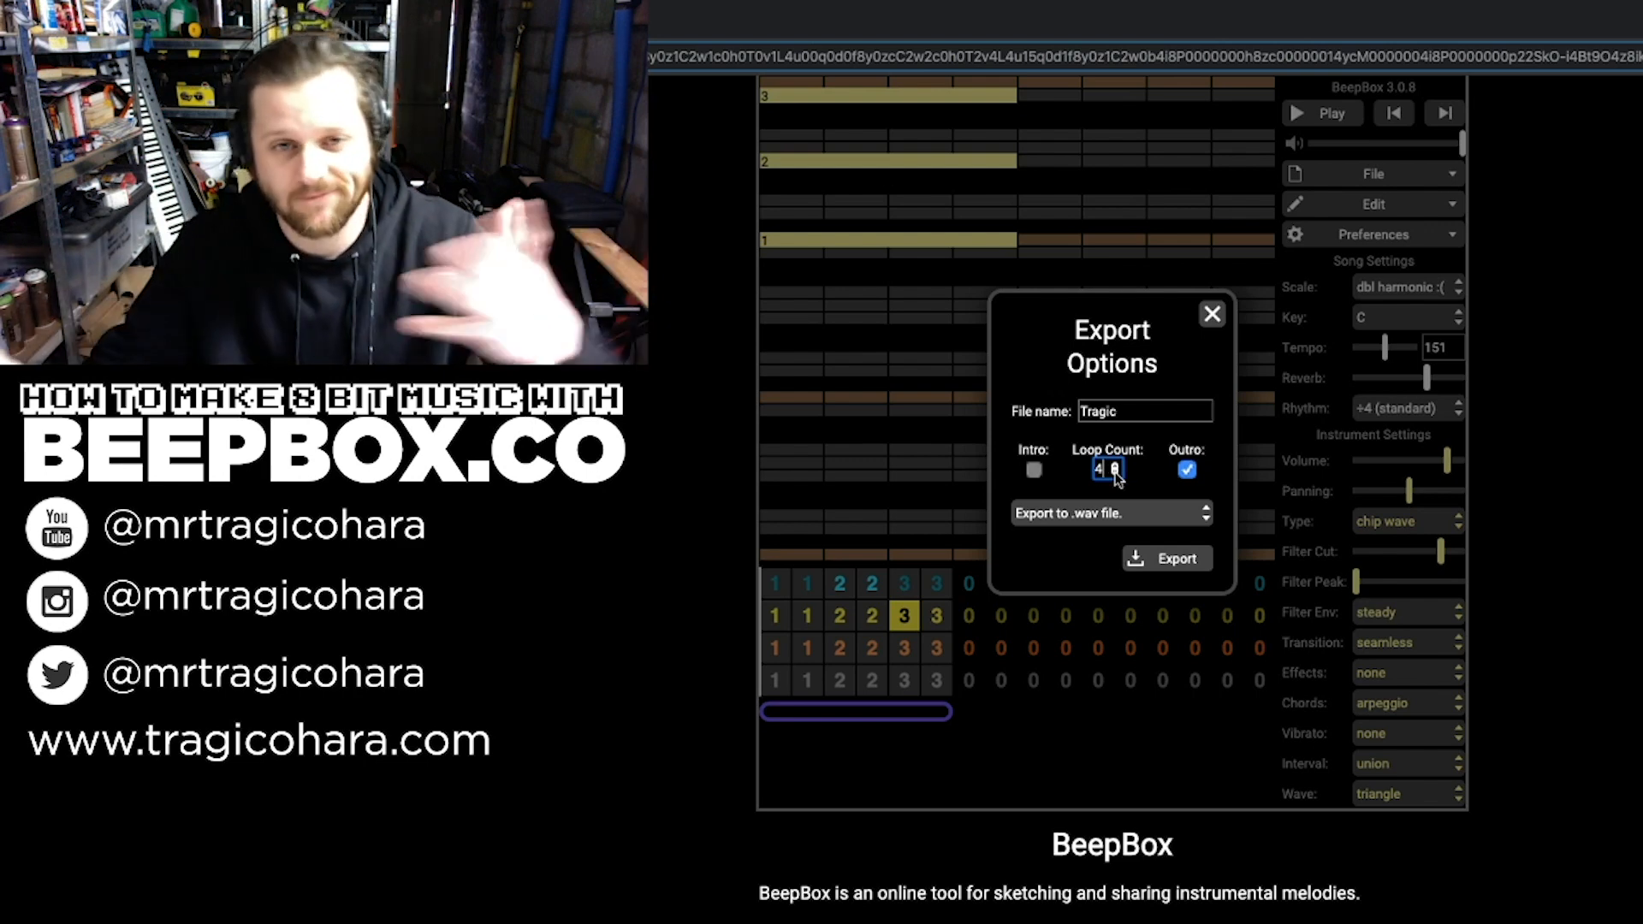
click(1176, 514)
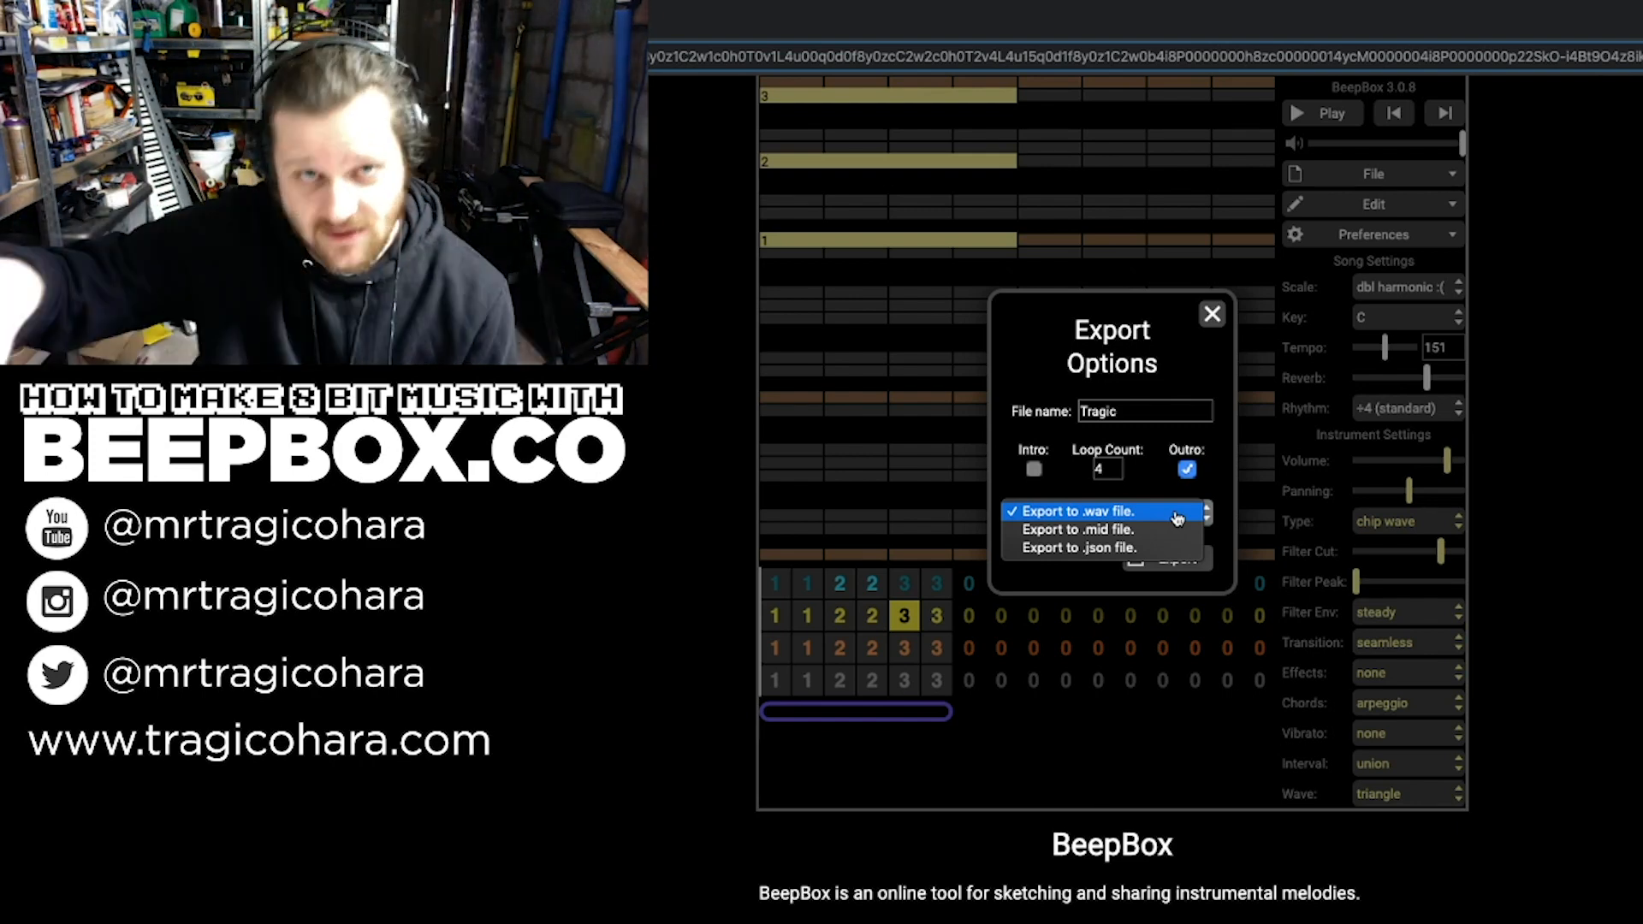
click(1177, 513)
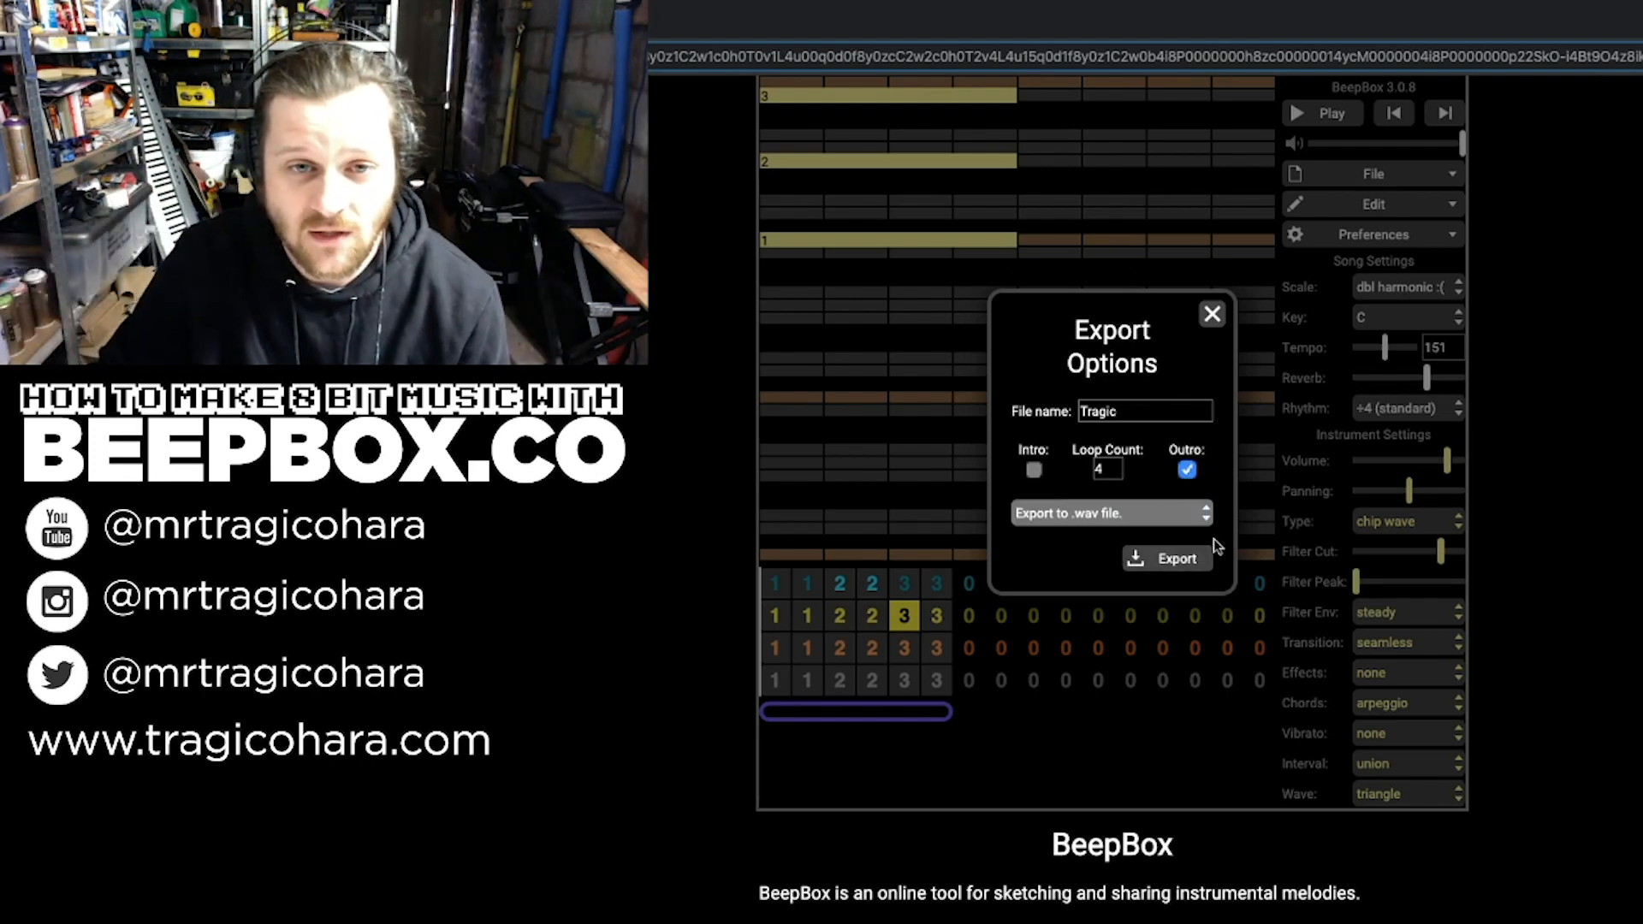
click(1155, 560)
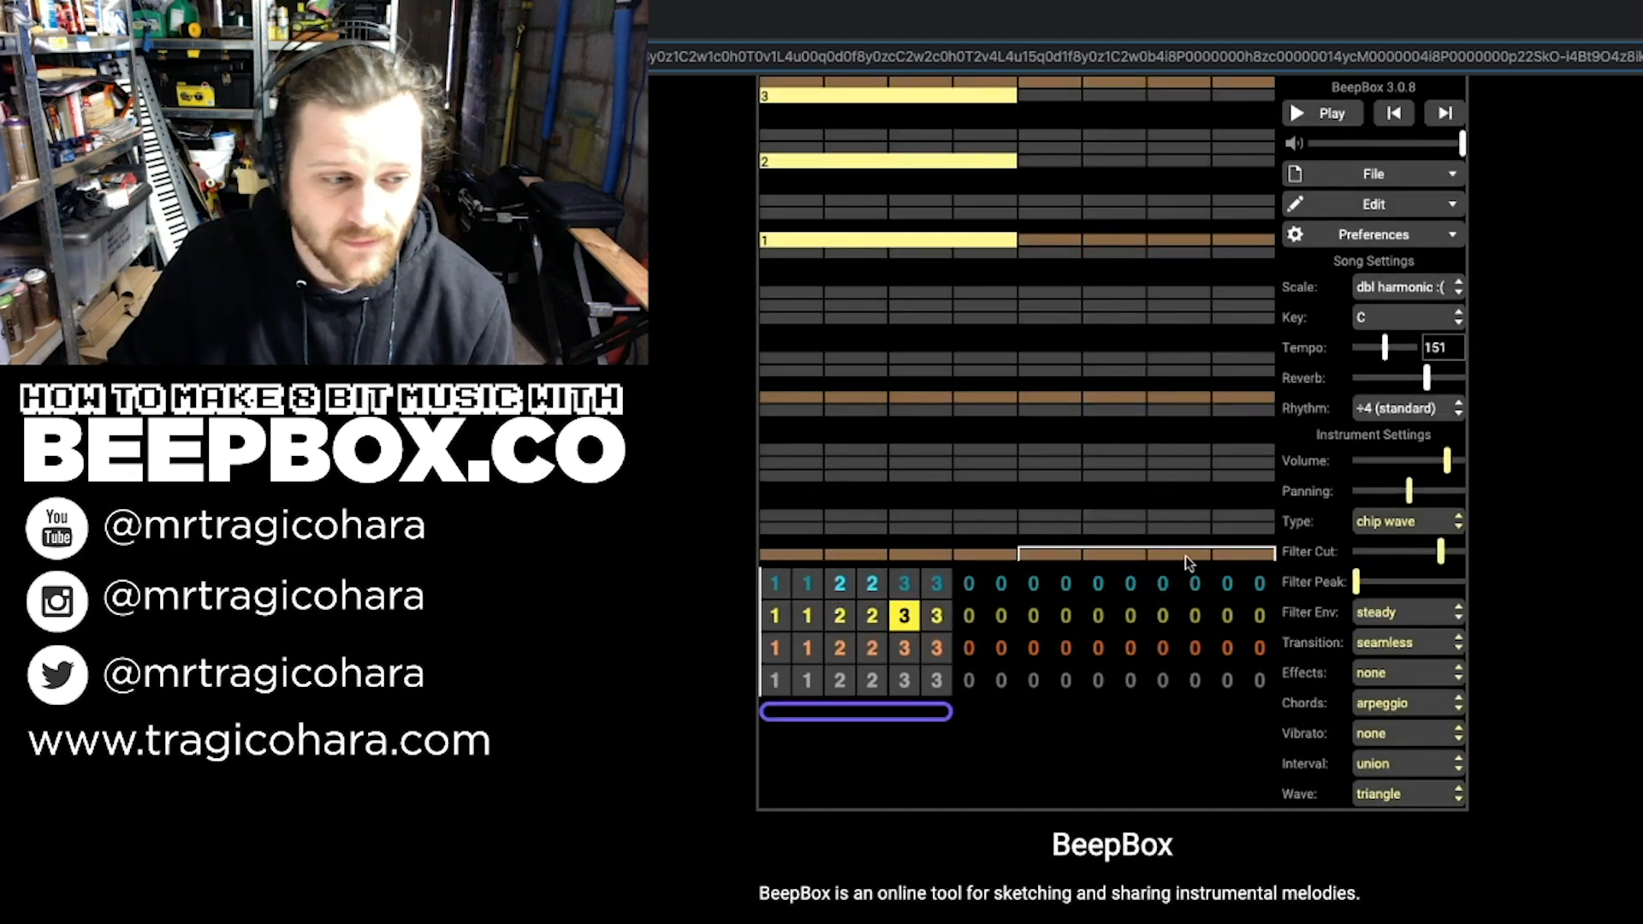